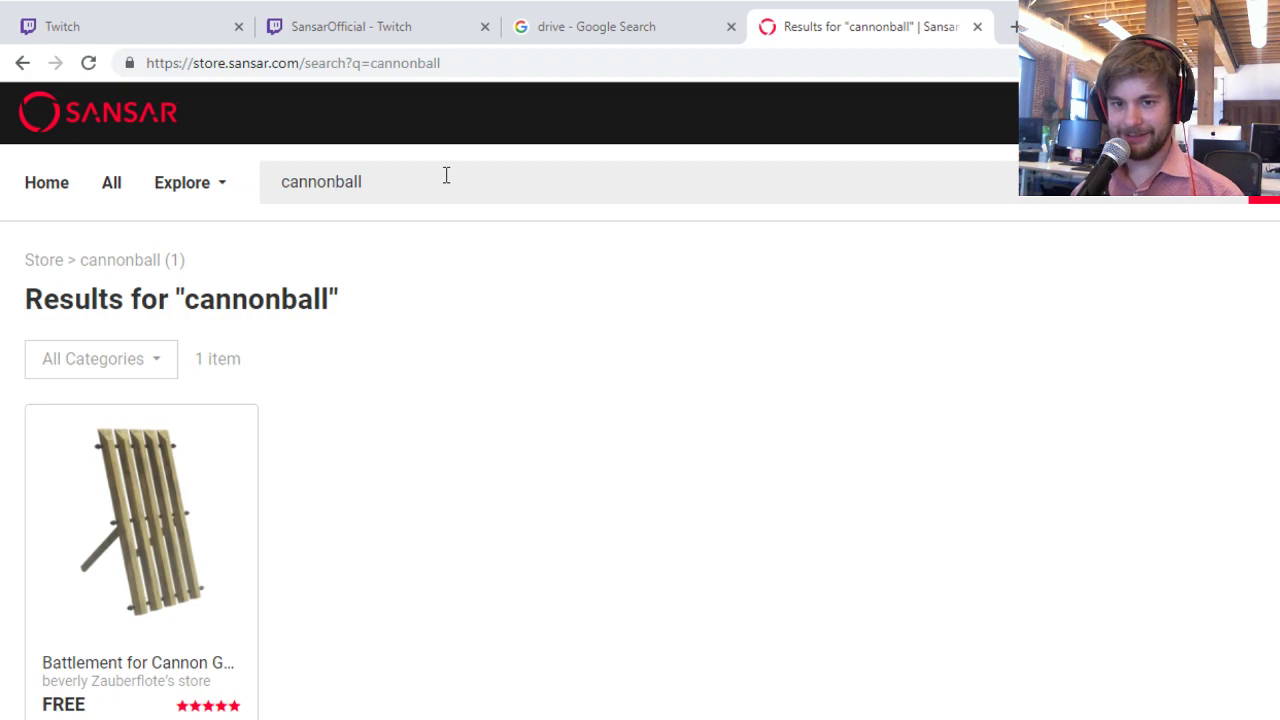
# Search the Sansar Store for "ball" and browse through the results.
pyautogui.hotkey('shift', 'Home')
pyautogui.press('BackSpace')
pyautogui.press('Return')
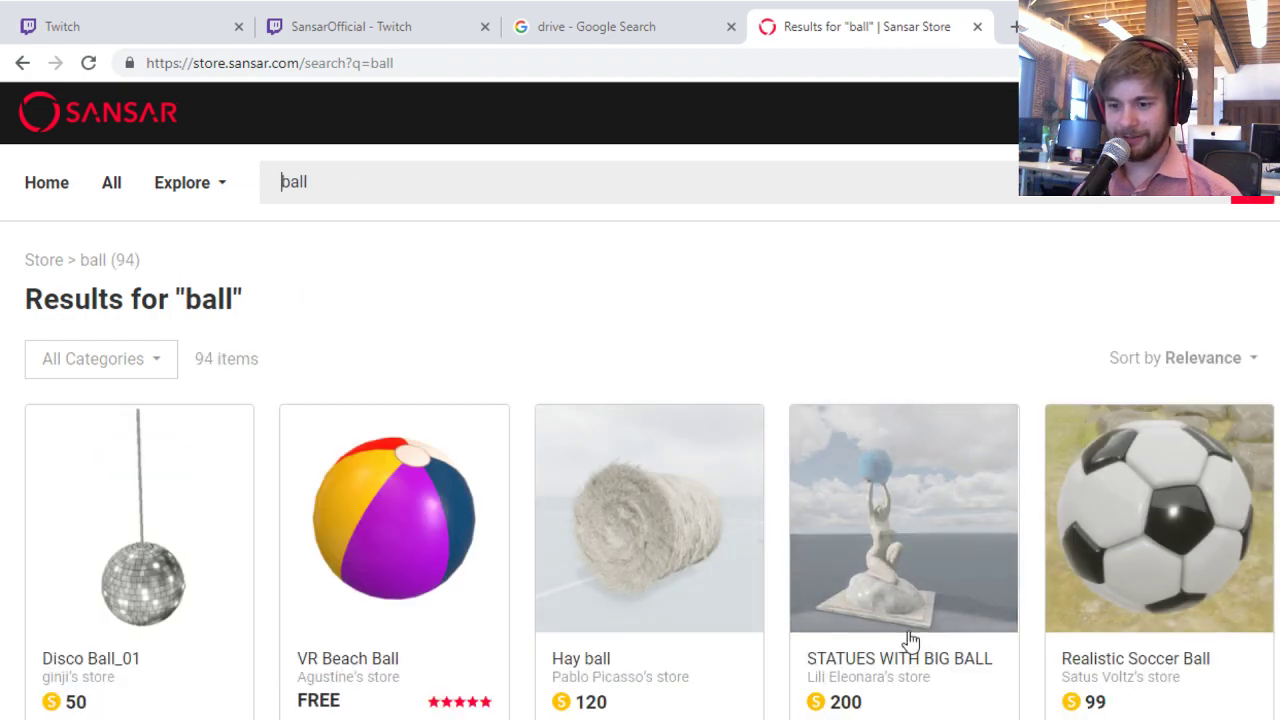
pyautogui.scroll(-12, 910, 640)
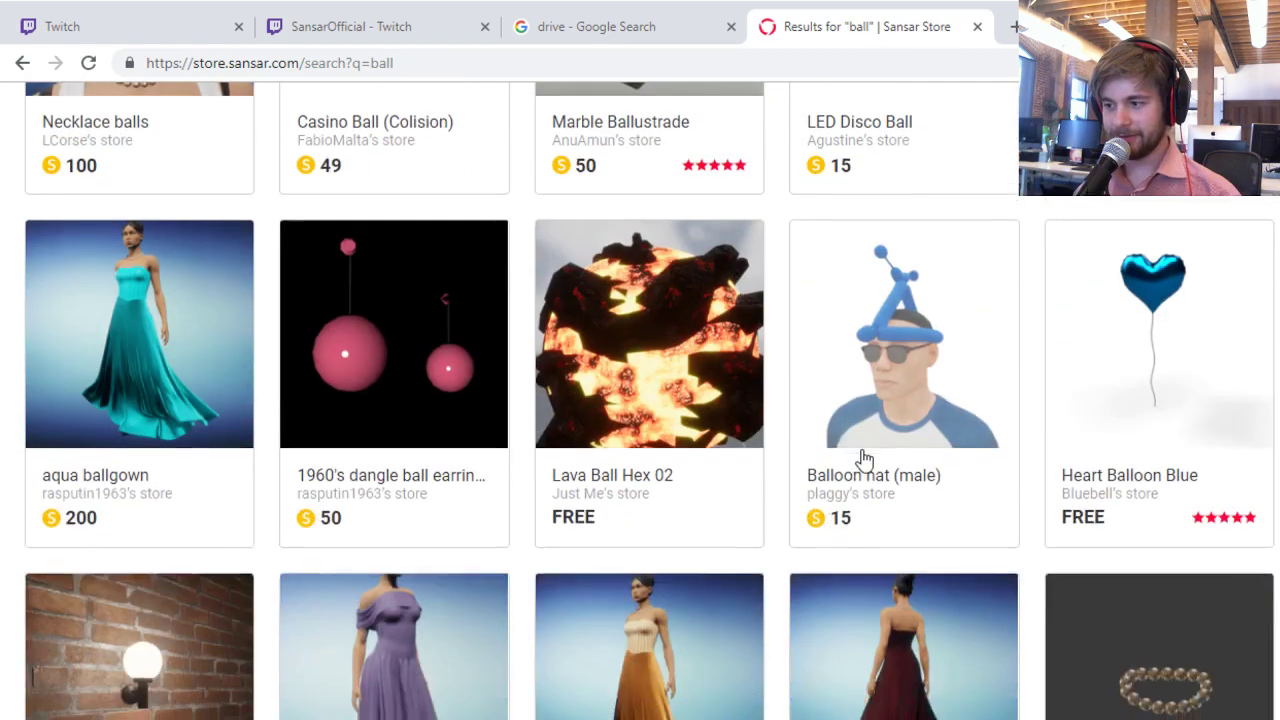
pyautogui.scroll(-12, 850, 458)
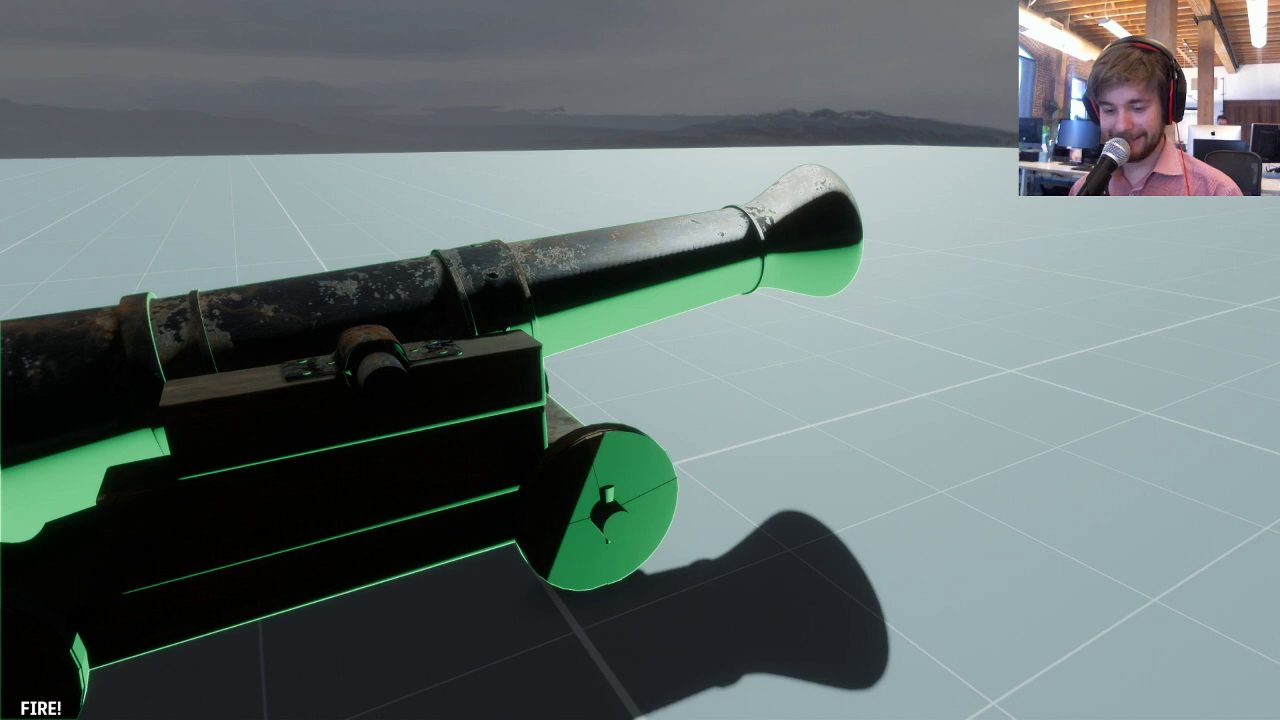
# Switch to the Sansar scene, walk around the cannon and fire it.
pyautogui.press('d')
pyautogui.press('s')
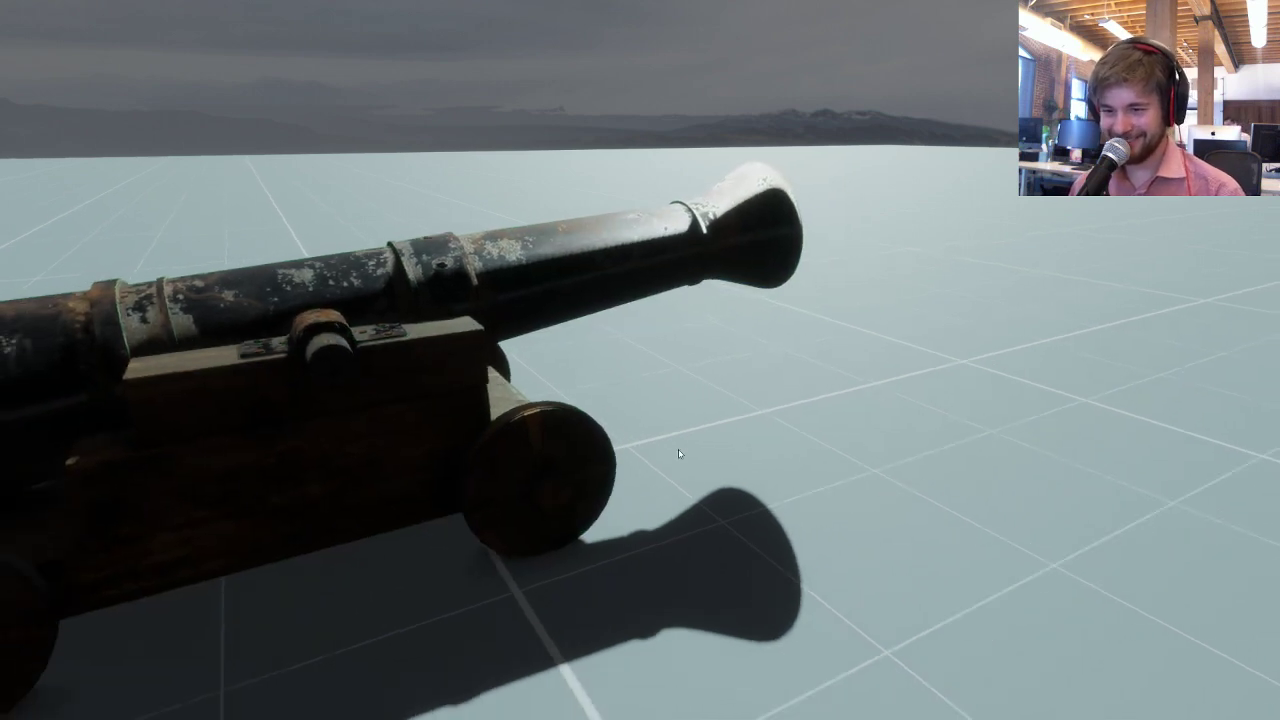
pyautogui.press('a')
pyautogui.moveTo(679, 454); pyautogui.dragTo(765, 447, button='right')
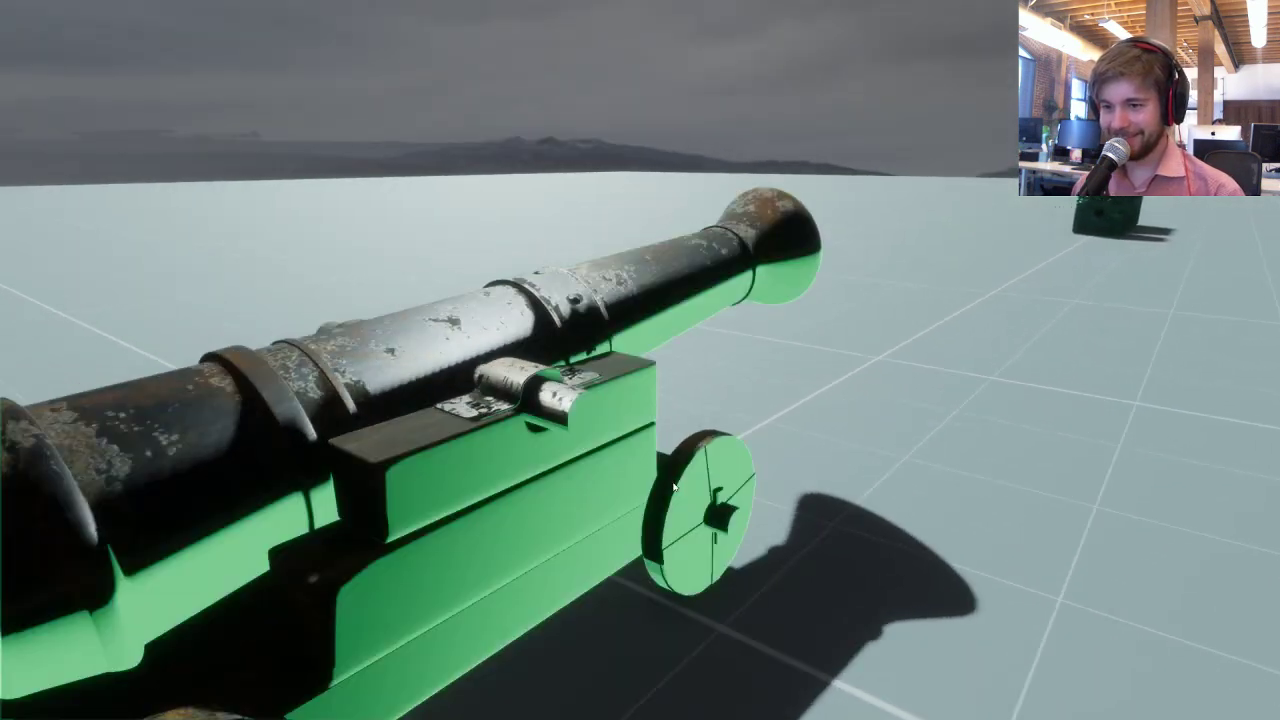
pyautogui.click(628, 497)
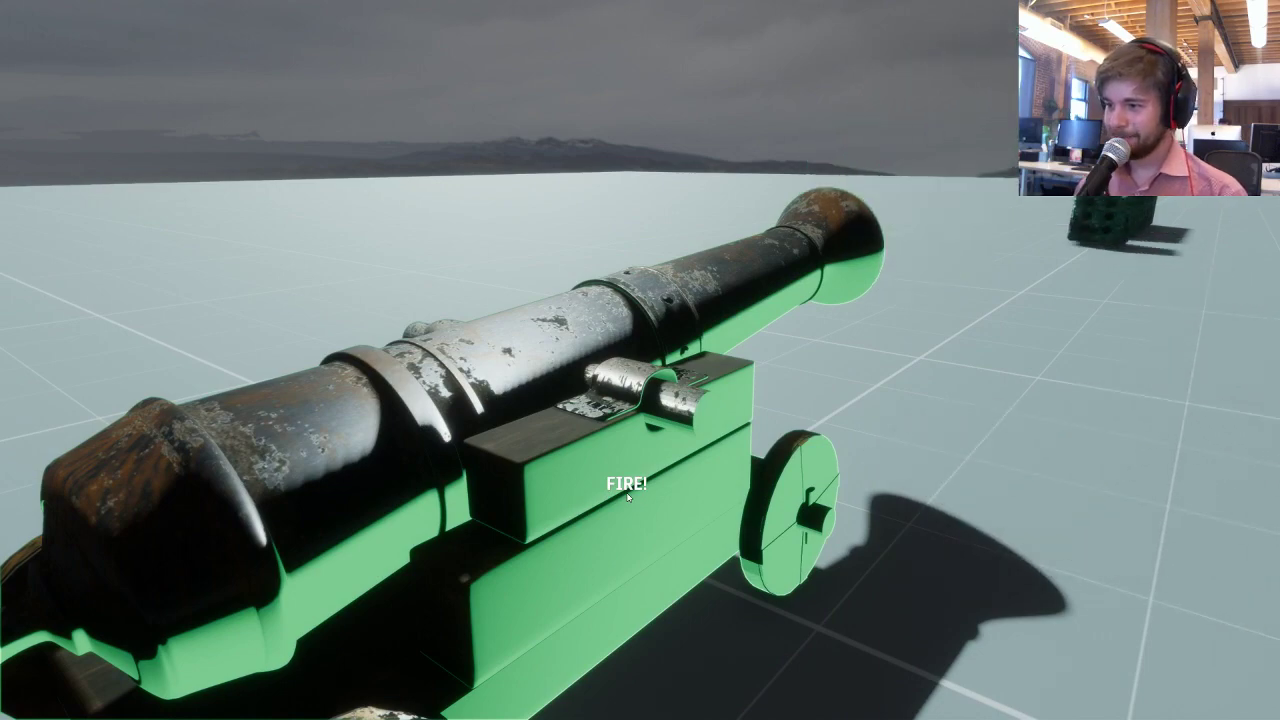
pyautogui.click(628, 497)
# Walk past the cannon and open the scene for editing.
pyautogui.press('d')
pyautogui.press('w')
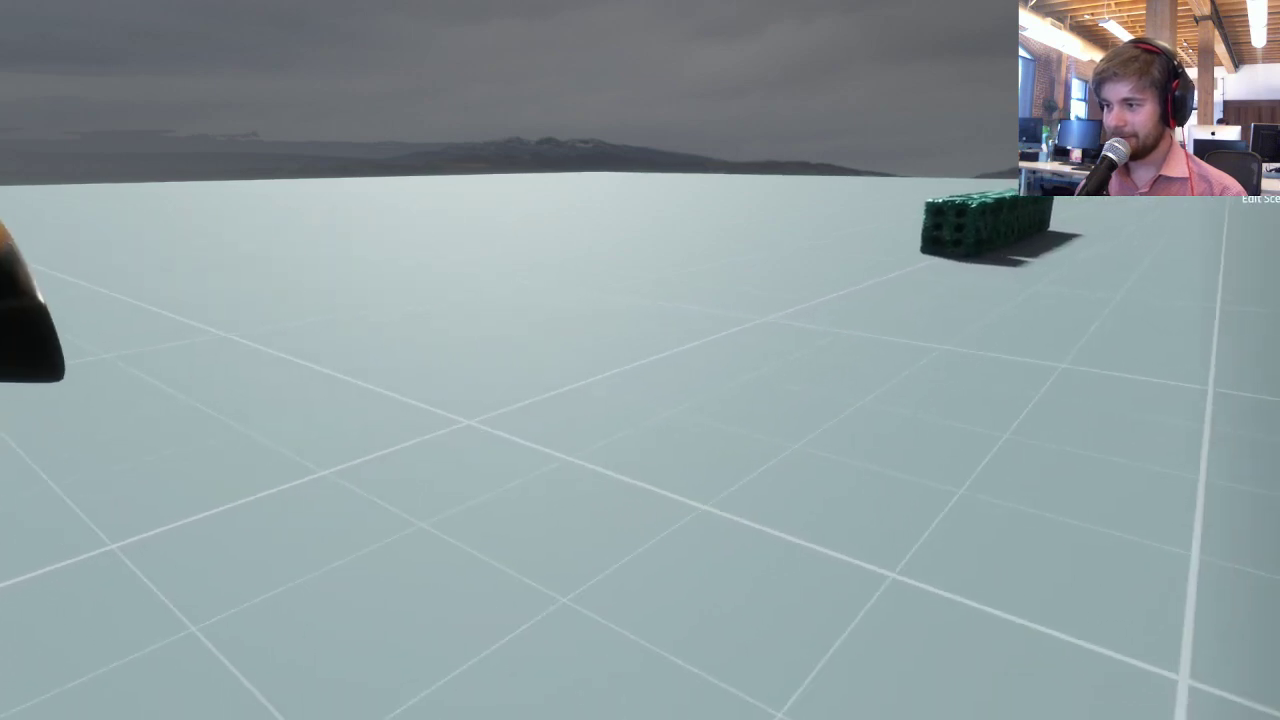
pyautogui.click(1264, 178)
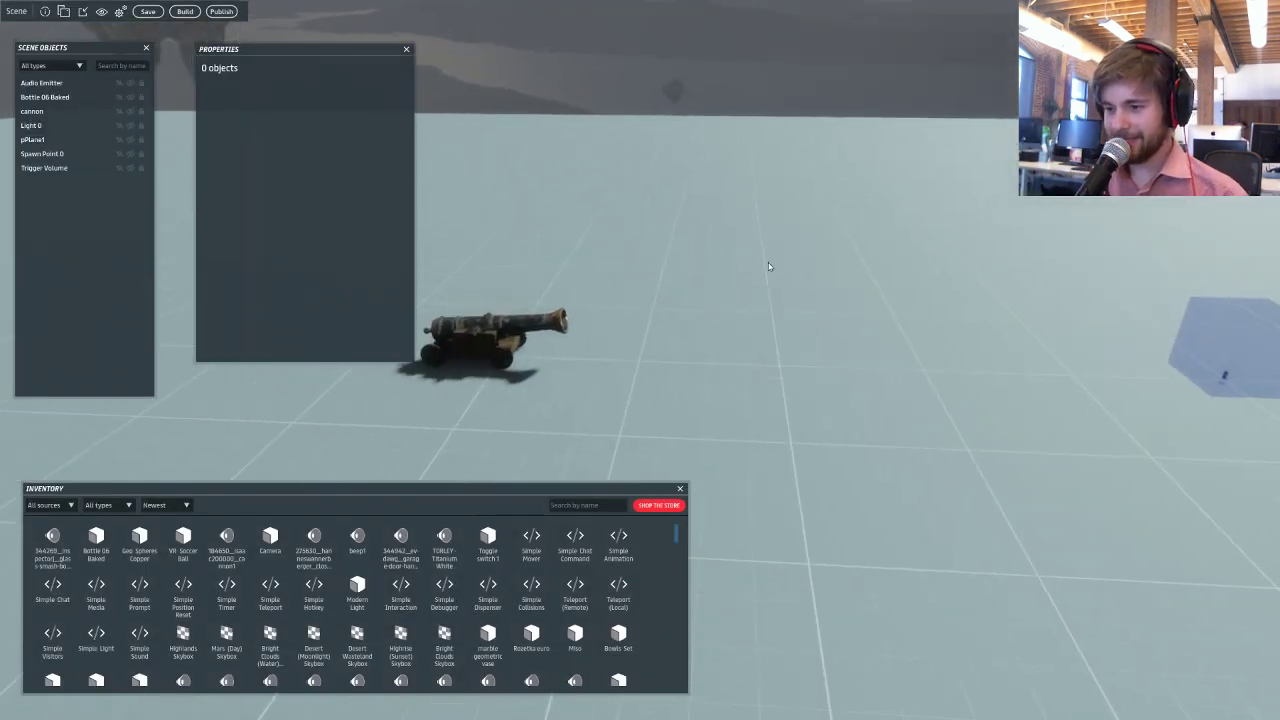
# Select the trigger volume around the bottle and examine its box and collision settings.
pyautogui.moveTo(770, 267); pyautogui.dragTo(977, 275, button='right')
pyautogui.press('w')
pyautogui.press('d')
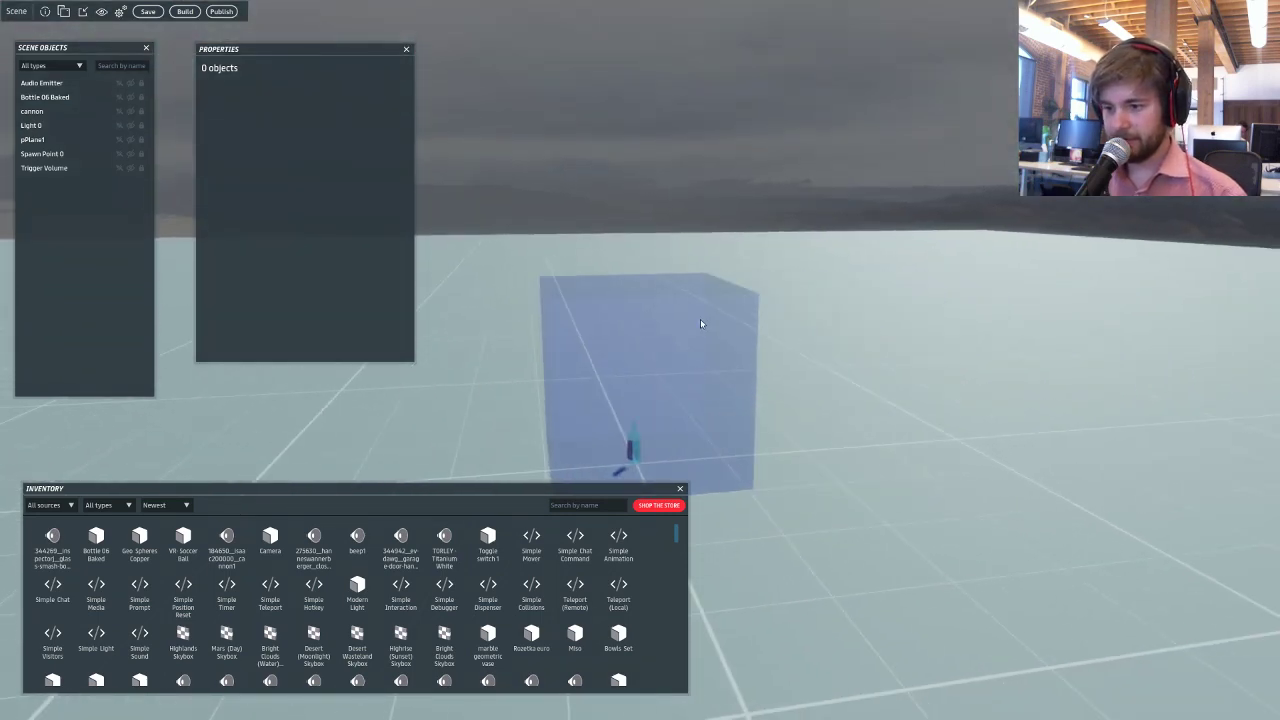
pyautogui.click(674, 333)
pyautogui.moveTo(675, 67); pyautogui.dragTo(765, 148, button='right')
pyautogui.press('a')
pyautogui.press('w')
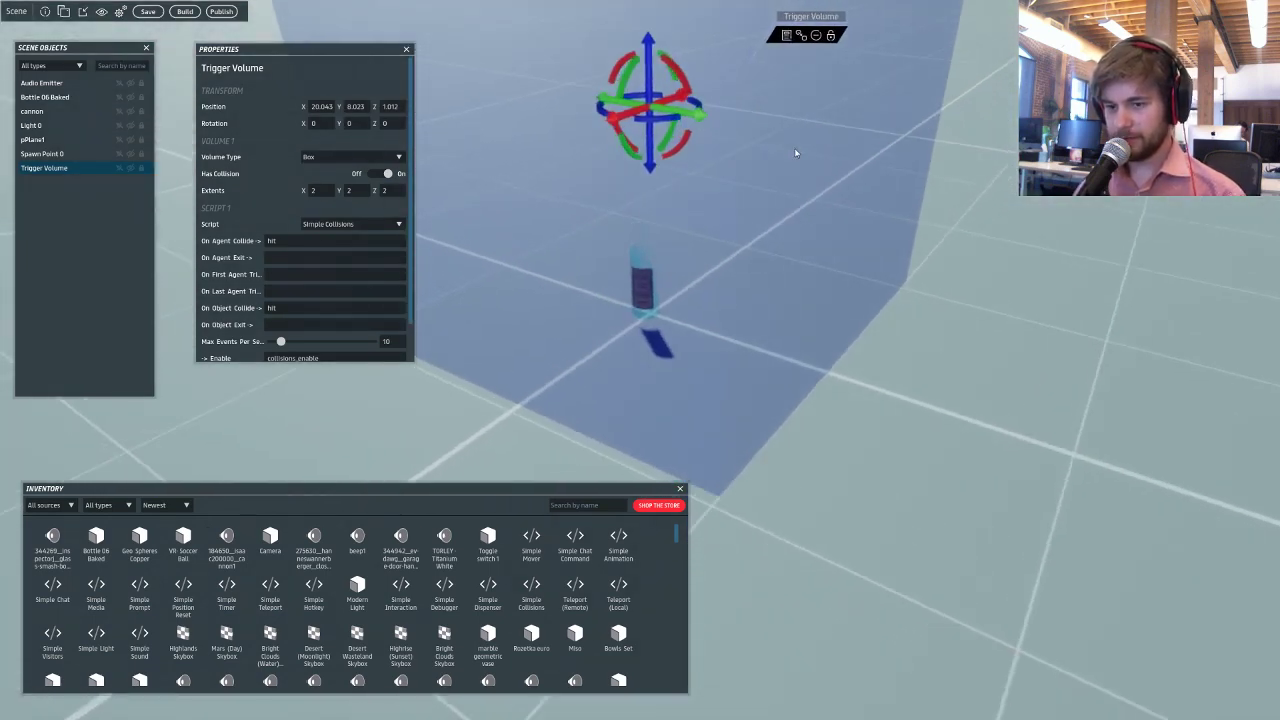
pyautogui.press('a')
pyautogui.moveTo(575, 214); pyautogui.dragTo(466, 218, button='right')
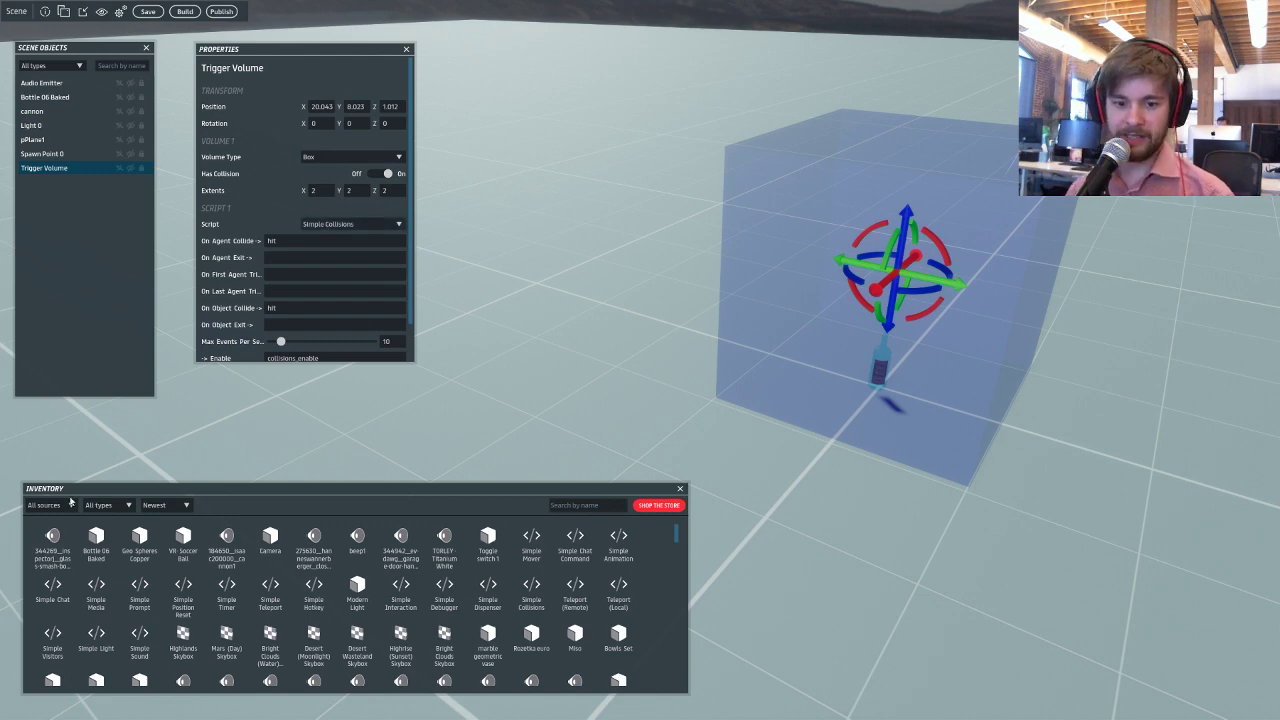
# Filter the inventory to scripts, search for "simple", and focus on the selected trigger volume.
pyautogui.click(114, 506)
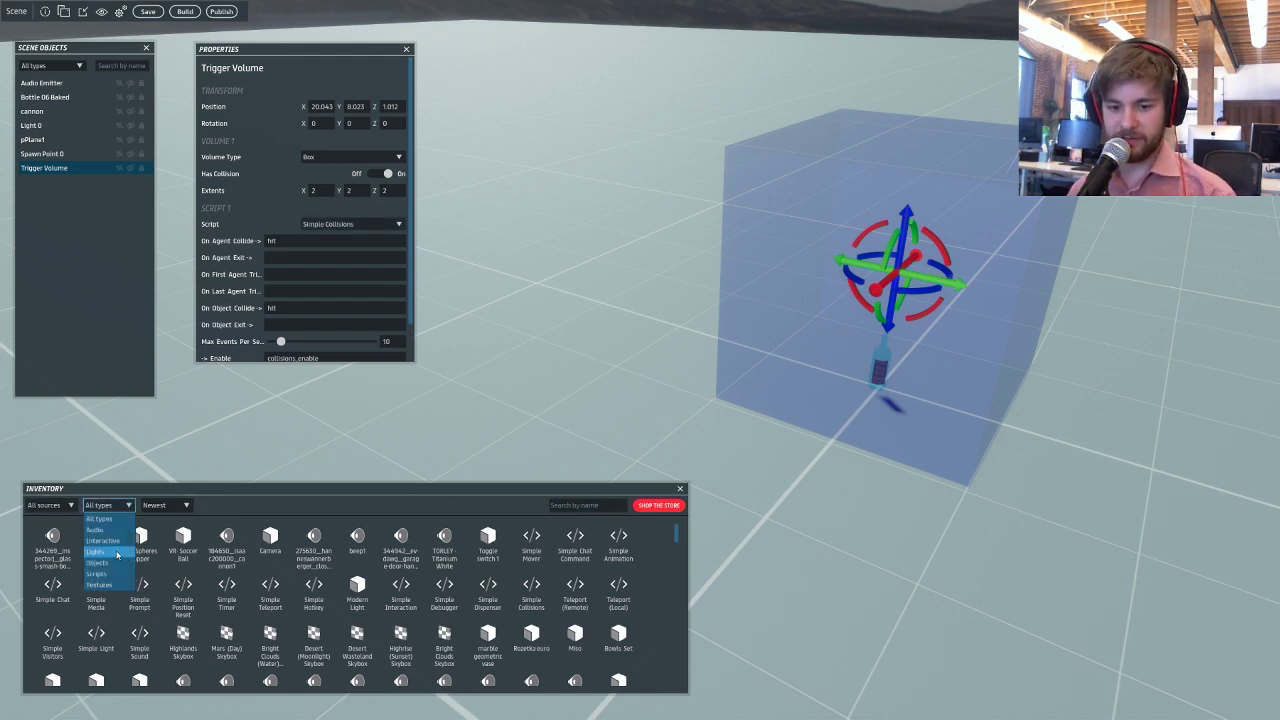
pyautogui.click(113, 576)
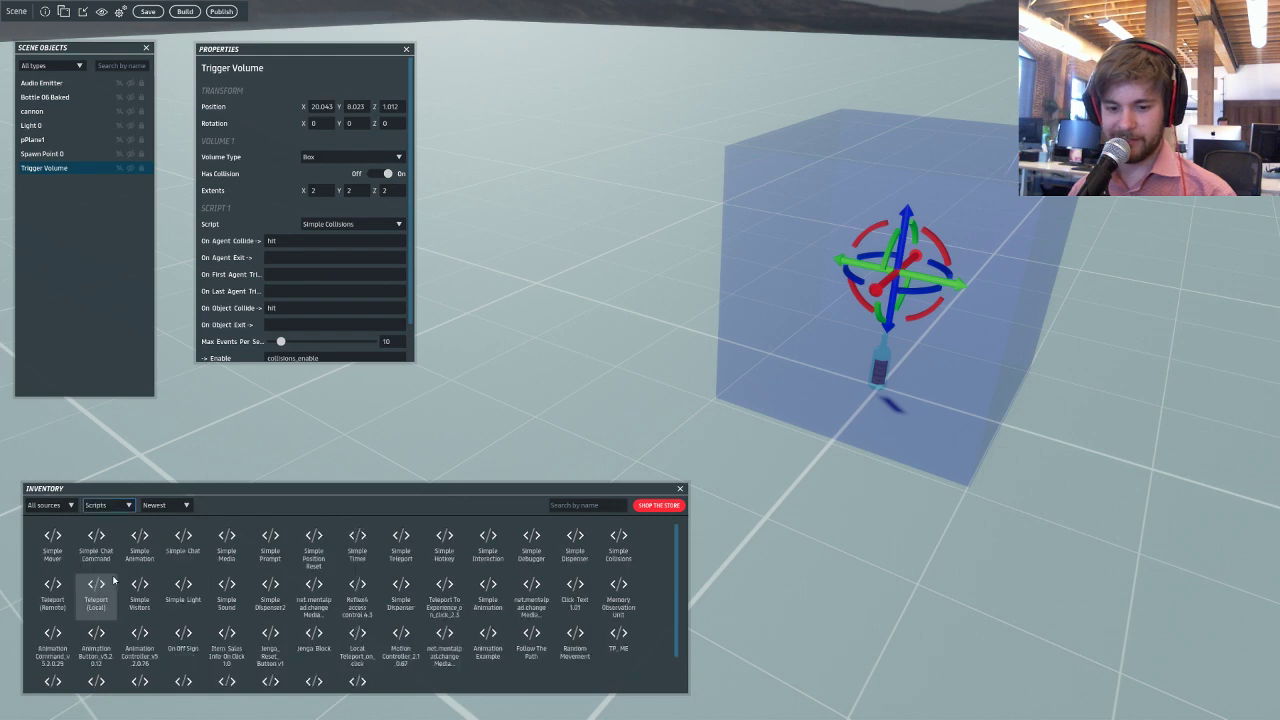
pyautogui.click(551, 505)
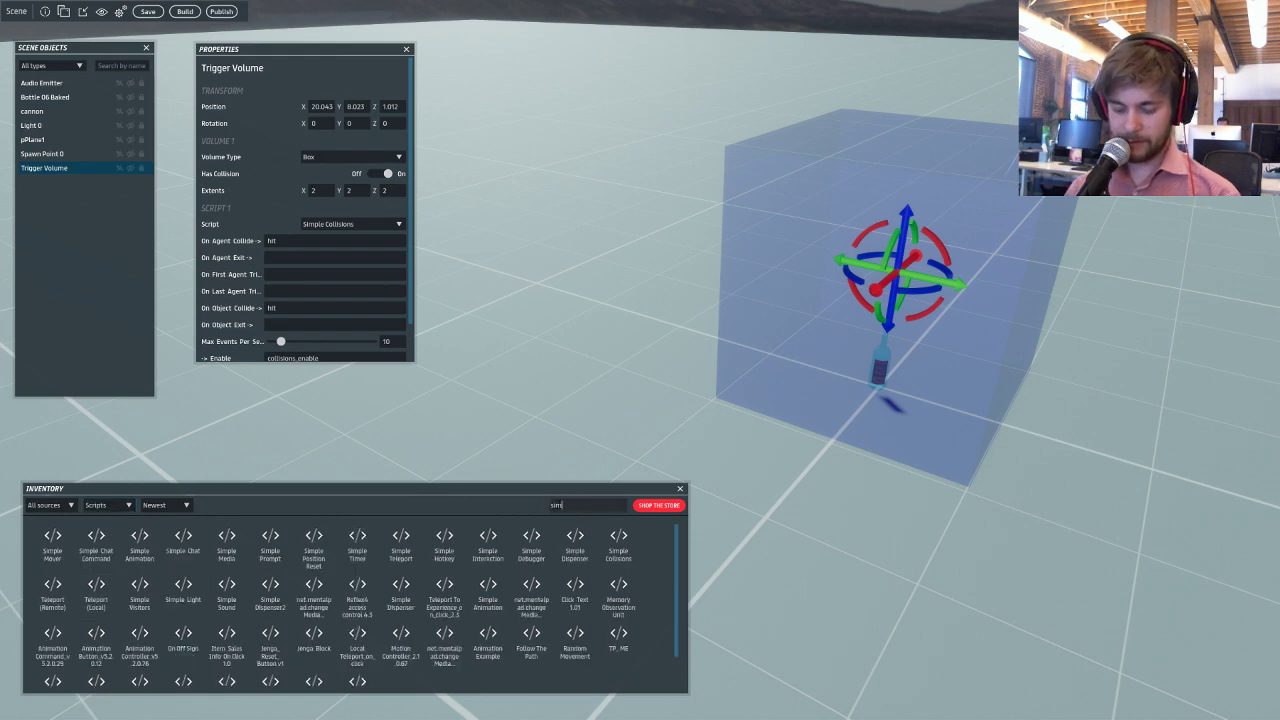
pyautogui.write('simple')
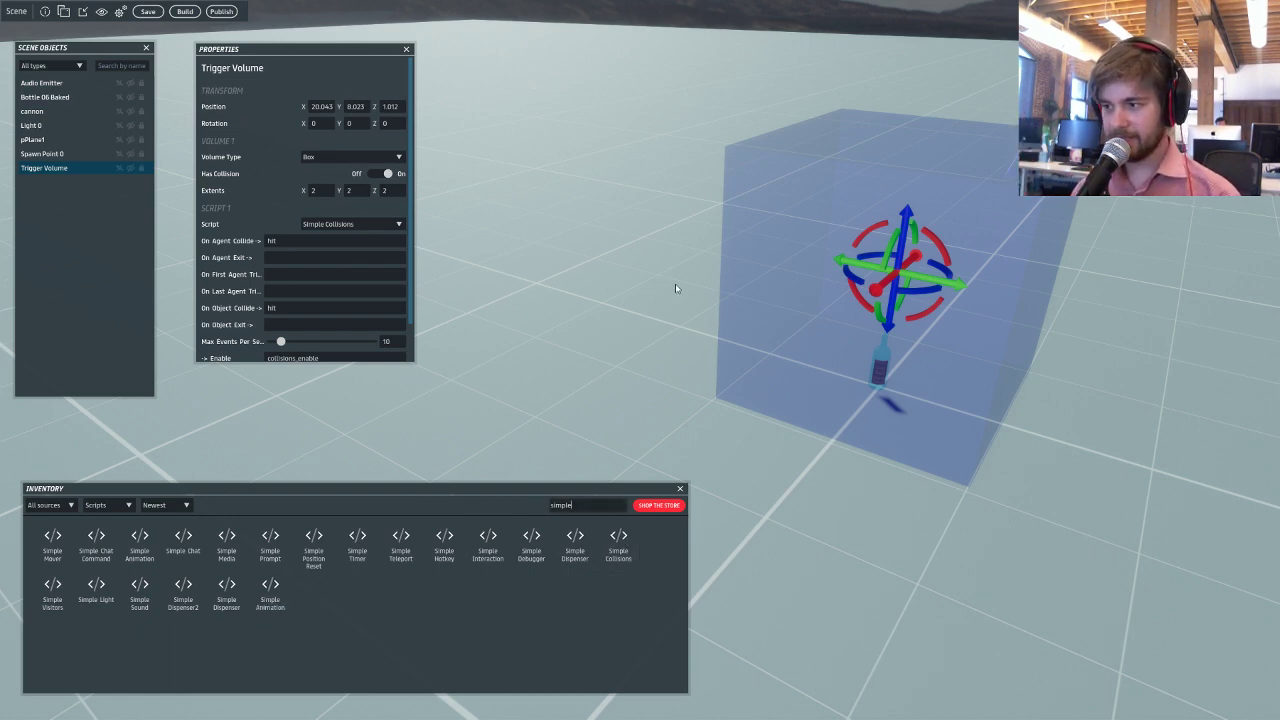
pyautogui.write('f')
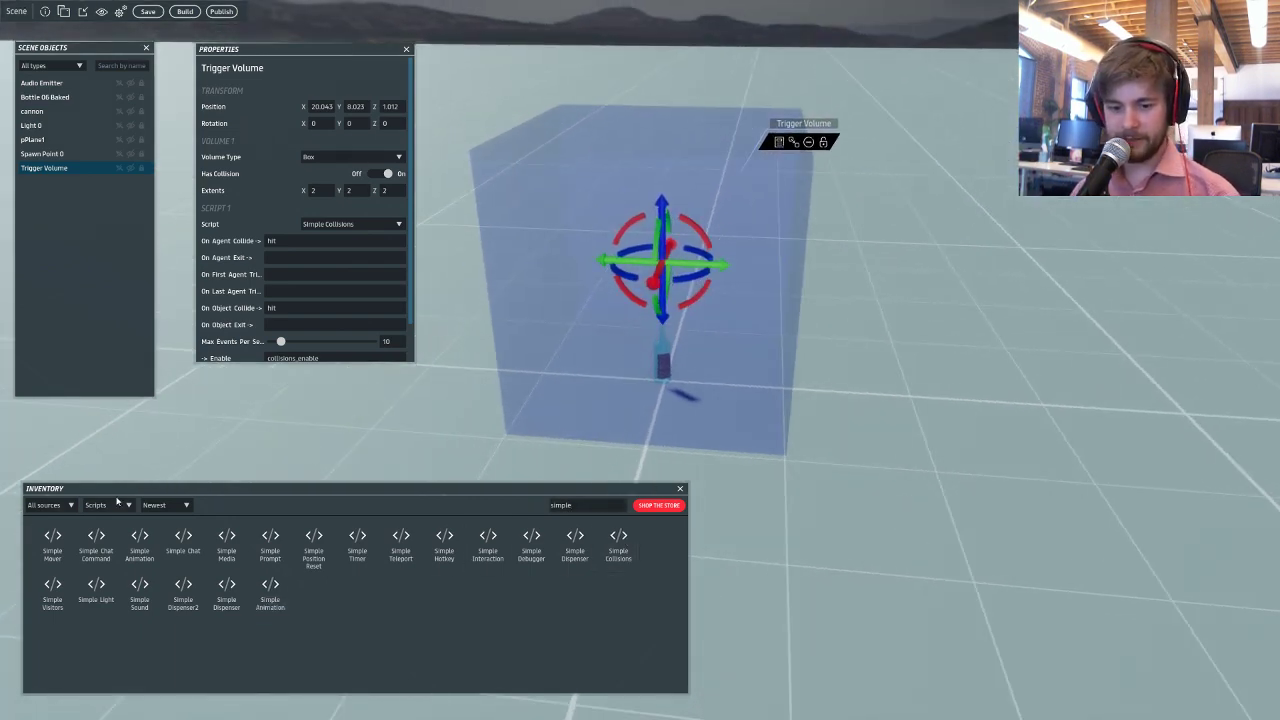
# Clear the inventory search and show System items of all types.
pyautogui.click(117, 504)
pyautogui.click(100, 520)
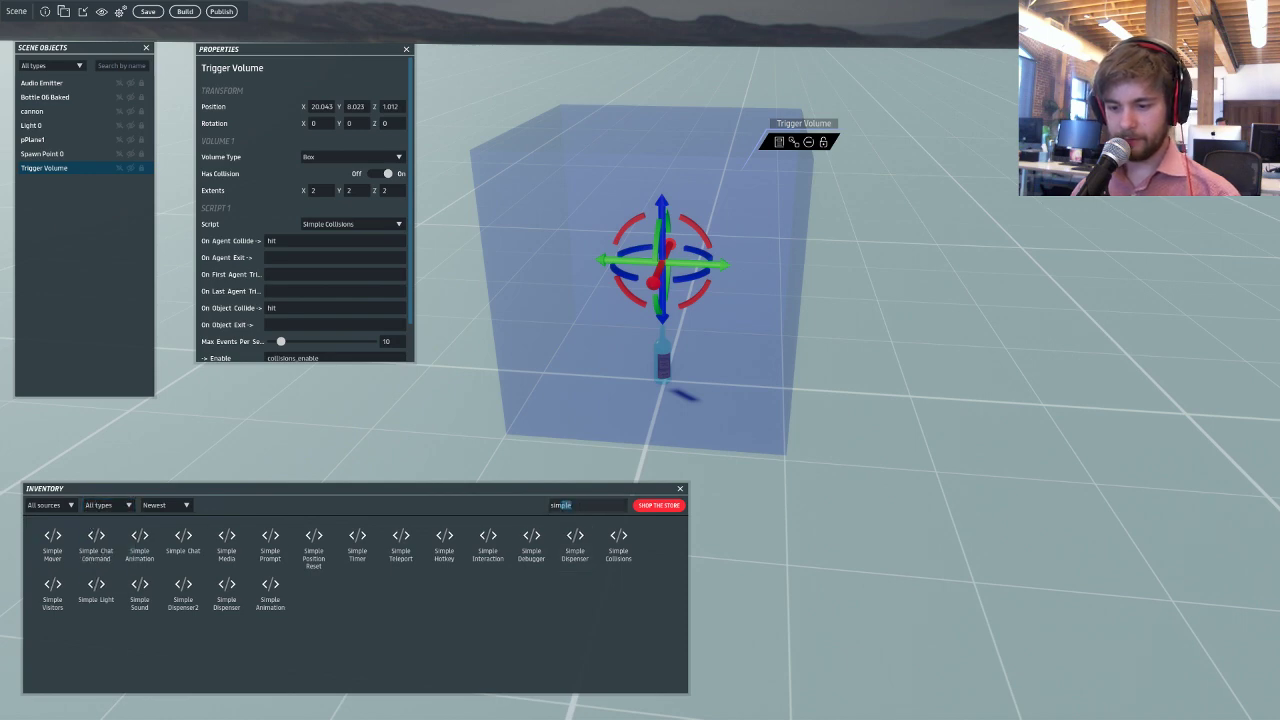
pyautogui.moveTo(561, 505); pyautogui.dragTo(523, 513)
pyautogui.press('BackSpace')
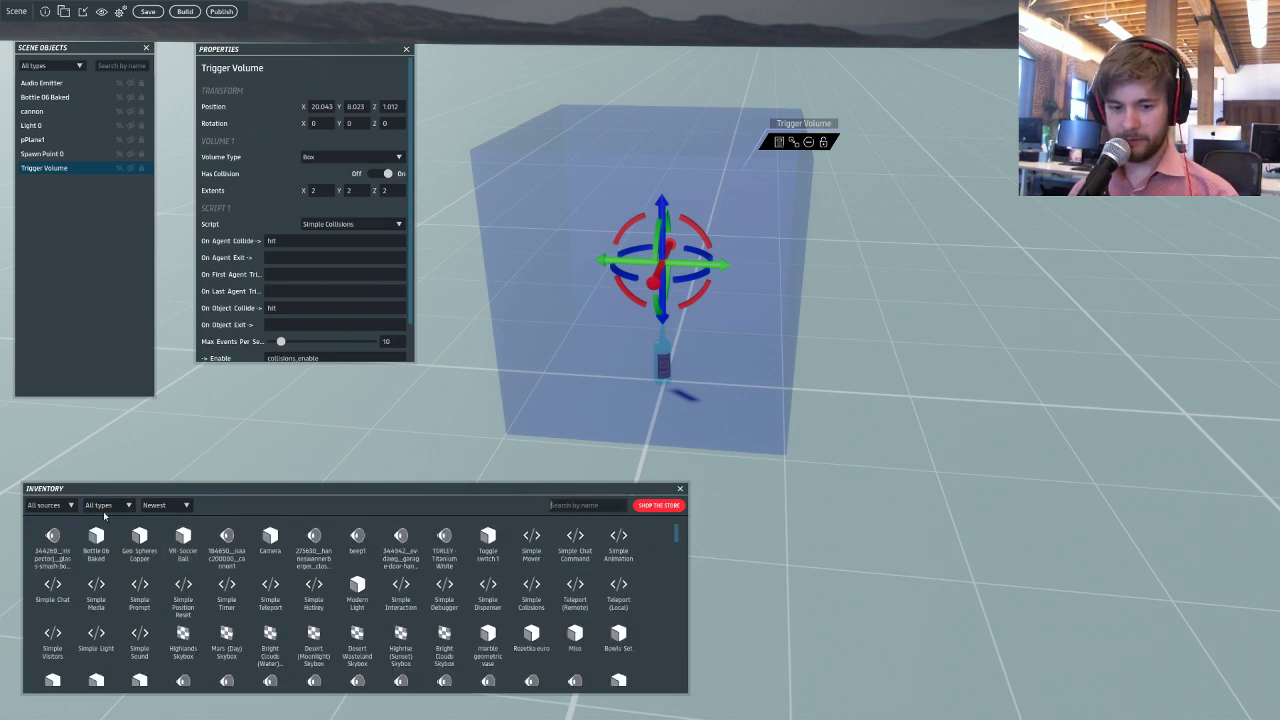
pyautogui.click(50, 504)
pyautogui.click(48, 551)
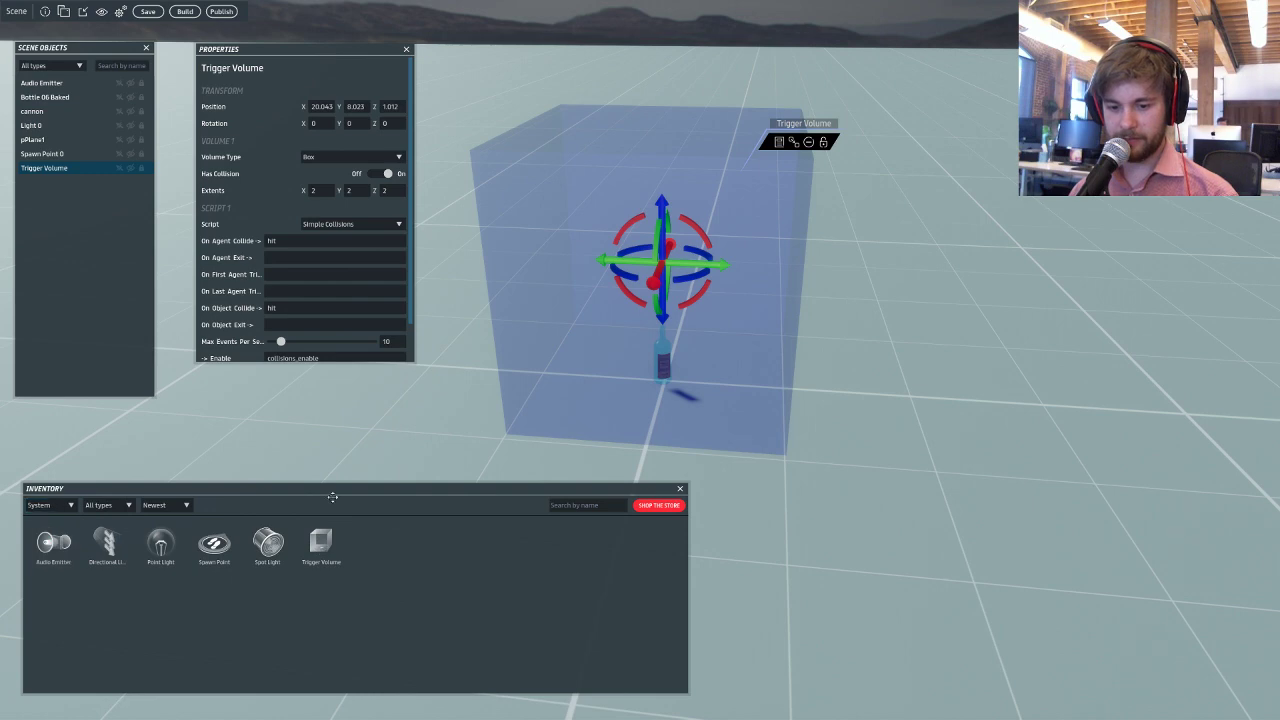
# Place a new trigger volume in the scene beside the one around the bottle.
pyautogui.moveTo(629, 377); pyautogui.dragTo(640, 362, button='right')
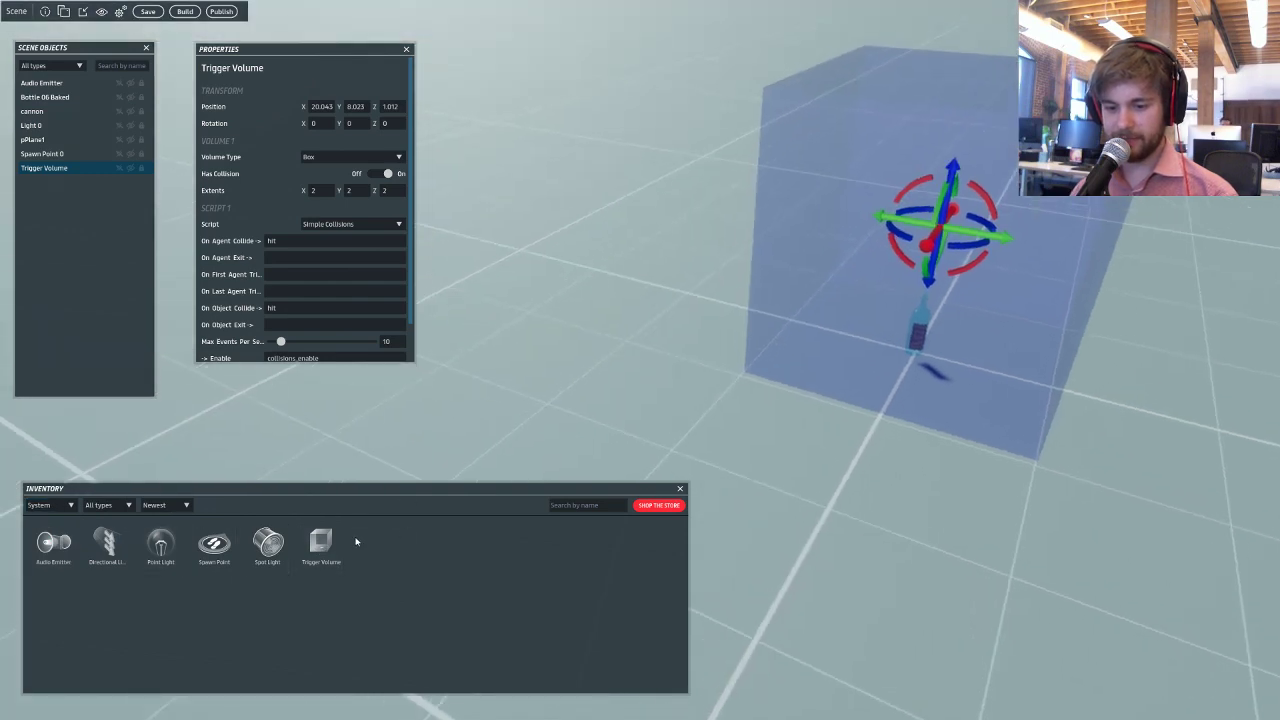
pyautogui.moveTo(321, 545); pyautogui.dragTo(518, 254)
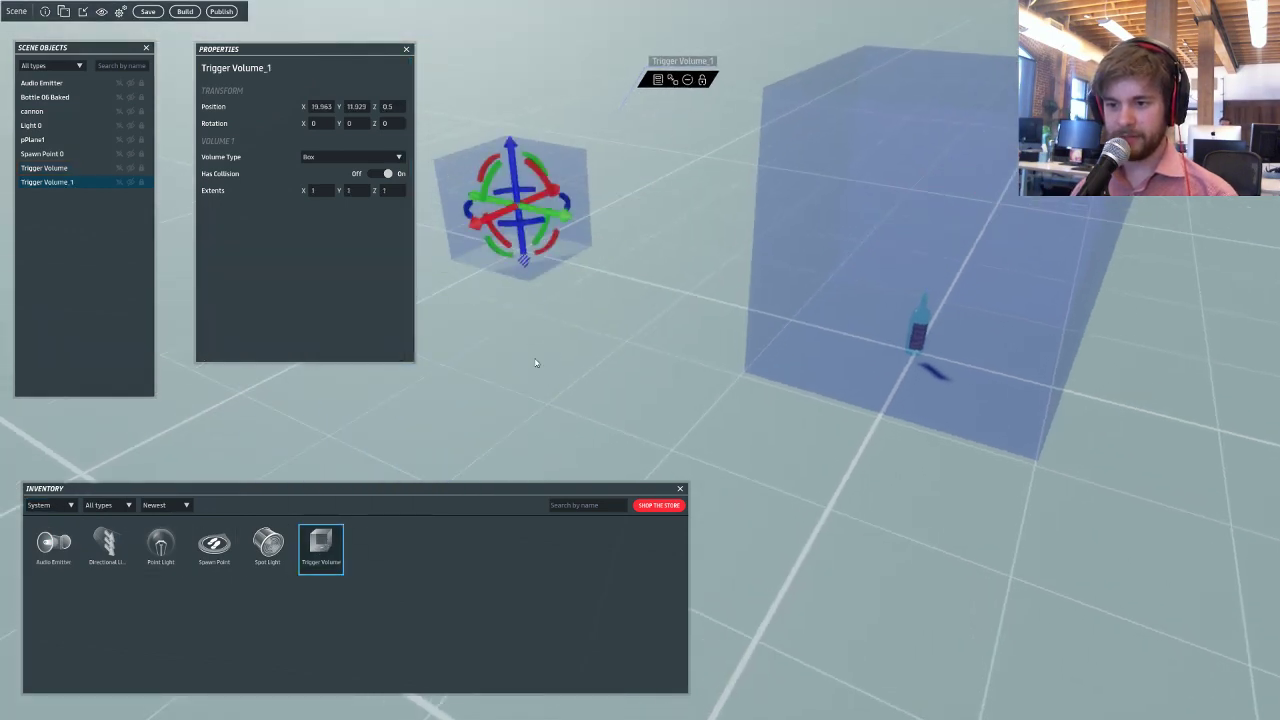
pyautogui.moveTo(535, 363); pyautogui.dragTo(599, 329, button='right')
pyautogui.press('a')
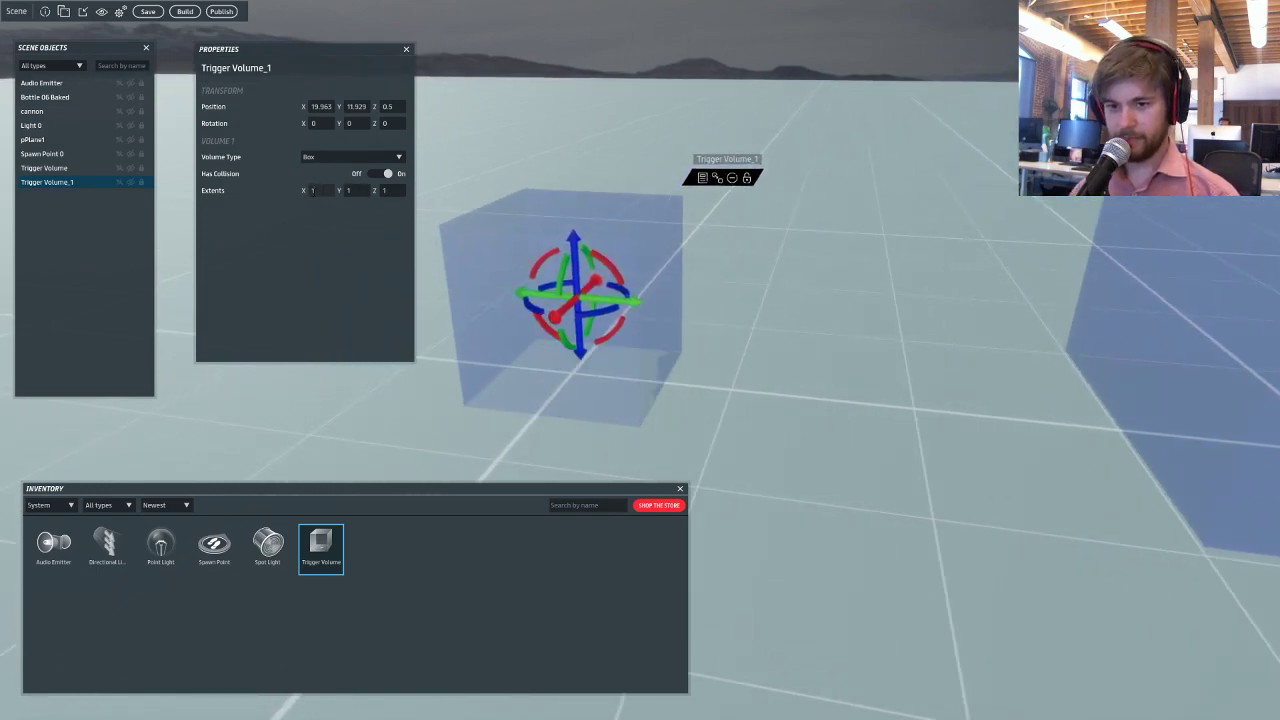
# Set the new trigger volume's extents to 2 in X and 3 in Y.
pyautogui.doubleClick(313, 191)
pyautogui.write('2')
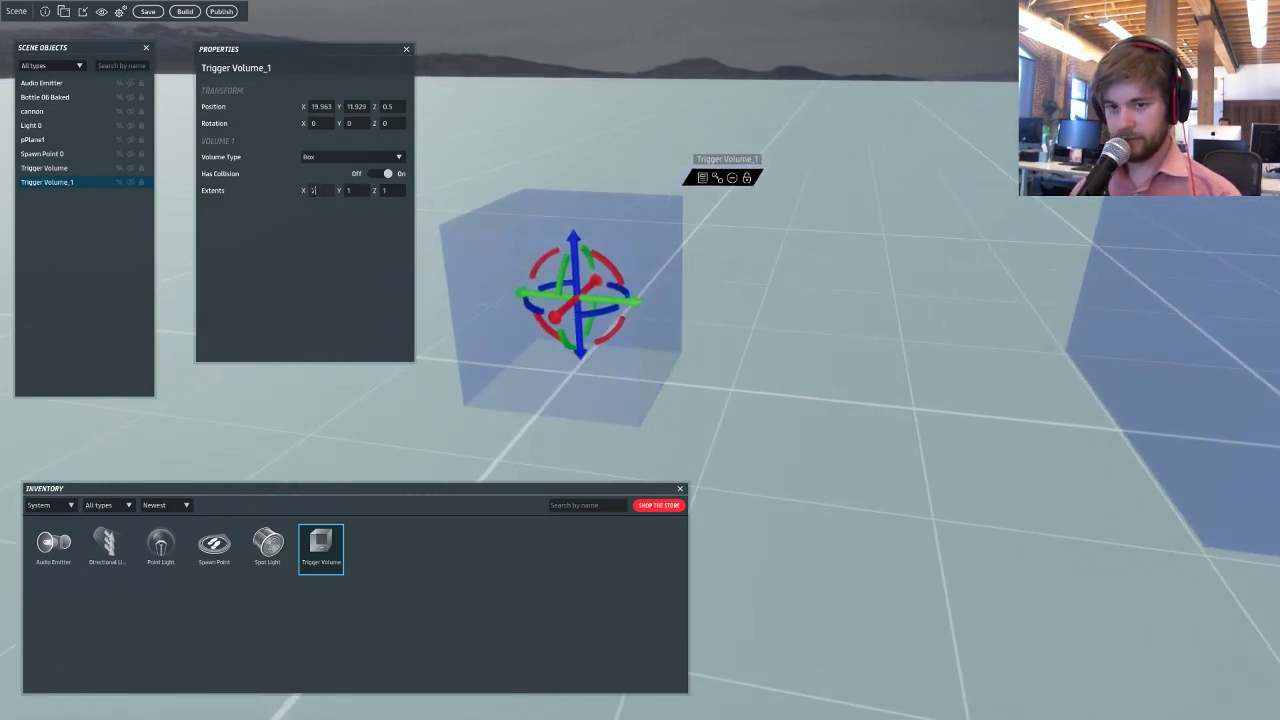
pyautogui.write('2')
pyautogui.press('Tab')
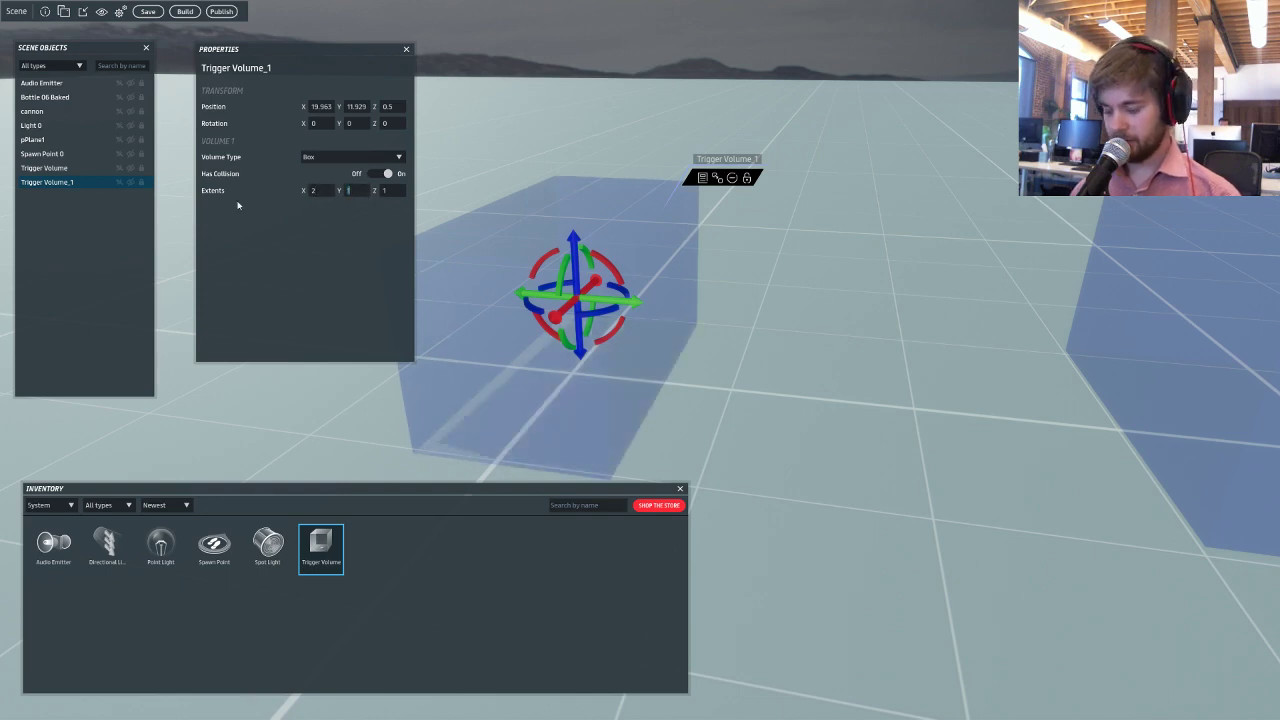
pyautogui.write('3')
pyautogui.press('Return')
pyautogui.moveTo(691, 214); pyautogui.dragTo(630, 258, button='right')
# Change the new trigger volume's type to Sphere, then delete the volume.
pyautogui.click(353, 155)
pyautogui.click(347, 171)
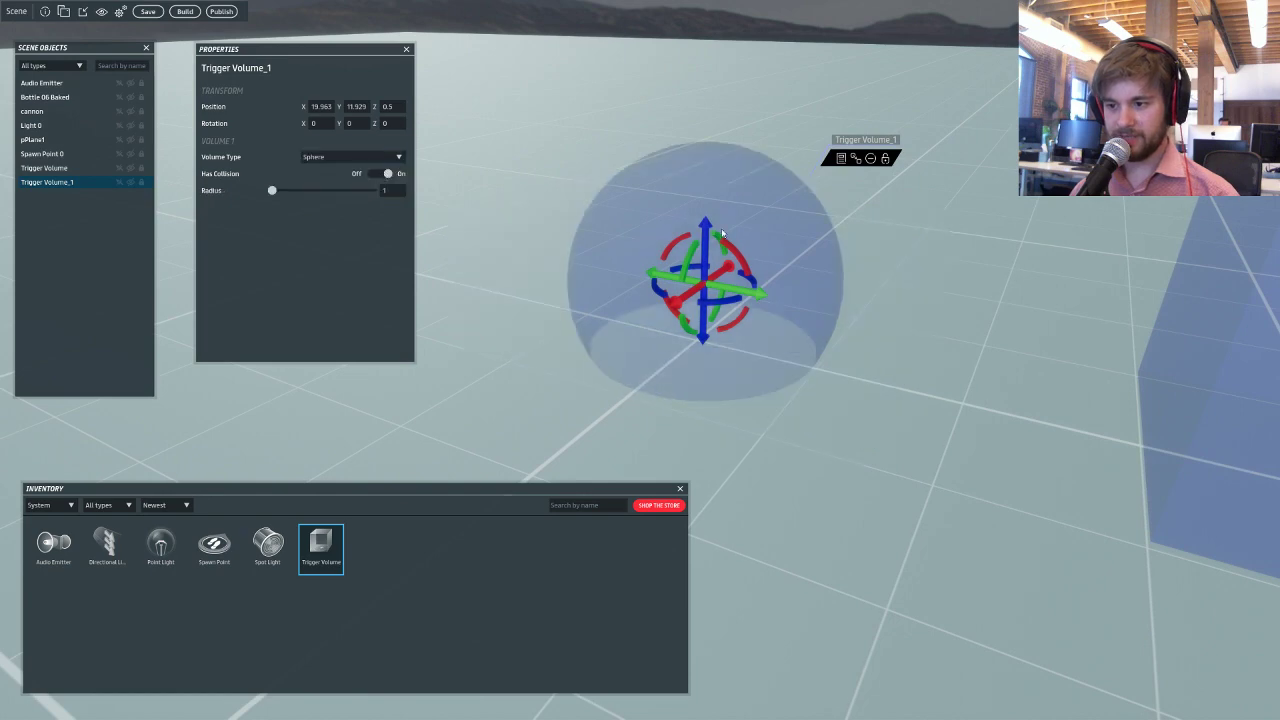
pyautogui.moveTo(722, 233); pyautogui.dragTo(800, 260, button='right')
pyautogui.press('Delete')
# Clear the On Agent Collide event of the trigger volume around the bottle.
pyautogui.click(962, 255)
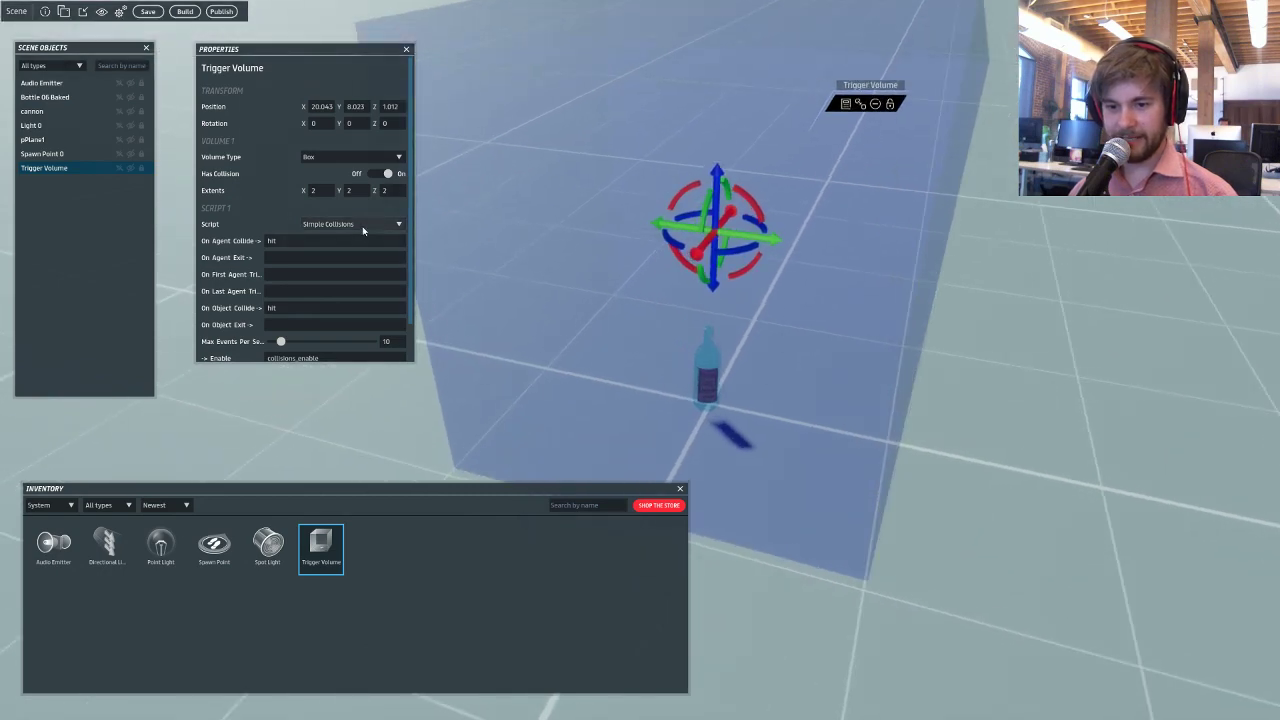
pyautogui.scroll(-2, 392, 234)
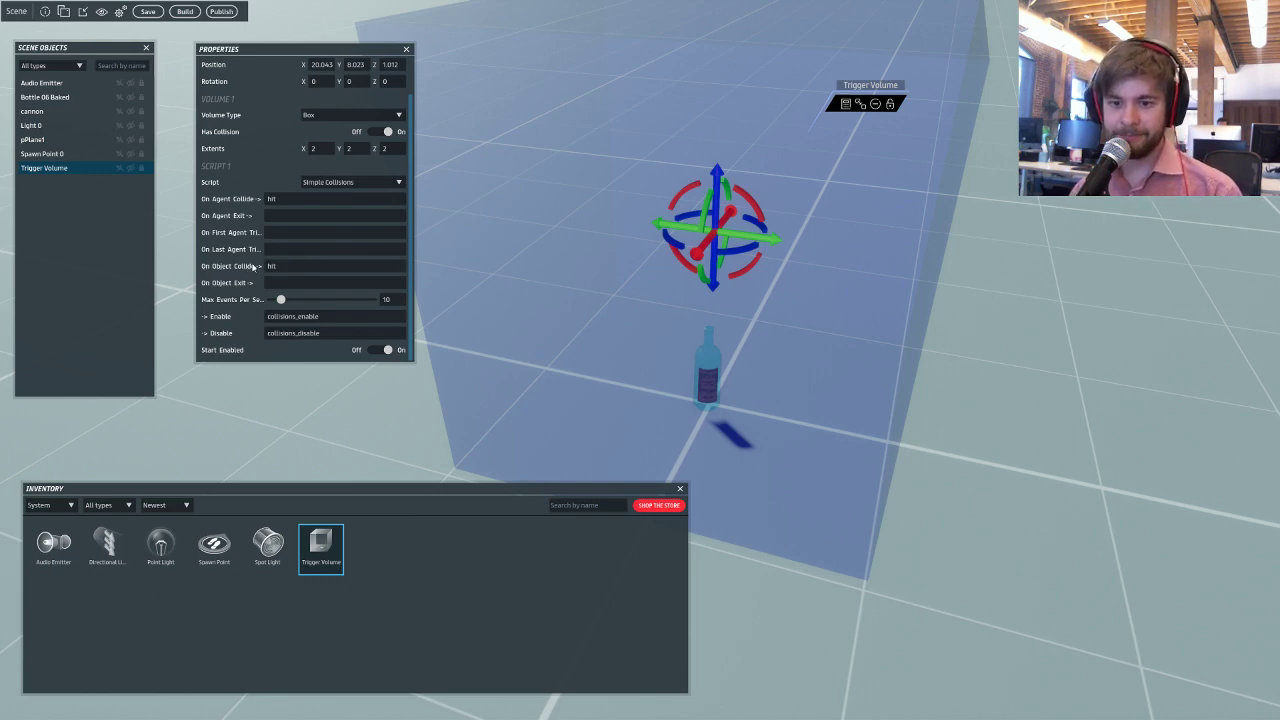
pyautogui.doubleClick(271, 199)
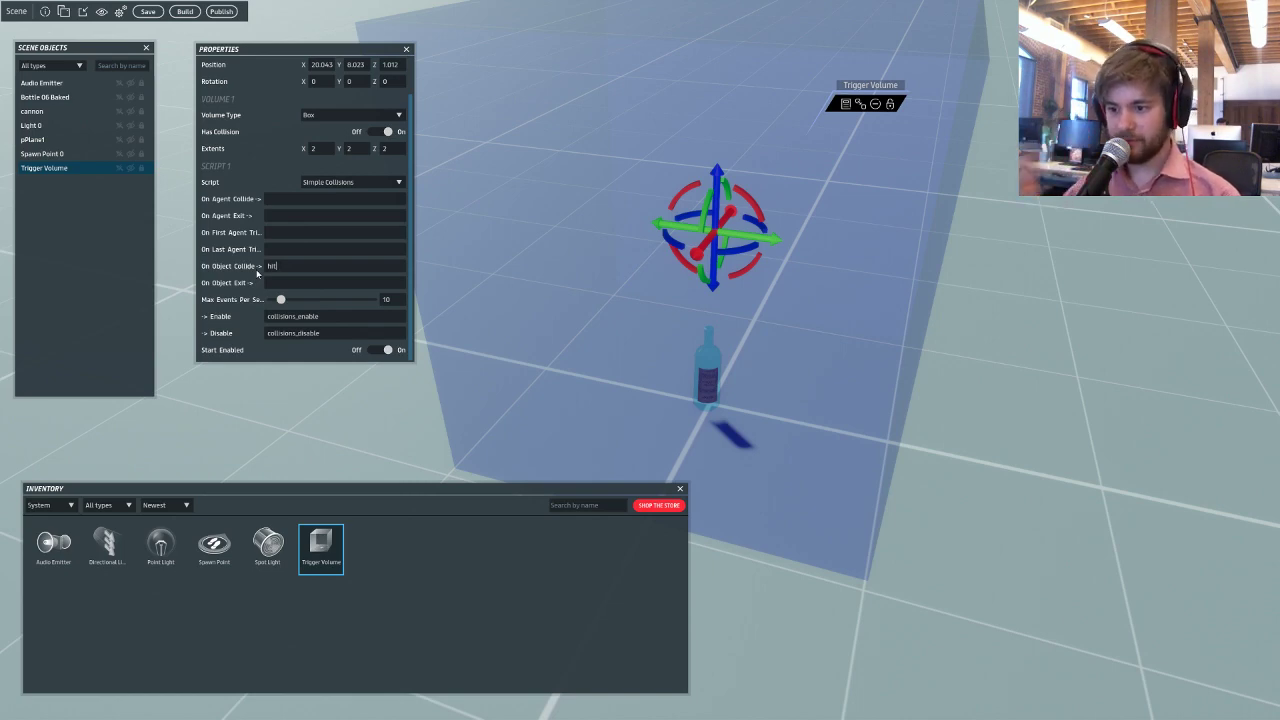
pyautogui.moveTo(582, 229); pyautogui.dragTo(587, 218, button='right')
pyautogui.scroll(-2, 811, 240)
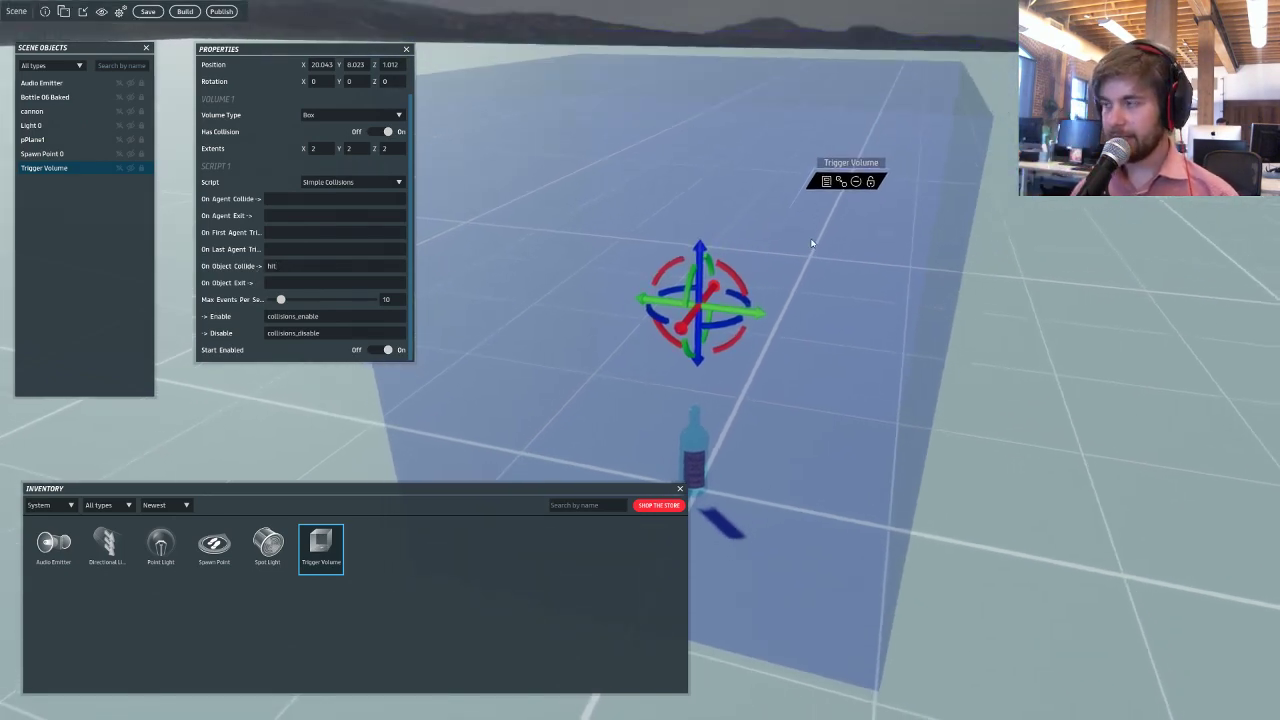
# Compare the trigger volume's On Object Collide event with the Play event in the bottle's Simple Animation script.
pyautogui.click(284, 265)
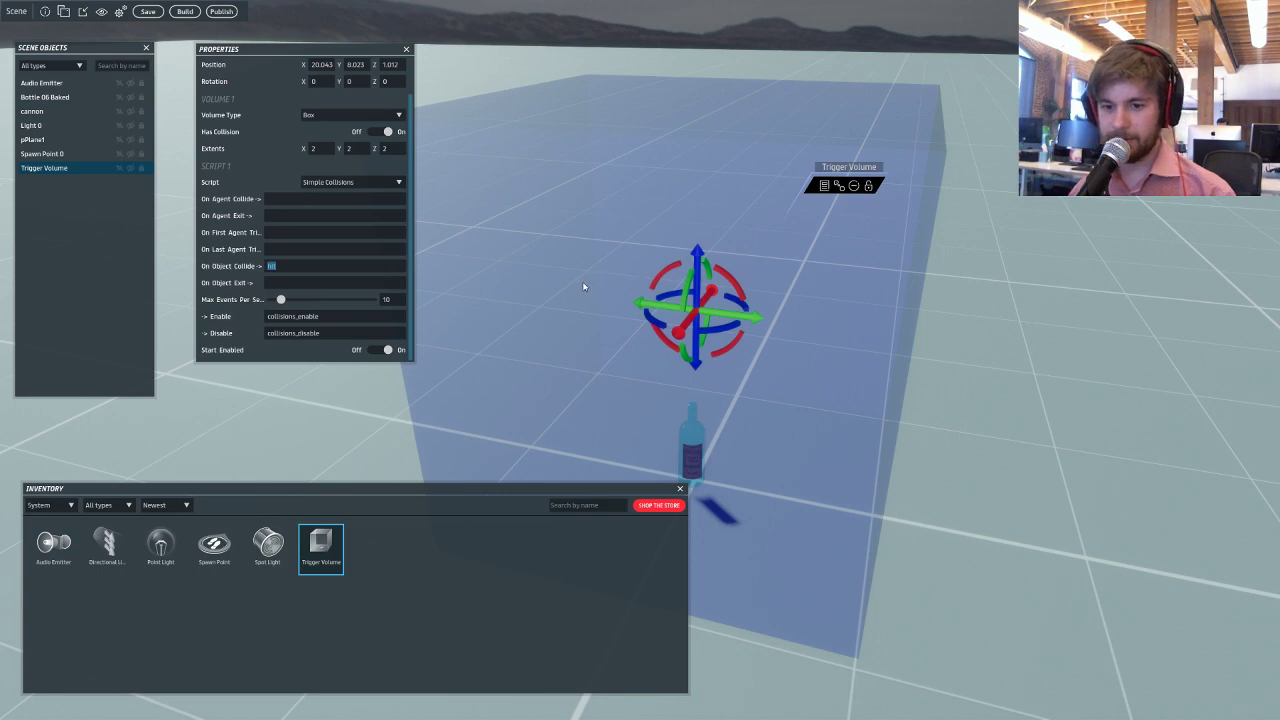
pyautogui.moveTo(584, 287); pyautogui.dragTo(687, 308, button='right')
pyautogui.scroll(2, 687, 308)
pyautogui.doubleClick(741, 328)
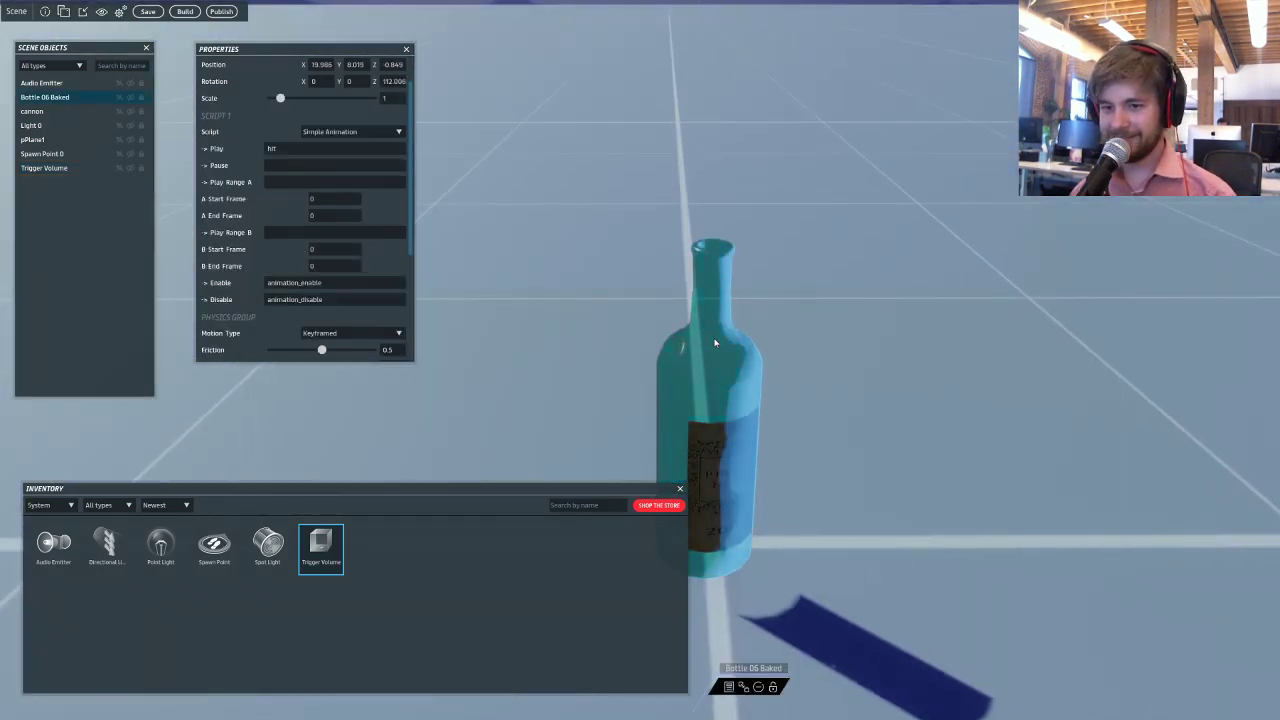
pyautogui.scroll(-3, 716, 342)
pyautogui.moveTo(773, 318); pyautogui.dragTo(563, 314, button='right')
pyautogui.scroll(-2, 560, 314)
pyautogui.scroll(2, 347, 245)
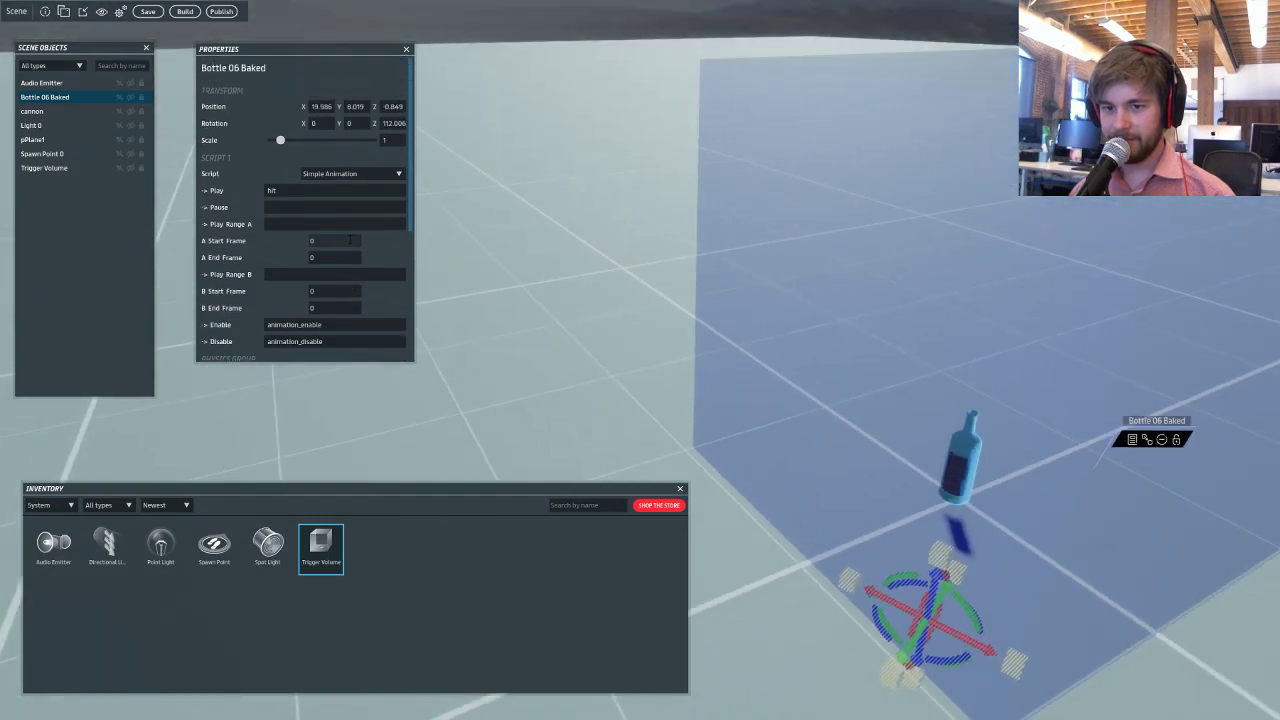
# Open the object structure of Bottle 06 Baked, expand it and examine its animation and fracture parts.
pyautogui.moveTo(502, 241); pyautogui.dragTo(357, 246, button='right')
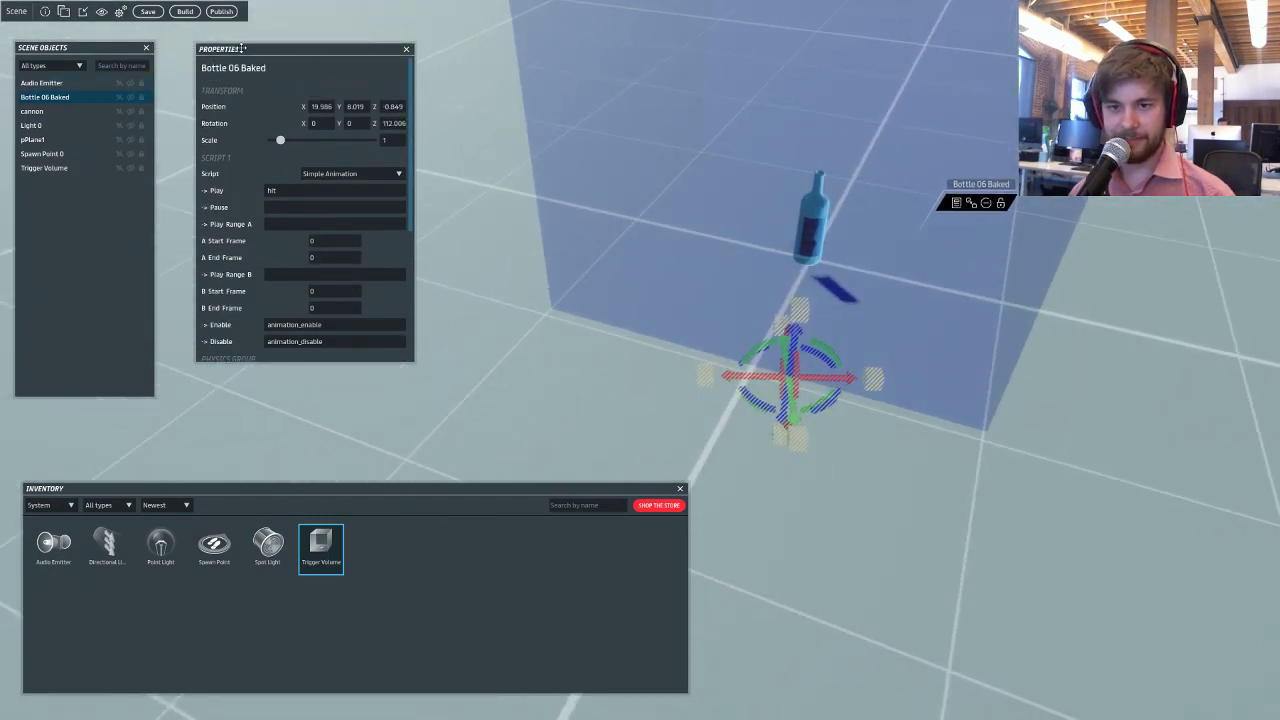
pyautogui.moveTo(241, 48); pyautogui.dragTo(434, 48)
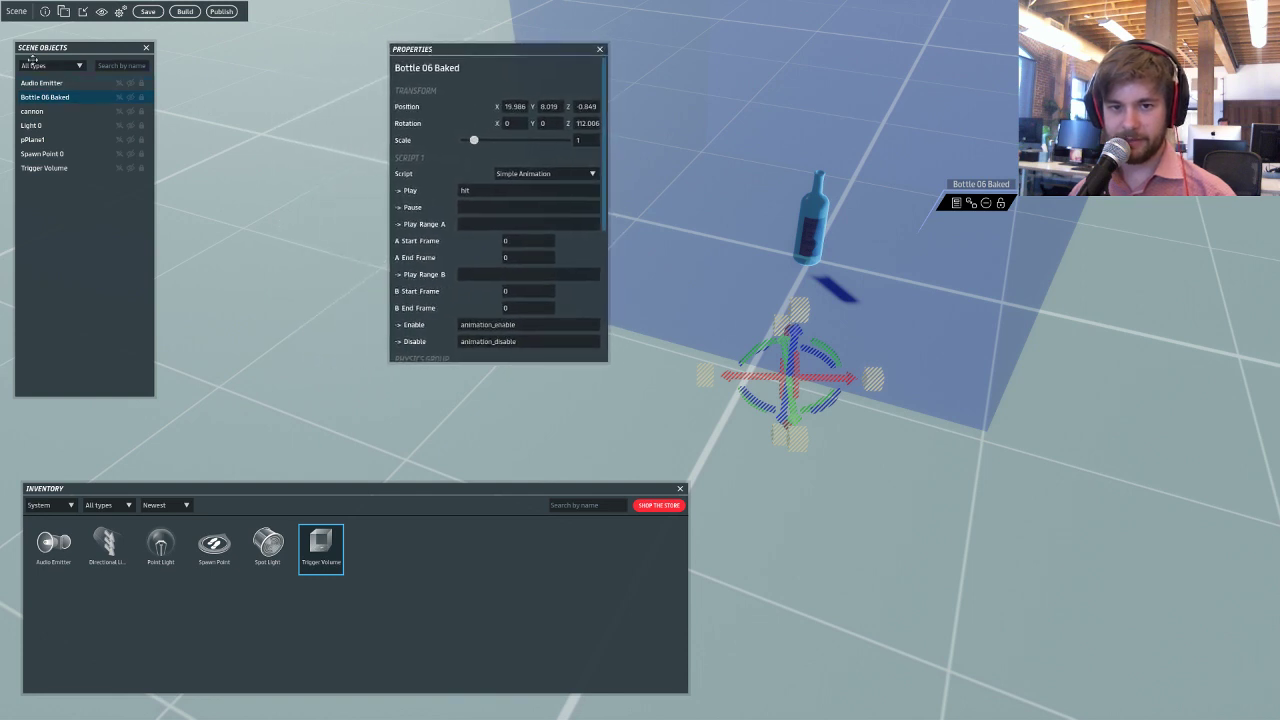
pyautogui.rightClick(70, 100)
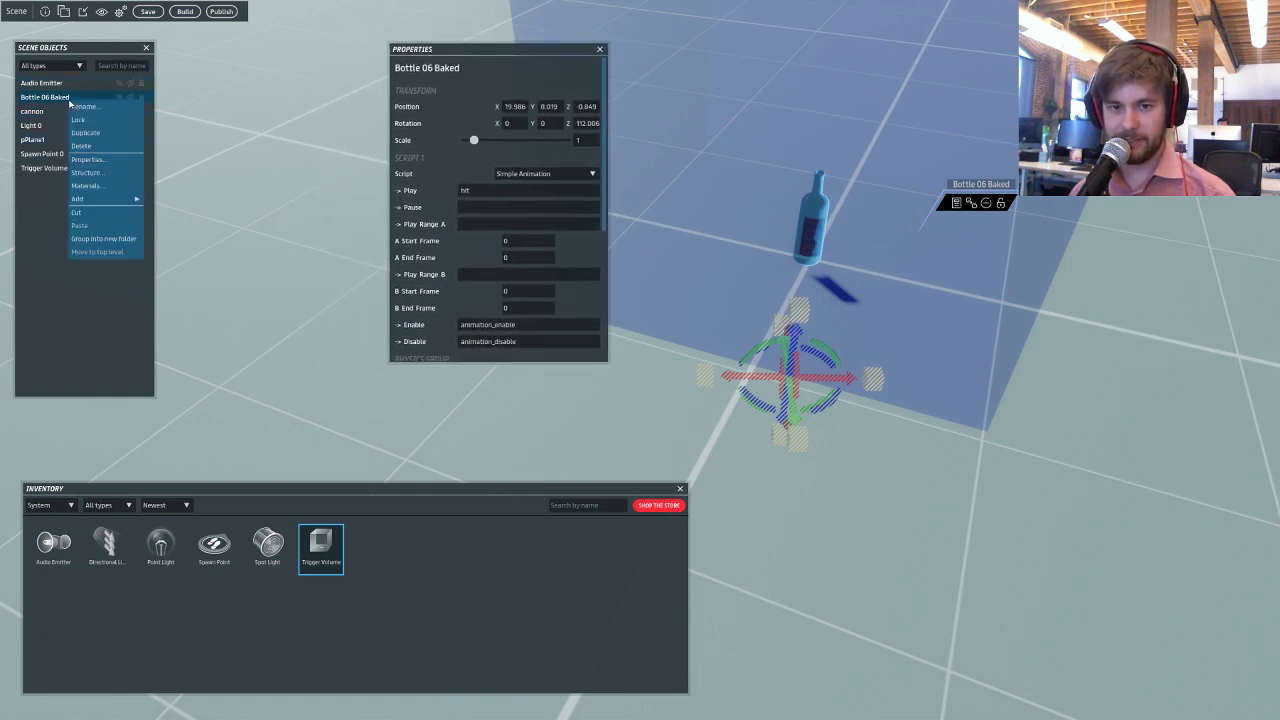
pyautogui.click(100, 172)
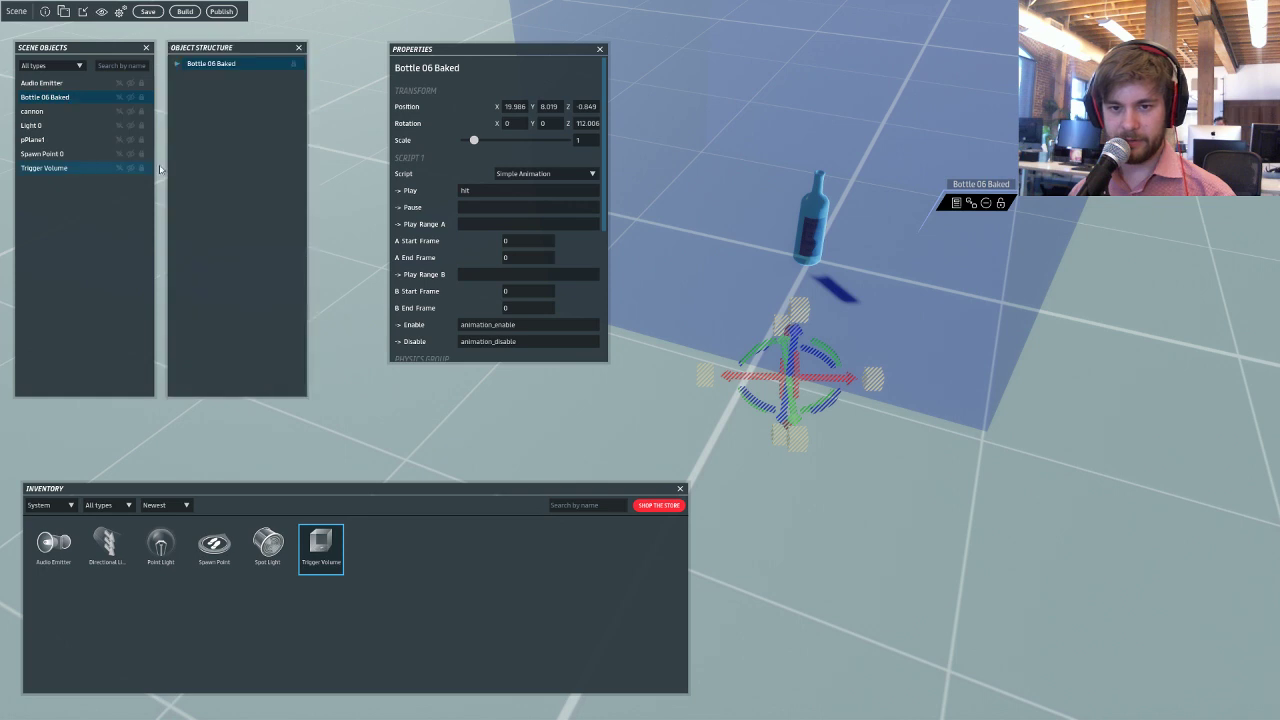
pyautogui.click(177, 64)
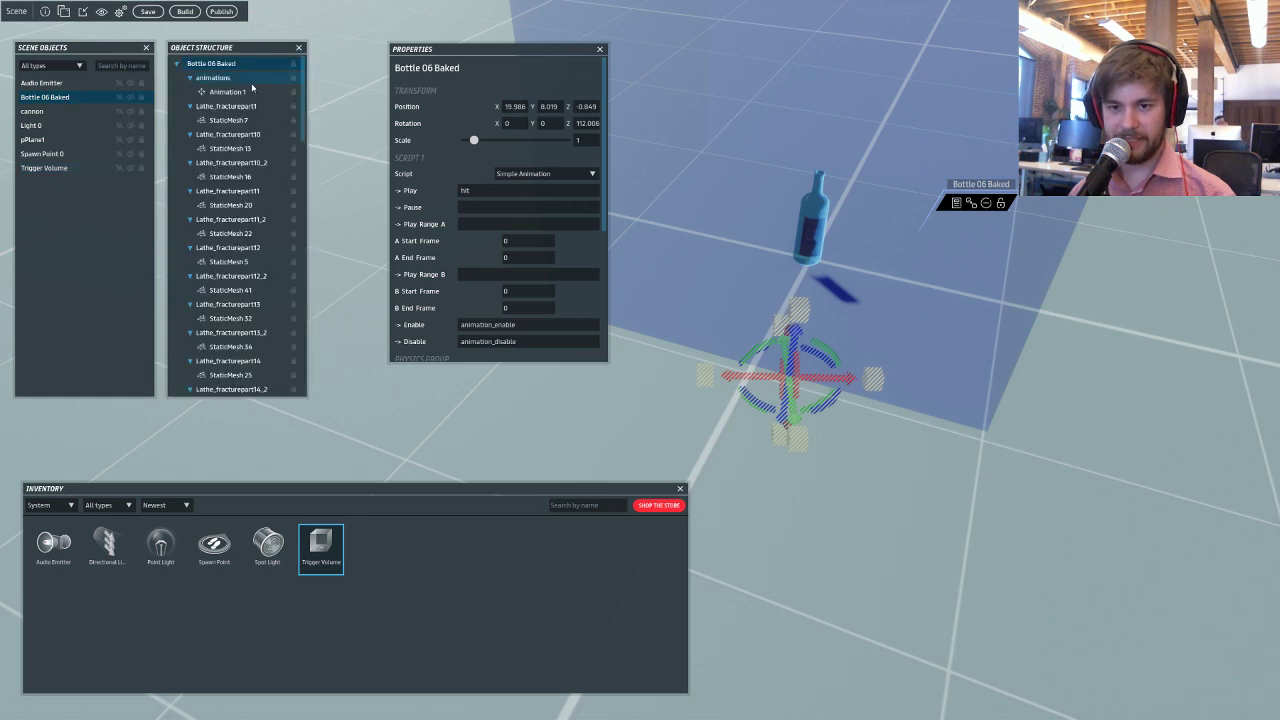
pyautogui.scroll(-8, 250, 250)
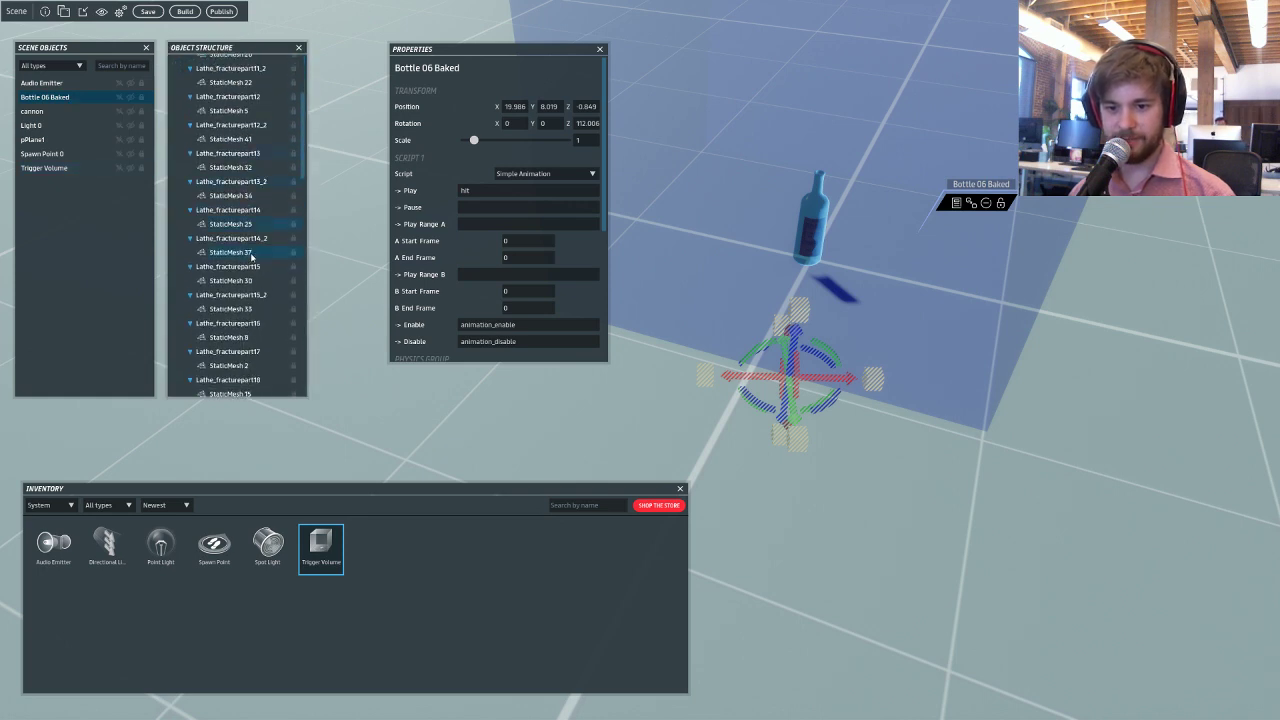
pyautogui.scroll(8, 250, 240)
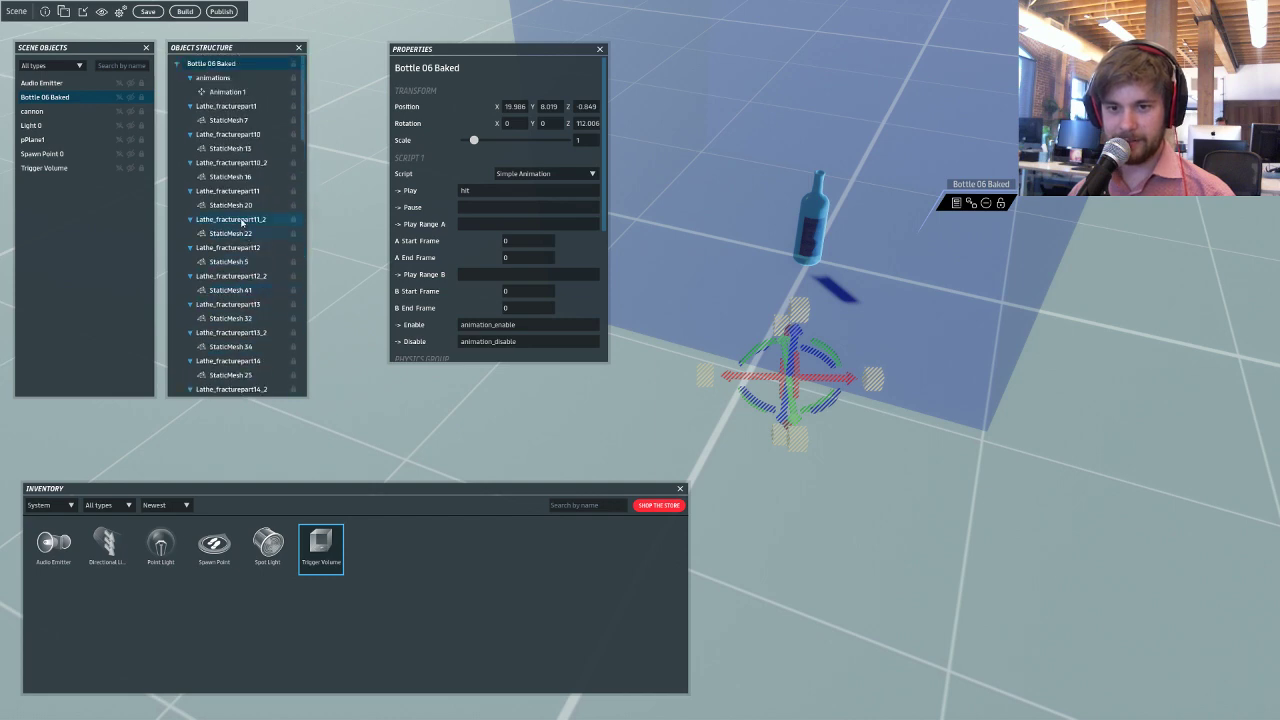
pyautogui.scroll(-15, 251, 152)
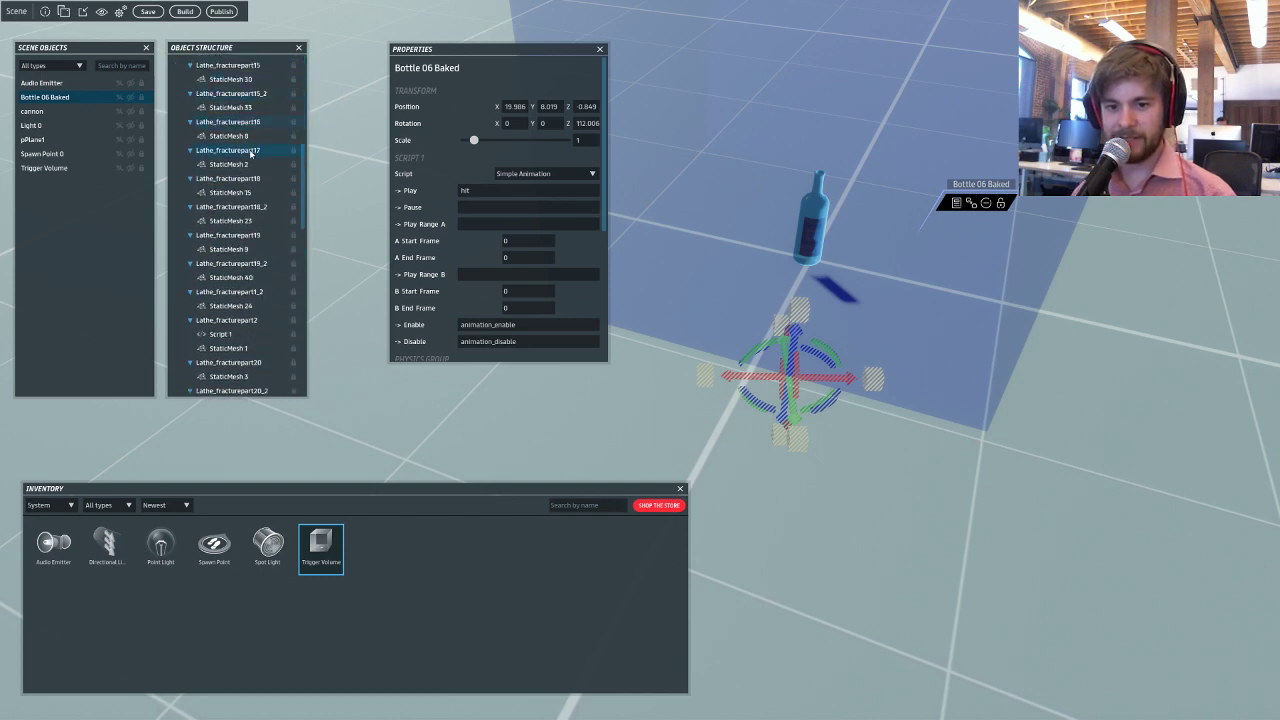
pyautogui.scroll(5, 242, 190)
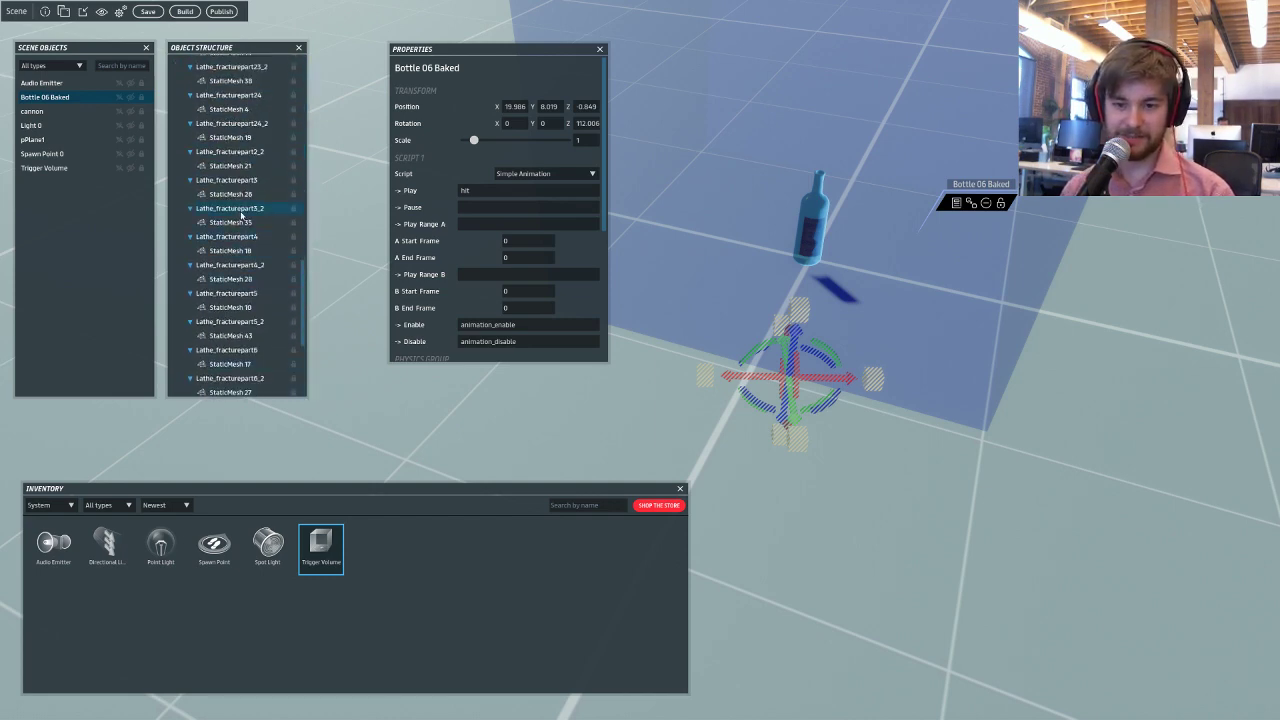
pyautogui.scroll(10, 245, 207)
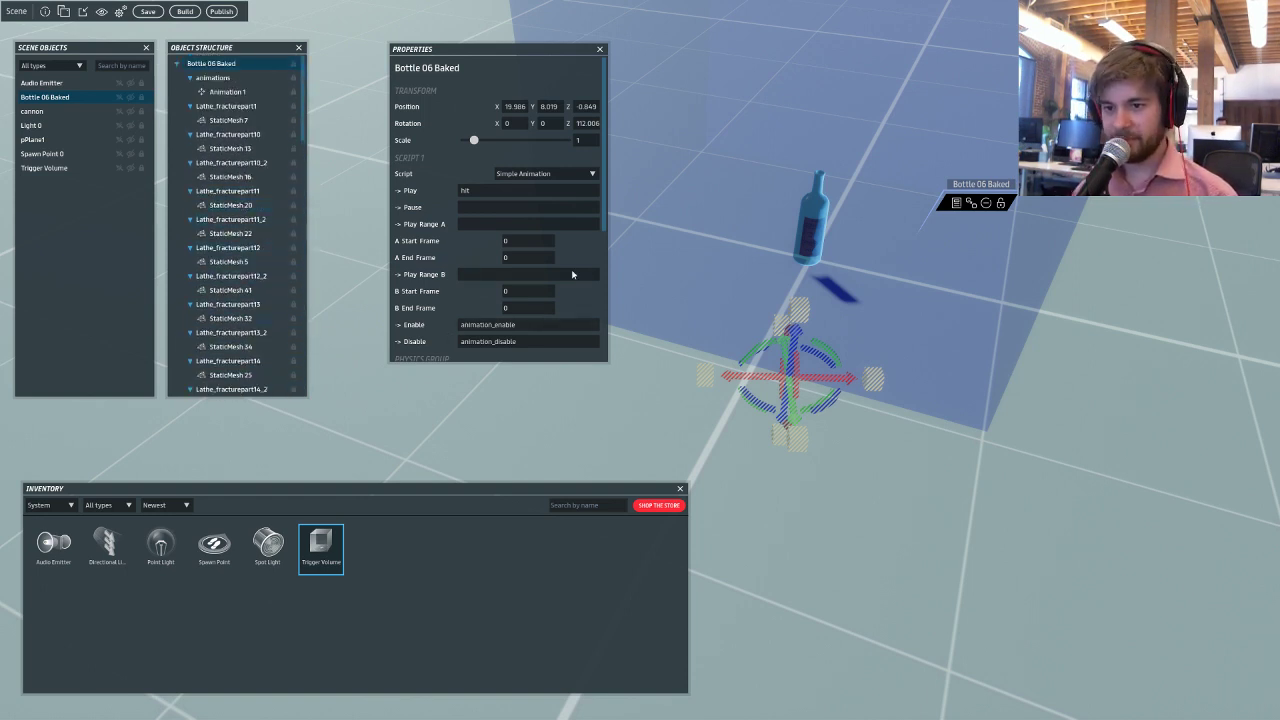
pyautogui.moveTo(728, 289); pyautogui.dragTo(777, 291, button='right')
pyautogui.scroll(3, 777, 291)
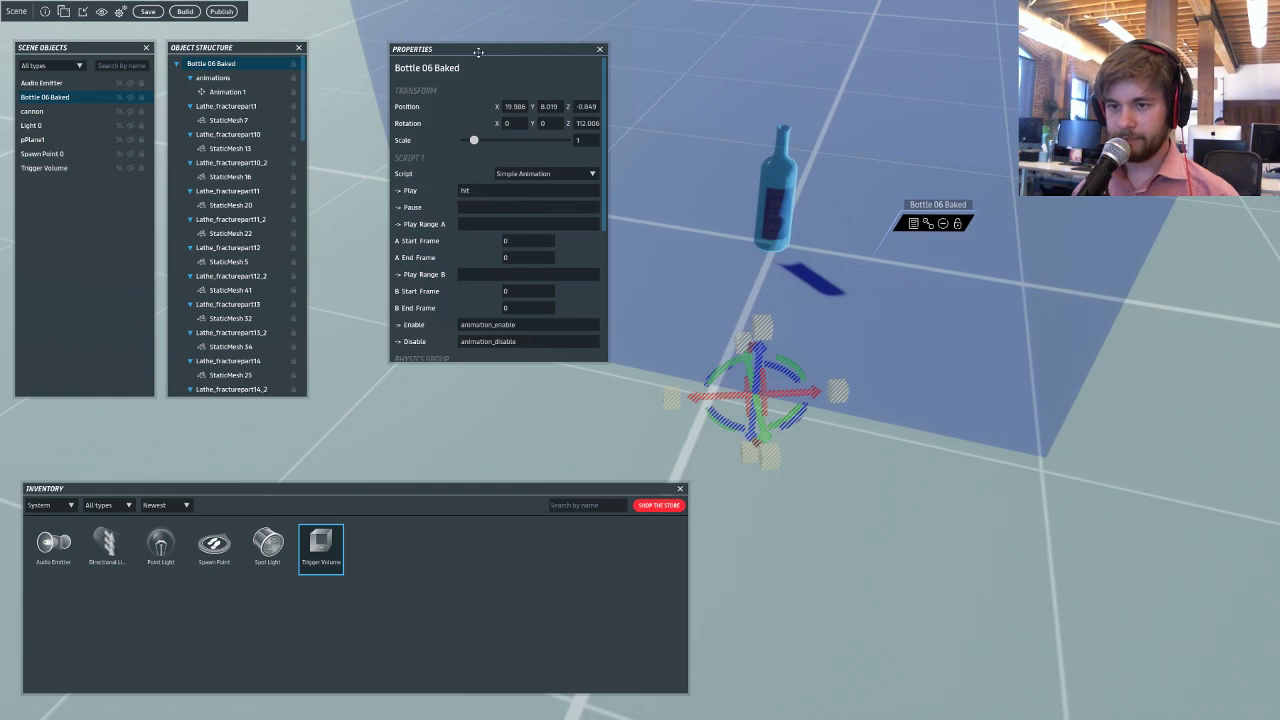
pyautogui.moveTo(479, 52); pyautogui.dragTo(405, 47)
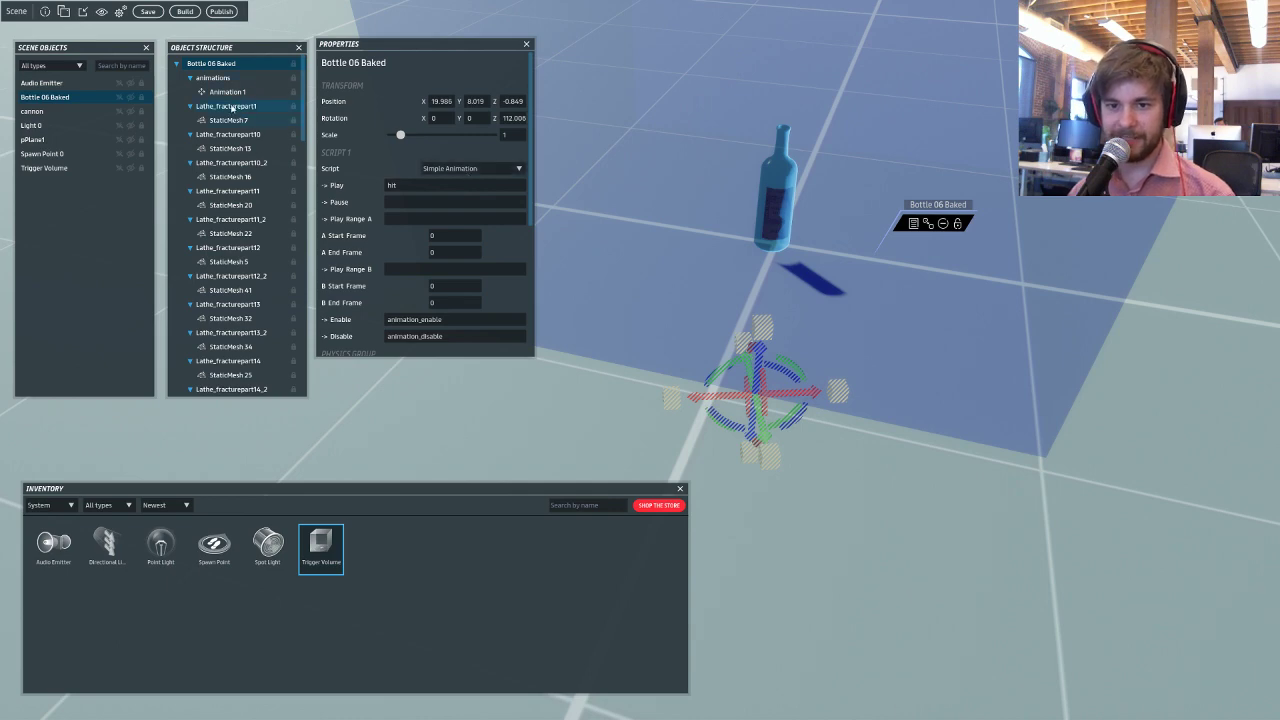
# Select the trigger volume around the bottle and set its On Object Collide event to hit.
pyautogui.moveTo(712, 300); pyautogui.dragTo(124, 175, button='right')
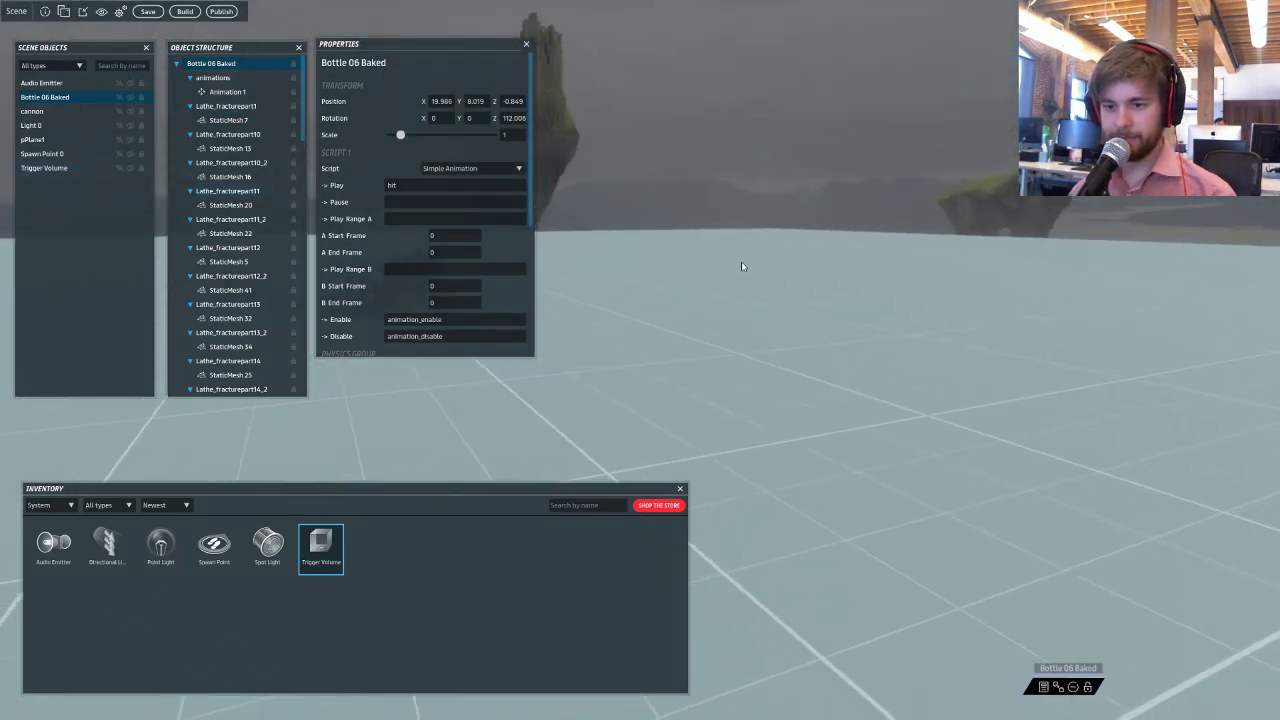
pyautogui.moveTo(740, 266); pyautogui.dragTo(709, 194, button='right')
pyautogui.click(697, 154)
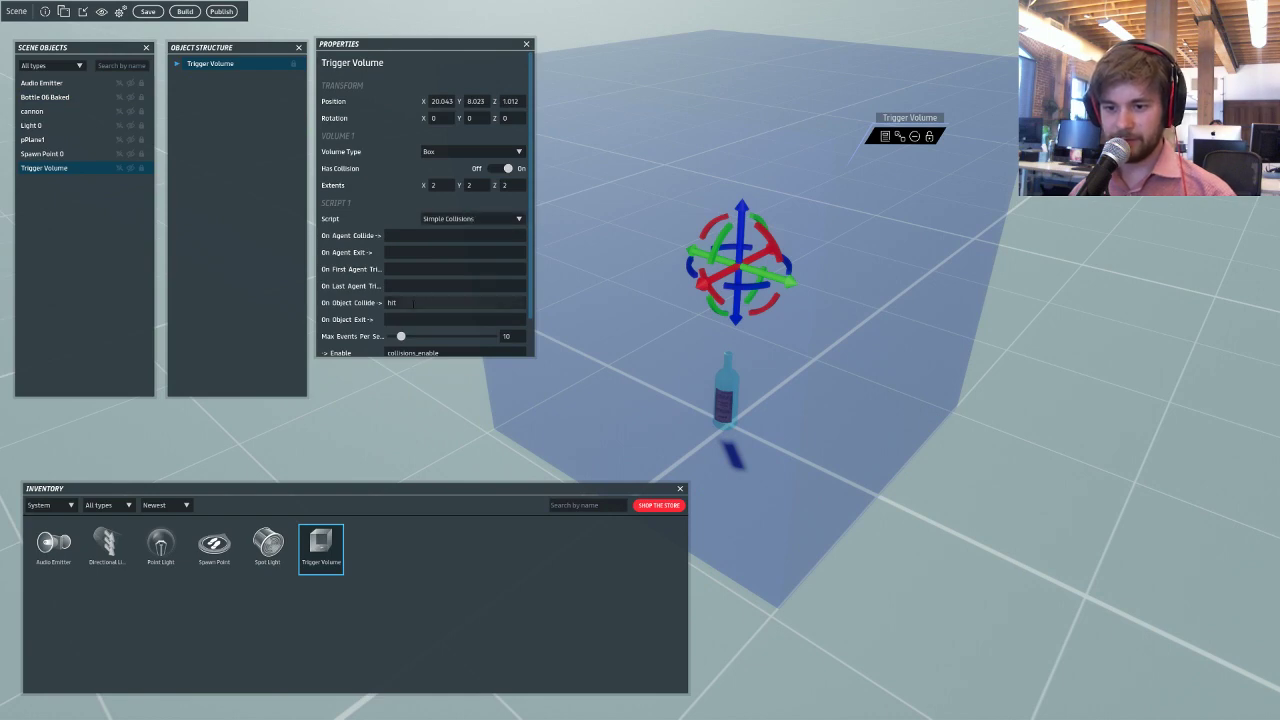
pyautogui.write('w')
pyautogui.moveTo(641, 351); pyautogui.dragTo(676, 303, button='right')
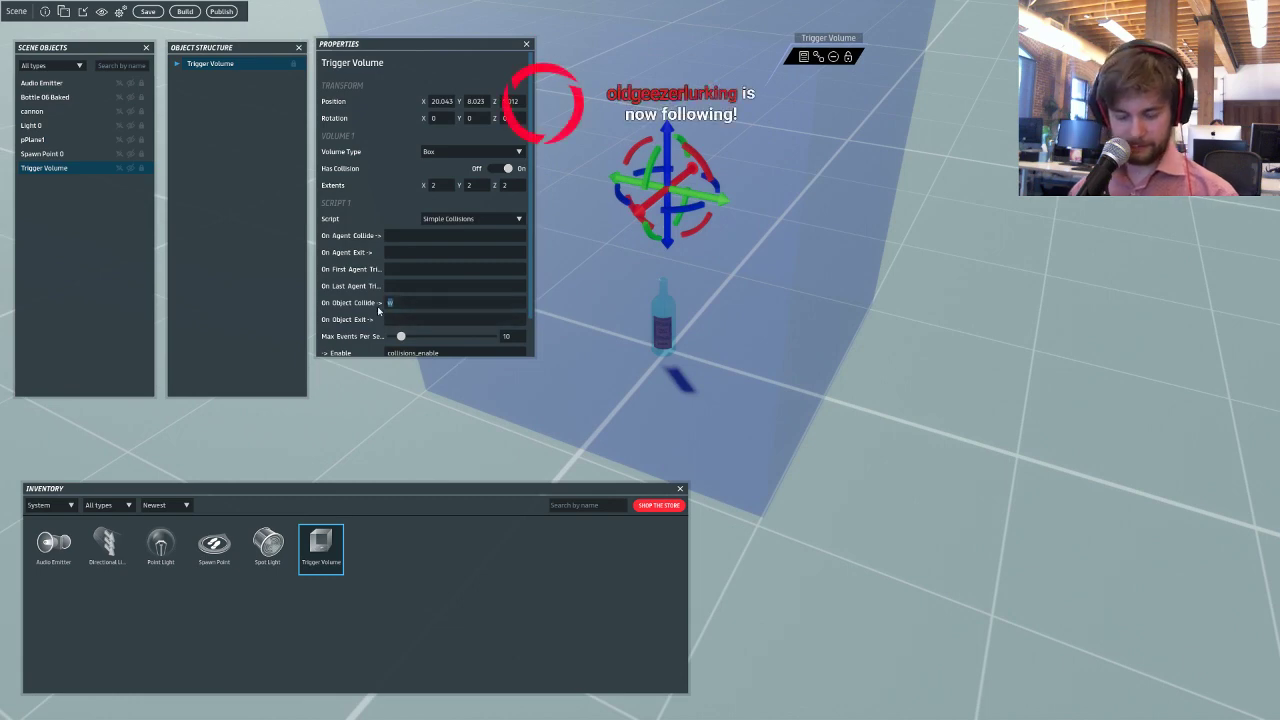
pyautogui.write('hit')
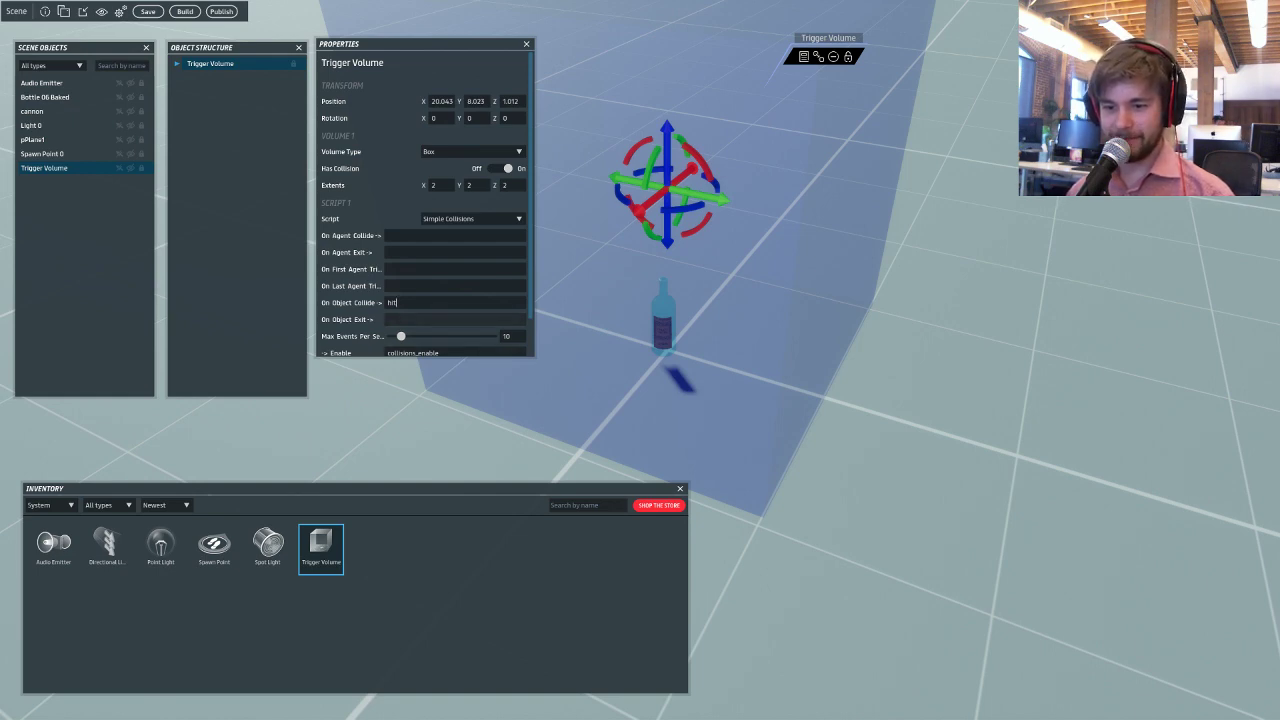
# Select the bottle inside the trigger volume and check the Play event of its Simple Animation script.
pyautogui.moveTo(594, 324); pyautogui.dragTo(627, 288, button='right')
pyautogui.scroll(5, 645, 340)
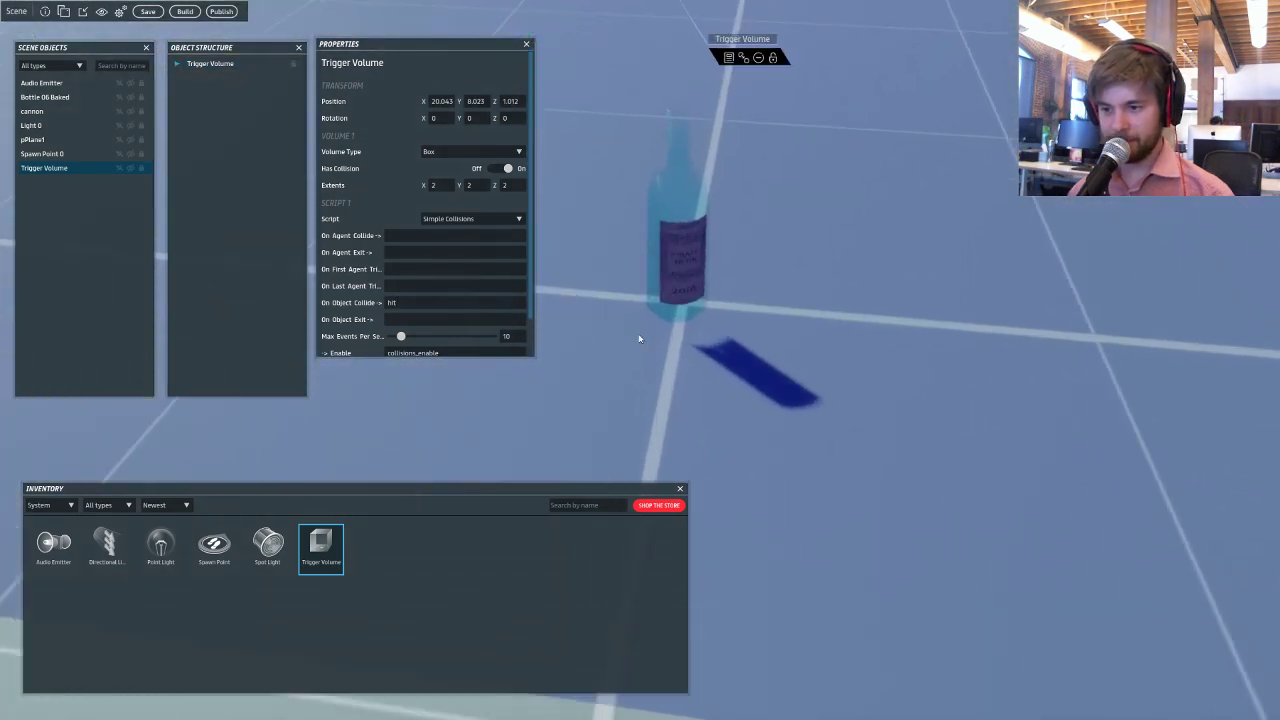
pyautogui.moveTo(637, 337); pyautogui.dragTo(651, 211, button='right')
pyautogui.click(686, 237)
pyautogui.moveTo(740, 306); pyautogui.dragTo(454, 197, button='right')
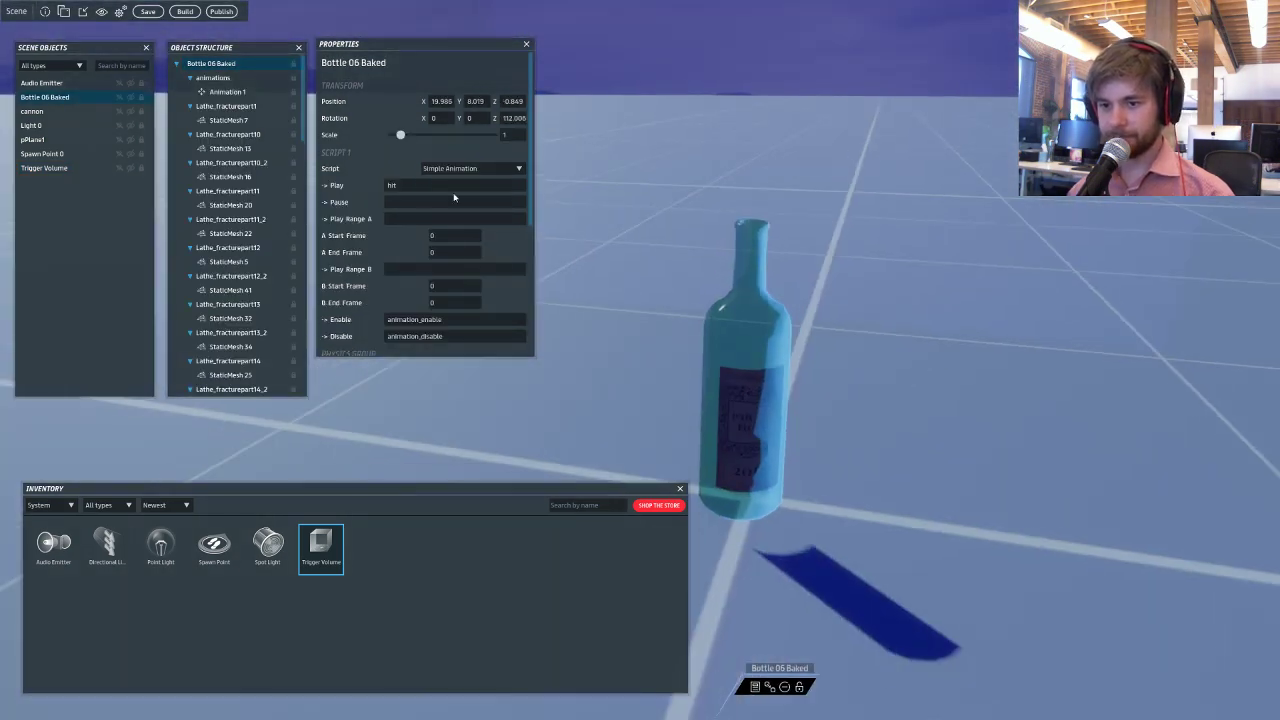
pyautogui.scroll(-5, 625, 268)
pyautogui.moveTo(625, 268); pyautogui.dragTo(465, 200, button='right')
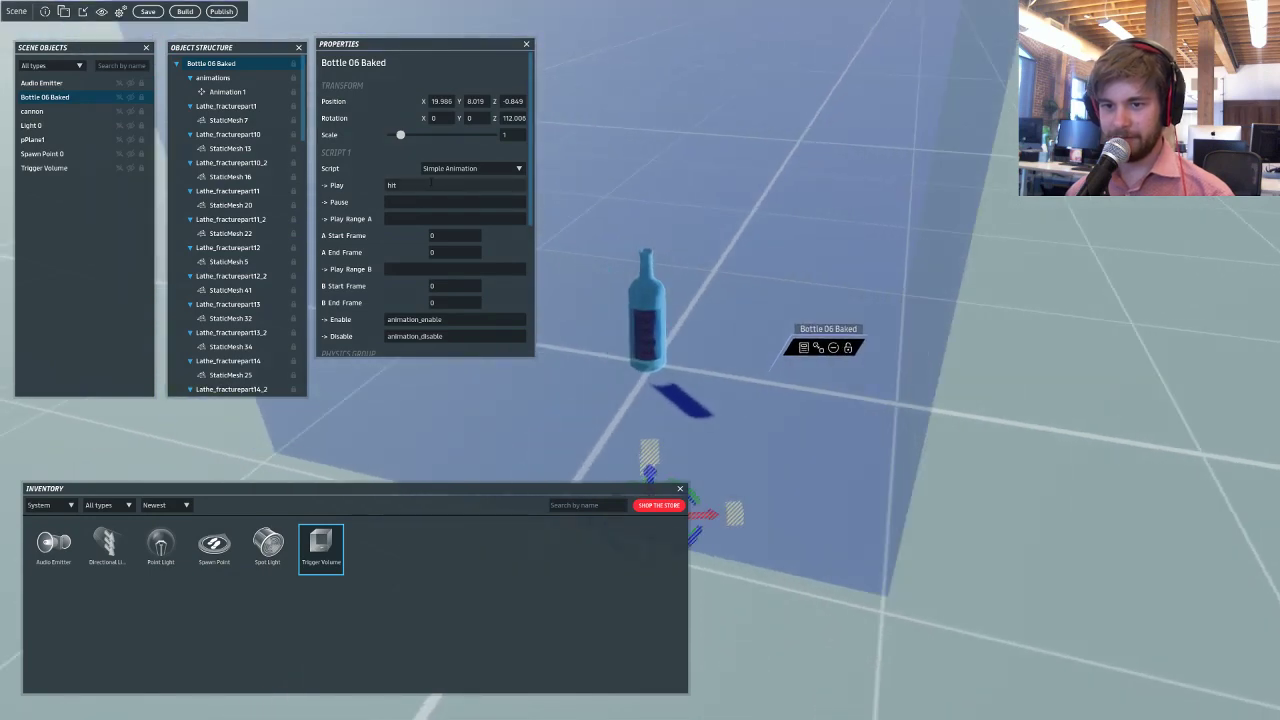
pyautogui.press('d')
pyautogui.press('a')
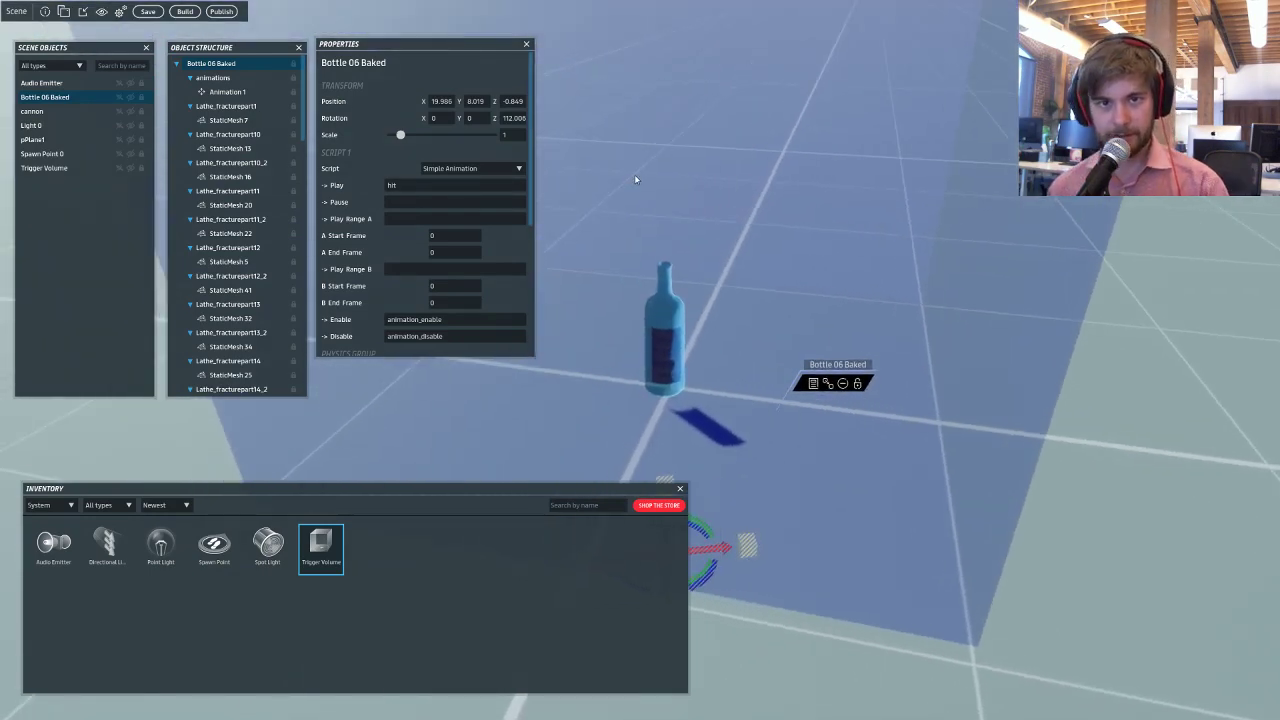
# Set the Play event in the bottle's Simple Animation script to hit, keeping the bottle selected.
pyautogui.click(400, 185)
pyautogui.doubleClick(392, 185)
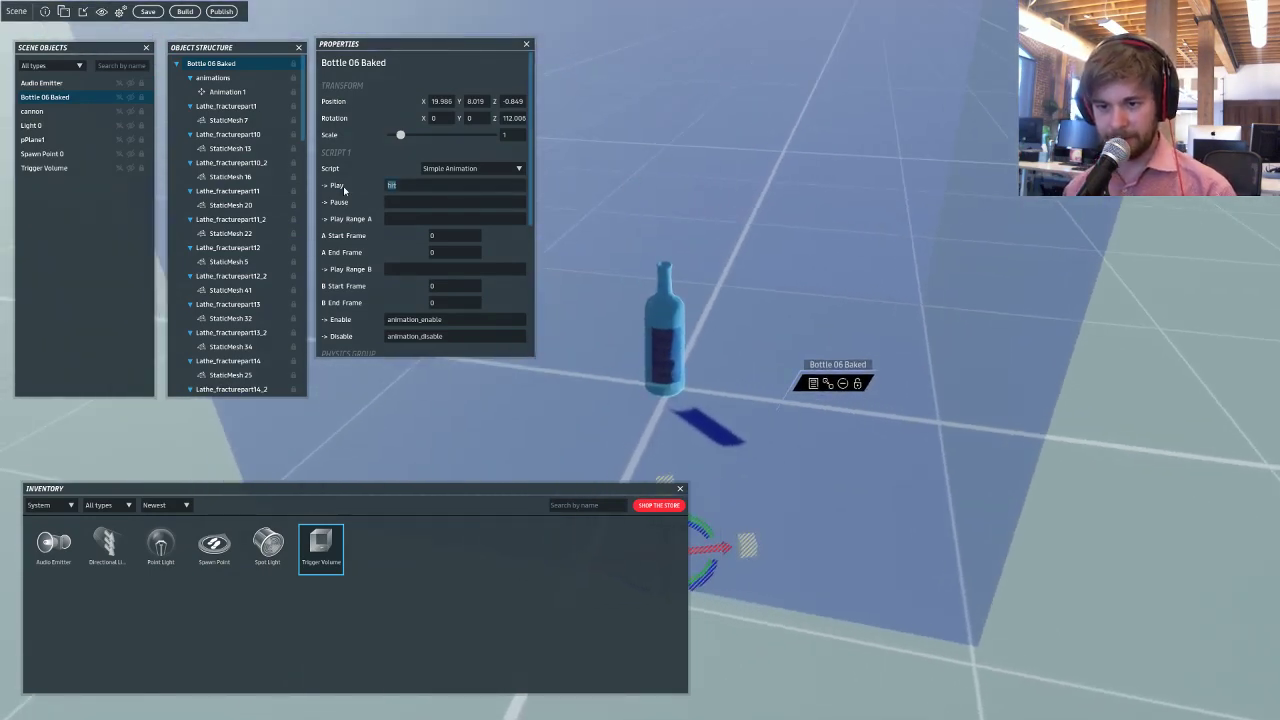
pyautogui.write('s')
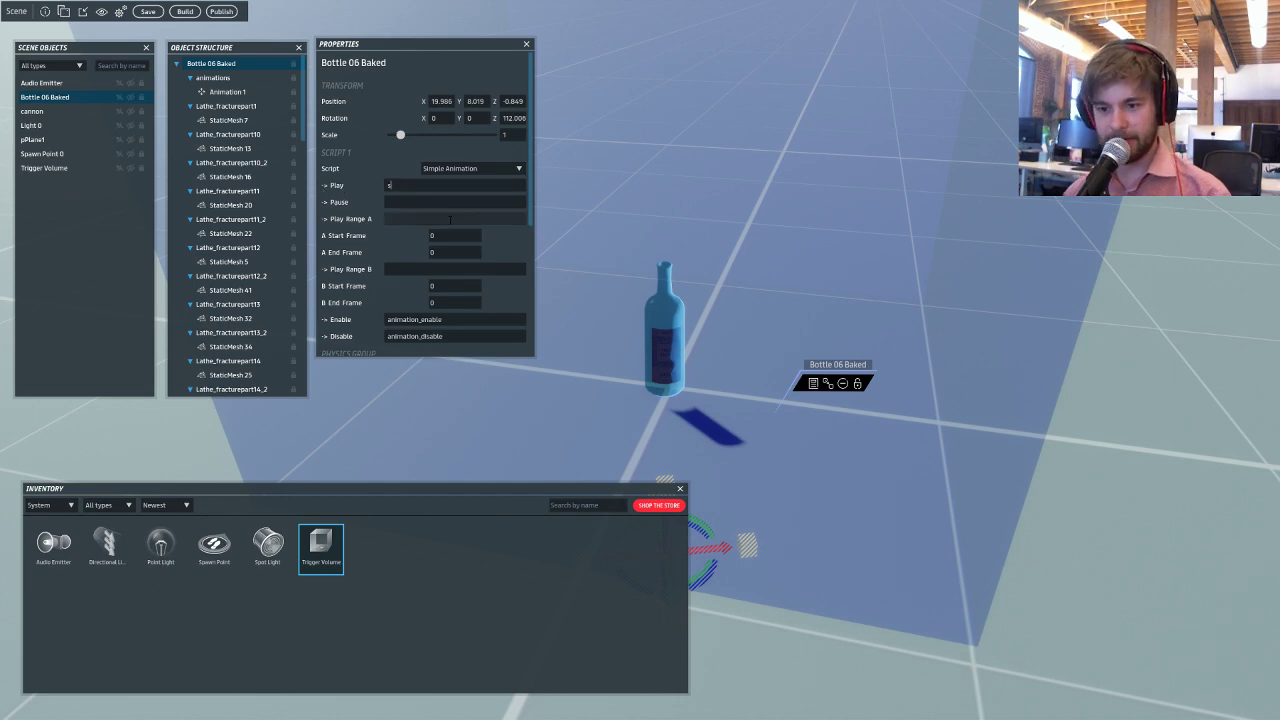
pyautogui.press('BackSpace')
pyautogui.write('hit')
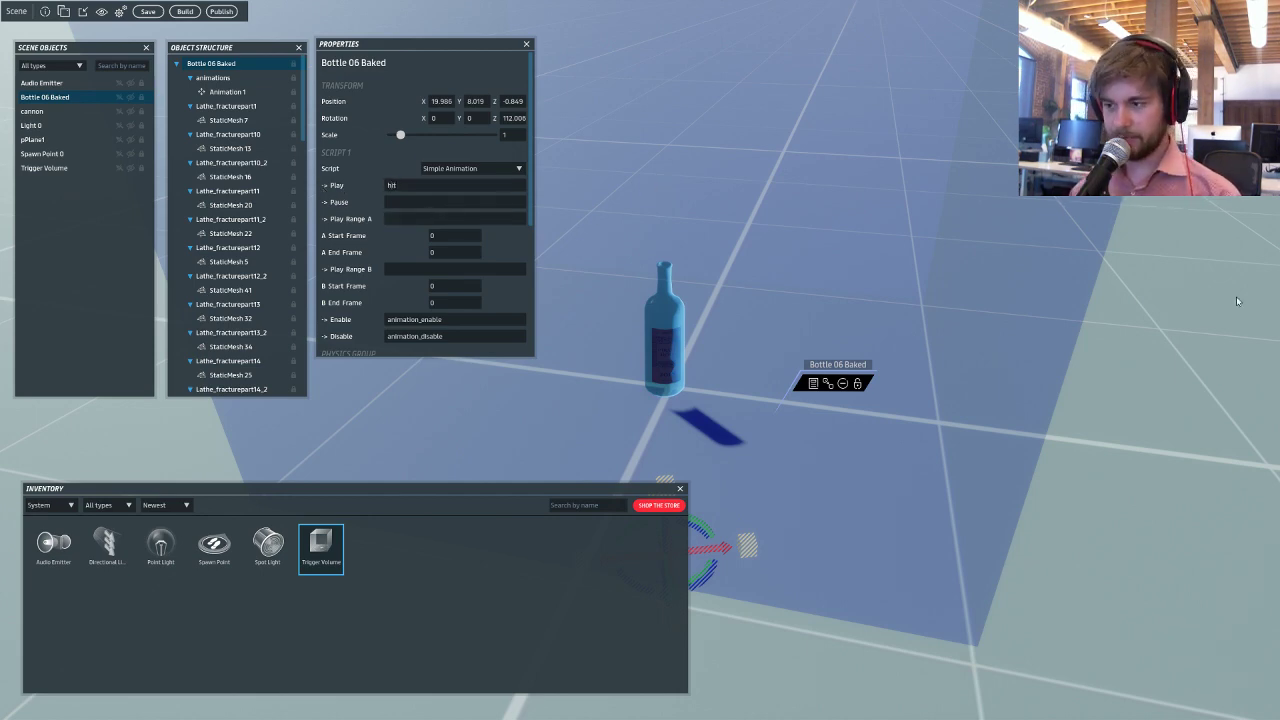
pyautogui.click(1126, 350)
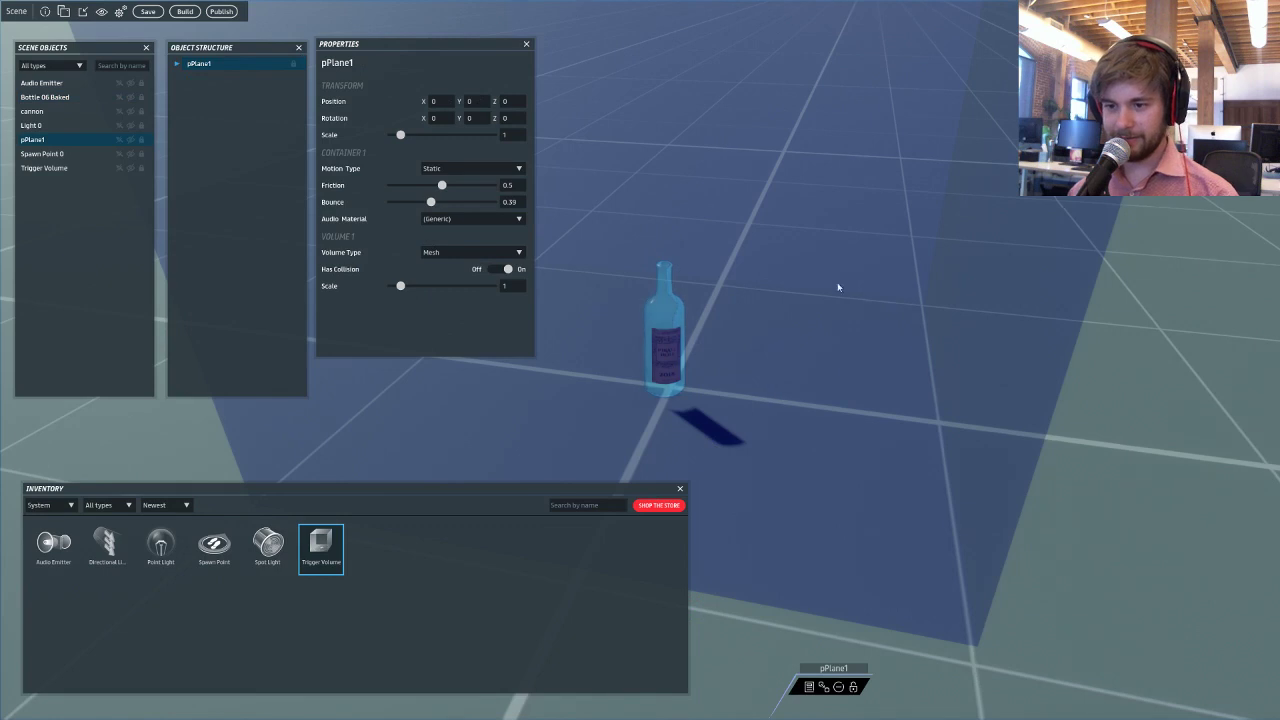
pyautogui.moveTo(660, 315); pyautogui.dragTo(525, 262, button='right')
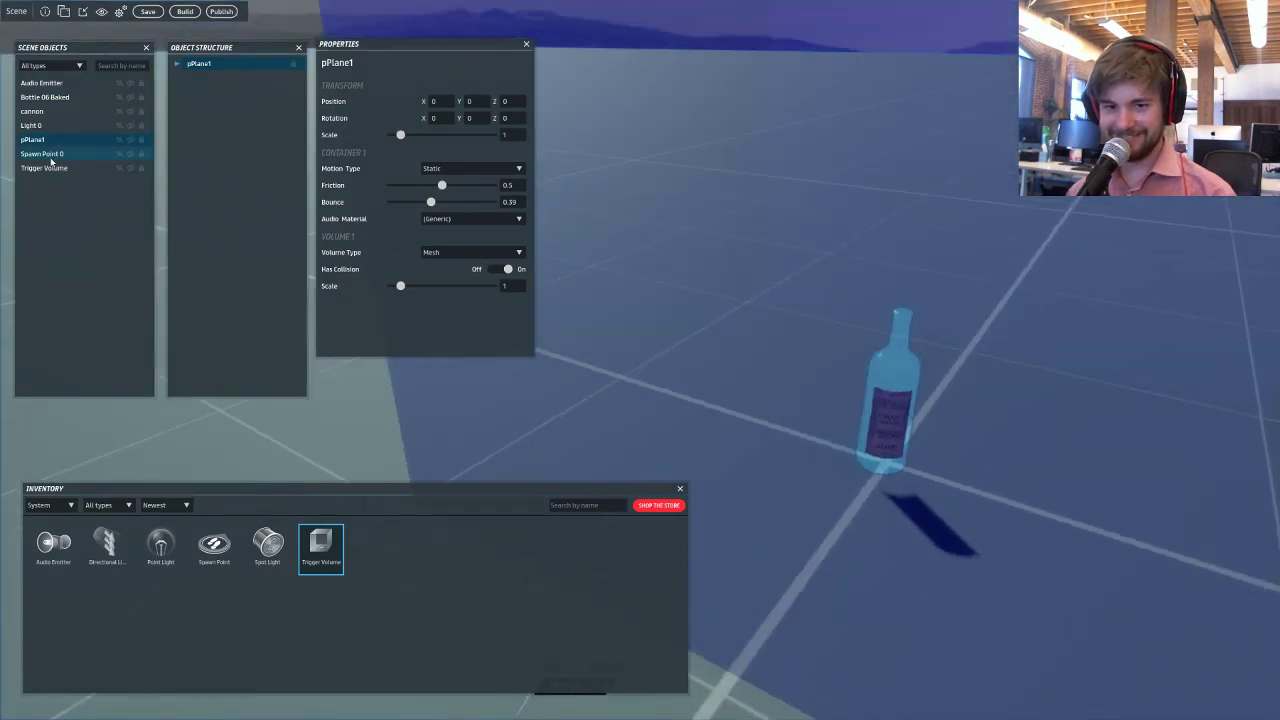
pyautogui.click(64, 98)
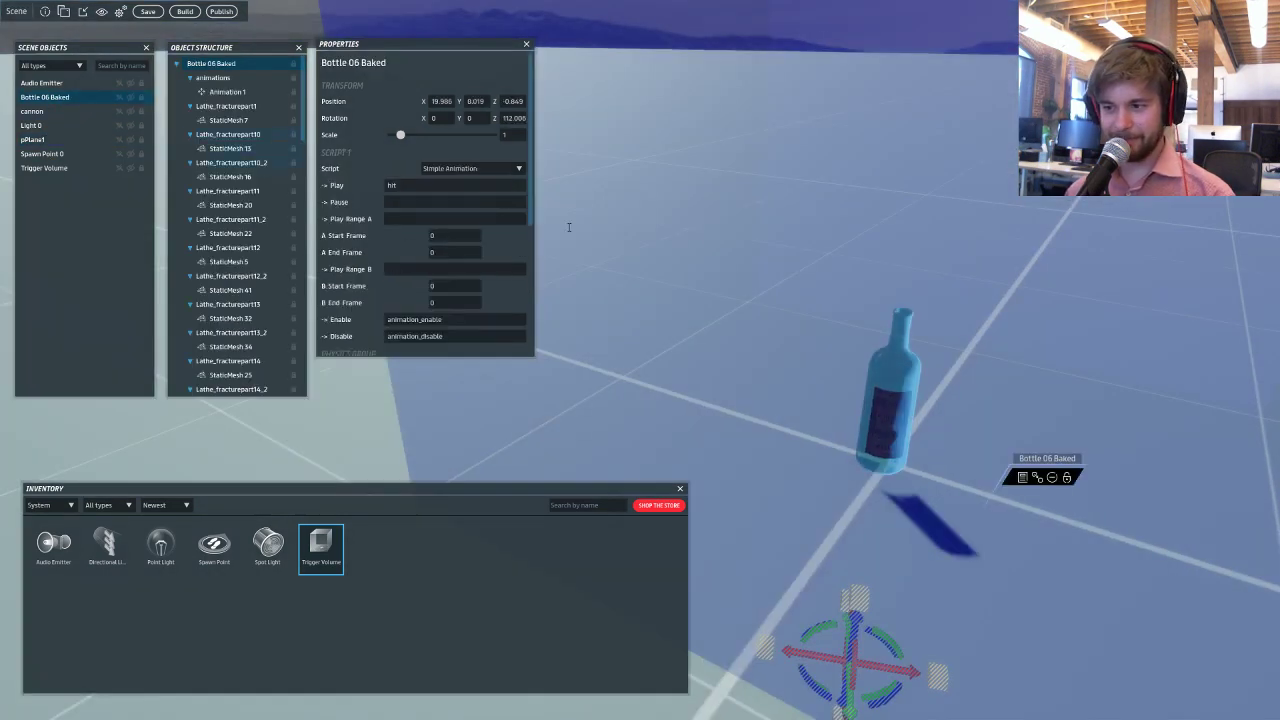
# Select the cannon in the scene to show its properties.
pyautogui.moveTo(695, 253); pyautogui.dragTo(410, 205, button='right')
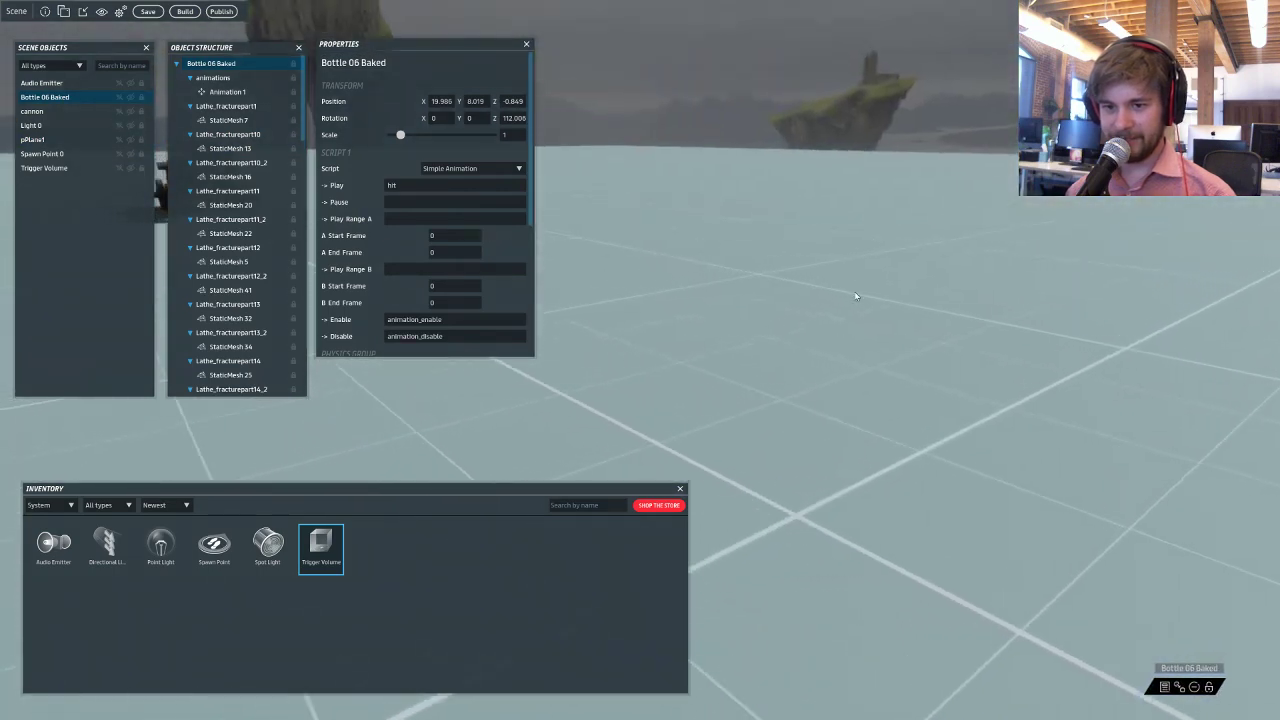
pyautogui.moveTo(870, 278); pyautogui.dragTo(680, 341, button='right')
pyautogui.press('a')
pyautogui.click(680, 341)
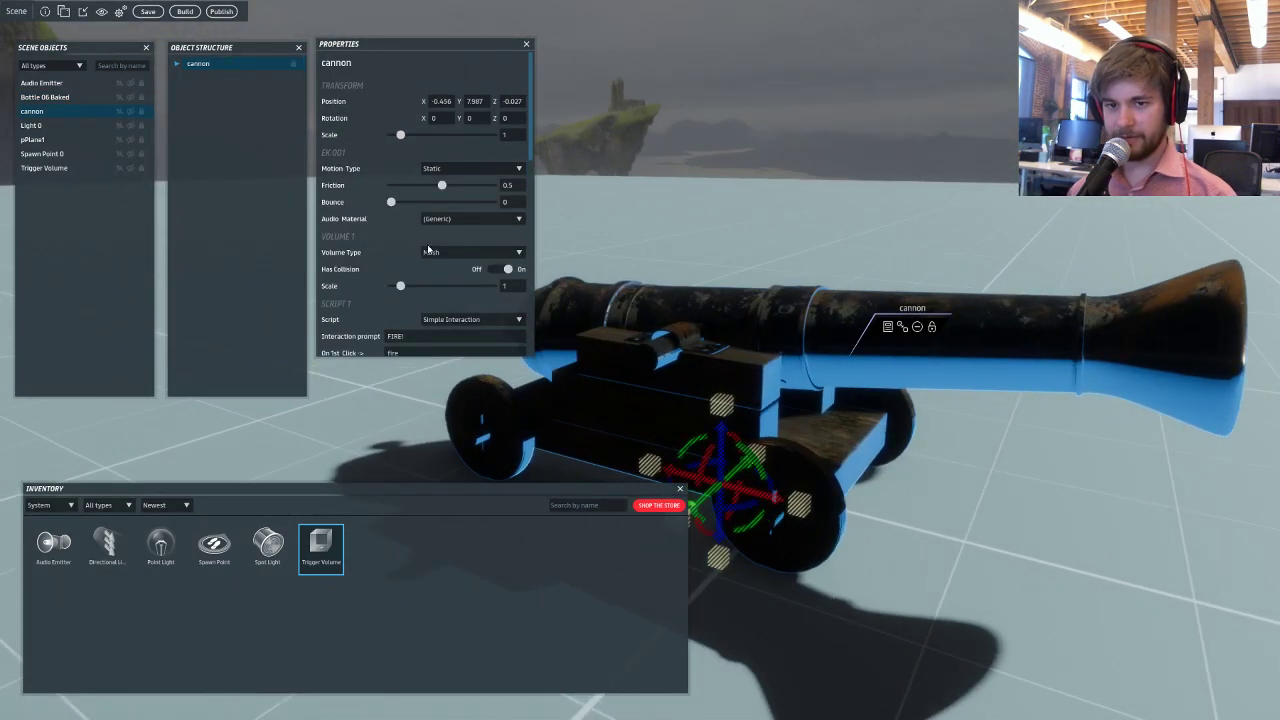
# Close the object structure window and make the cannon's properties window taller to show more script settings.
pyautogui.click(298, 47)
pyautogui.moveTo(366, 44); pyautogui.dragTo(233, 48)
pyautogui.click(282, 364)
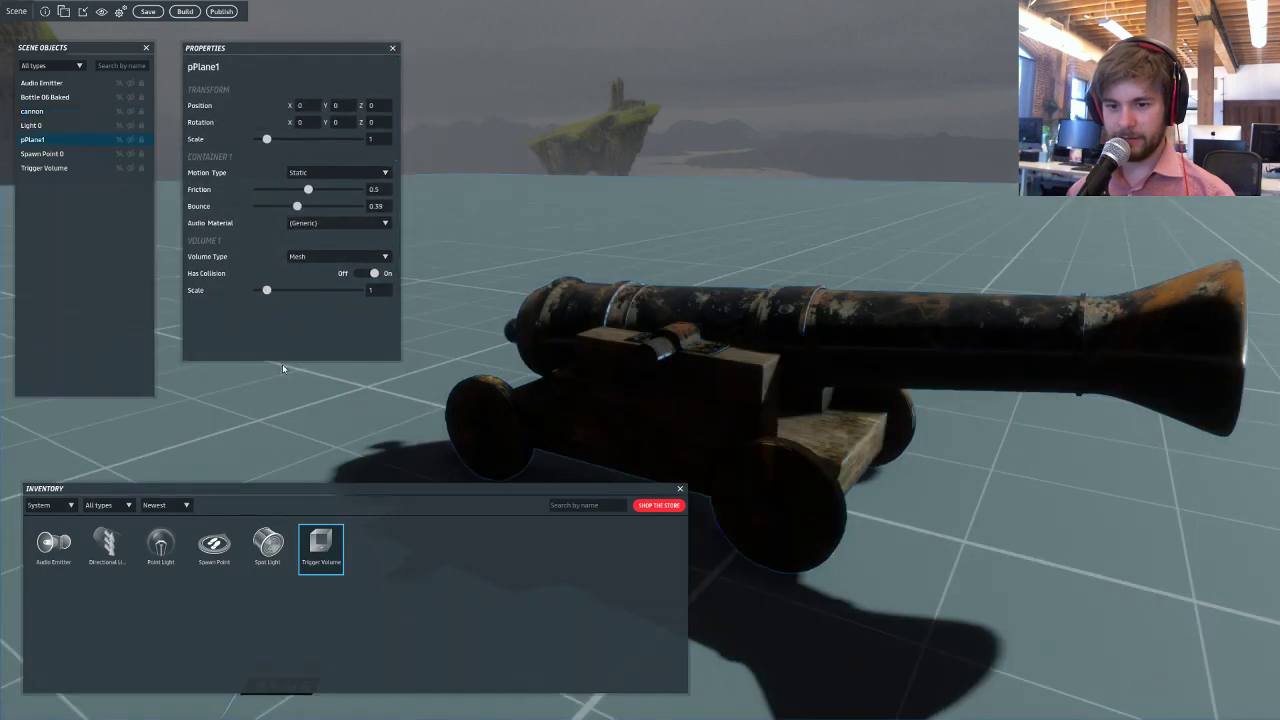
pyautogui.click(656, 302)
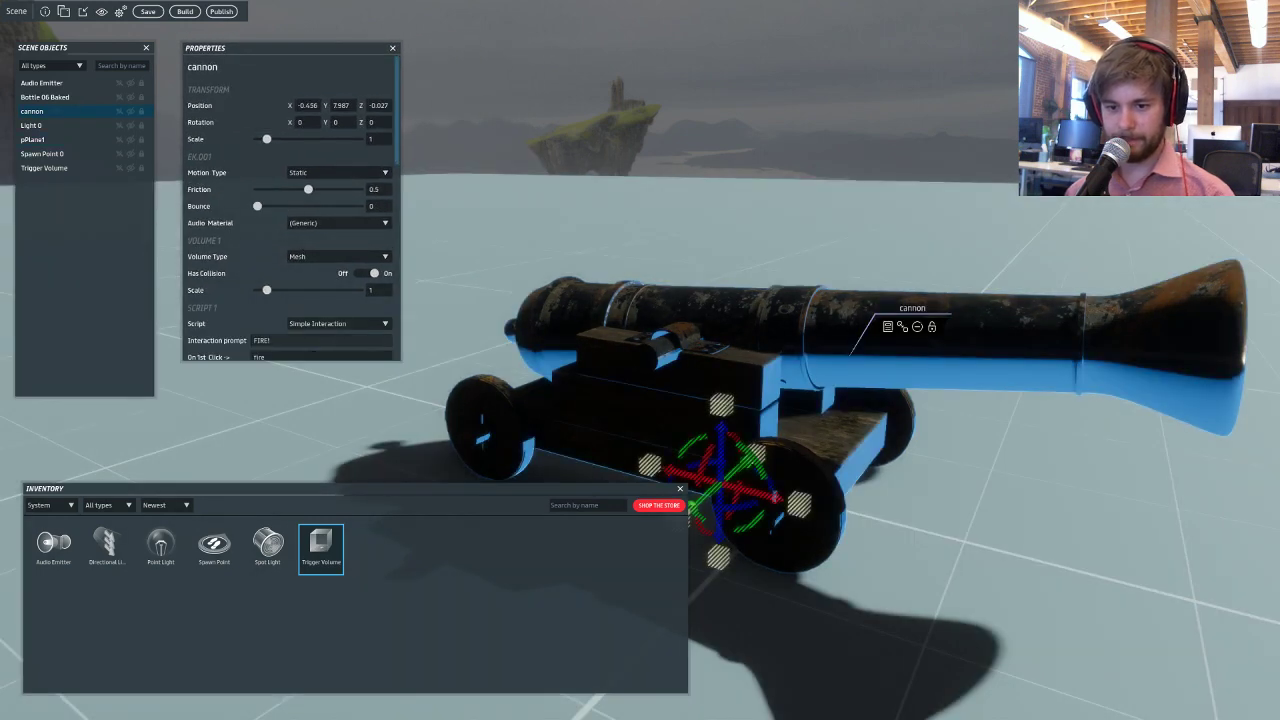
pyautogui.moveTo(307, 362); pyautogui.dragTo(296, 479)
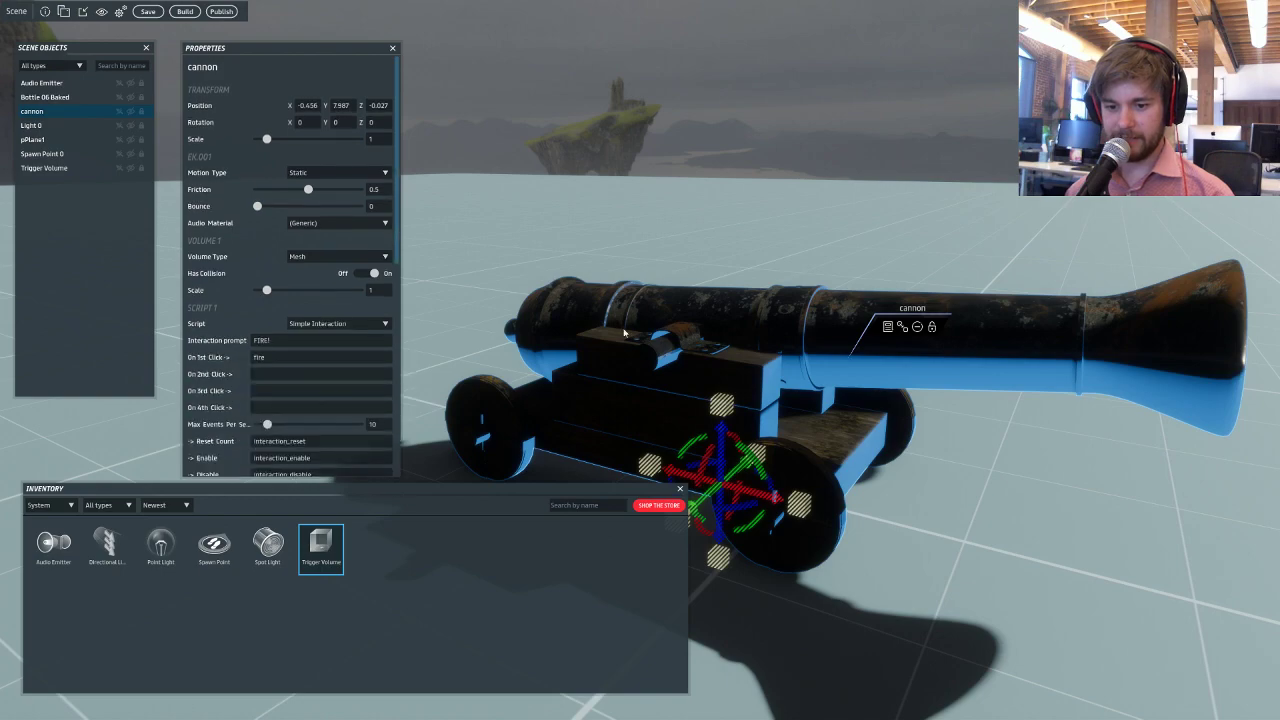
# Examine the cannon's Simple Interaction and Simple Dispenser script settings.
pyautogui.moveTo(634, 300); pyautogui.dragTo(793, 328, button='right')
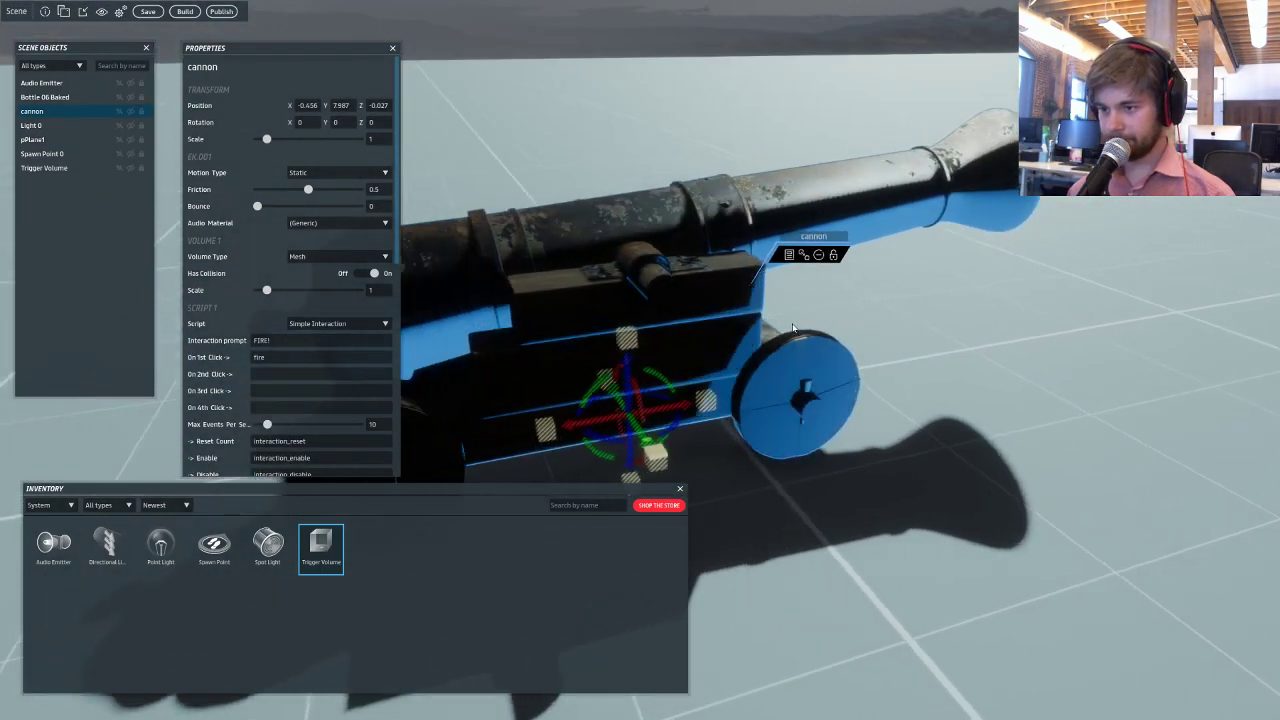
pyautogui.keyDown('alt'); pyautogui.moveTo(793, 328); pyautogui.dragTo(661, 256); pyautogui.keyUp('alt')
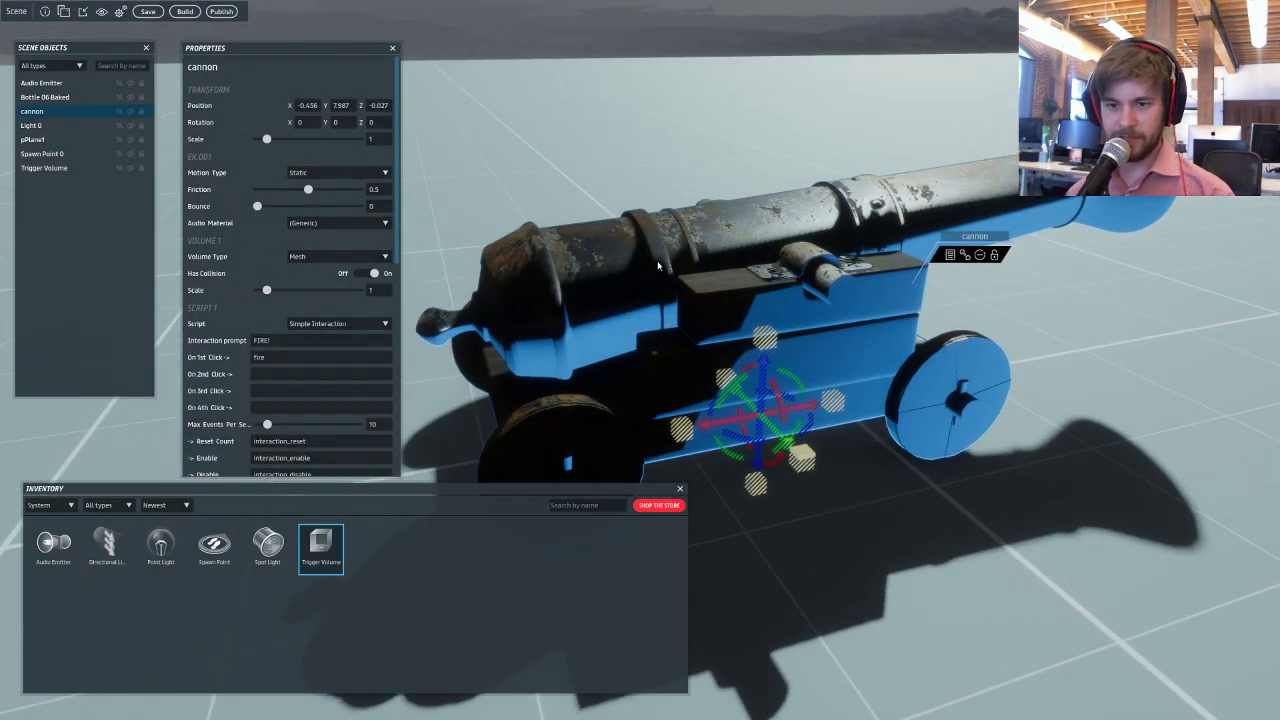
pyautogui.keyDown('alt'); pyautogui.moveTo(660, 176); pyautogui.dragTo(340, 248); pyautogui.keyUp('alt')
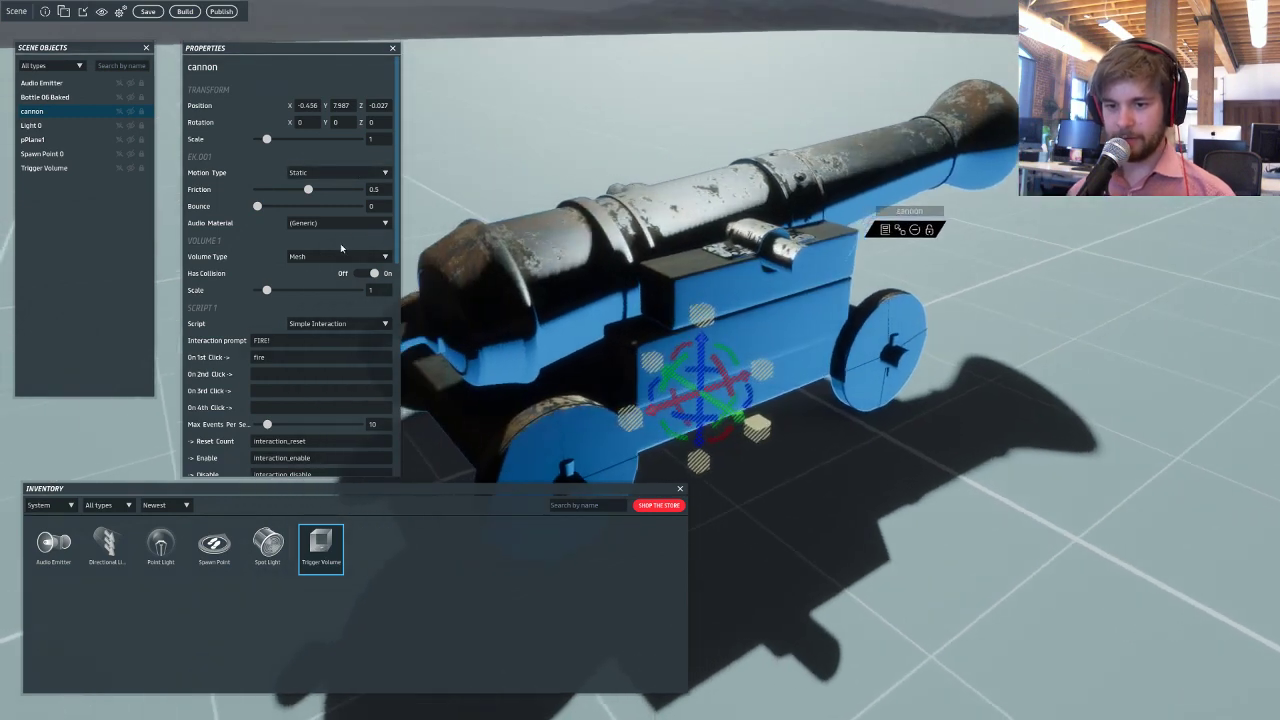
pyautogui.scroll(-3, 325, 235)
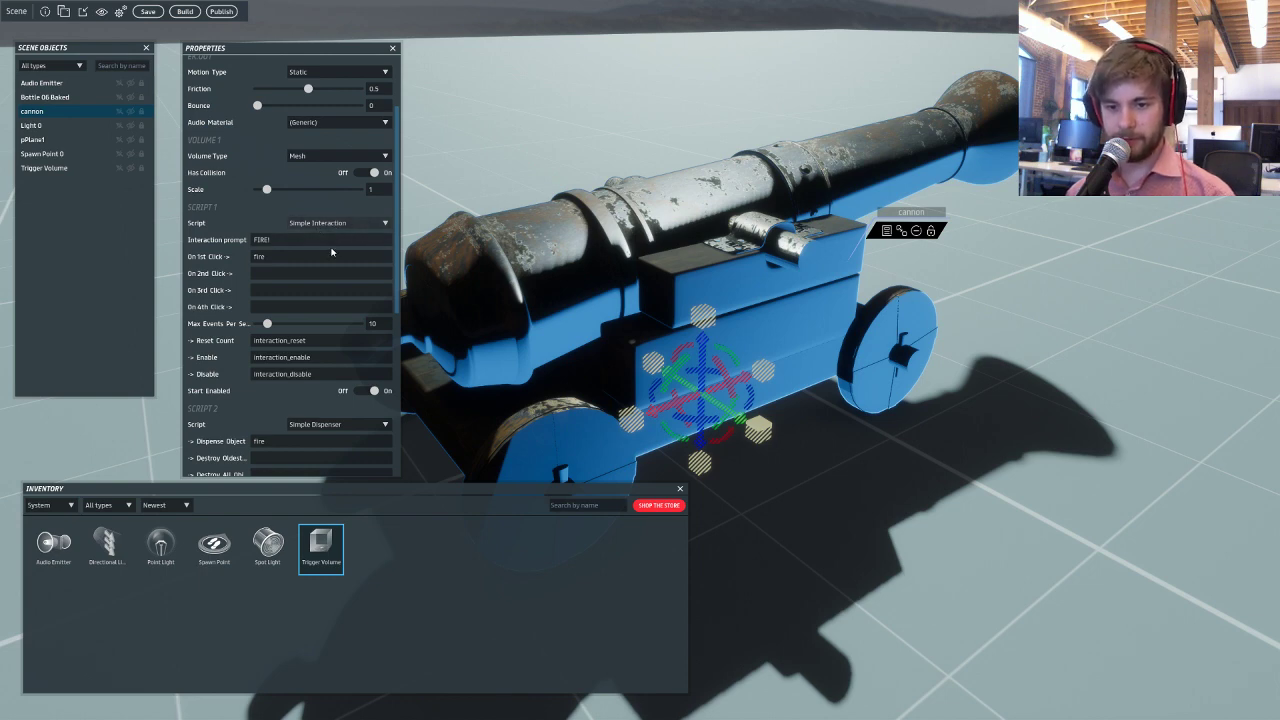
# Examine the interaction prompt and first-click event in the cannon's Simple Interaction script.
pyautogui.doubleClick(264, 239)
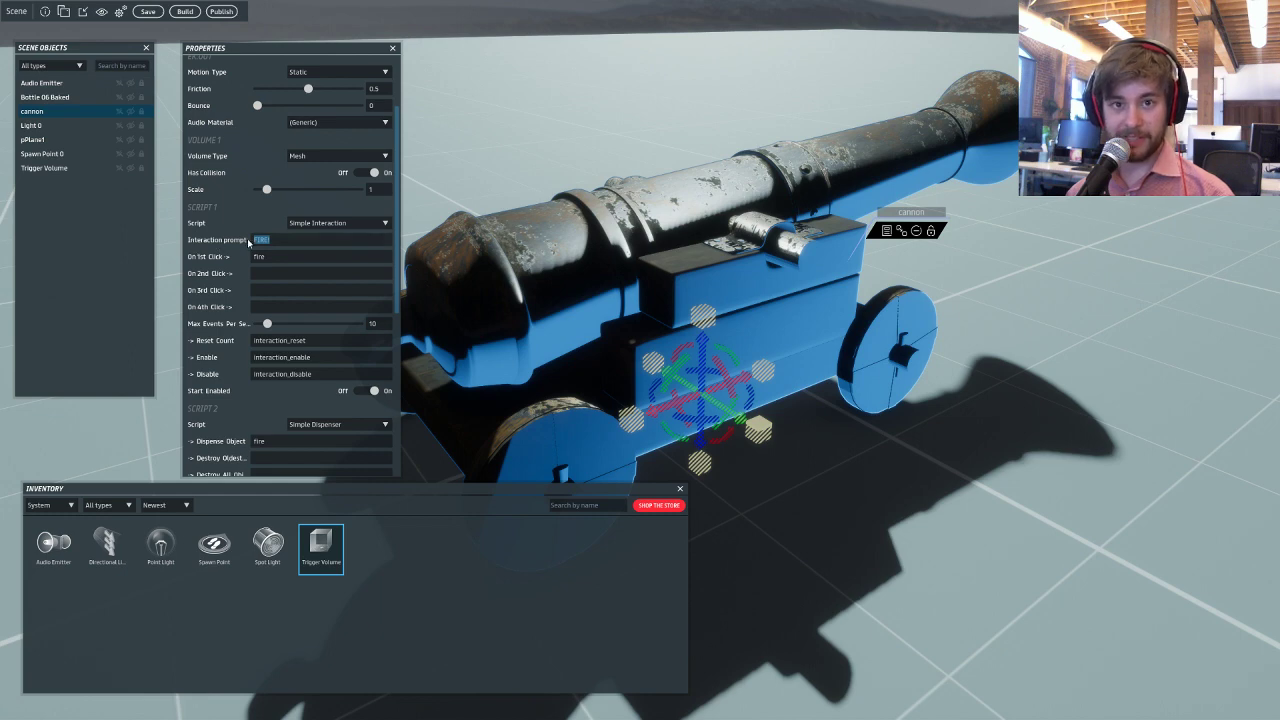
pyautogui.moveTo(270, 257); pyautogui.dragTo(250, 259)
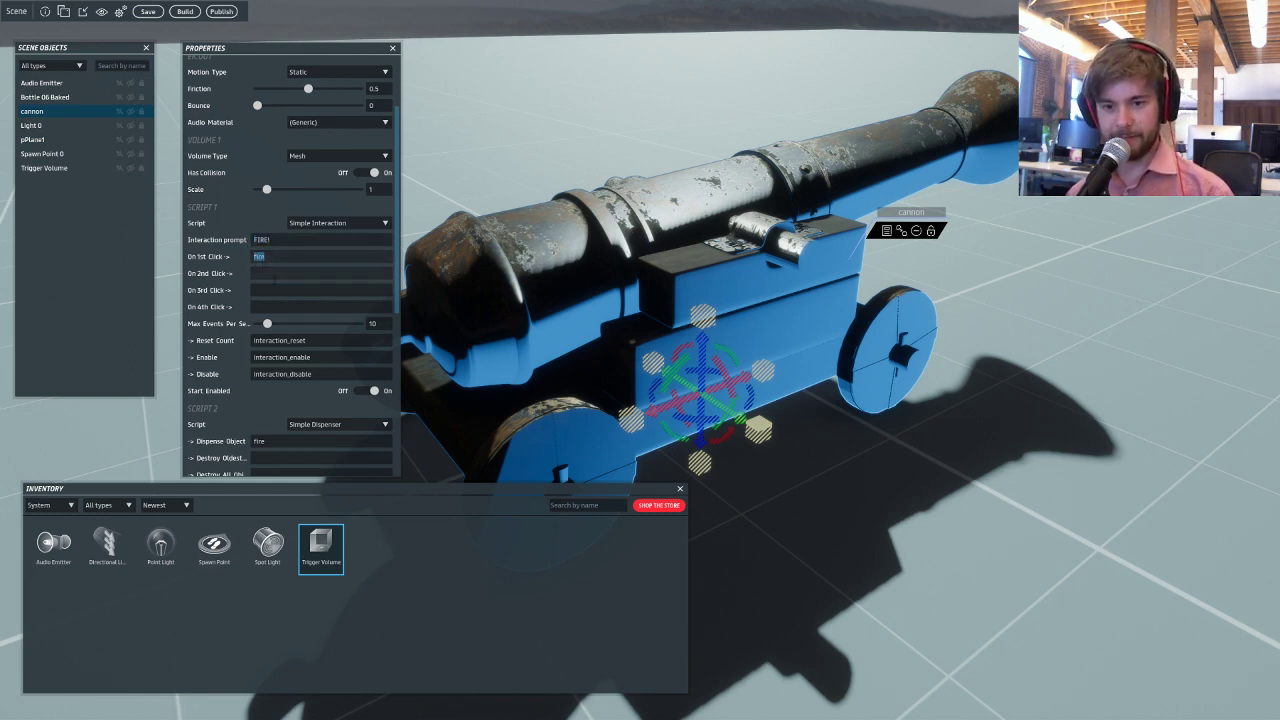
pyautogui.click(273, 275)
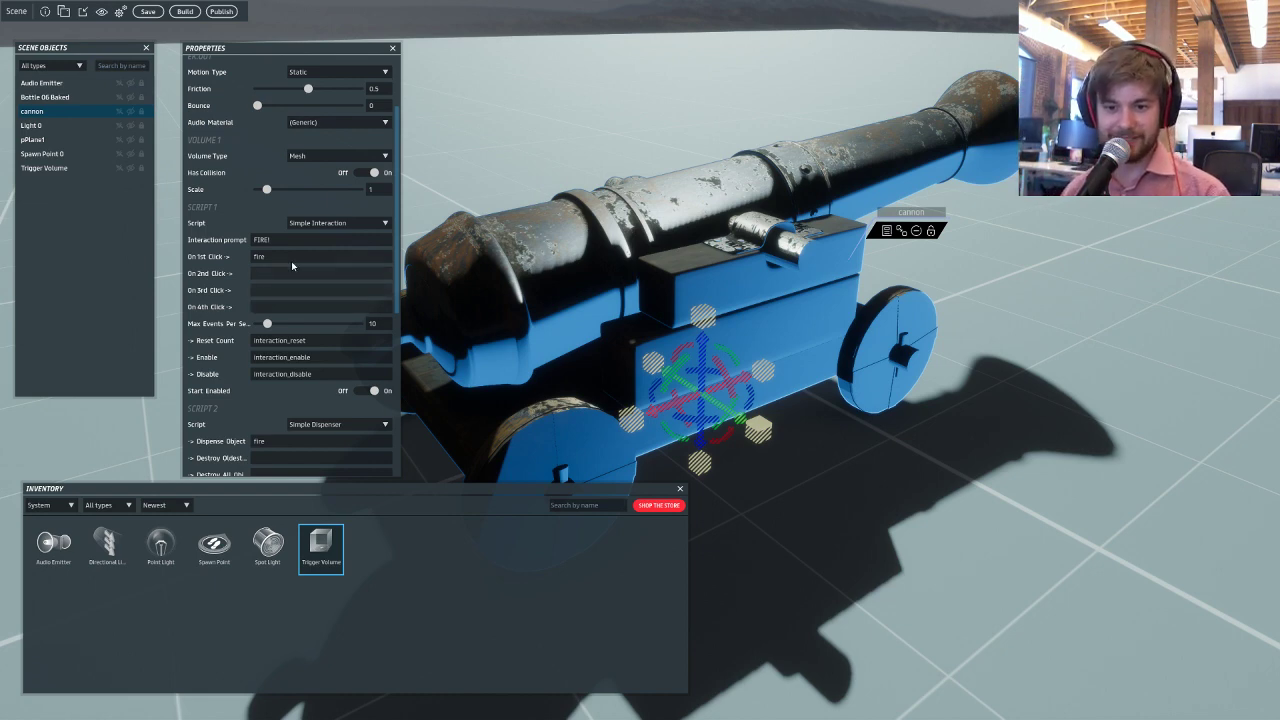
pyautogui.moveTo(504, 280); pyautogui.dragTo(493, 270, button='right')
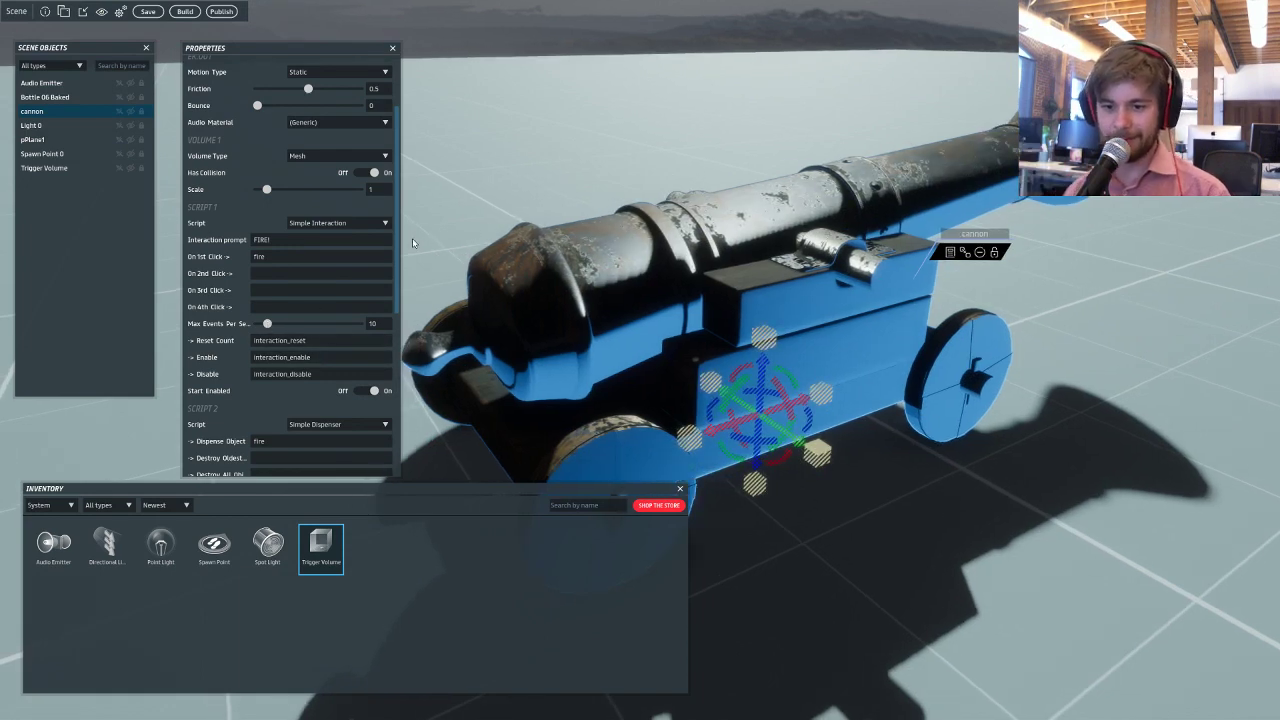
pyautogui.moveTo(413, 242); pyautogui.dragTo(445, 292, button='right')
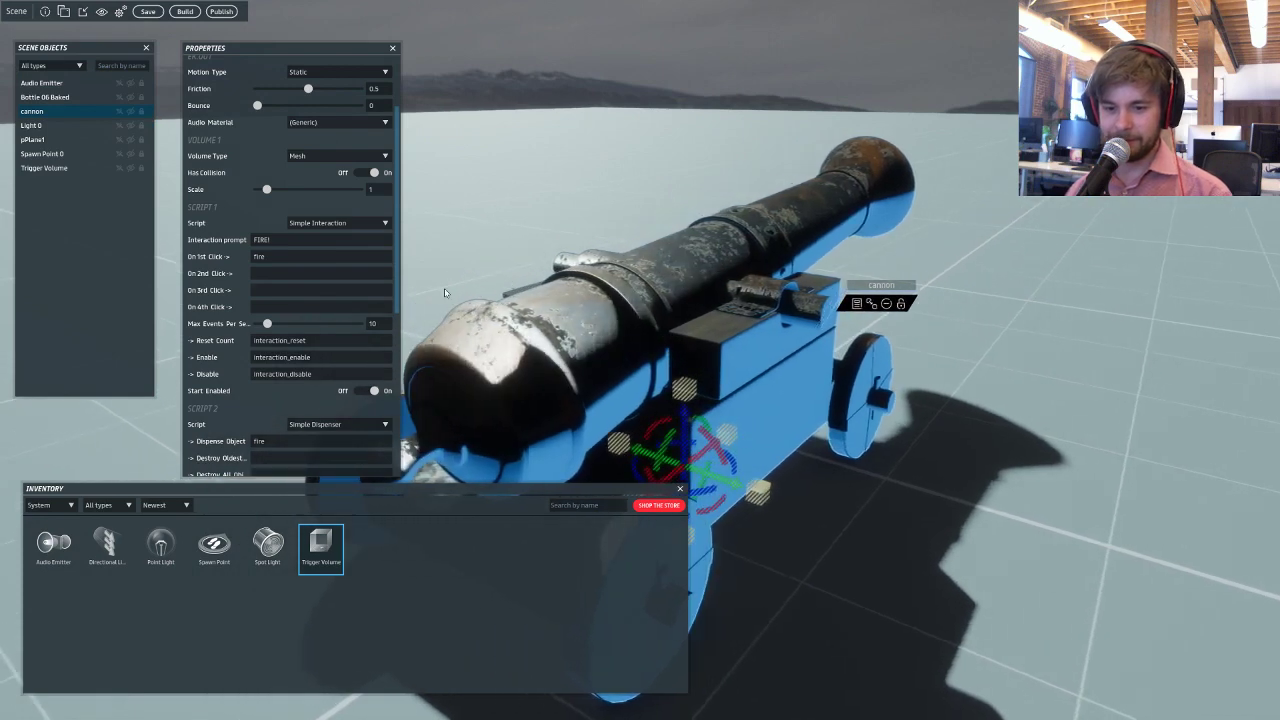
pyautogui.scroll(-4, 300, 245)
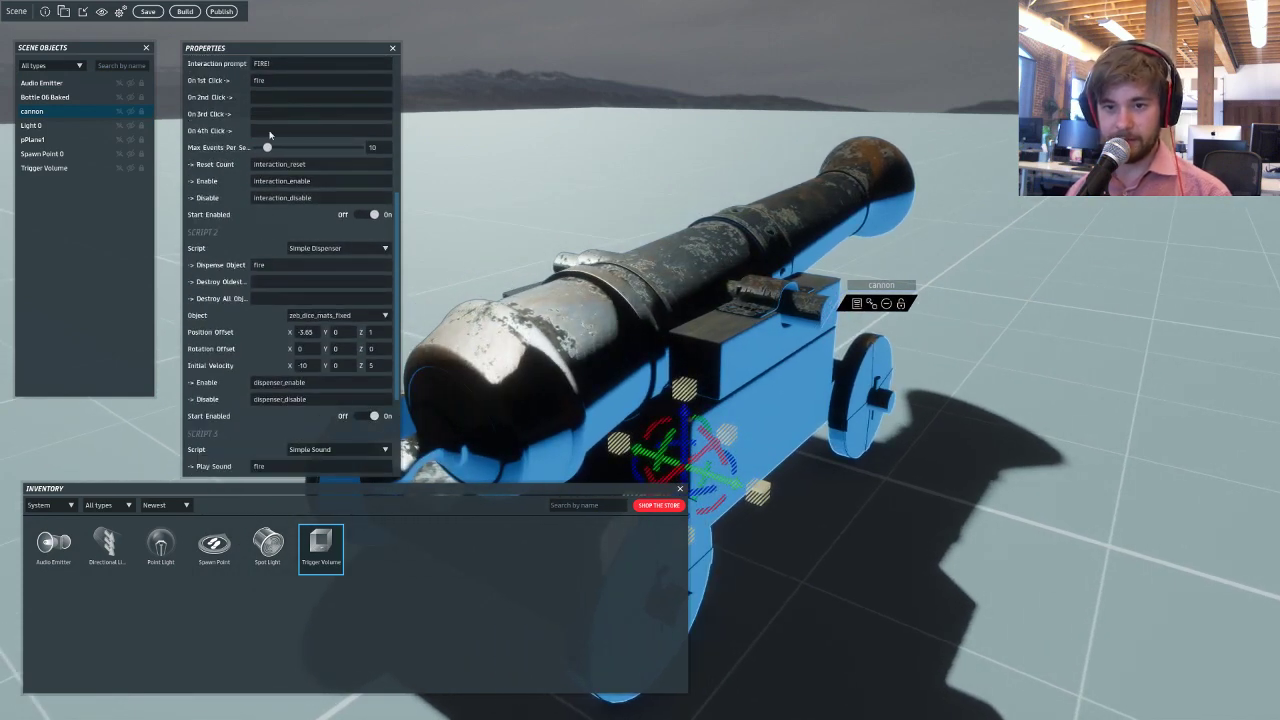
# Move the properties window aside and display the cannon's object structure, expanded to its scripts, mesh and volume.
pyautogui.moveTo(261, 46); pyautogui.dragTo(429, 34)
pyautogui.rightClick(88, 112)
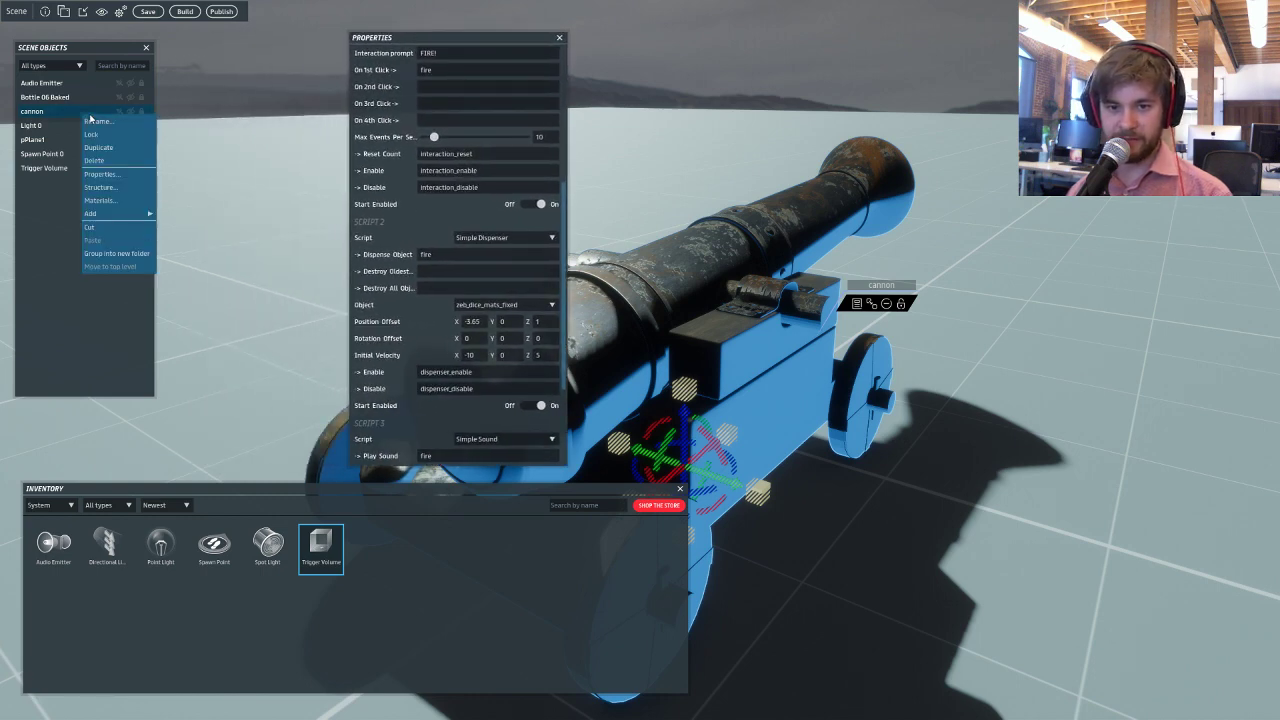
pyautogui.click(100, 187)
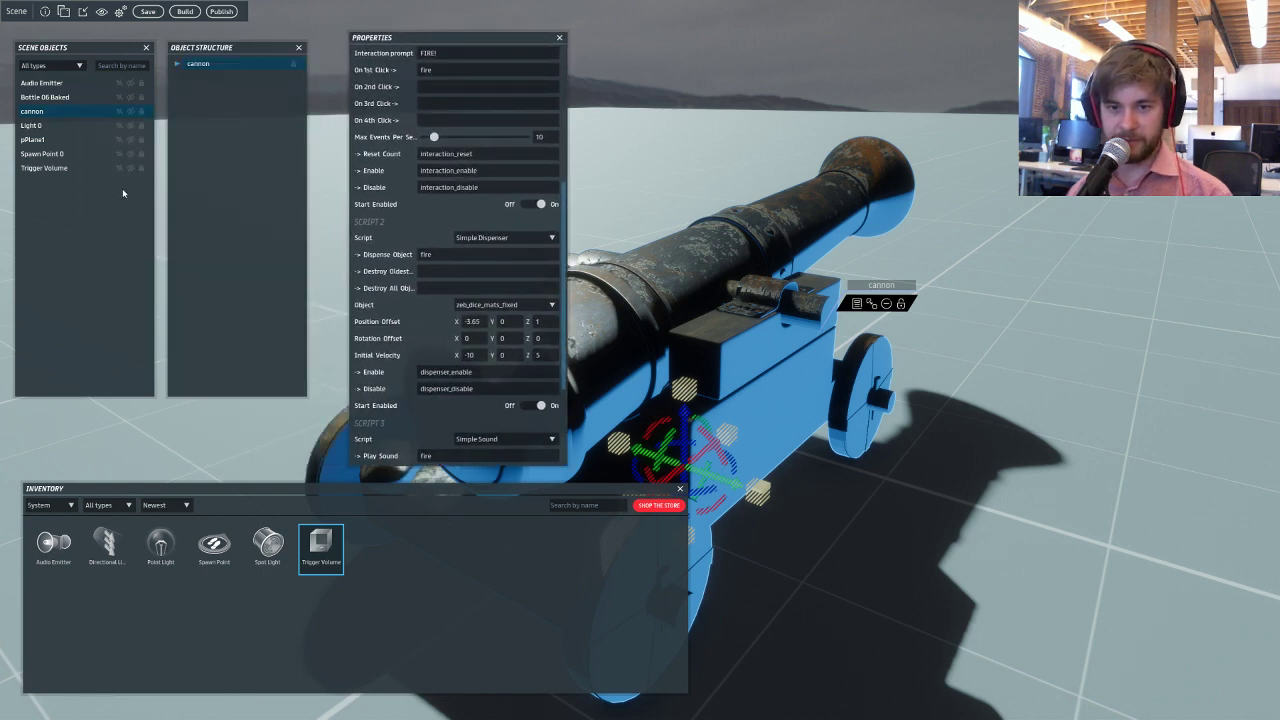
pyautogui.click(179, 65)
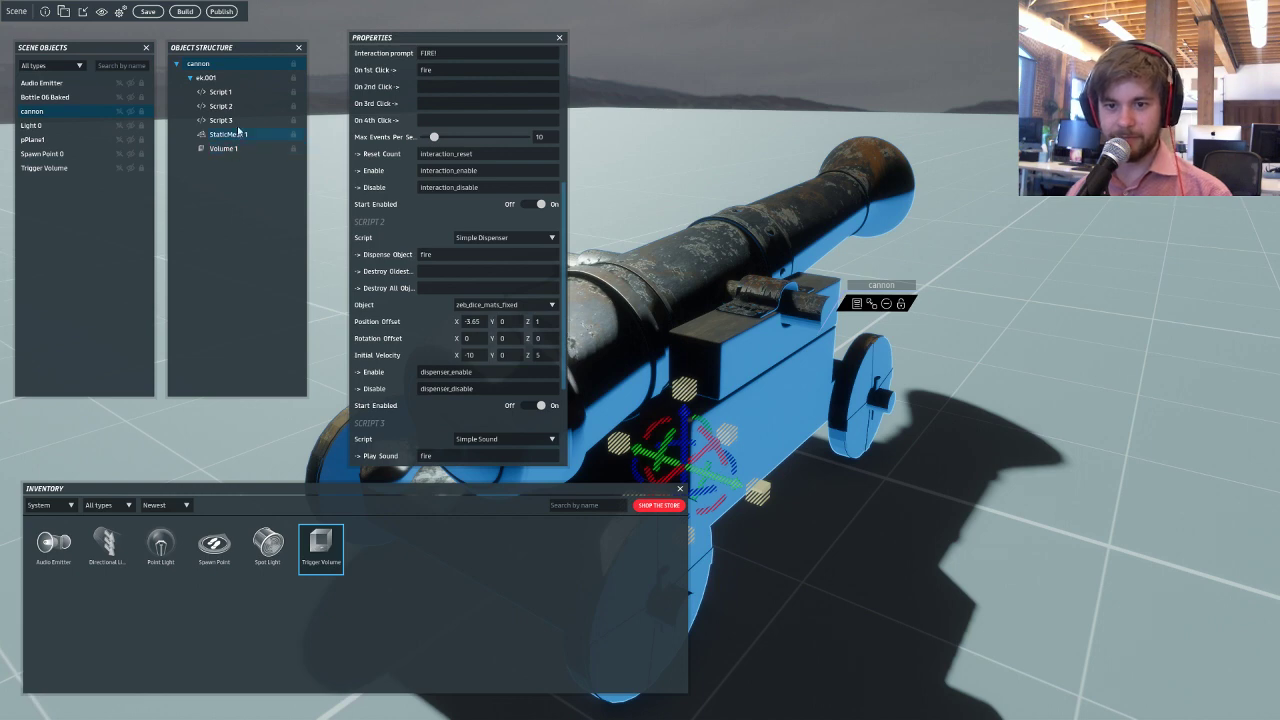
pyautogui.click(474, 239)
pyautogui.click(423, 226)
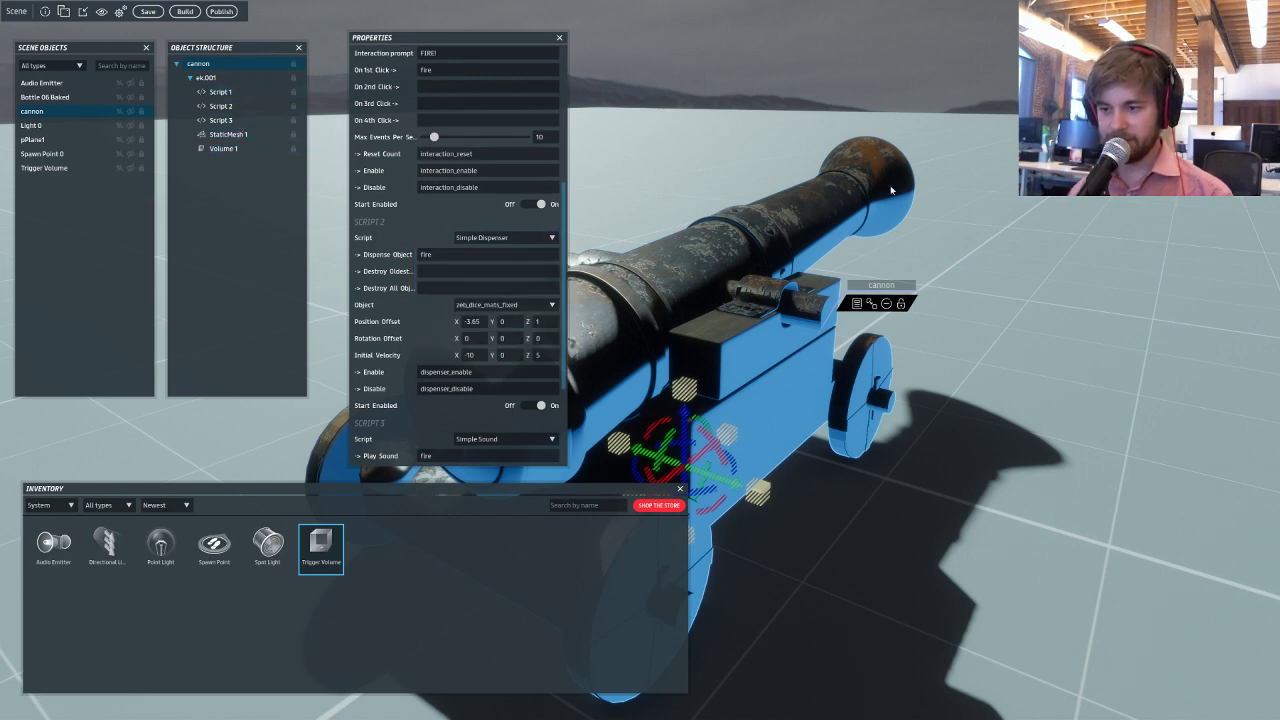
# Switch the inventory to purchased items.
pyautogui.moveTo(900, 182); pyautogui.dragTo(771, 186, button='right')
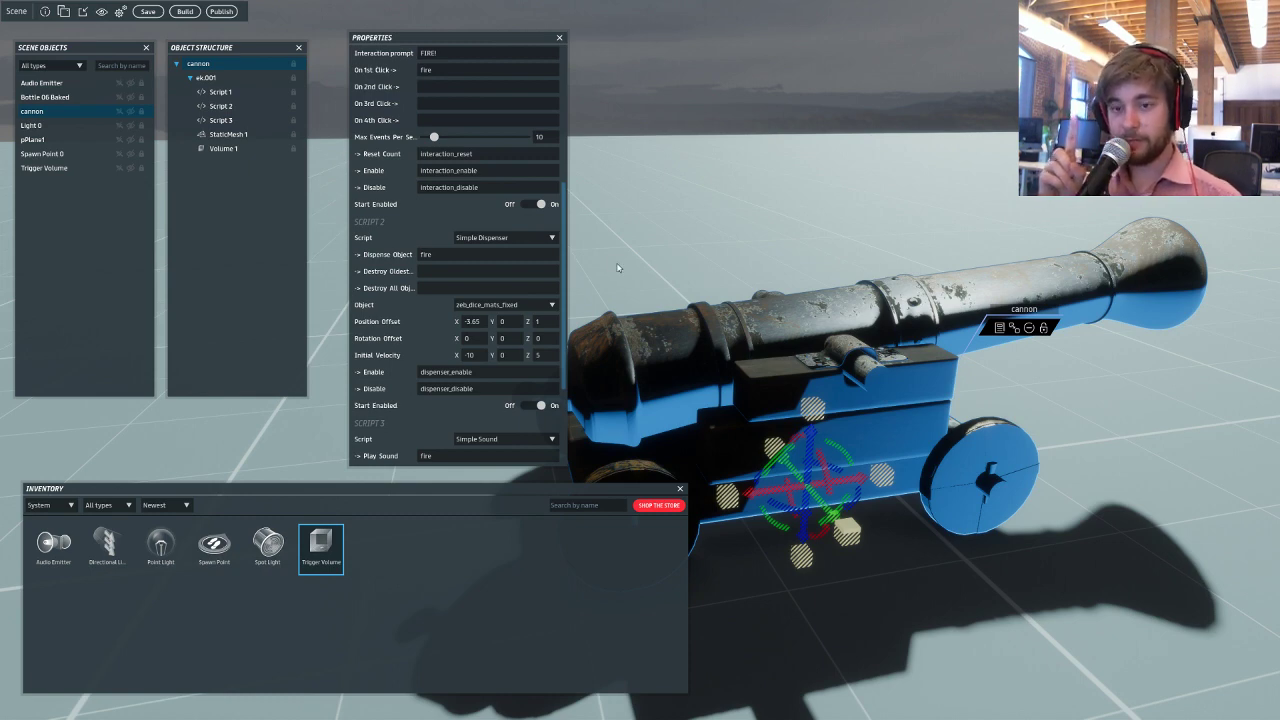
pyautogui.click(50, 505)
pyautogui.click(54, 540)
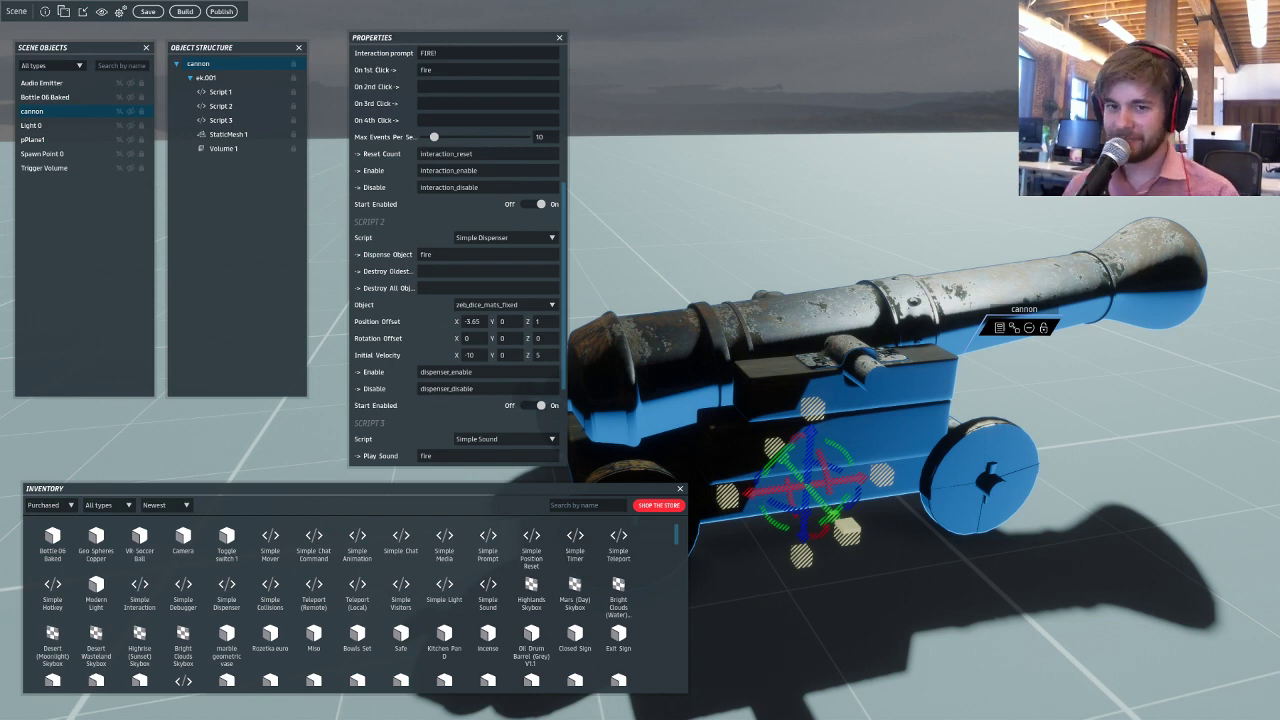
pyautogui.moveTo(719, 127); pyautogui.dragTo(696, 212, button='right')
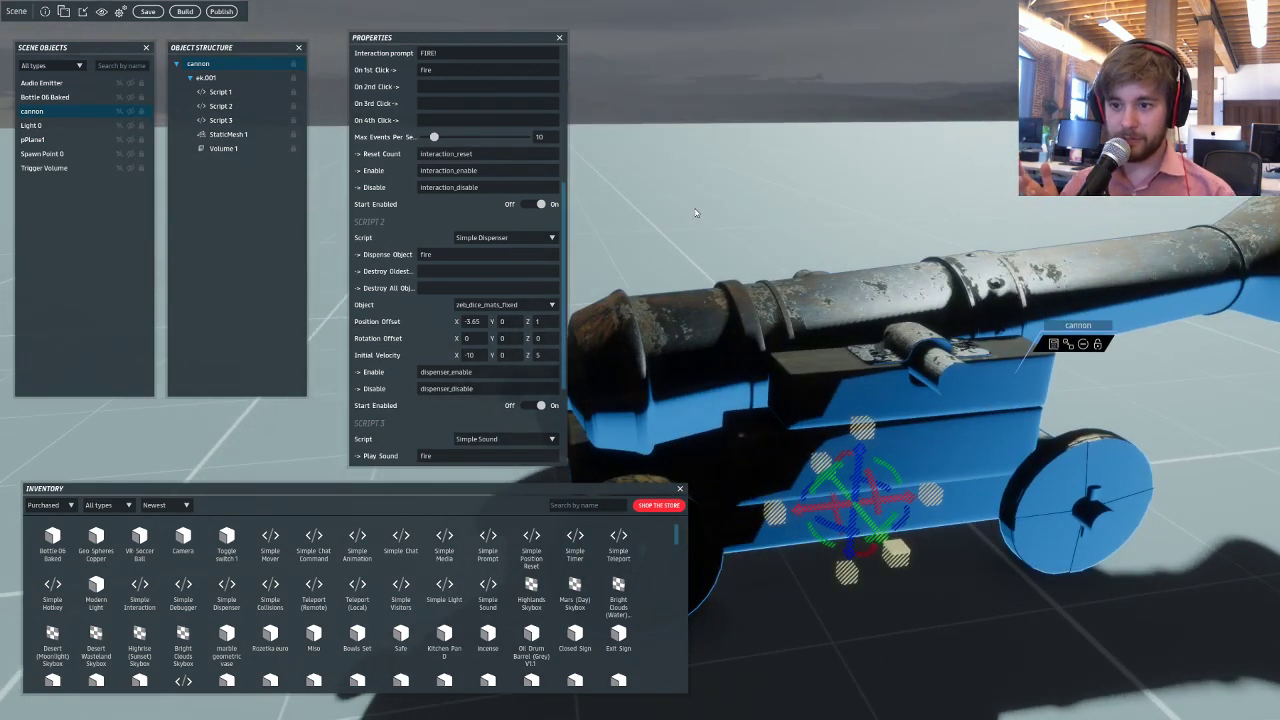
pyautogui.scroll(-1, 696, 212)
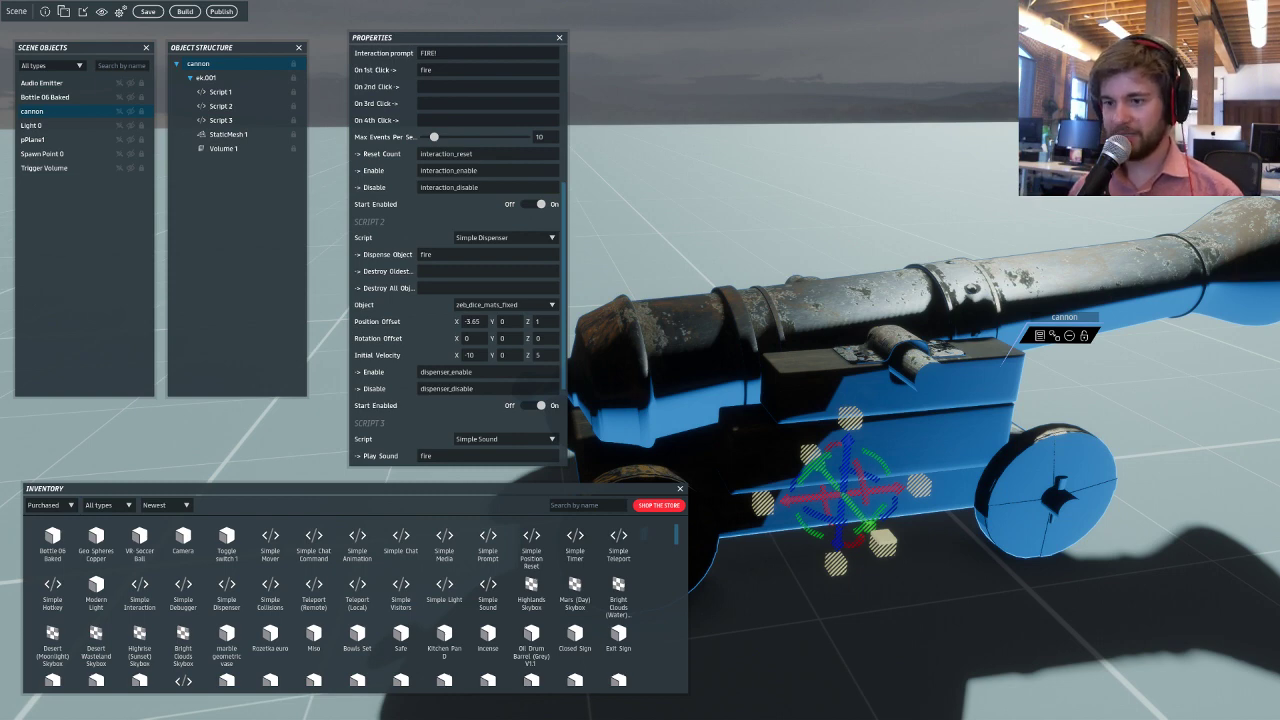
pyautogui.click(660, 214)
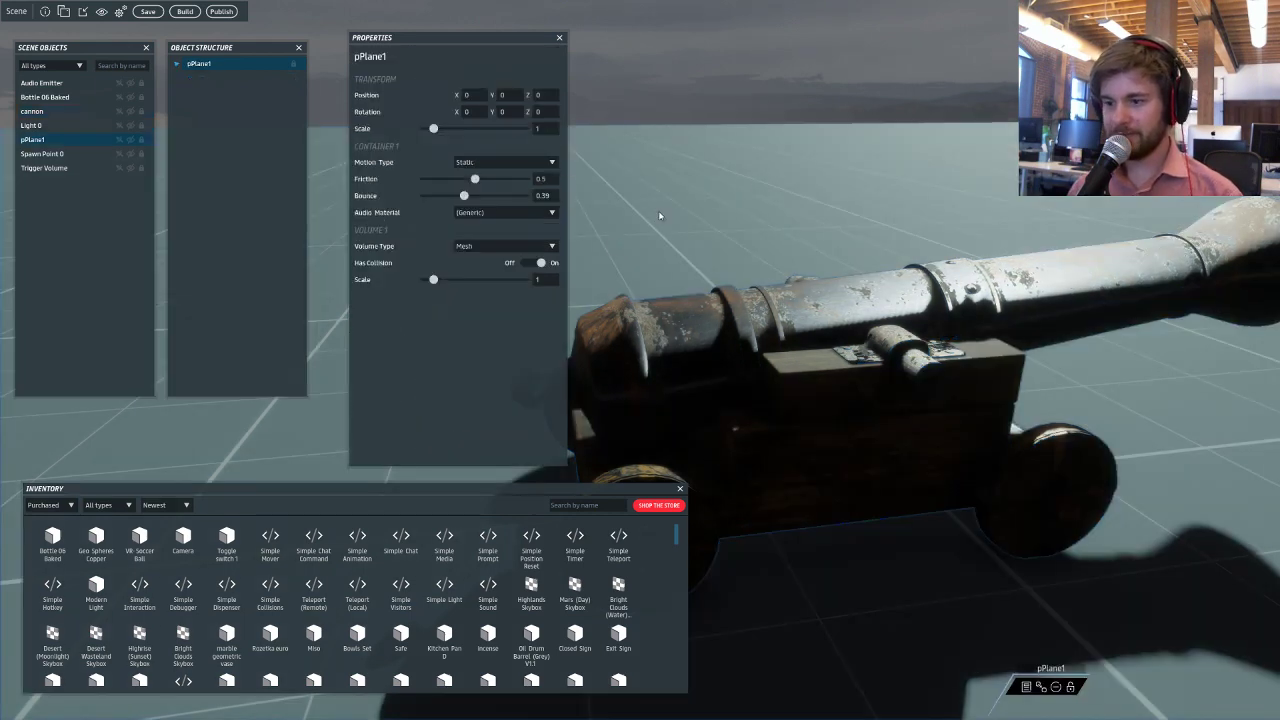
pyautogui.moveTo(660, 214); pyautogui.dragTo(825, 371, button='right')
pyautogui.click(826, 375)
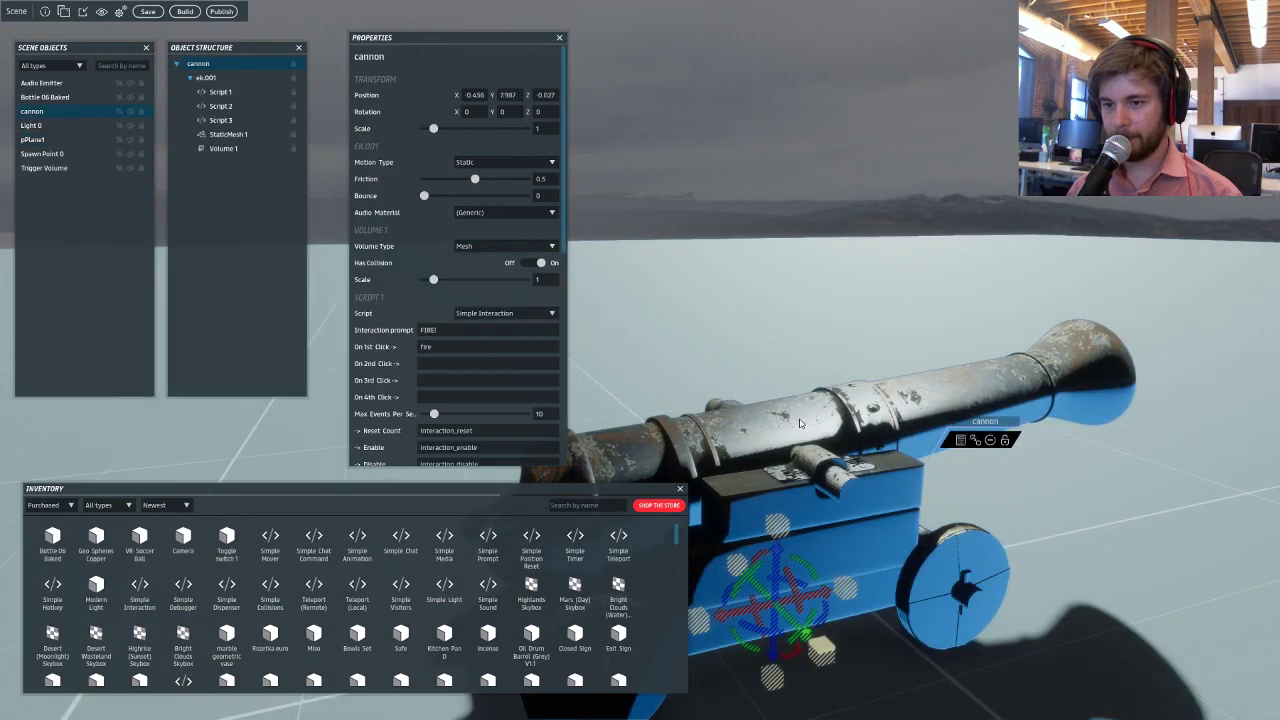
# Inspect the cannon from several angles, including the direction its barrel points toward the trigger volume.
pyautogui.moveTo(660, 290); pyautogui.dragTo(871, 321, button='right')
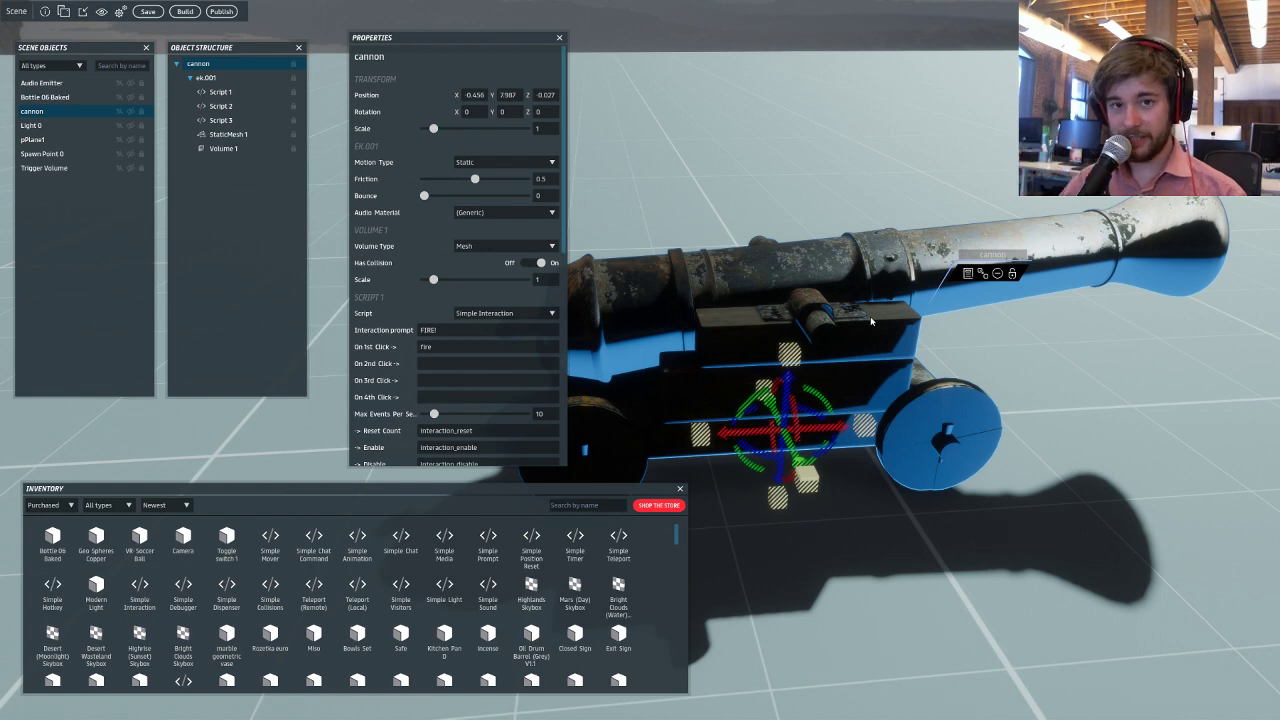
pyautogui.keyDown('alt'); pyautogui.moveTo(870, 316); pyautogui.dragTo(780, 300); pyautogui.keyUp('alt')
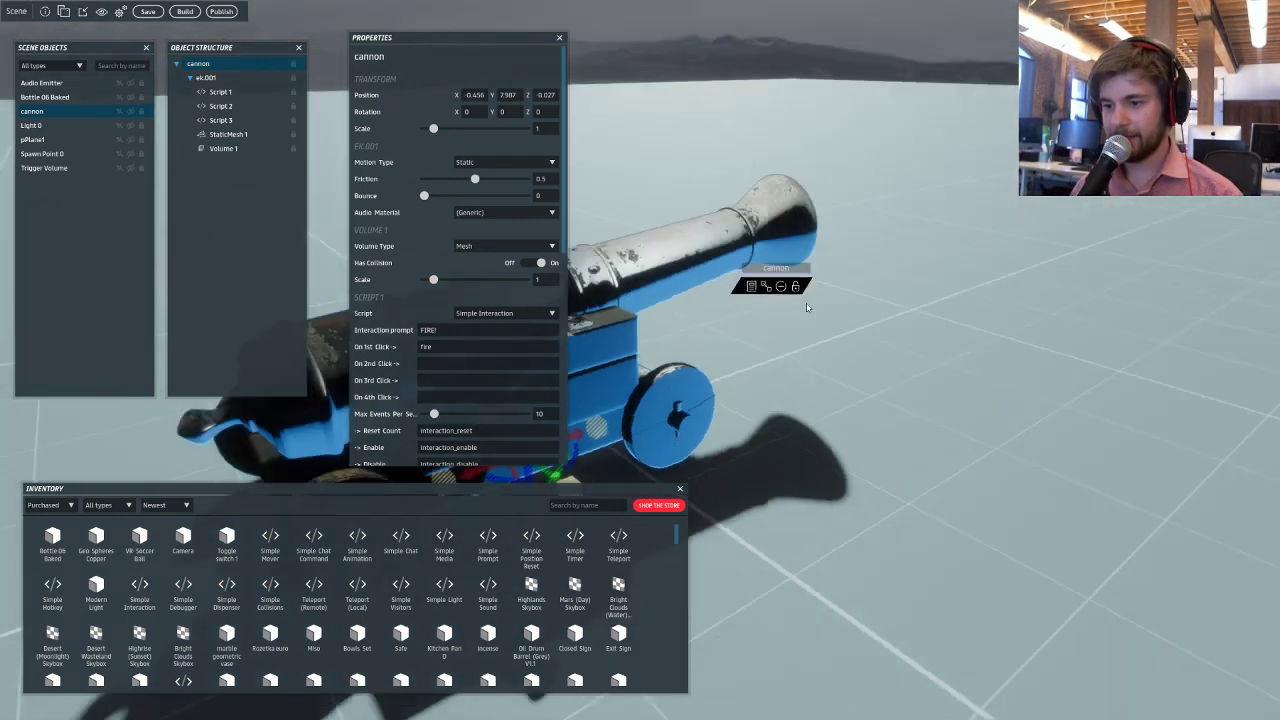
pyautogui.keyDown('alt'); pyautogui.moveTo(930, 300); pyautogui.dragTo(787, 303); pyautogui.keyUp('alt')
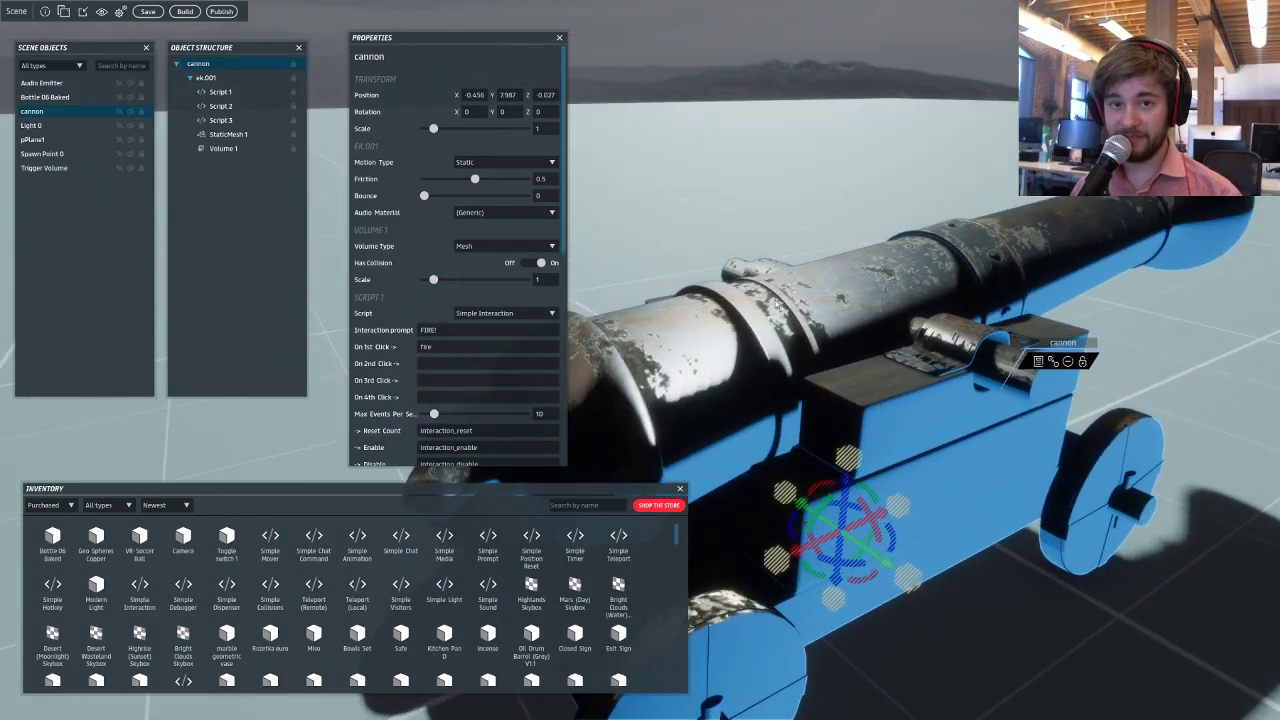
pyautogui.scroll(-4, 785, 297)
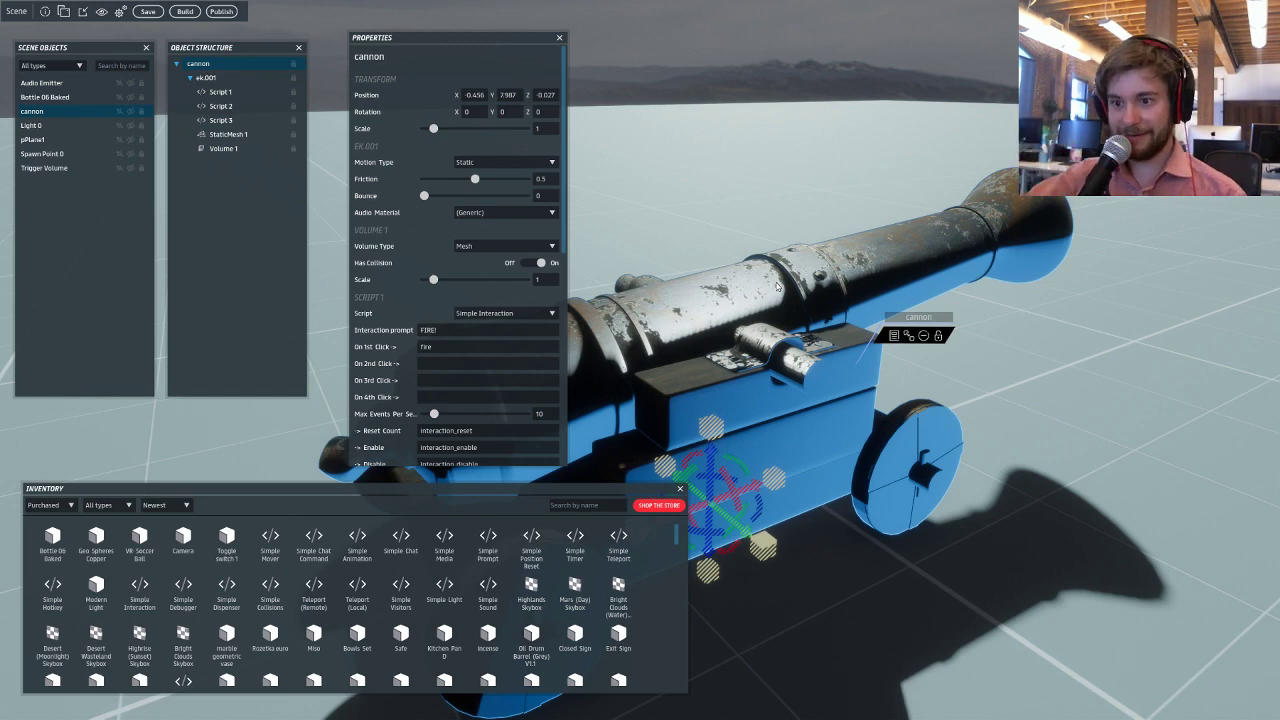
pyautogui.moveTo(780, 260); pyautogui.dragTo(850, 244, button='right')
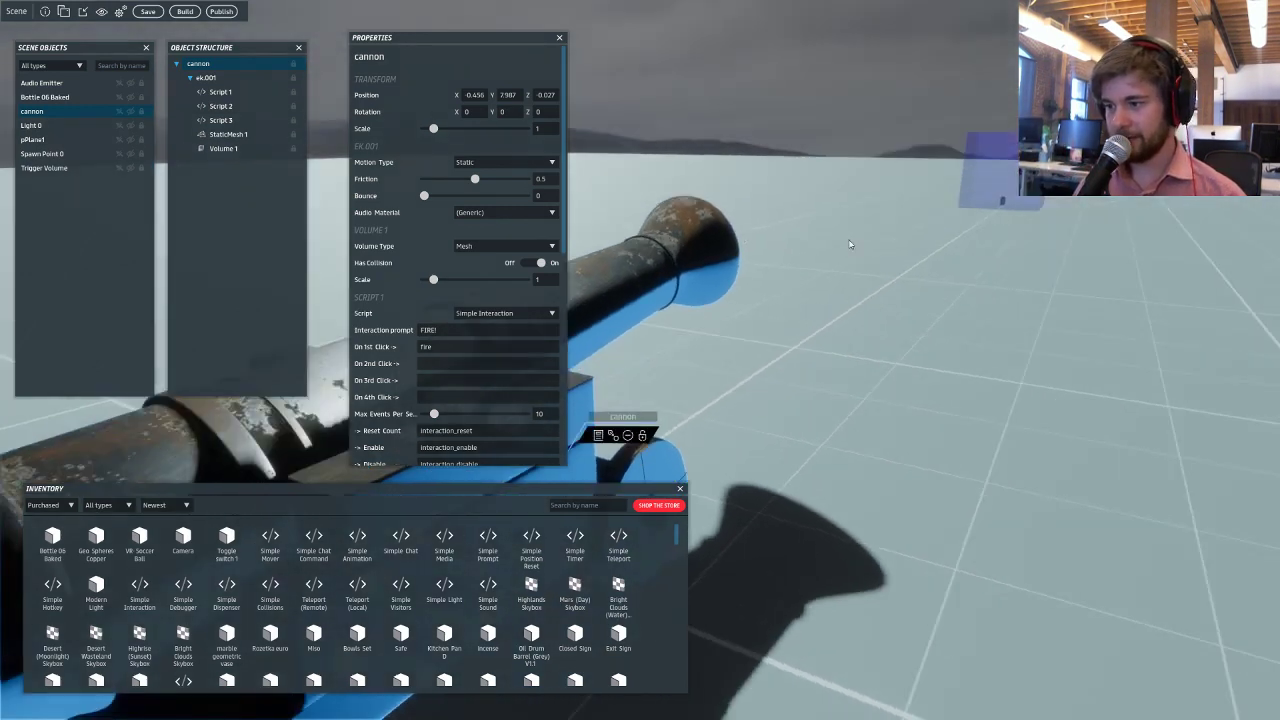
pyautogui.press('s')
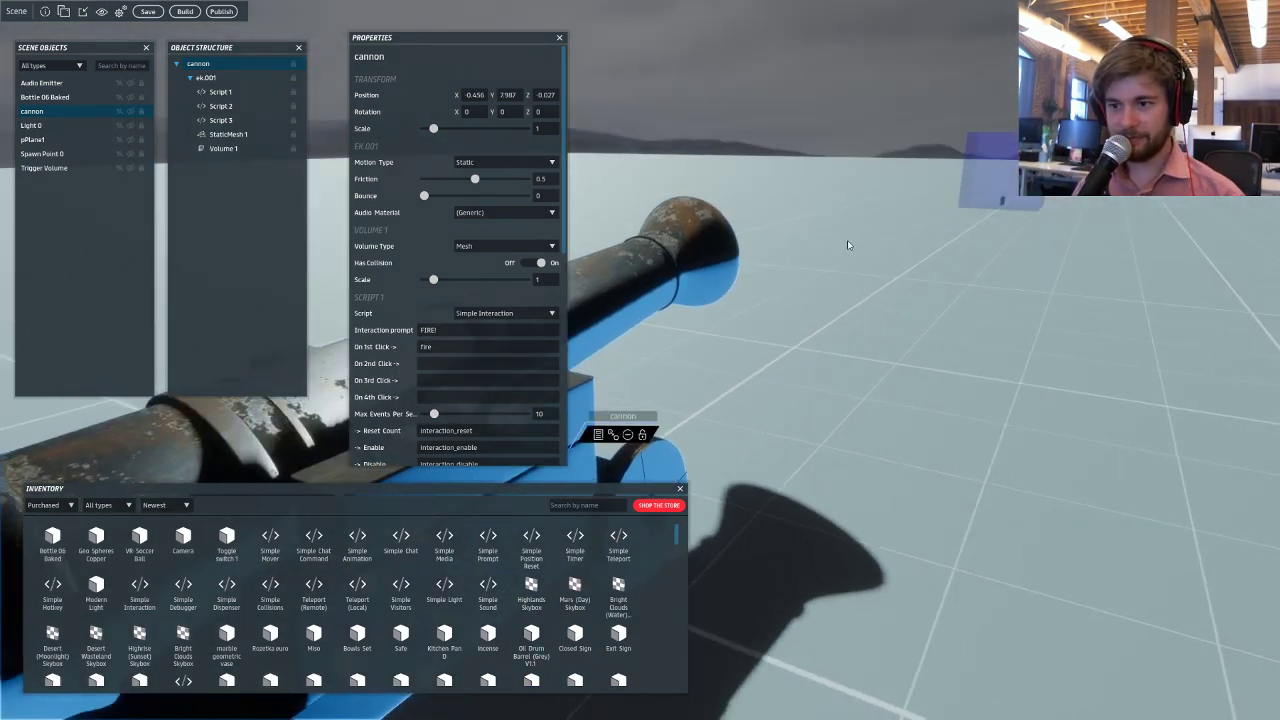
pyautogui.press('a')
pyautogui.press('w')
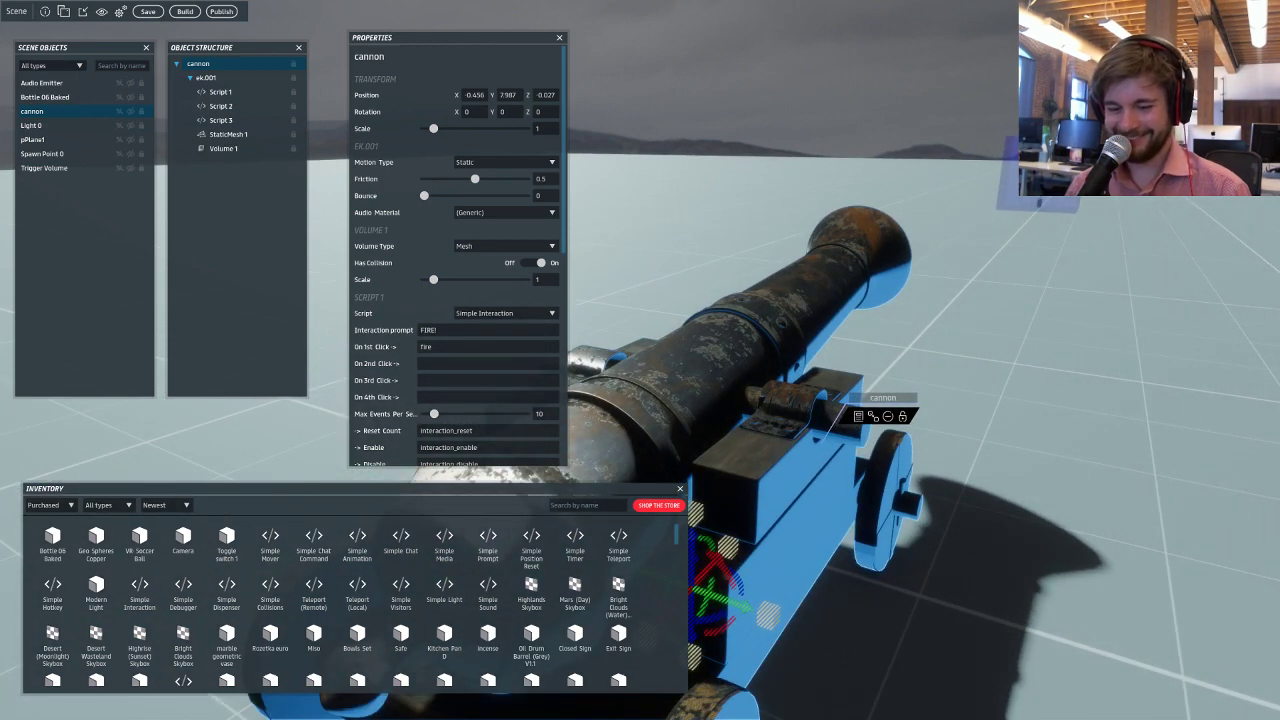
pyautogui.press('d')
pyautogui.moveTo(936, 383); pyautogui.dragTo(587, 229, button='right')
pyautogui.scroll(-1, 1021, 325)
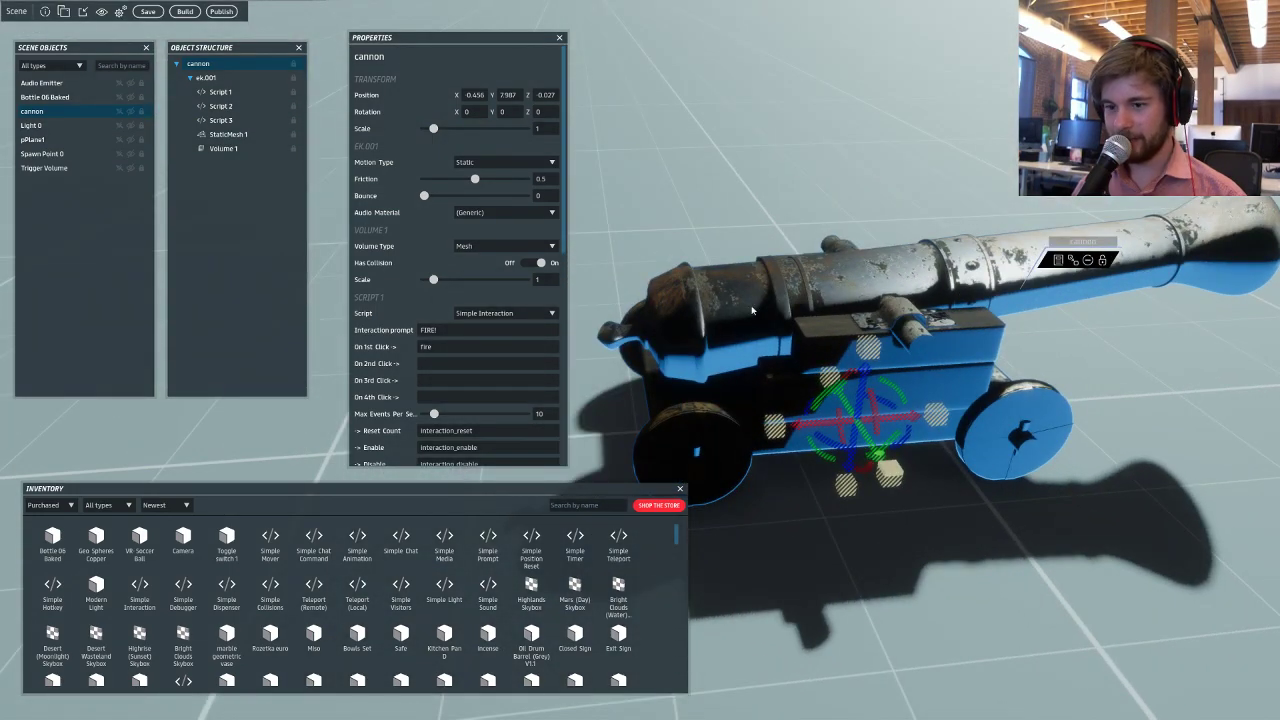
# Compare the first-click event of the cannon's Simple Interaction script with the Dispense Object event of its Simple Dispenser script.
pyautogui.scroll(-1, 587, 229)
pyautogui.scroll(-5, 503, 260)
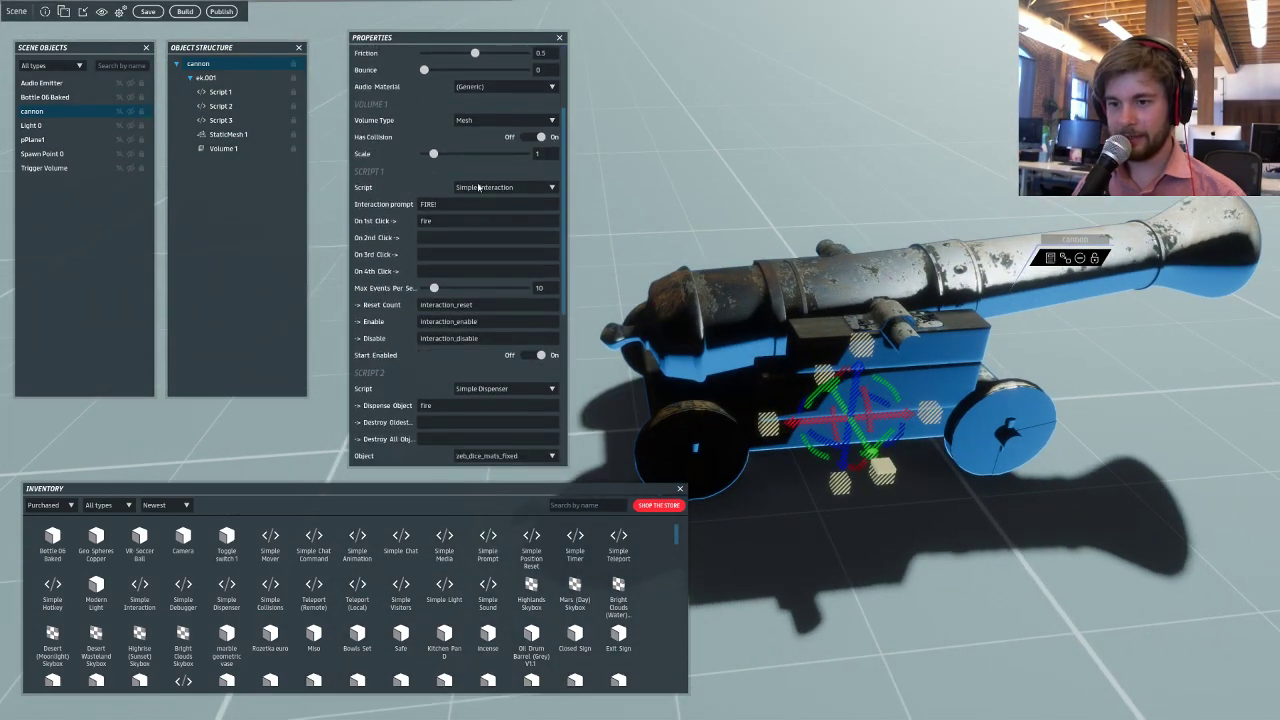
pyautogui.keyDown('alt'); pyautogui.moveTo(731, 289); pyautogui.dragTo(858, 275); pyautogui.keyUp('alt')
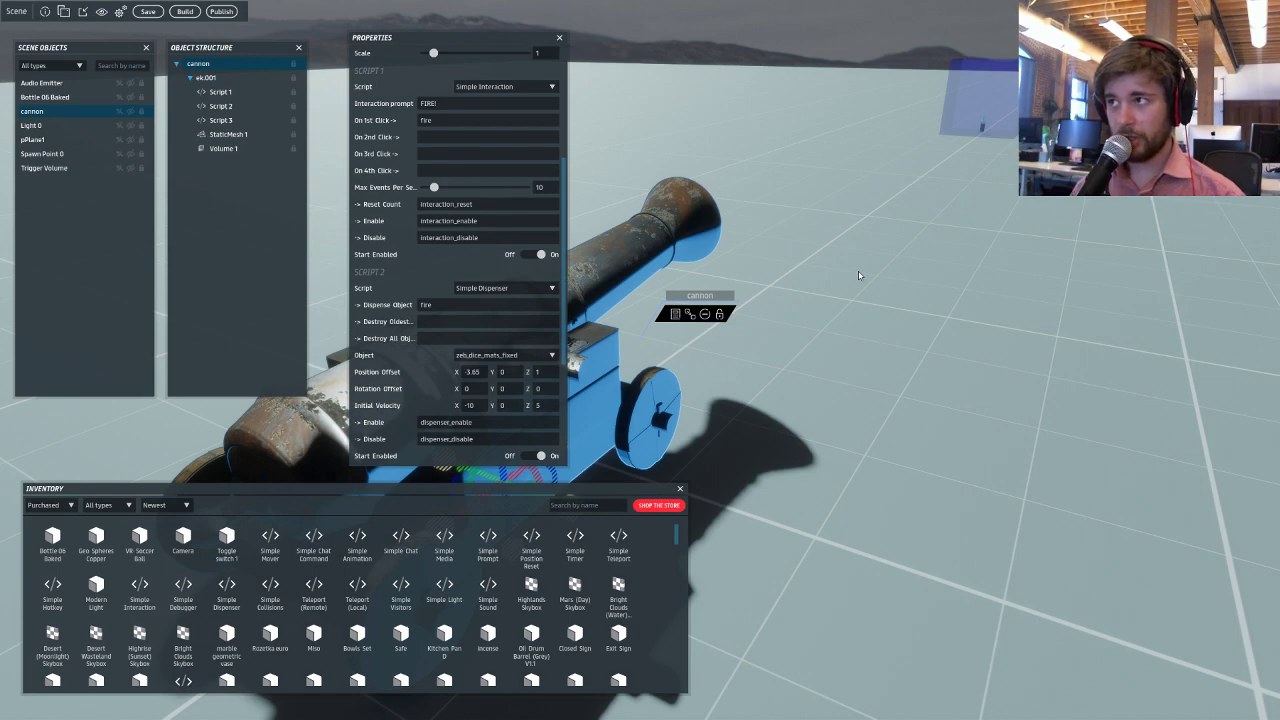
pyautogui.keyDown('alt'); pyautogui.moveTo(858, 275); pyautogui.dragTo(731, 282); pyautogui.keyUp('alt')
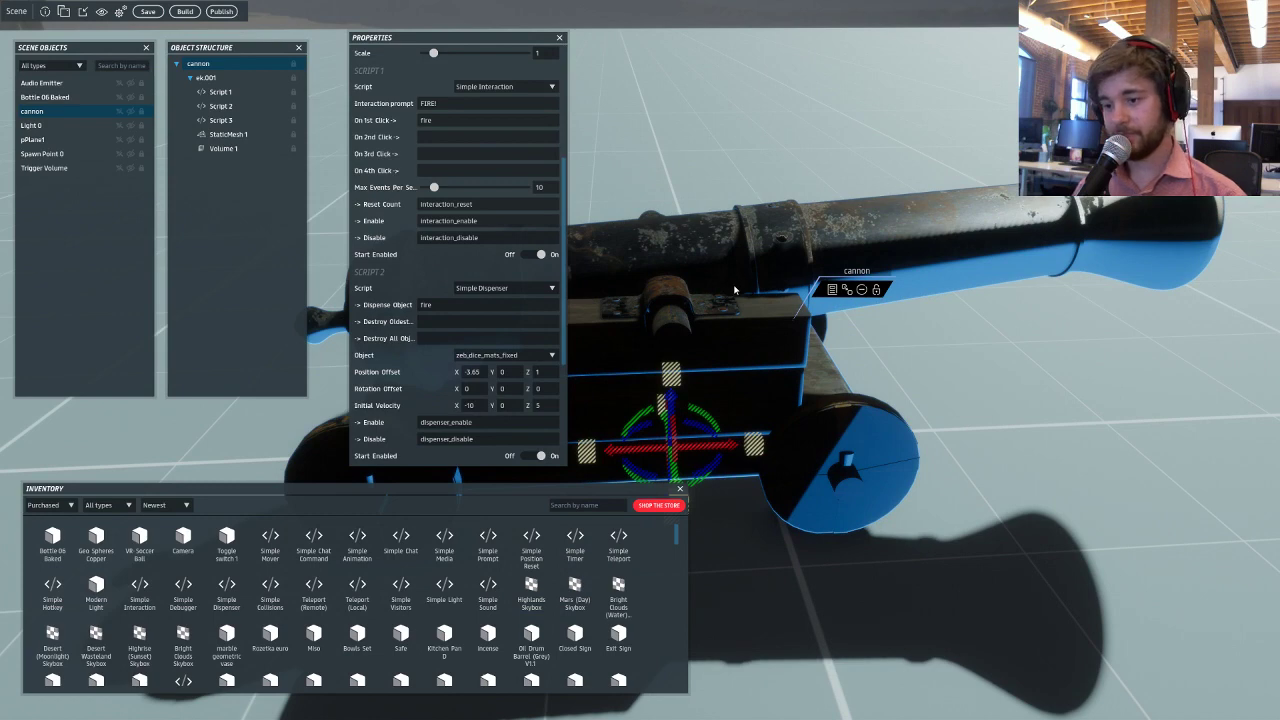
pyautogui.press('w')
pyautogui.moveTo(734, 289); pyautogui.dragTo(727, 283, button='right')
pyautogui.scroll(-5, 727, 284)
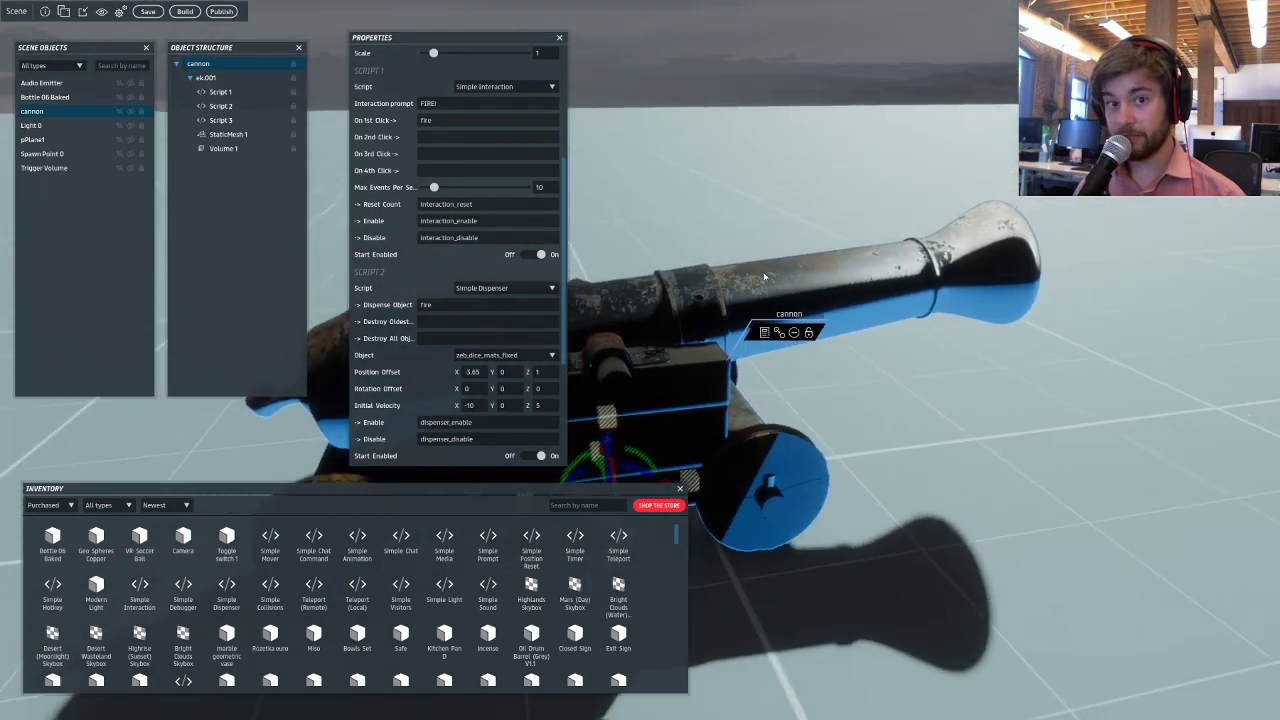
pyautogui.scroll(2, 586, 316)
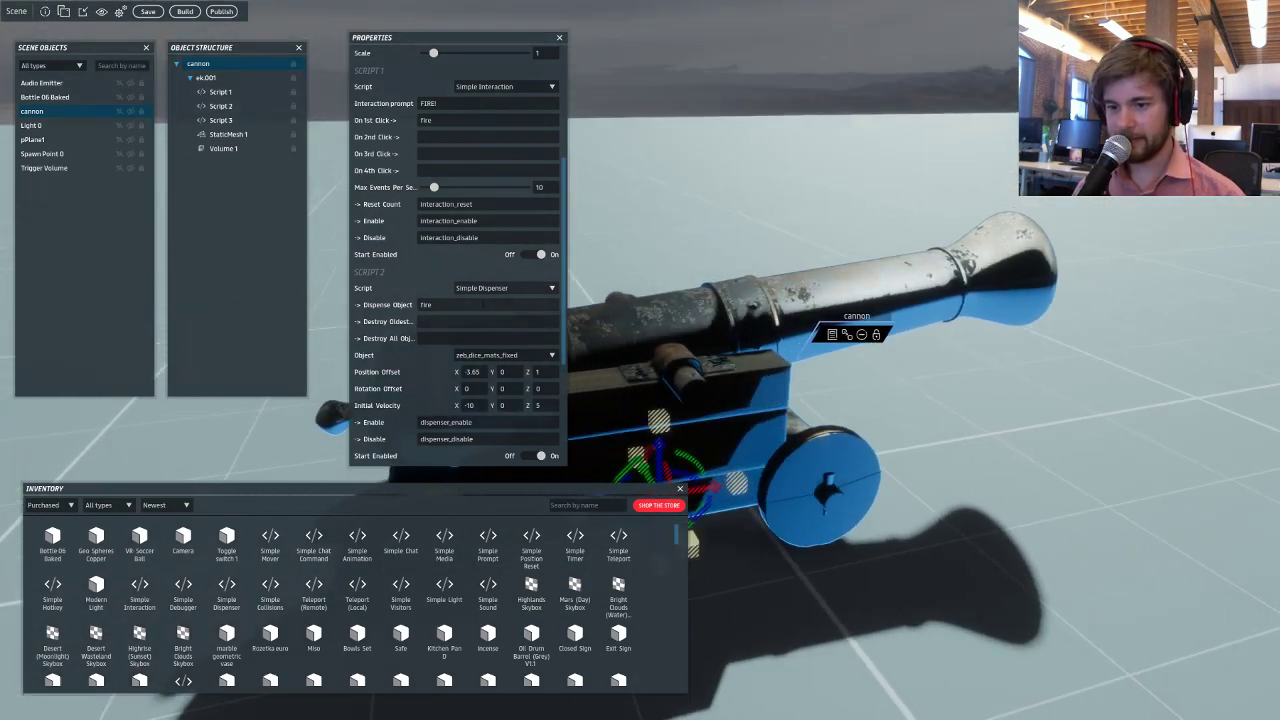
pyautogui.doubleClick(425, 304)
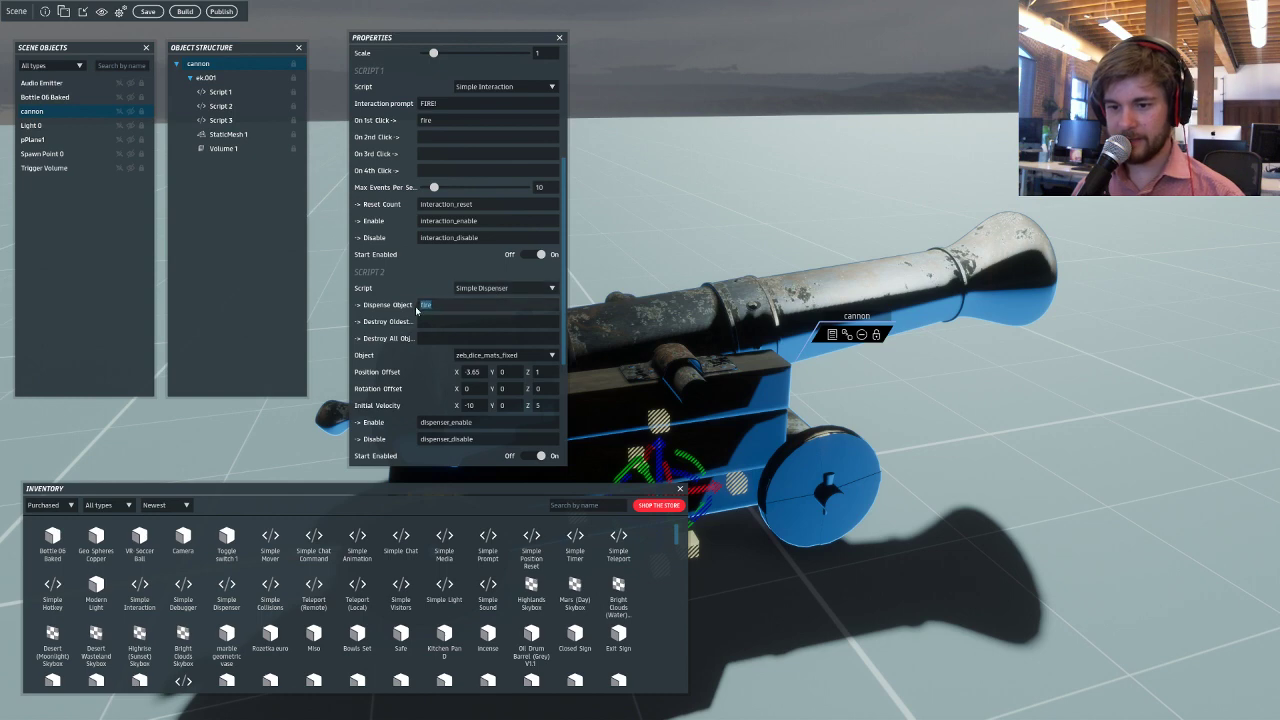
pyautogui.doubleClick(426, 120)
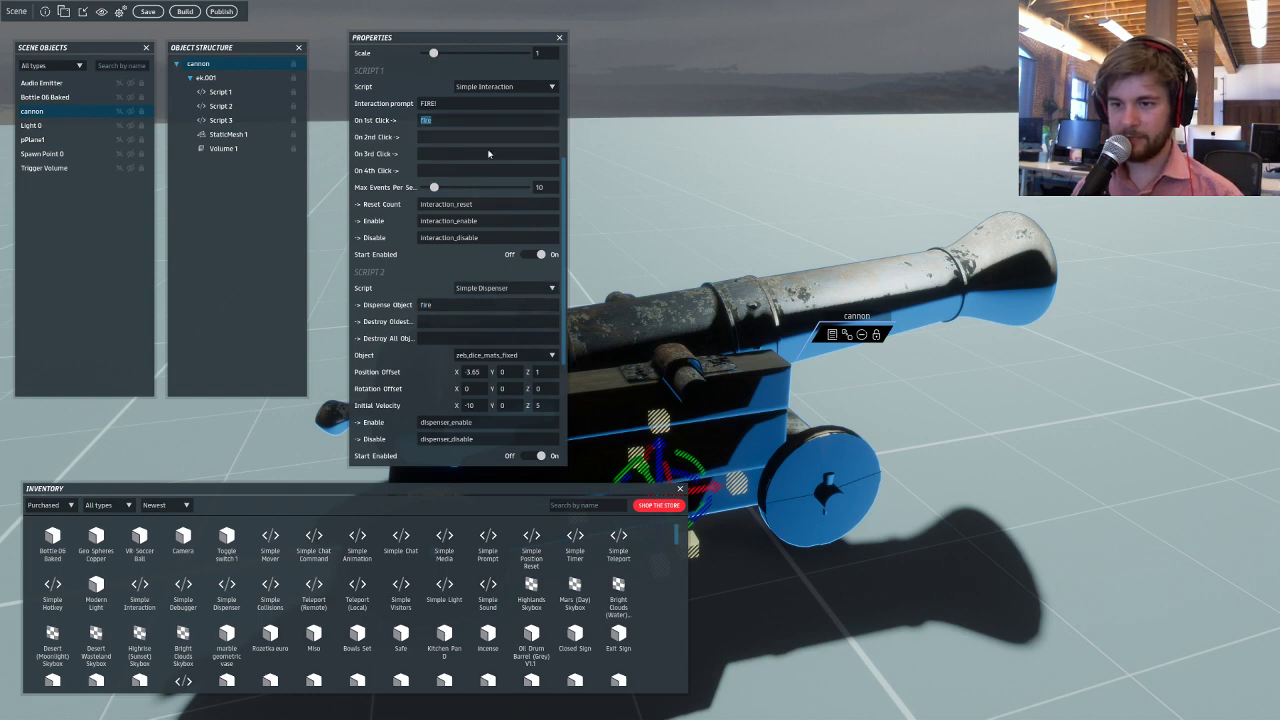
pyautogui.moveTo(640, 269); pyautogui.dragTo(632, 275, button='right')
# Choose SYN-Green_ball as the object for the cannon's Simple Dispenser script.
pyautogui.scroll(-1, 506, 321)
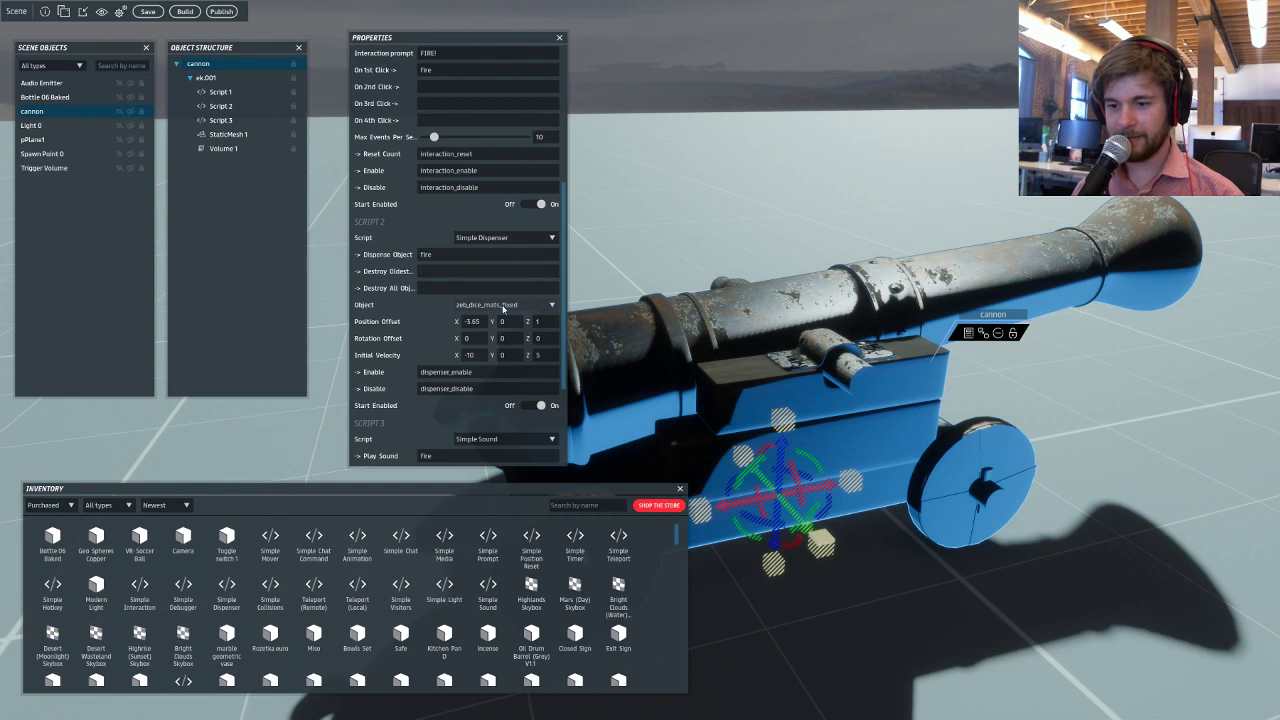
pyautogui.click(515, 308)
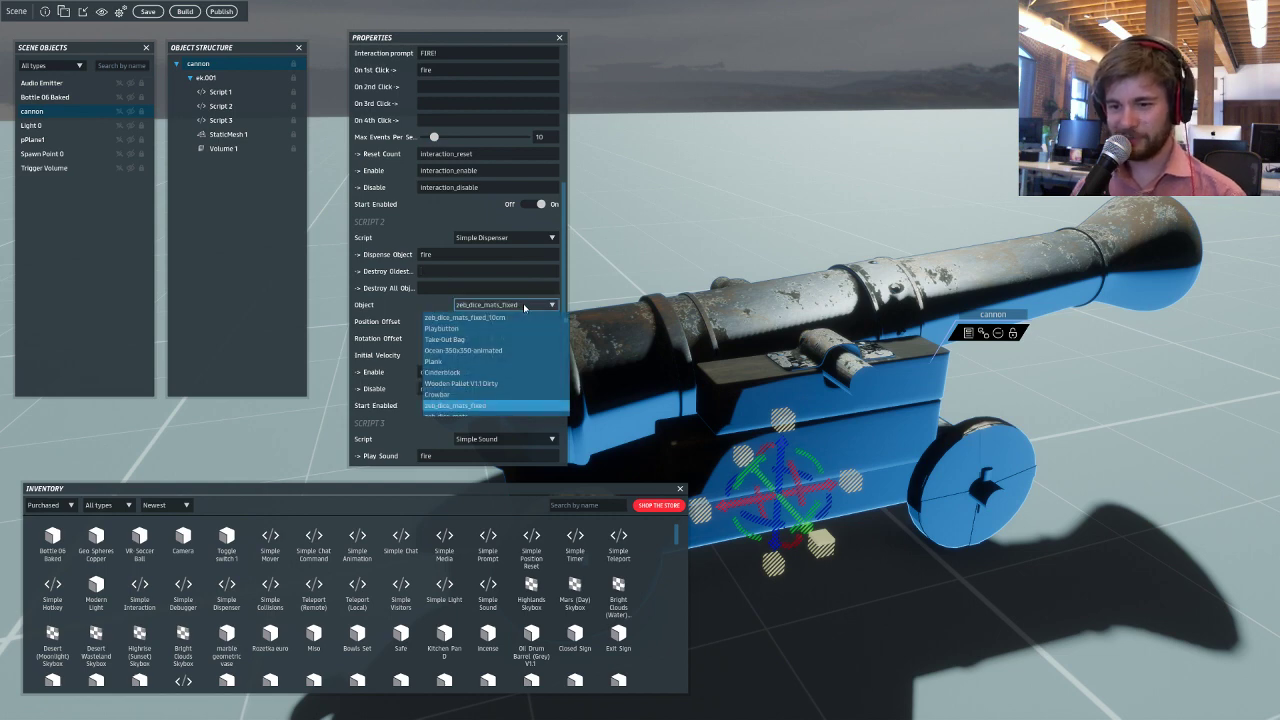
pyautogui.scroll(-5, 517, 355)
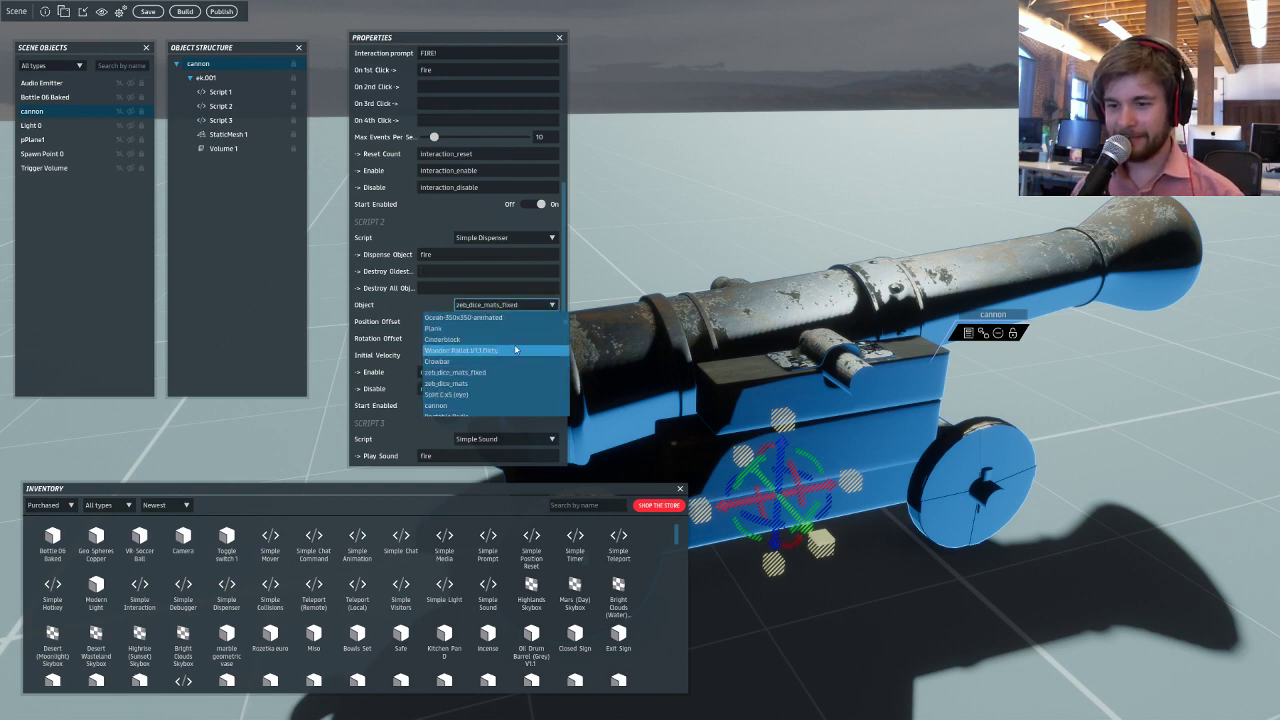
pyautogui.scroll(-4, 515, 349)
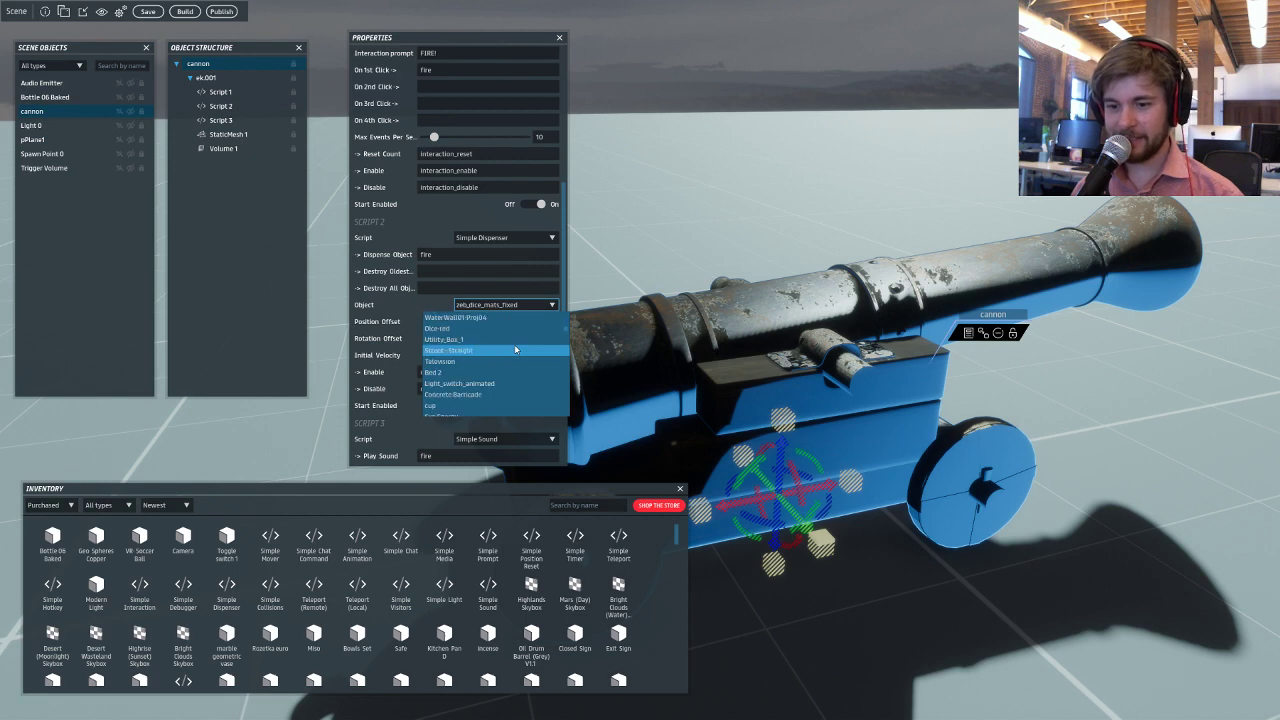
pyautogui.scroll(-5, 515, 349)
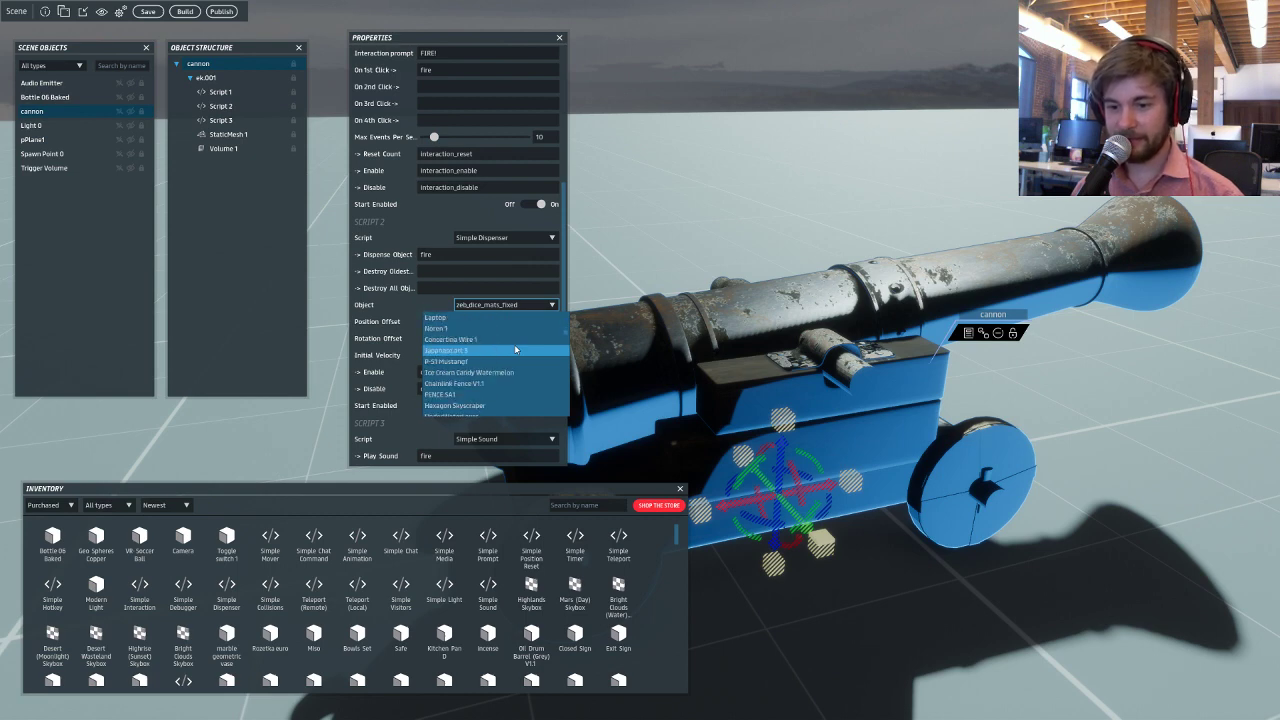
pyautogui.scroll(-5, 515, 349)
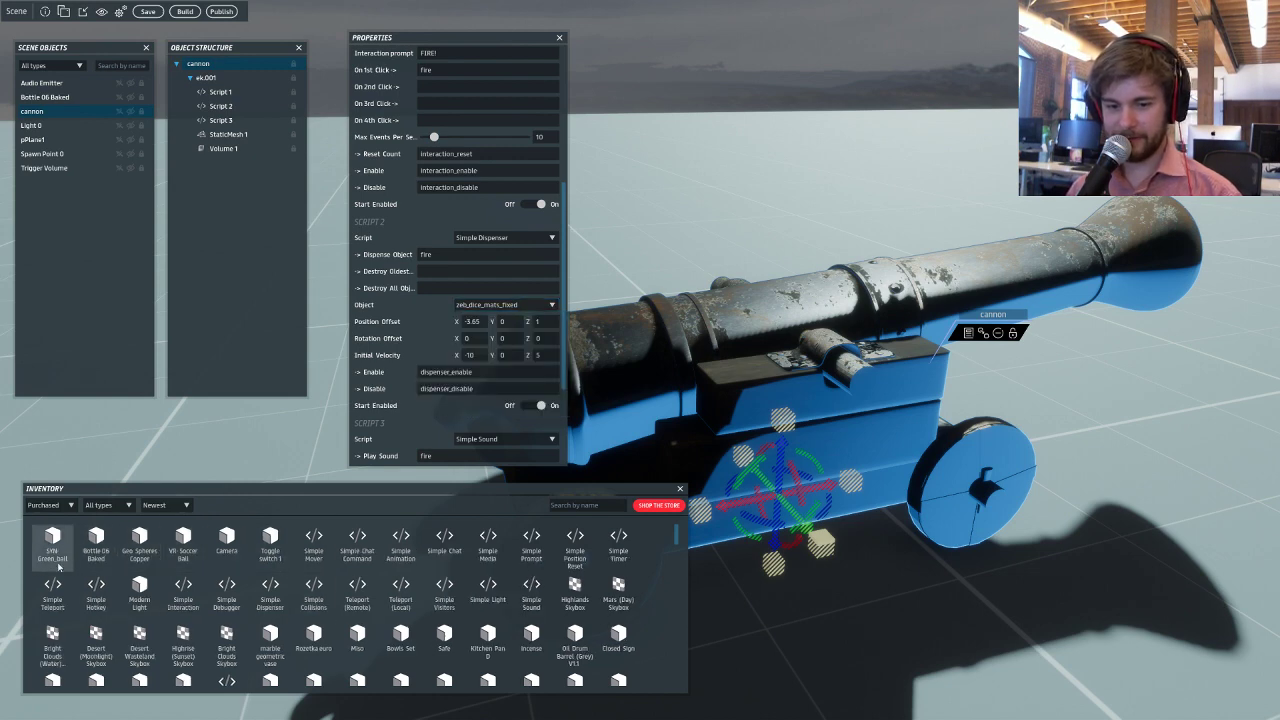
pyautogui.click(510, 304)
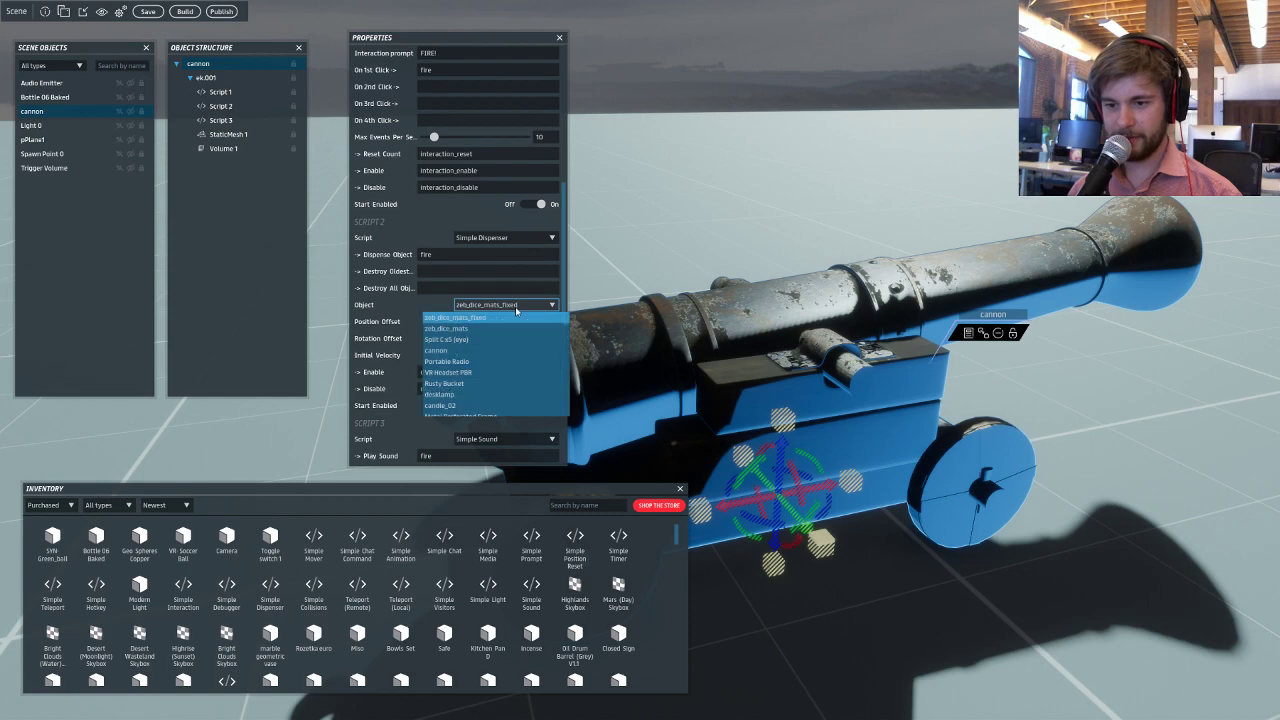
pyautogui.scroll(2, 515, 337)
pyautogui.click(491, 332)
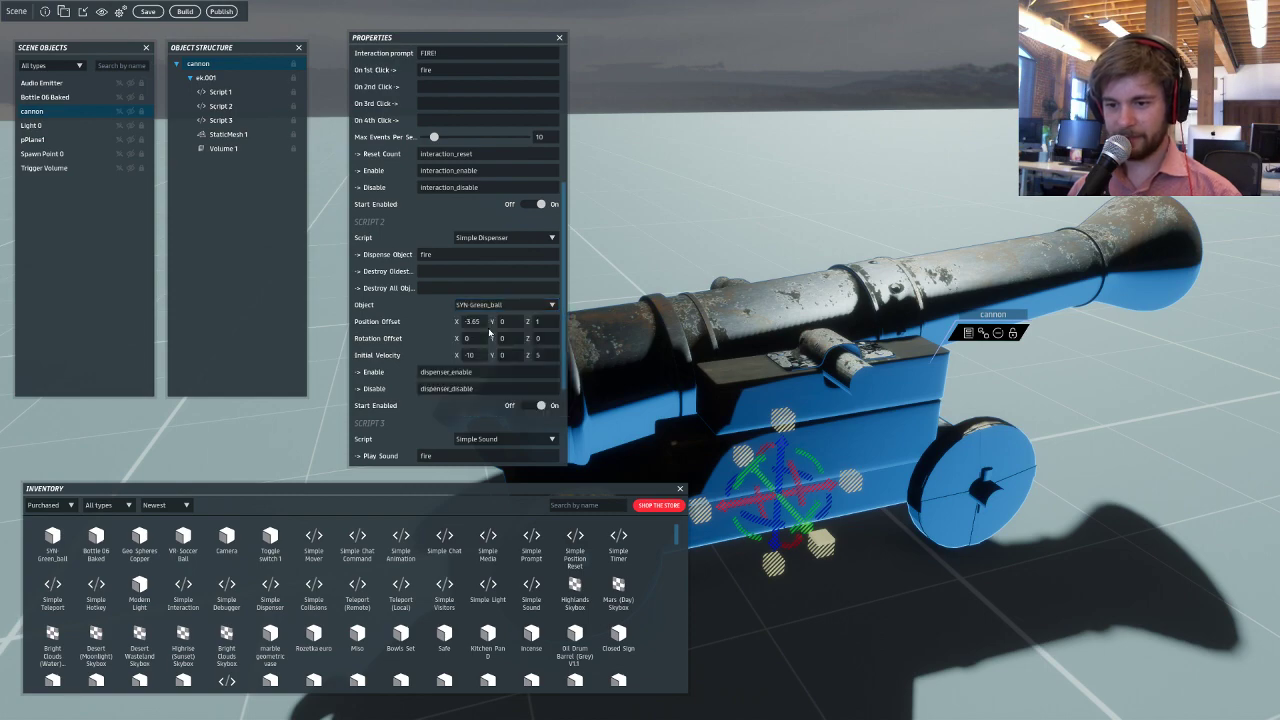
# Temporarily place SYN-Green_ball on the ground near the cannon to check its motion type, and delete it.
pyautogui.moveTo(768, 284); pyautogui.dragTo(363, 434, button='right')
pyautogui.moveTo(711, 354); pyautogui.dragTo(480, 410, button='right')
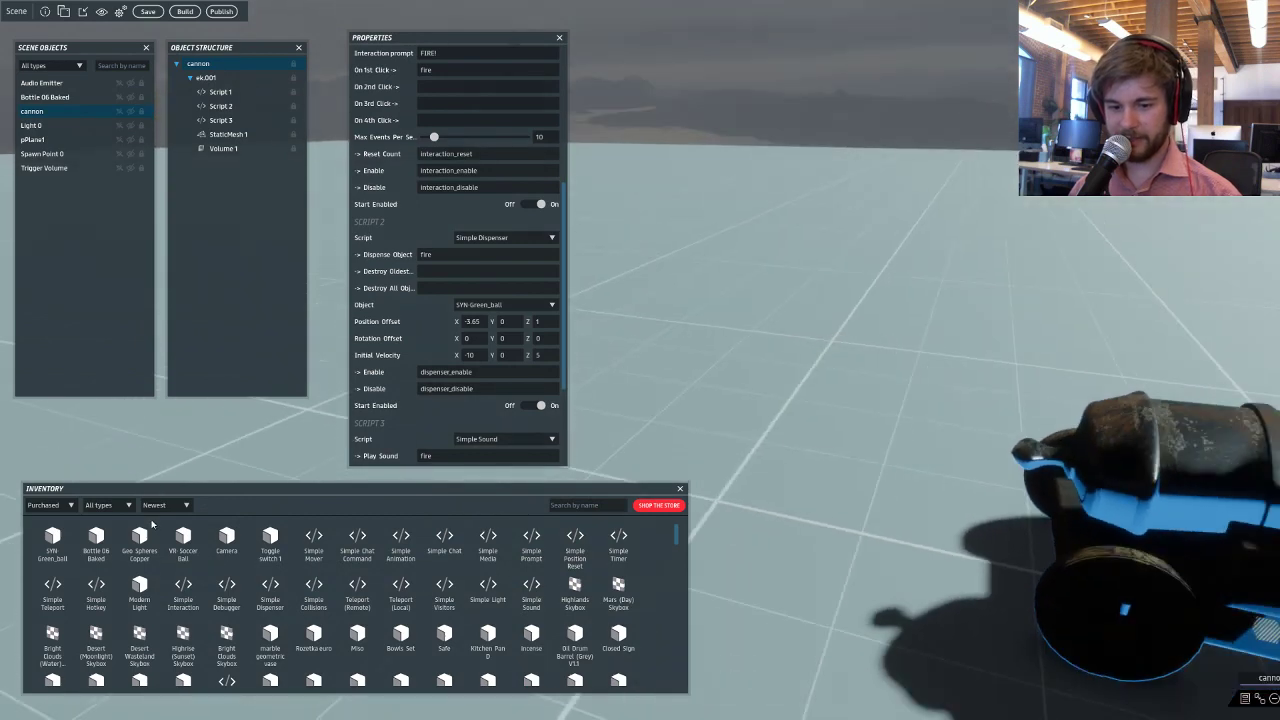
pyautogui.moveTo(348, 494); pyautogui.dragTo(662, 358)
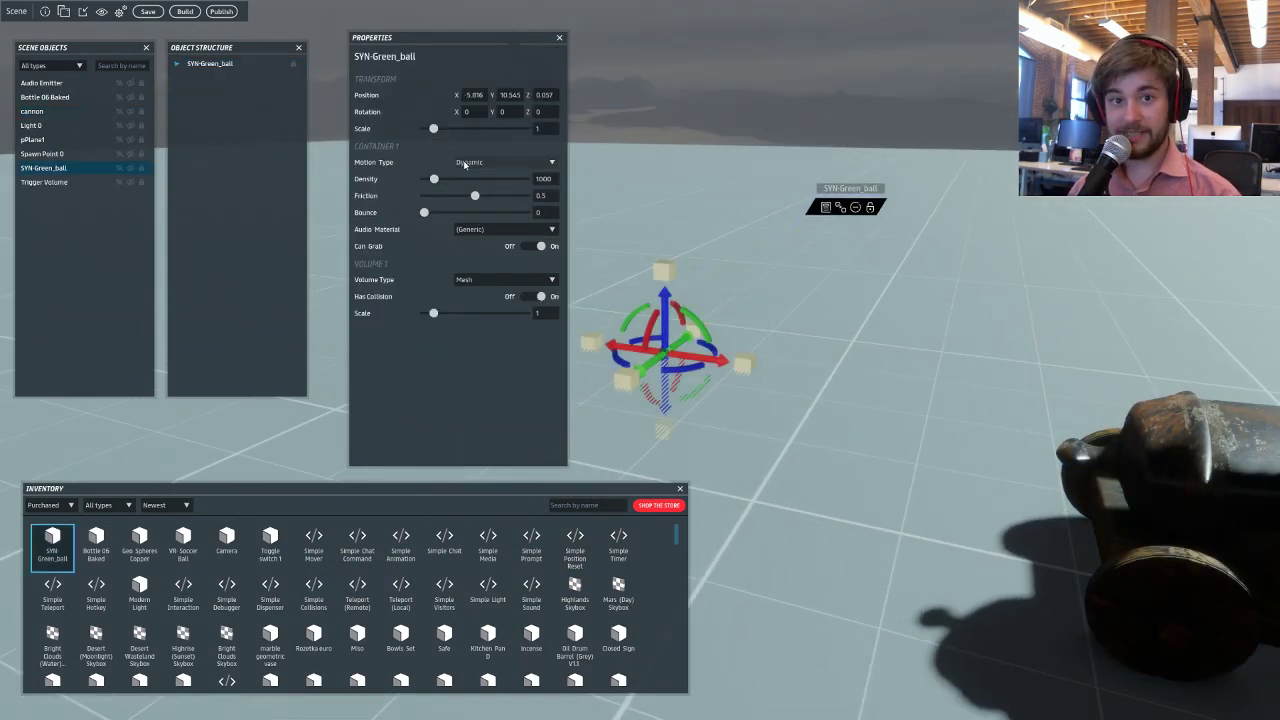
pyautogui.press('s')
pyautogui.moveTo(600, 195); pyautogui.dragTo(938, 266, button='right')
pyautogui.press('Delete')
# Reselect the cannon and review the position offset, rotation offset and initial velocity of its Simple Dispenser script against the barrel's direction.
pyautogui.click(853, 364)
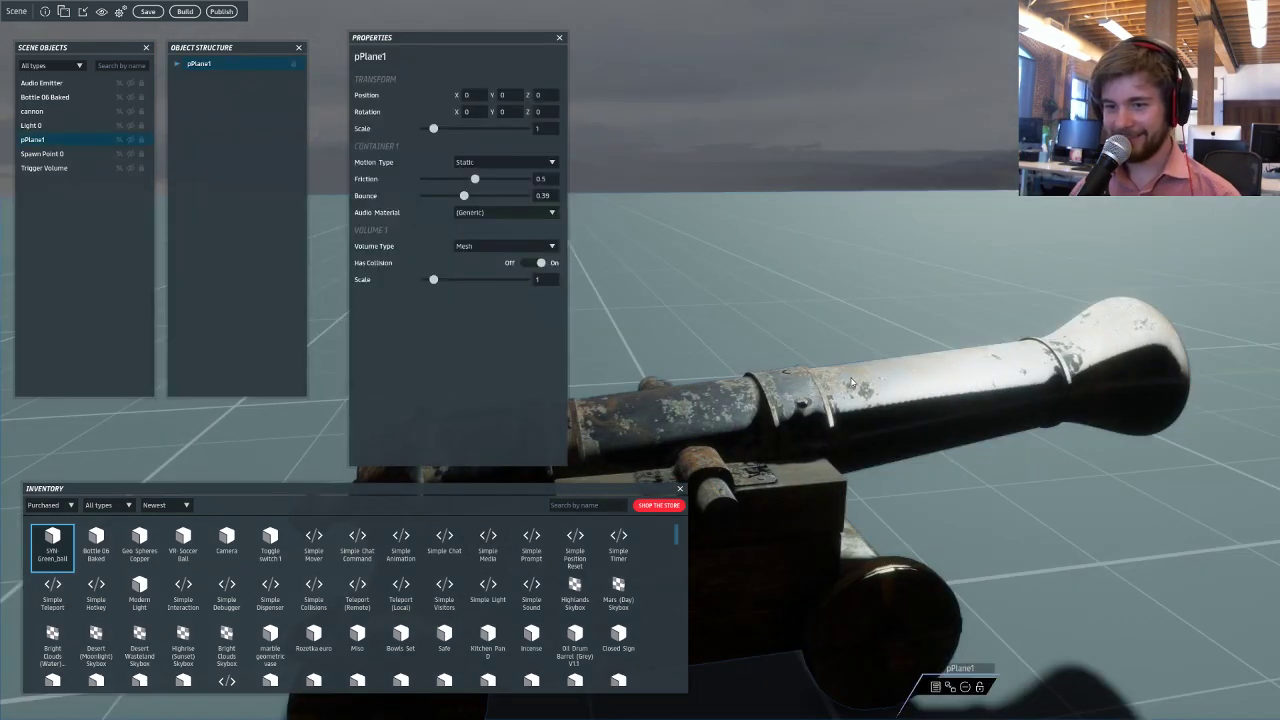
pyautogui.click(829, 404)
pyautogui.moveTo(829, 404); pyautogui.dragTo(772, 426, button='right')
pyautogui.scroll(-4, 482, 334)
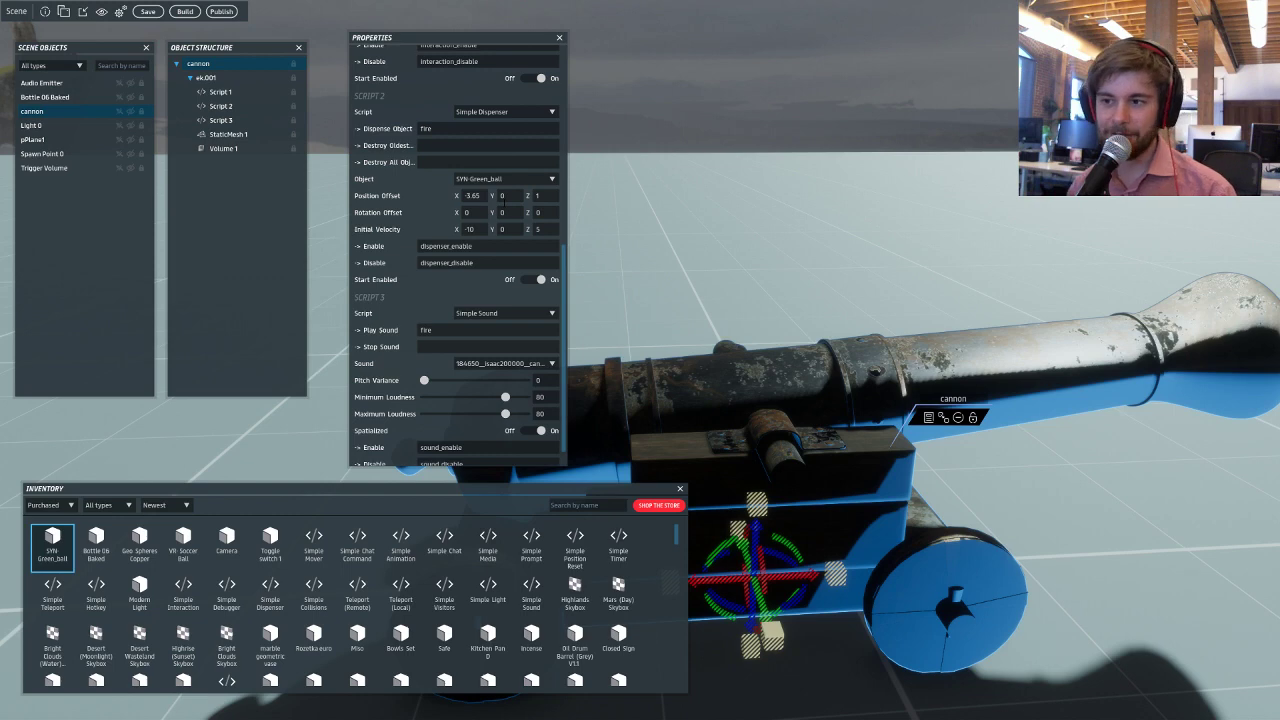
pyautogui.moveTo(638, 239); pyautogui.dragTo(680, 239, button='right')
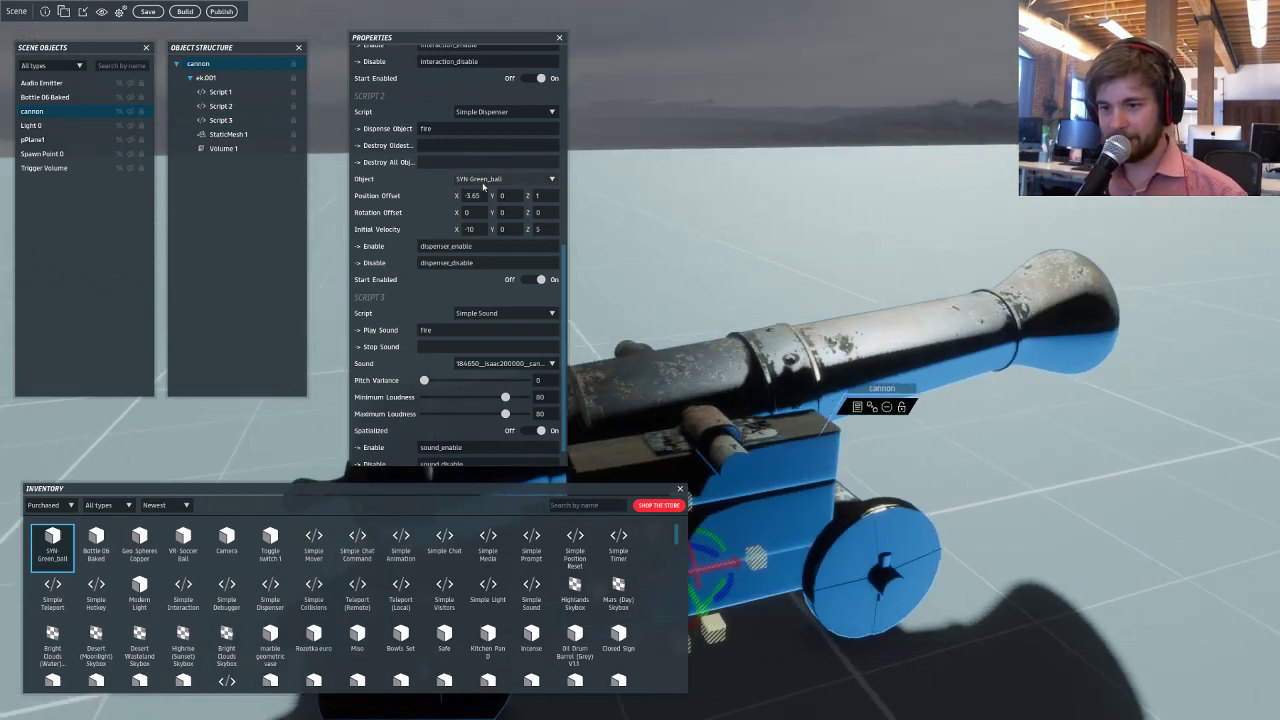
pyautogui.moveTo(602, 214); pyautogui.dragTo(620, 208, button='right')
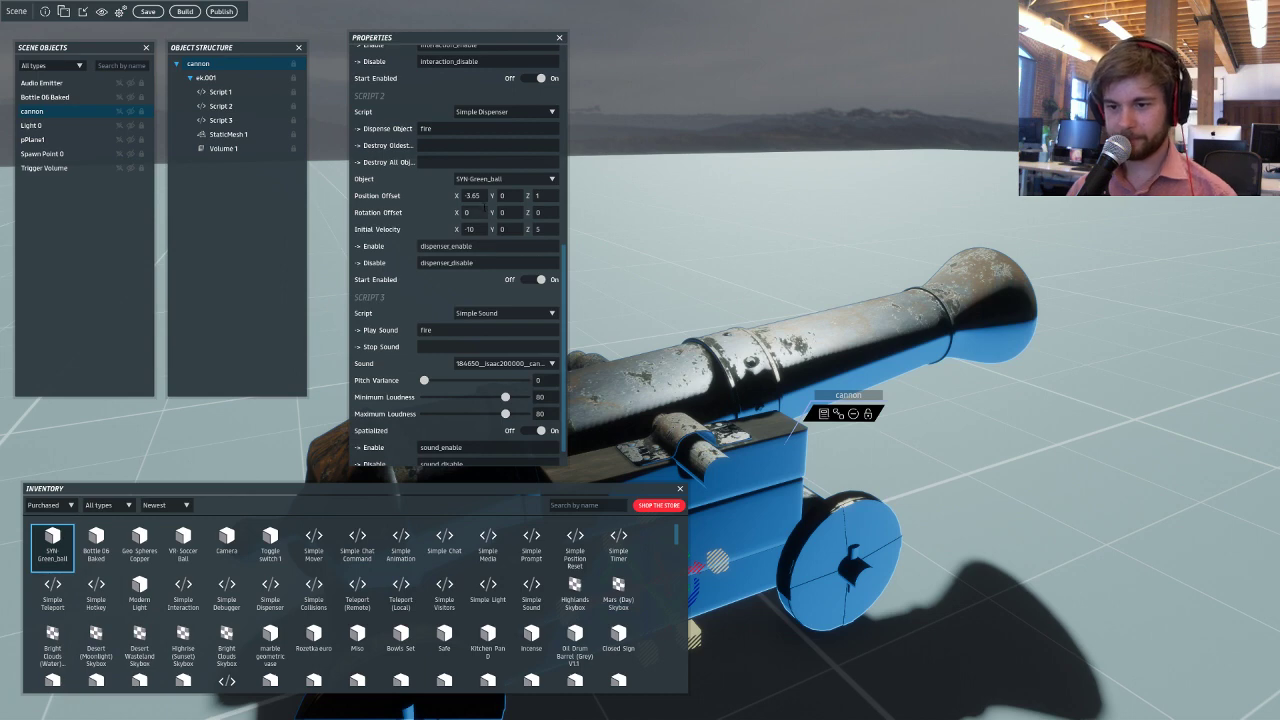
pyautogui.click(539, 212)
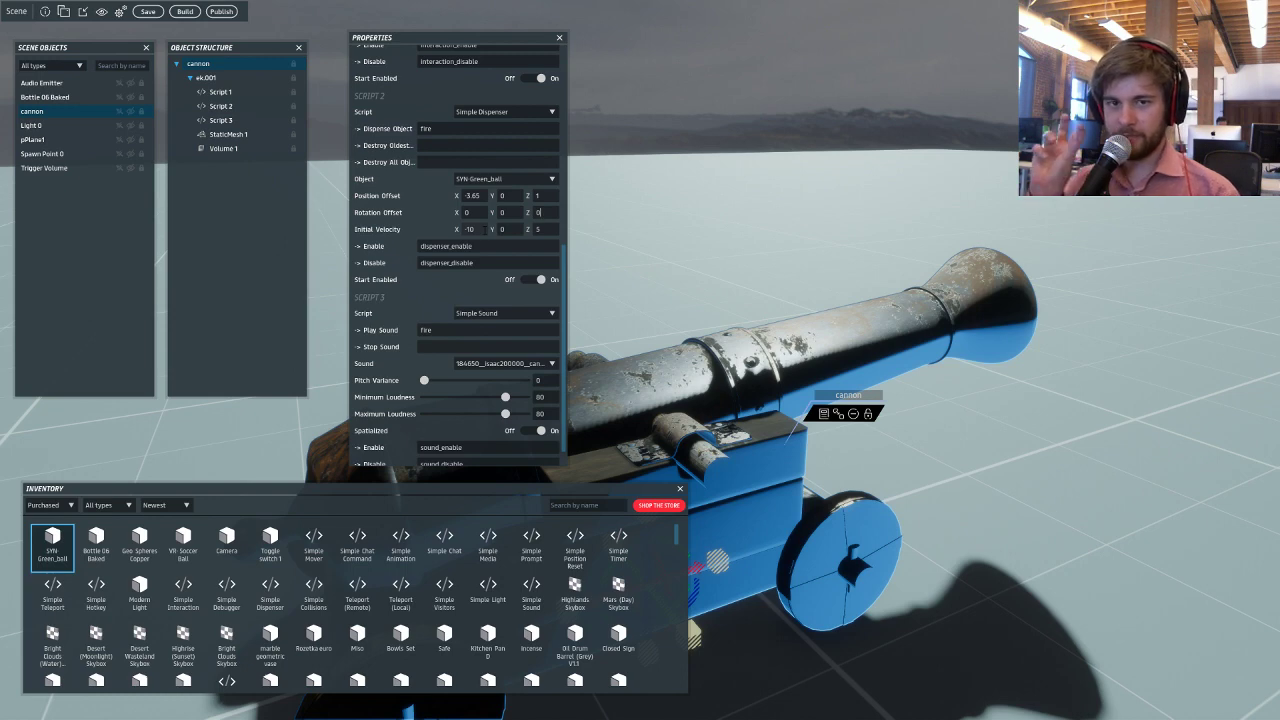
pyautogui.click(540, 212)
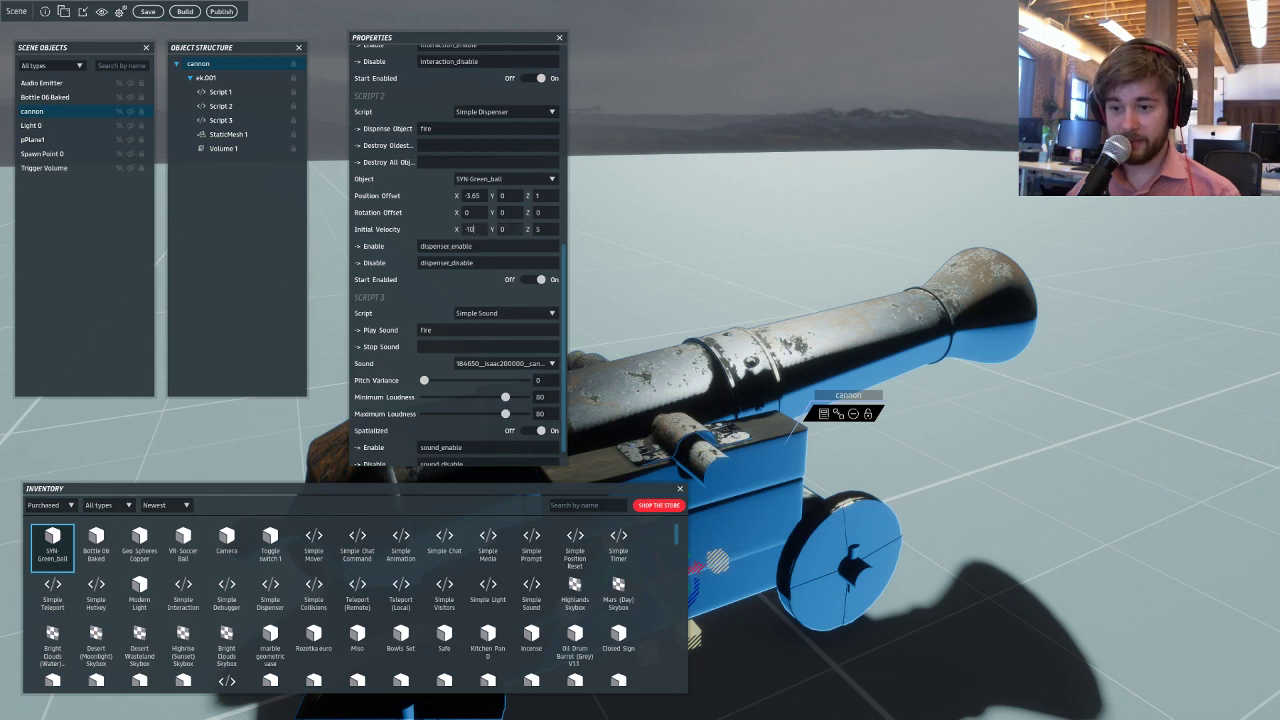
pyautogui.click(540, 229)
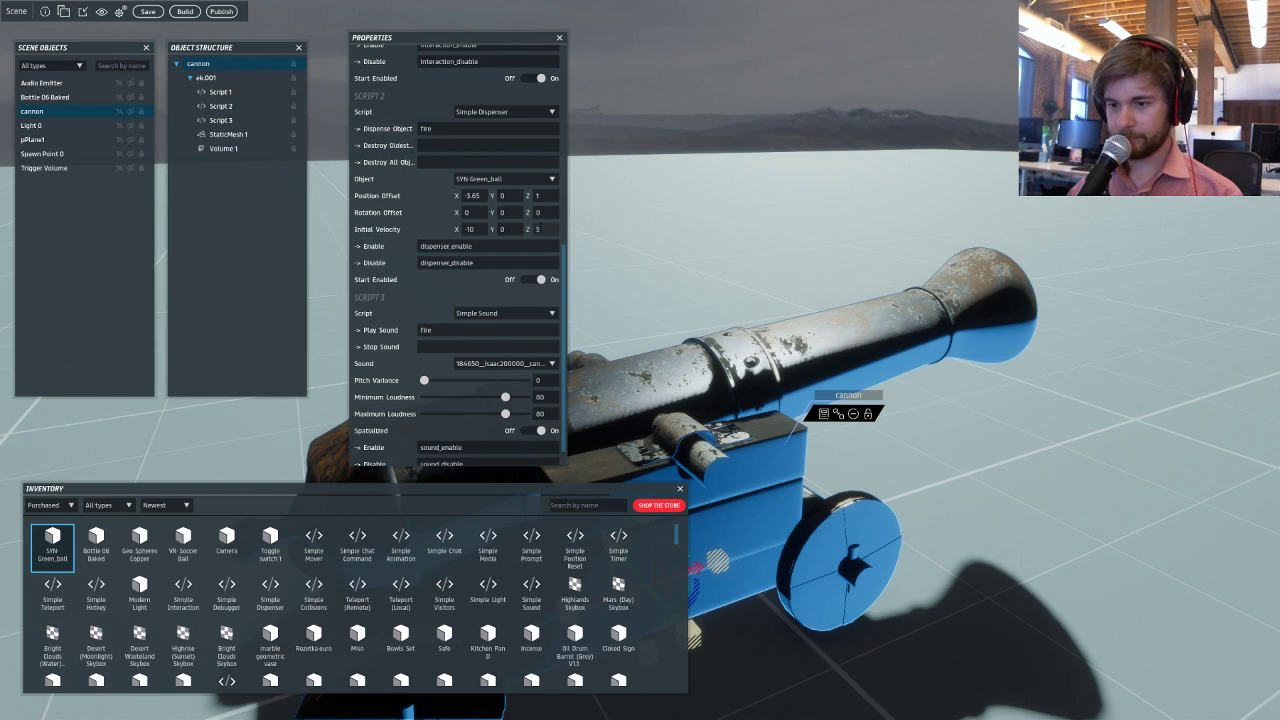
pyautogui.moveTo(732, 243); pyautogui.dragTo(823, 235, button='right')
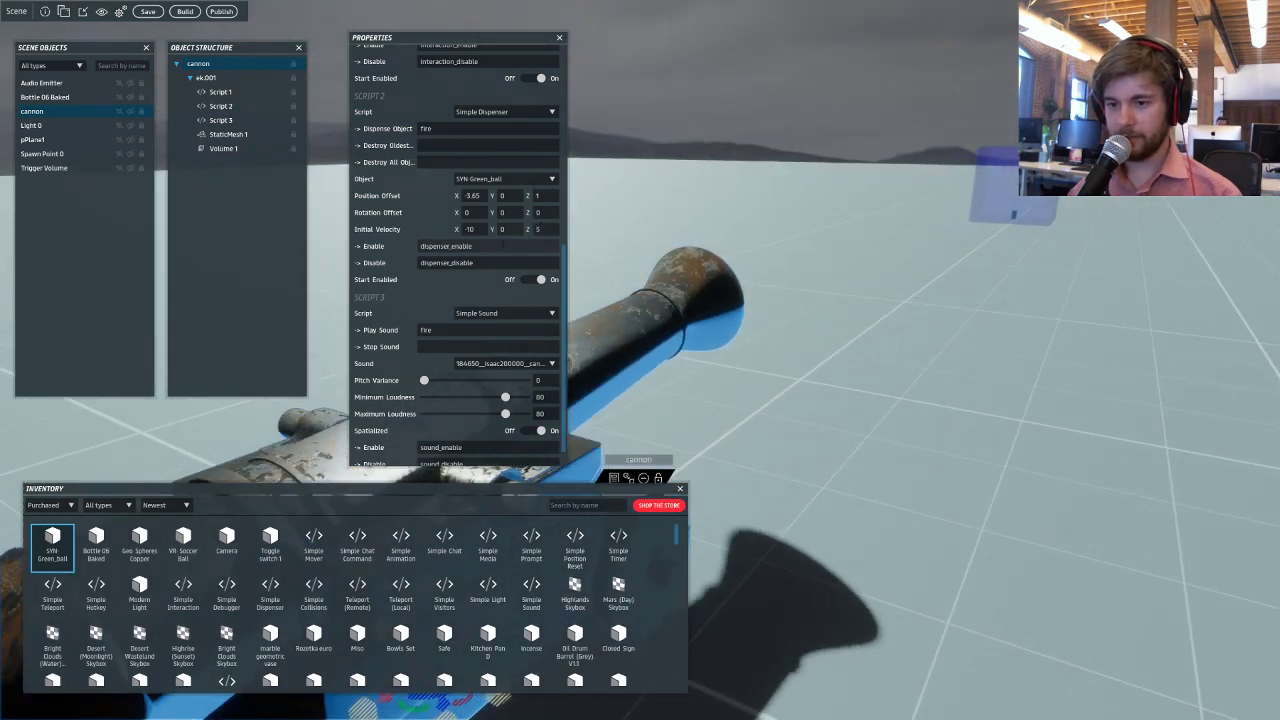
pyautogui.moveTo(612, 258); pyautogui.dragTo(587, 256, button='right')
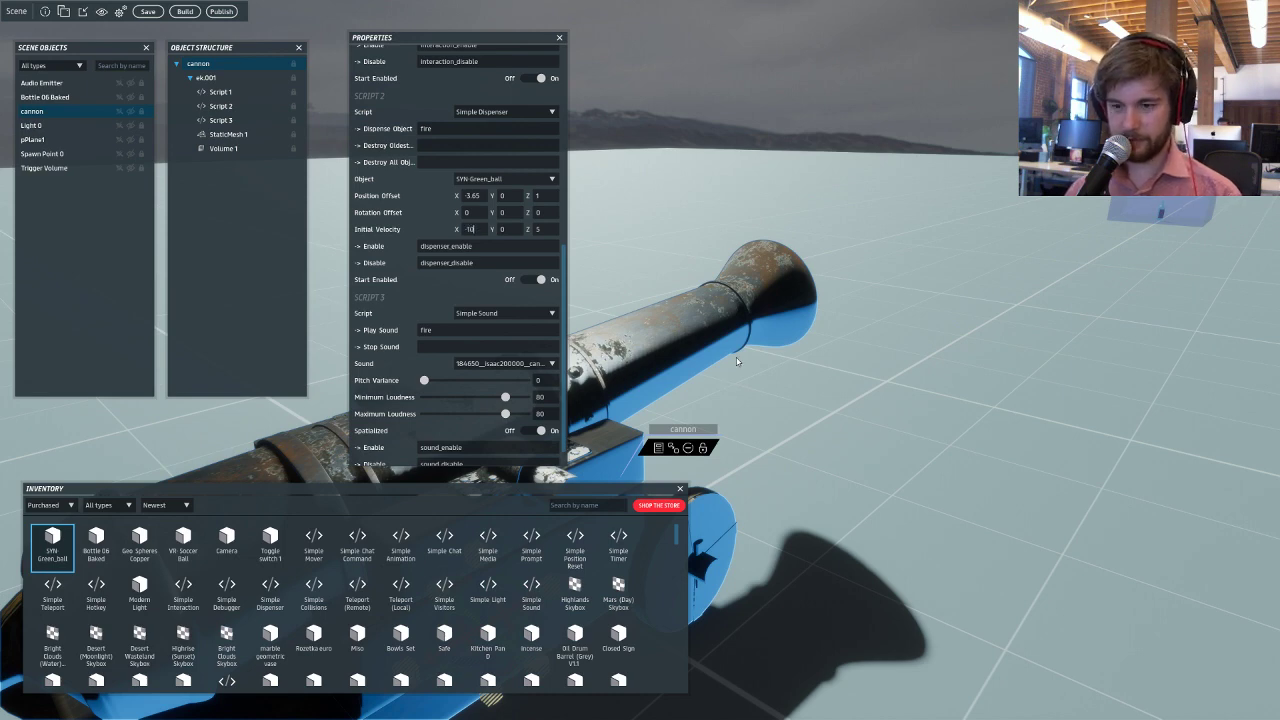
# Search the purchased inventory for "button".
pyautogui.click(952, 386)
pyautogui.moveTo(952, 386); pyautogui.dragTo(778, 452, button='right')
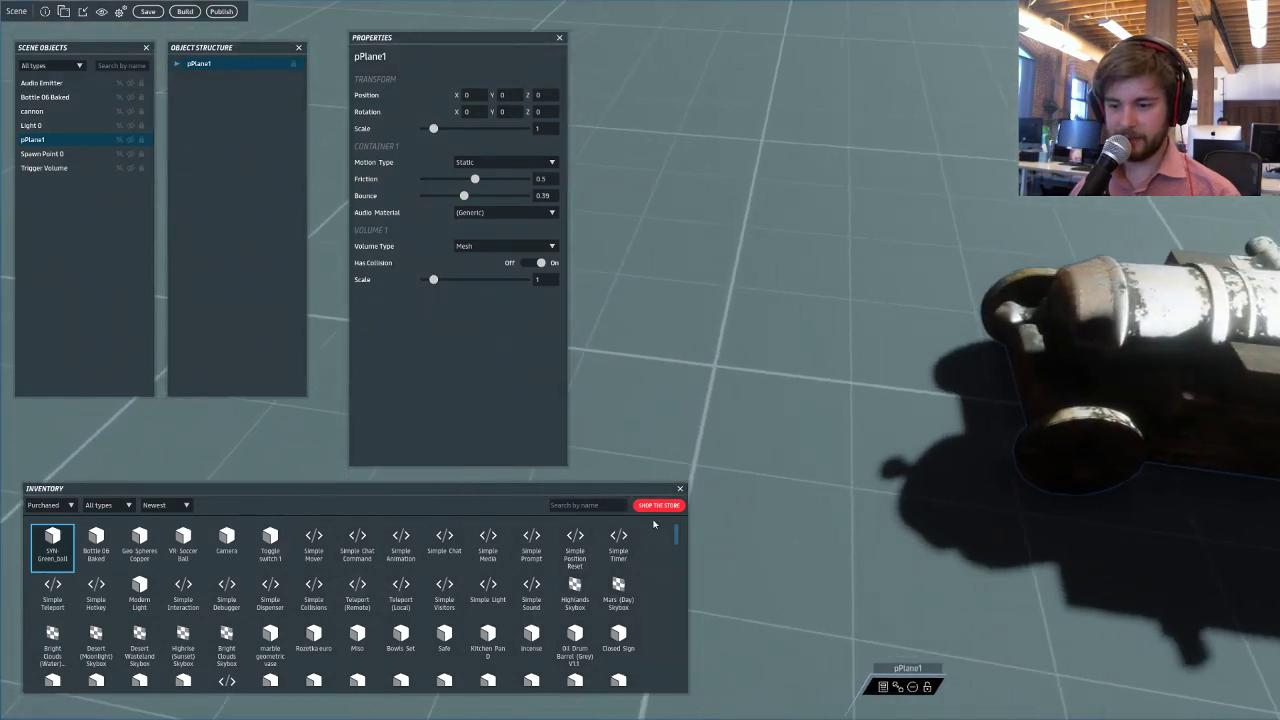
pyautogui.click(608, 508)
pyautogui.click(608, 506)
pyautogui.write('but')
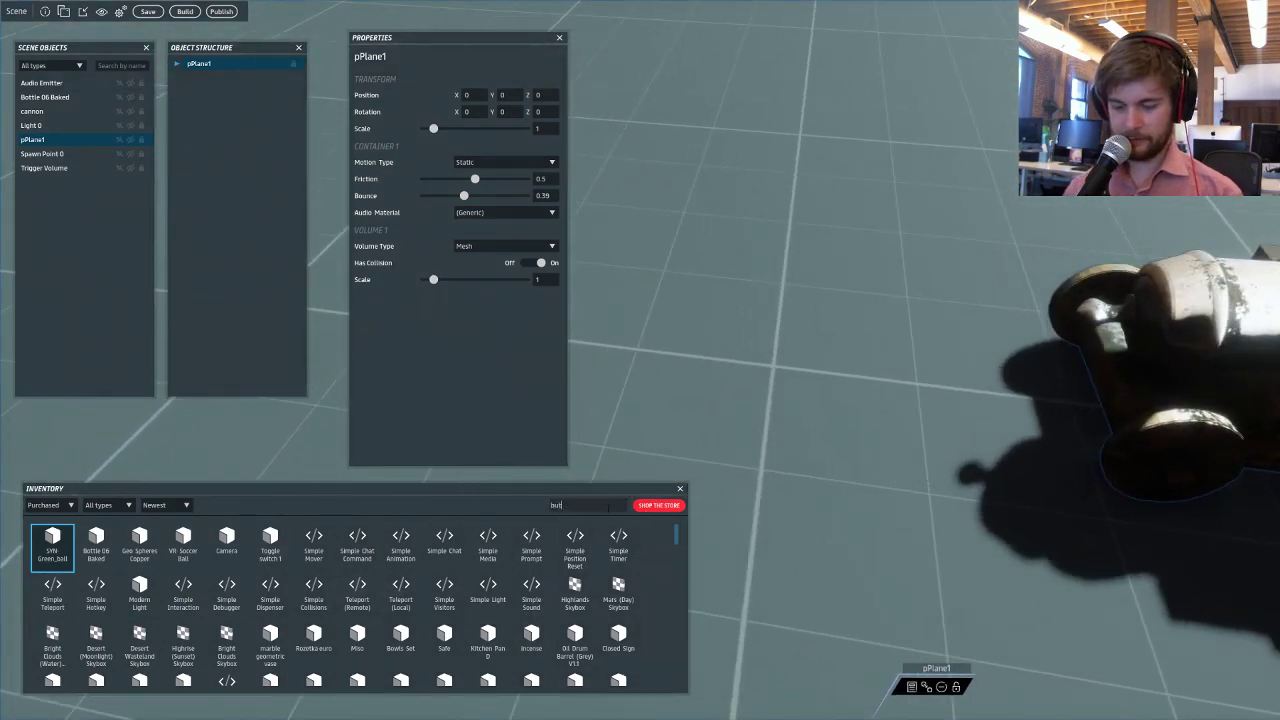
pyautogui.write('ton')
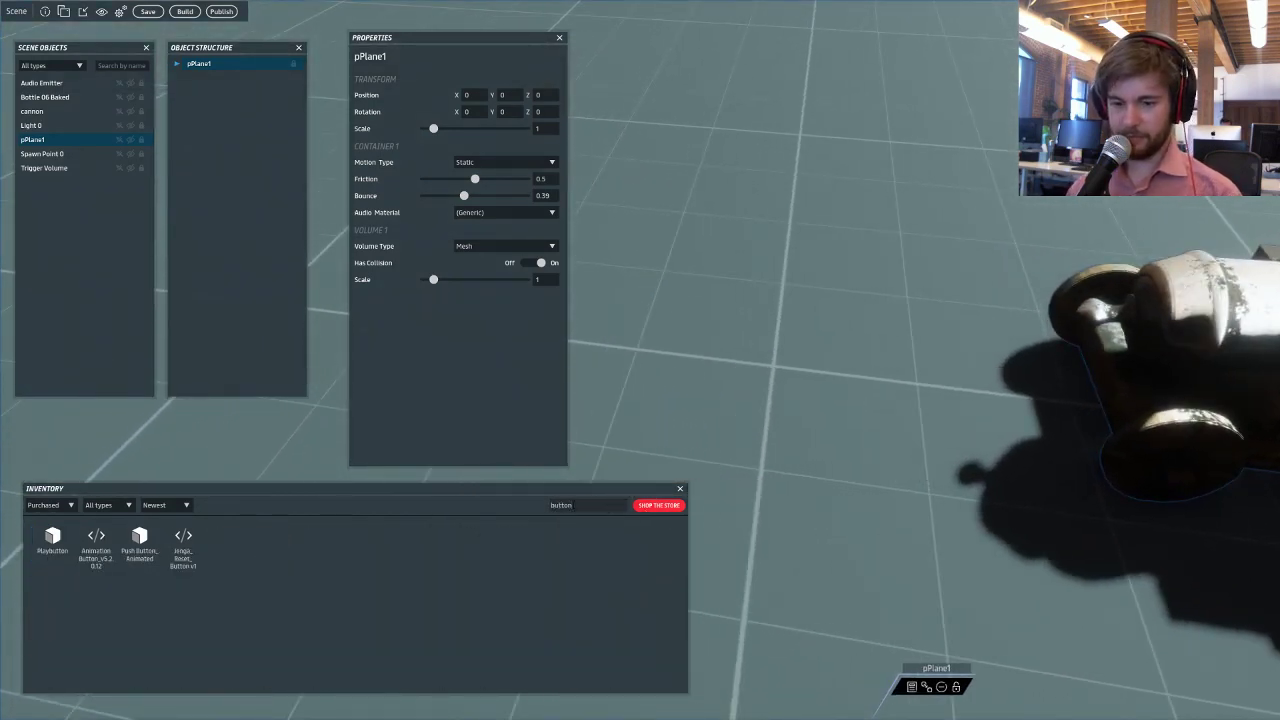
# Place the animated push button on the ground near the rear of the cannon and adjust its position.
pyautogui.moveTo(787, 302); pyautogui.dragTo(725, 384, button='right')
pyautogui.click(141, 544)
pyautogui.moveTo(141, 544); pyautogui.dragTo(609, 410)
pyautogui.moveTo(815, 264)
pyautogui.mouseDown(button='right')
pyautogui.moveTo(937, 237)
pyautogui.moveTo(825, 255)
pyautogui.mouseUp(button='right')
pyautogui.moveTo(822, 246); pyautogui.dragTo(866, 362)
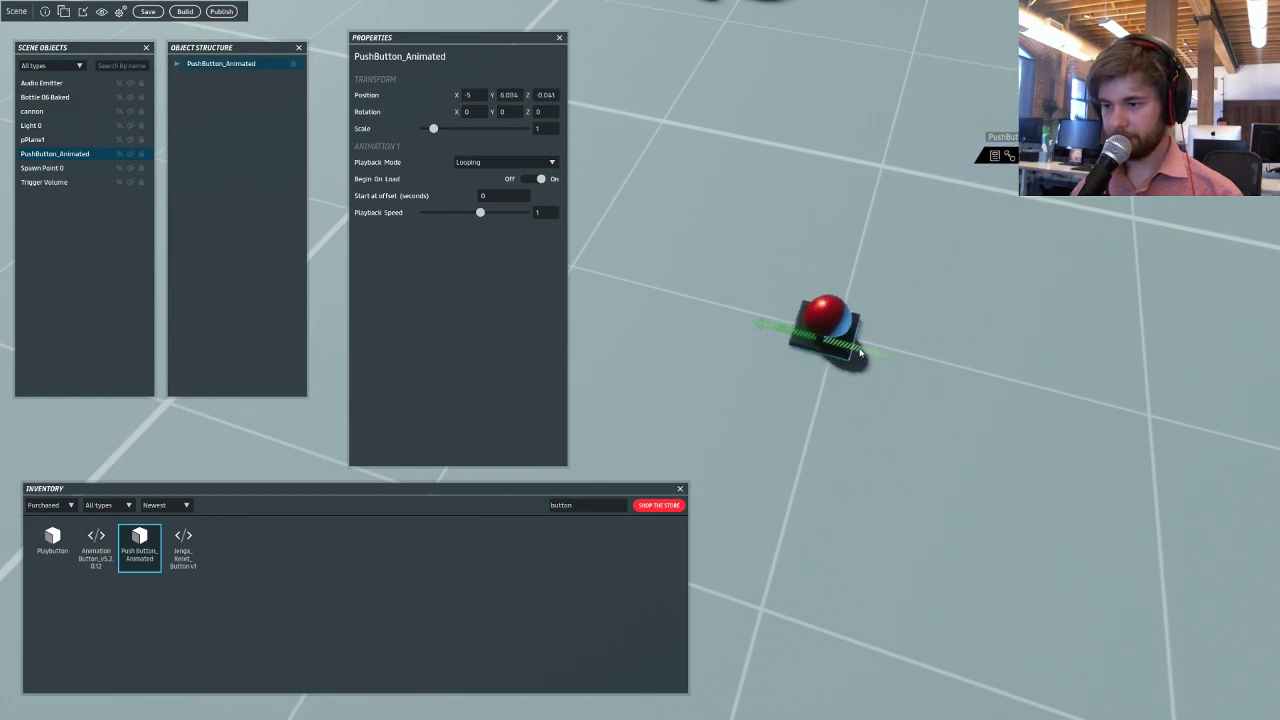
# Add a script to the push button and set it to Simple Interaction.
pyautogui.rightClick(75, 155)
pyautogui.moveTo(110, 251)
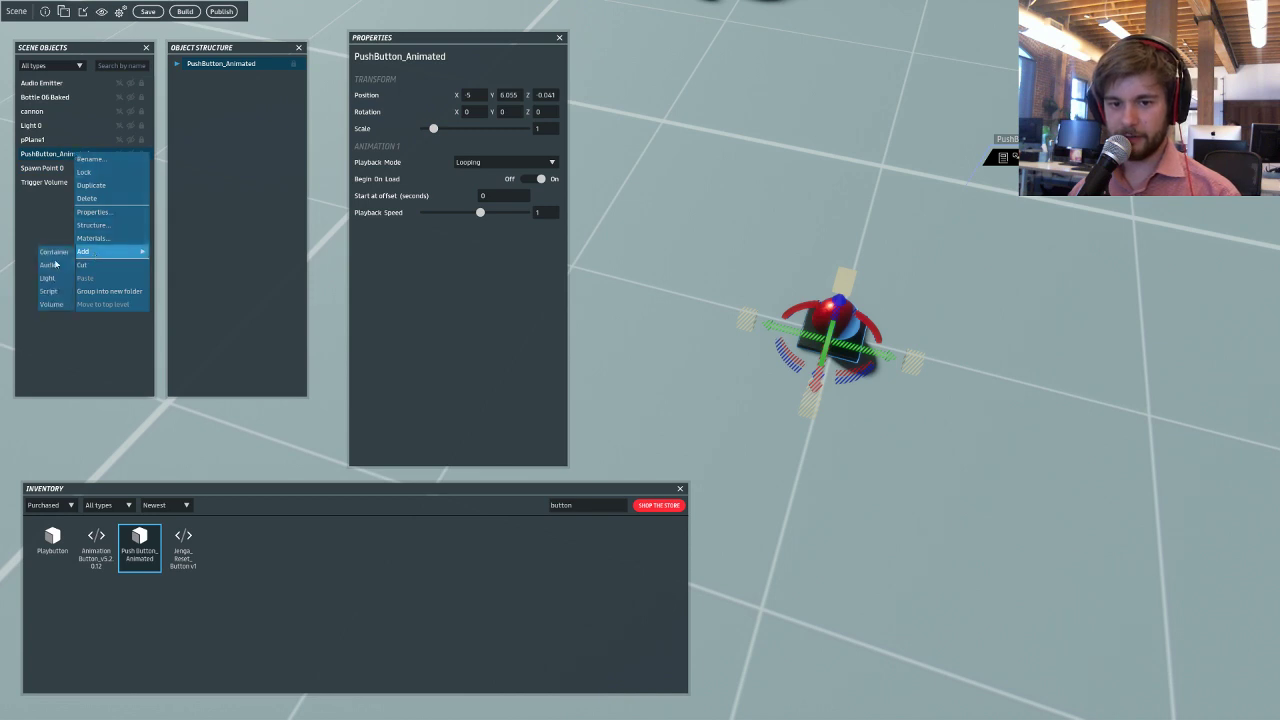
pyautogui.click(47, 290)
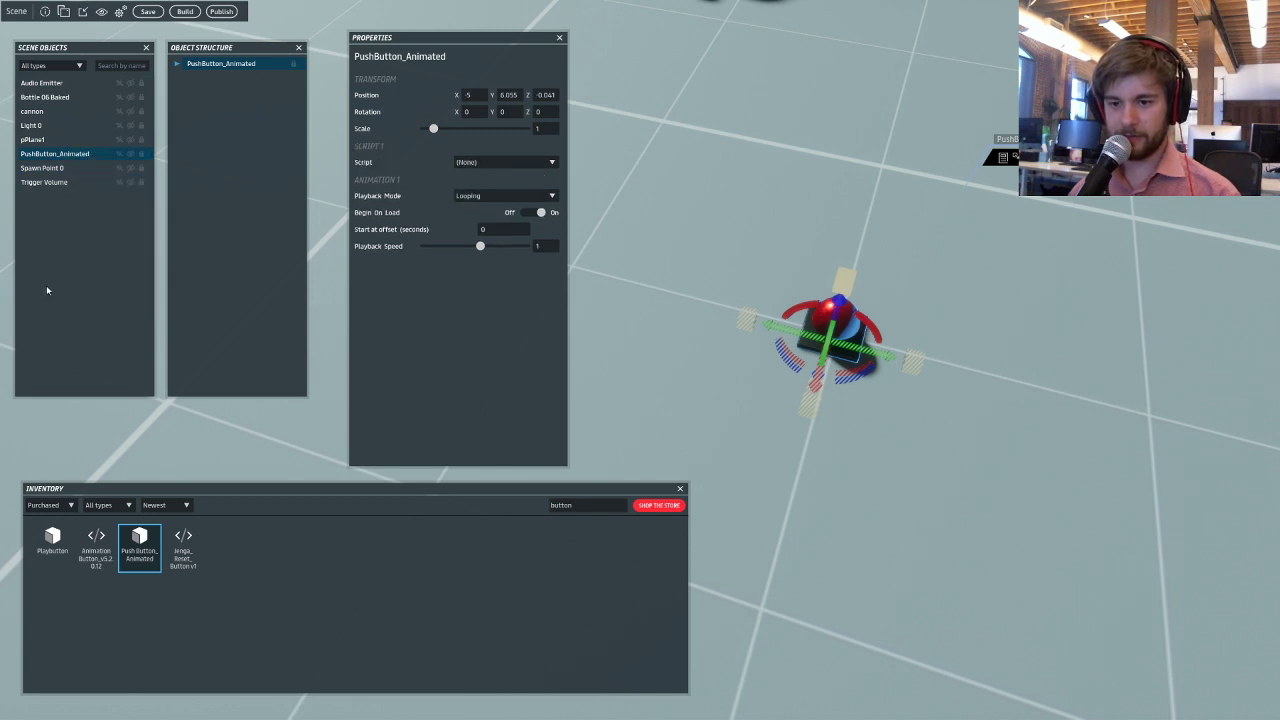
pyautogui.click(538, 162)
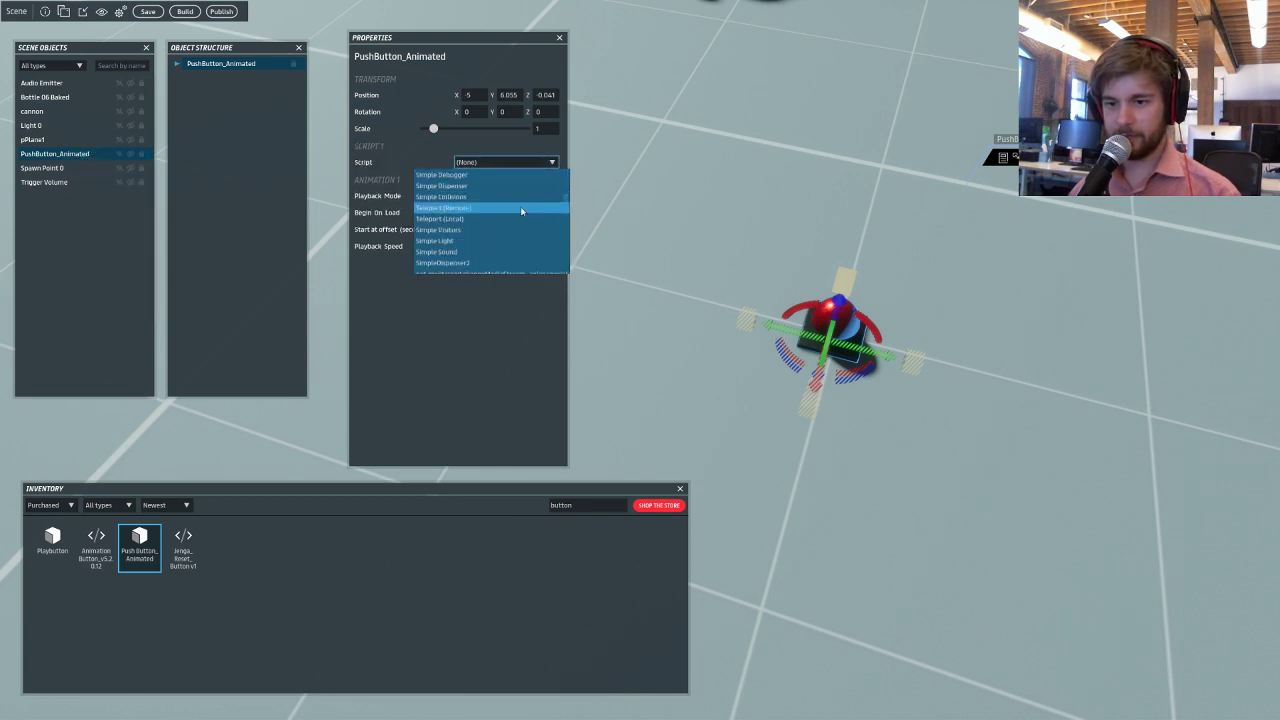
pyautogui.scroll(-3, 522, 208)
pyautogui.scroll(-6, 521, 212)
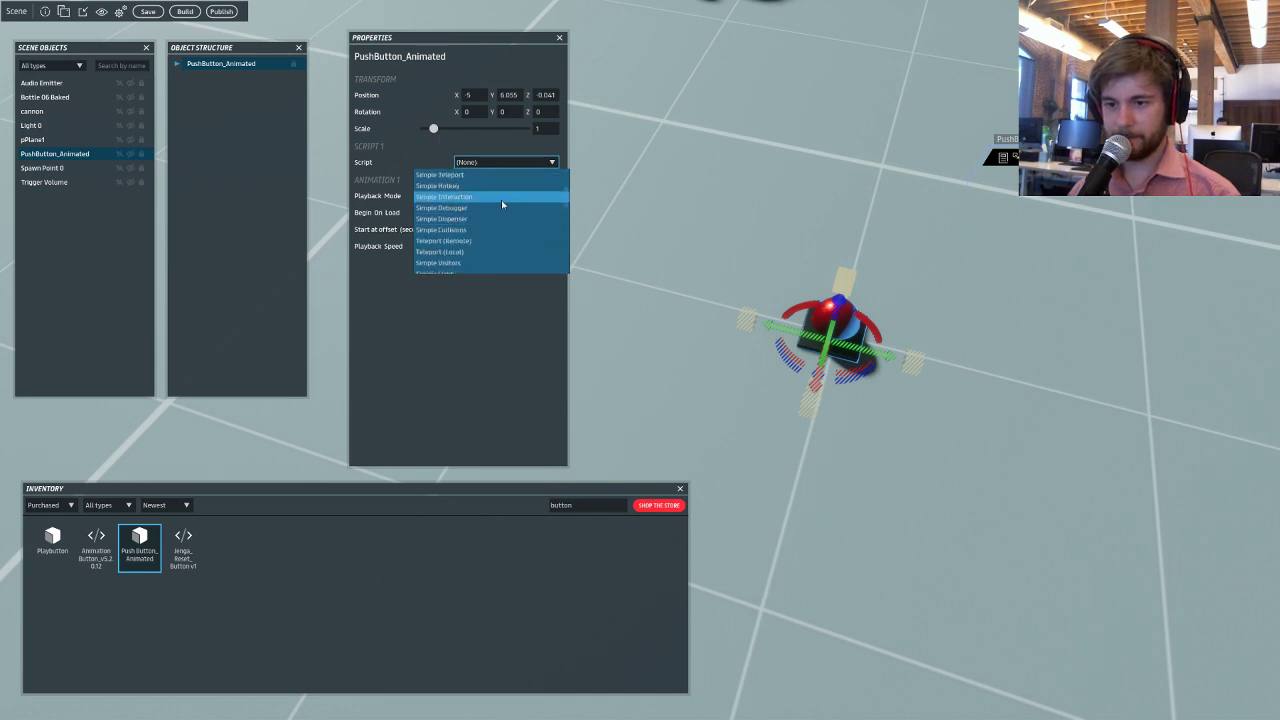
pyautogui.click(501, 200)
# Set the push button's first-click event to "reset".
pyautogui.press('Tab')
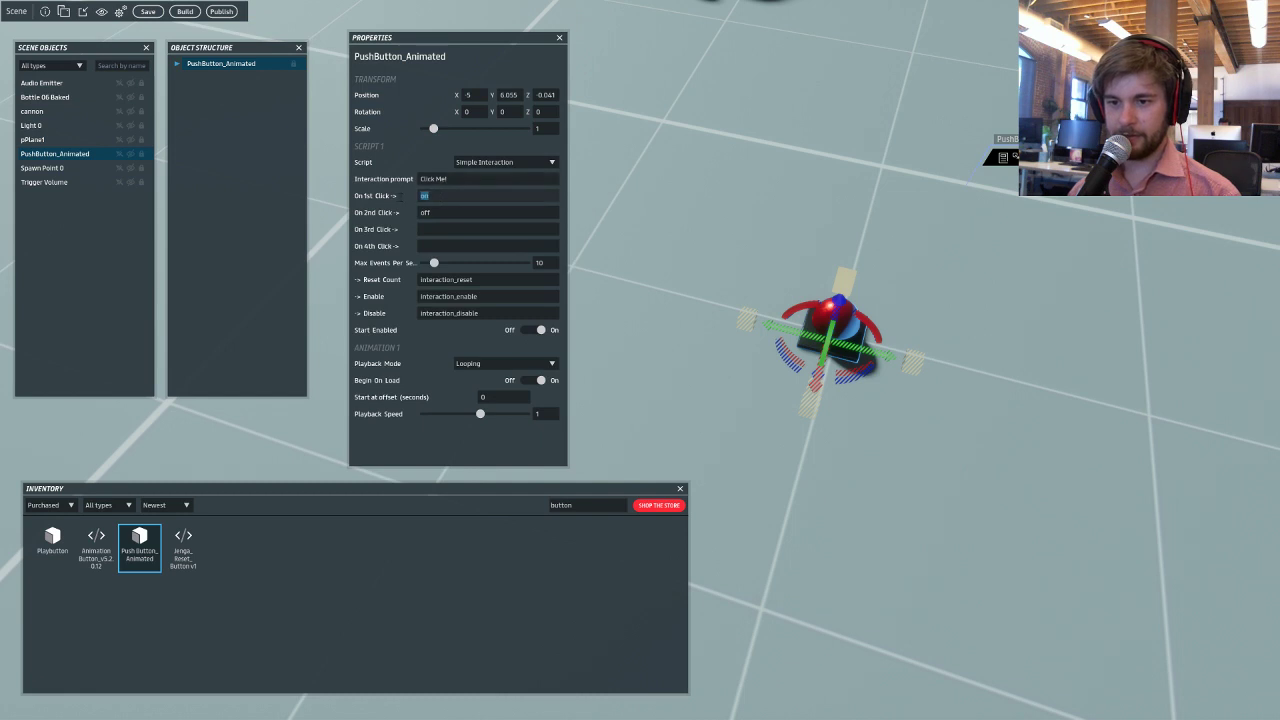
pyautogui.write('Bu')
pyautogui.press('BackSpace')
pyautogui.press('BackSpace')
pyautogui.write('reset')
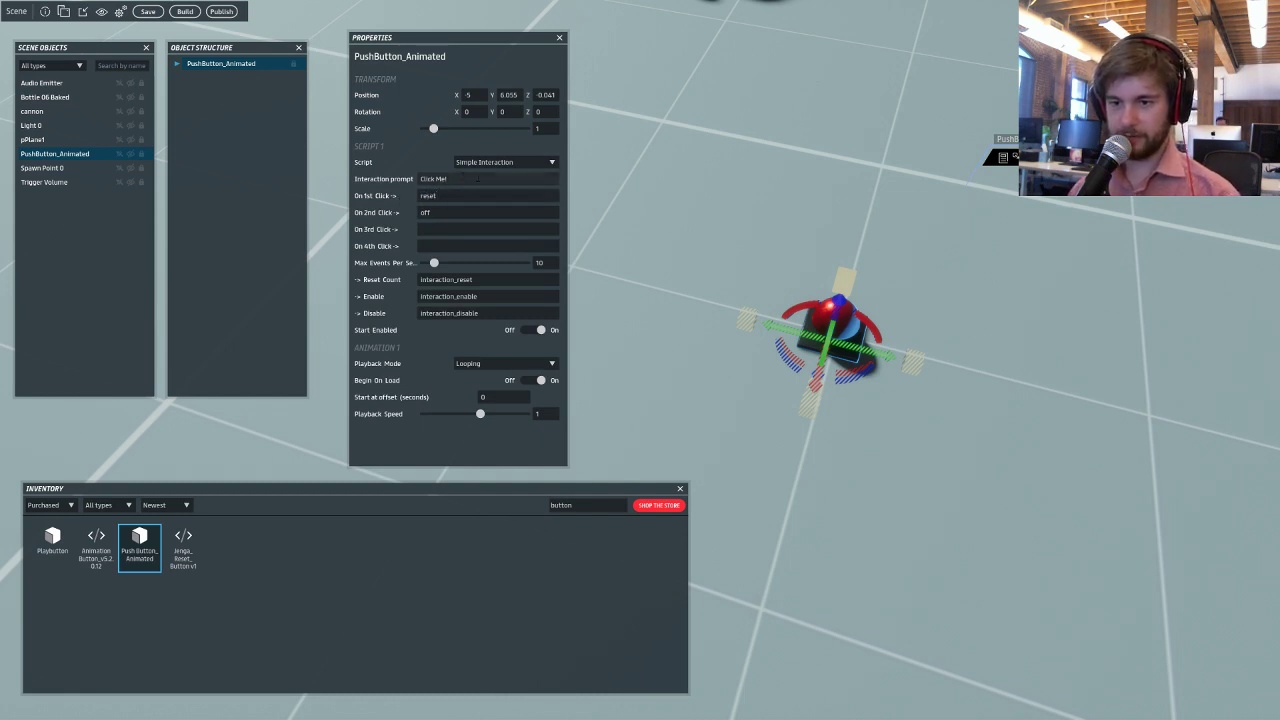
# Set the push button's interaction prompt to RESET and clear its second-click event.
pyautogui.moveTo(453, 180); pyautogui.dragTo(366, 190)
pyautogui.write('RES')
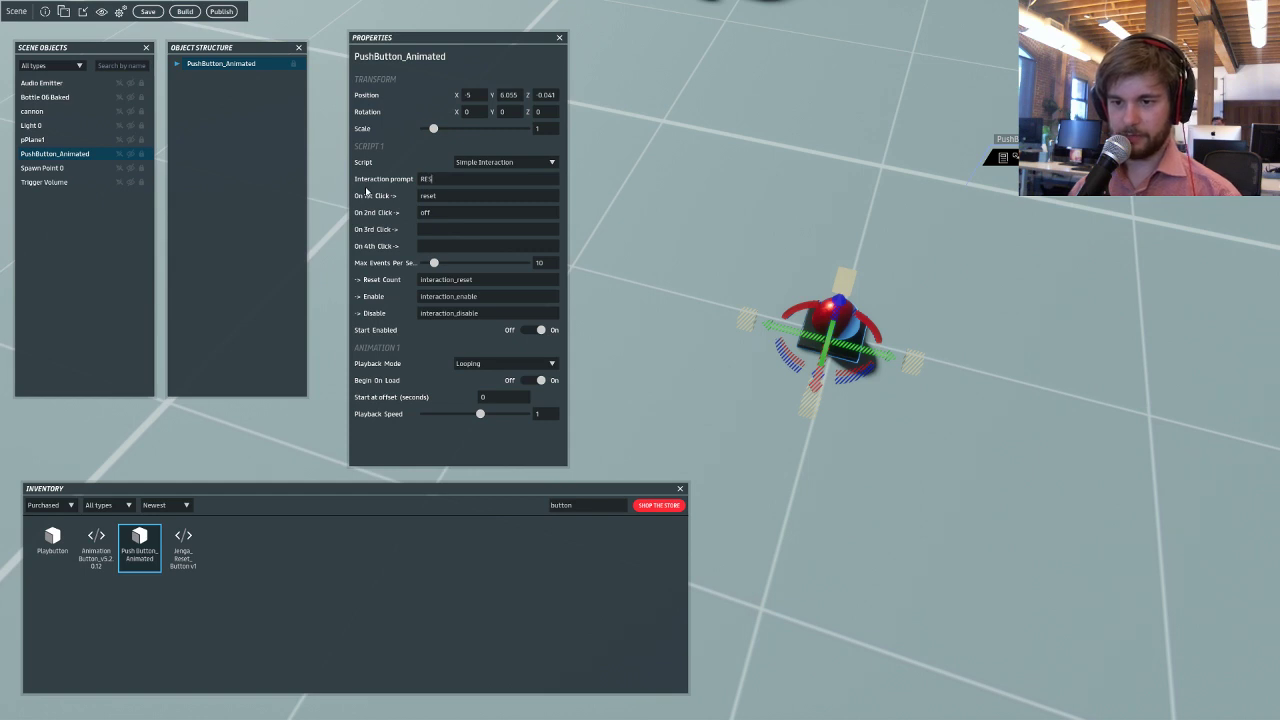
pyautogui.press('Tab')
pyautogui.press('Tab')
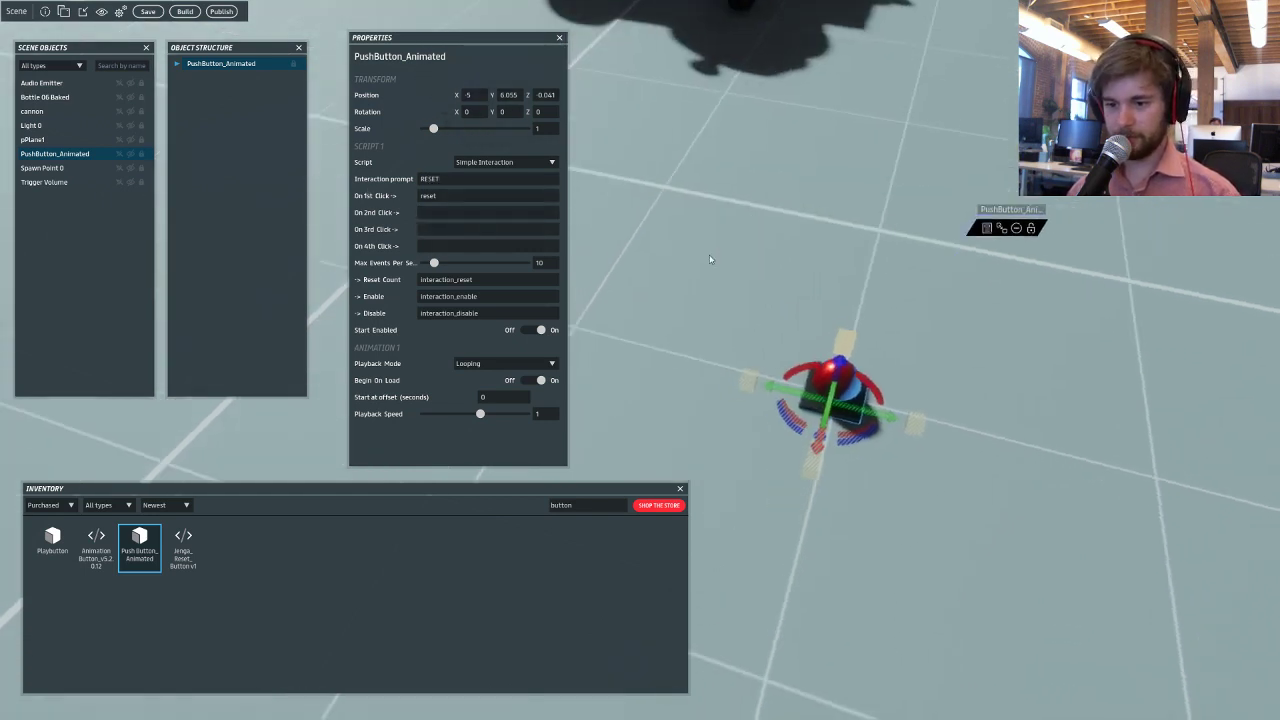
# Set the push button's animation playback mode to SinglePlay with Begin On Load off.
pyautogui.click(497, 366)
pyautogui.click(496, 376)
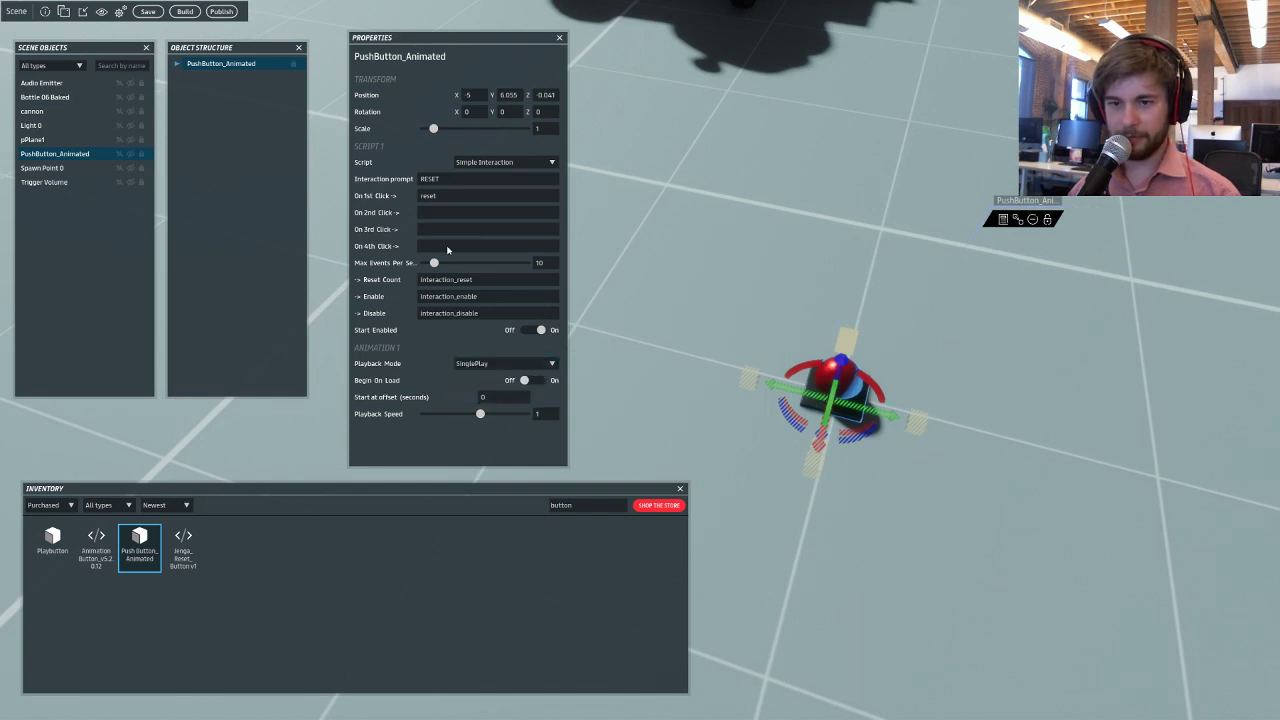
# Add a second script to the push button, a Simple Animation whose Play event is "reset".
pyautogui.rightClick(229, 64)
pyautogui.moveTo(250, 120)
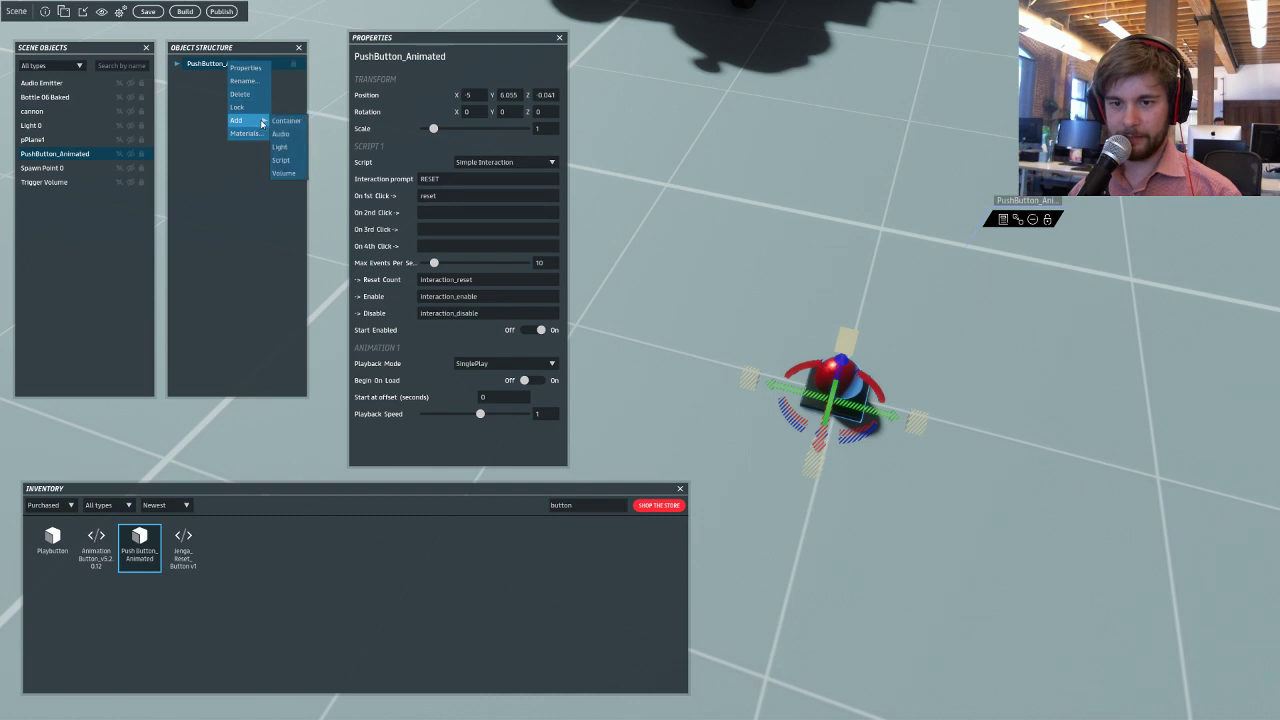
pyautogui.click(285, 160)
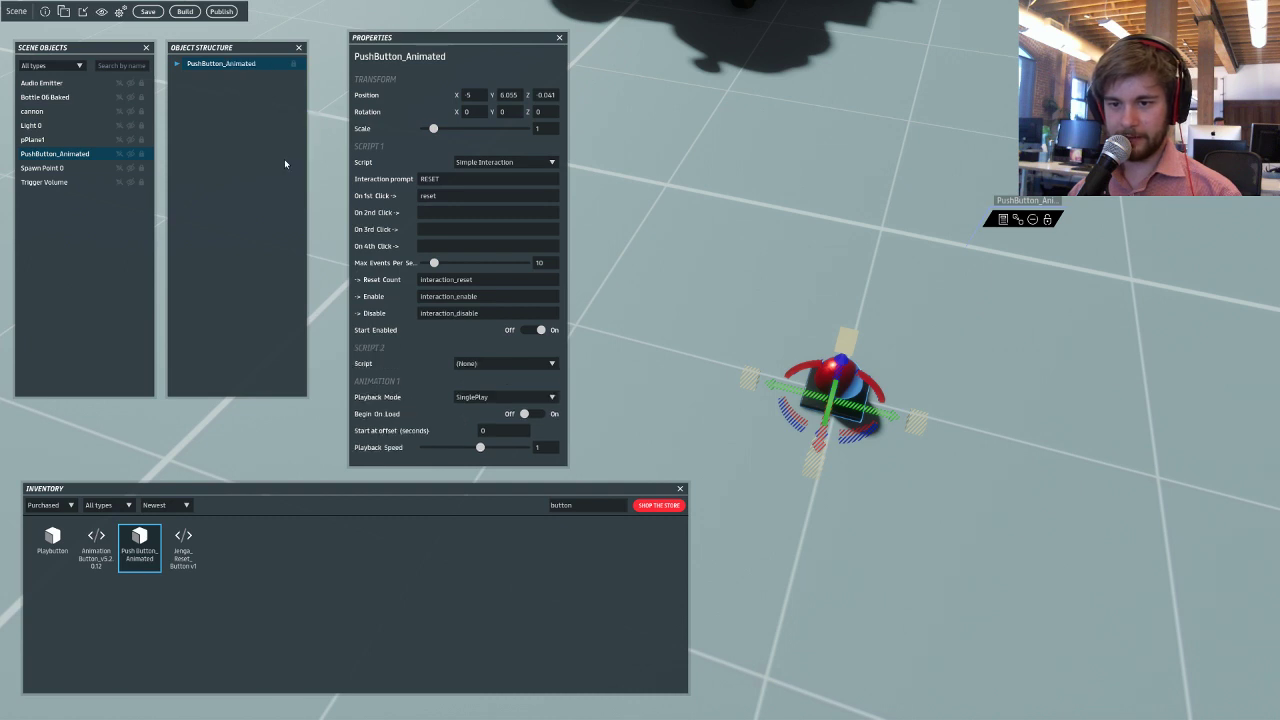
pyautogui.click(488, 364)
pyautogui.click(465, 290)
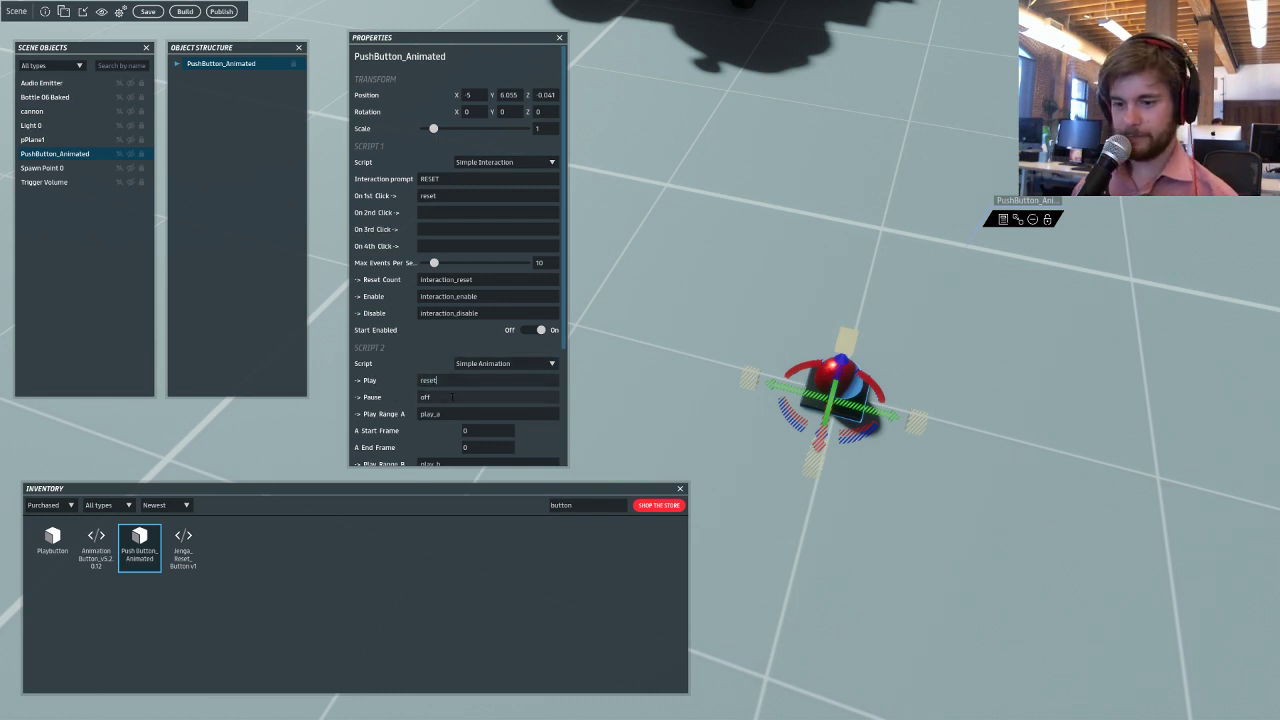
# Clear the Pause and Play Range A events of the push button's Simple Animation script.
pyautogui.press('BackSpace')
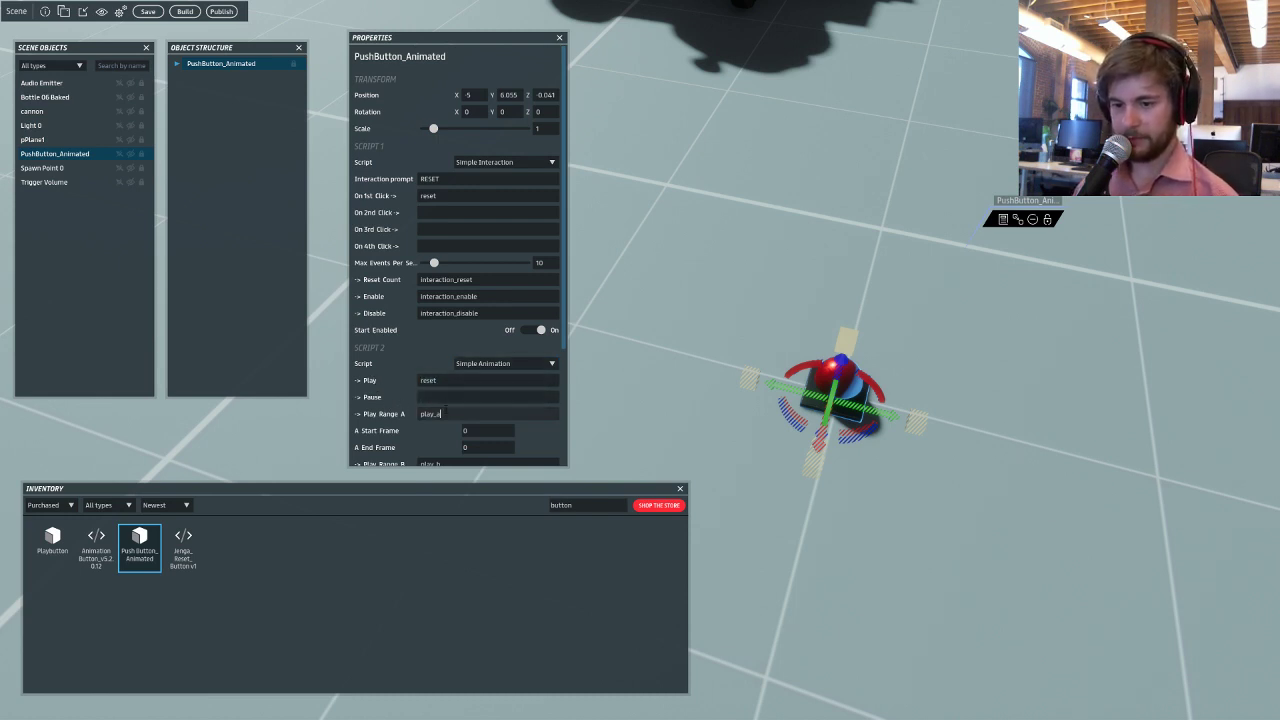
pyautogui.doubleClick(440, 414)
pyautogui.press('BackSpace')
pyautogui.scroll(-1, 477, 388)
pyautogui.scroll(-1, 545, 431)
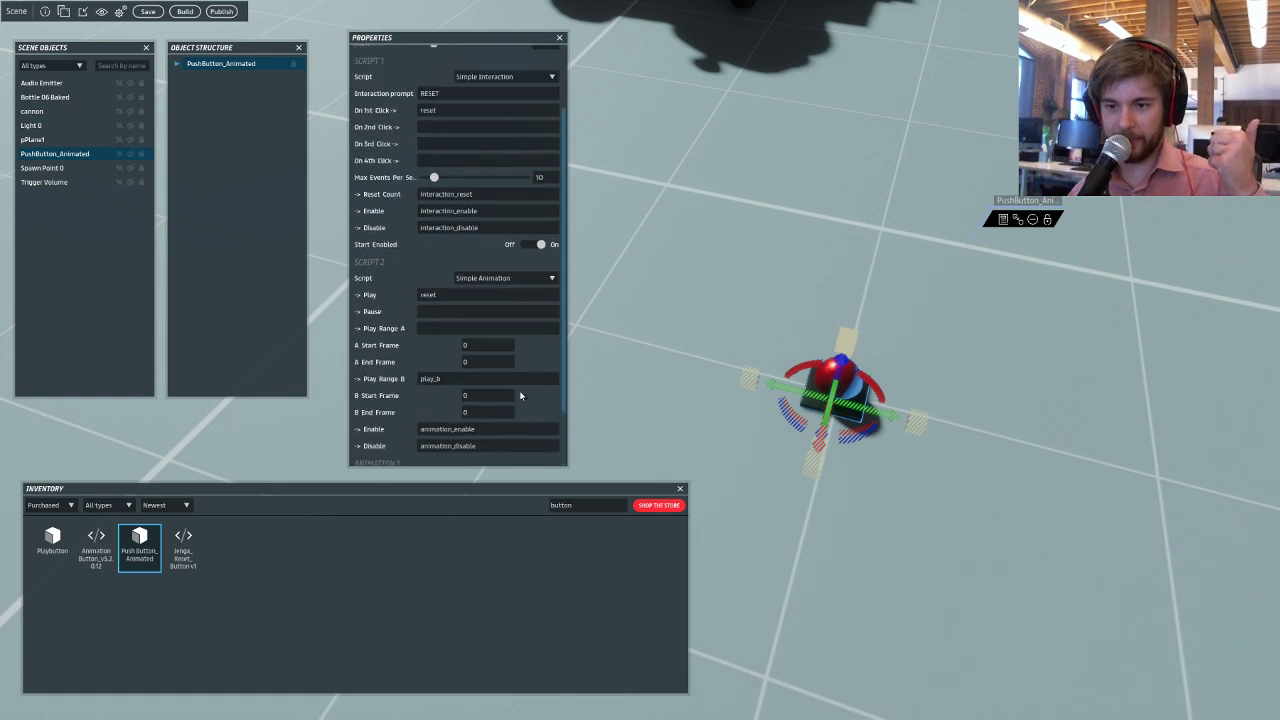
pyautogui.scroll(1, 540, 427)
pyautogui.scroll(1, 501, 287)
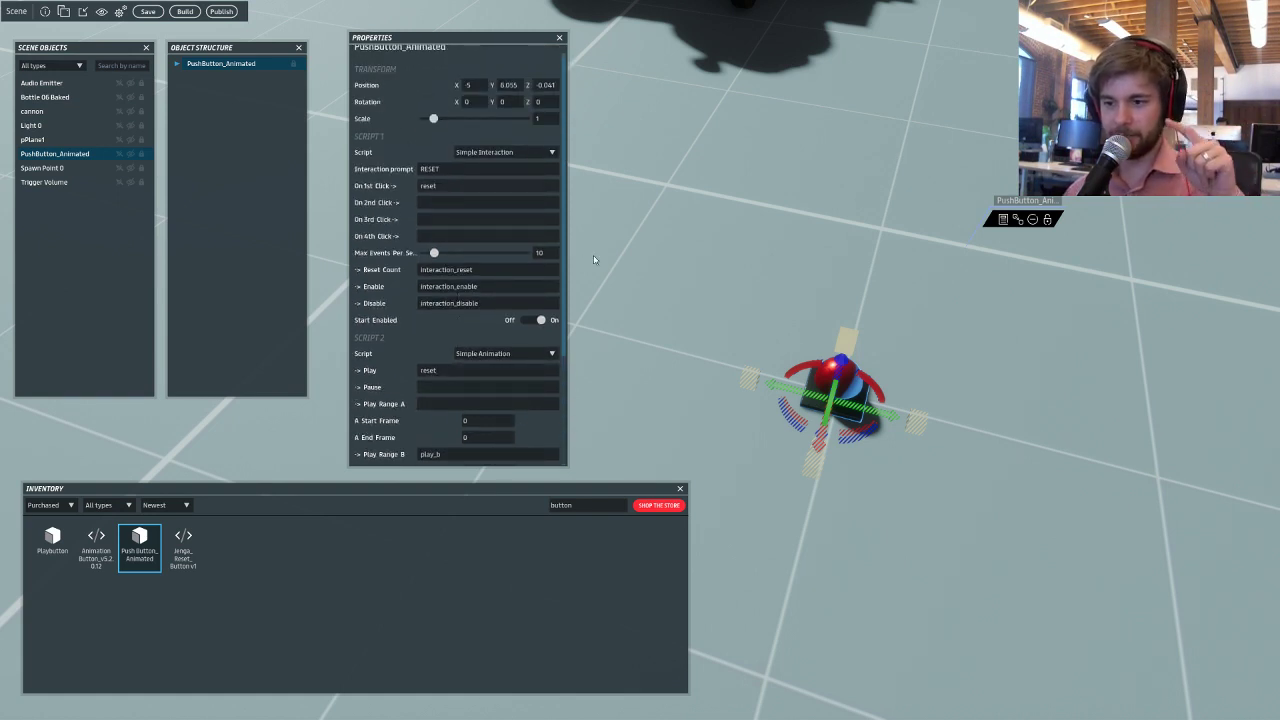
# Set both the minimum and maximum loudness of the cannon's Simple Sound script to 100.
pyautogui.moveTo(696, 238)
pyautogui.mouseDown(button='right')
pyautogui.moveTo(746, 190)
pyautogui.moveTo(692, 240)
pyautogui.mouseUp(button='right')
pyautogui.scroll(-1, 448, 302)
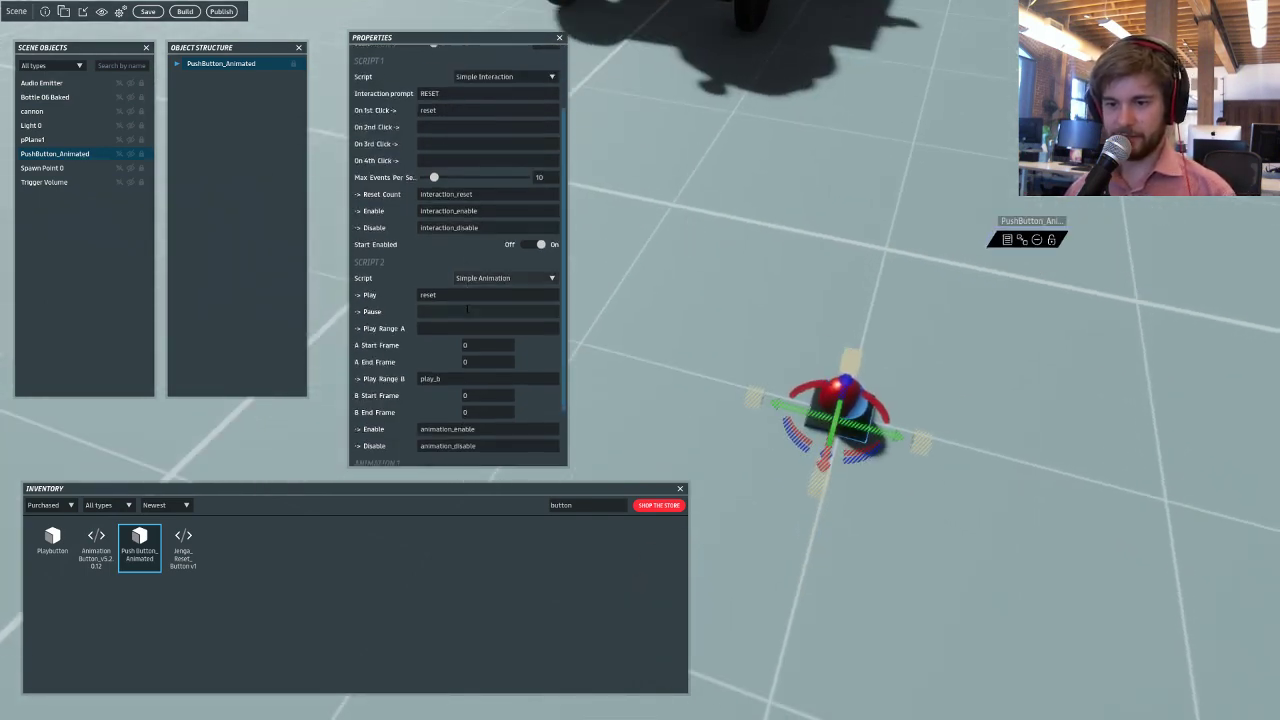
pyautogui.moveTo(663, 281); pyautogui.dragTo(688, 222, button='right')
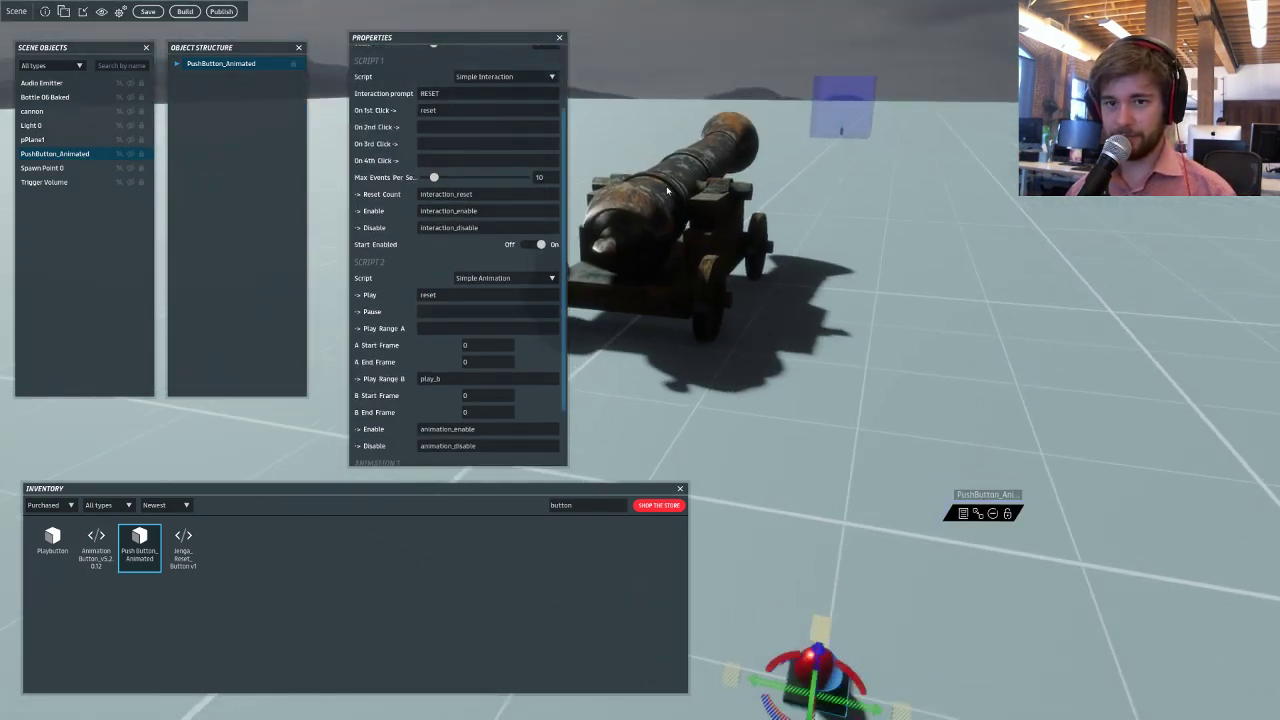
pyautogui.click(668, 190)
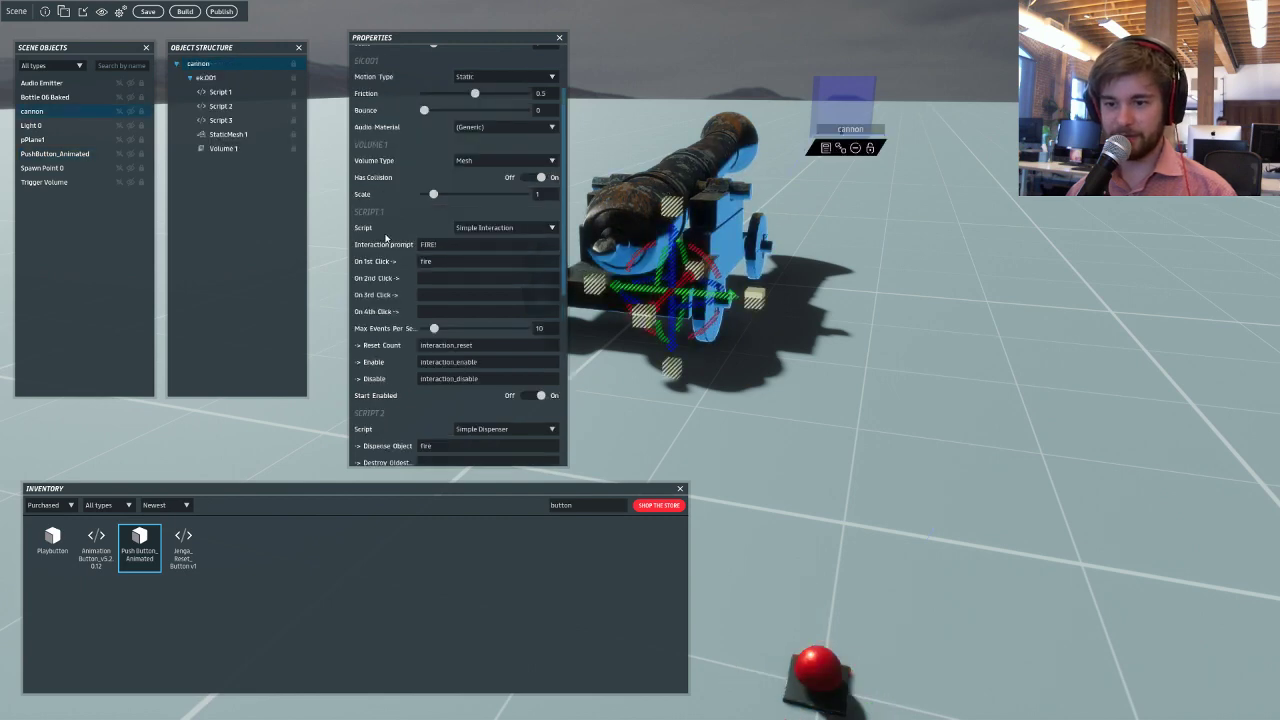
pyautogui.scroll(-1, 457, 244)
pyautogui.scroll(-3, 457, 244)
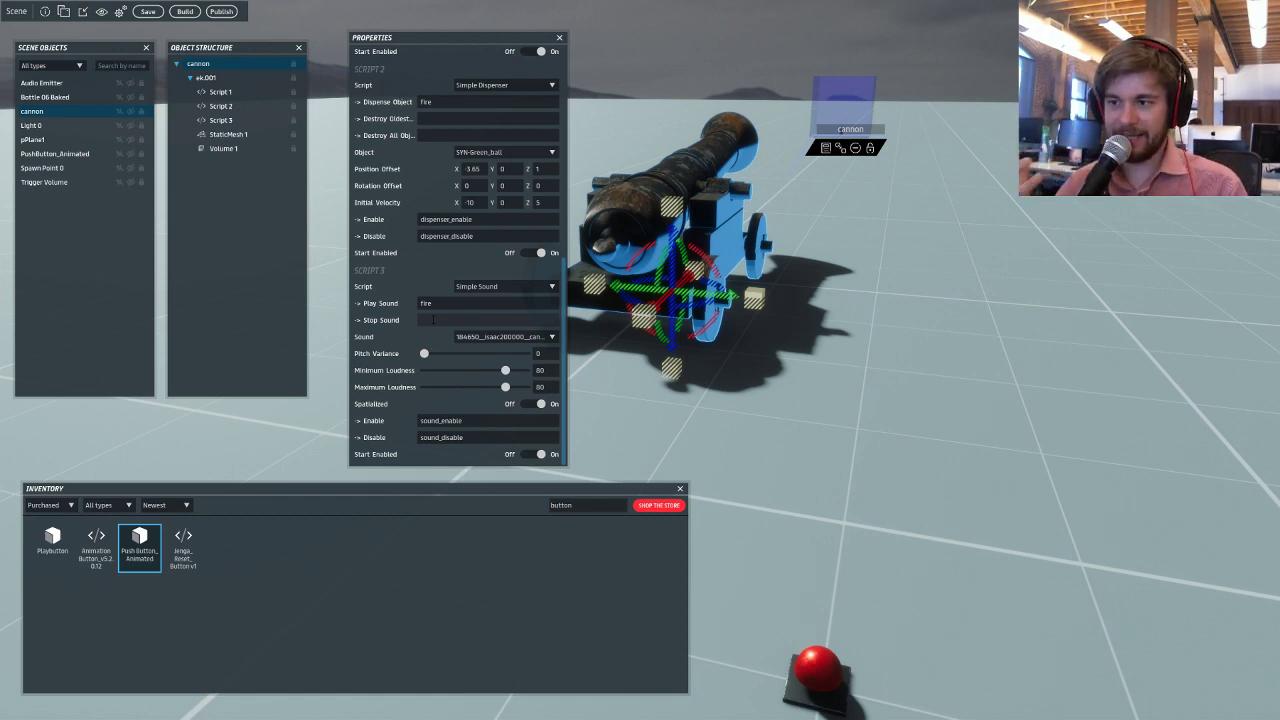
pyautogui.moveTo(702, 315); pyautogui.dragTo(760, 270, button='right')
pyautogui.scroll(-2, 747, 271)
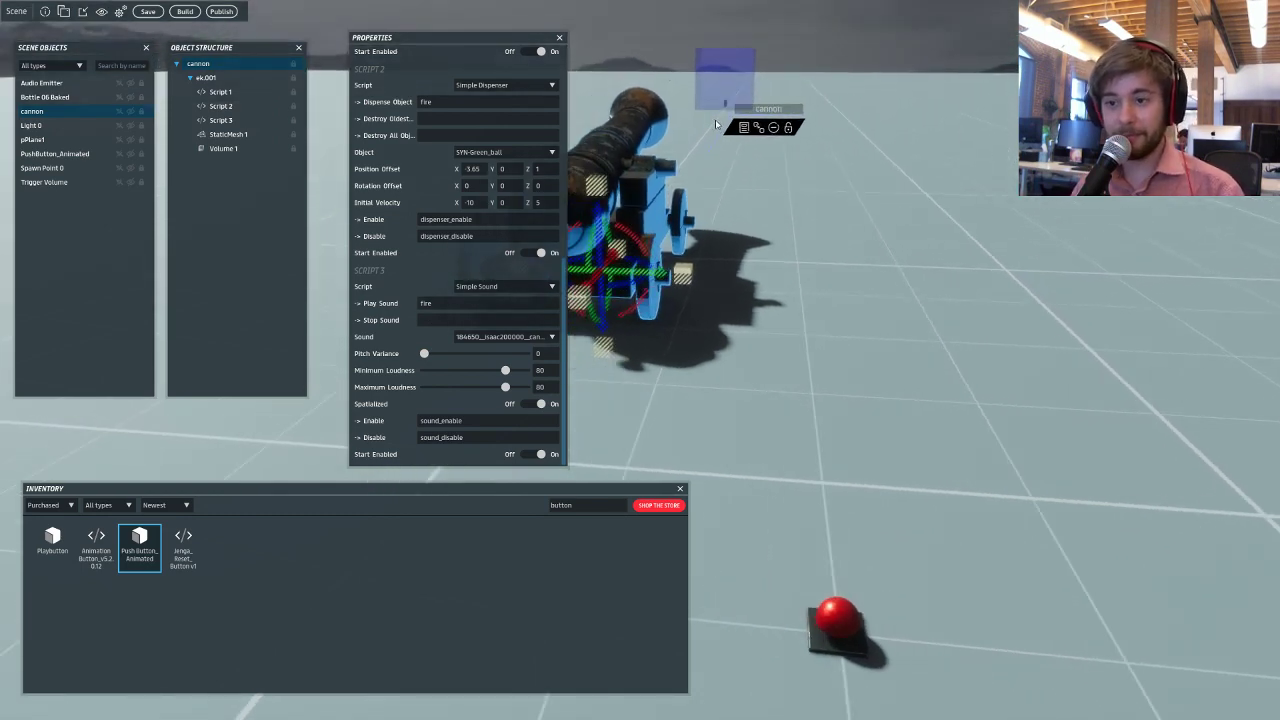
pyautogui.scroll(2, 738, 152)
pyautogui.moveTo(738, 152); pyautogui.dragTo(620, 341, button='right')
pyautogui.moveTo(506, 371); pyautogui.dragTo(527, 387)
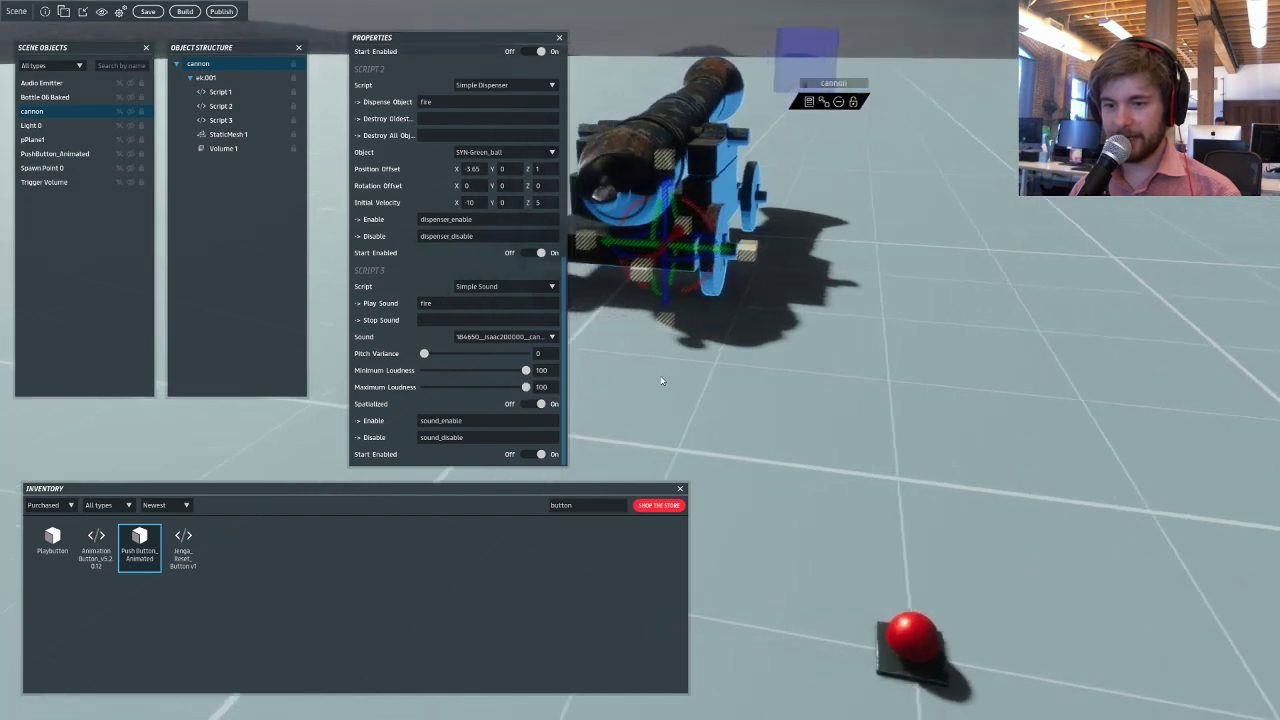
# Add a third script to the push button and make it a Simple Sound.
pyautogui.scroll(-3, 690, 172)
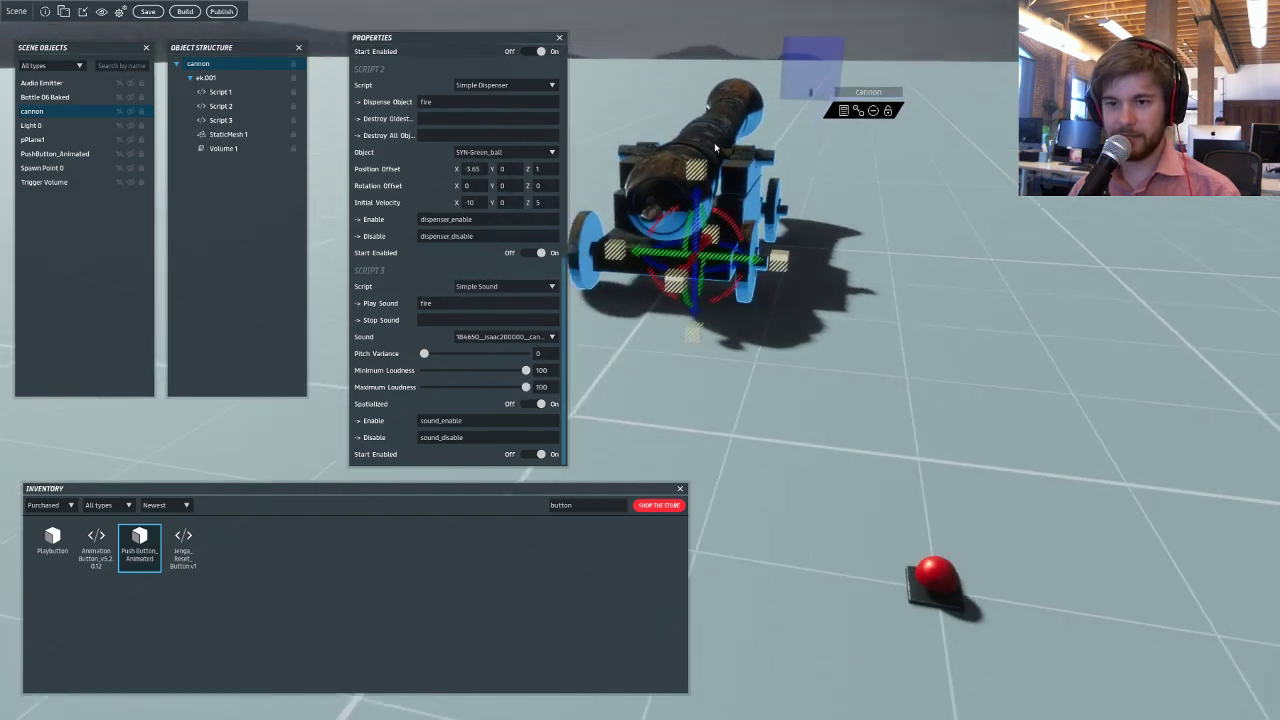
pyautogui.moveTo(717, 149); pyautogui.dragTo(676, 172, button='right')
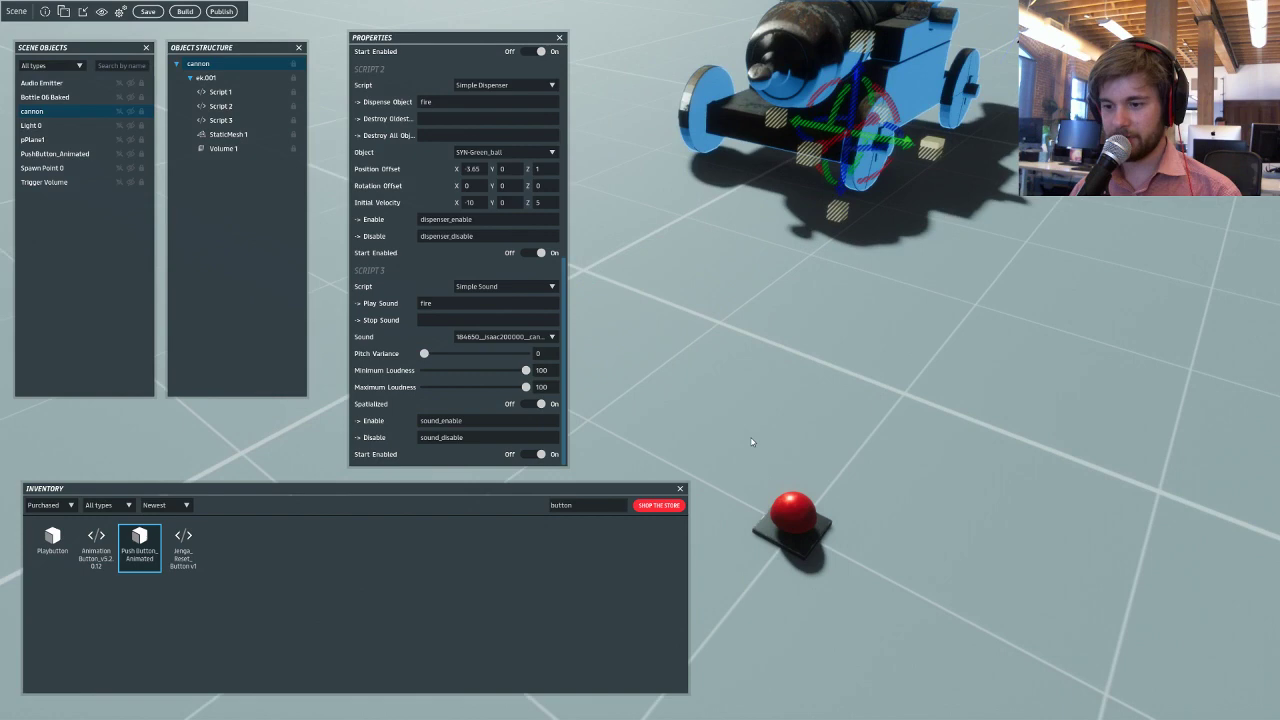
pyautogui.click(793, 507)
pyautogui.moveTo(711, 361); pyautogui.dragTo(656, 385, button='right')
pyautogui.scroll(3, 757, 431)
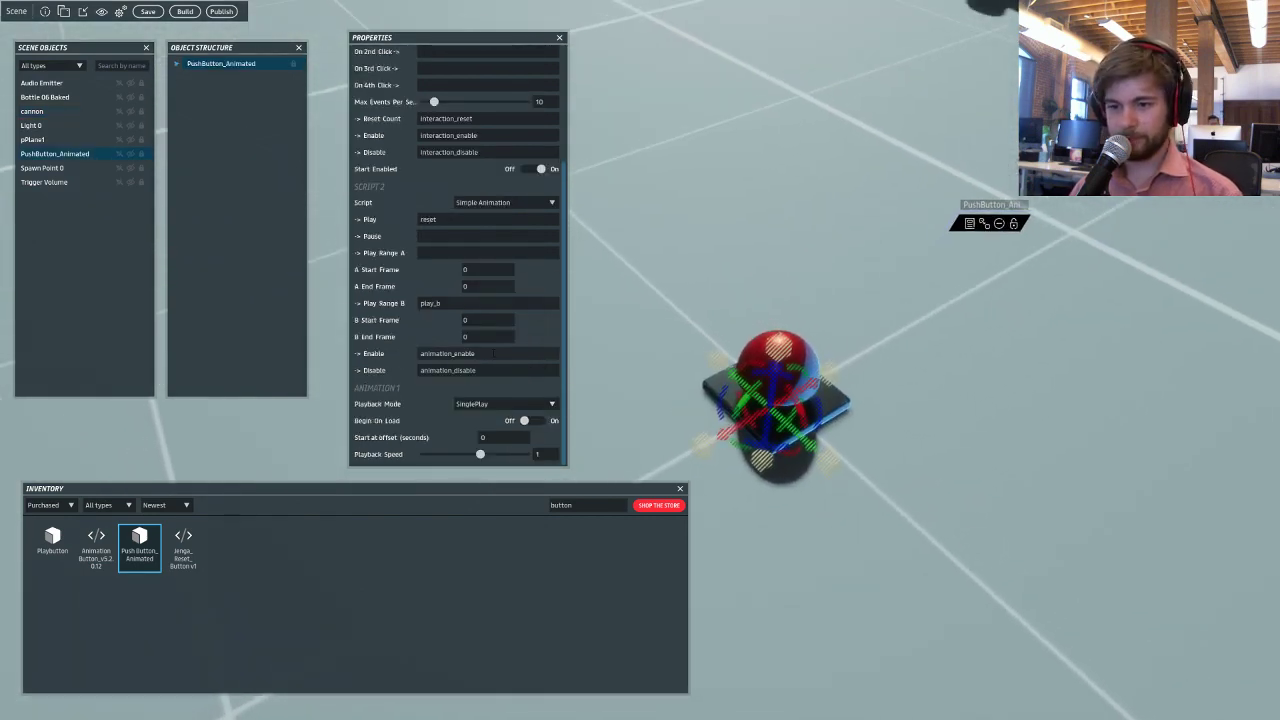
pyautogui.rightClick(196, 65)
pyautogui.moveTo(212, 127)
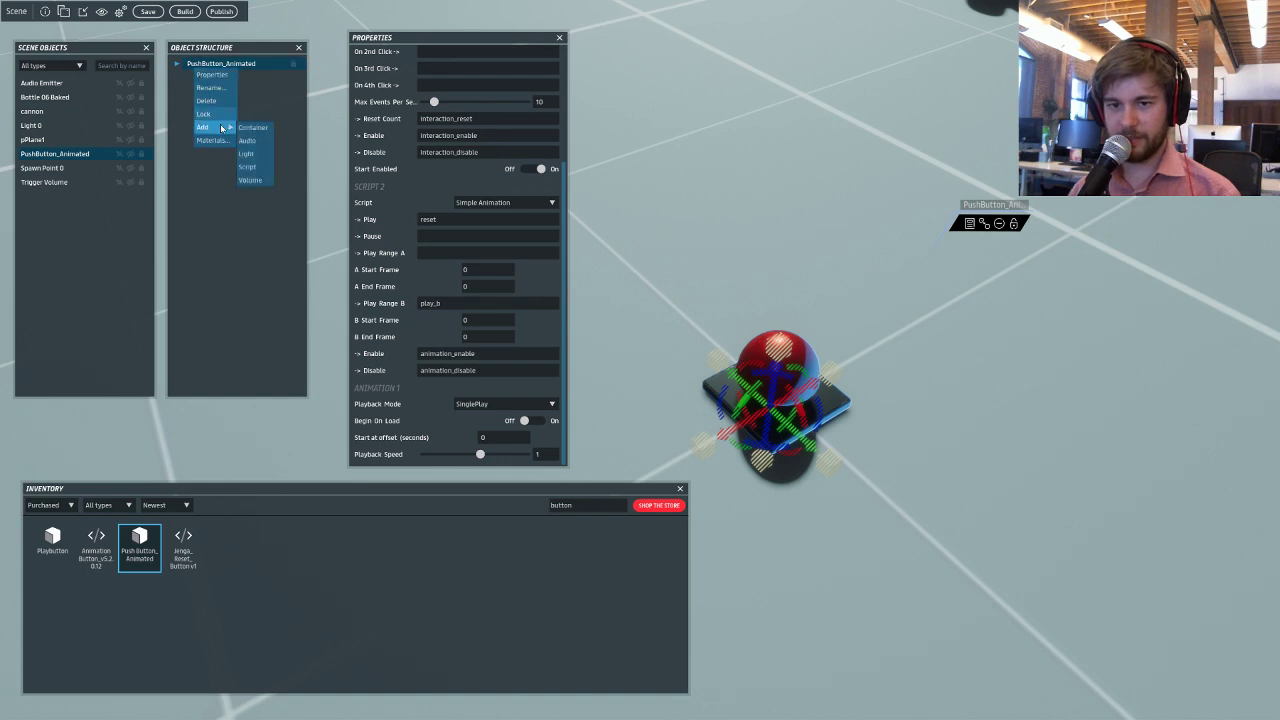
pyautogui.click(260, 167)
pyautogui.scroll(-1, 422, 286)
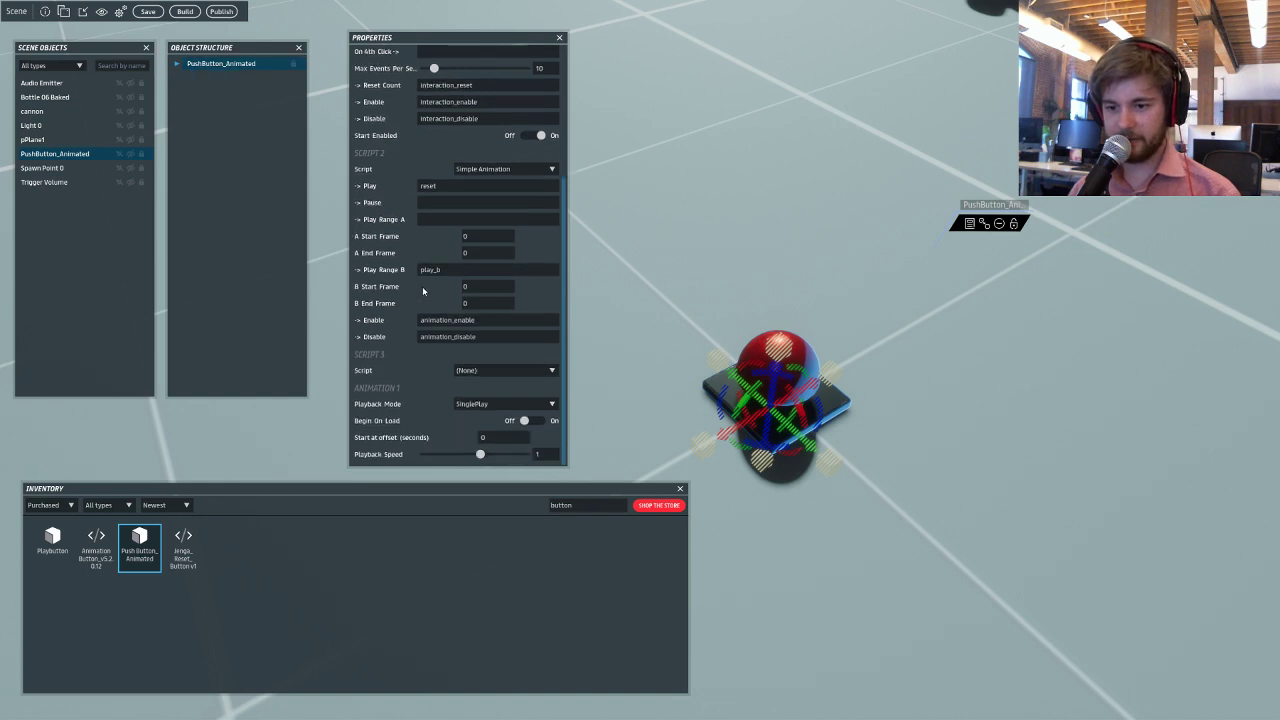
pyautogui.click(468, 370)
pyautogui.scroll(-5, 476, 318)
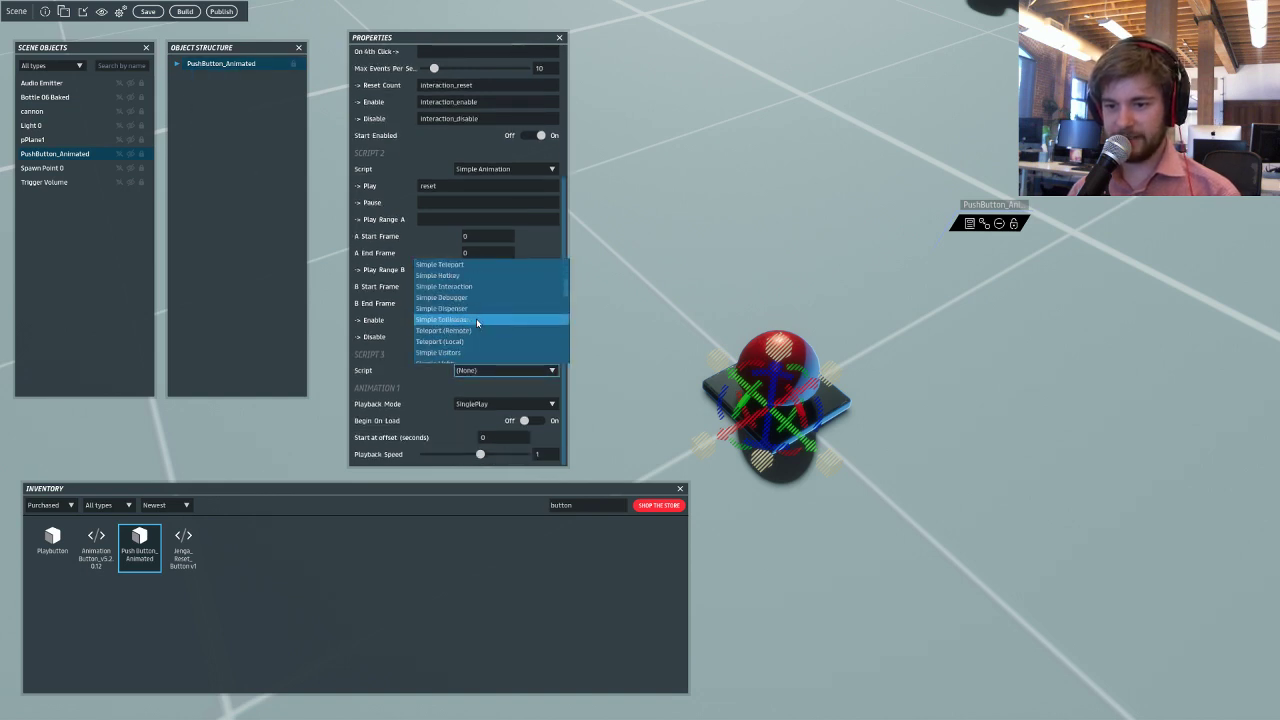
pyautogui.click(476, 341)
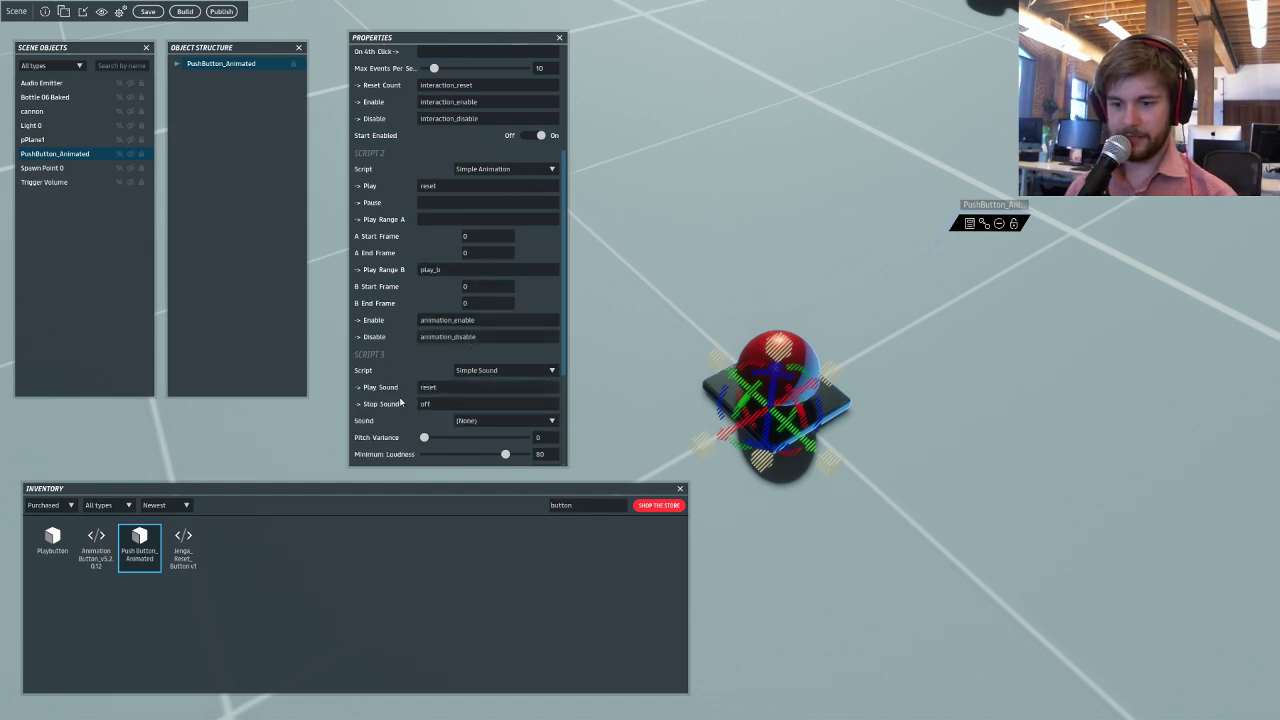
# Set the push button's Play Sound event to "reset" and choose the close-switch-hatch-on-tape-machine sound.
pyautogui.click(437, 387)
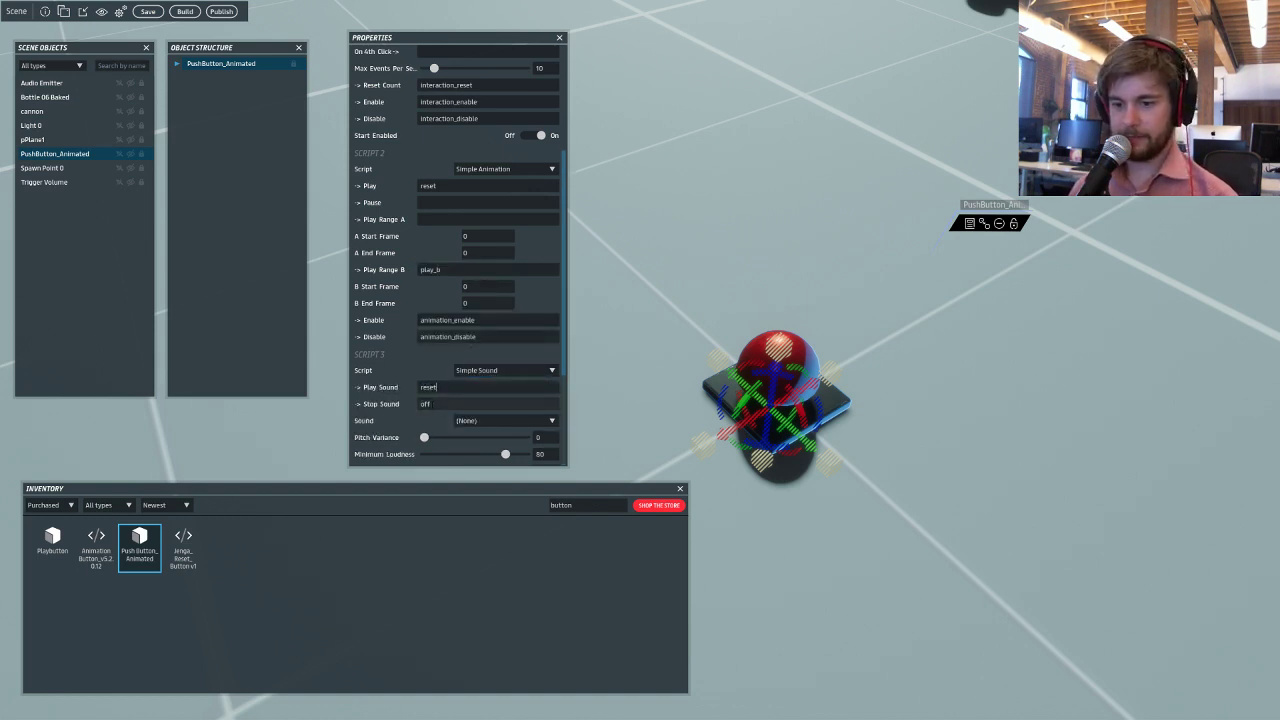
pyautogui.click(482, 421)
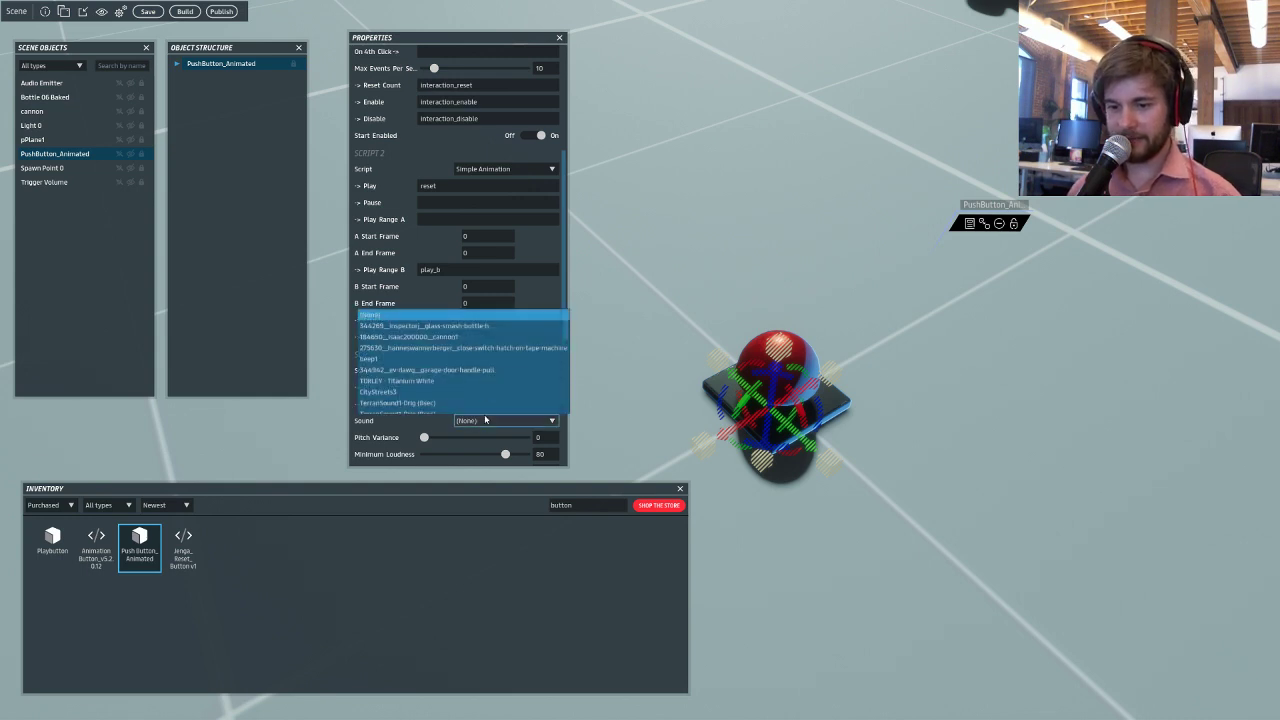
pyautogui.click(476, 348)
# Set the Destroy All Objects event of the cannon's Simple Dispenser script to "reset".
pyautogui.moveTo(641, 315); pyautogui.dragTo(714, 188, button='right')
pyautogui.scroll(-2, 698, 246)
pyautogui.click(726, 244)
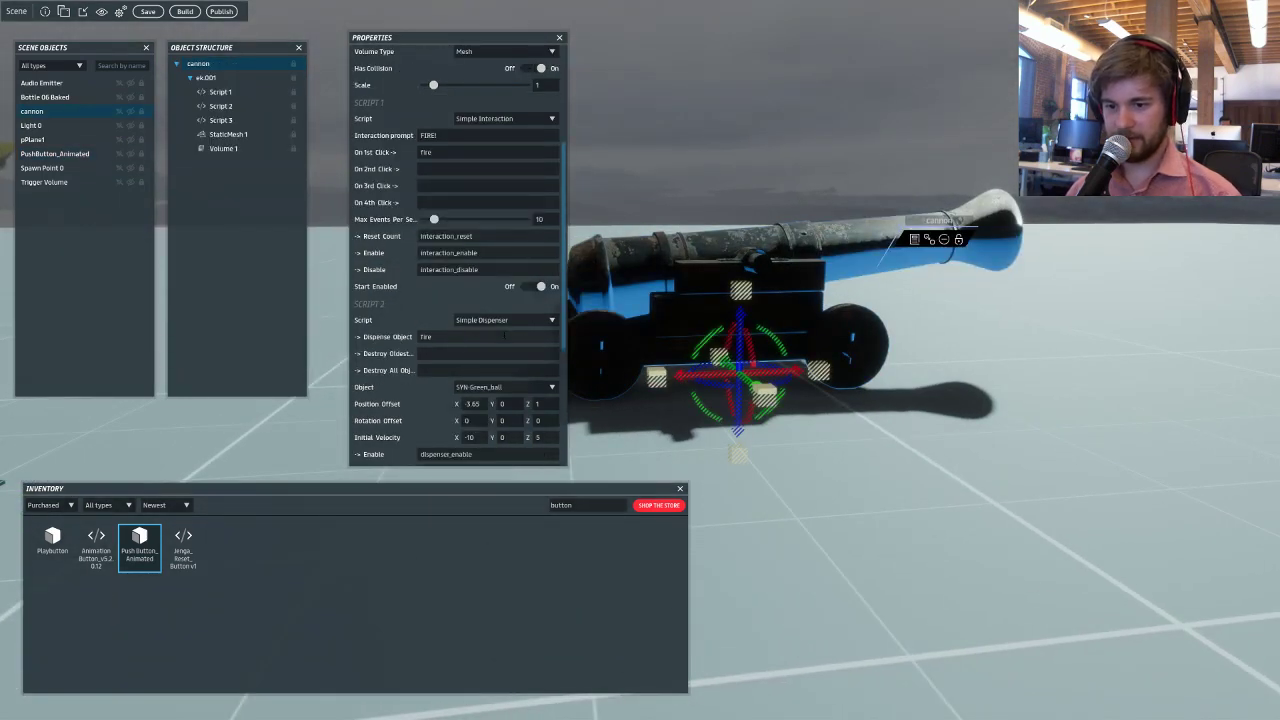
pyautogui.write('reset')
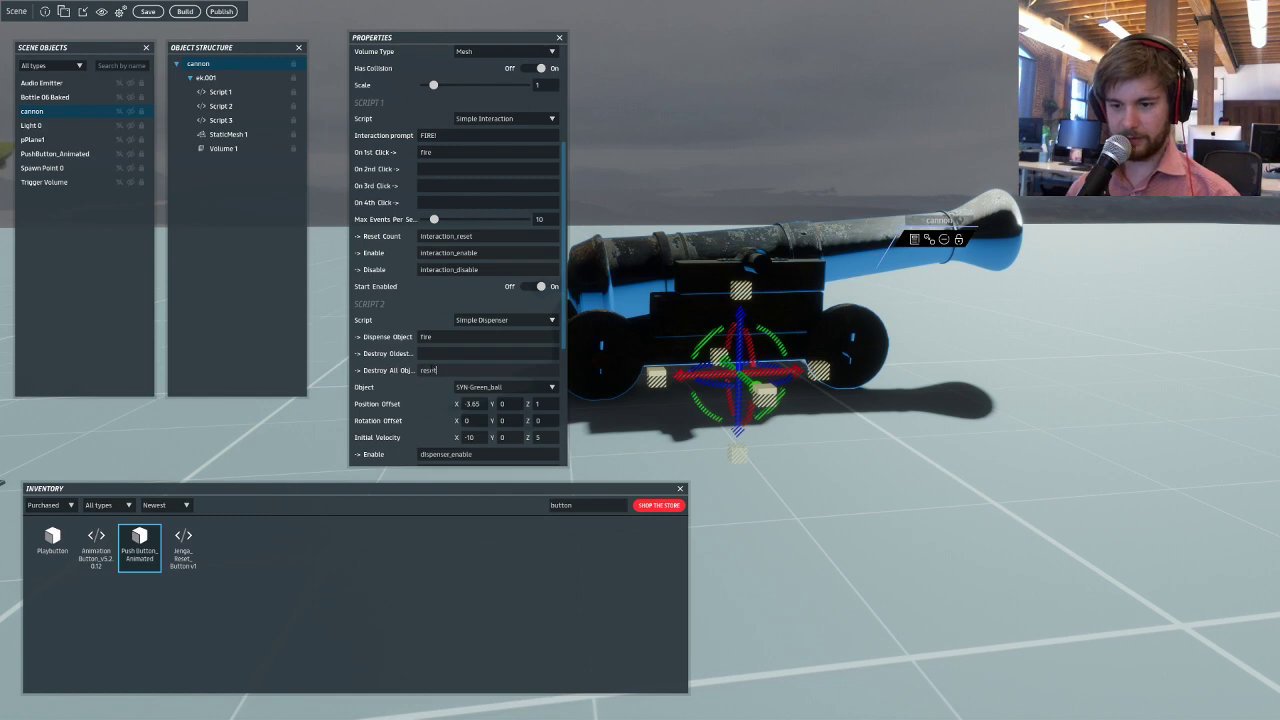
# Set the Play Range A event of the Bottle 06 Baked object's Simple Animation script to "reset".
pyautogui.moveTo(1060, 334); pyautogui.dragTo(753, 332, button='right')
pyautogui.press('w')
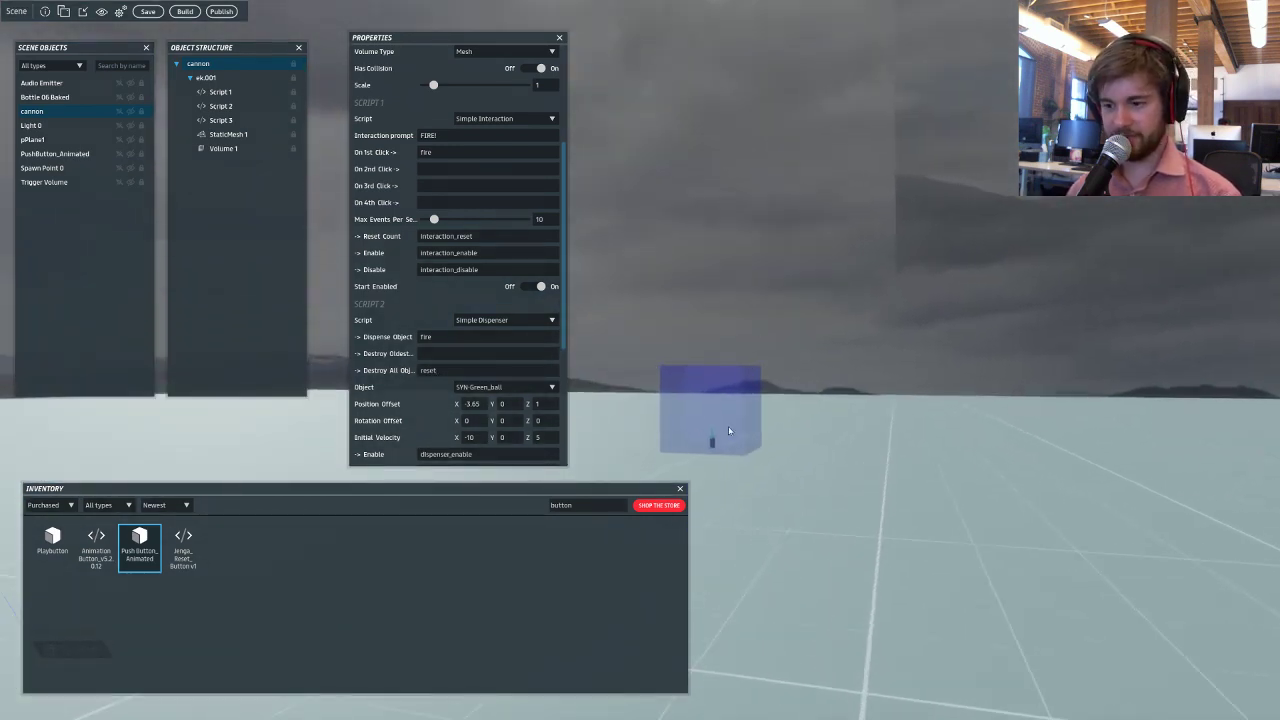
pyautogui.click(728, 430)
pyautogui.moveTo(728, 430); pyautogui.dragTo(769, 460, button='right')
pyautogui.press('w')
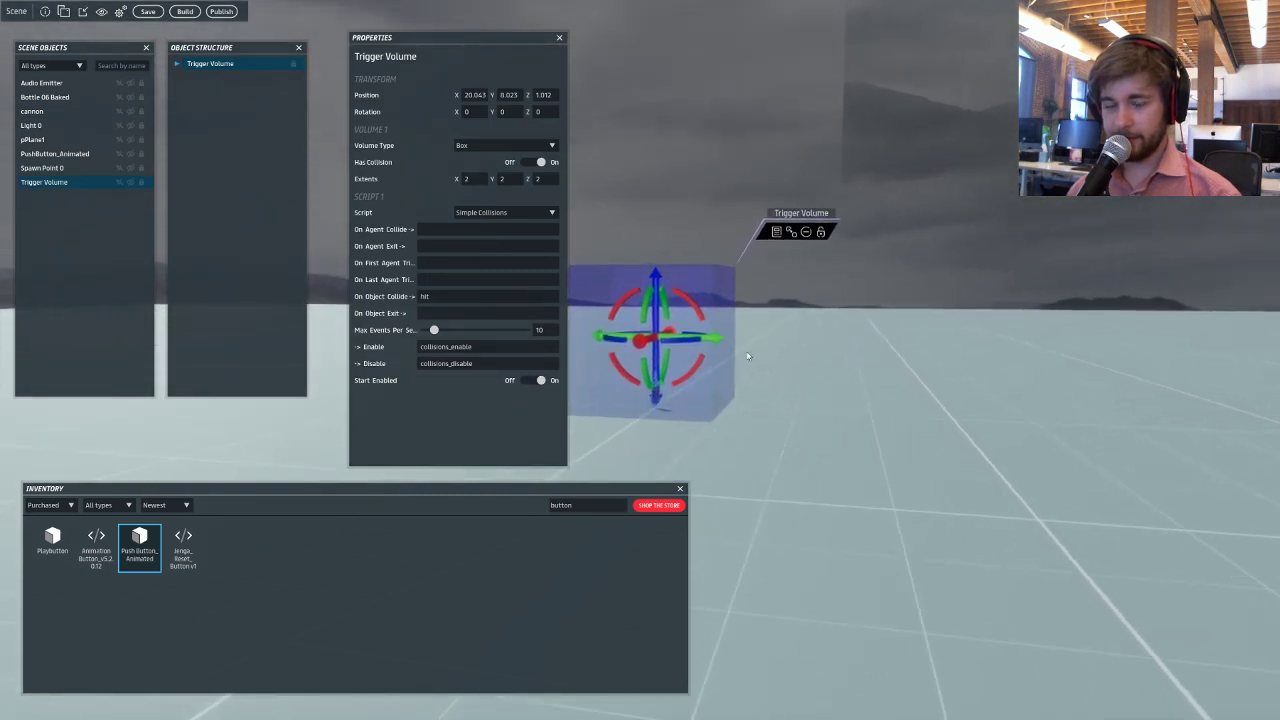
pyautogui.press('w')
pyautogui.moveTo(745, 347); pyautogui.dragTo(738, 358, button='right')
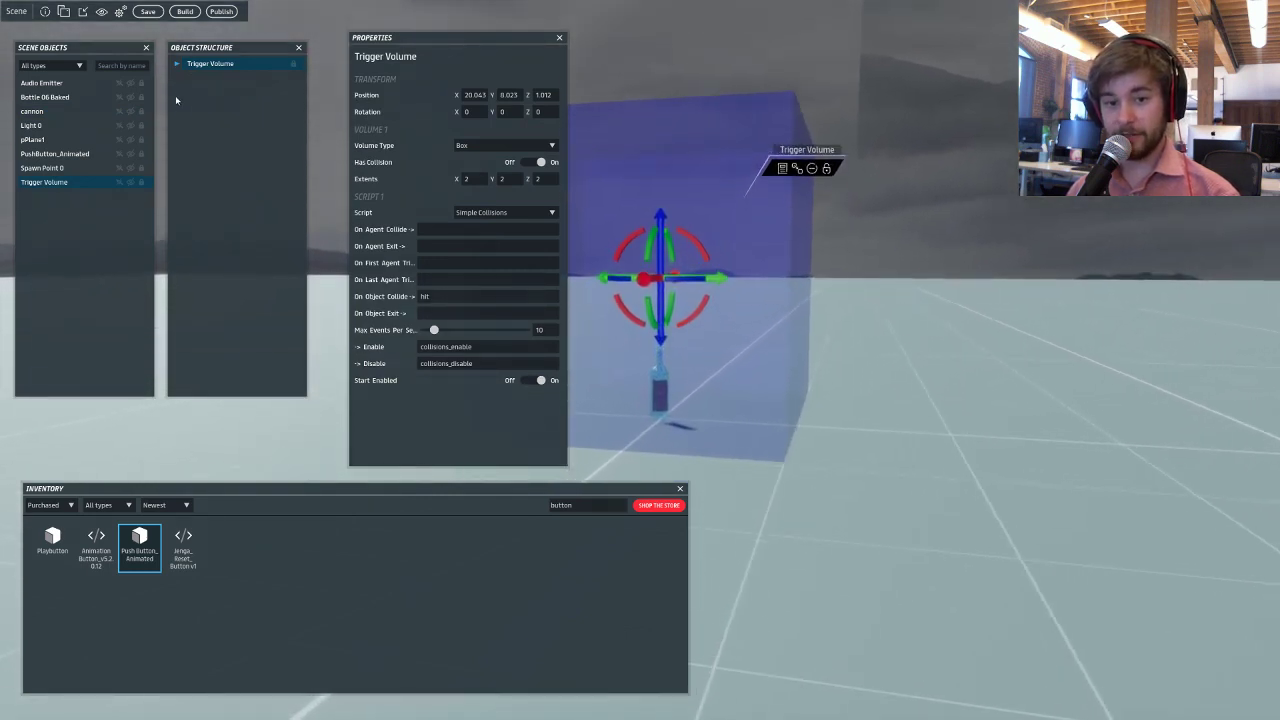
pyautogui.doubleClick(45, 97)
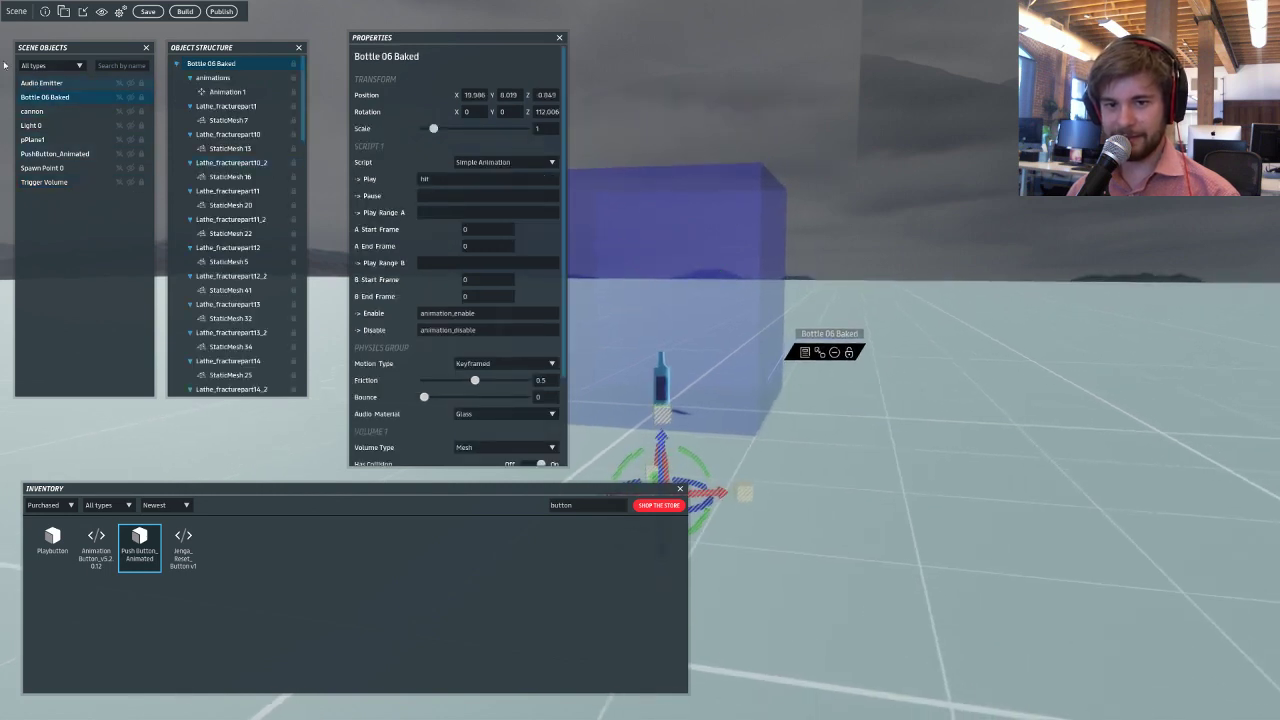
pyautogui.scroll(-1, 417, 197)
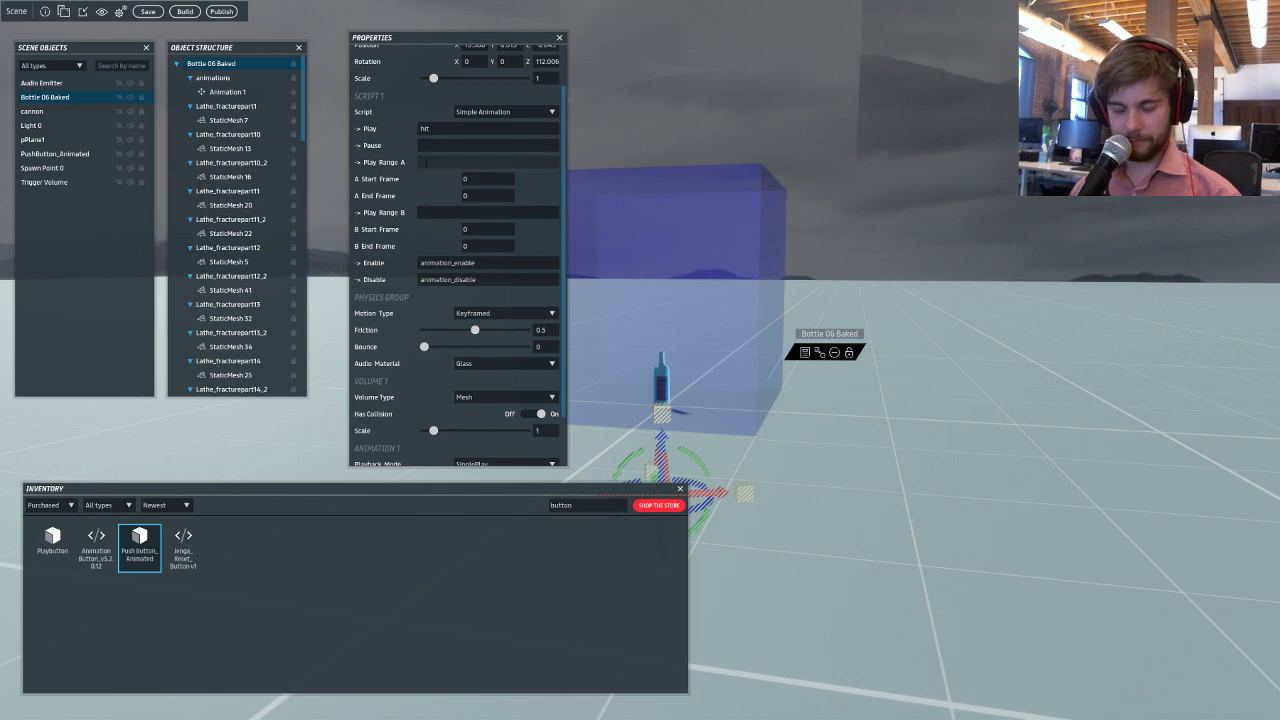
pyautogui.write('t')
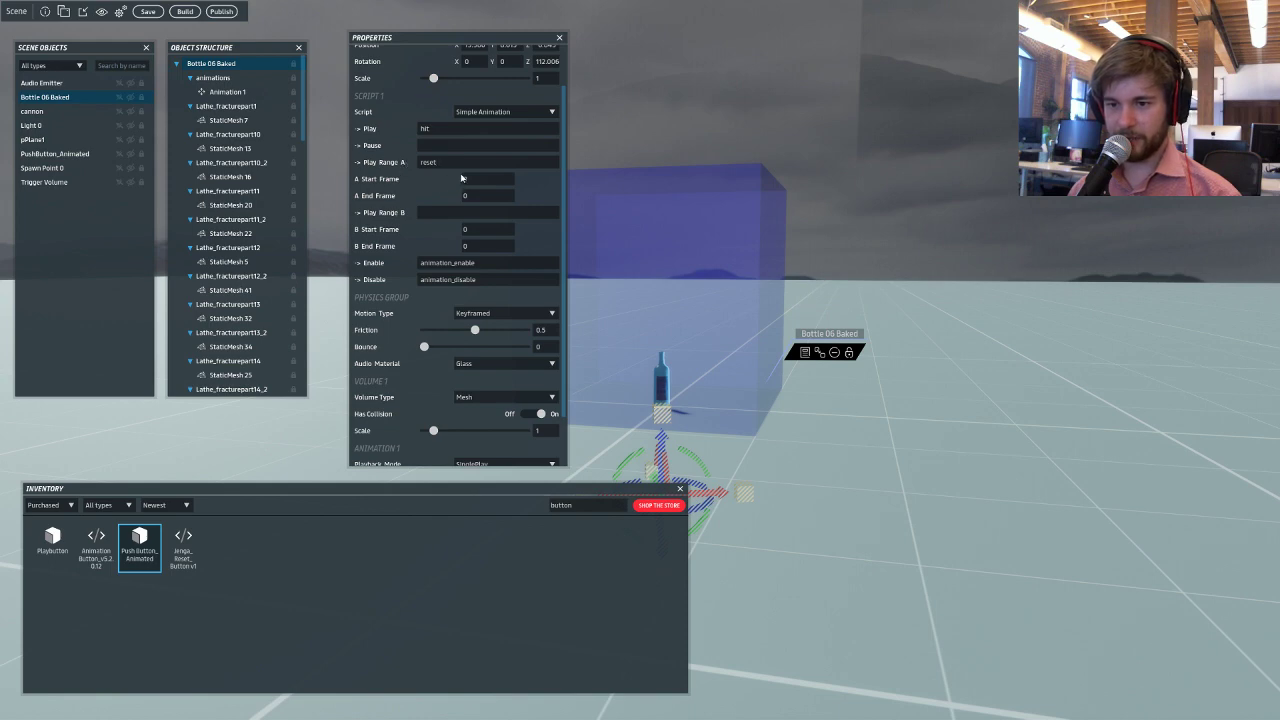
# Set the bottle animation's A Start Frame and A End Frame to 0.
pyautogui.click(461, 178)
pyautogui.write('0')
pyautogui.click(457, 196)
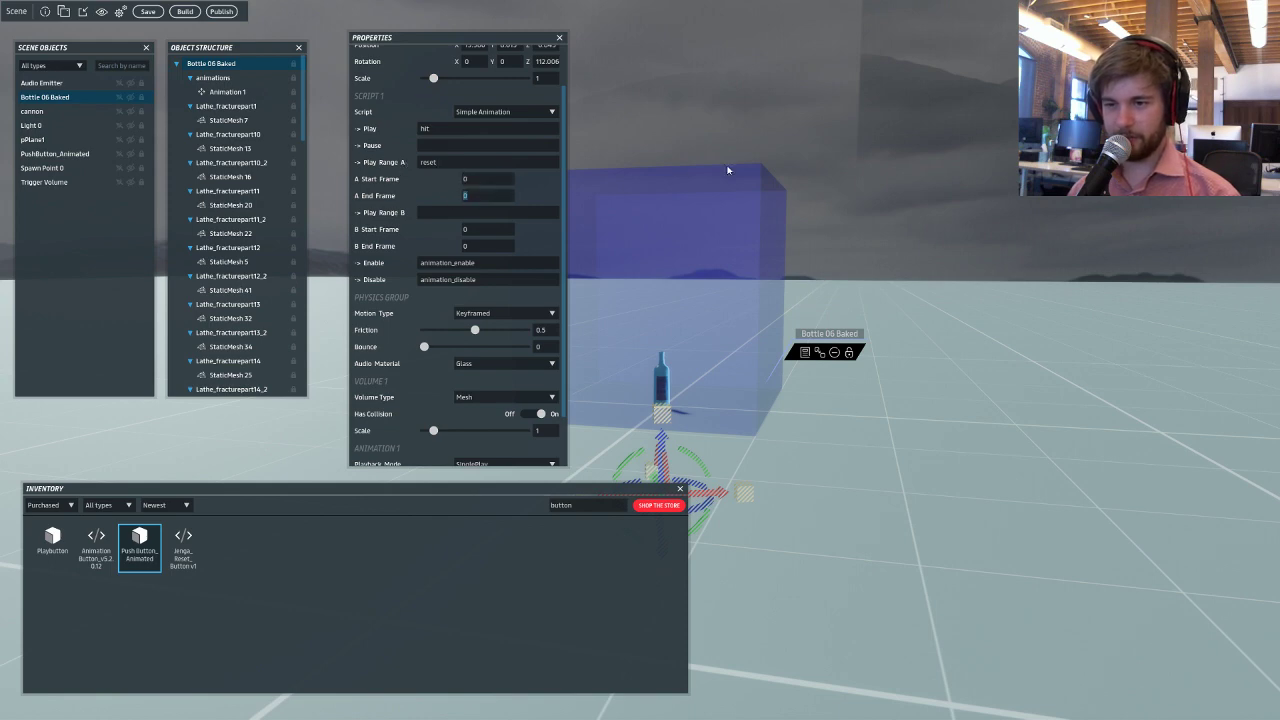
# Save and build the scene, and enter the built version.
pyautogui.moveTo(728, 170); pyautogui.dragTo(679, 214, button='right')
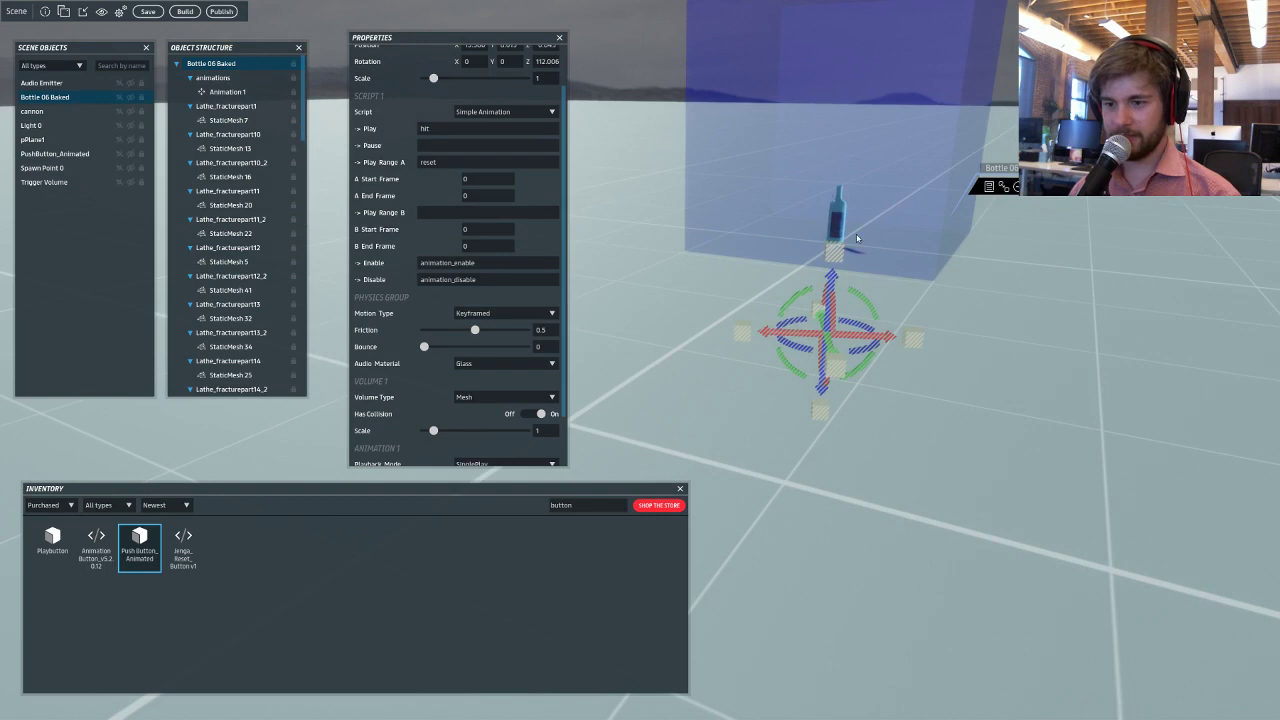
pyautogui.moveTo(857, 238); pyautogui.dragTo(707, 217, button='right')
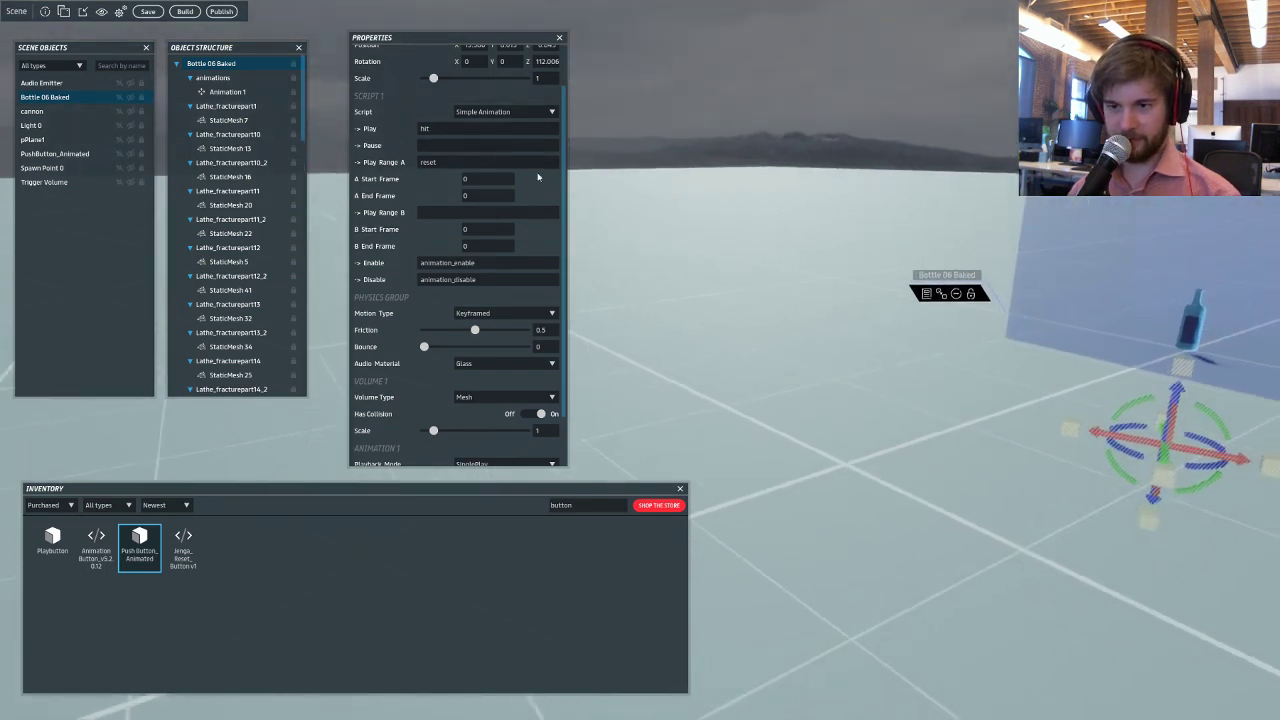
pyautogui.moveTo(625, 196)
pyautogui.mouseDown(button='right')
pyautogui.moveTo(657, 206)
pyautogui.moveTo(611, 194)
pyautogui.mouseUp(button='right')
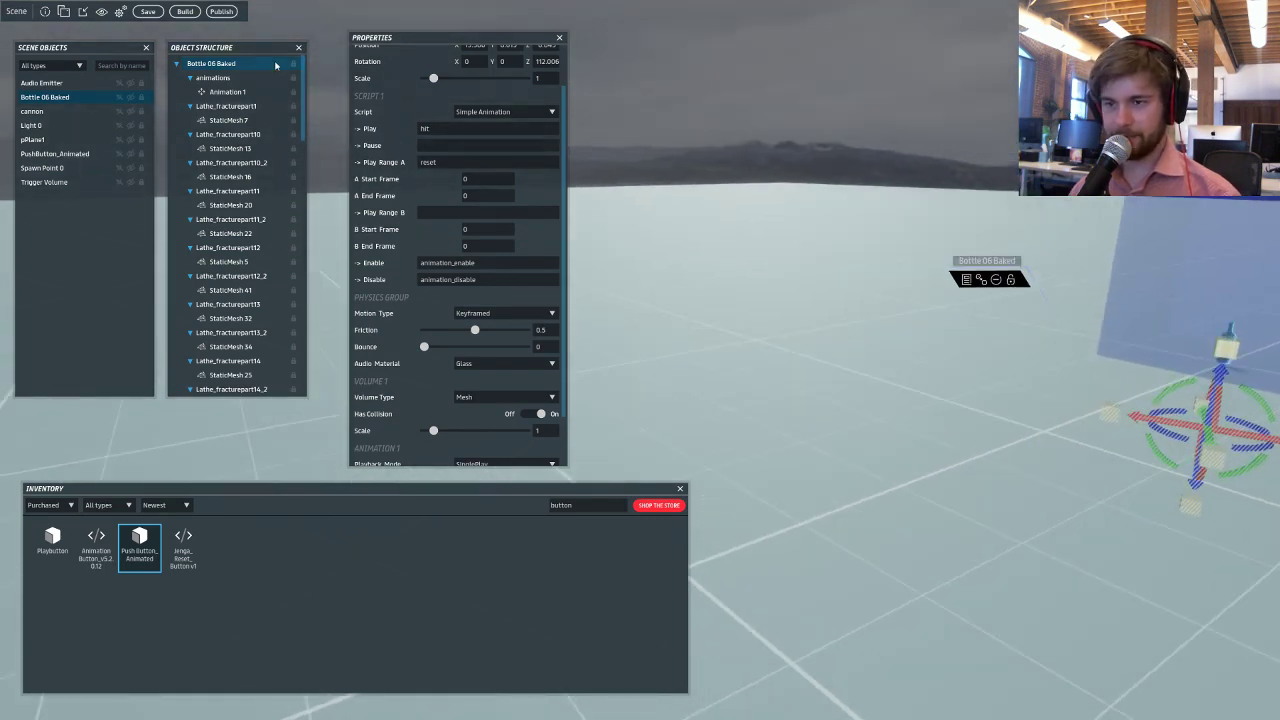
pyautogui.click(185, 11)
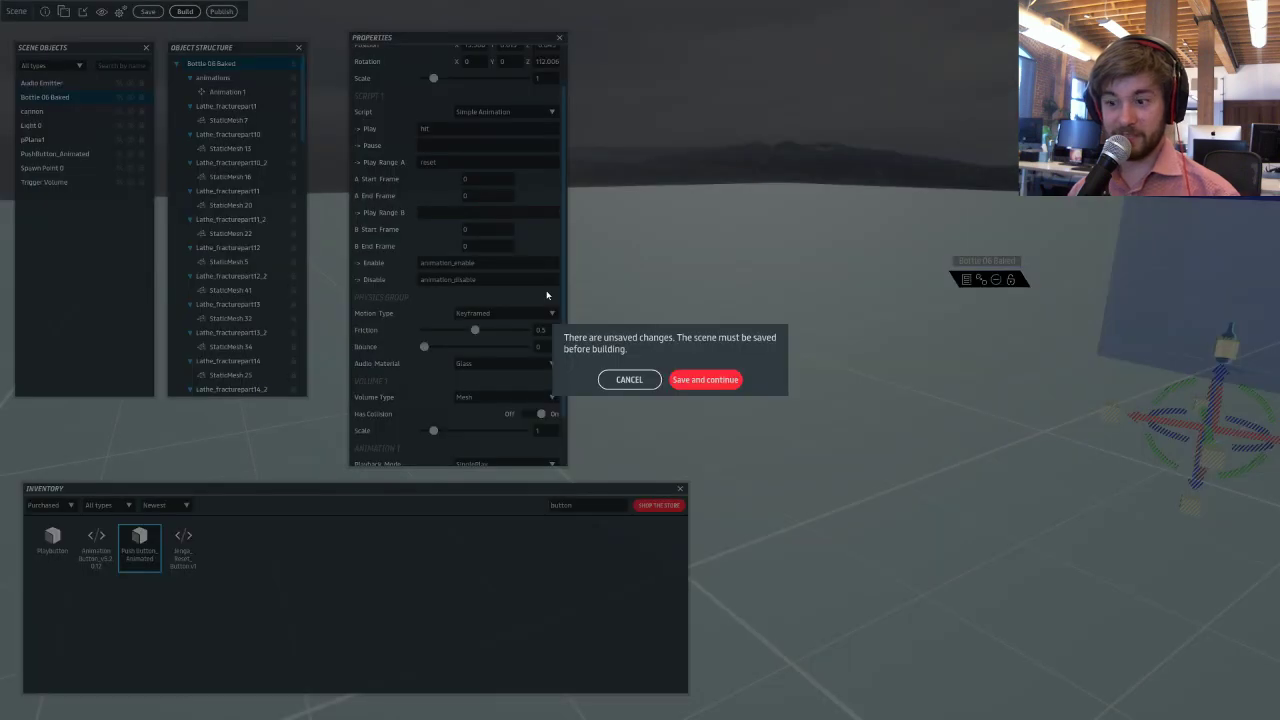
pyautogui.click(711, 379)
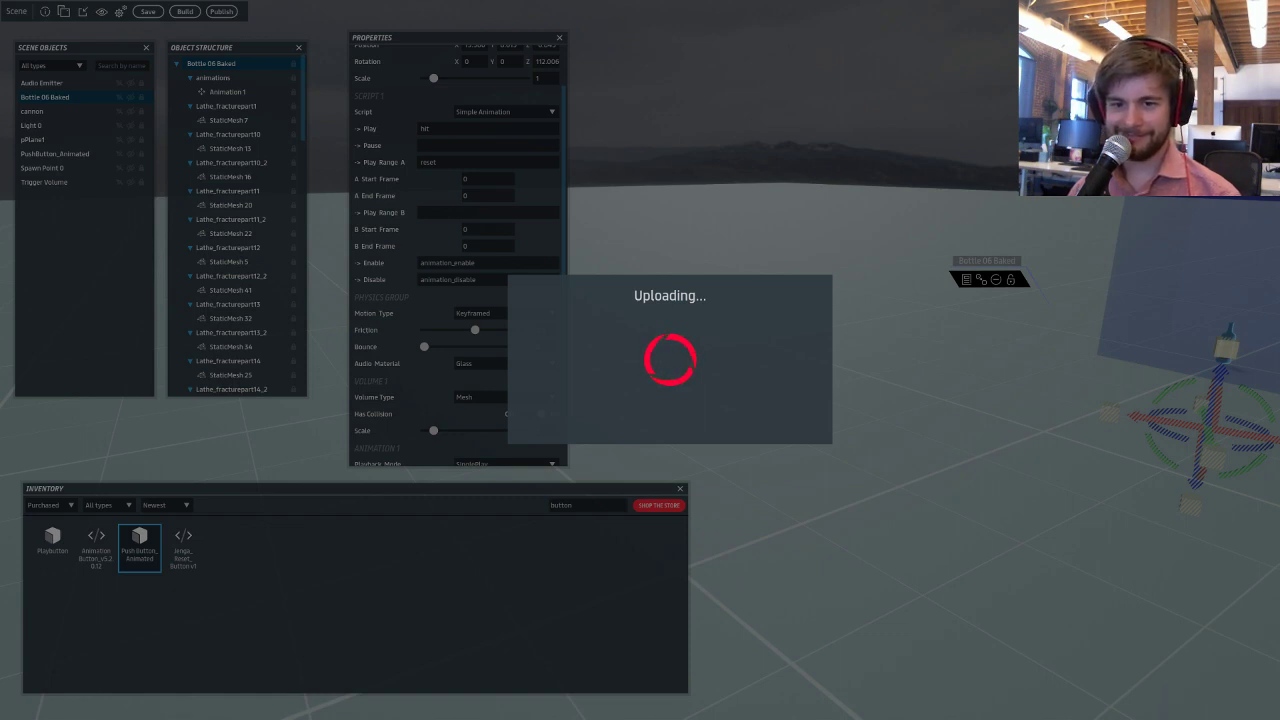
pyautogui.click(705, 375)
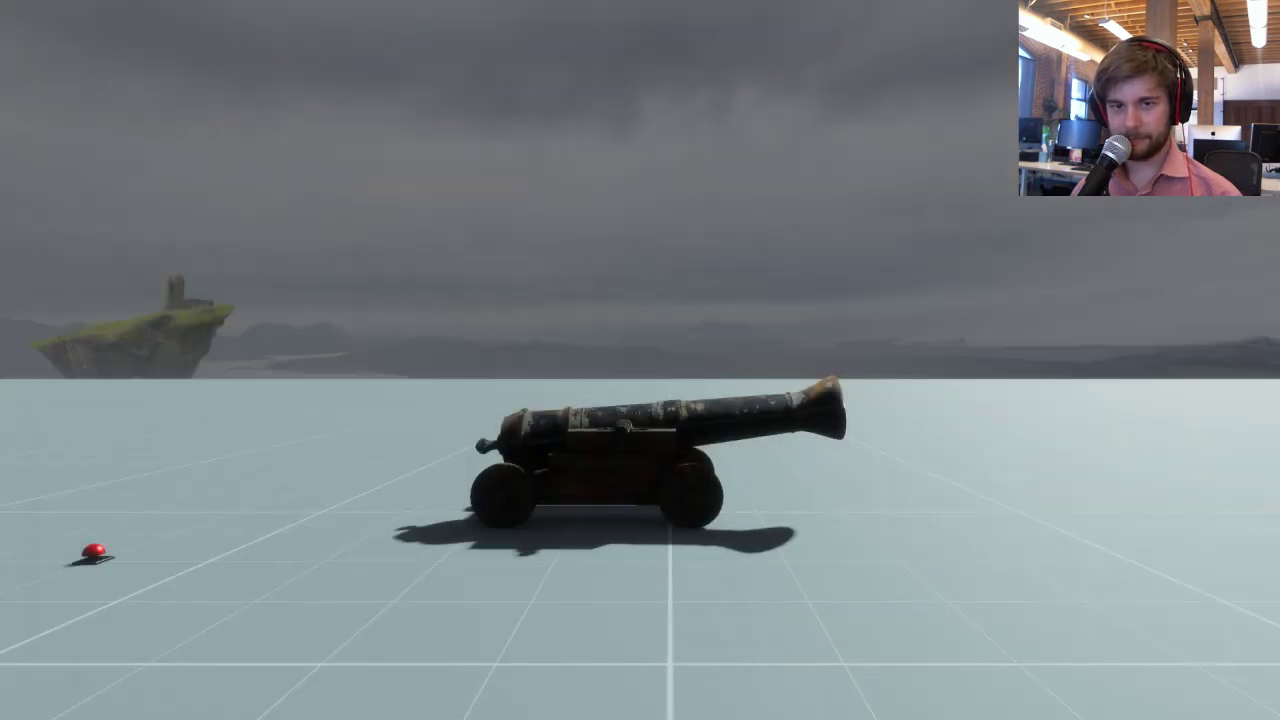
# Walk up beside the cannon, face the distant bottle and fire one ball at it.
pyautogui.moveTo(673, 180); pyautogui.dragTo(862, 240, button='right')
pyautogui.press('w')
pyautogui.press('w')
pyautogui.moveTo(686, 262); pyautogui.dragTo(780, 268, button='right')
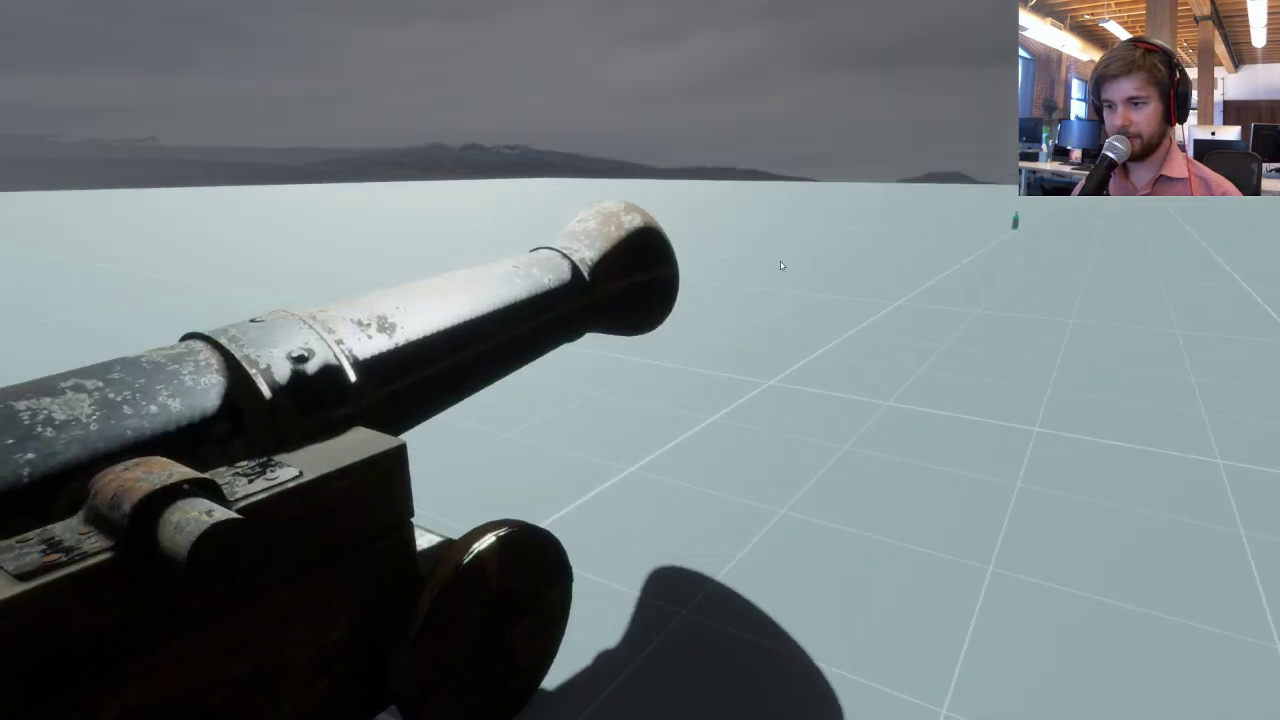
pyautogui.moveTo(560, 325); pyautogui.dragTo(617, 318, button='right')
pyautogui.press('s')
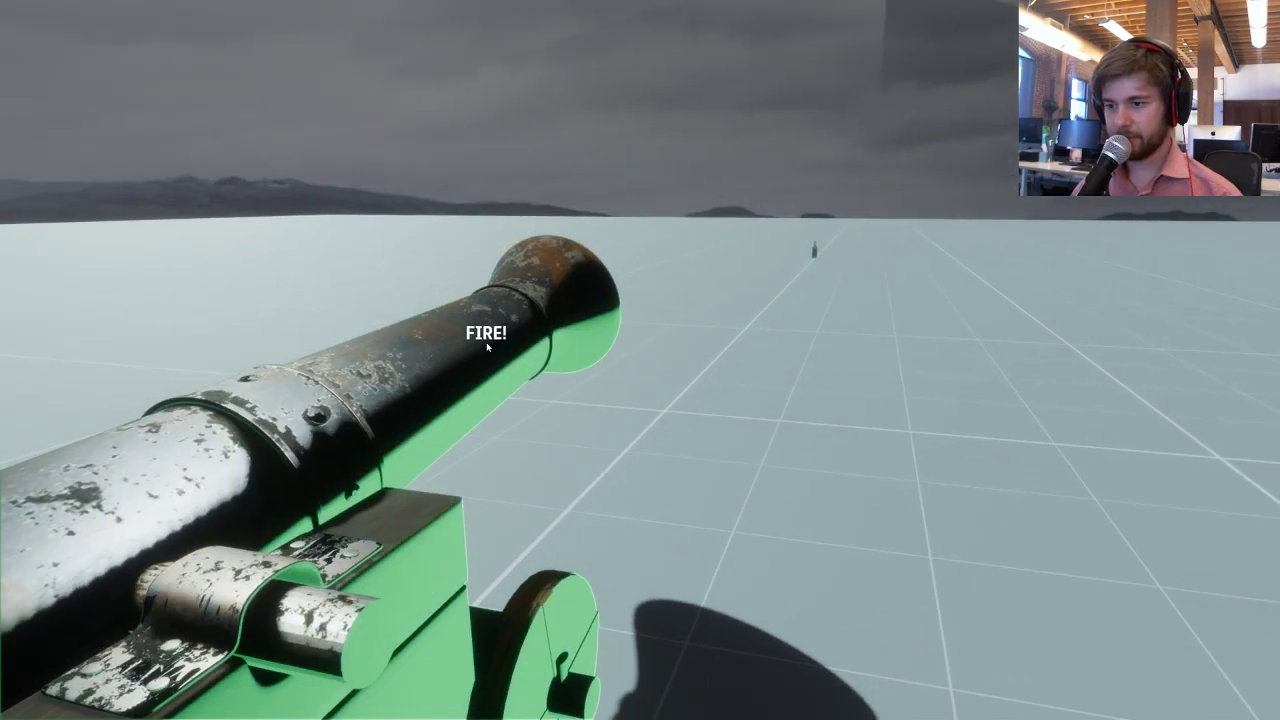
pyautogui.click(487, 346)
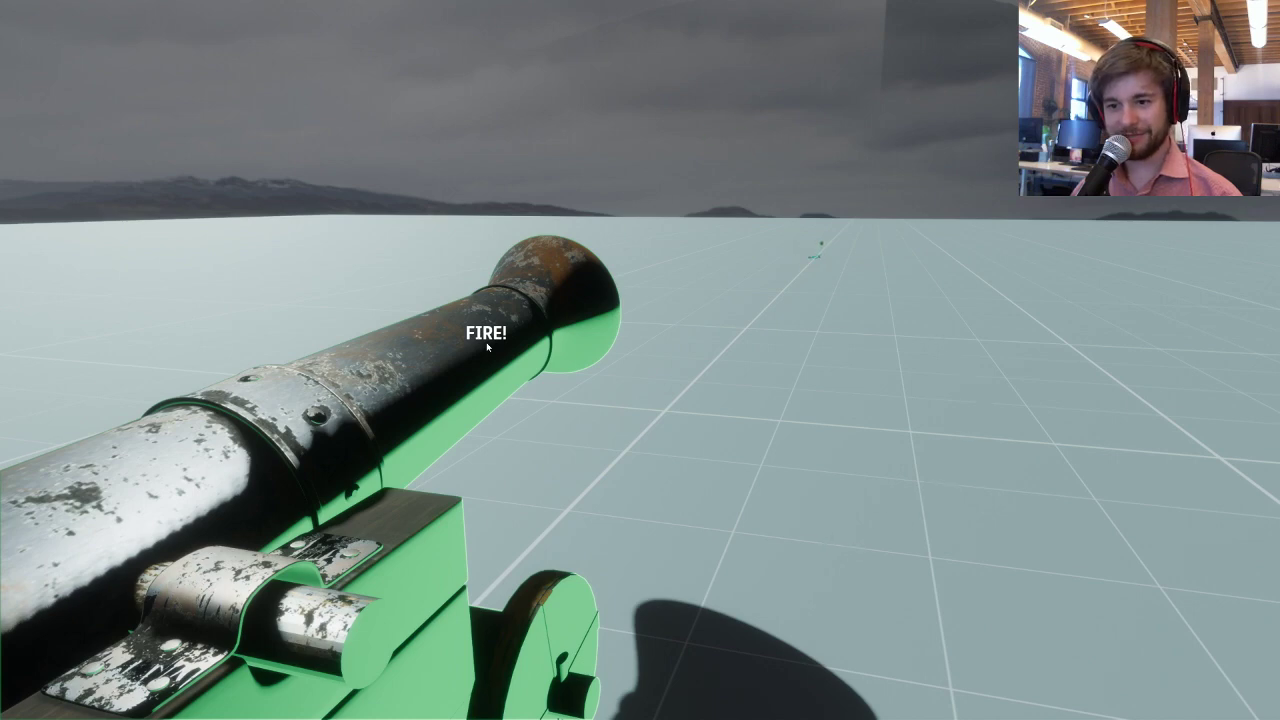
# Back away behind the cannon and fire it again from its rear and side.
pyautogui.press('s')
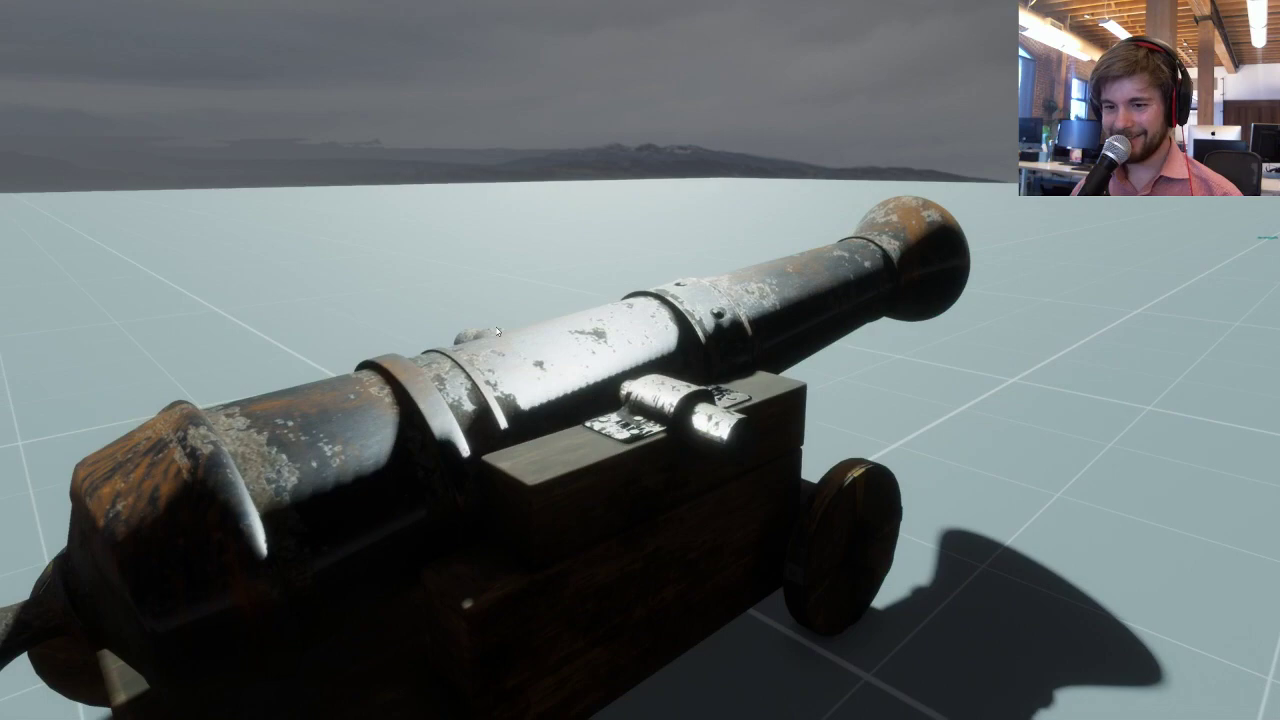
pyautogui.press('w')
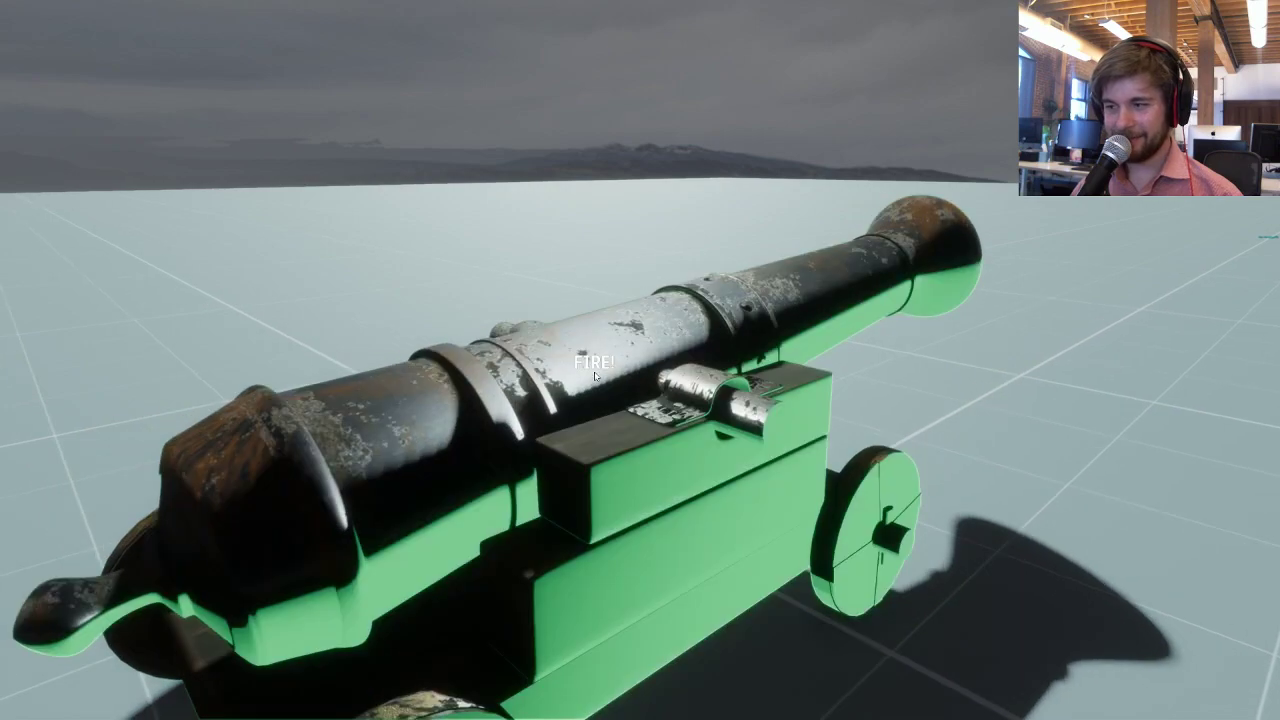
pyautogui.click(608, 371)
pyautogui.moveTo(608, 371); pyautogui.dragTo(471, 354, button='right')
pyautogui.press('w')
pyautogui.press('d')
pyautogui.click(577, 348)
# Move beside the cannon's muzzle, face the broken bottle and fire several more balls.
pyautogui.press('w')
pyautogui.press('d')
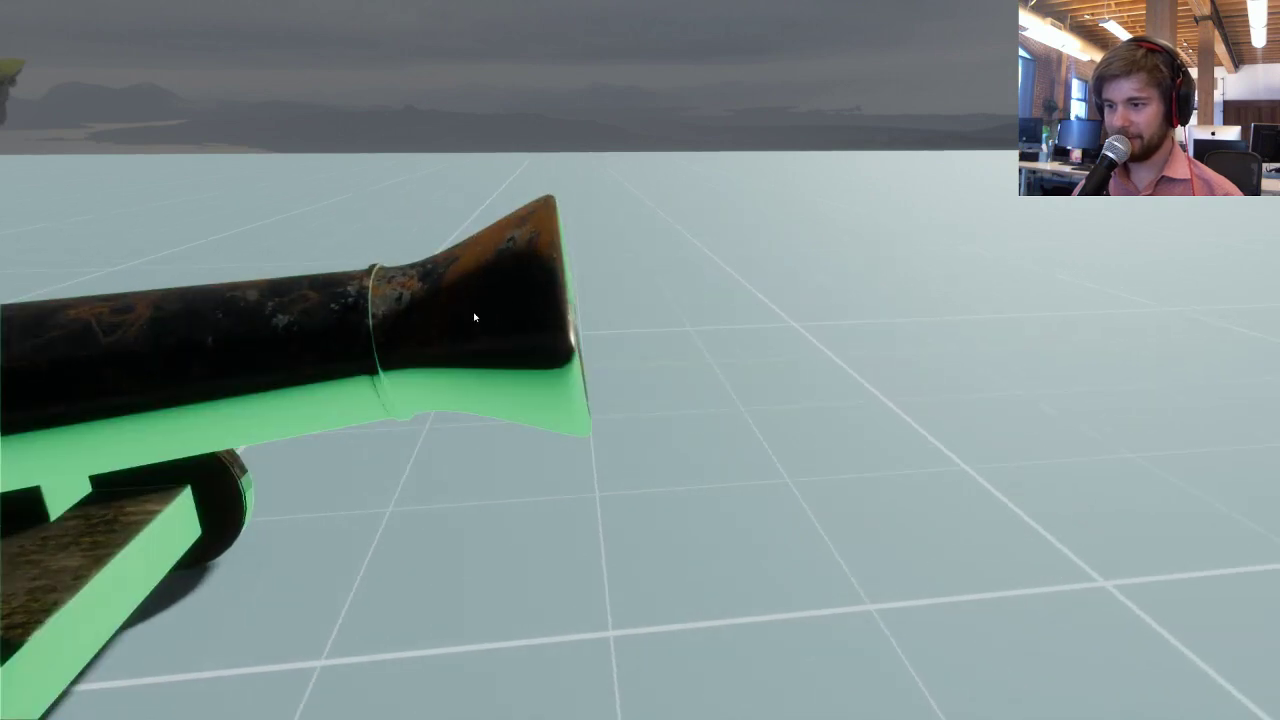
pyautogui.press('d')
pyautogui.moveTo(626, 300); pyautogui.dragTo(938, 278, button='right')
pyautogui.click(517, 298)
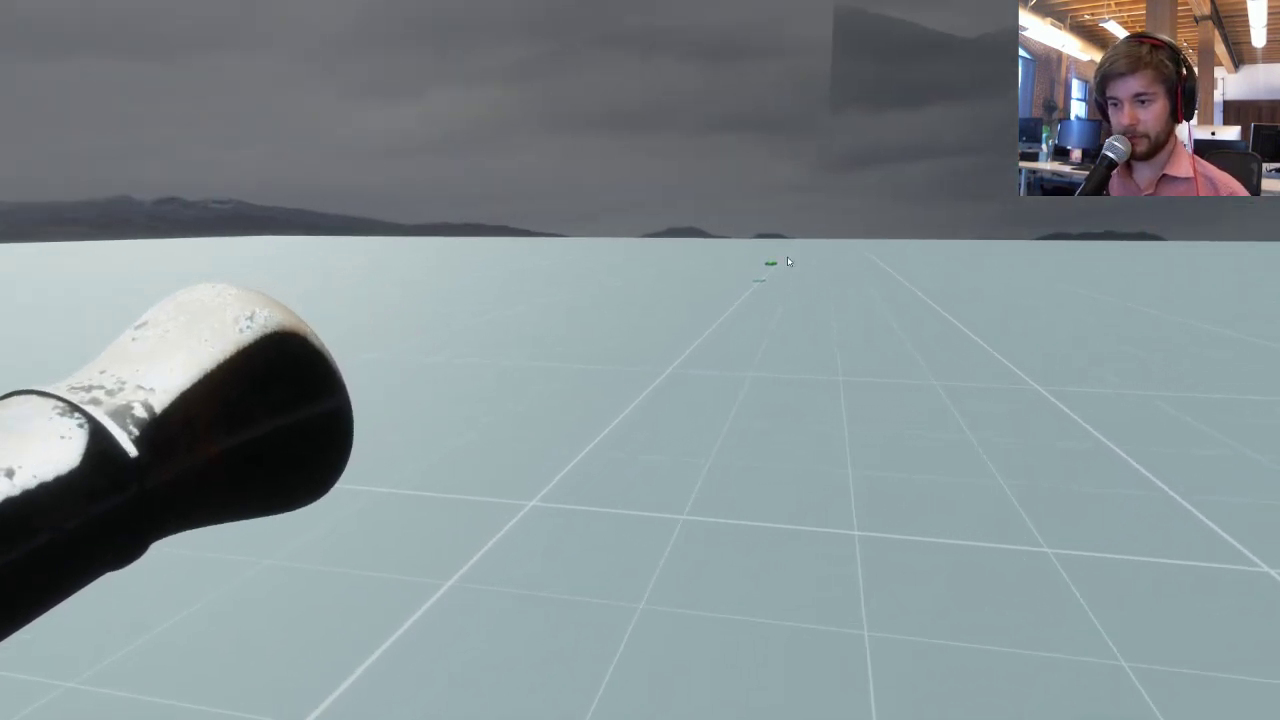
pyautogui.click(350, 400)
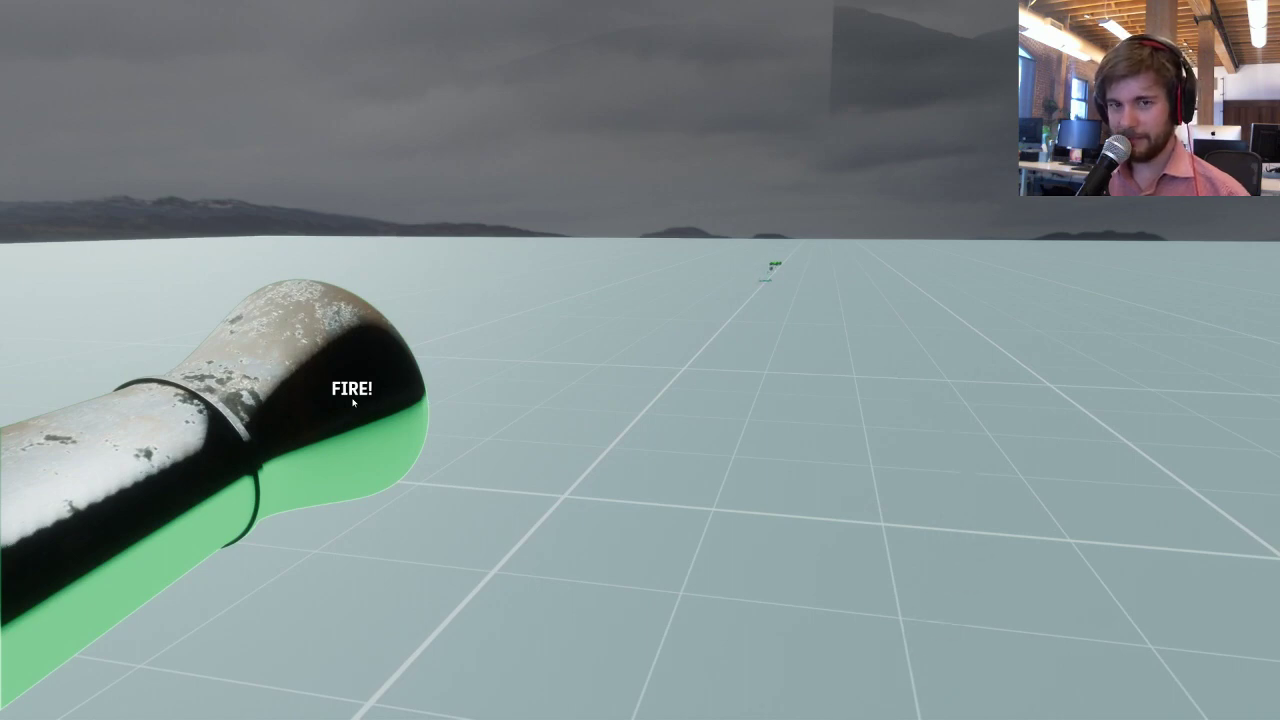
pyautogui.click(352, 400)
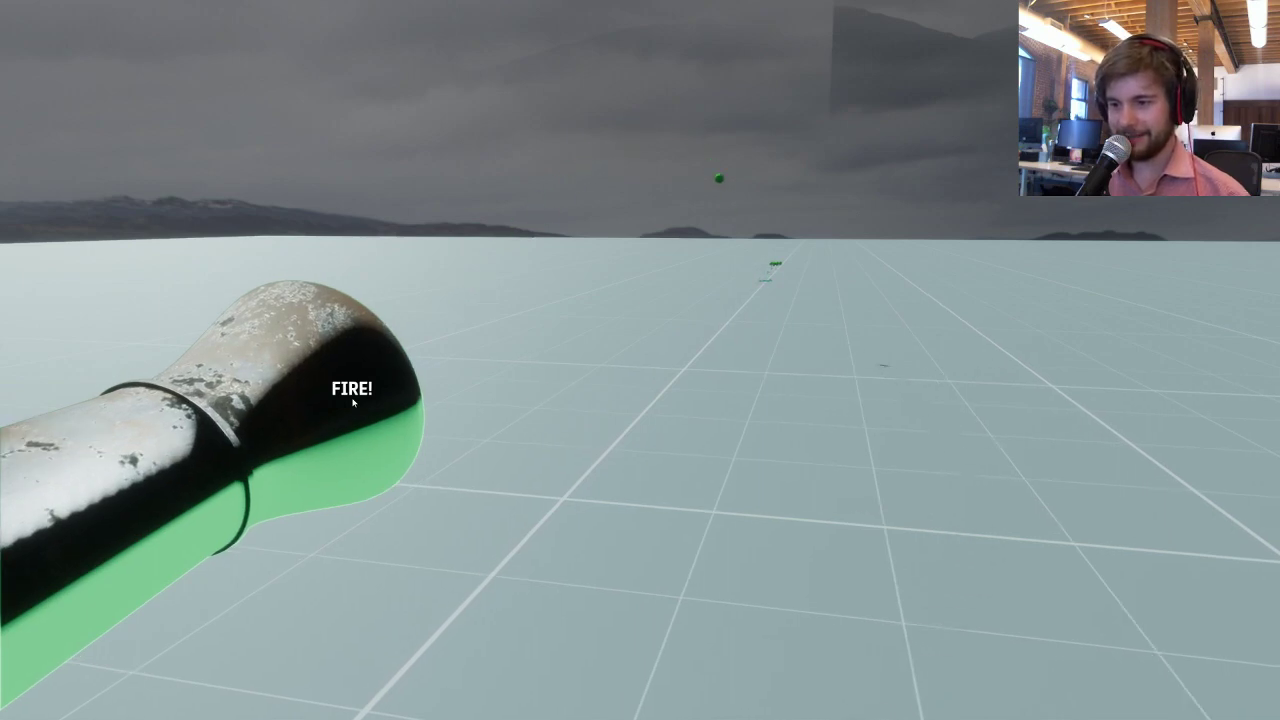
# Look over the broken bottle and fired balls, and trigger the red push button to reset them.
pyautogui.press('w')
pyautogui.moveTo(751, 331)
pyautogui.mouseDown()
pyautogui.moveTo(775, 322)
pyautogui.moveTo(771, 335)
pyautogui.mouseUp()
pyautogui.press('s')
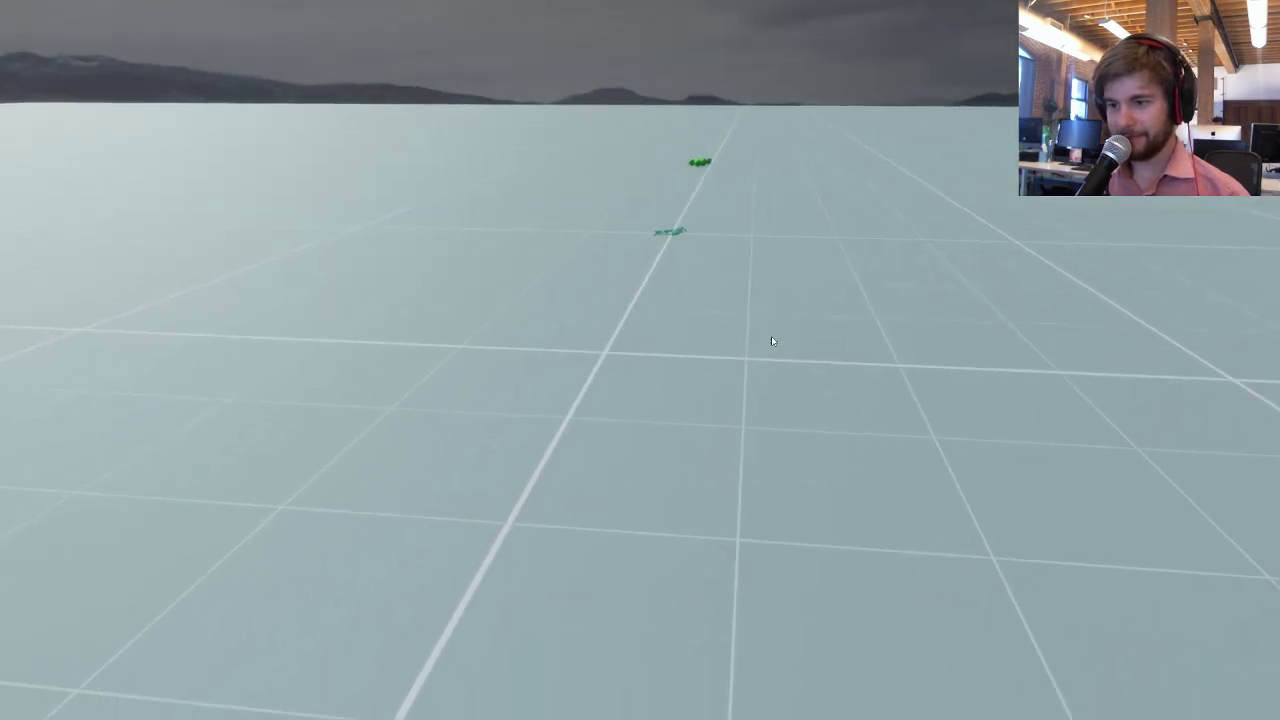
pyautogui.moveTo(771, 336); pyautogui.dragTo(150, 315, button='right')
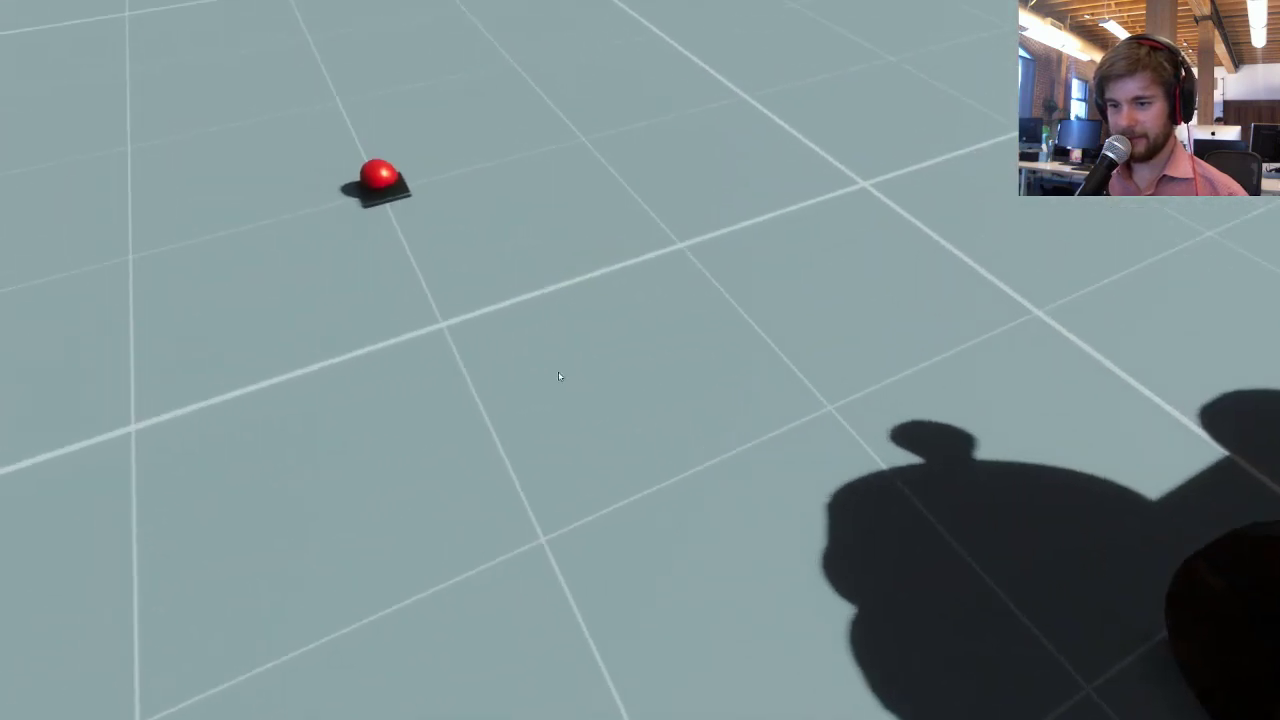
pyautogui.click(593, 388)
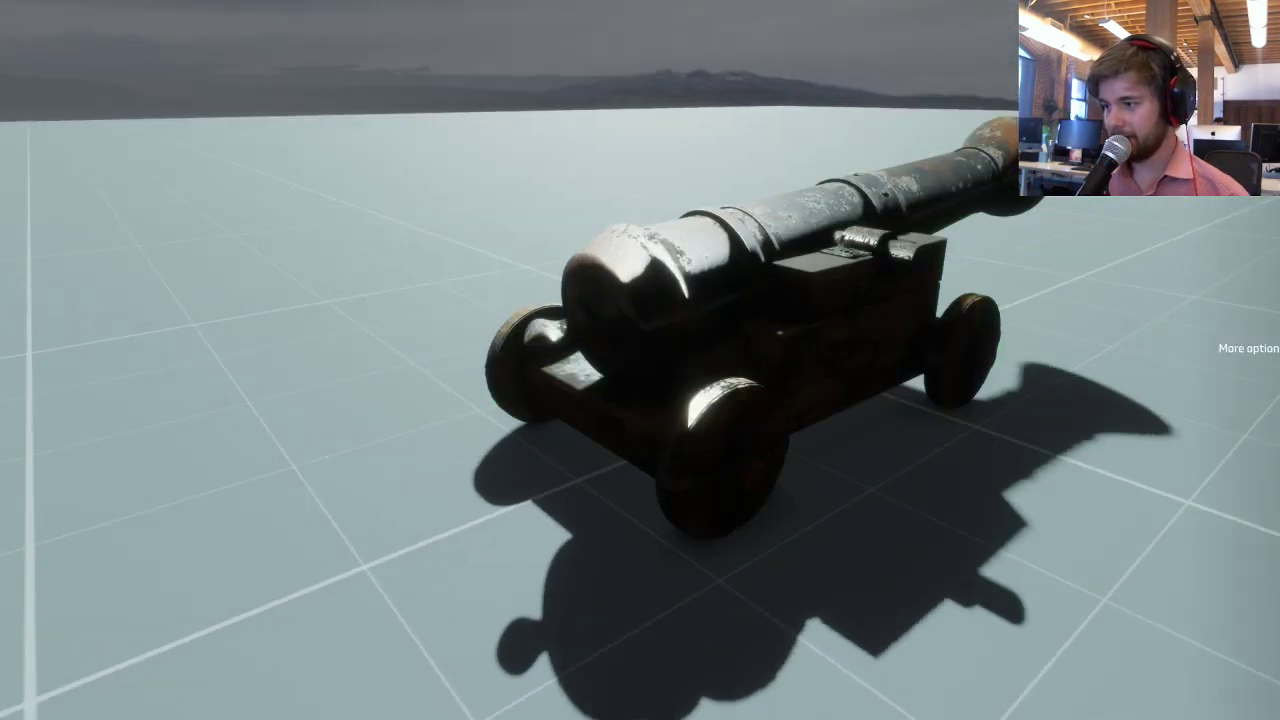
# Raise the Experience audio level to 100 in the settings and save them.
pyautogui.click(1276, 394)
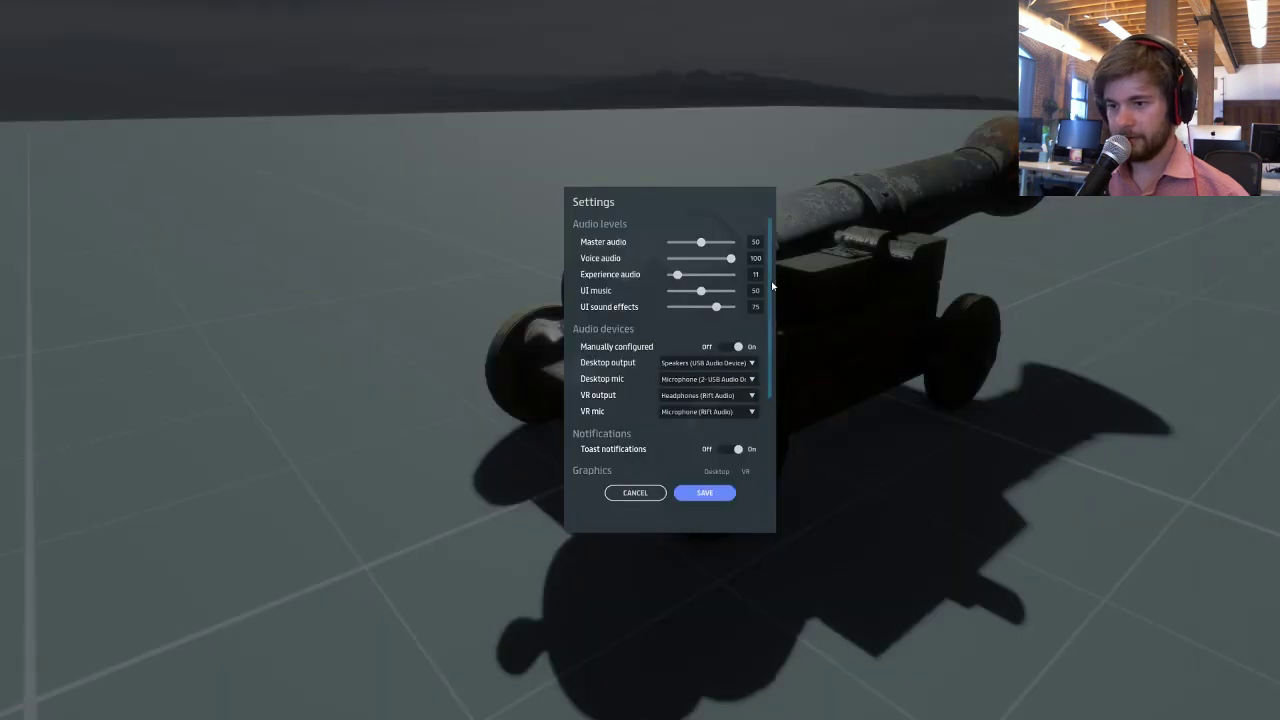
pyautogui.moveTo(678, 275); pyautogui.dragTo(799, 273)
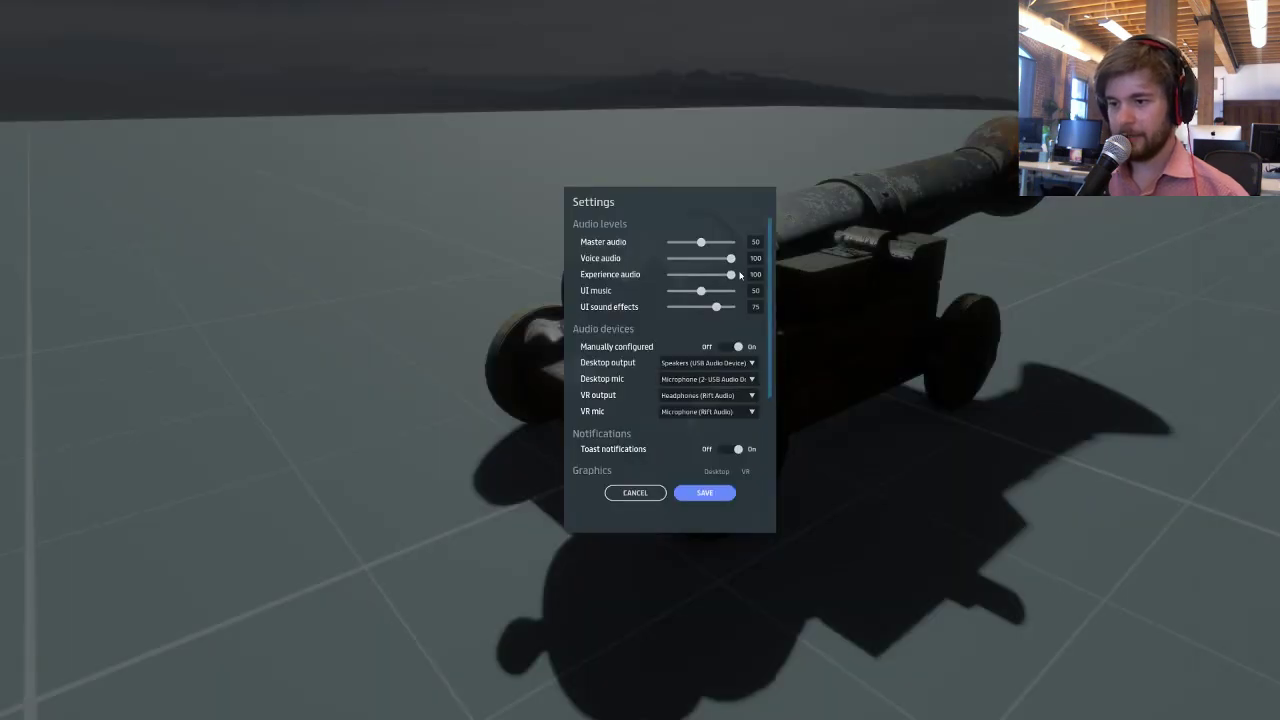
pyautogui.click(712, 492)
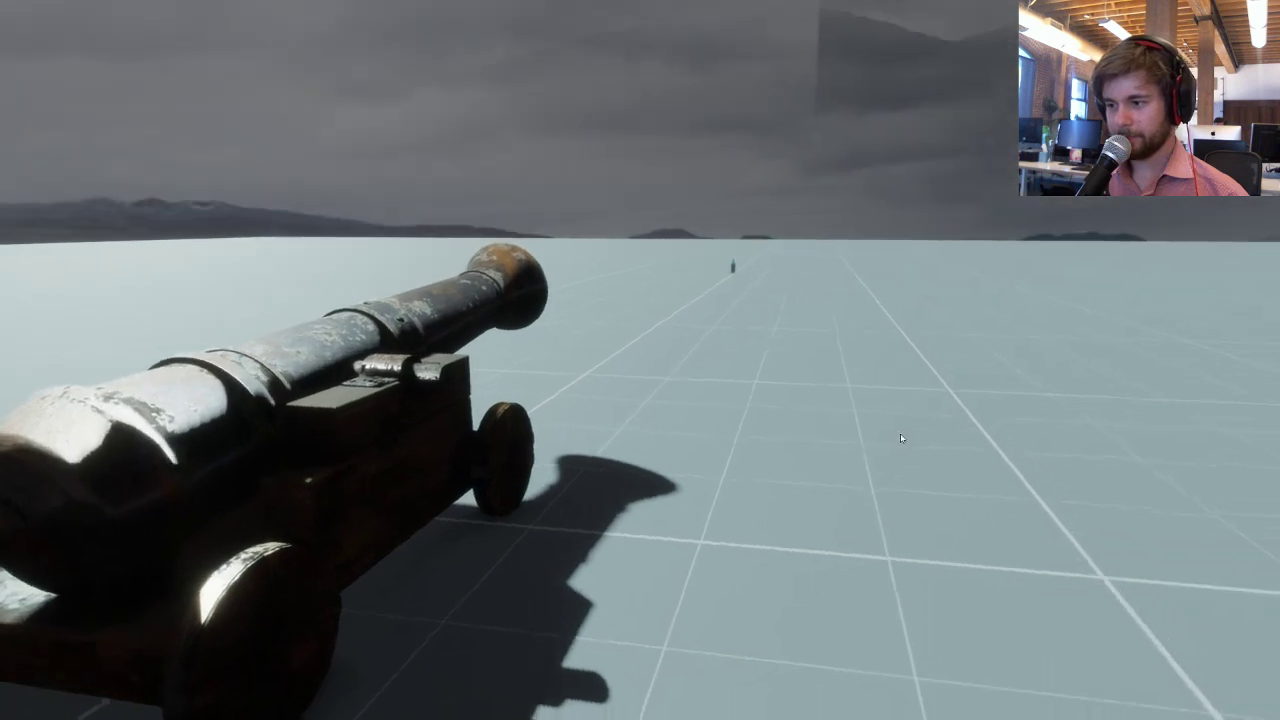
# Fire the cannon at the restored bottle and walk toward the bottle to check whether its animation replays.
pyautogui.press('s')
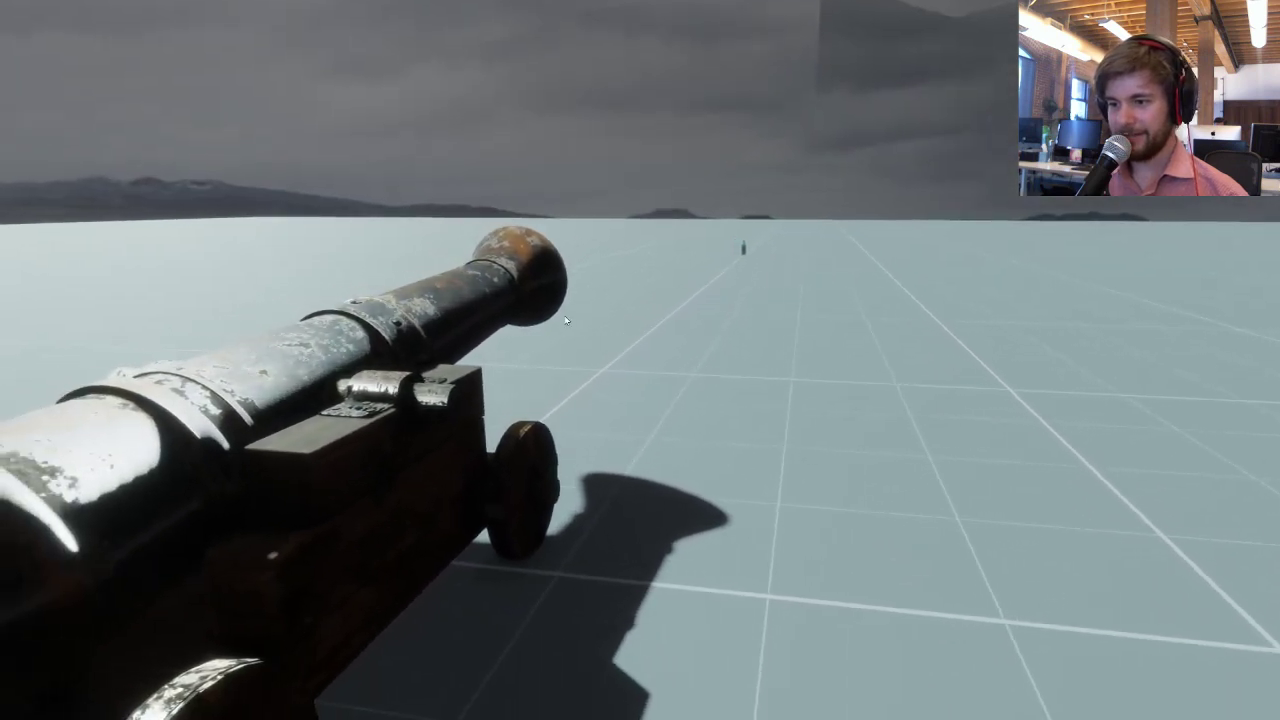
pyautogui.click(324, 406)
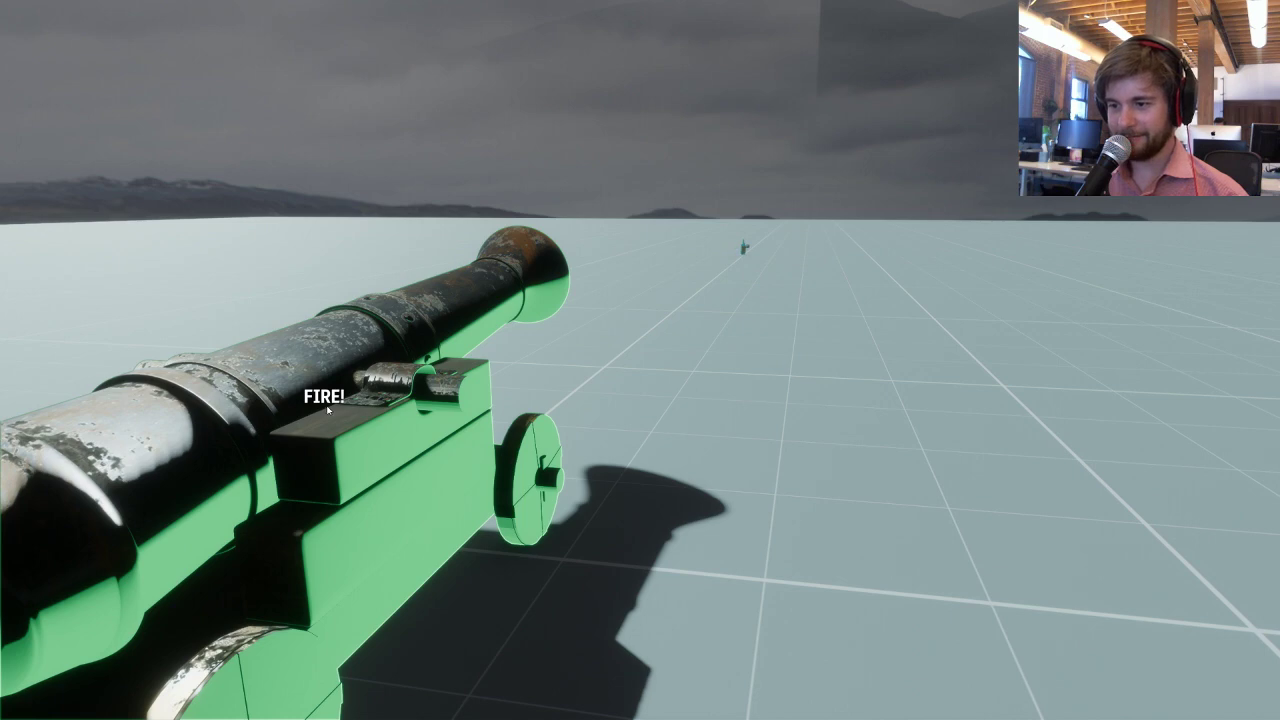
pyautogui.press('w')
pyautogui.moveTo(735, 343); pyautogui.dragTo(706, 337, button='right')
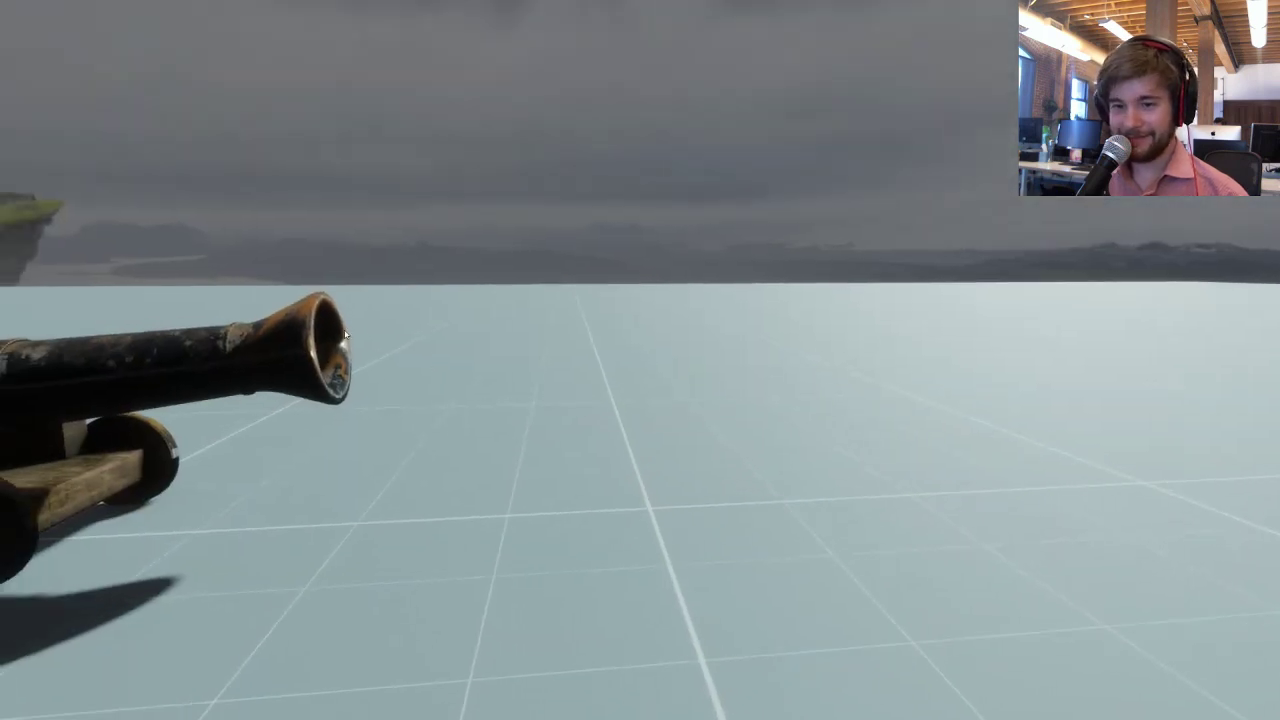
pyautogui.moveTo(345, 335); pyautogui.dragTo(729, 352, button='right')
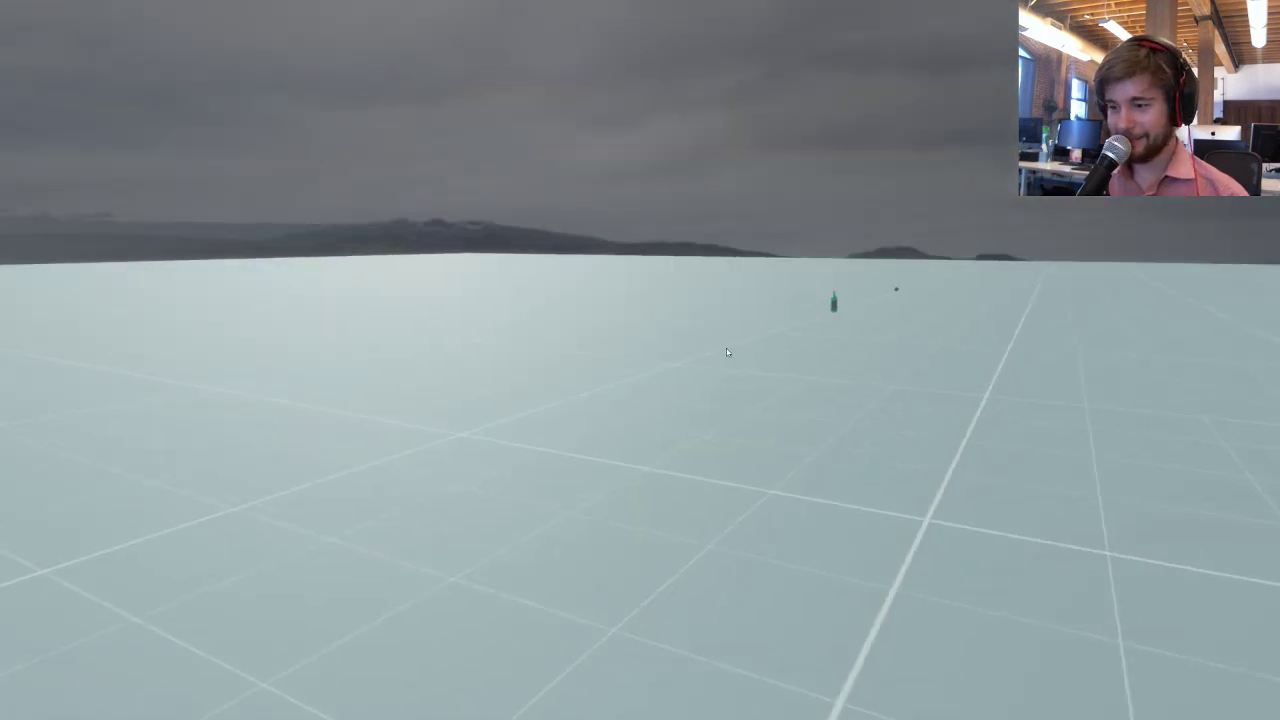
pyautogui.press('w')
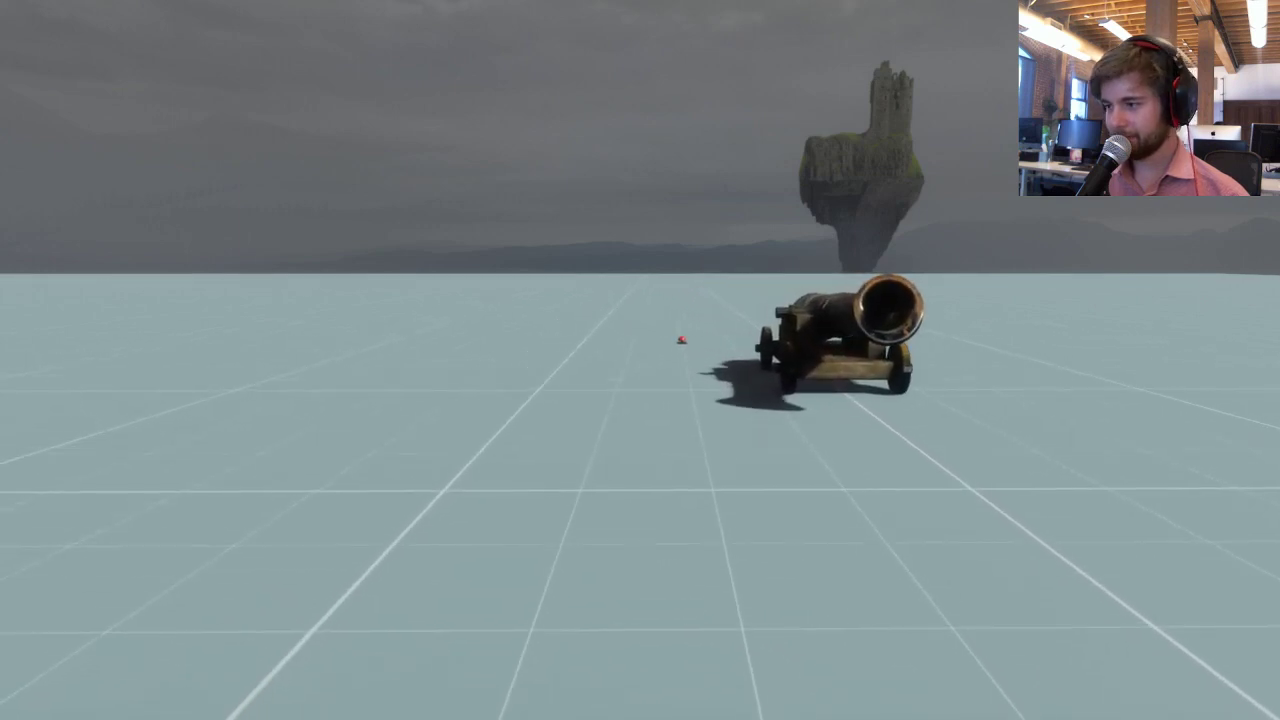
# Return to editing the scene and select the Bottle 06 Baked object to show its Simple Animation script.
pyautogui.press('Escape')
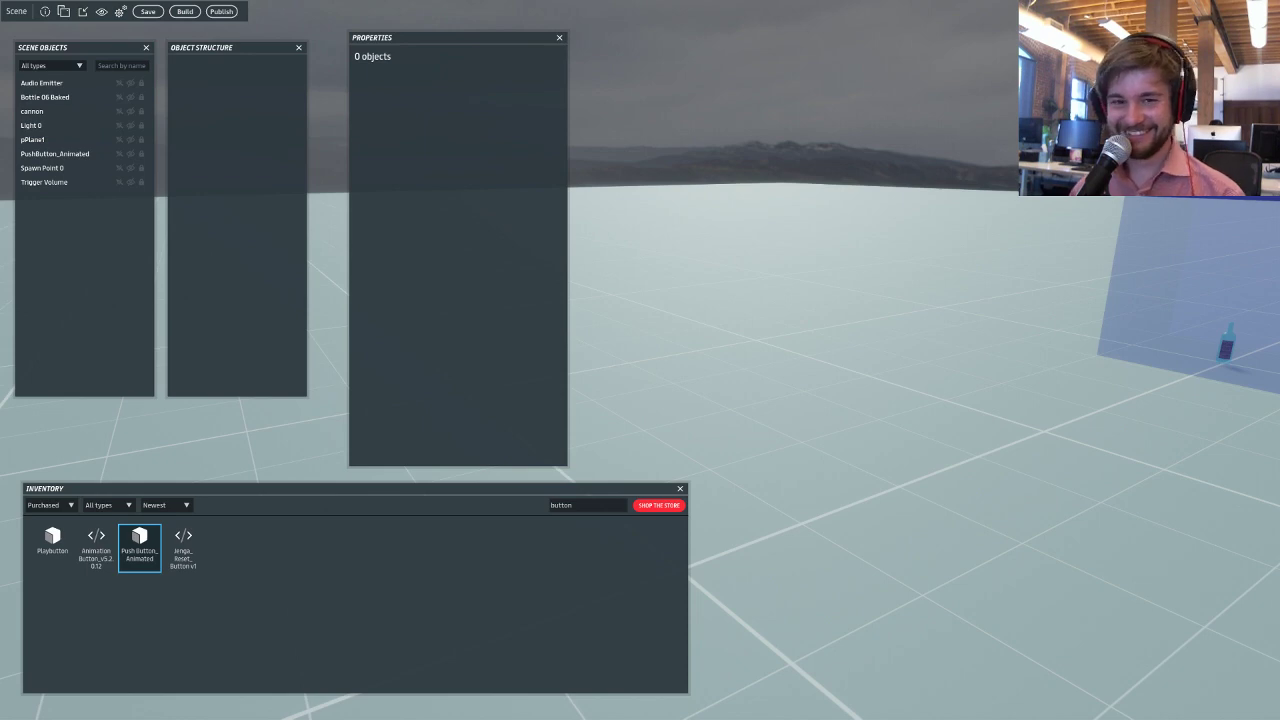
pyautogui.click(834, 378)
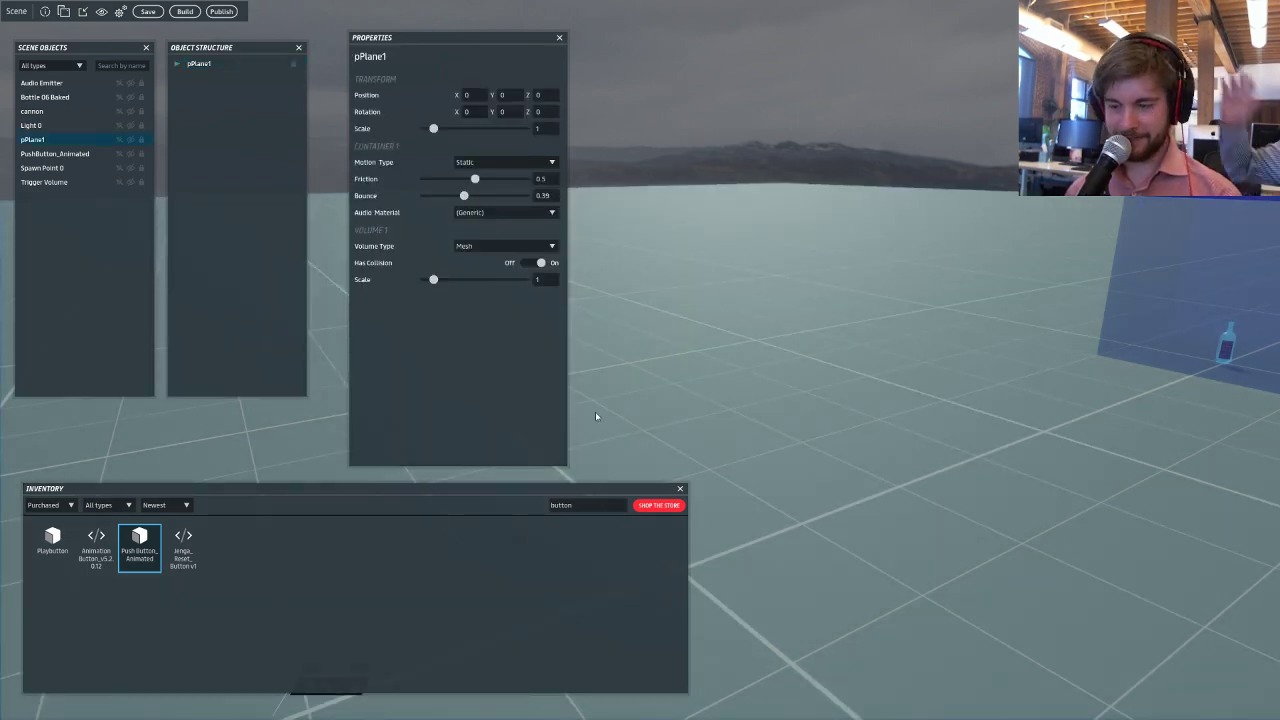
pyautogui.moveTo(597, 414); pyautogui.dragTo(852, 387, button='right')
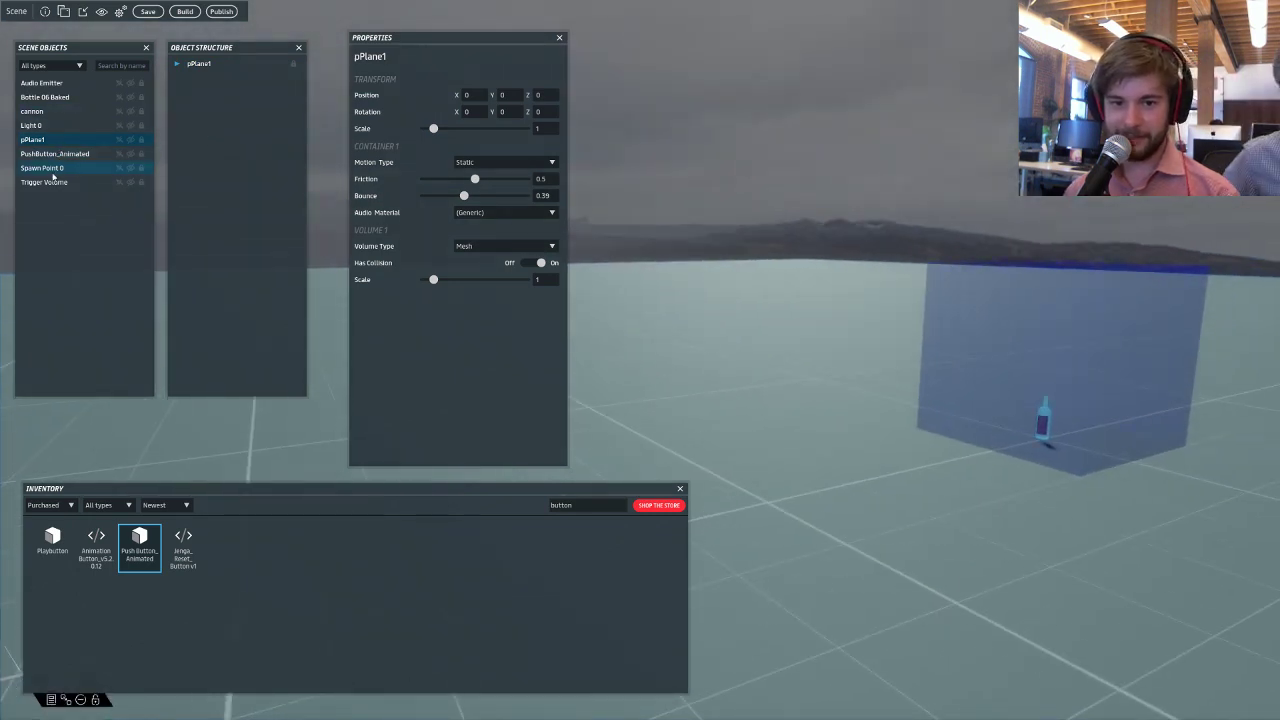
pyautogui.click(45, 97)
pyautogui.scroll(-1, 452, 195)
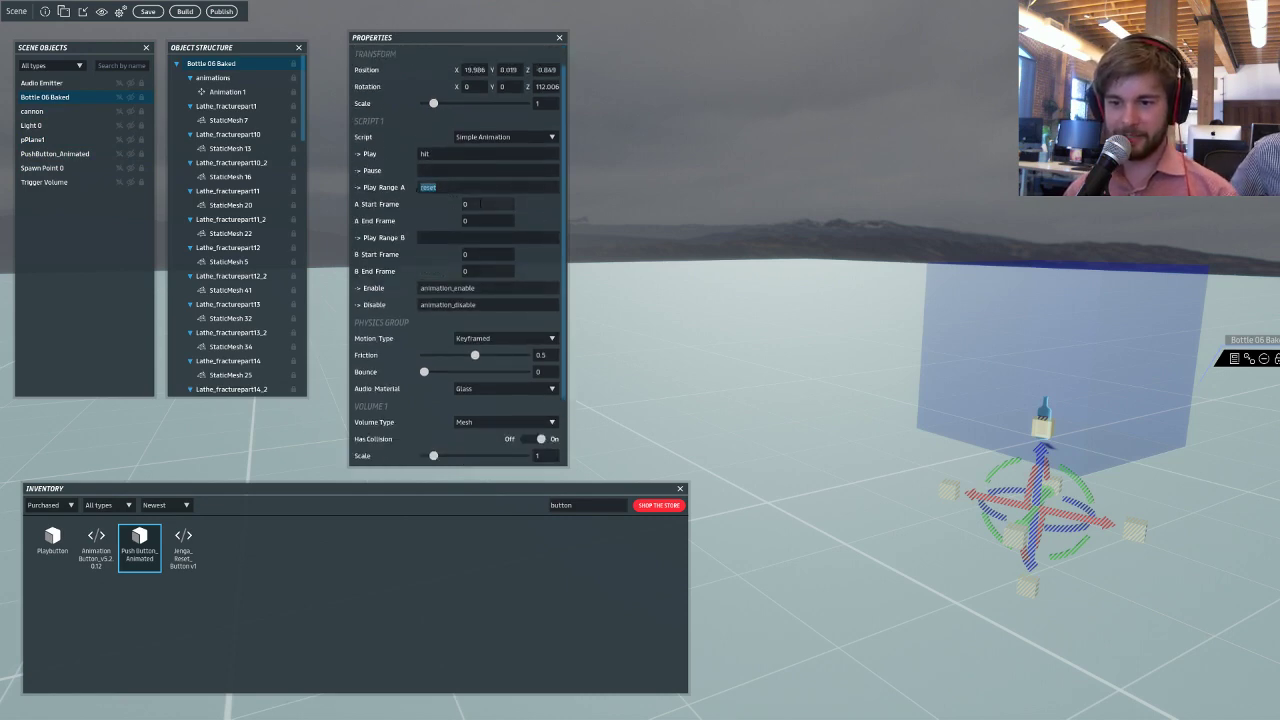
# Copy the bottle script's Play event "hit" into its Play Range B event.
pyautogui.click(480, 204)
pyautogui.moveTo(597, 223); pyautogui.dragTo(594, 223, button='right')
pyautogui.moveTo(448, 155); pyautogui.dragTo(420, 154)
pyautogui.hotkey('ctrl', 'c')
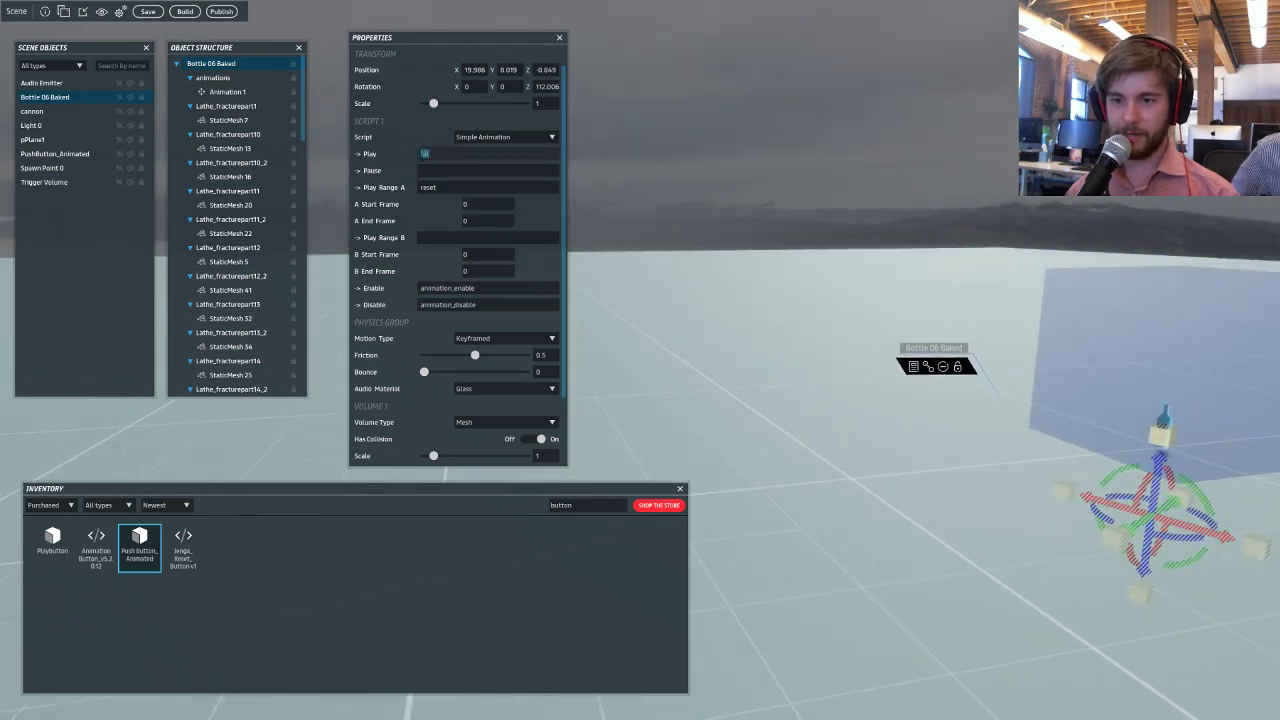
pyautogui.scroll(-3, 441, 375)
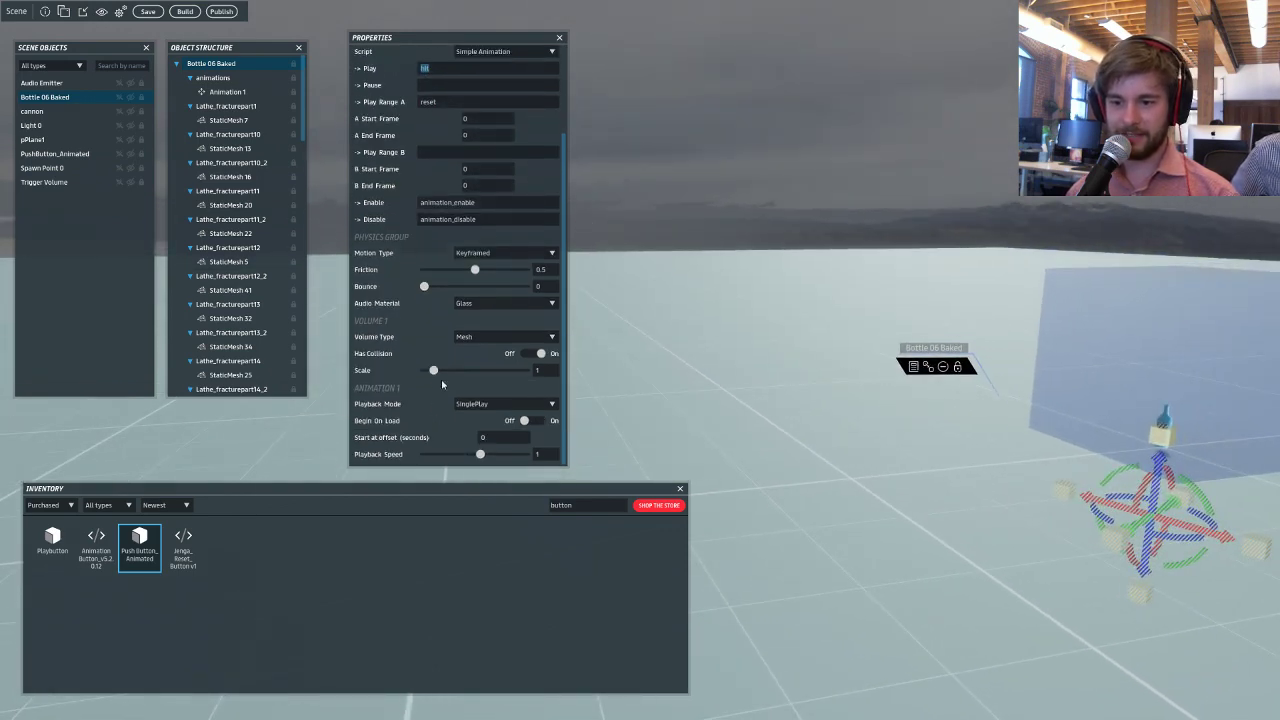
pyautogui.scroll(4, 441, 375)
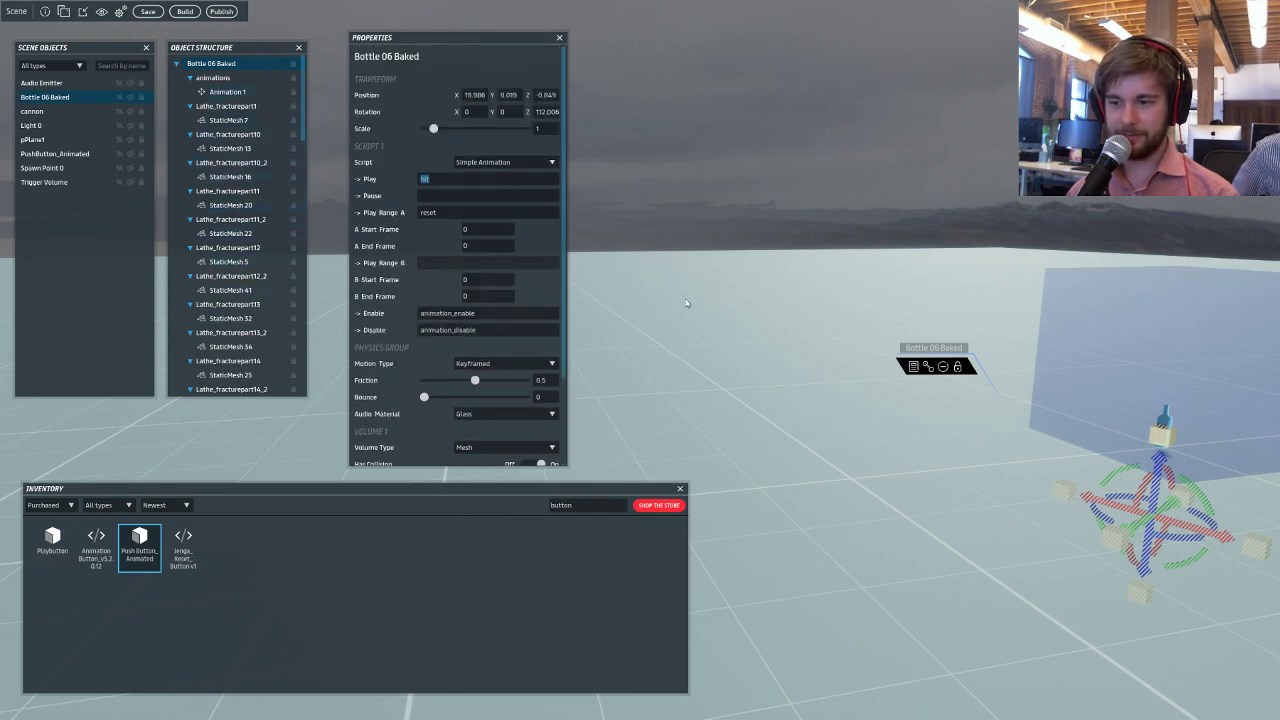
pyautogui.moveTo(694, 303); pyautogui.dragTo(643, 304, button='right')
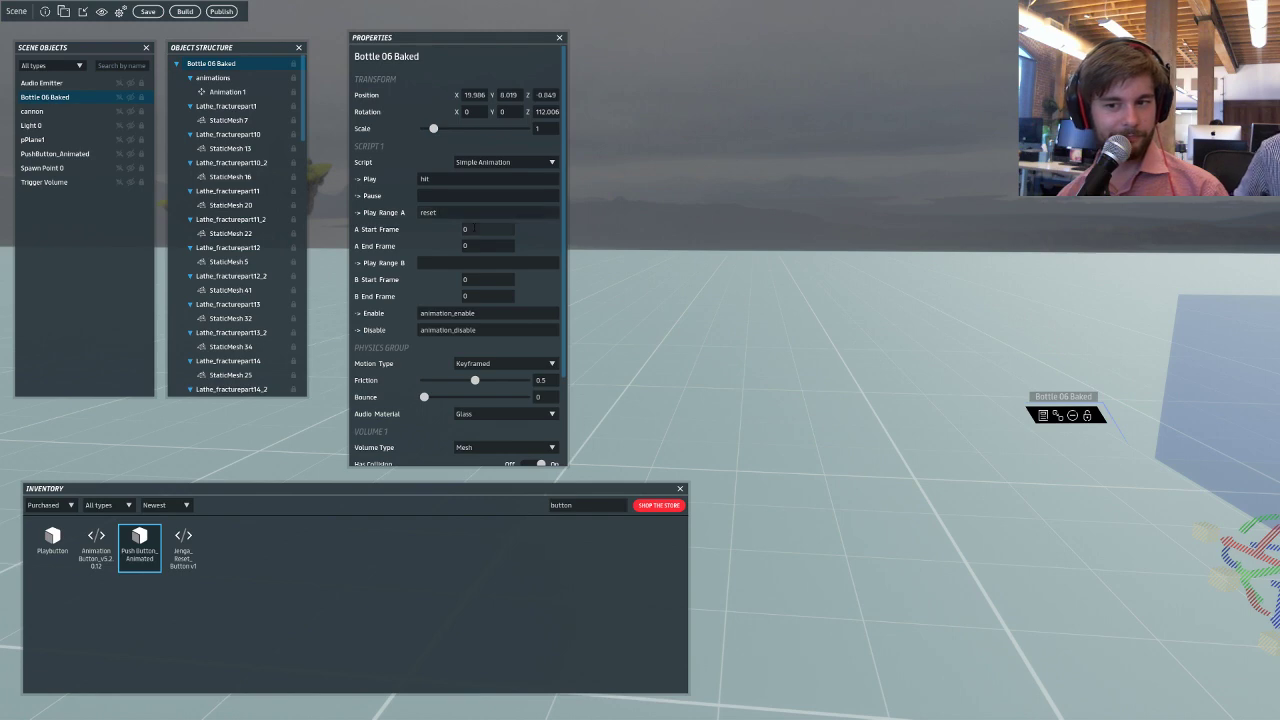
pyautogui.moveTo(812, 299); pyautogui.dragTo(719, 292, button='right')
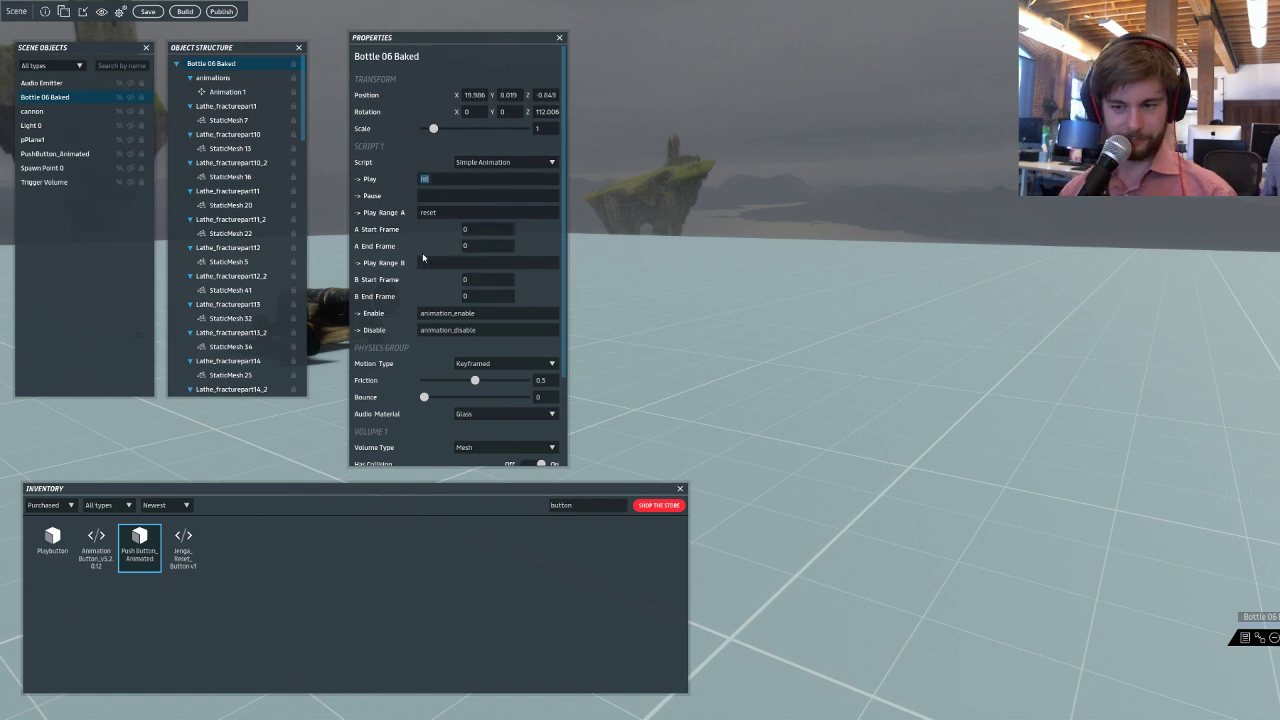
pyautogui.click(449, 265)
pyautogui.hotkey('ctrl', 'v')
# Set the bottle animation's B End Frame to 100 and clear the script's Play event.
pyautogui.click(466, 296)
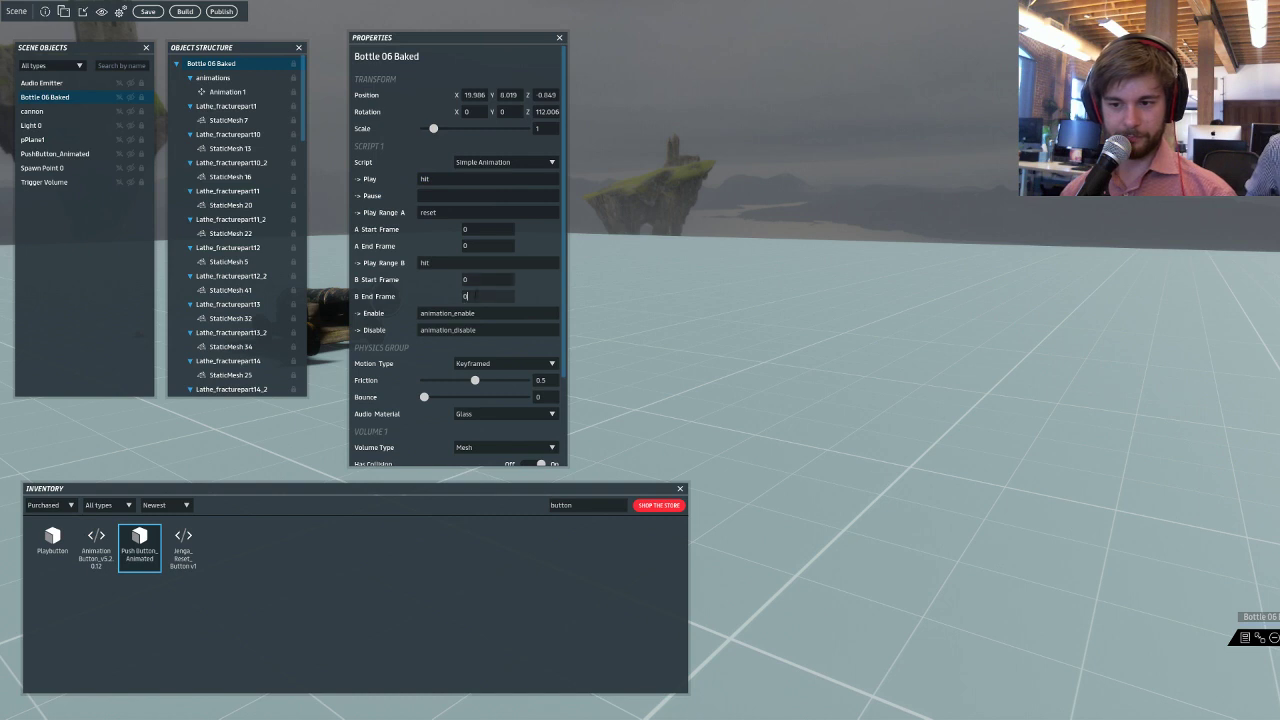
pyautogui.write('100')
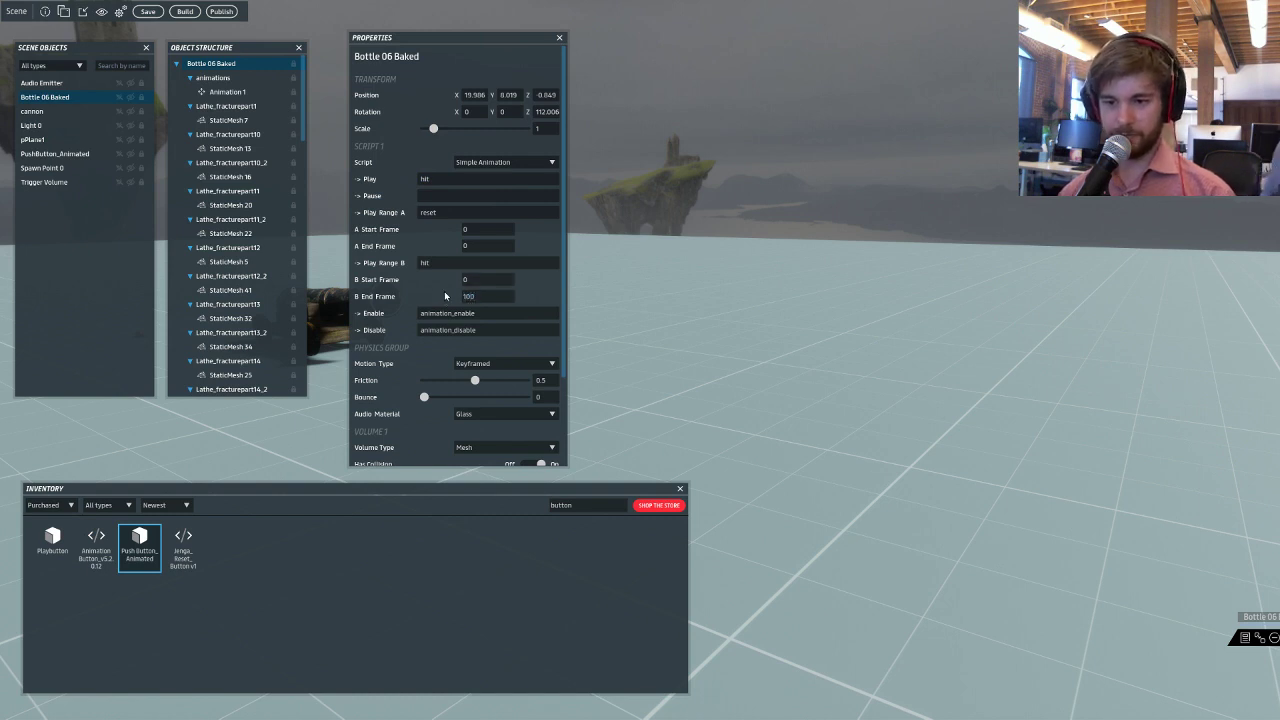
pyautogui.click(471, 181)
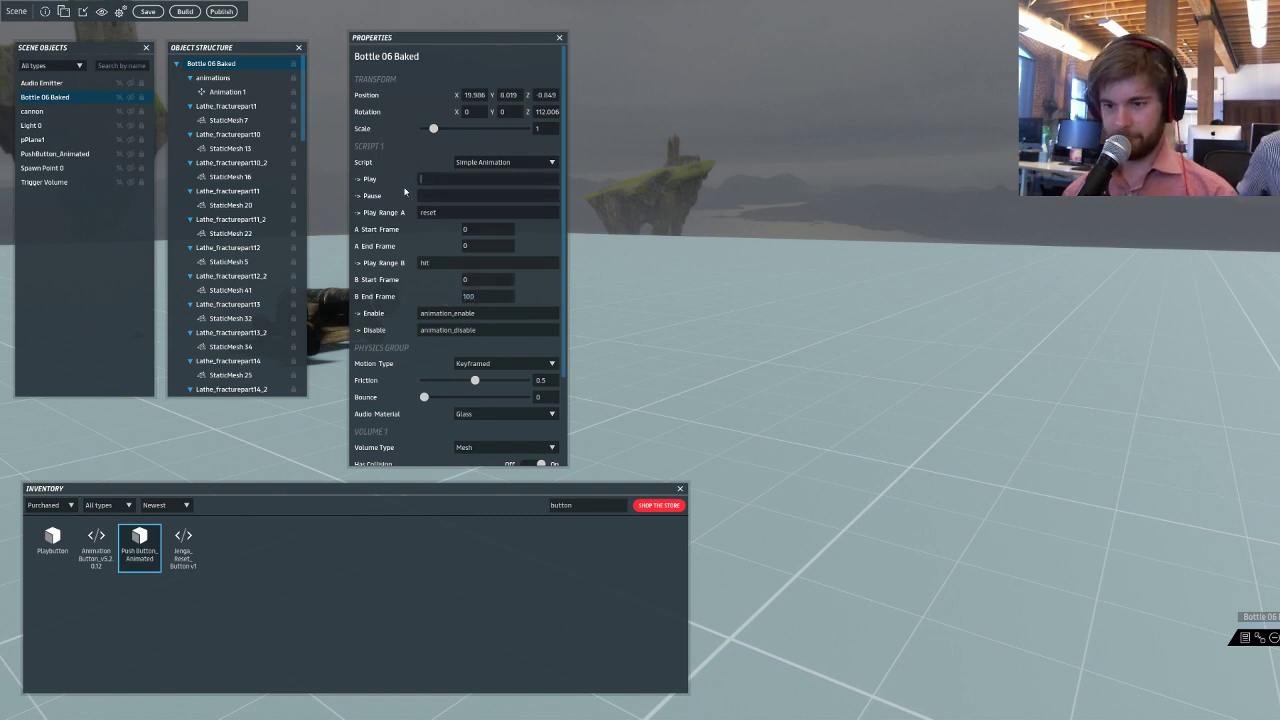
# Build the scene, enter the built version and walk up beside the cannon facing the bottle.
pyautogui.click(189, 13)
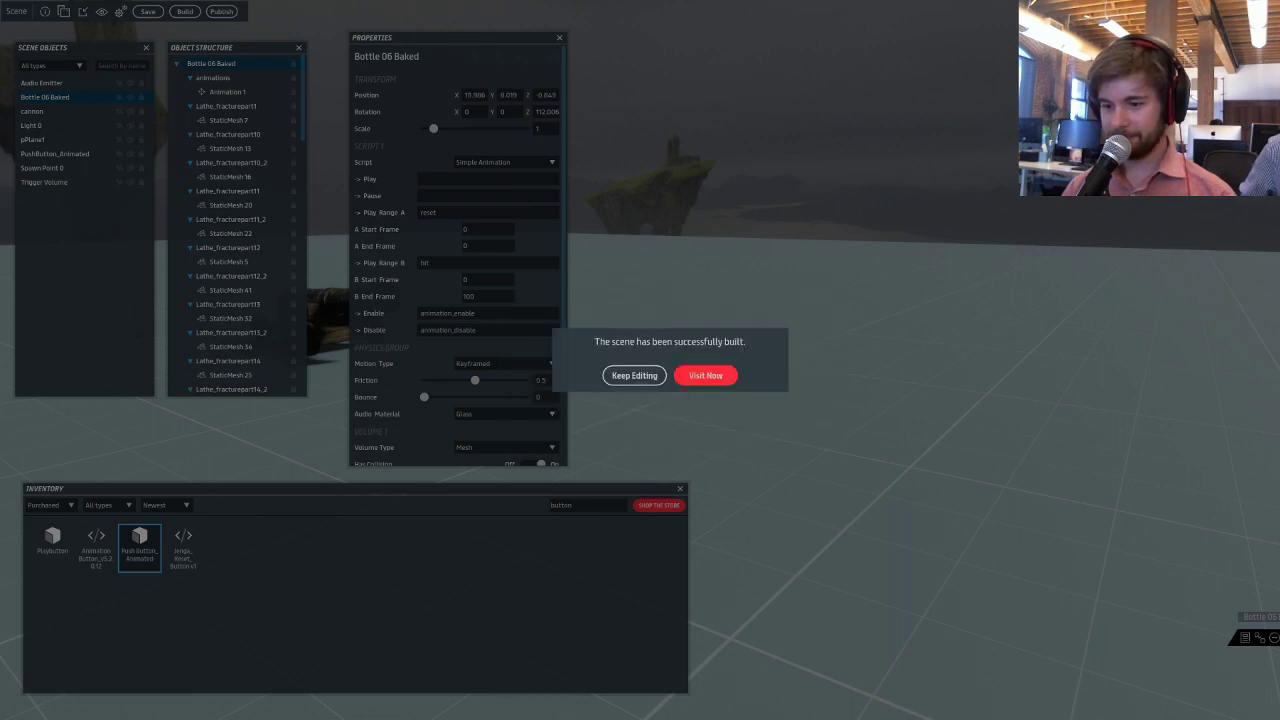
pyautogui.click(724, 374)
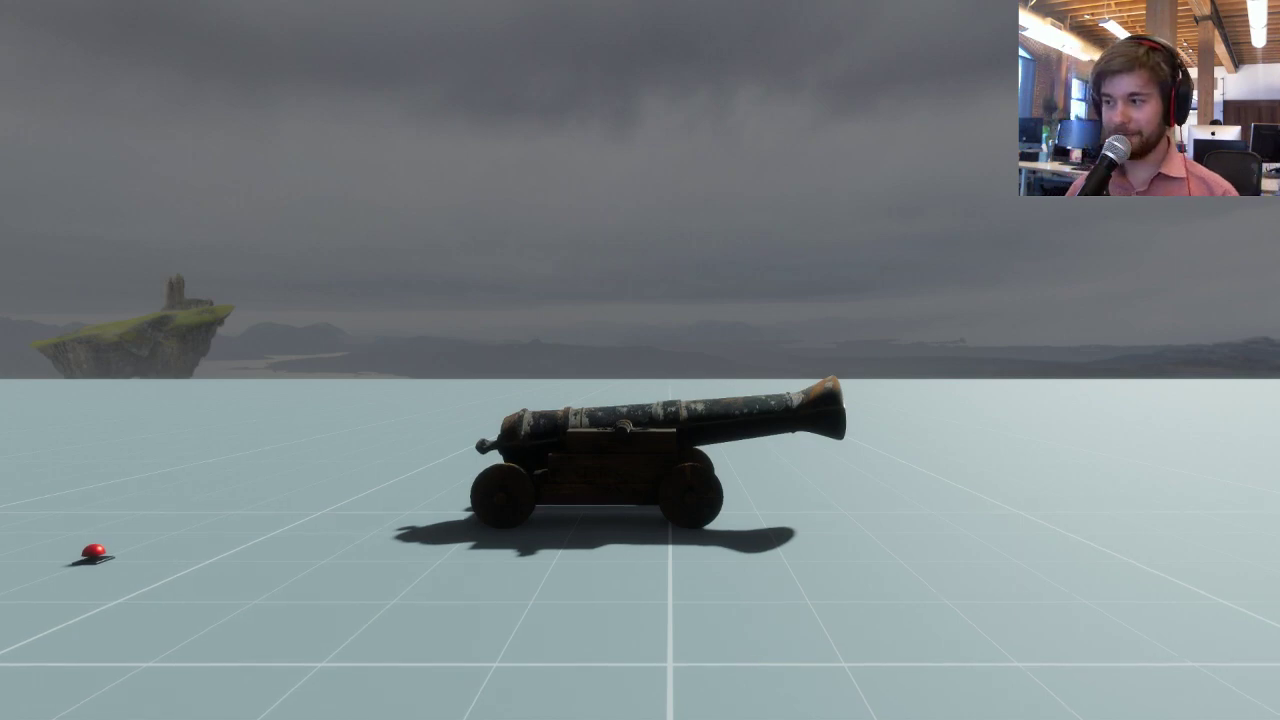
pyautogui.moveTo(425, 450); pyautogui.dragTo(645, 507, button='right')
pyautogui.press('w')
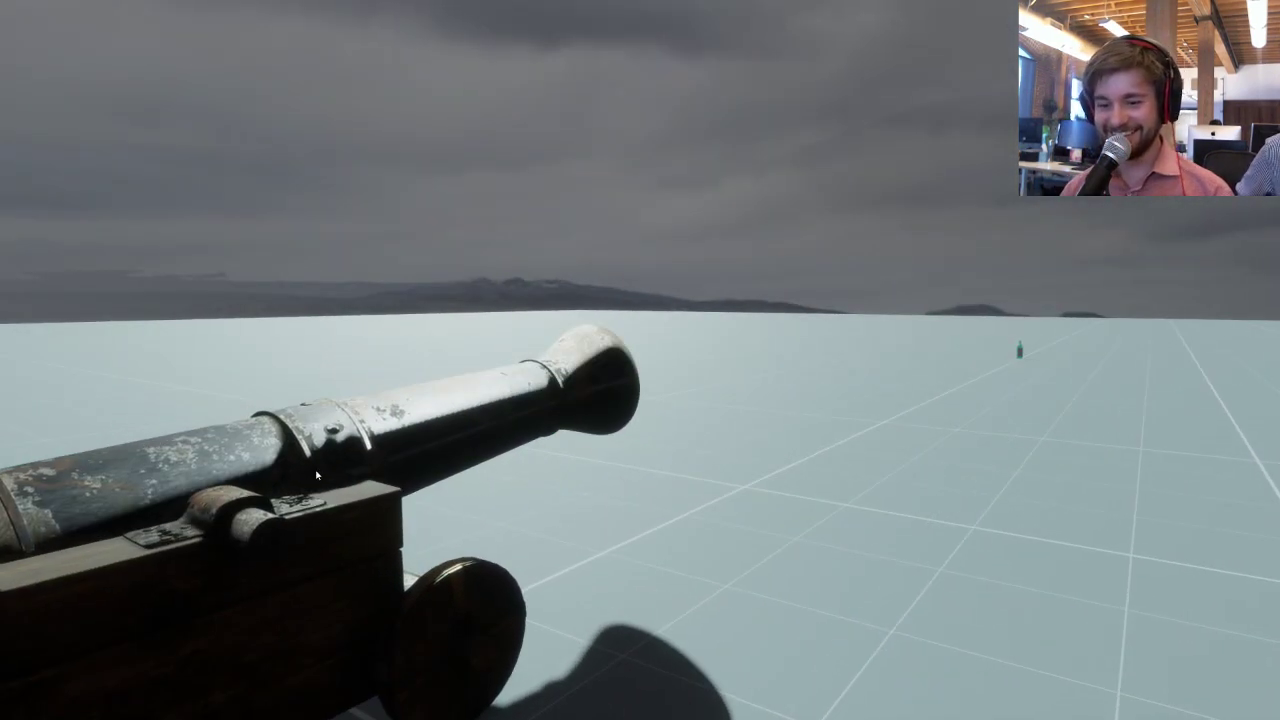
# Fire the cannon at the bottle, activate the red reset button, and try firing the cannon again.
pyautogui.click(306, 530)
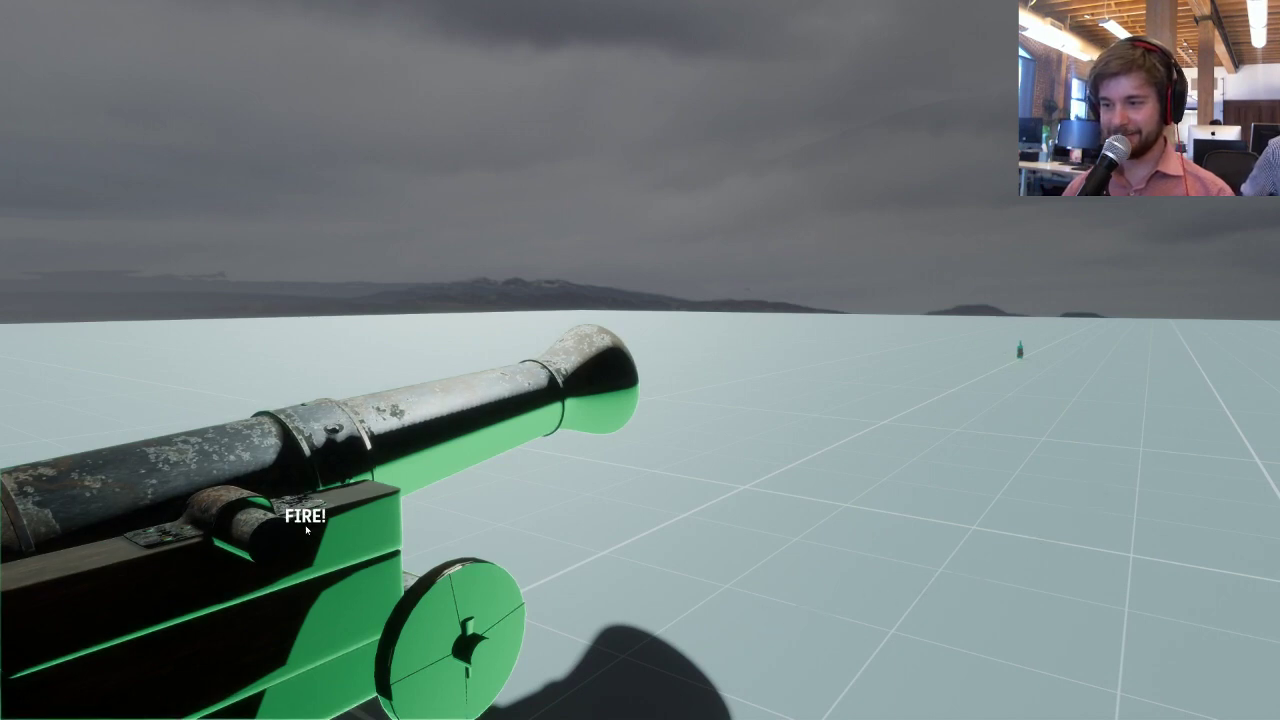
pyautogui.press('s')
pyautogui.moveTo(757, 466); pyautogui.dragTo(644, 631, button='right')
pyautogui.press('s')
pyautogui.press('w')
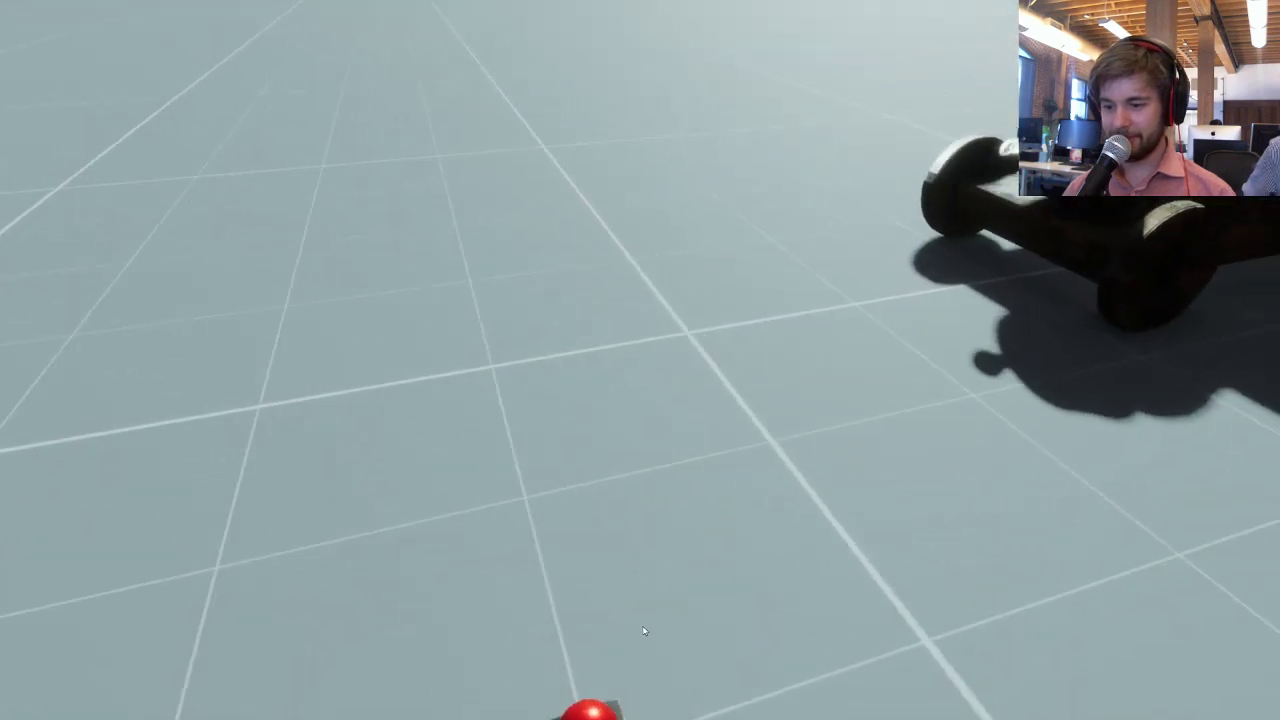
pyautogui.click(597, 614)
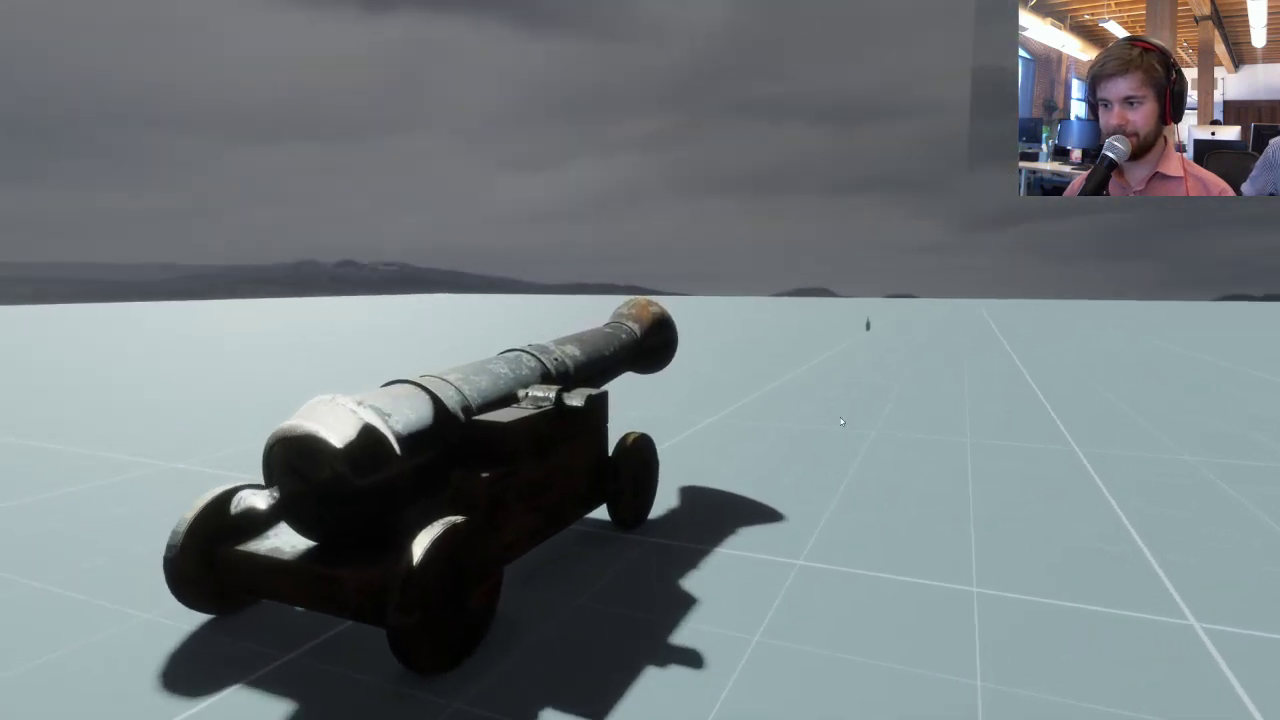
pyautogui.press('w')
pyautogui.click(482, 436)
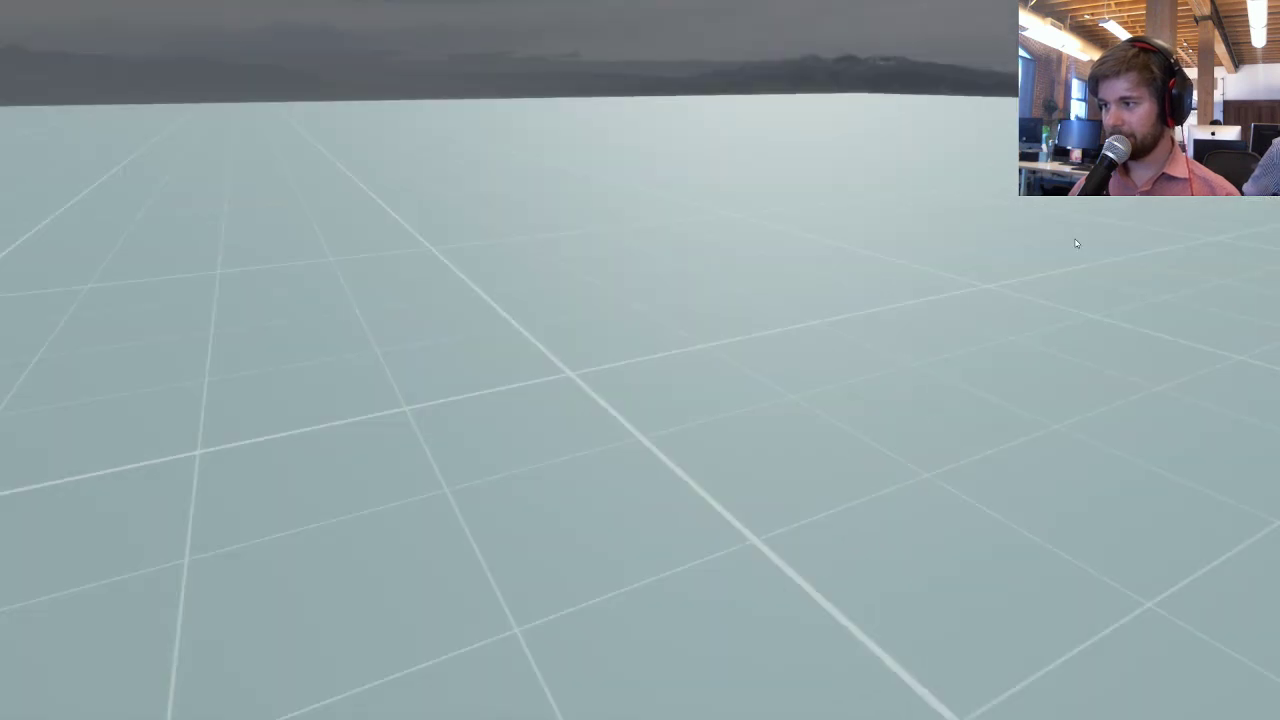
# Return to editing the scene and select the Trigger Volume around the bottle to show its Simple Collisions script.
pyautogui.press('Escape')
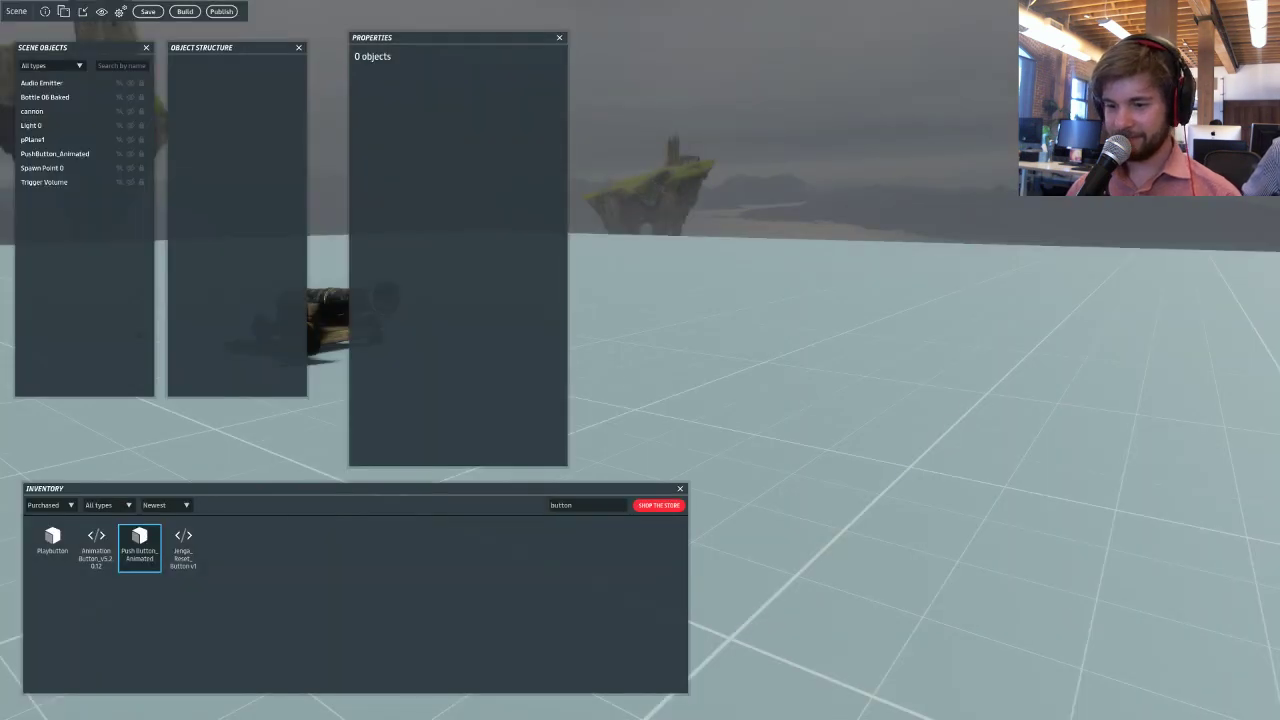
pyautogui.click(690, 345)
pyautogui.moveTo(690, 345); pyautogui.dragTo(911, 378, button='right')
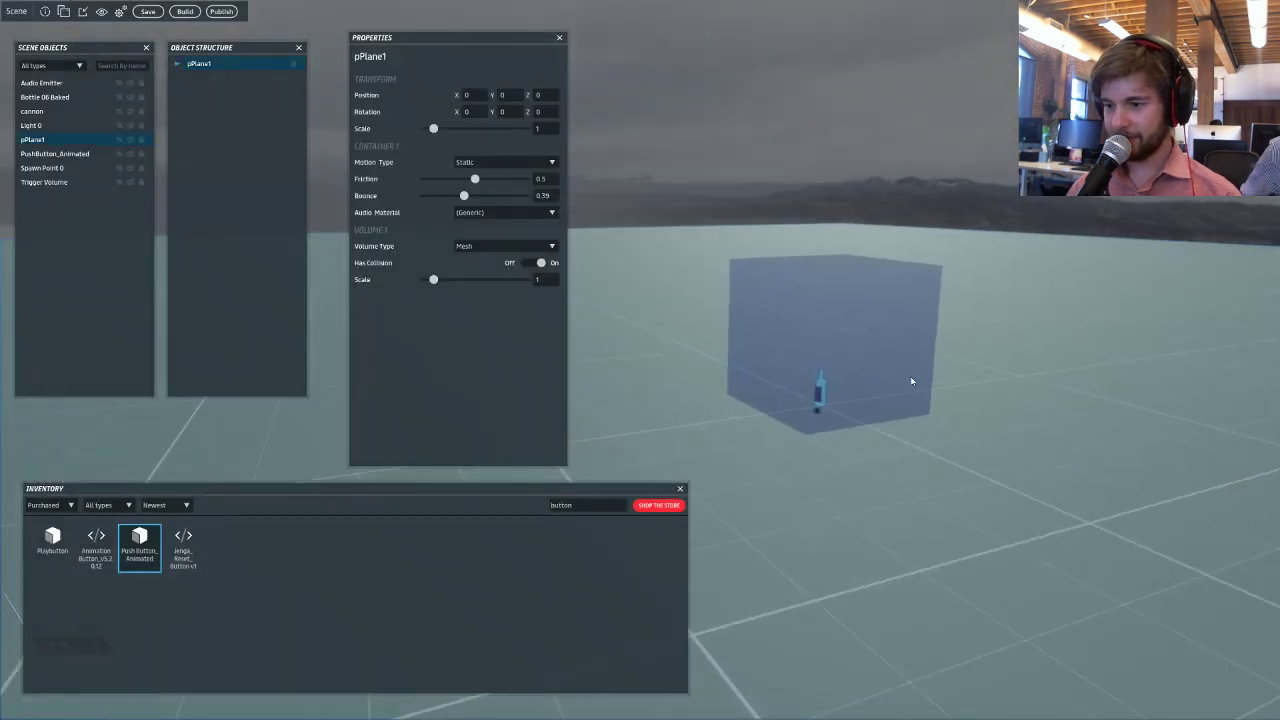
pyautogui.click(873, 316)
pyautogui.moveTo(733, 338); pyautogui.dragTo(651, 359, button='right')
pyautogui.press('w')
pyautogui.press('d')
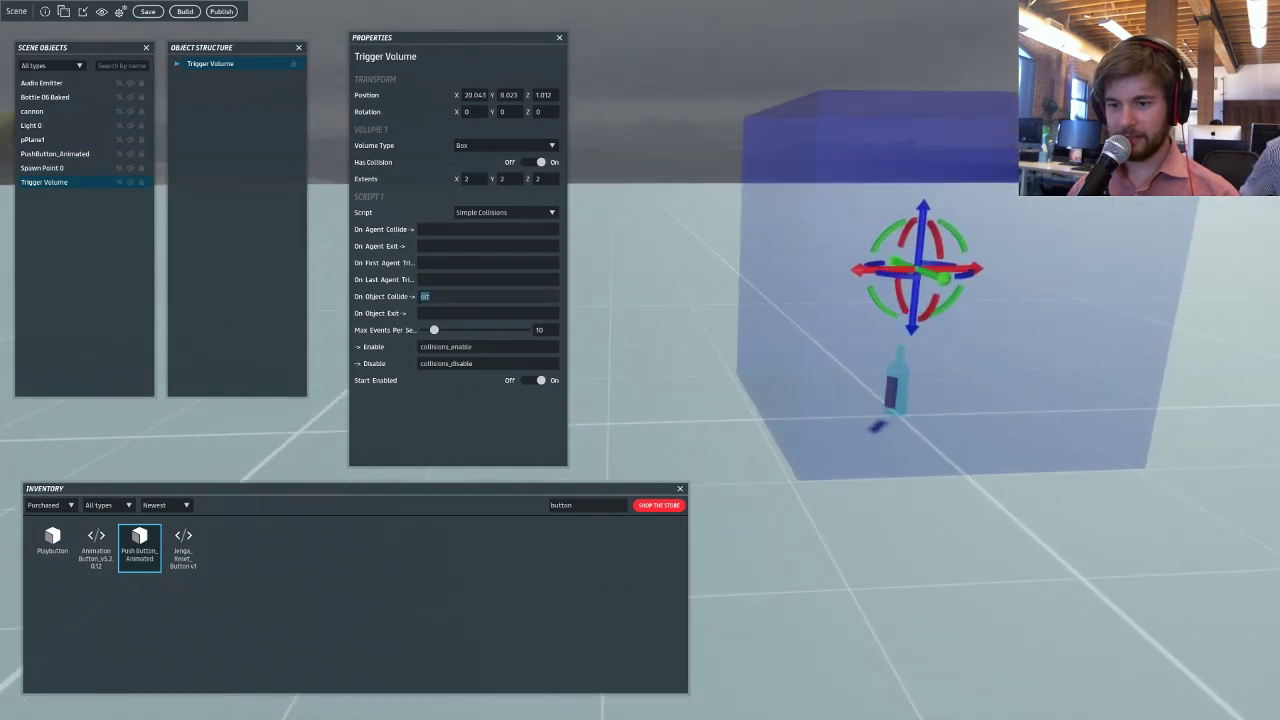
pyautogui.press('Tab')
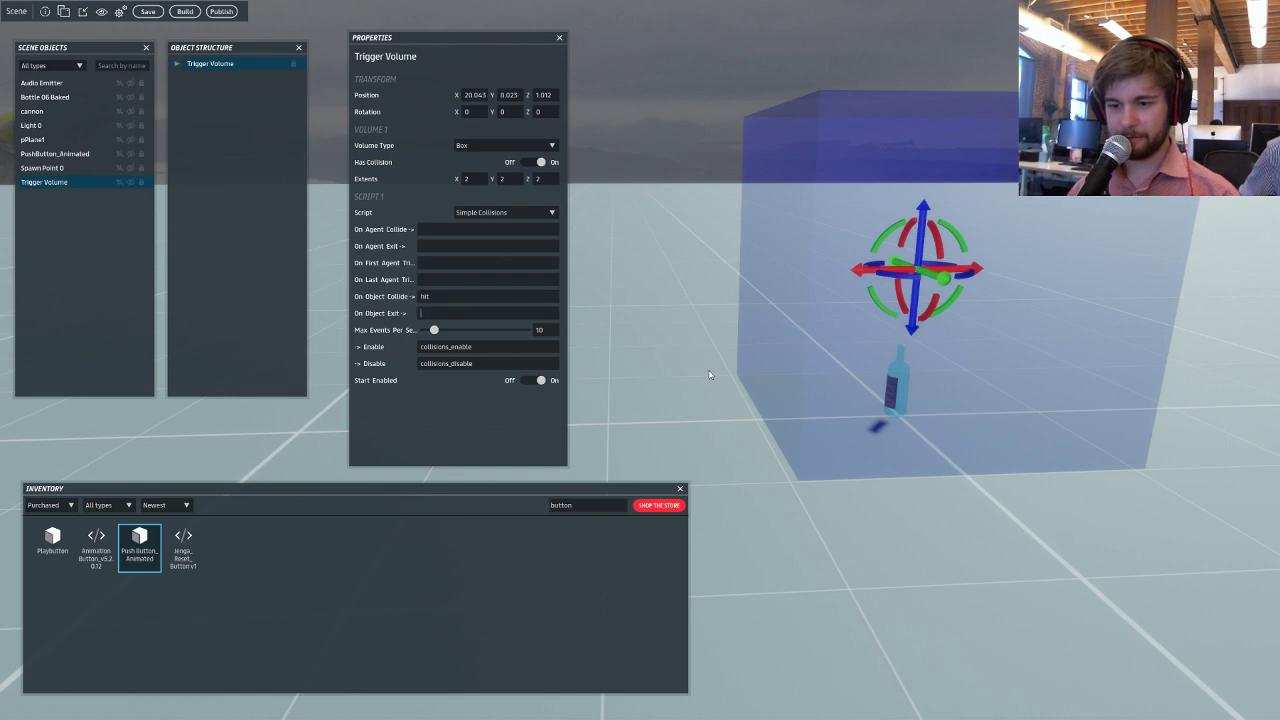
# Compare the Trigger Volume's On Object Collide event with the Simple Animation events and frame ranges of Bottle 06 Baked.
pyautogui.press('a')
pyautogui.moveTo(691, 368); pyautogui.dragTo(701, 364, button='right')
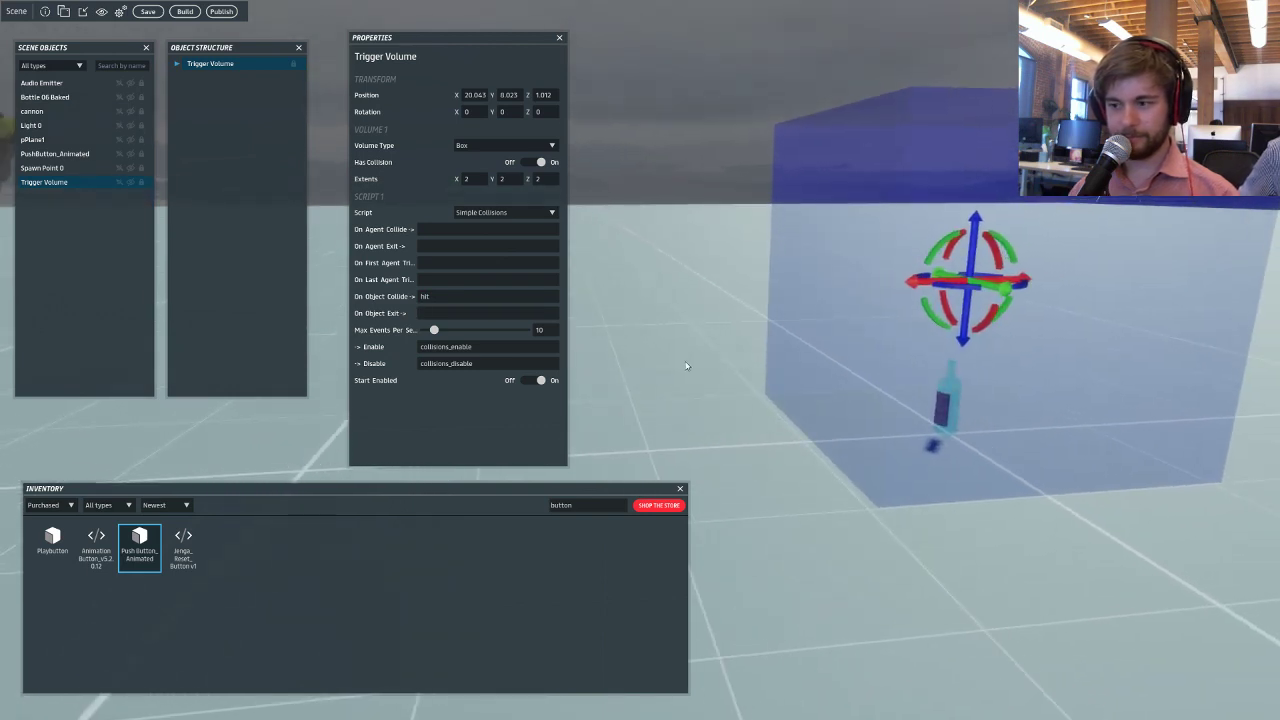
pyautogui.press('w')
pyautogui.moveTo(687, 366); pyautogui.dragTo(696, 366, button='right')
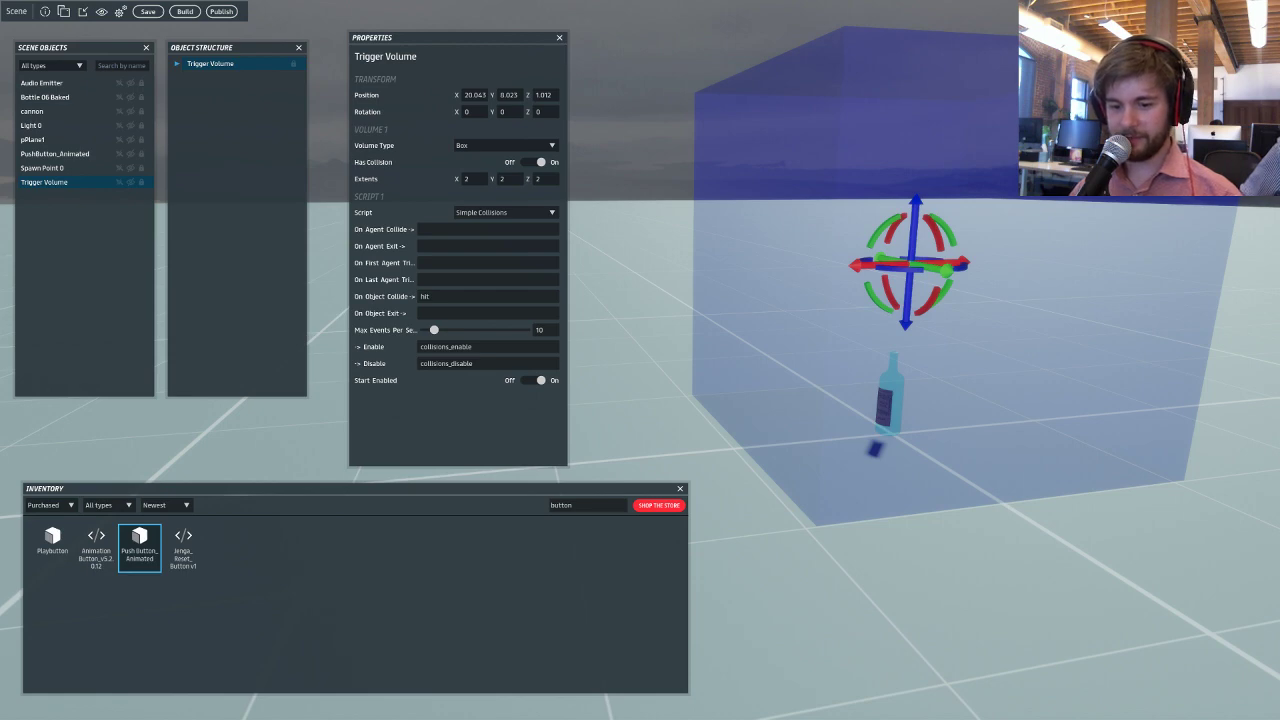
pyautogui.press('w')
pyautogui.moveTo(692, 397); pyautogui.dragTo(798, 407, button='right')
pyautogui.press('s')
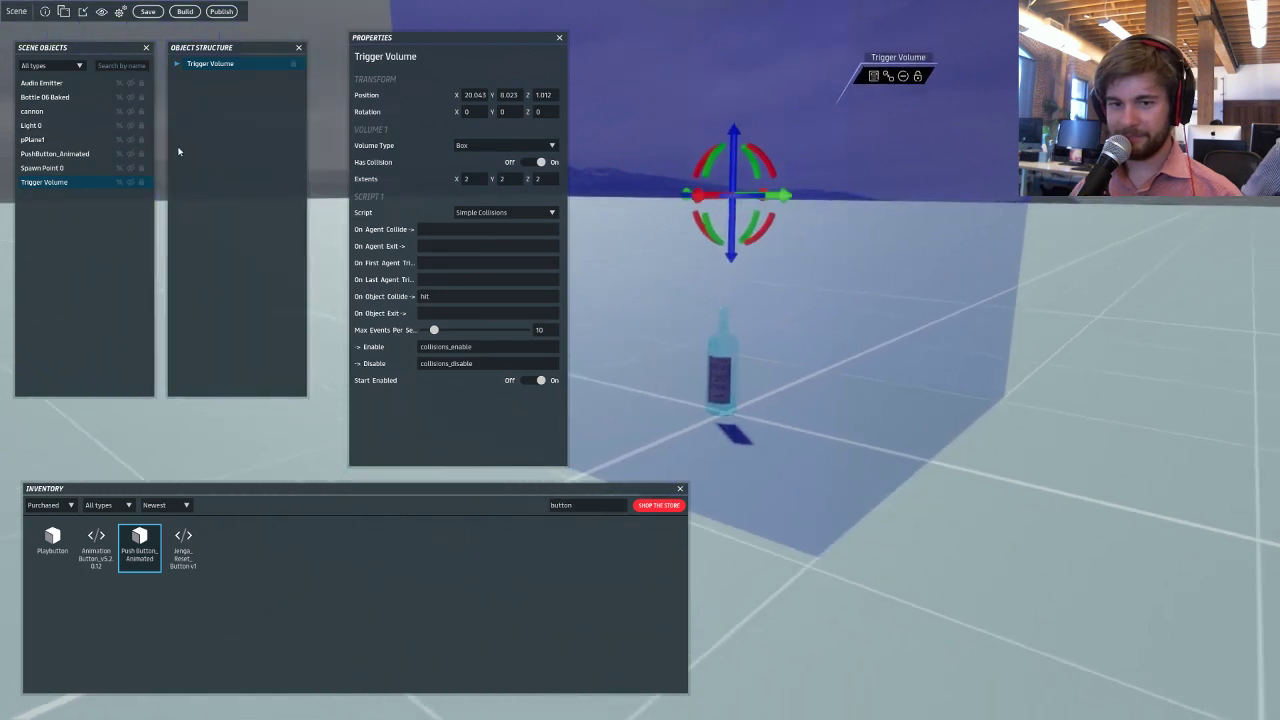
pyautogui.click(60, 97)
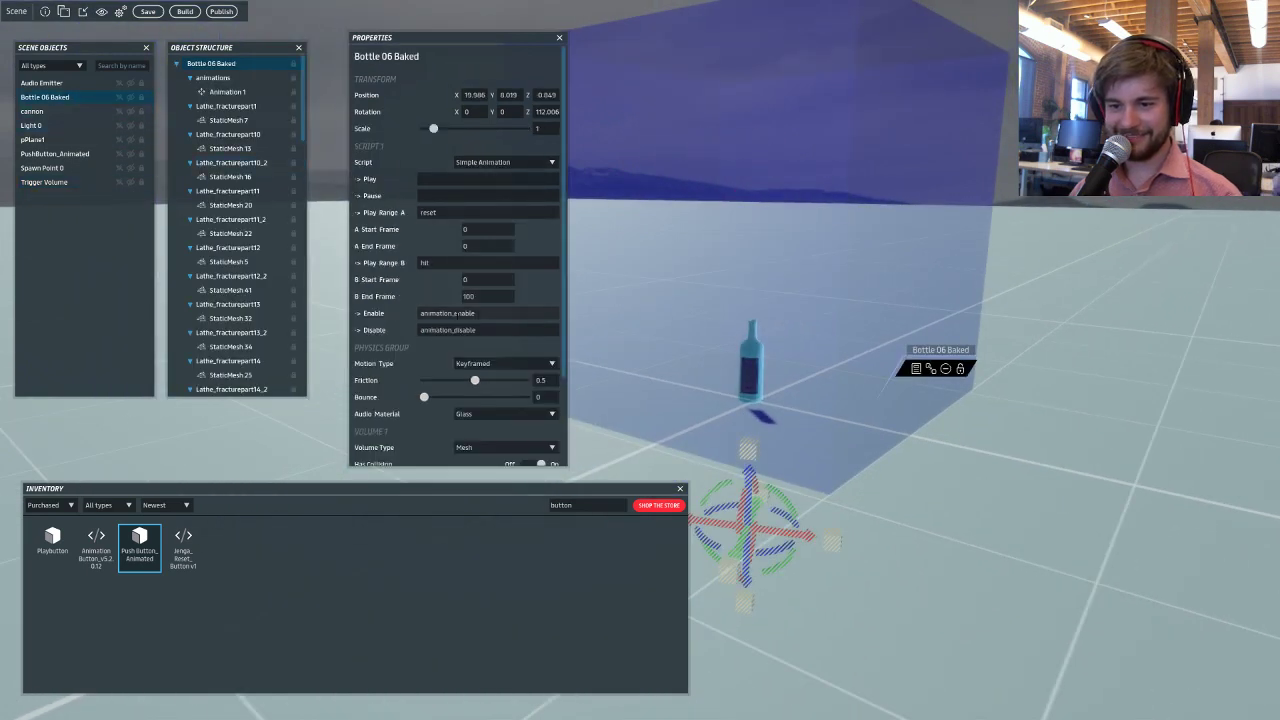
pyautogui.click(741, 187)
pyautogui.press('s')
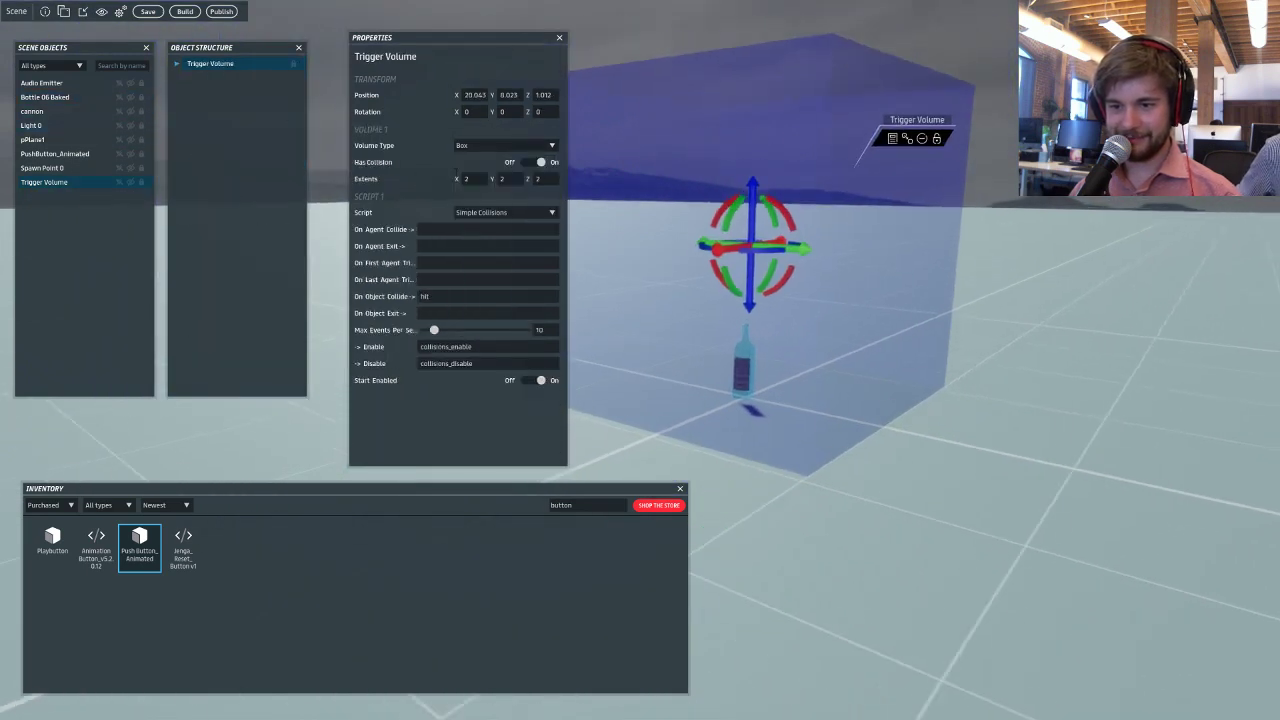
pyautogui.click(81, 99)
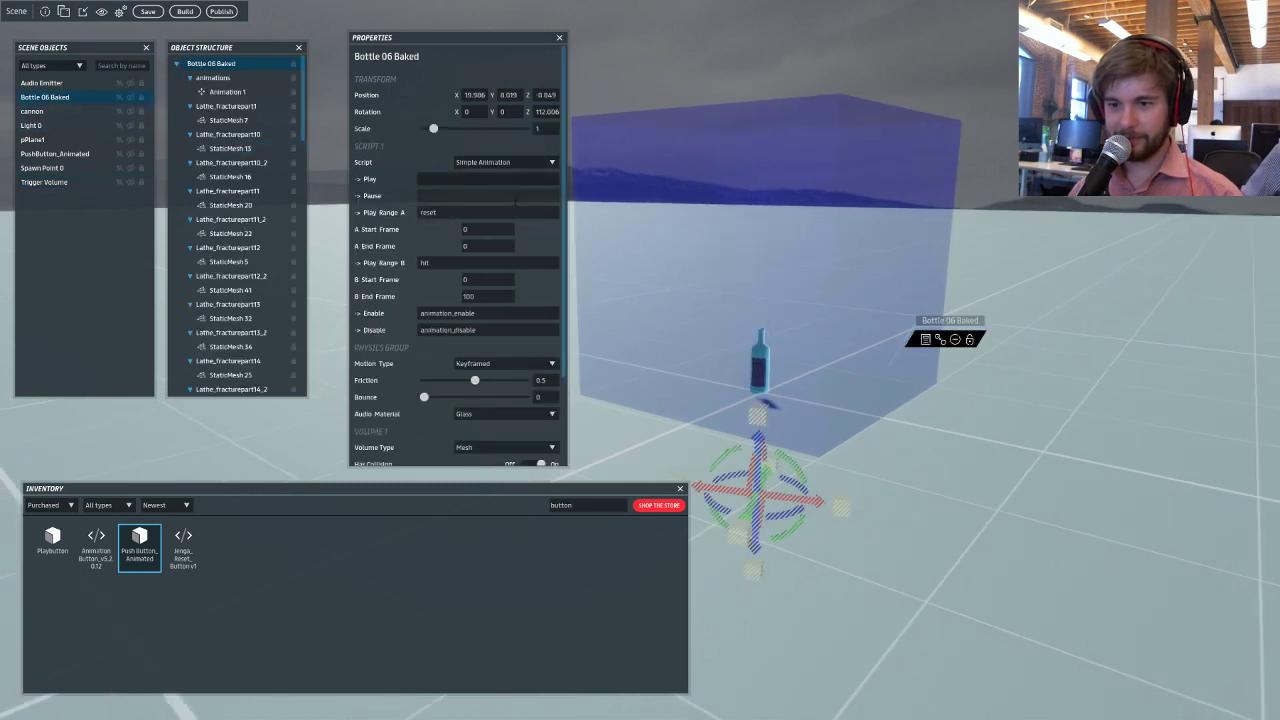
pyautogui.scroll(-3, 540, 230)
pyautogui.scroll(3, 495, 250)
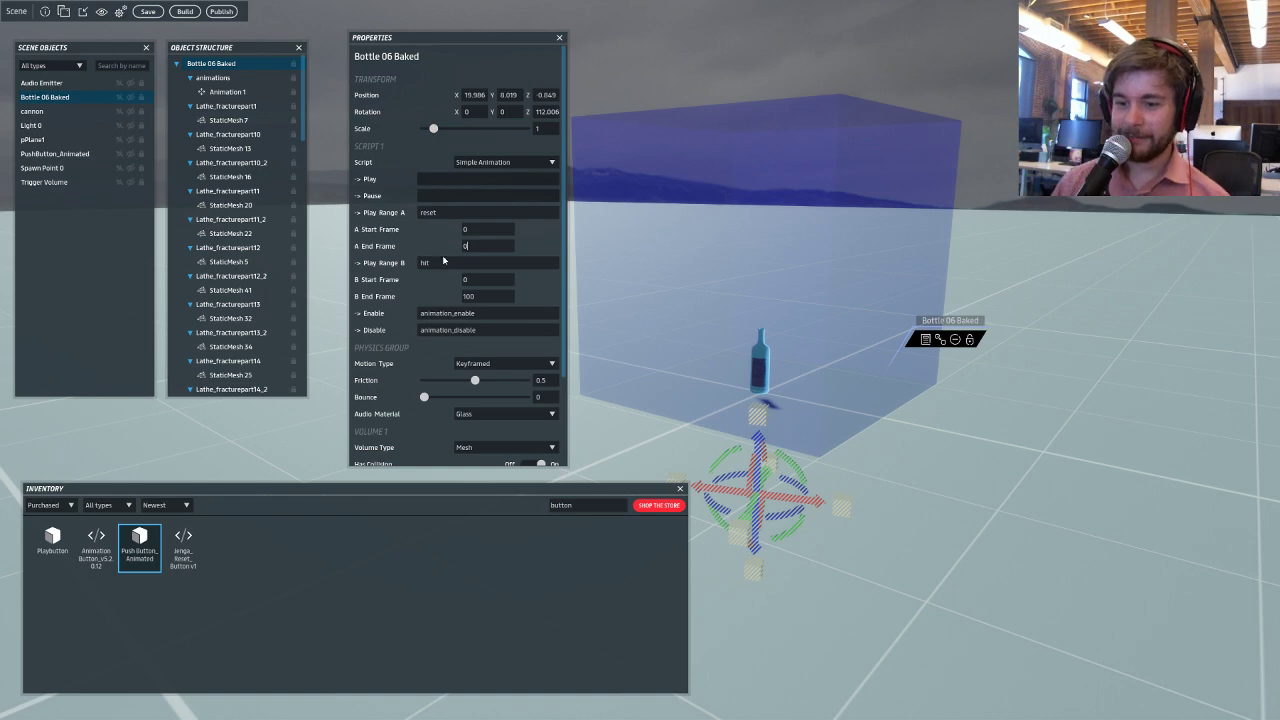
# Try setting the bottle animation's A Start Frame and A End Frame to 1.
pyautogui.press('Return')
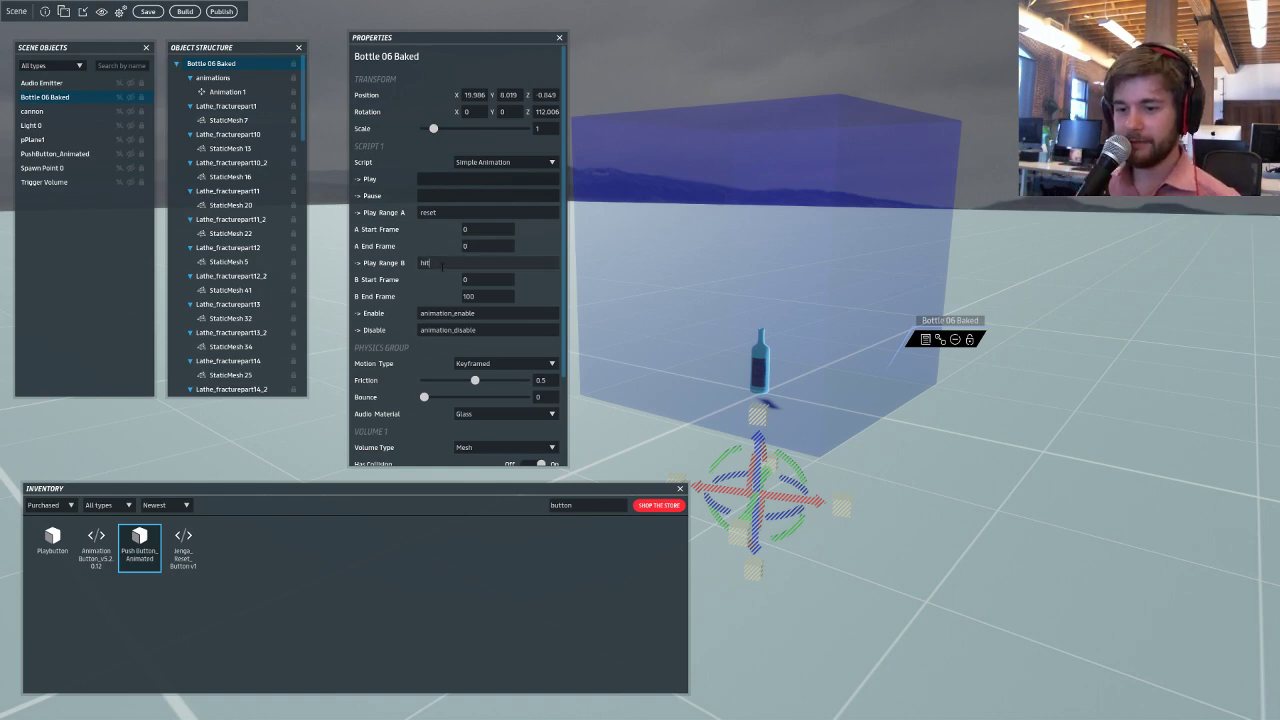
pyautogui.click(466, 278)
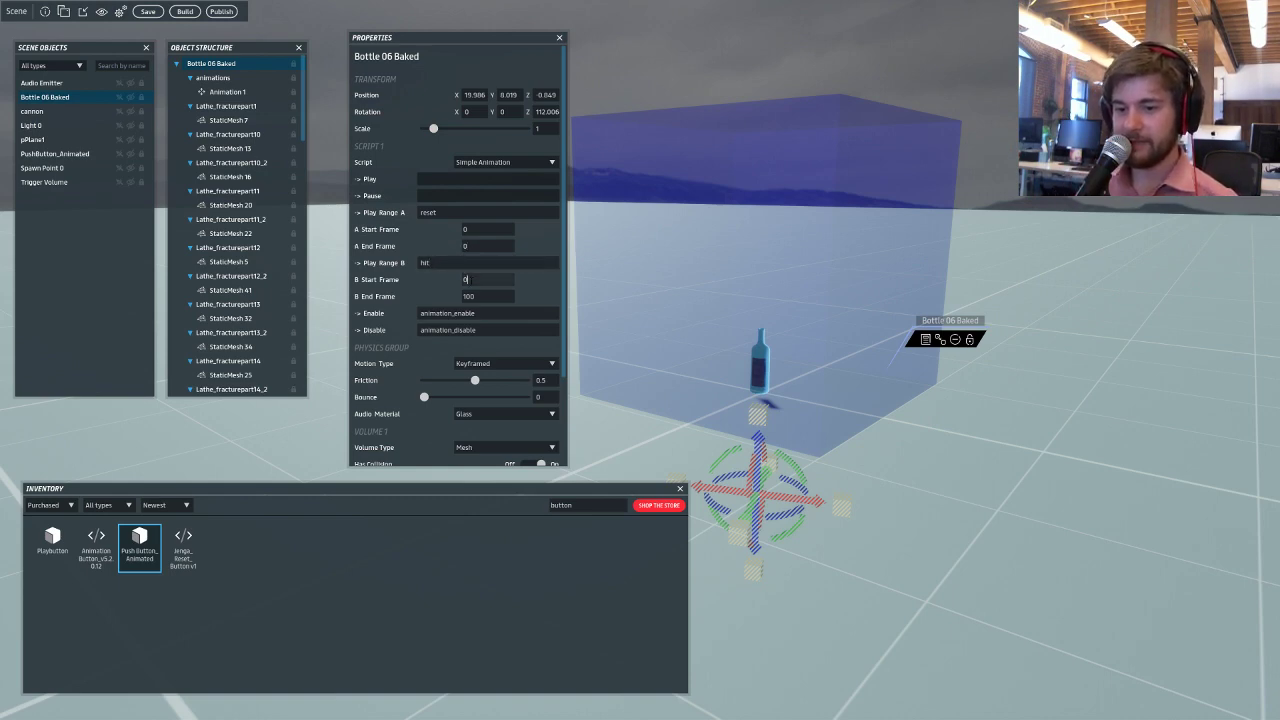
pyautogui.write('1')
pyautogui.click(478, 245)
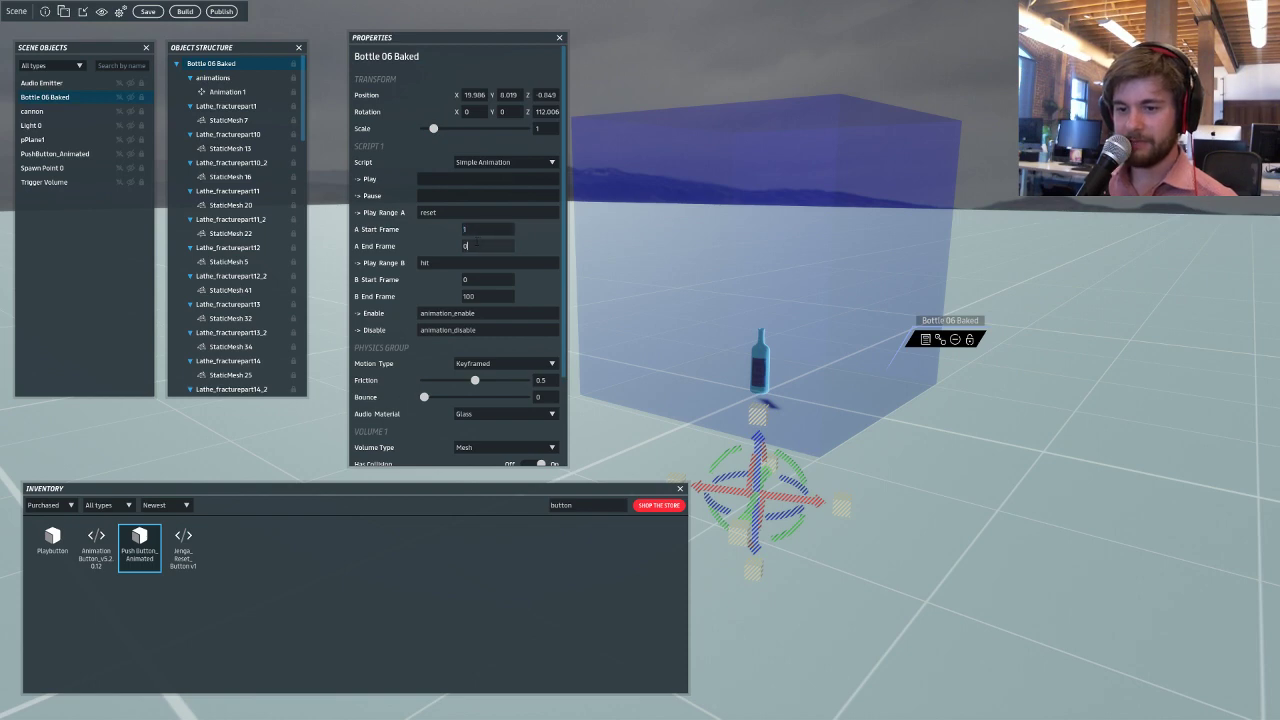
pyautogui.write('1')
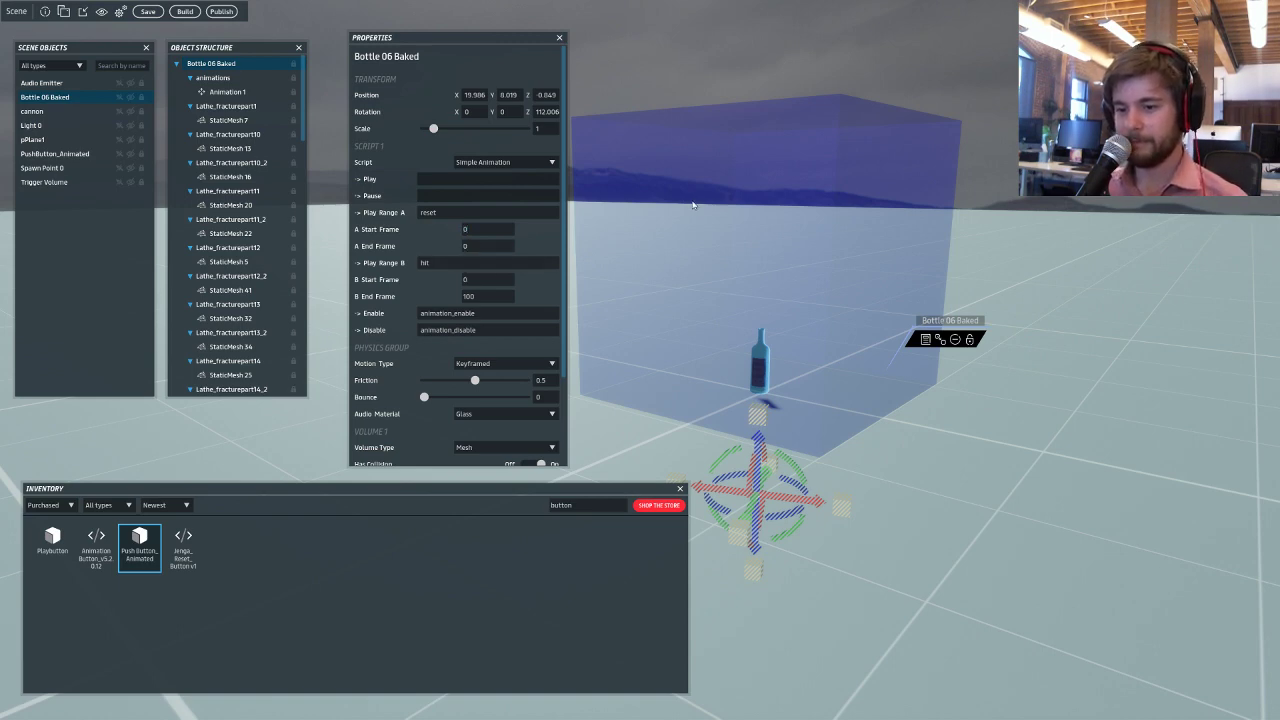
# Select Bottle 06 Baked again to show its Simple Animation script and save the scene.
pyautogui.press('s')
pyautogui.moveTo(704, 196); pyautogui.dragTo(678, 215, button='right')
pyautogui.keyDown('alt'); pyautogui.moveTo(677, 215); pyautogui.dragTo(795, 221); pyautogui.keyUp('alt')
pyautogui.moveTo(795, 224); pyautogui.dragTo(795, 264, button='right')
pyautogui.press('w')
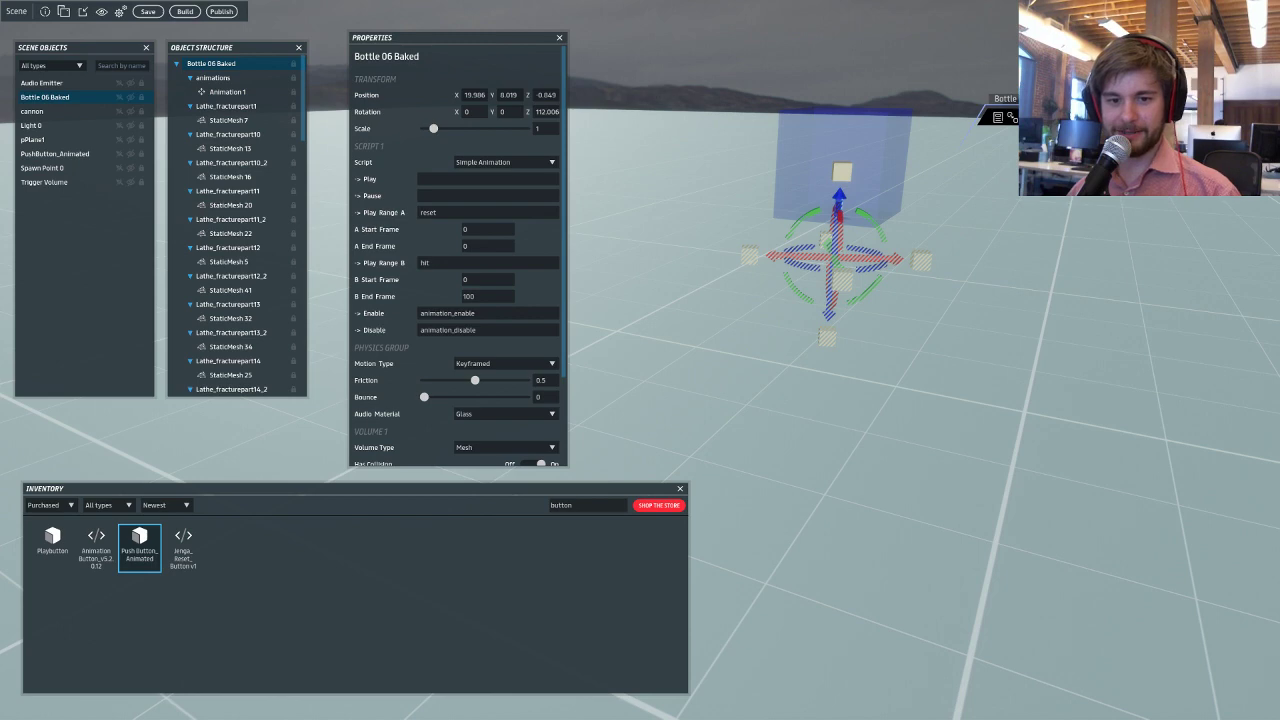
pyautogui.click(781, 354)
pyautogui.moveTo(781, 354); pyautogui.dragTo(794, 304, button='right')
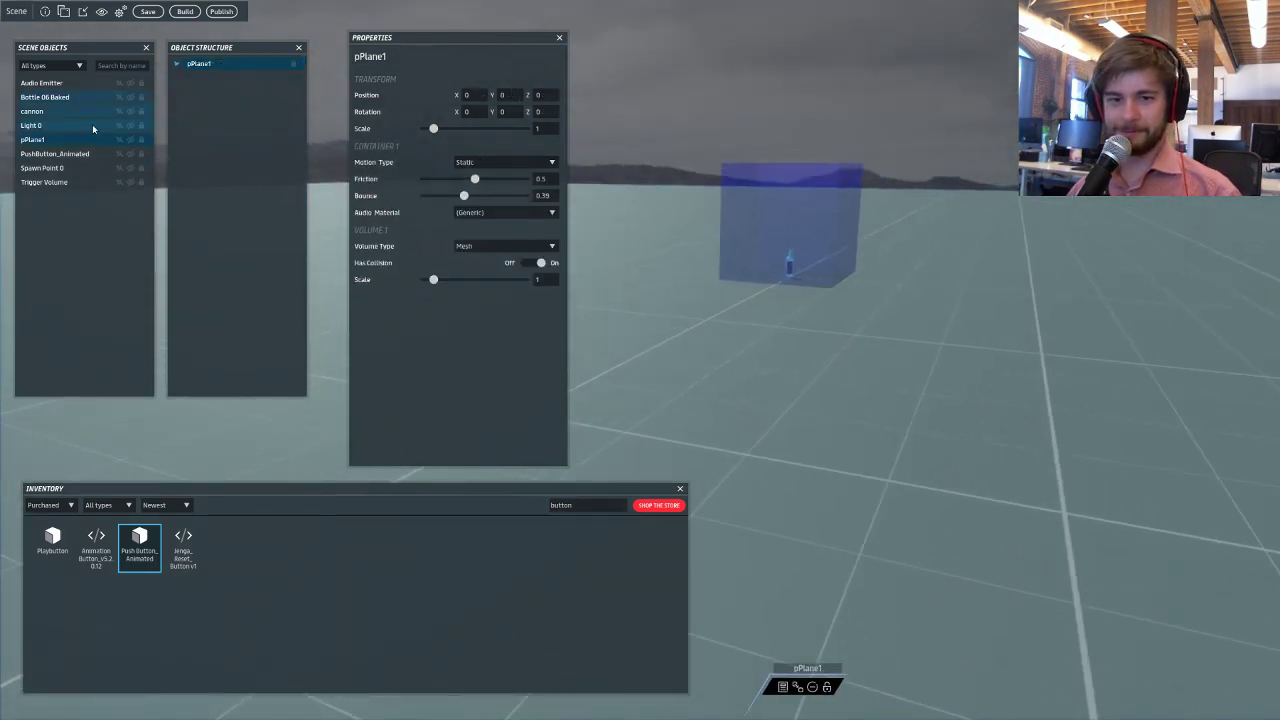
pyautogui.click(55, 97)
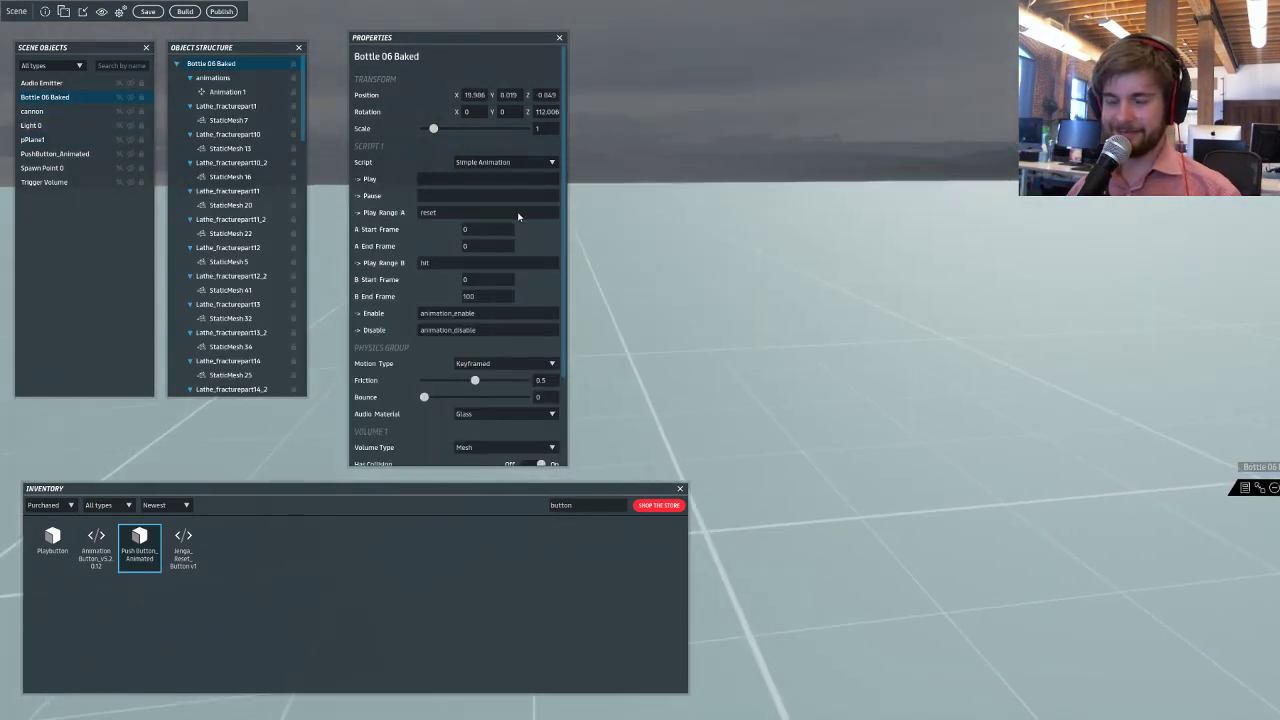
pyautogui.press('s')
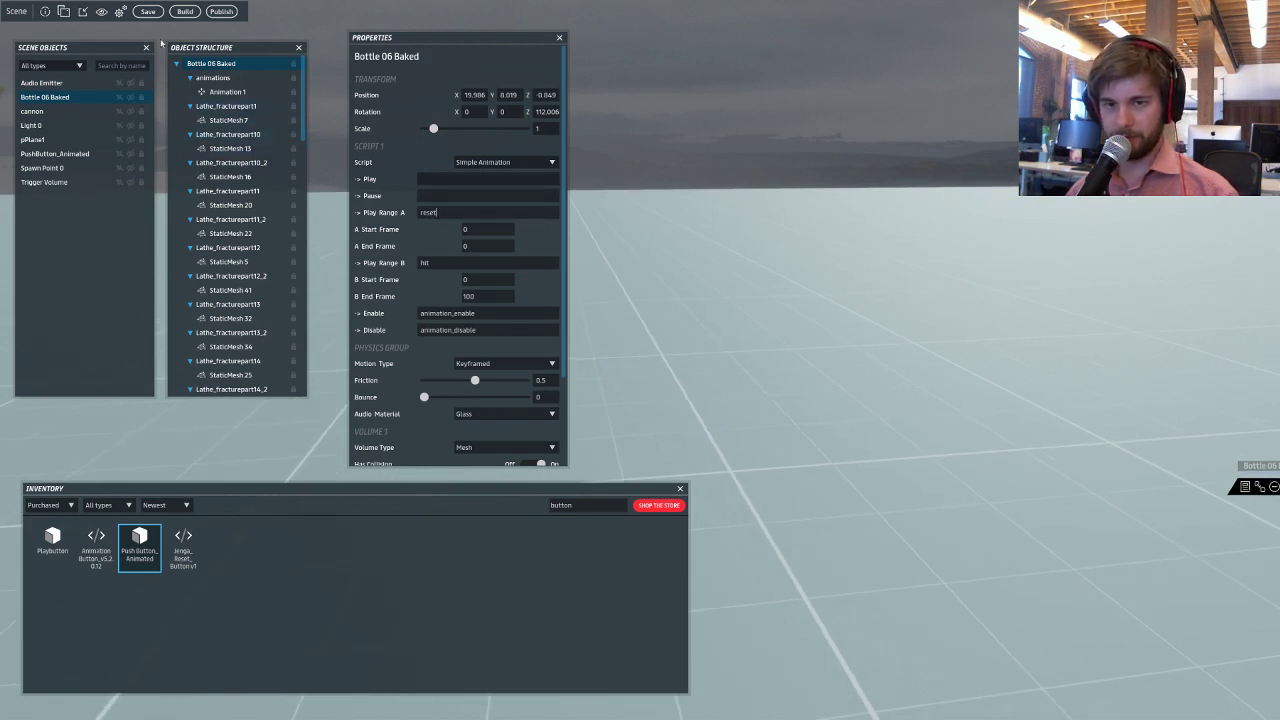
pyautogui.click(148, 12)
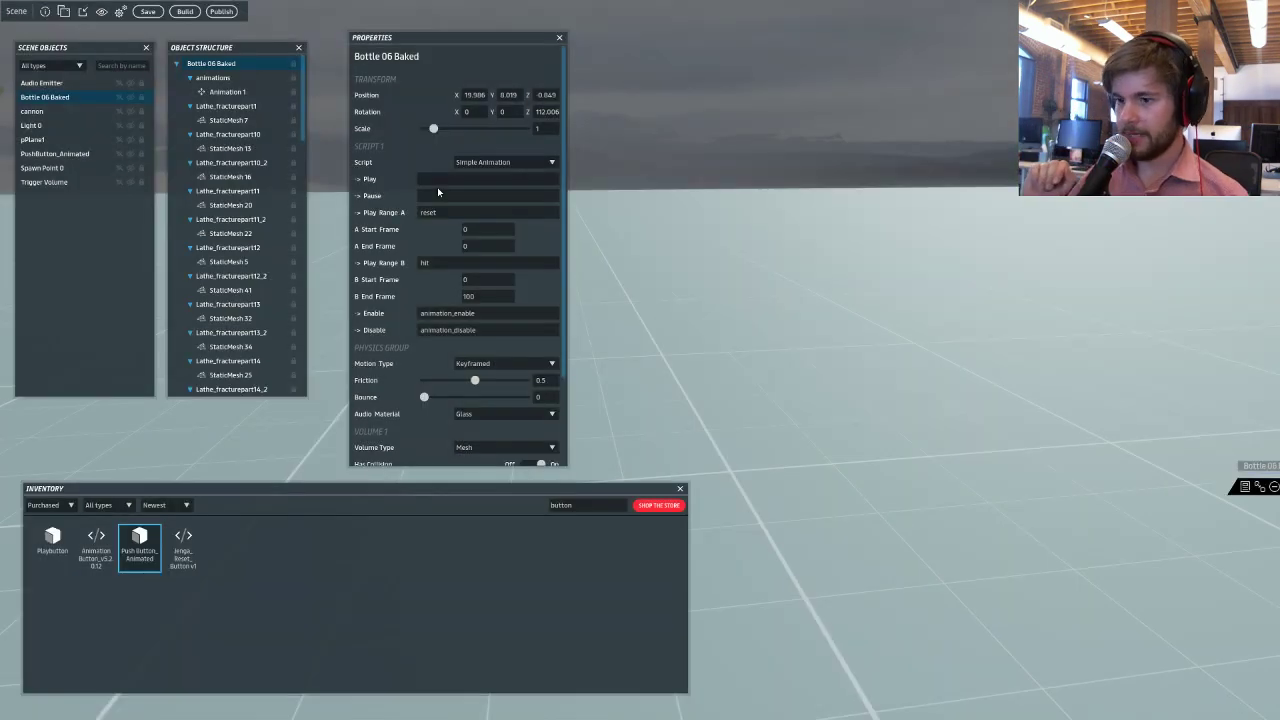
# Visit the treehouse experience from My Experiences and try the red button on the wind turbine's control panel.
pyautogui.click(1246, 130)
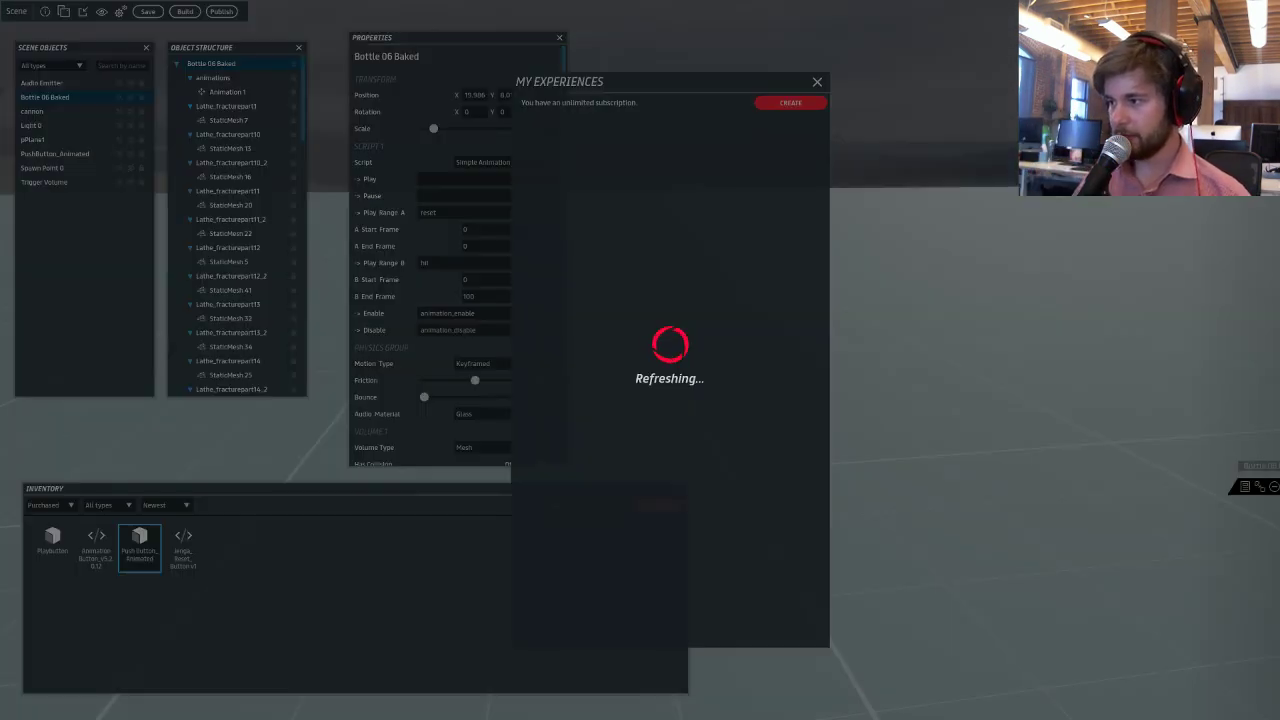
pyautogui.scroll(-3, 680, 327)
pyautogui.scroll(-2, 680, 325)
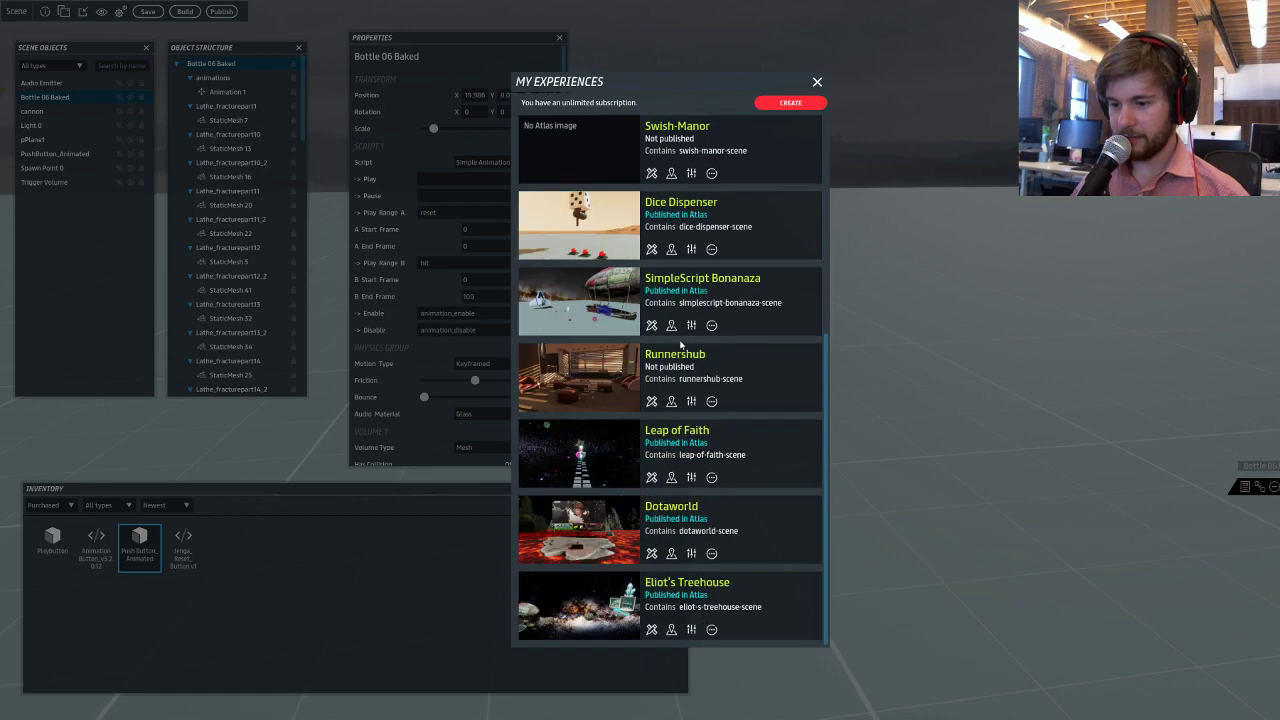
pyautogui.click(668, 629)
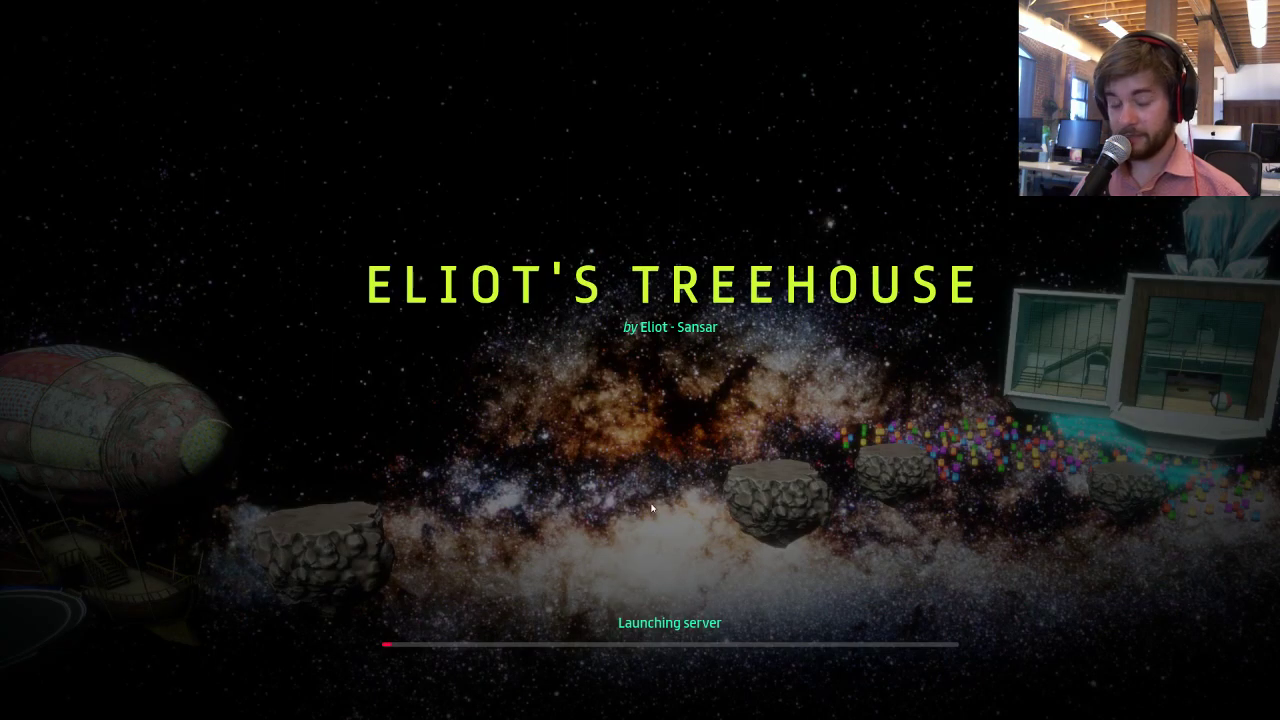
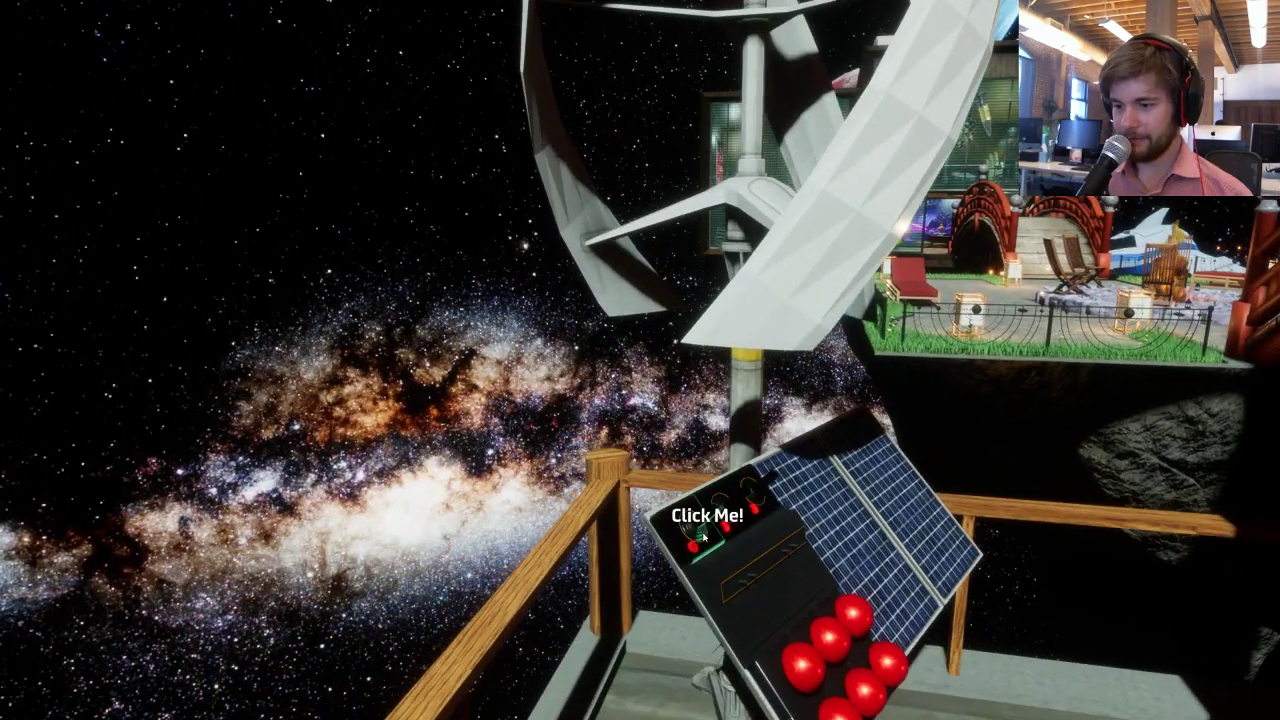
pyautogui.click(767, 509)
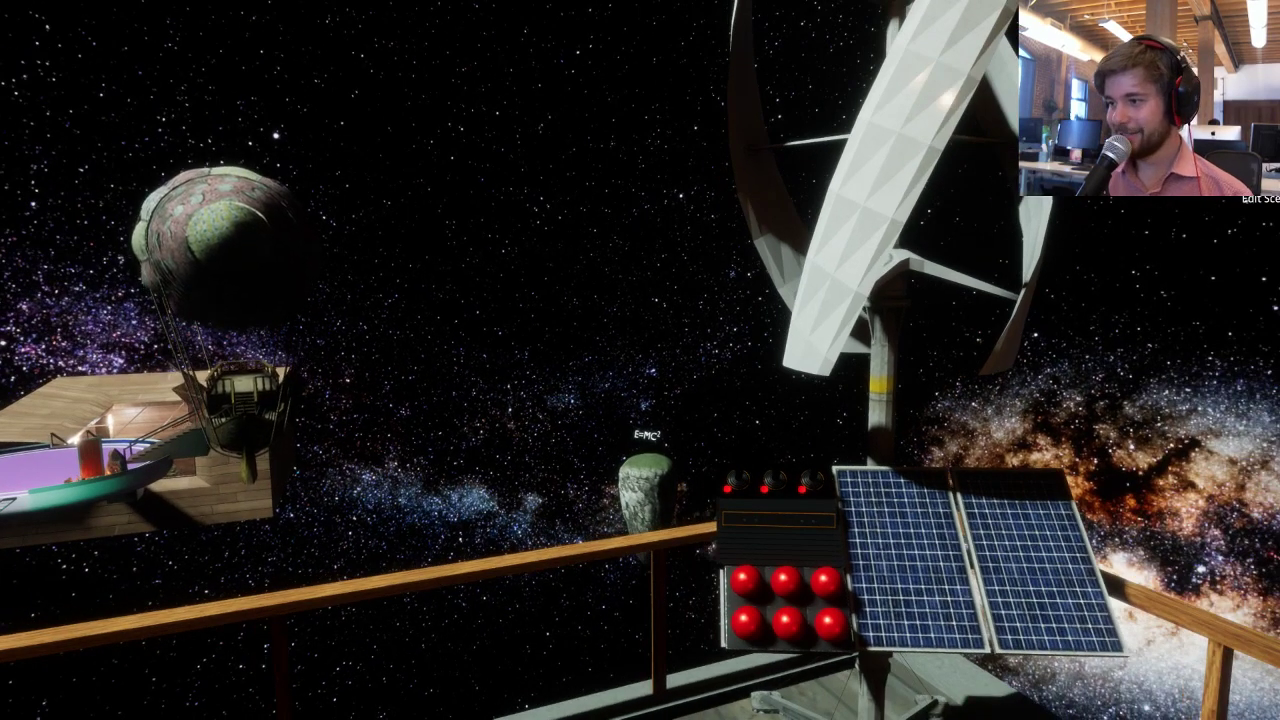
# Leave the treehouse experience through its scene editor and reopen the cannon scene for editing from My Experiences.
pyautogui.click(1262, 180)
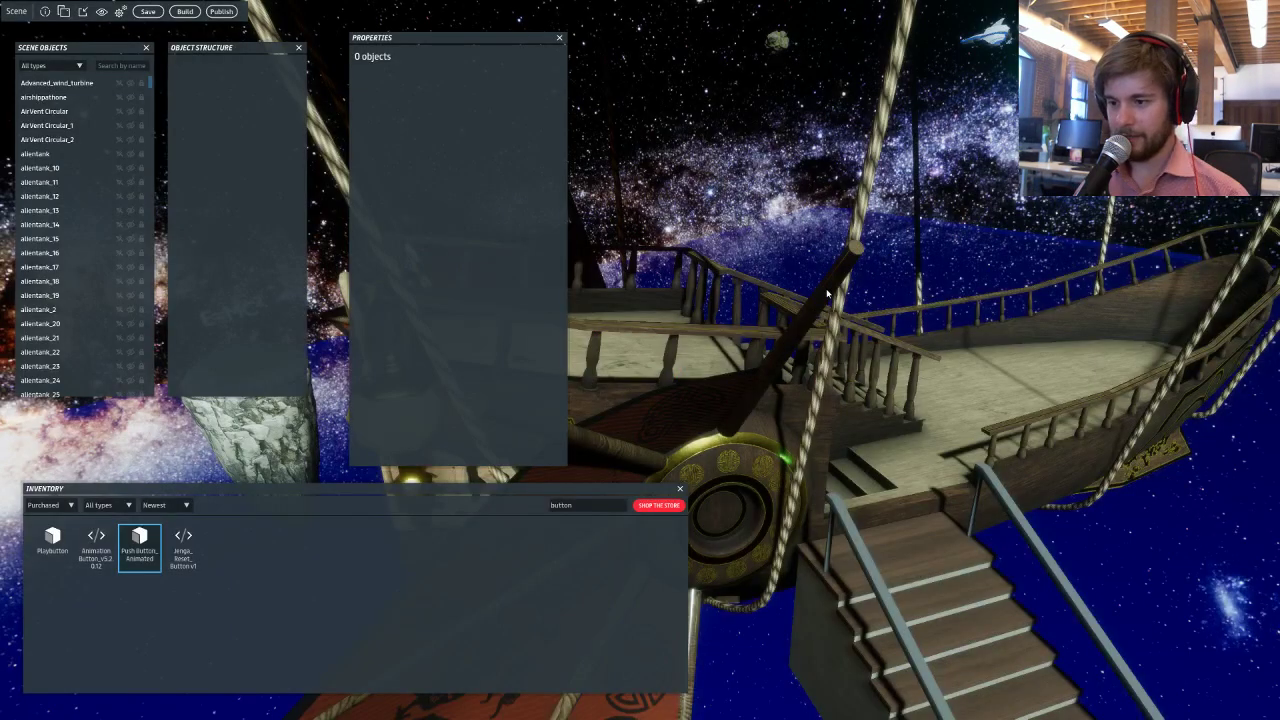
pyautogui.scroll(-1, 651, 337)
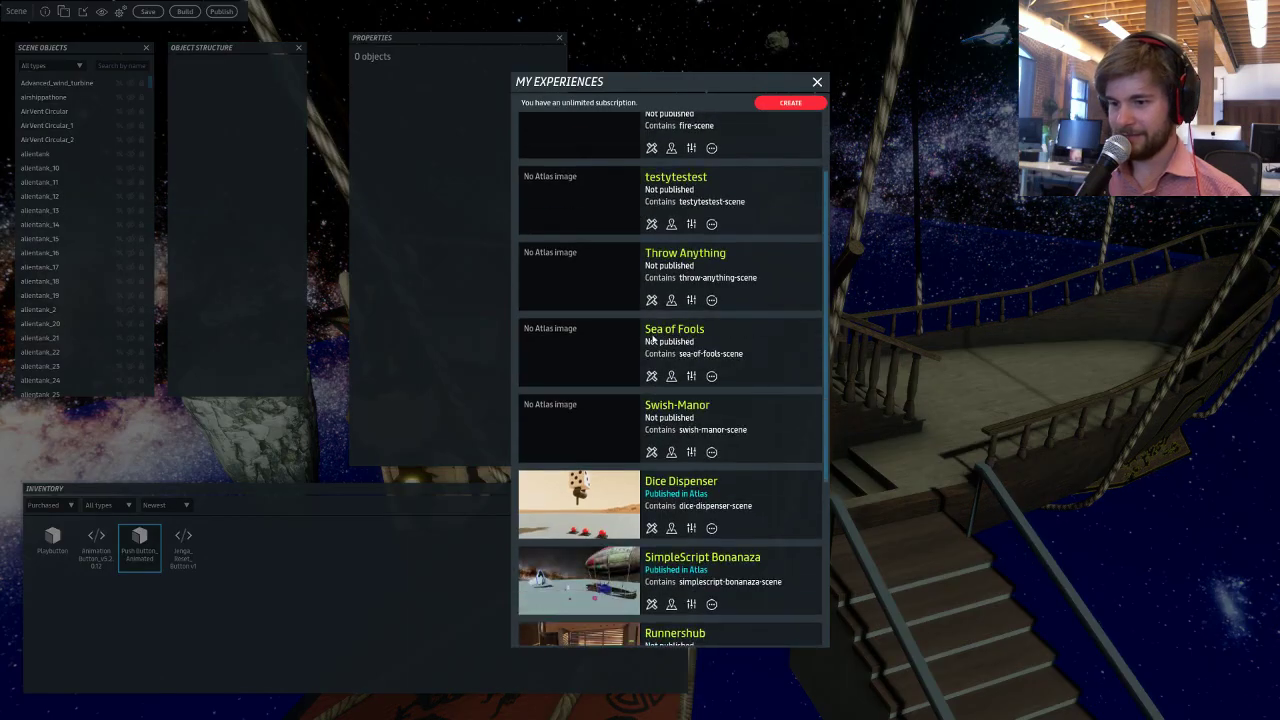
pyautogui.scroll(1, 651, 337)
pyautogui.click(652, 173)
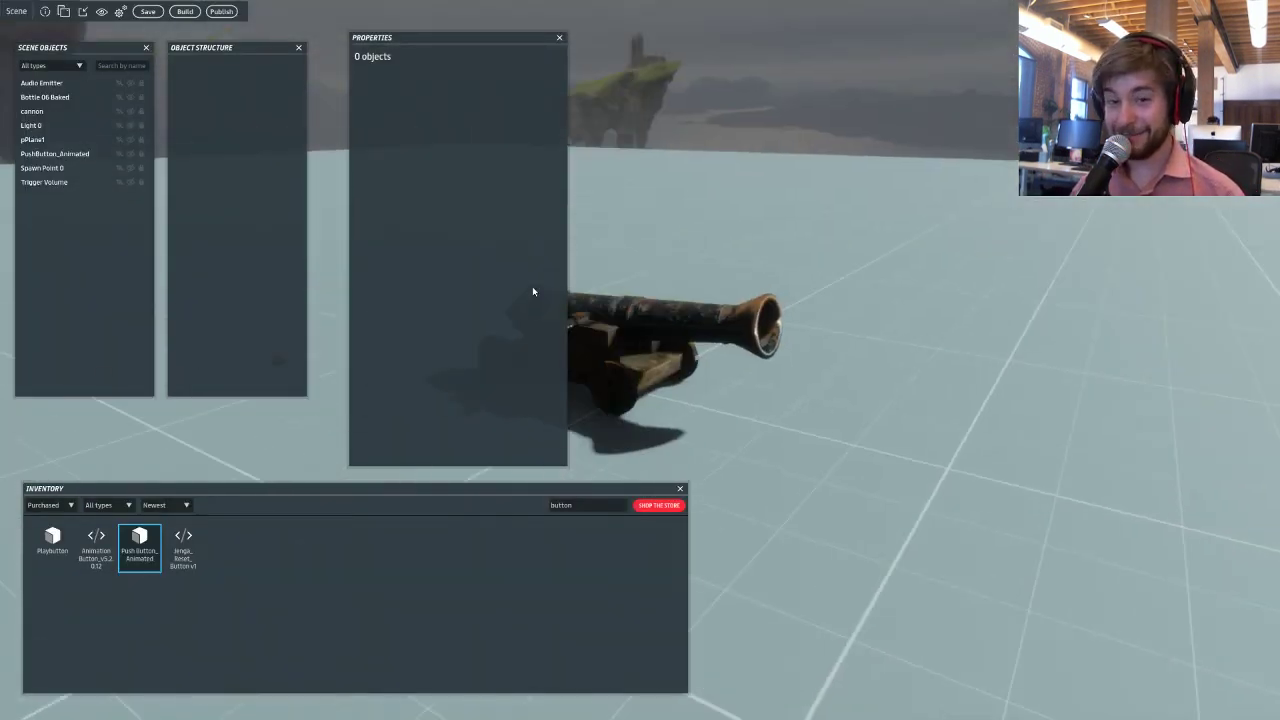
# Clear the "button" search in the inventory to list all purchased items.
pyautogui.press('a')
pyautogui.press('w')
pyautogui.moveTo(590, 180); pyautogui.dragTo(634, 131, button='right')
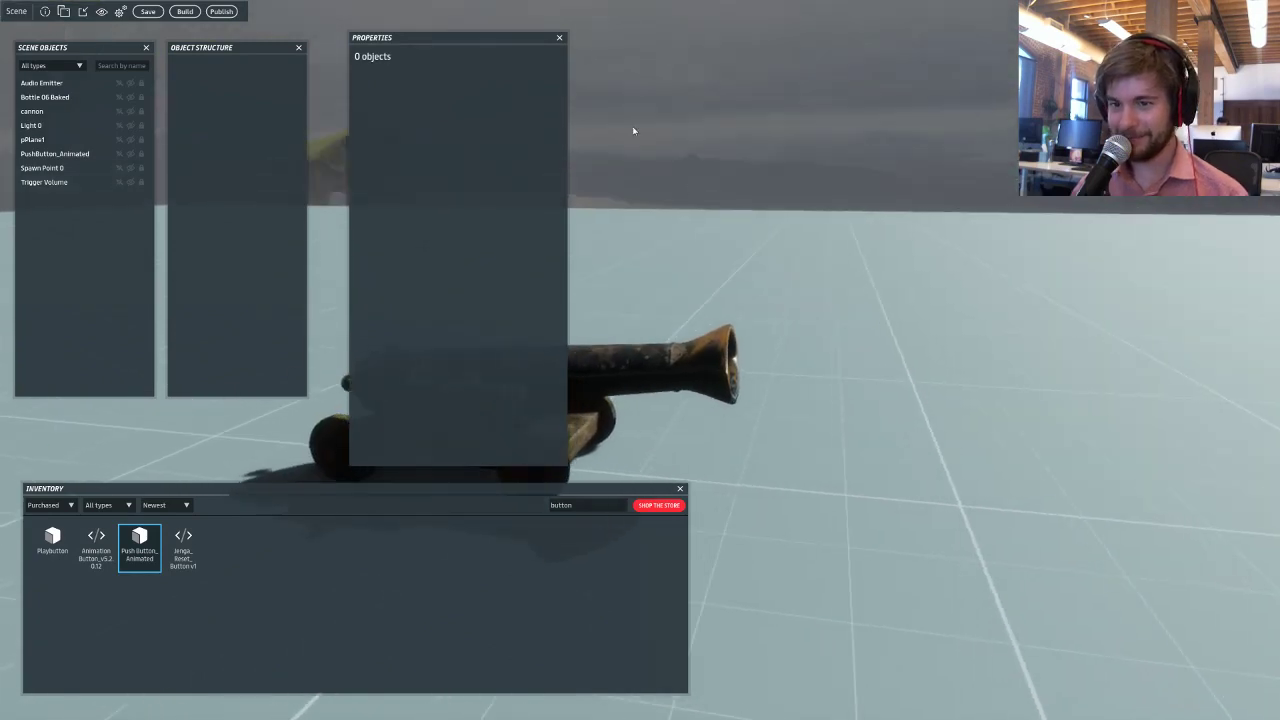
pyautogui.moveTo(806, 250); pyautogui.dragTo(595, 542, button='right')
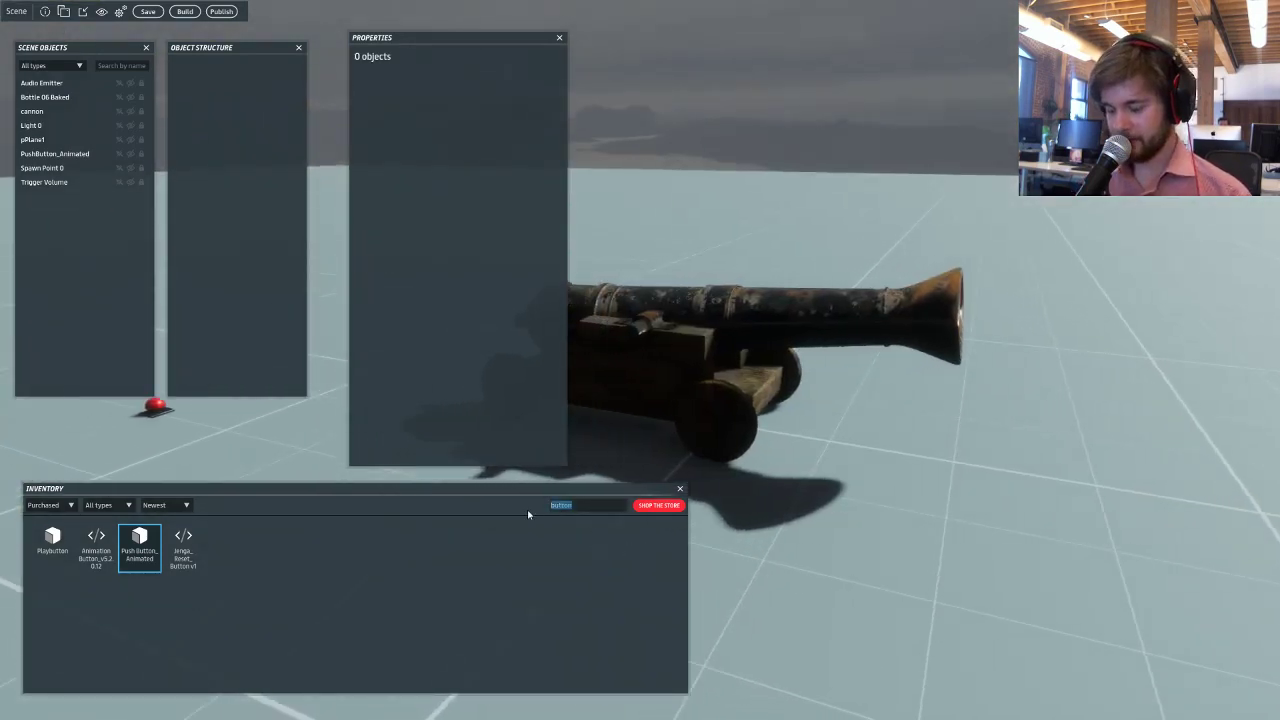
pyautogui.press('BackSpace')
pyautogui.moveTo(527, 509); pyautogui.dragTo(1100, 402, button='right')
pyautogui.press('w')
pyautogui.moveTo(680, 366); pyautogui.dragTo(577, 408, button='right')
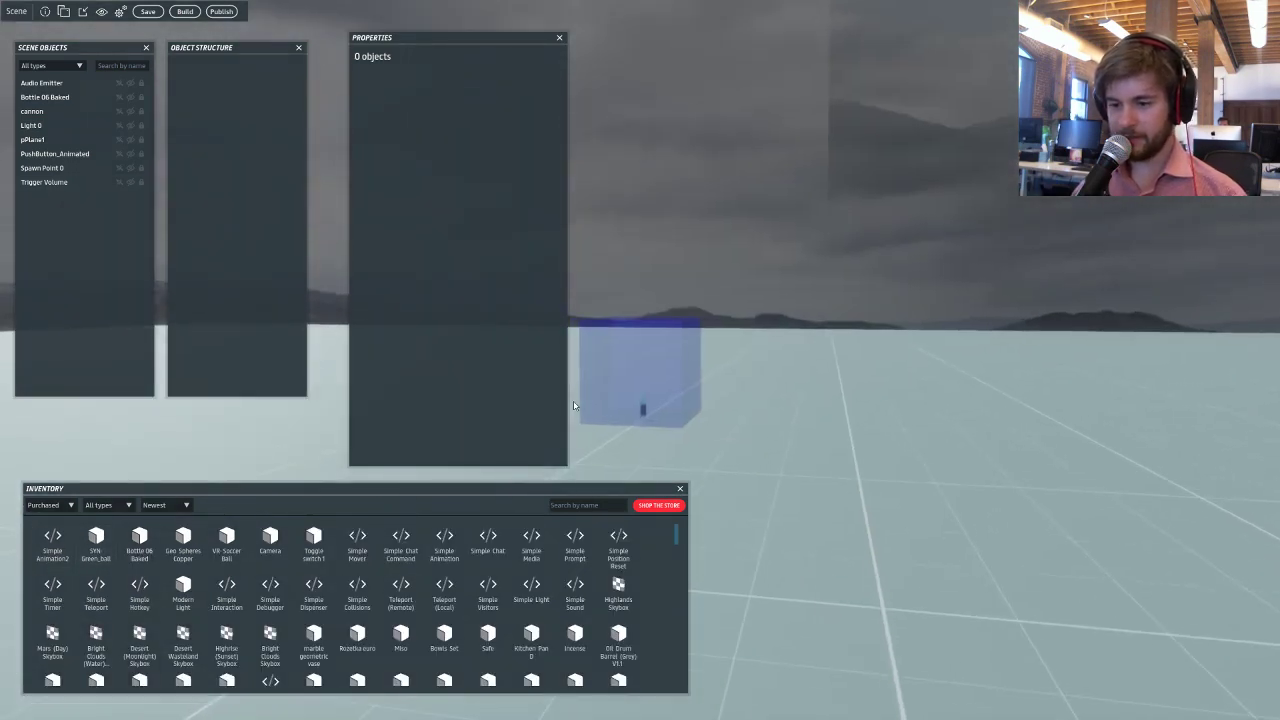
# Assign the SimpleAnimation2 script to Bottle 06 Baked, set its B End Frame to 0 and clear the Play Range B event.
pyautogui.press('w')
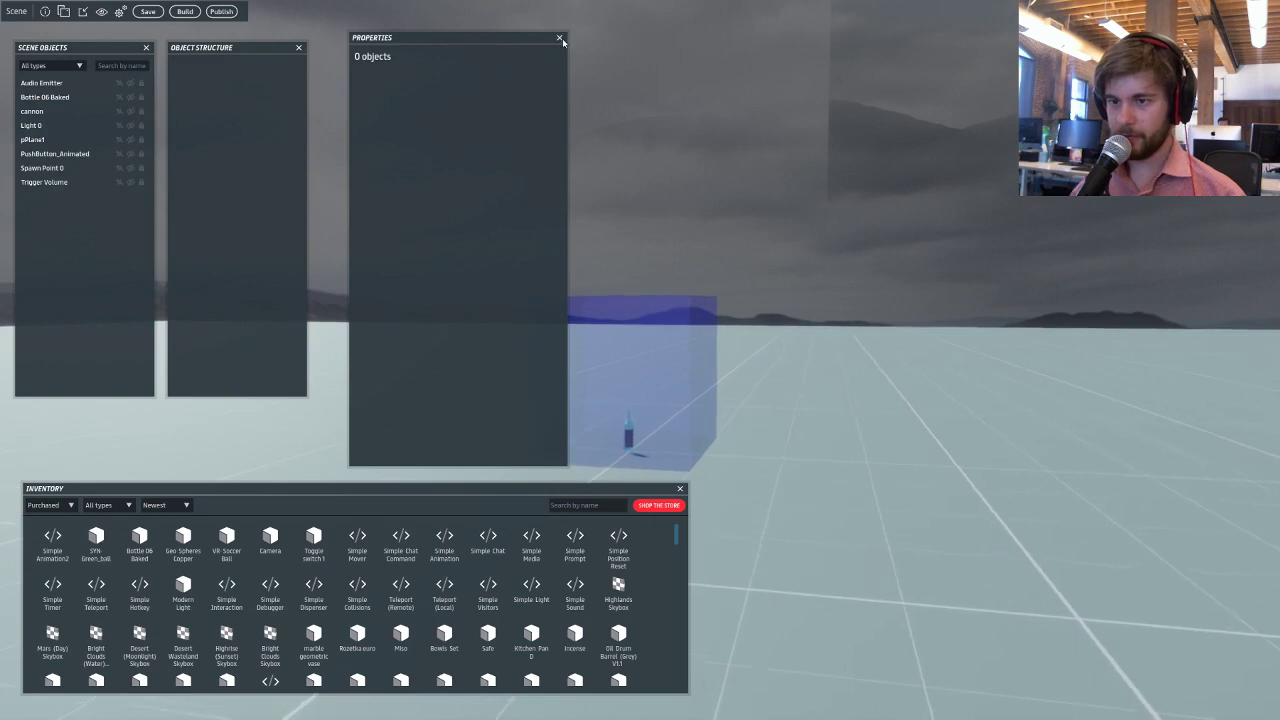
pyautogui.moveTo(700, 48); pyautogui.dragTo(666, 77, button='right')
pyautogui.scroll(8, 779, 326)
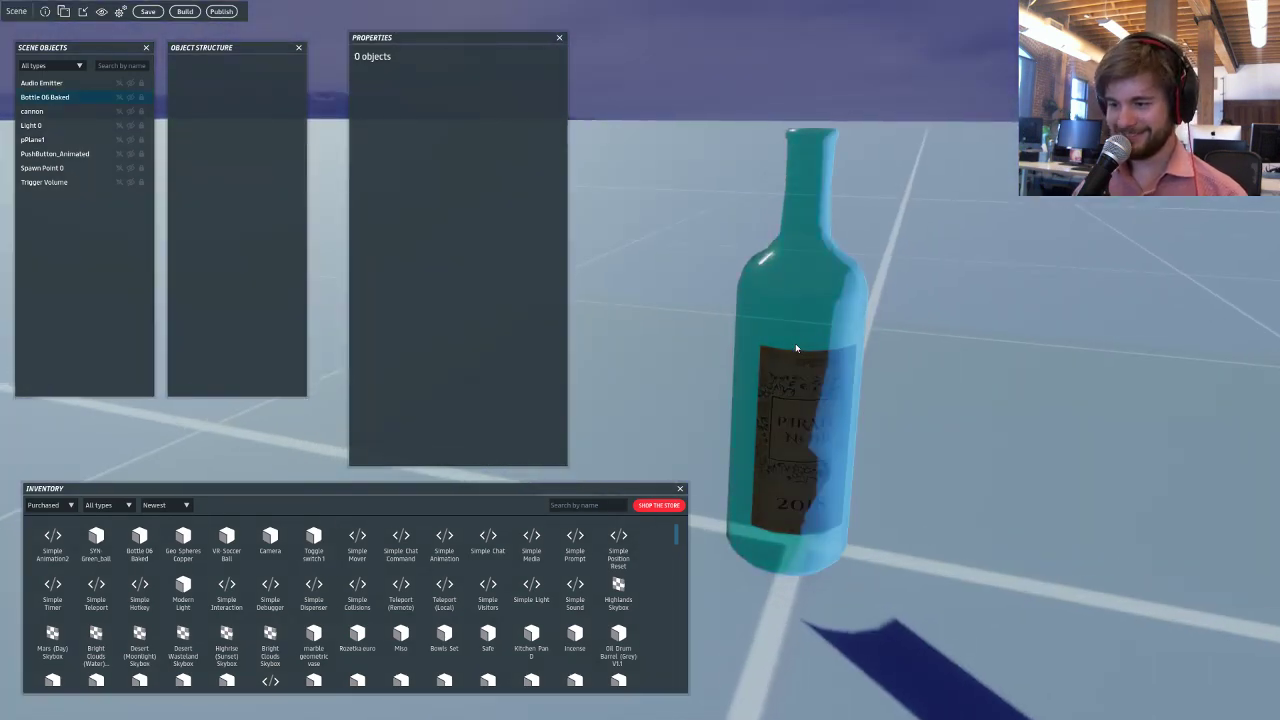
pyautogui.click(795, 343)
pyautogui.click(528, 161)
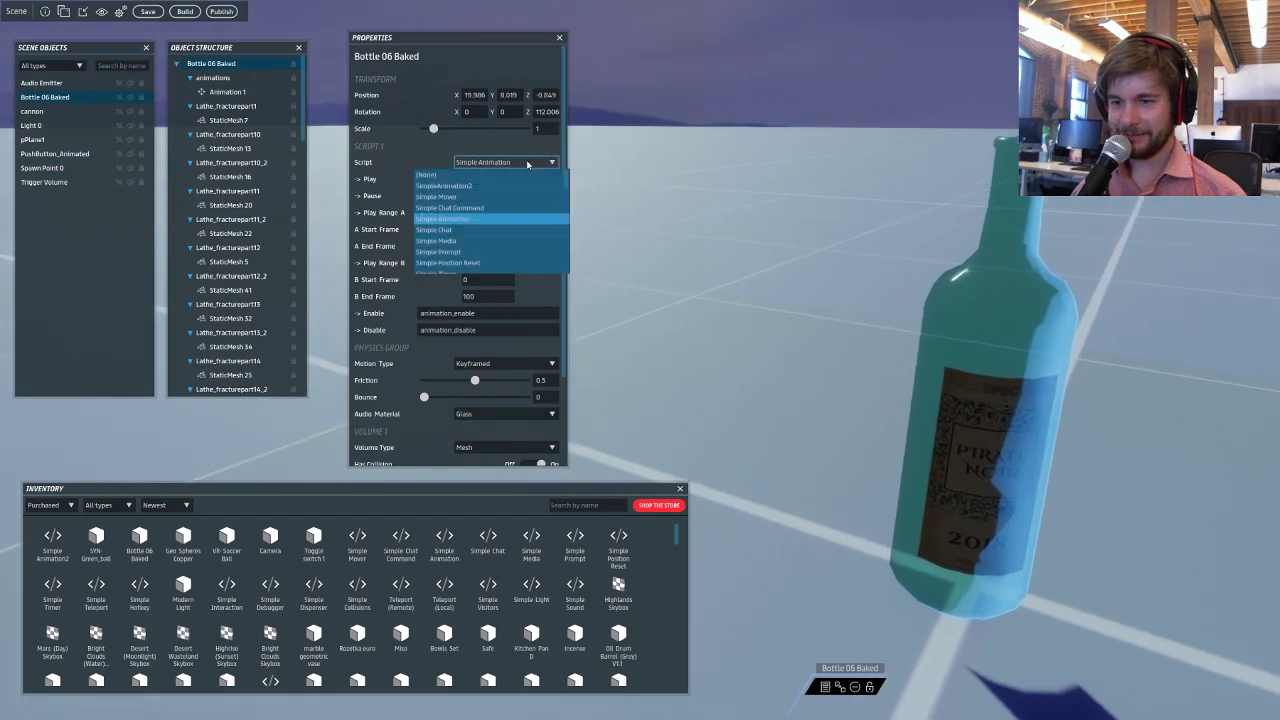
pyautogui.click(501, 176)
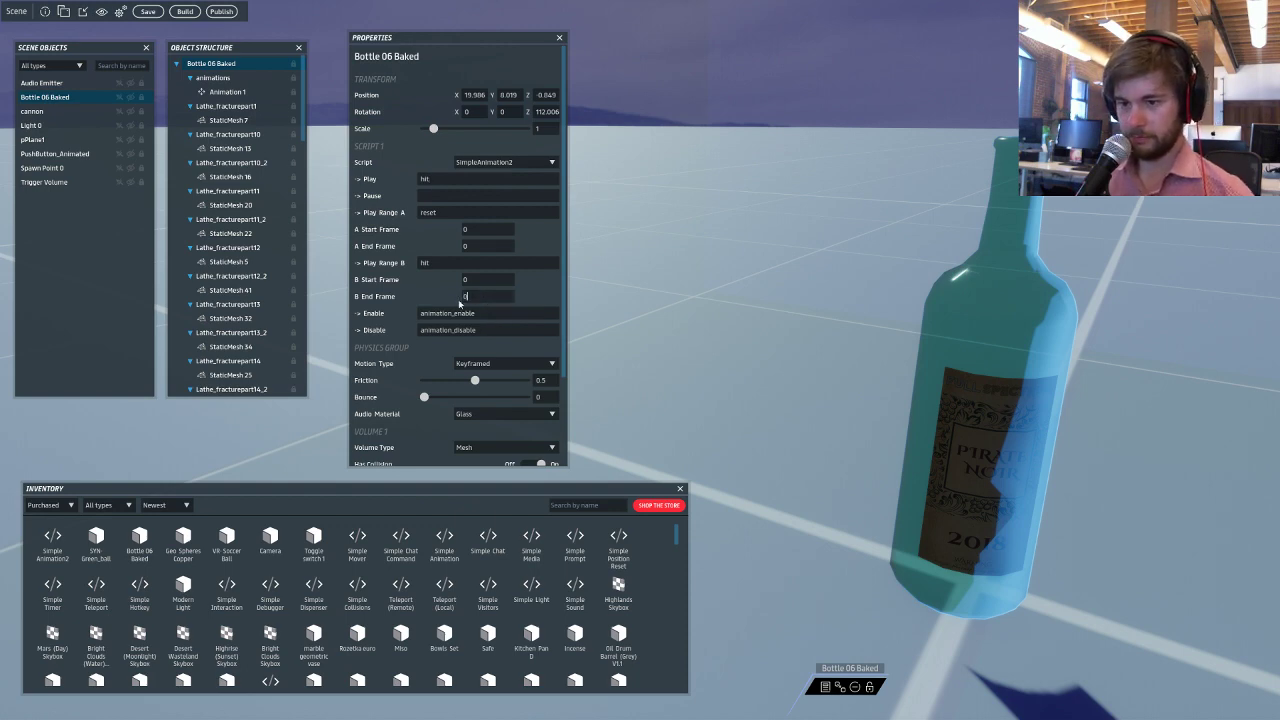
pyautogui.click(465, 297)
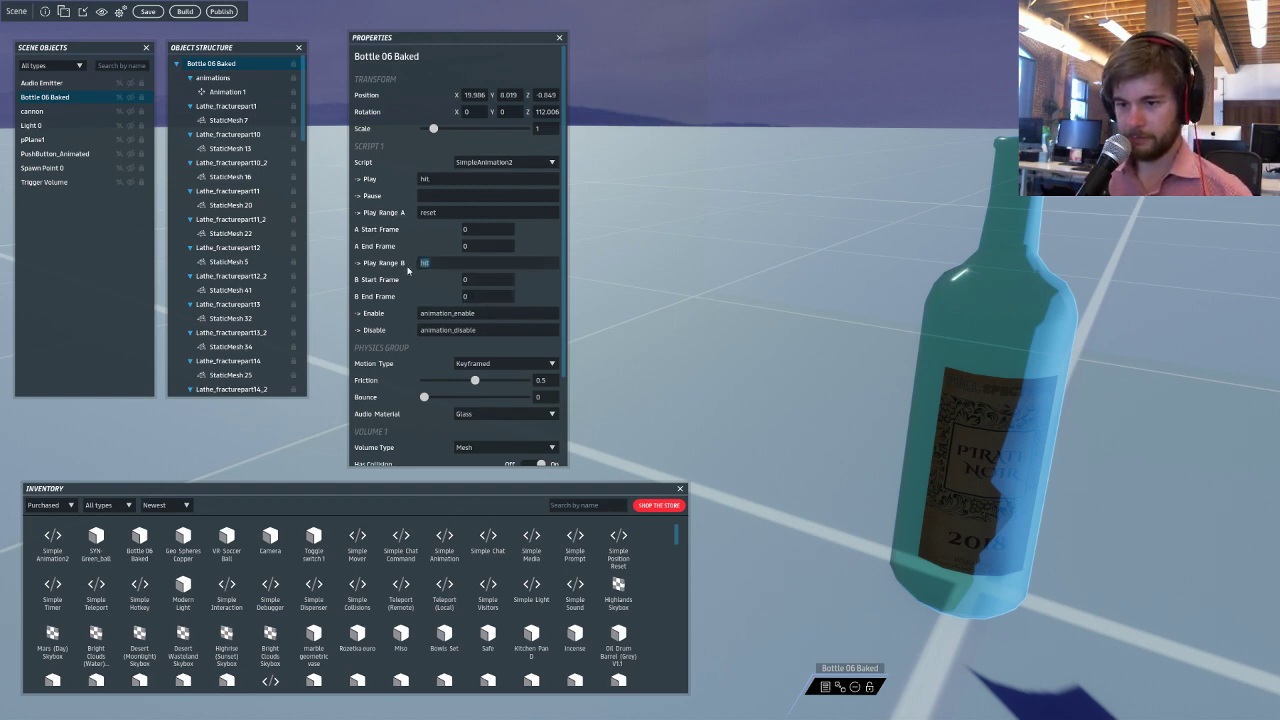
# Save and build the scene, and visit the built experience.
pyautogui.moveTo(692, 175)
pyautogui.mouseDown(button='right')
pyautogui.moveTo(667, 174)
pyautogui.moveTo(677, 194)
pyautogui.moveTo(598, 188)
pyautogui.mouseUp(button='right')
pyautogui.click(186, 11)
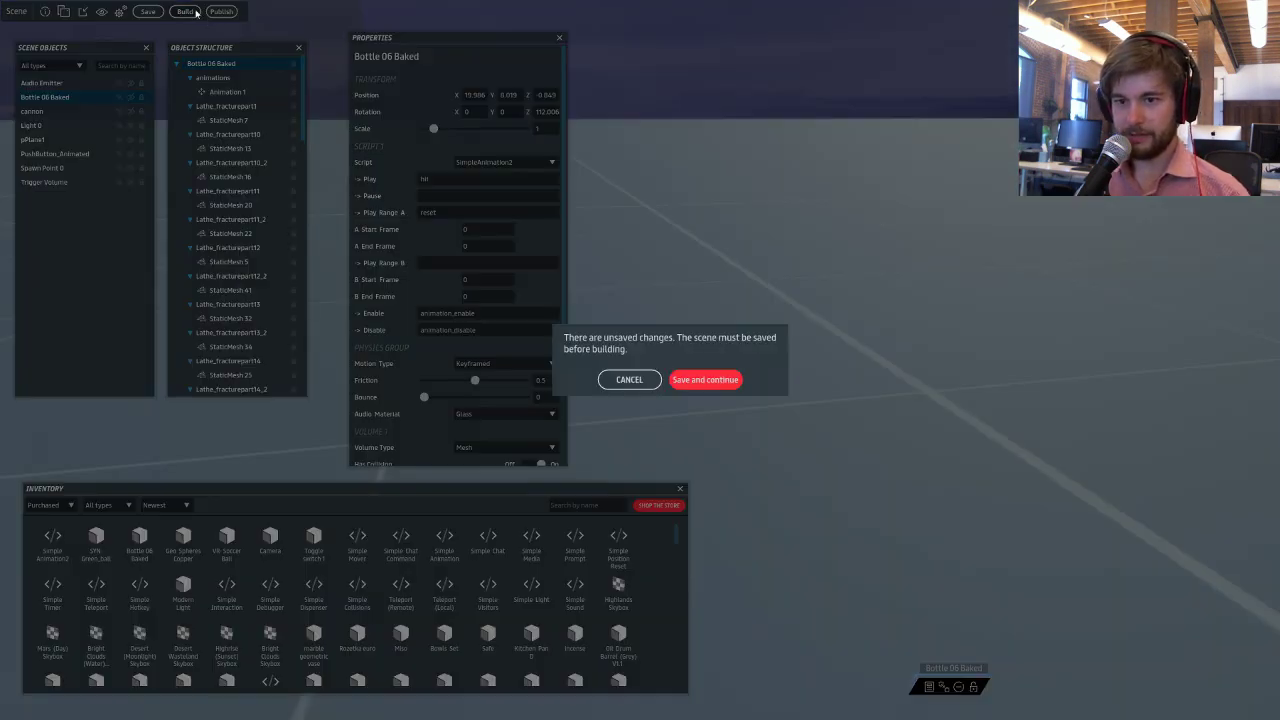
pyautogui.click(700, 380)
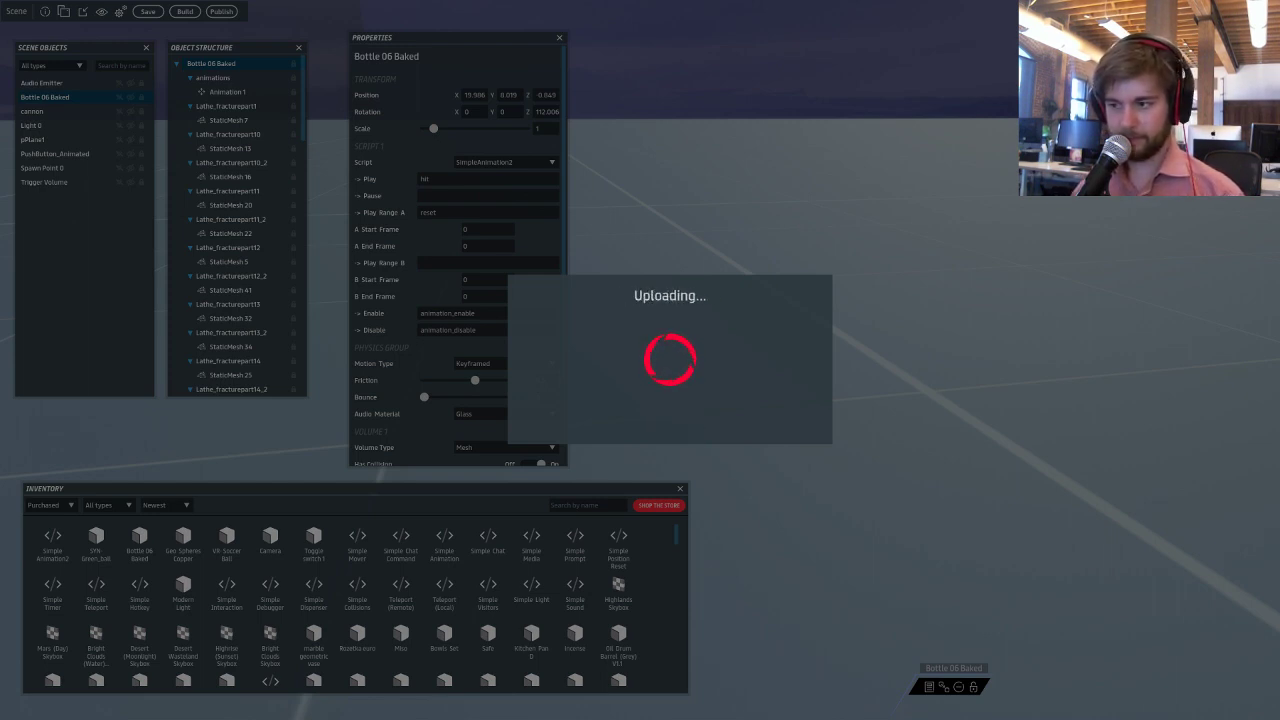
pyautogui.hotkey('alt', 'Tab')
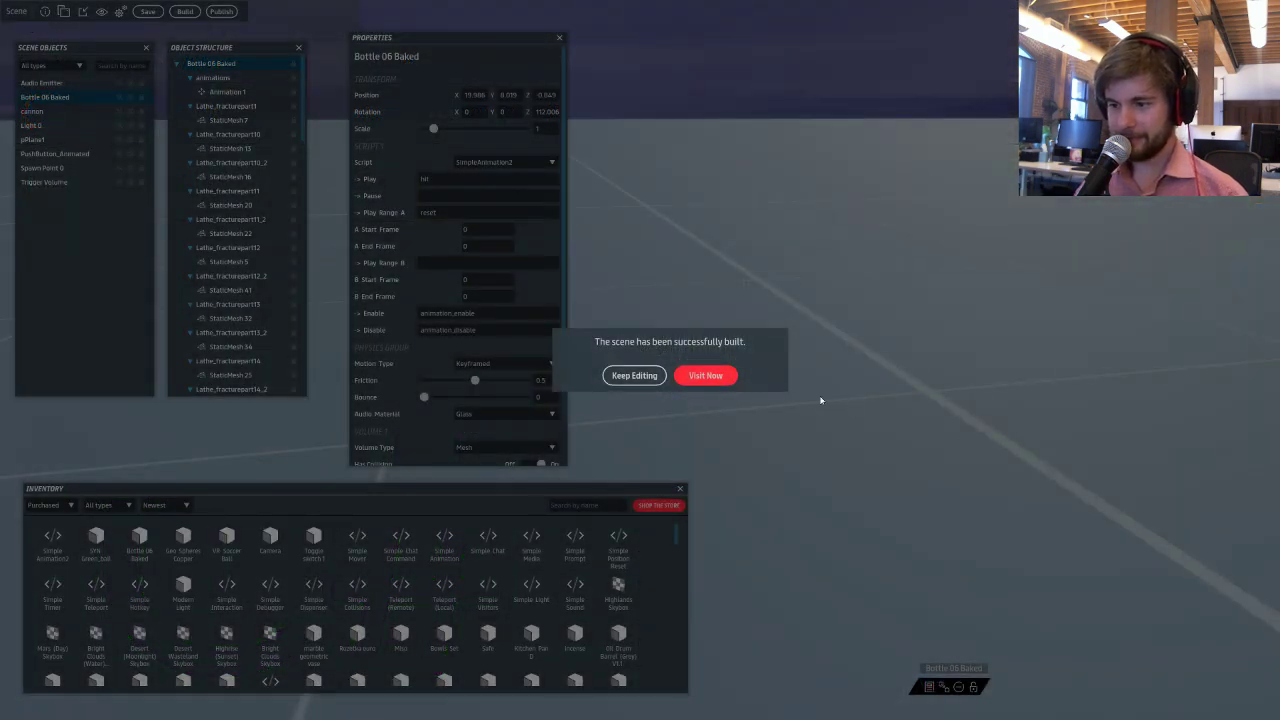
pyautogui.click(732, 378)
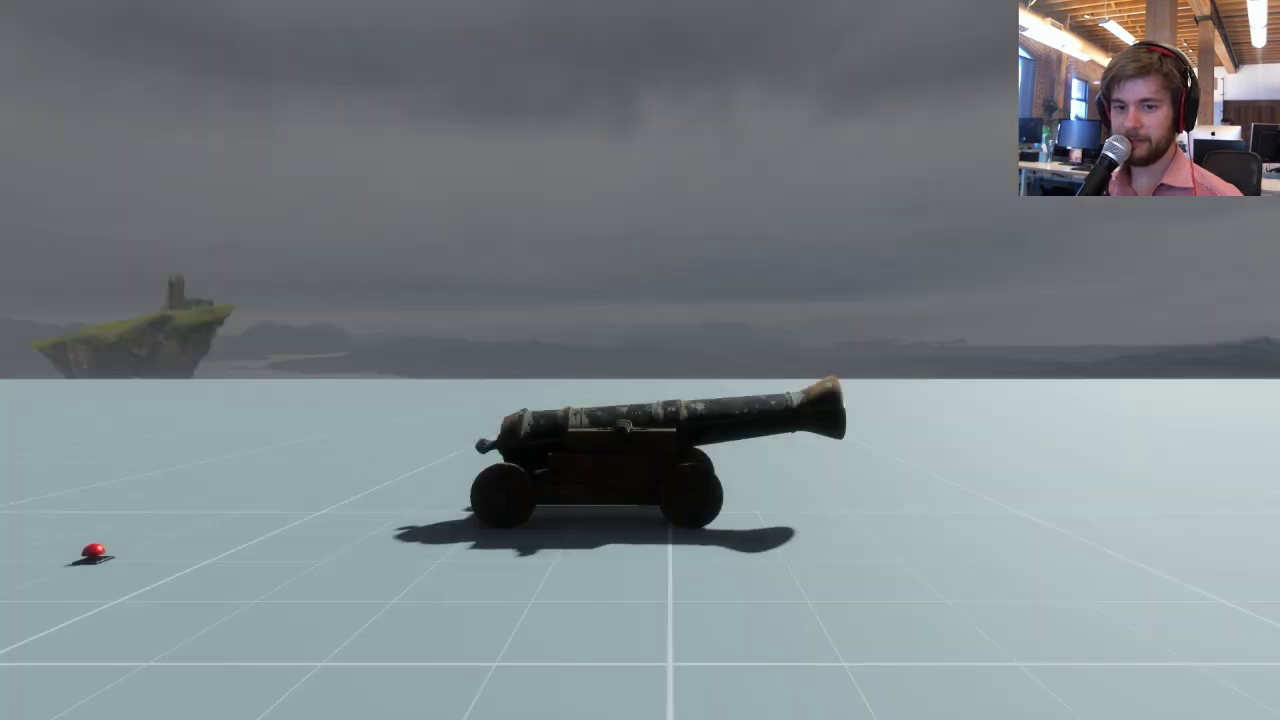
# Walk up to the cannon and fire it toward the bottle.
pyautogui.moveTo(697, 415); pyautogui.dragTo(1021, 466, button='right')
pyautogui.press('w')
pyautogui.press('a')
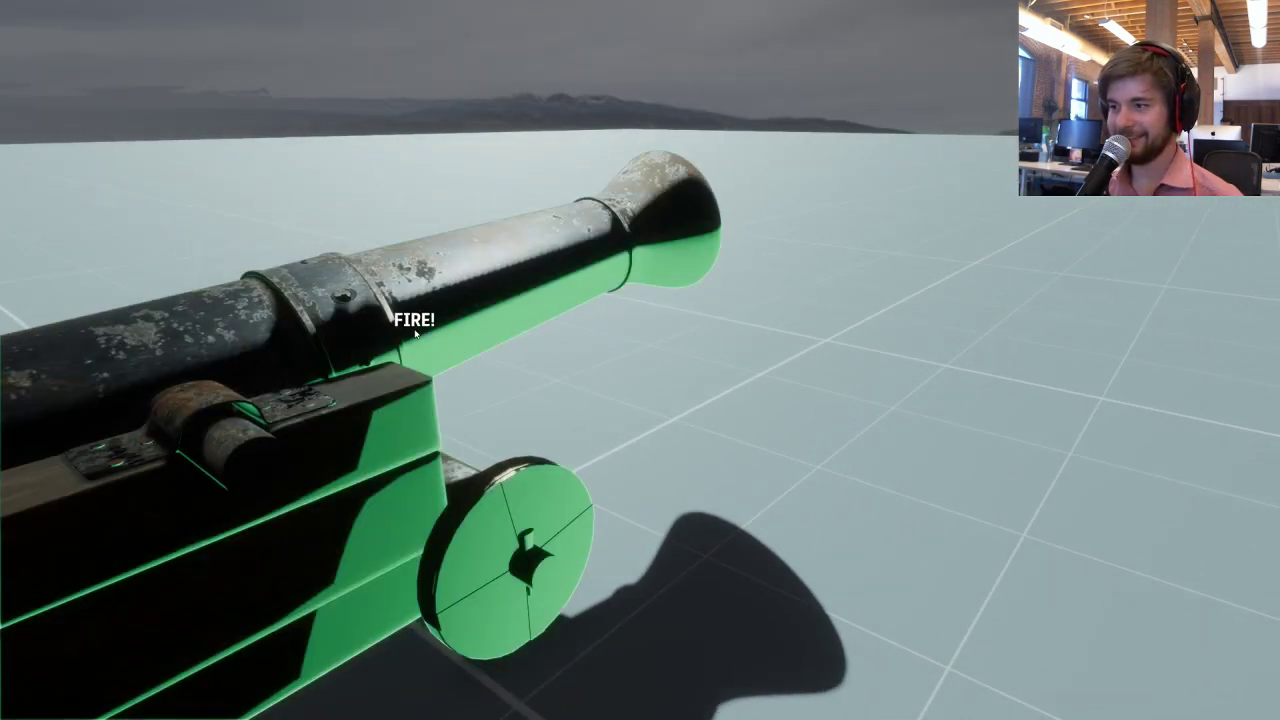
pyautogui.click(415, 334)
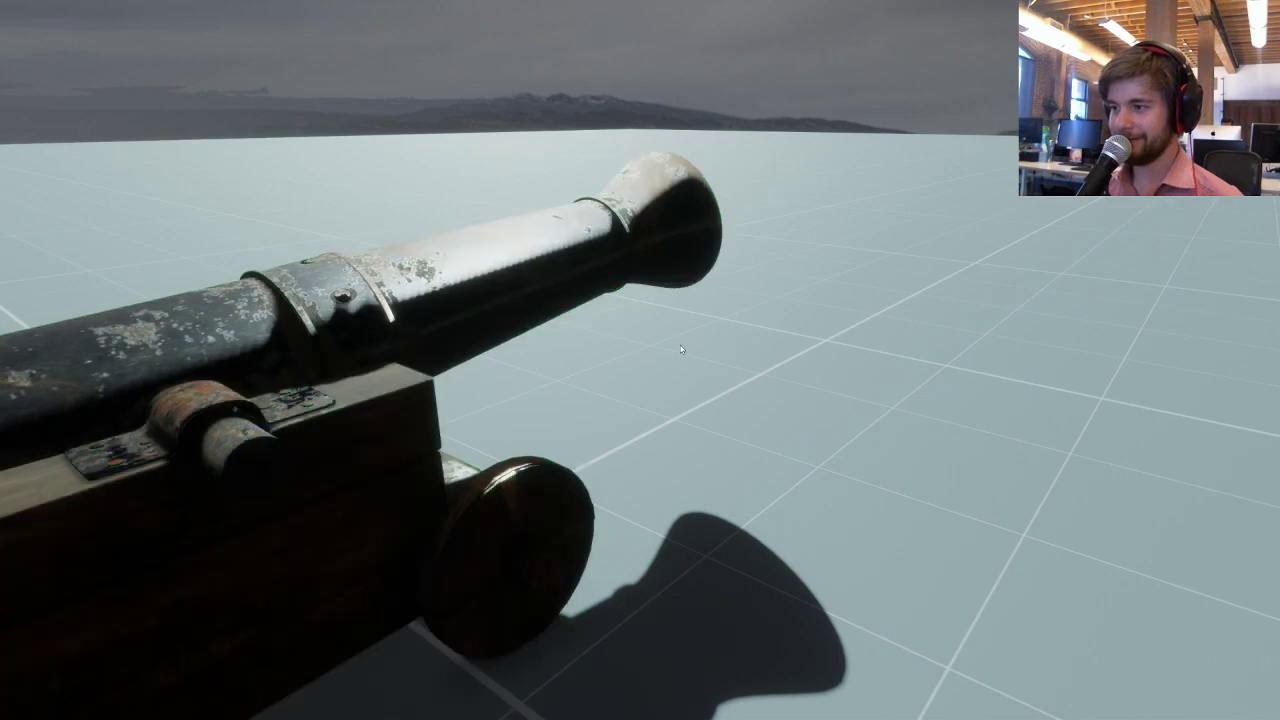
# Activate the red reset button, fire the cannon again and return to the scene editor.
pyautogui.press('s')
pyautogui.moveTo(699, 351); pyautogui.dragTo(432, 405, button='right')
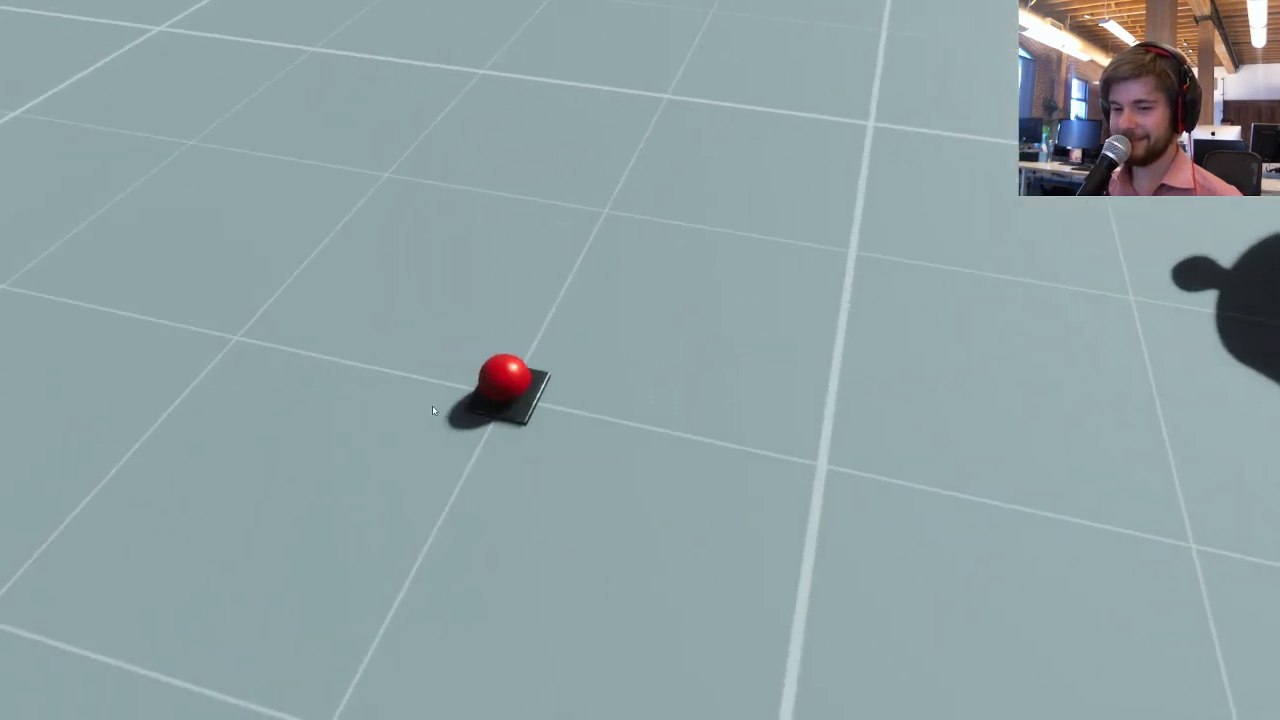
pyautogui.click(490, 390)
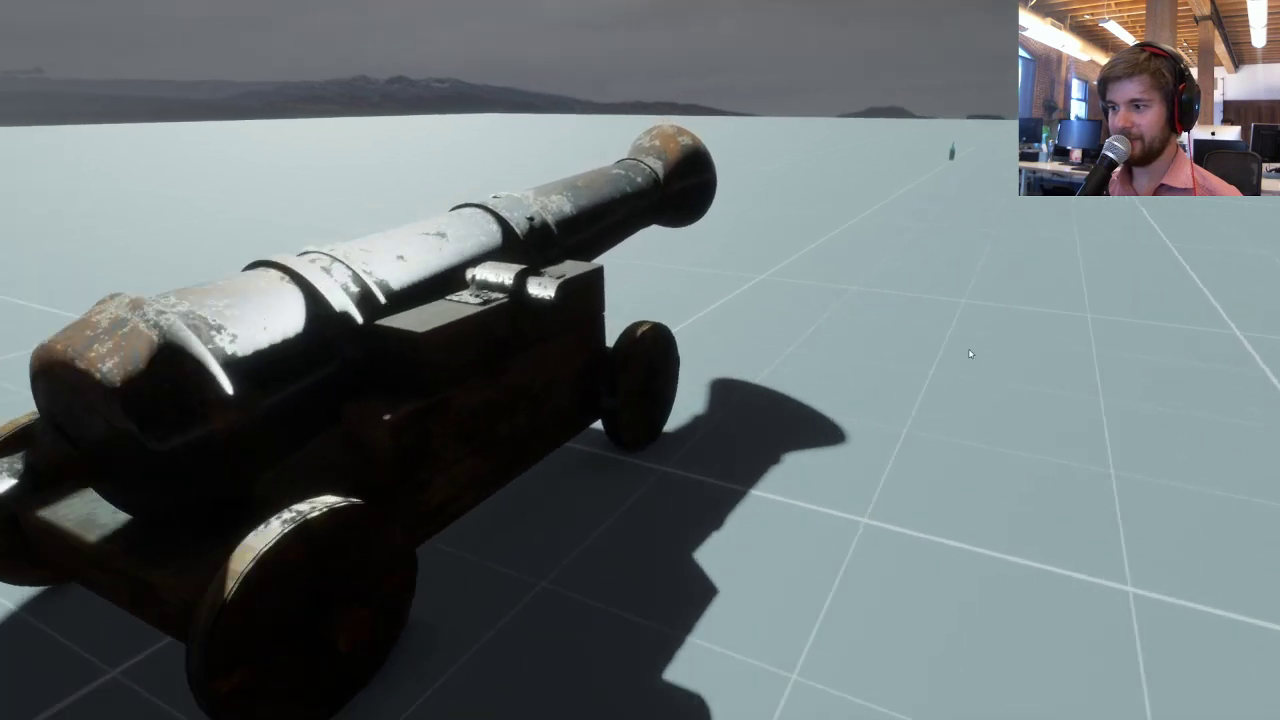
pyautogui.click(477, 300)
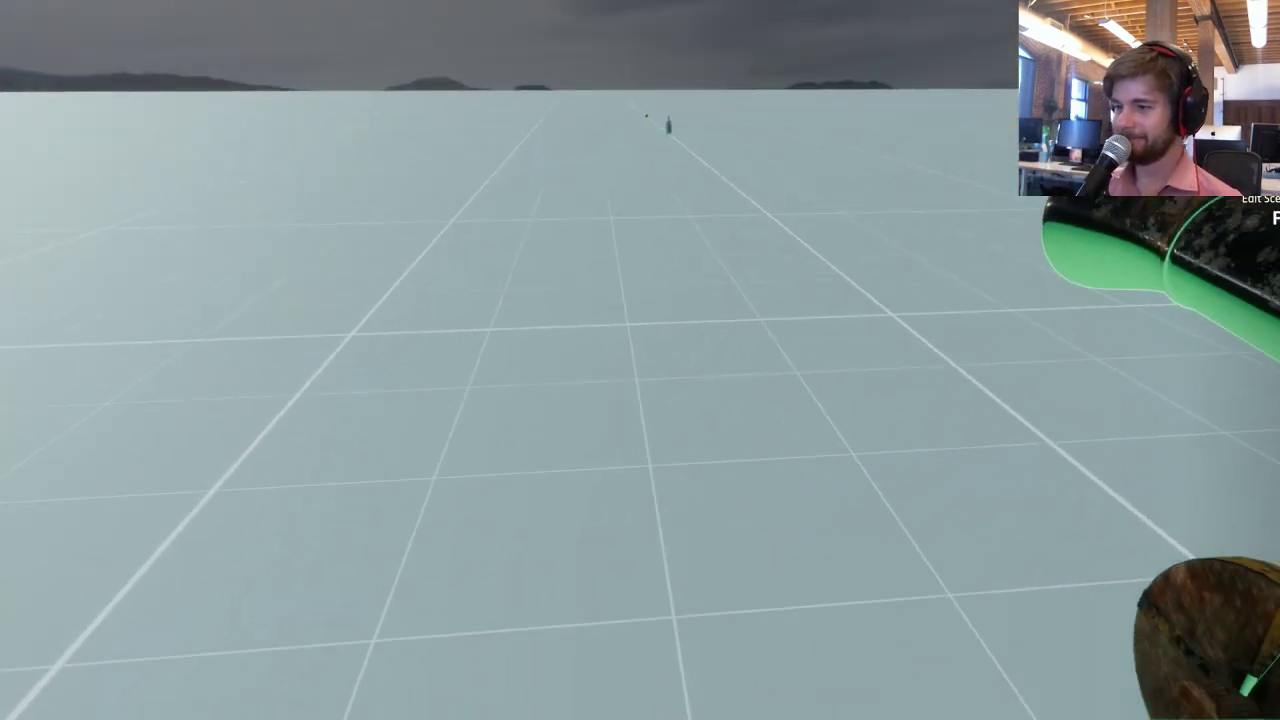
pyautogui.press('Escape')
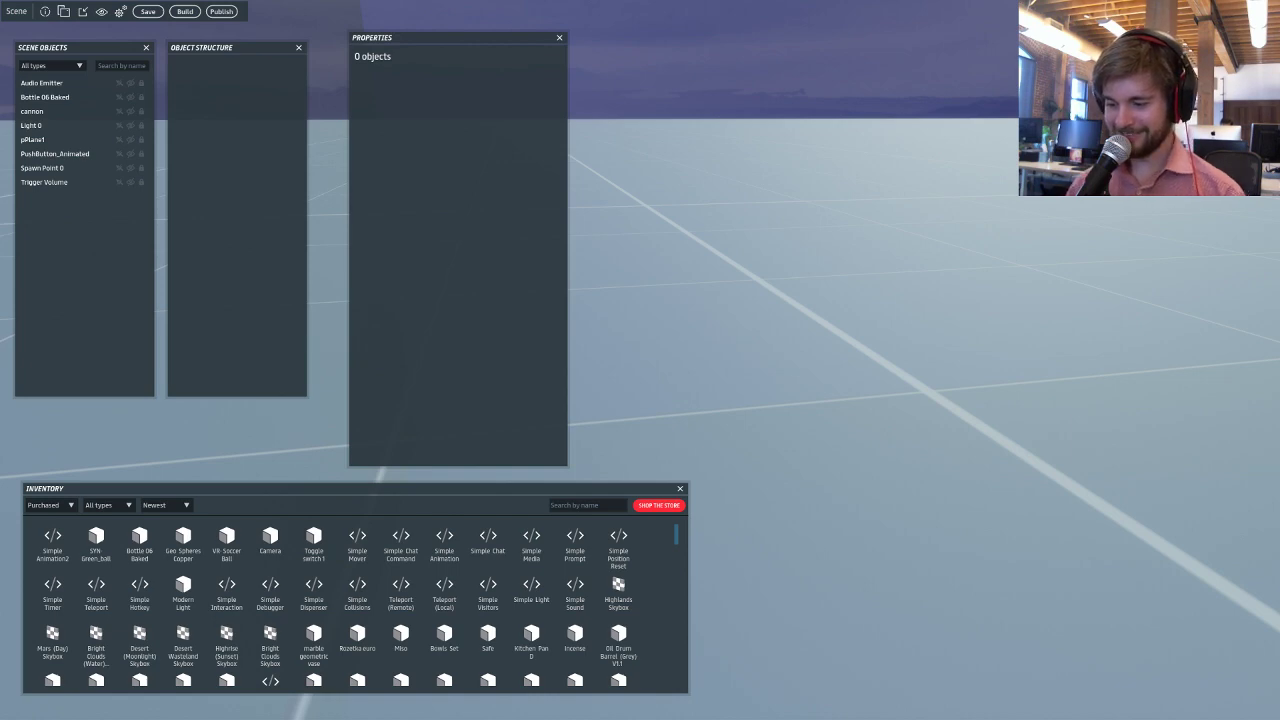
# Examine the Trigger Volume's collision events and Bottle 06 Baked's script, physics and animation settings.
pyautogui.click(622, 292)
pyautogui.press('f')
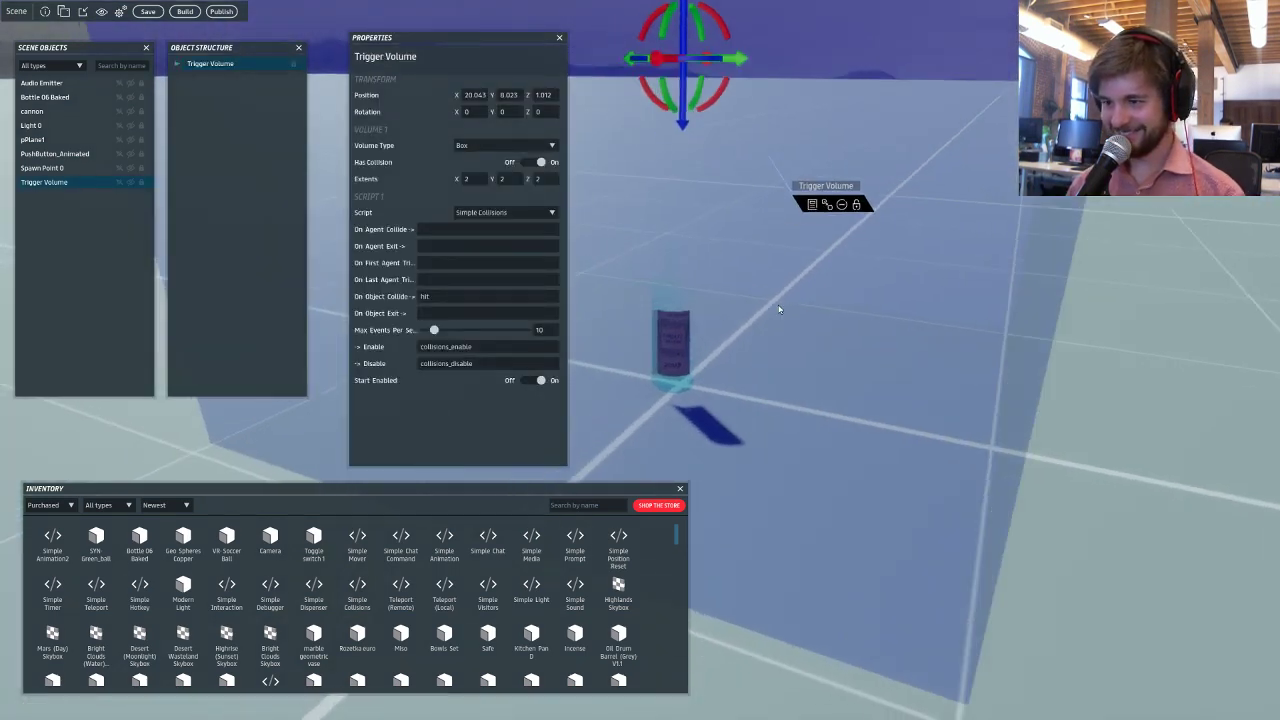
pyautogui.scroll(5, 780, 307)
pyautogui.click(780, 298)
pyautogui.scroll(-4, 800, 286)
pyautogui.moveTo(806, 283); pyautogui.dragTo(707, 289, button='right')
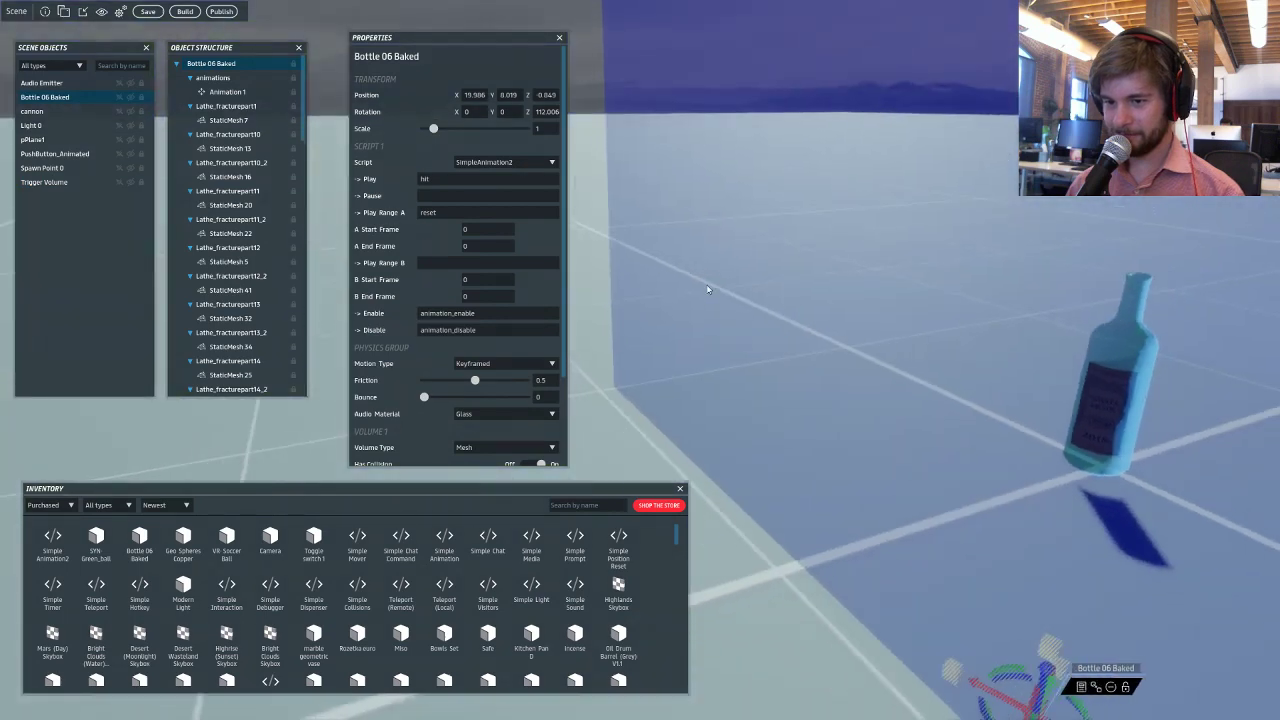
pyautogui.scroll(-5, 707, 289)
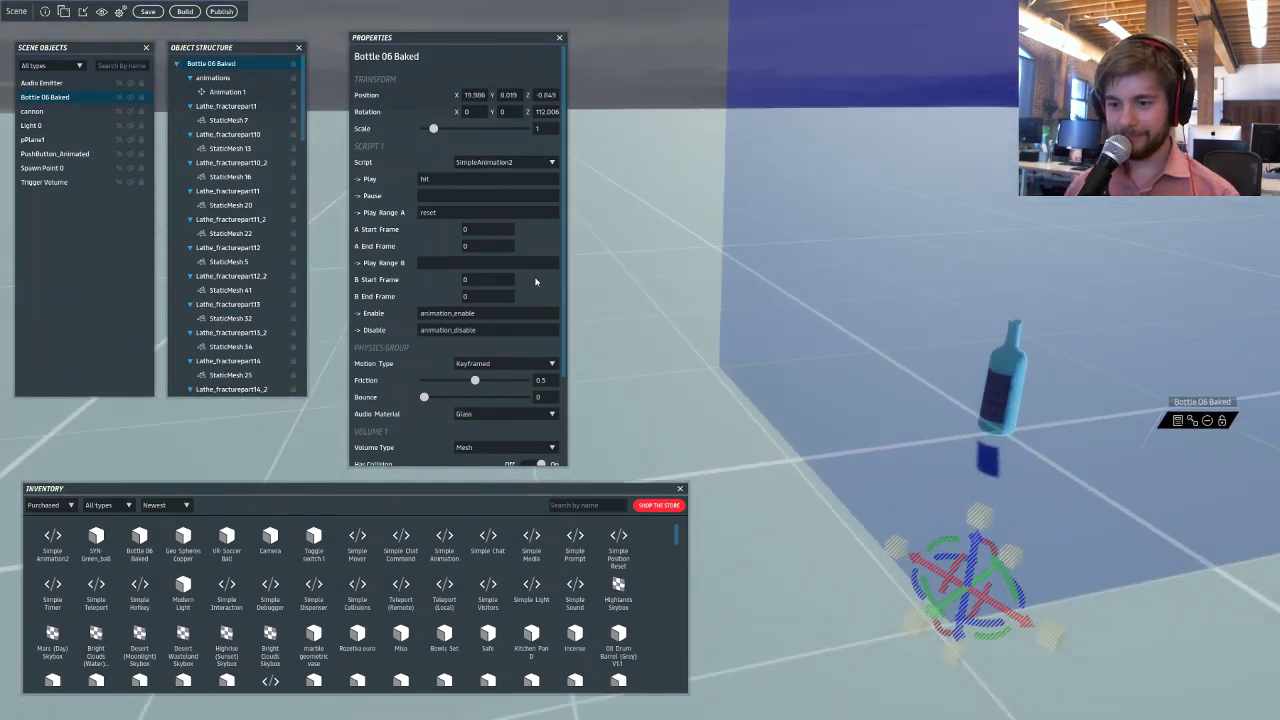
pyautogui.moveTo(655, 303); pyautogui.dragTo(856, 292, button='right')
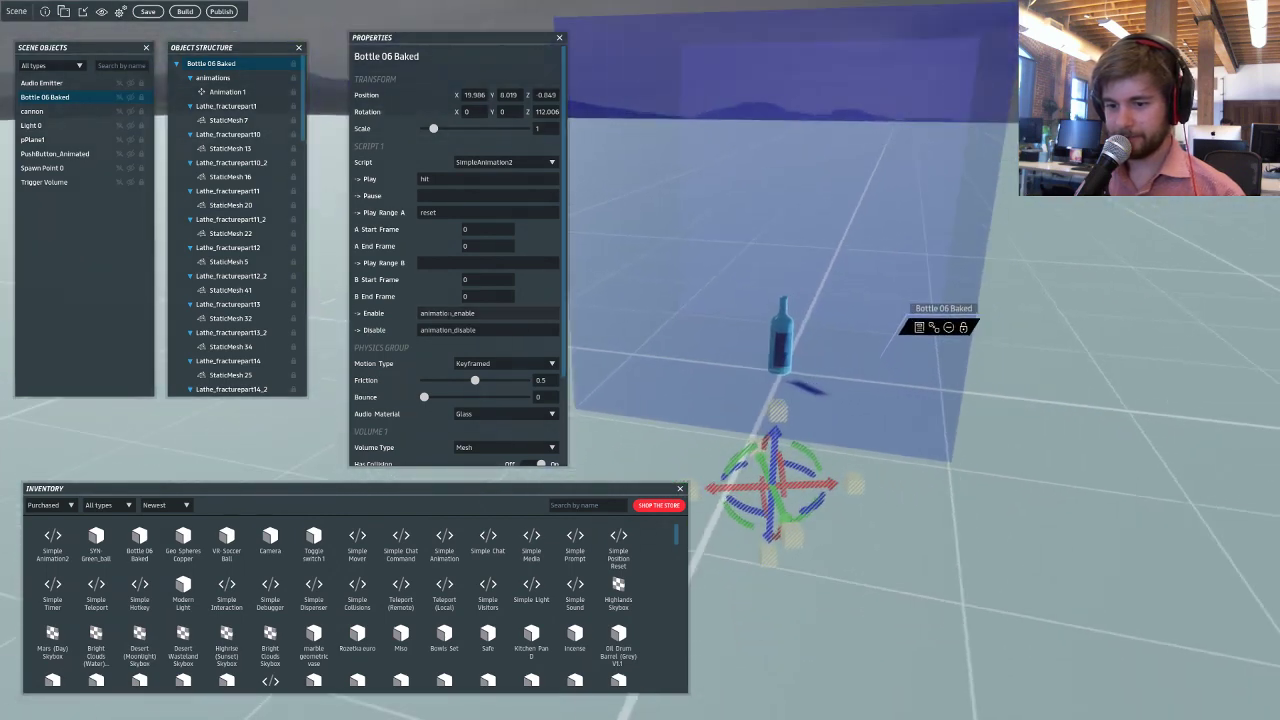
pyautogui.scroll(-3, 448, 316)
pyautogui.moveTo(714, 292)
pyautogui.mouseDown(button='right')
pyautogui.moveTo(629, 294)
pyautogui.moveTo(735, 309)
pyautogui.moveTo(713, 310)
pyautogui.mouseUp(button='right')
pyautogui.press('w')
pyautogui.press('d')
pyautogui.press('a')
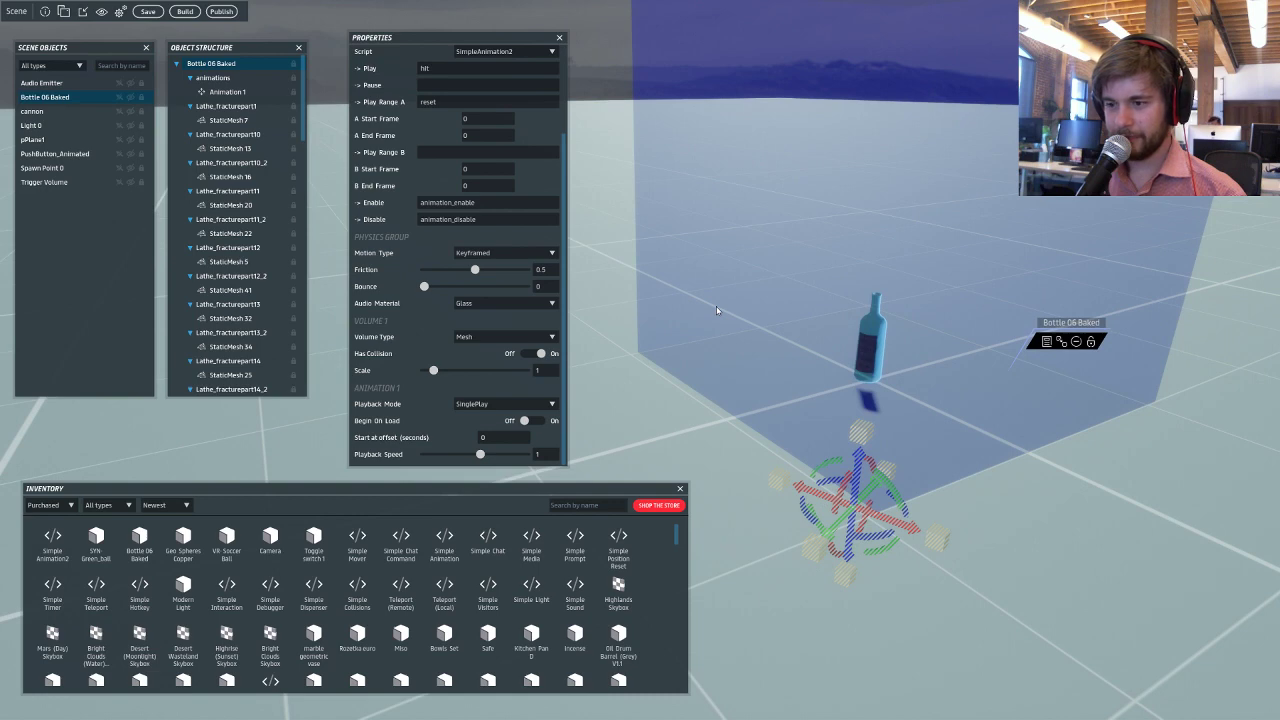
pyautogui.moveTo(716, 310); pyautogui.dragTo(766, 349, button='right')
pyautogui.press('a')
pyautogui.press('w')
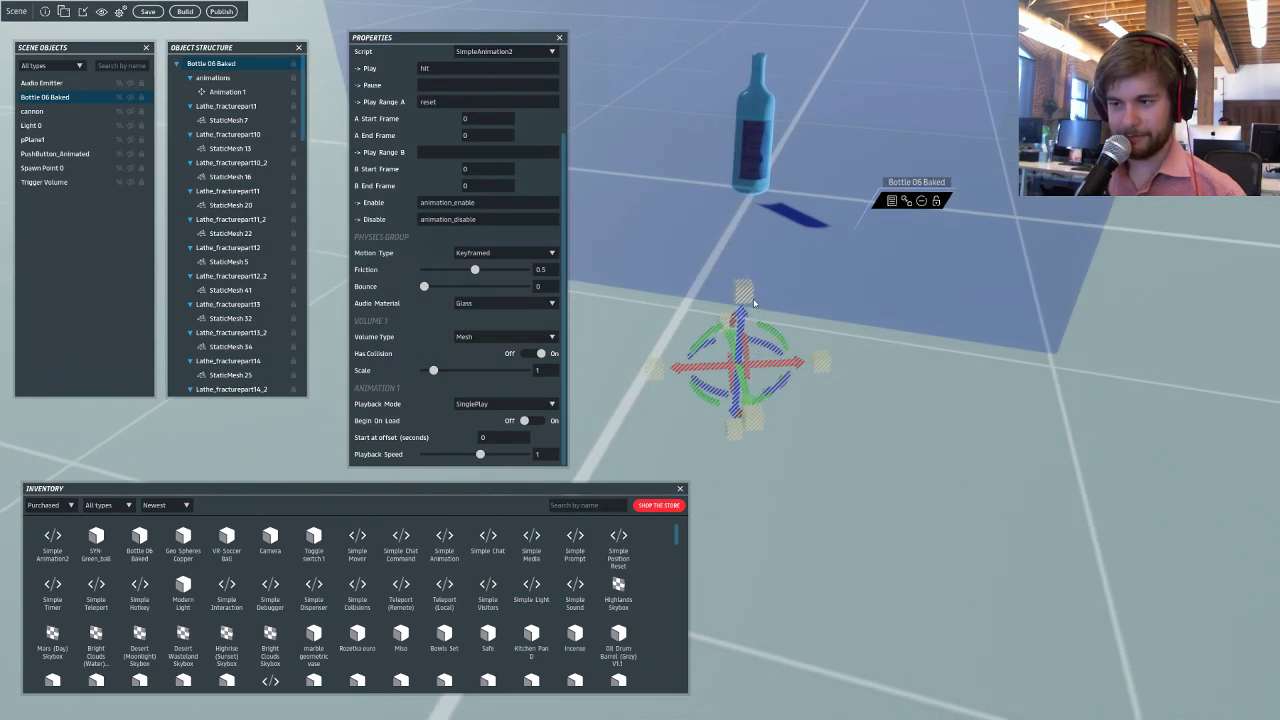
# Duplicate Bottle 06 Baked and add a second script component to the copy.
pyautogui.hotkey('ctrl', 'd')
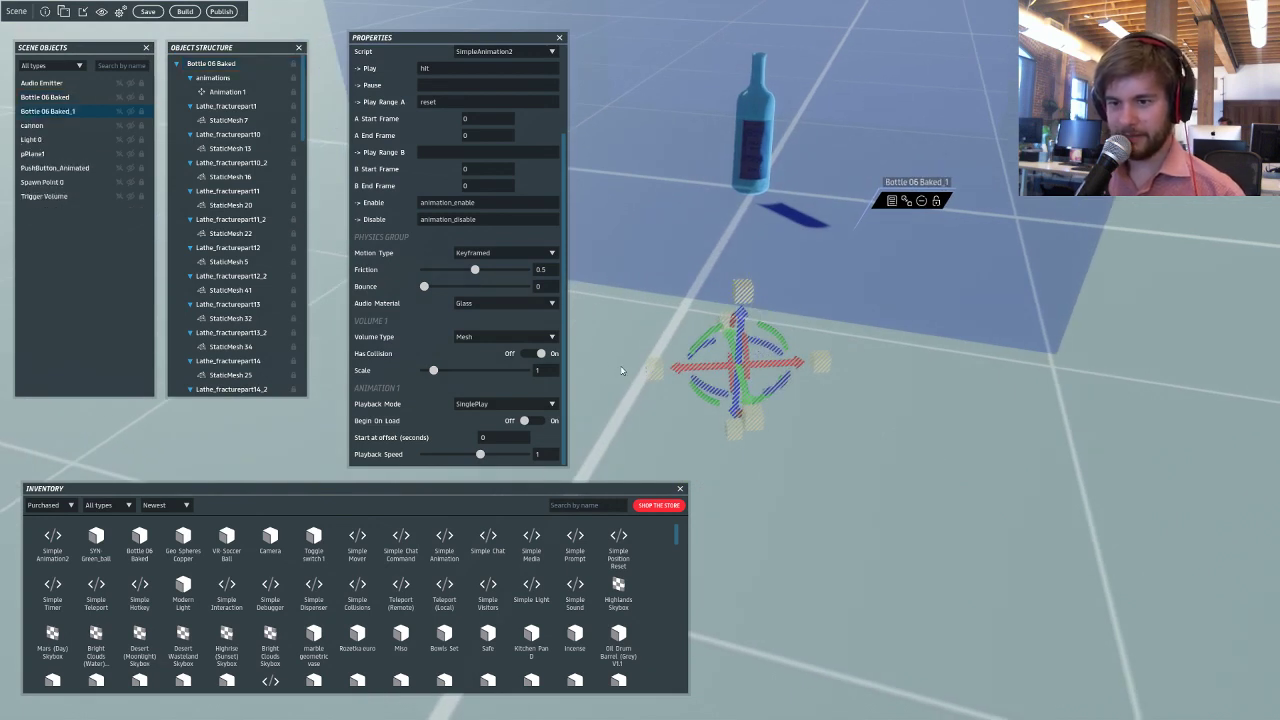
pyautogui.scroll(3, 445, 280)
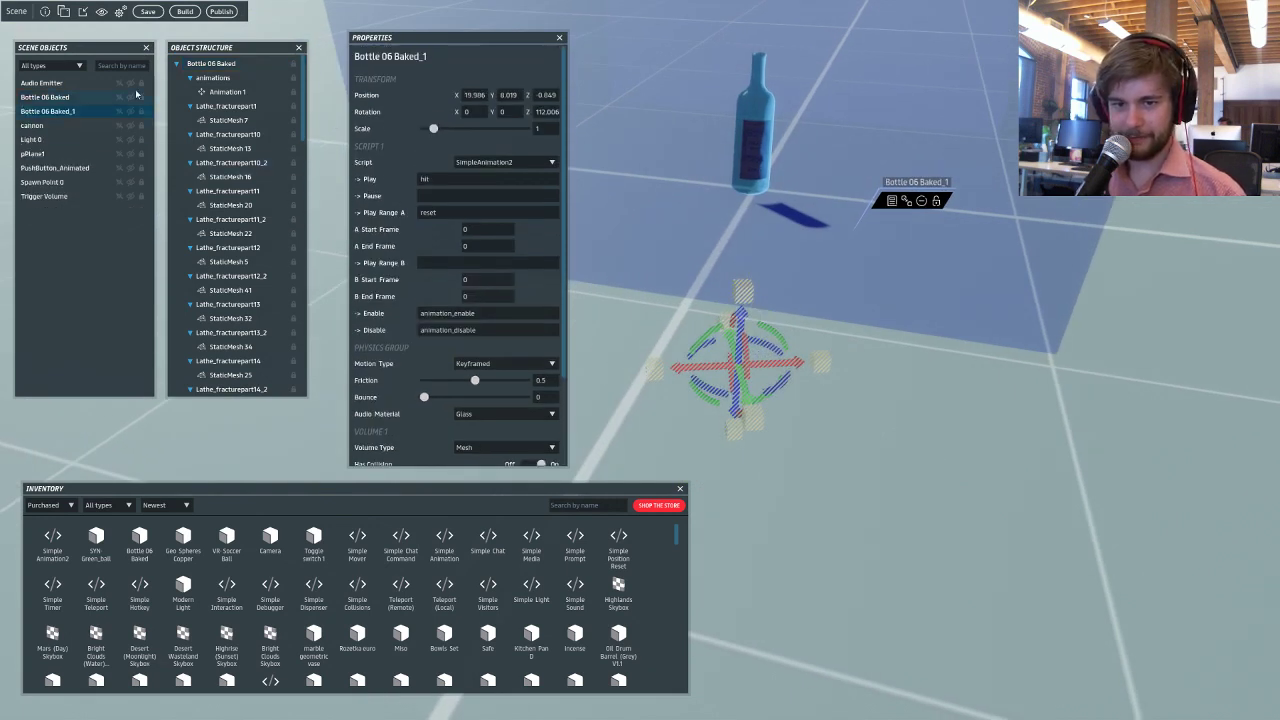
pyautogui.click(178, 64)
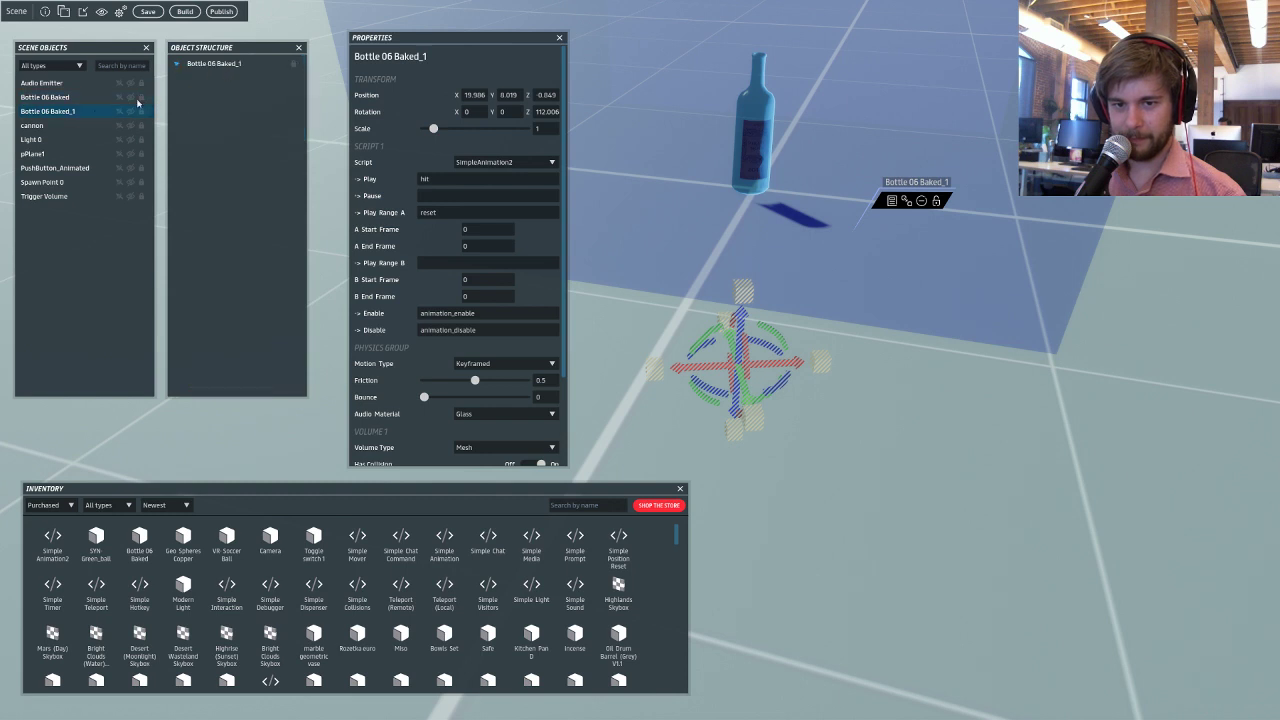
pyautogui.click(190, 68)
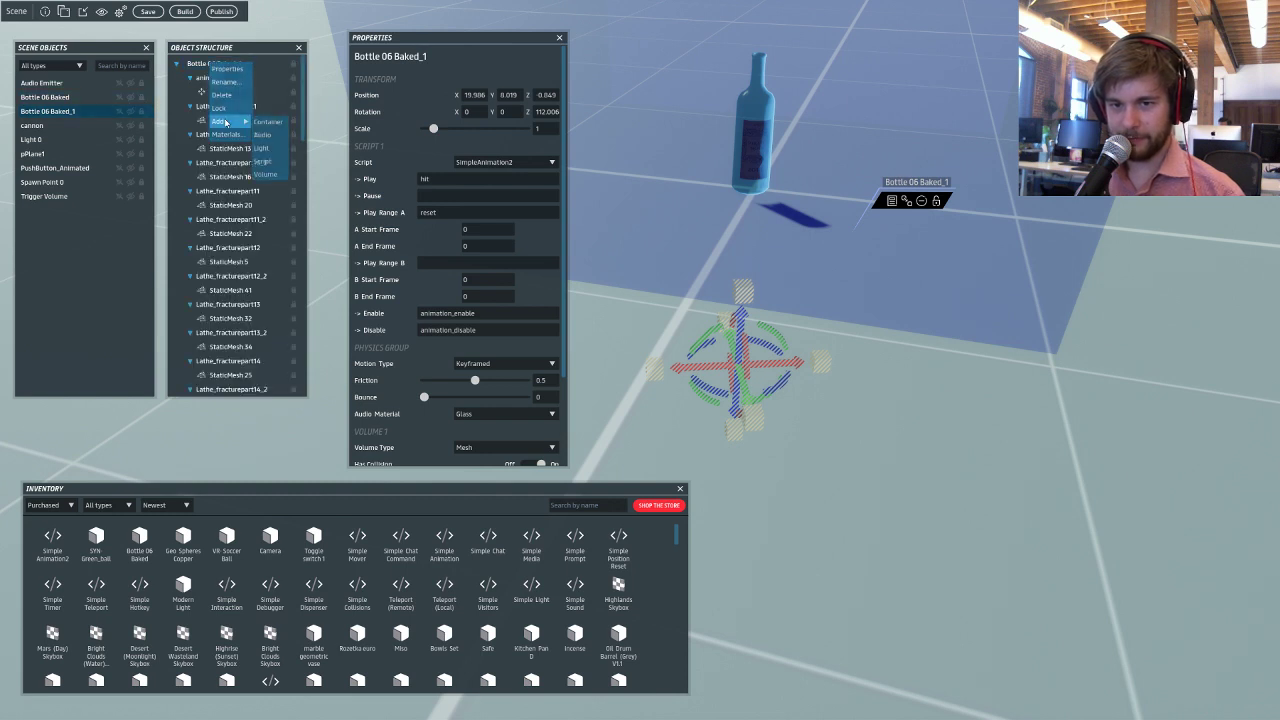
# Assign the Simple Dispenser script to the second script component of Bottle 06 Baked_1.
pyautogui.scroll(-3, 494, 226)
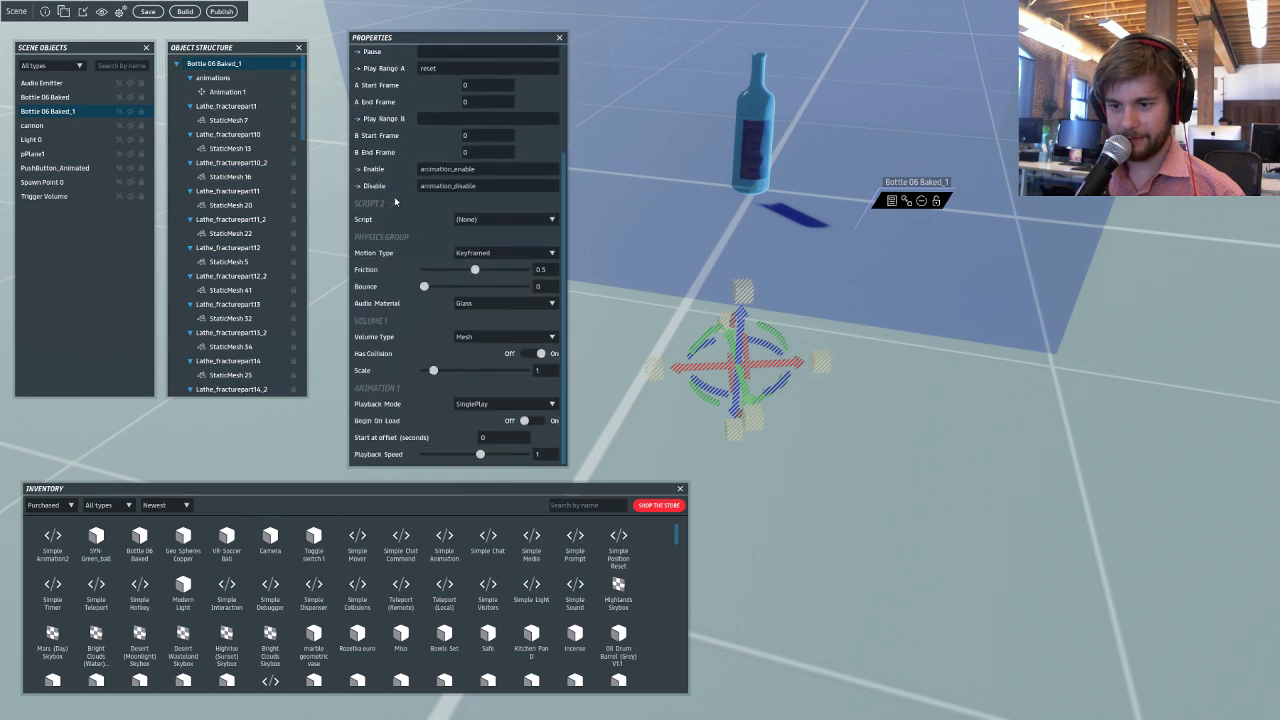
pyautogui.click(494, 222)
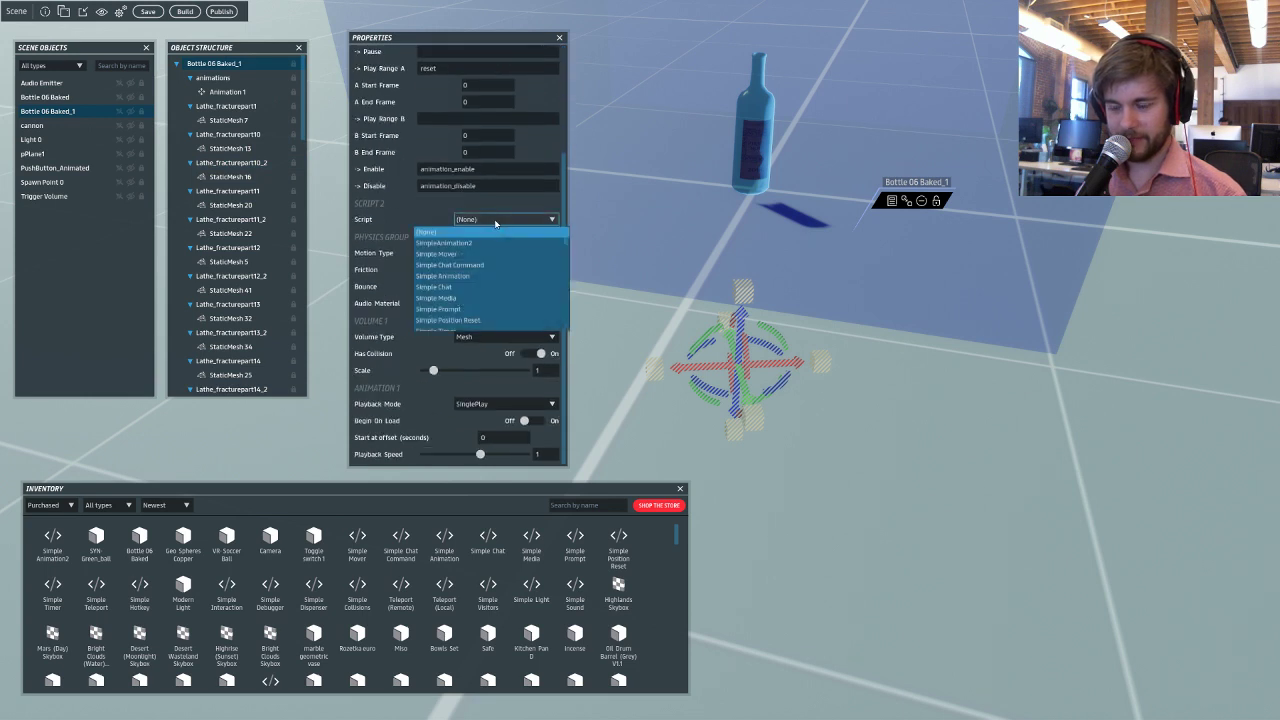
pyautogui.click(495, 222)
pyautogui.click(495, 222)
pyautogui.scroll(-3, 494, 262)
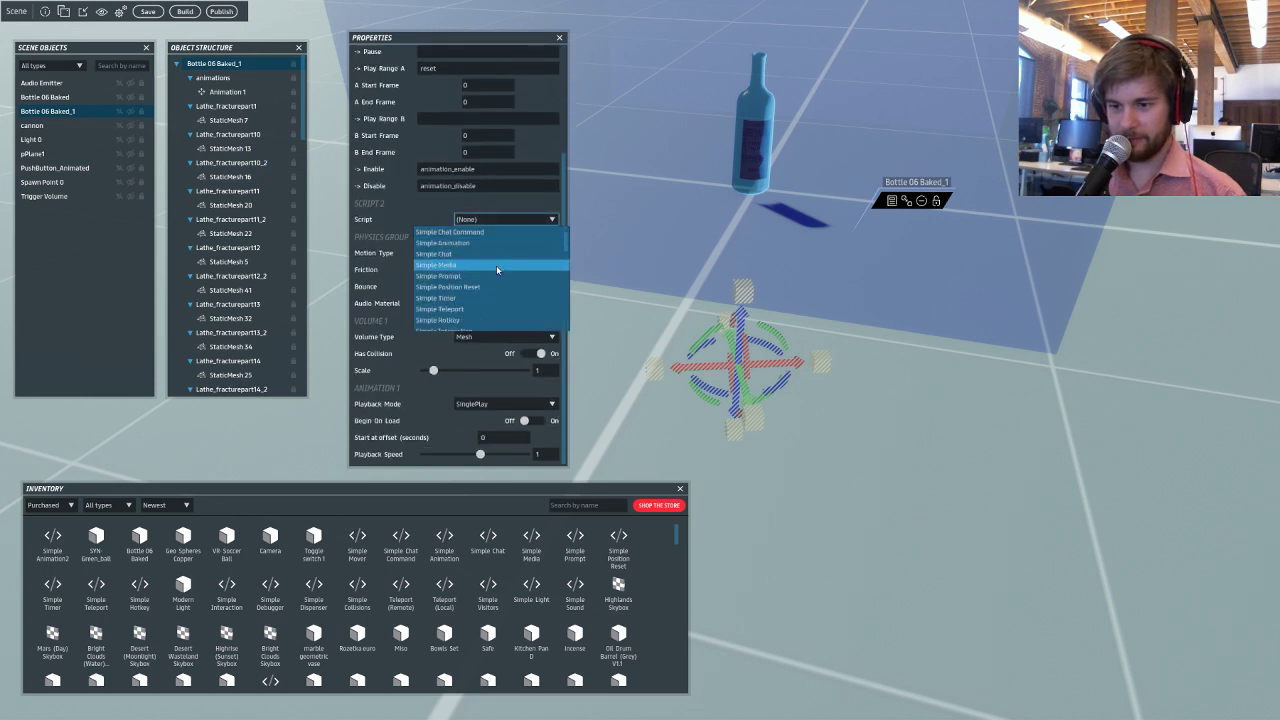
pyautogui.click(489, 276)
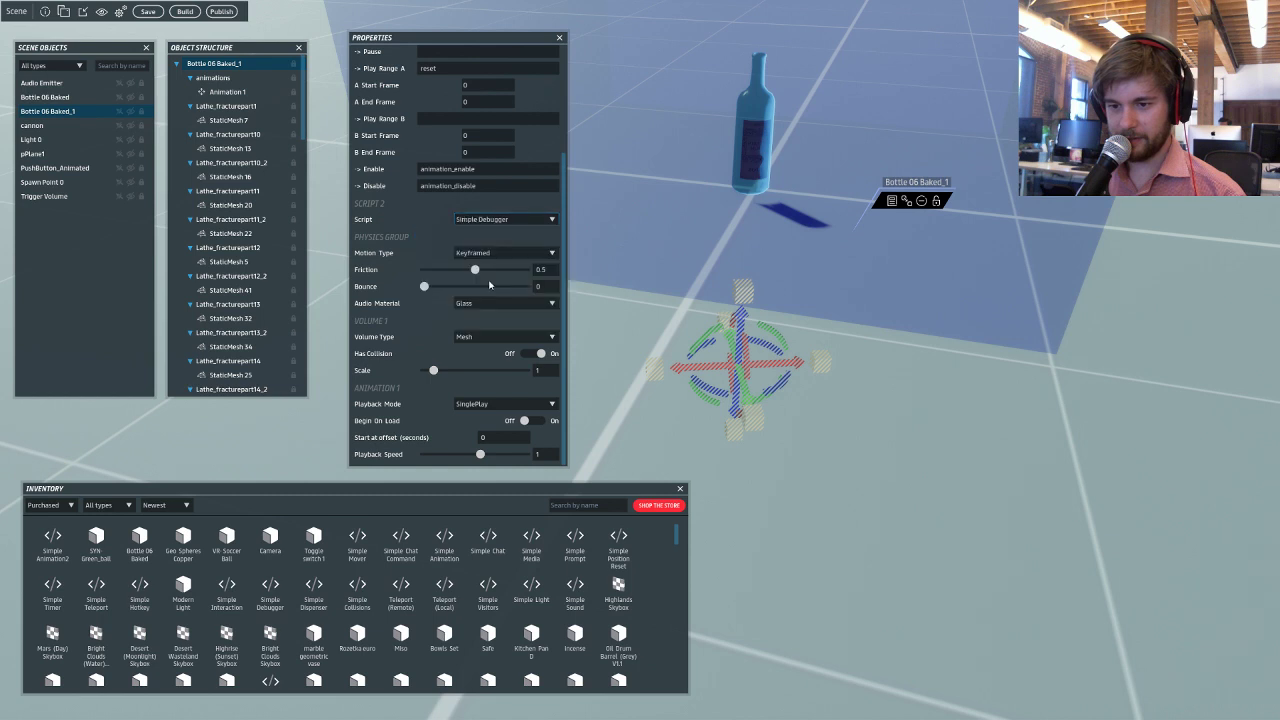
pyautogui.click(495, 219)
pyautogui.click(486, 330)
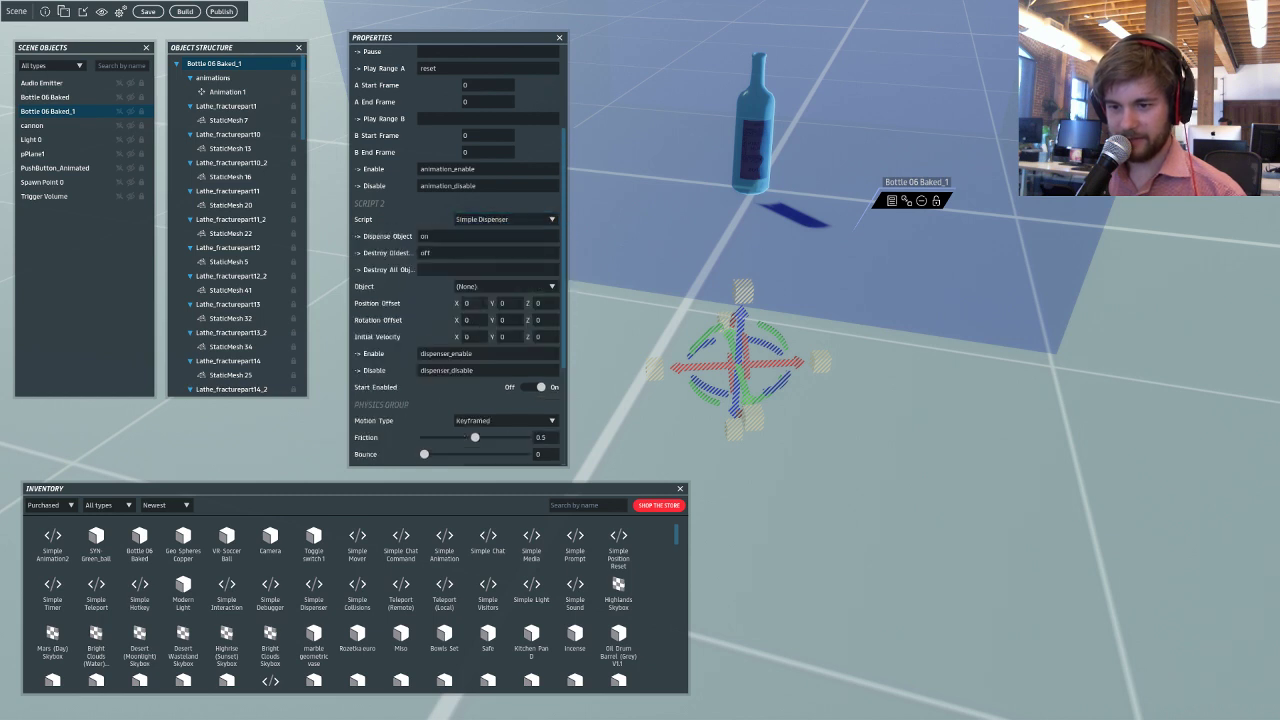
# Review the dispenser settings on Bottle 06 Baked_1 and delete the duplicate bottle.
pyautogui.scroll(-1, 429, 314)
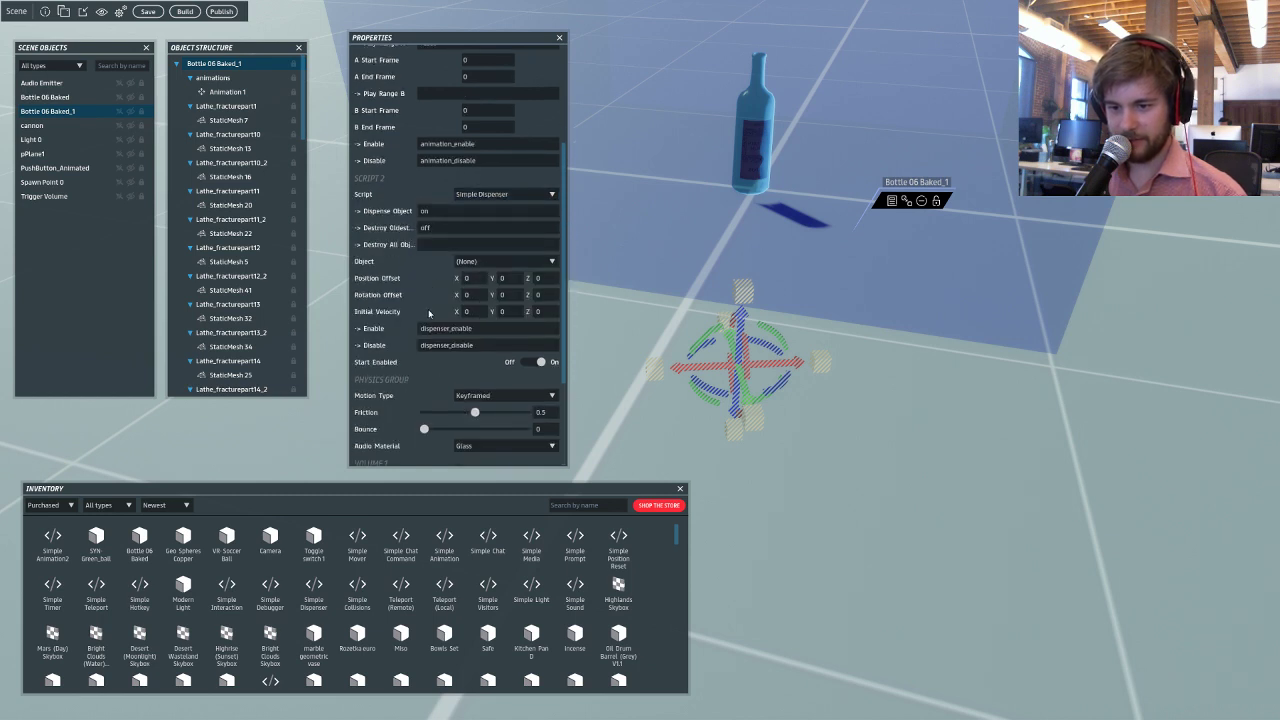
pyautogui.moveTo(706, 293); pyautogui.dragTo(706, 293, button='right')
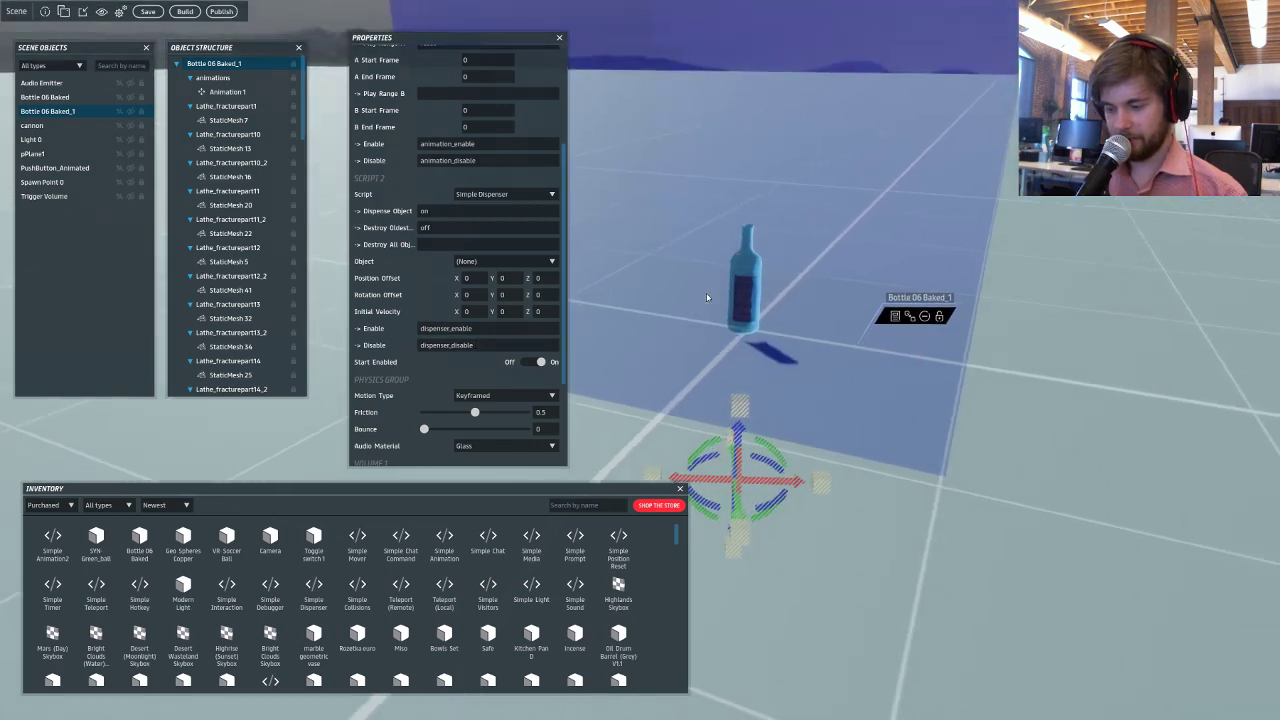
pyautogui.press('Delete')
# Add a second script component to the Trigger Volume.
pyautogui.click(823, 70)
pyautogui.moveTo(908, 281); pyautogui.dragTo(908, 281, button='right')
pyautogui.rightClick(226, 62)
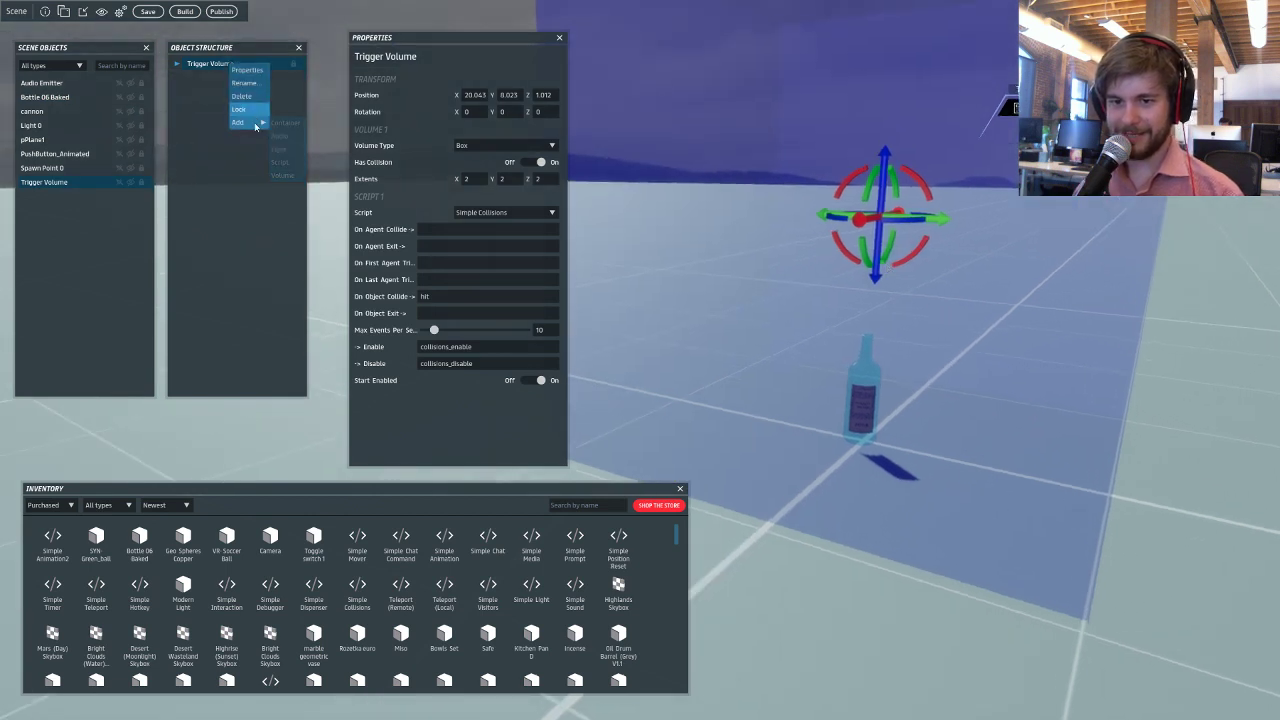
pyautogui.moveTo(250, 120)
pyautogui.click(288, 158)
# Assign Simple Dispenser to the Trigger Volume's second script and choose Bottle 06 Baked as the object to dispense.
pyautogui.click(505, 413)
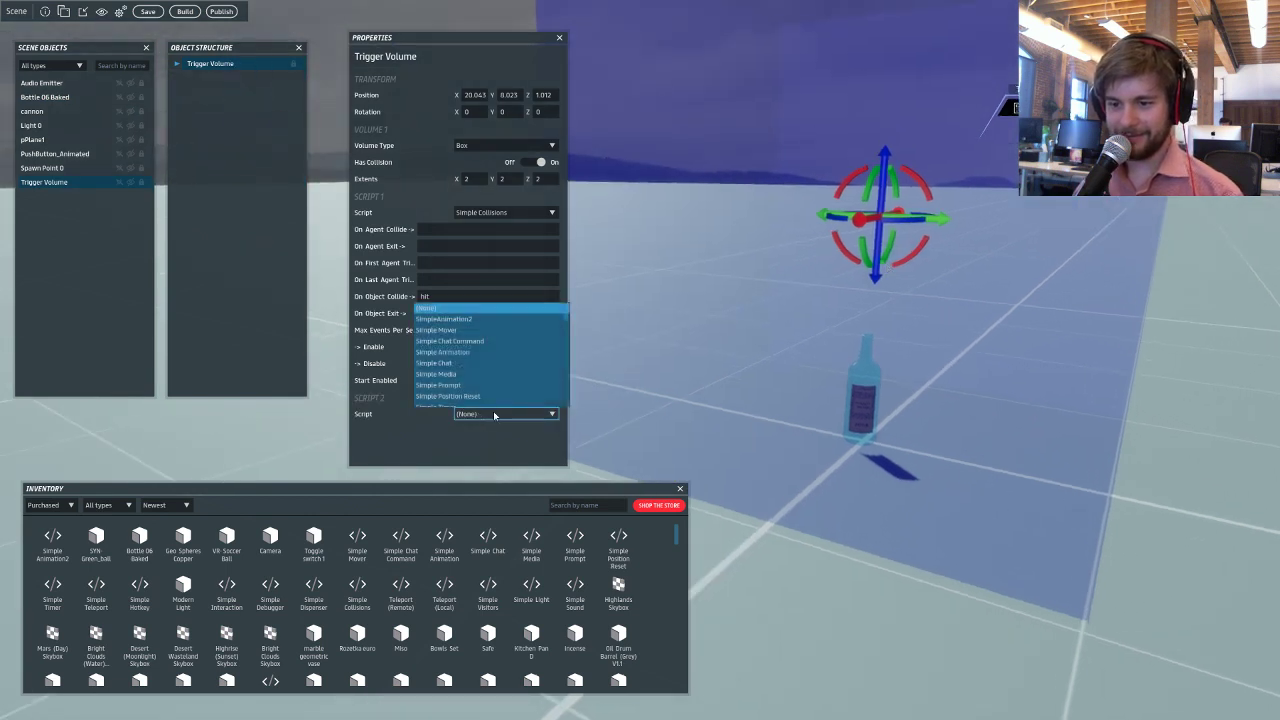
pyautogui.scroll(-3, 500, 363)
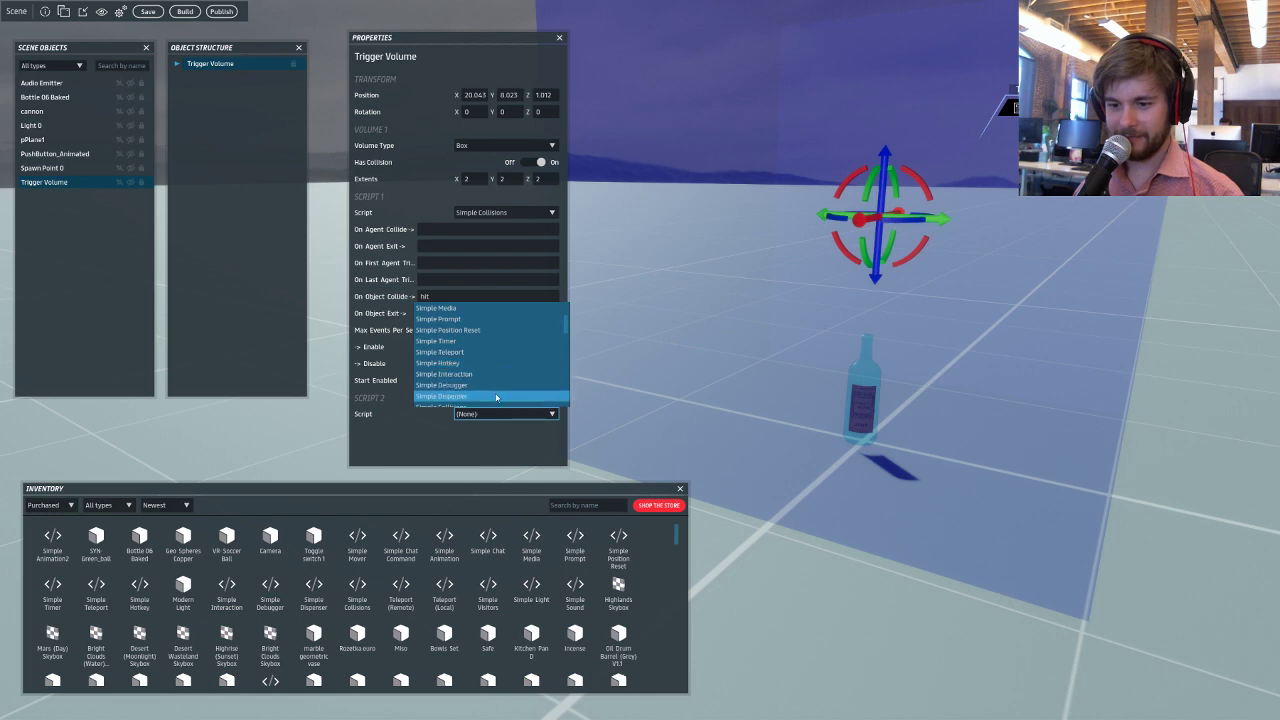
pyautogui.click(496, 396)
pyautogui.scroll(-3, 467, 404)
pyautogui.click(480, 380)
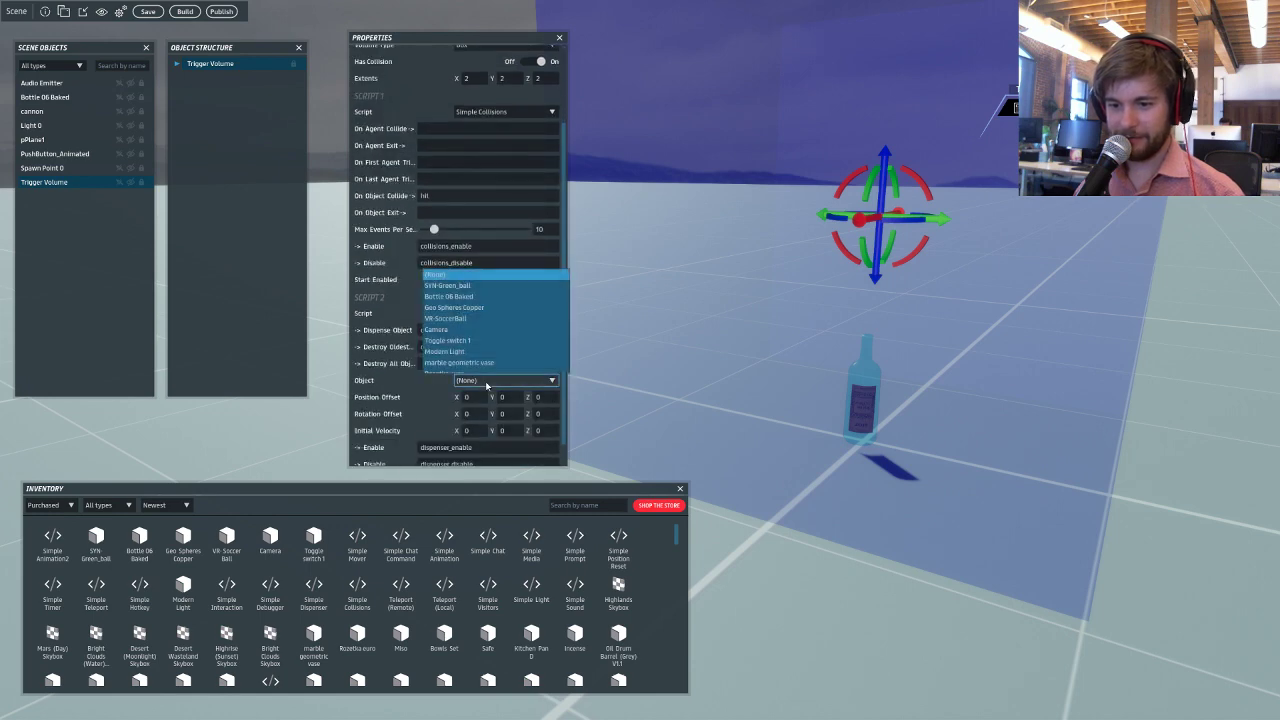
pyautogui.click(494, 295)
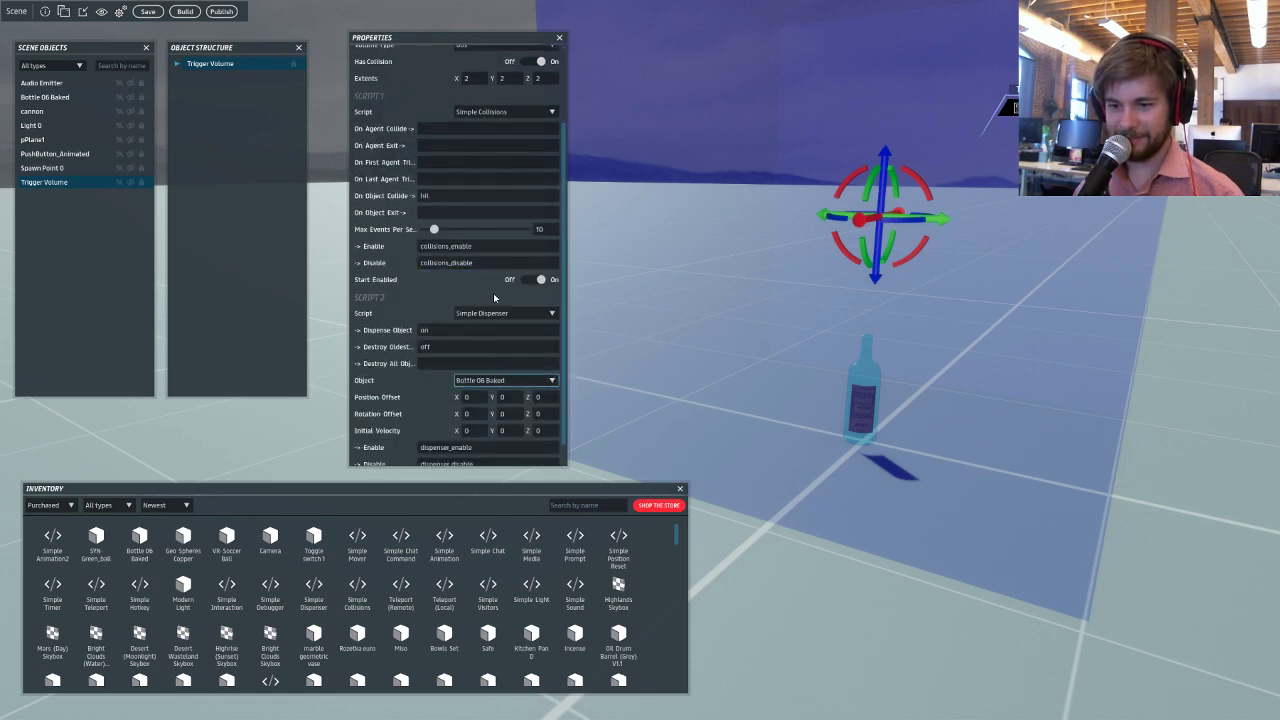
# Set the dispenser's Dispense Object event to reset and clear its Destroy Oldest event.
pyautogui.click(453, 330)
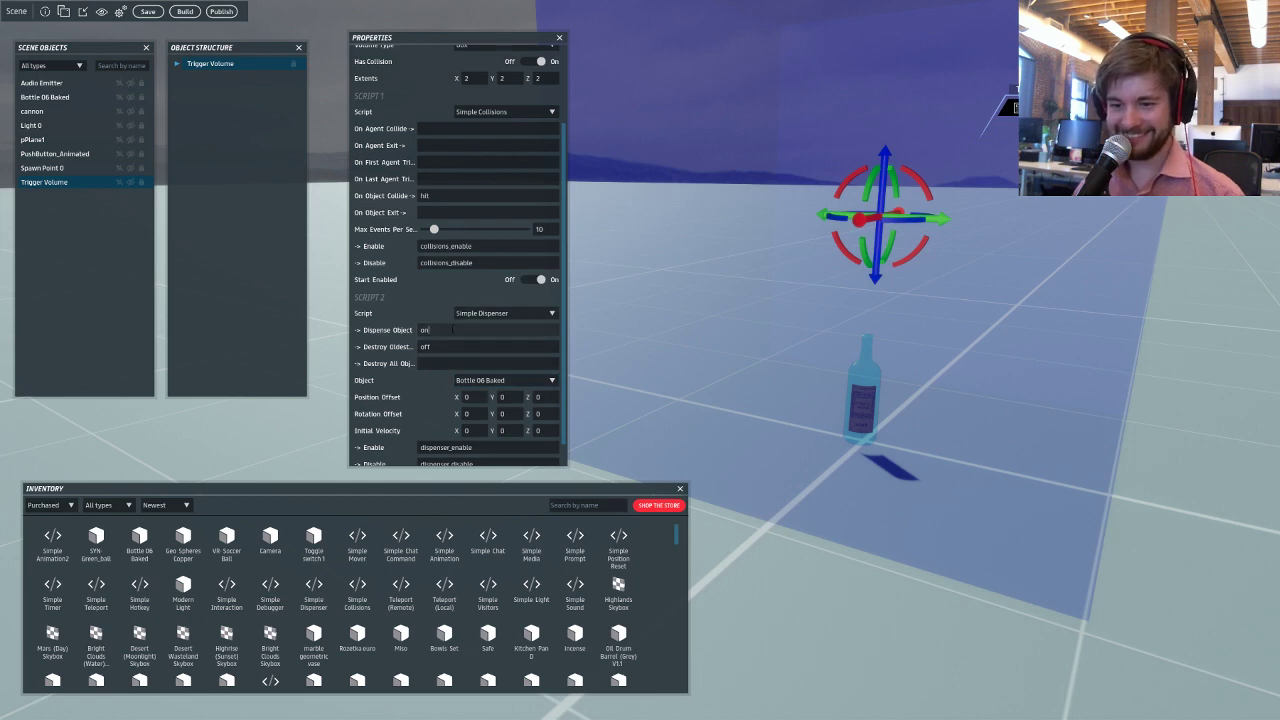
pyautogui.click(454, 347)
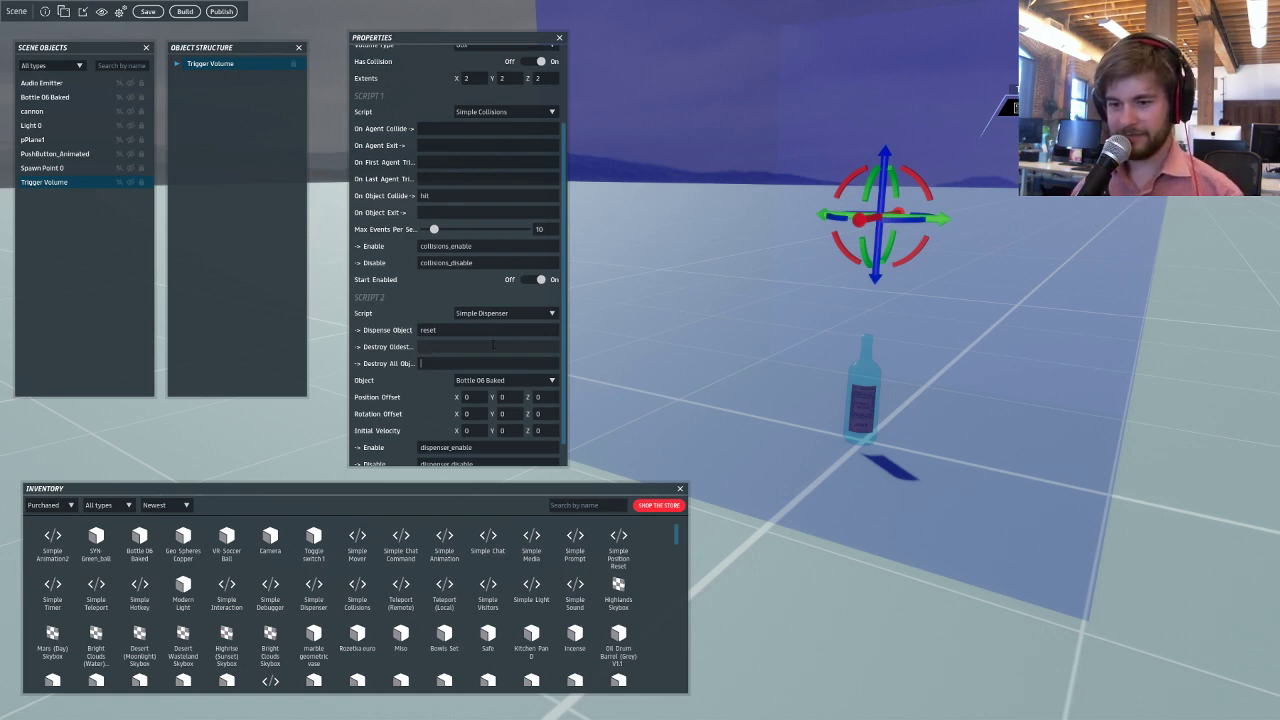
pyautogui.scroll(-1, 490, 343)
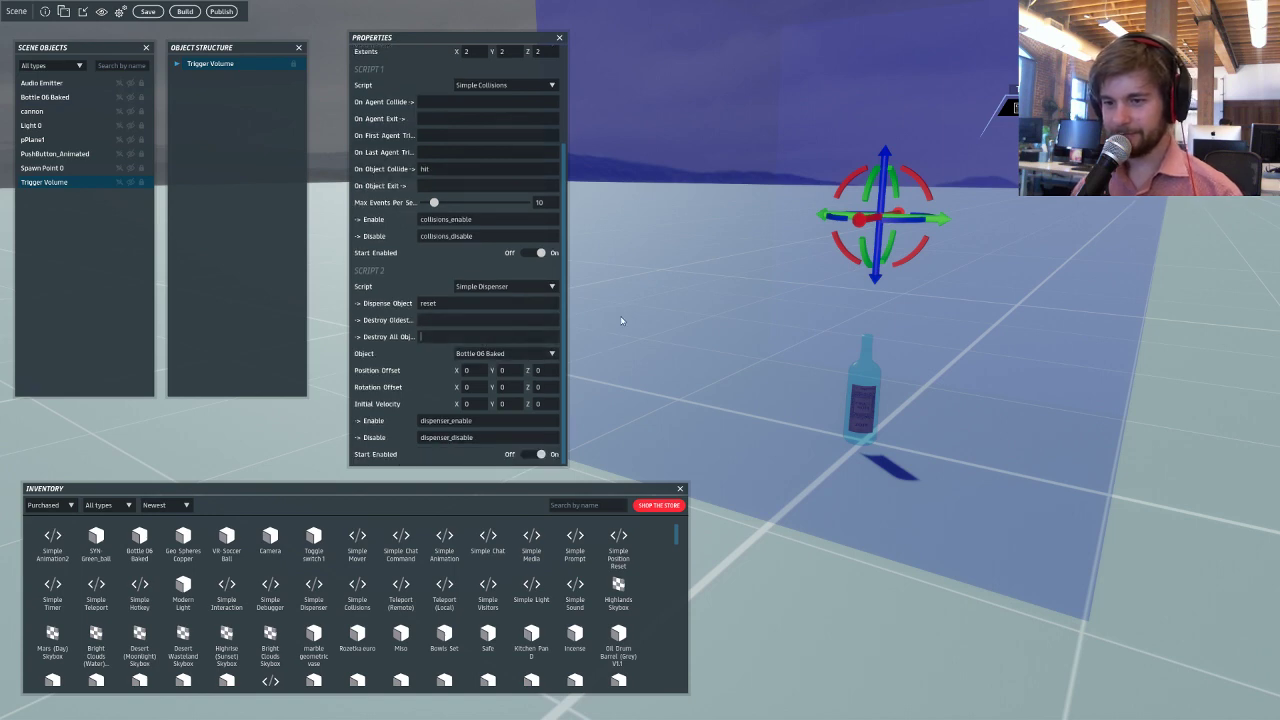
# Look through the available scripts and set the Trigger Volume's second script back to (None).
pyautogui.moveTo(650, 313); pyautogui.dragTo(714, 317, button='right')
pyautogui.press('w')
pyautogui.moveTo(714, 317); pyautogui.dragTo(717, 316)
pyautogui.press('w')
pyautogui.moveTo(717, 316); pyautogui.dragTo(729, 314, button='right')
pyautogui.press('s')
pyautogui.scroll(-3, 728, 313)
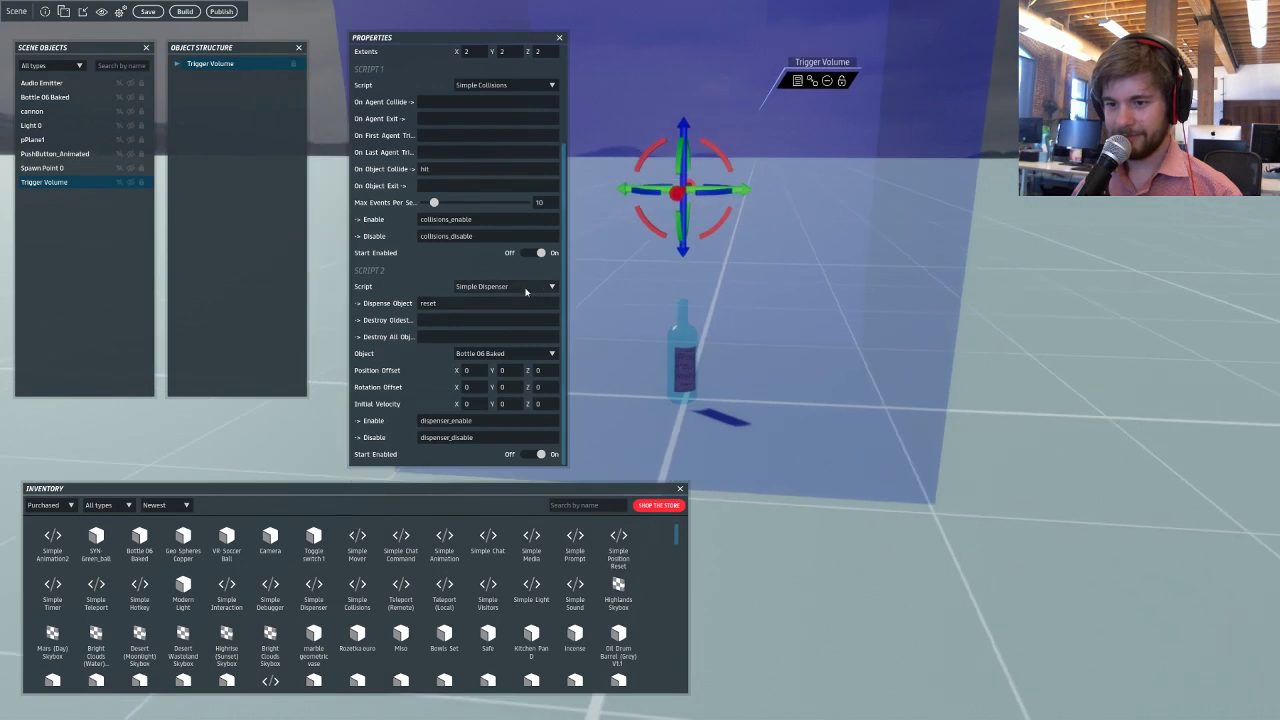
pyautogui.click(505, 286)
pyautogui.scroll(-2, 524, 320)
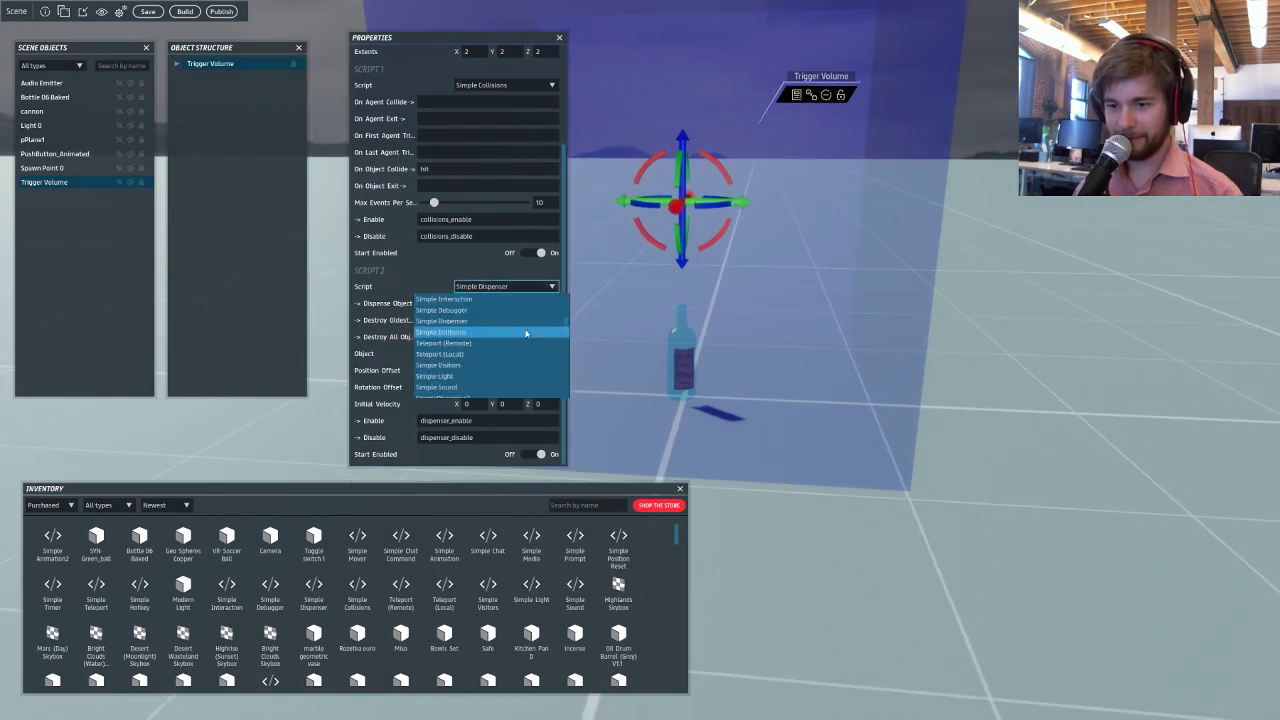
pyautogui.scroll(-3, 526, 332)
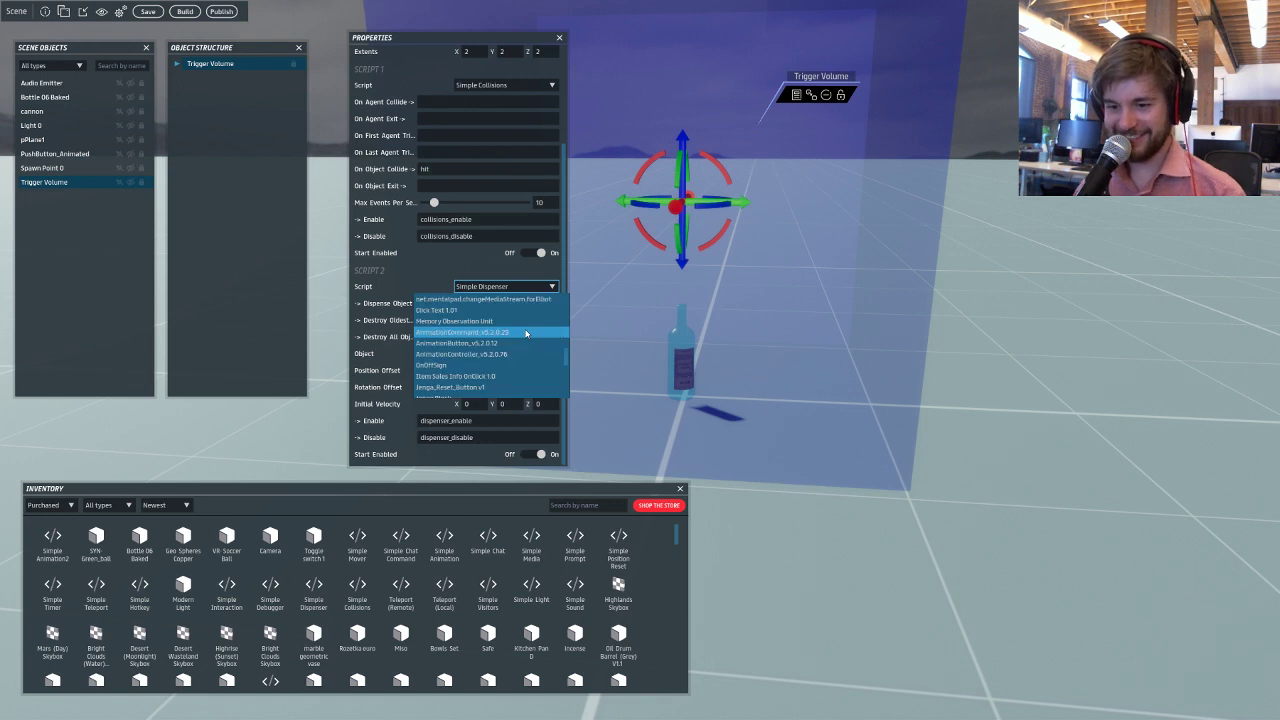
pyautogui.scroll(-5, 526, 332)
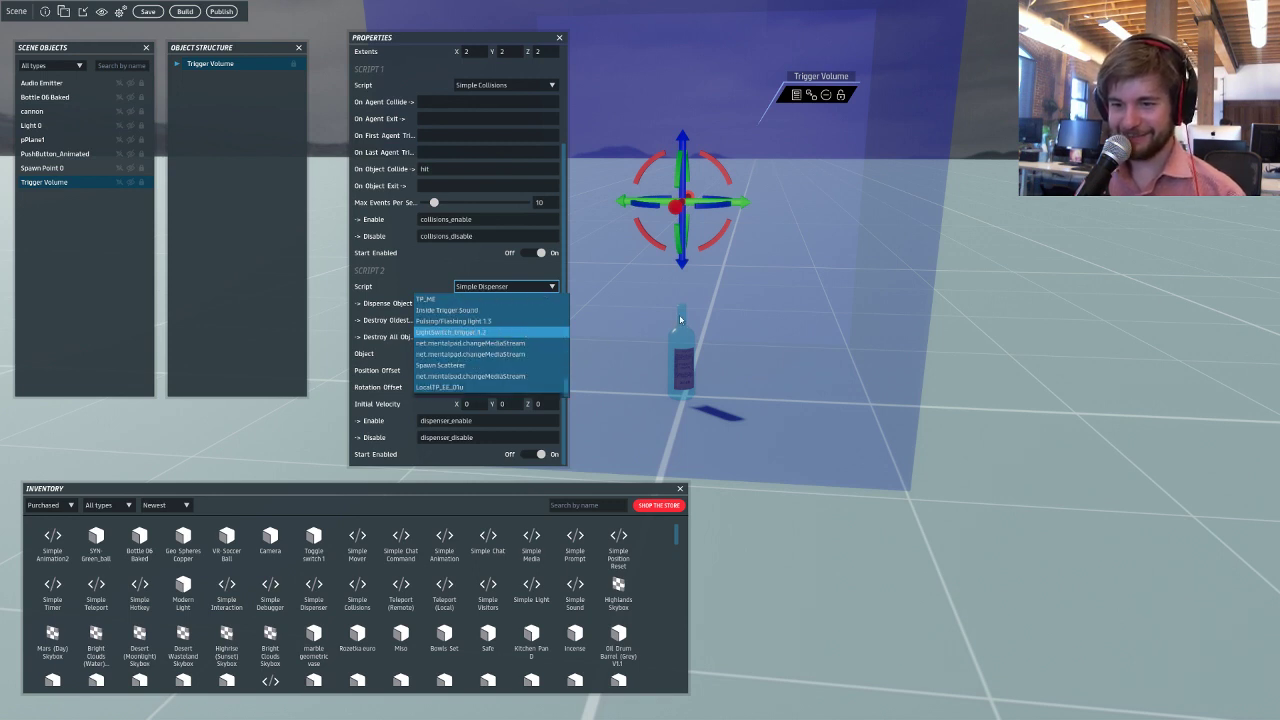
pyautogui.scroll(10, 533, 310)
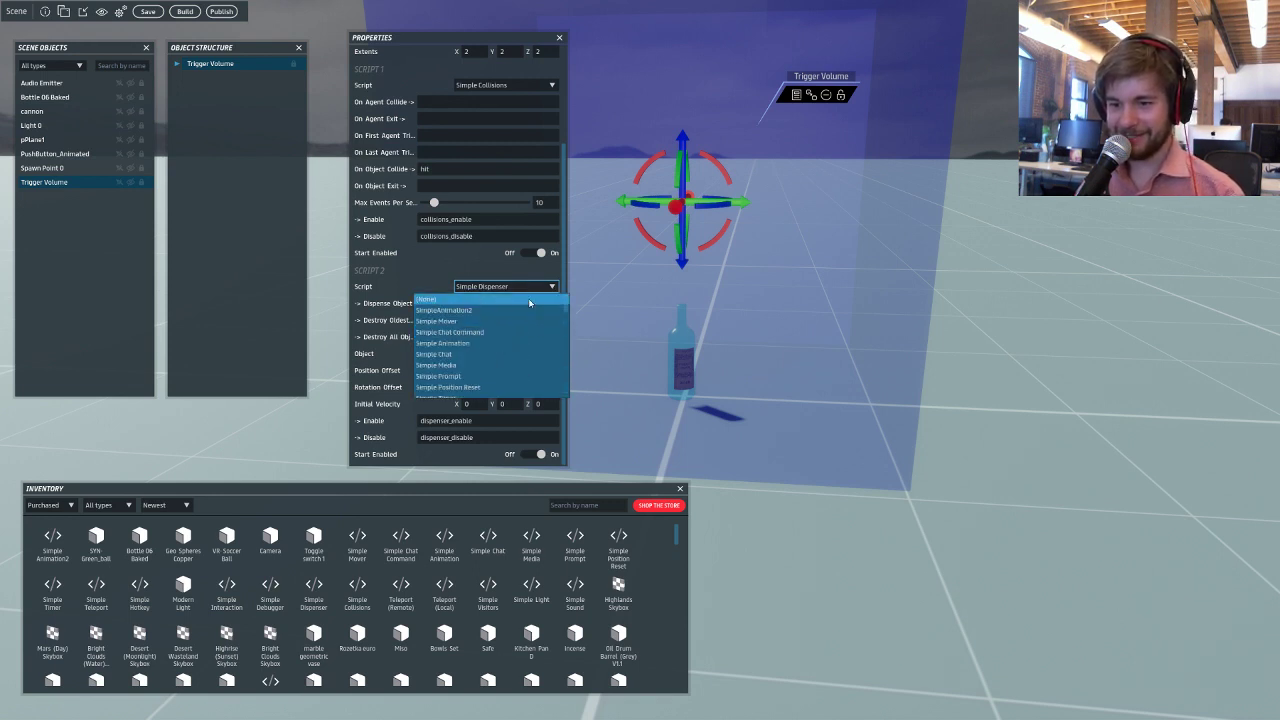
pyautogui.click(528, 299)
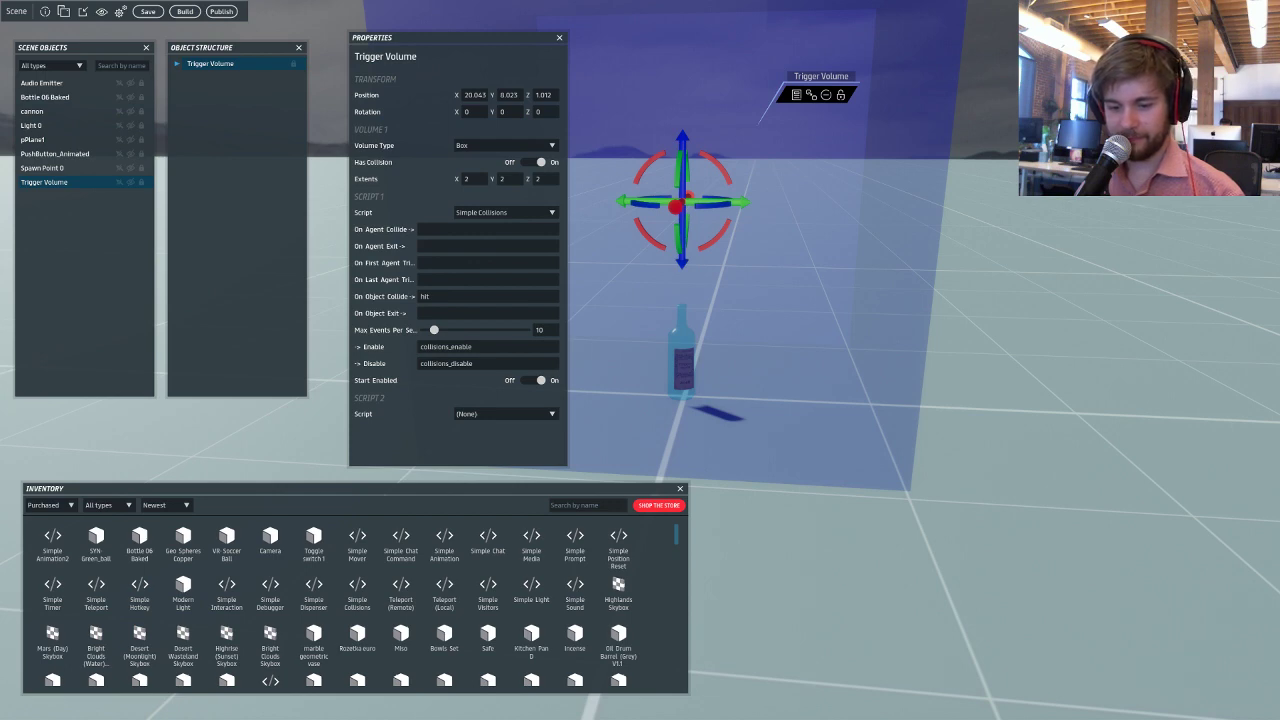
# Select the cannon, check its interaction script settings and close its properties.
pyautogui.moveTo(930, 389); pyautogui.dragTo(457, 360, button='right')
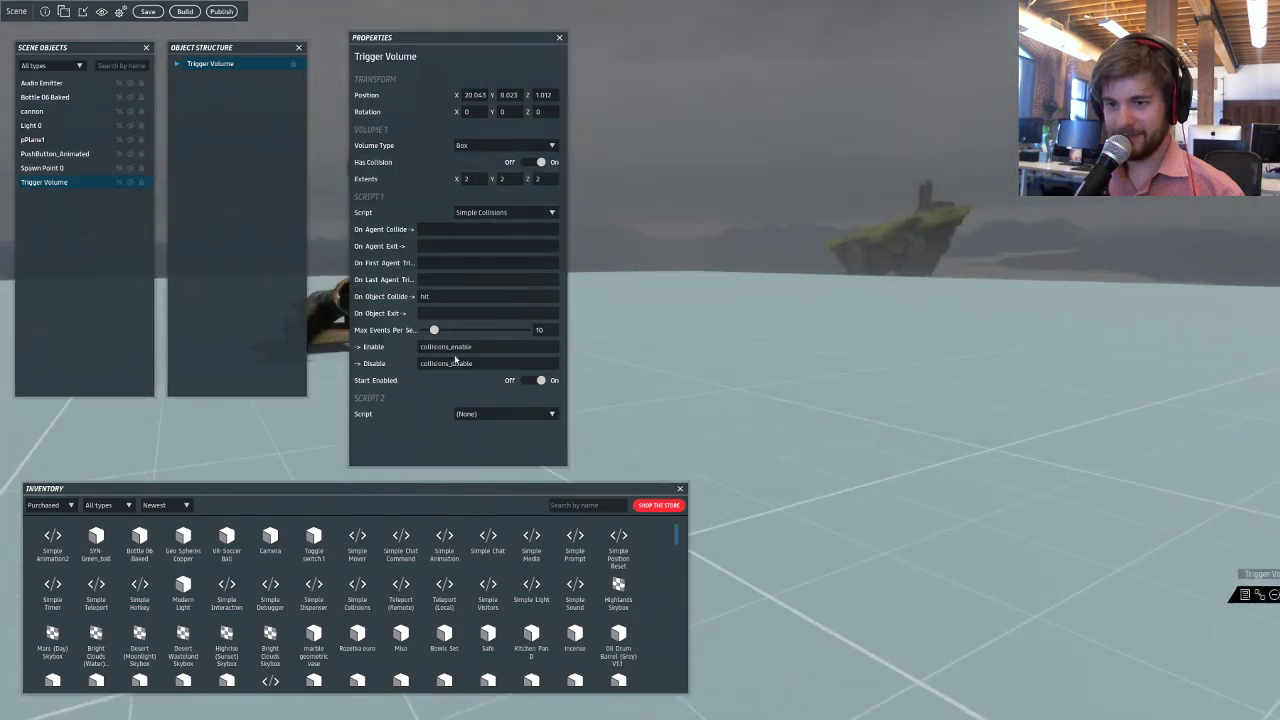
pyautogui.moveTo(870, 264); pyautogui.dragTo(812, 342, button='right')
pyautogui.press('w')
pyautogui.press('a')
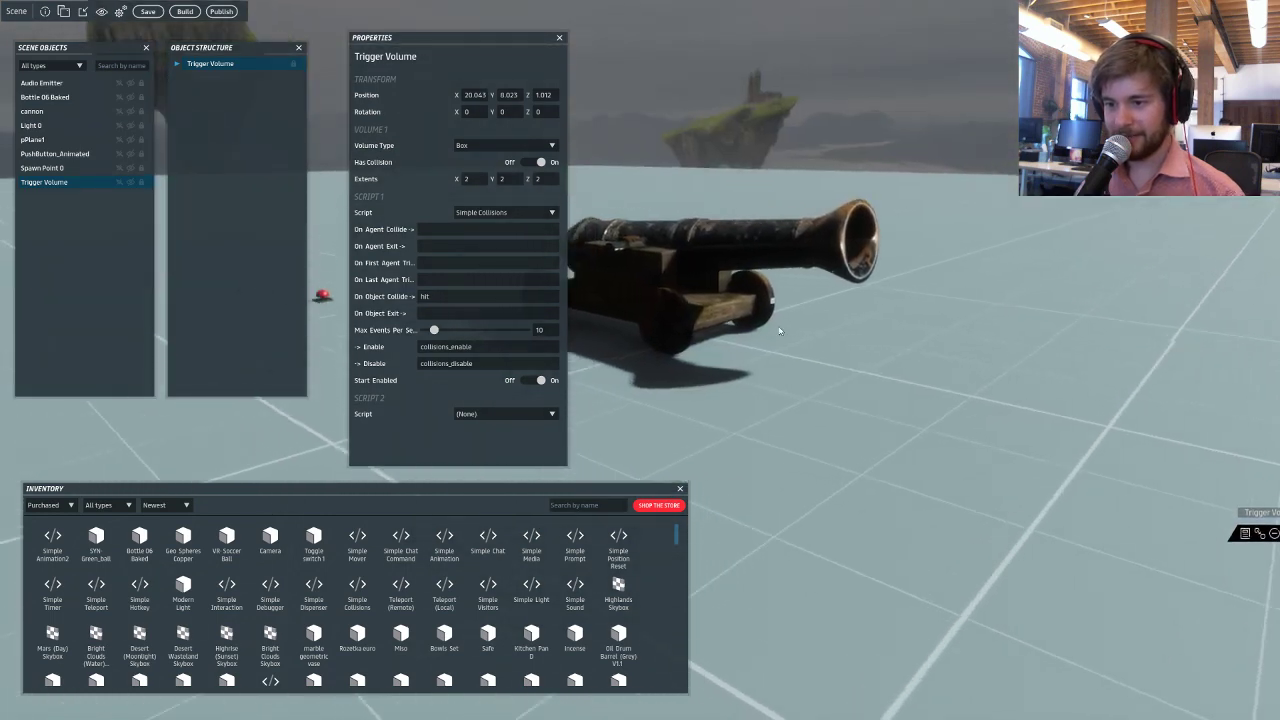
pyautogui.click(722, 307)
pyautogui.moveTo(722, 305); pyautogui.dragTo(896, 377, button='right')
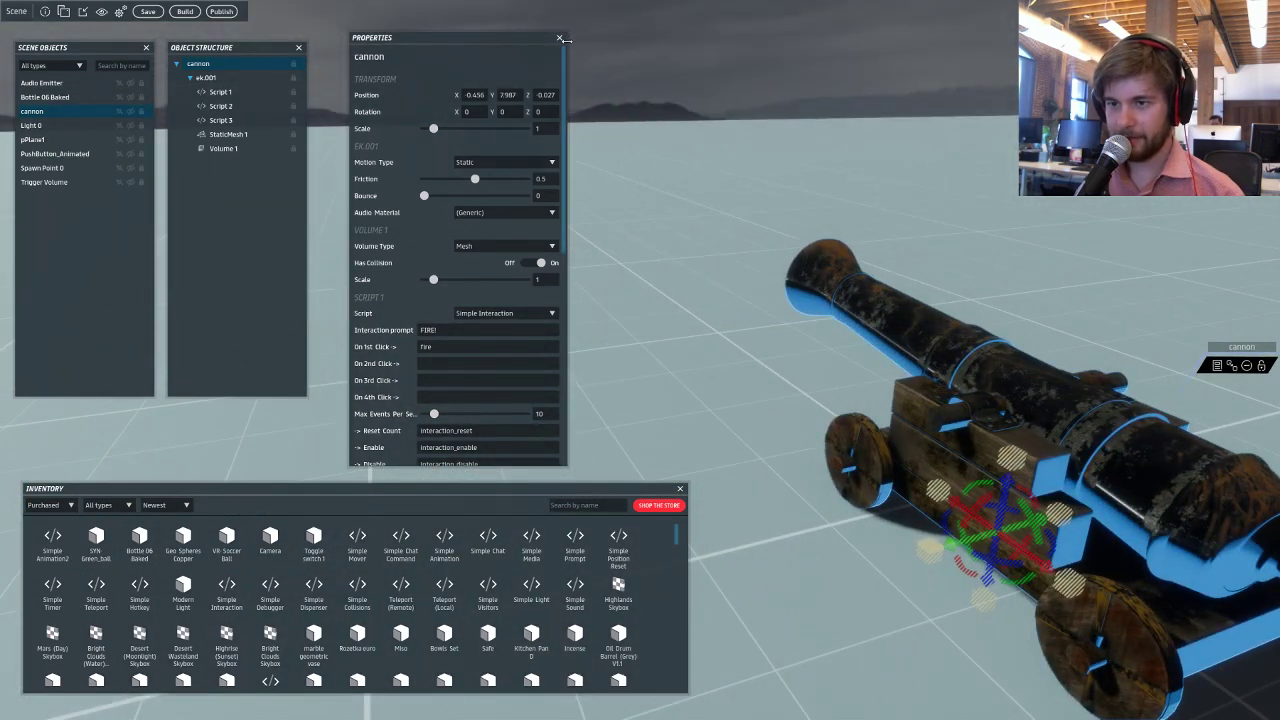
pyautogui.click(560, 38)
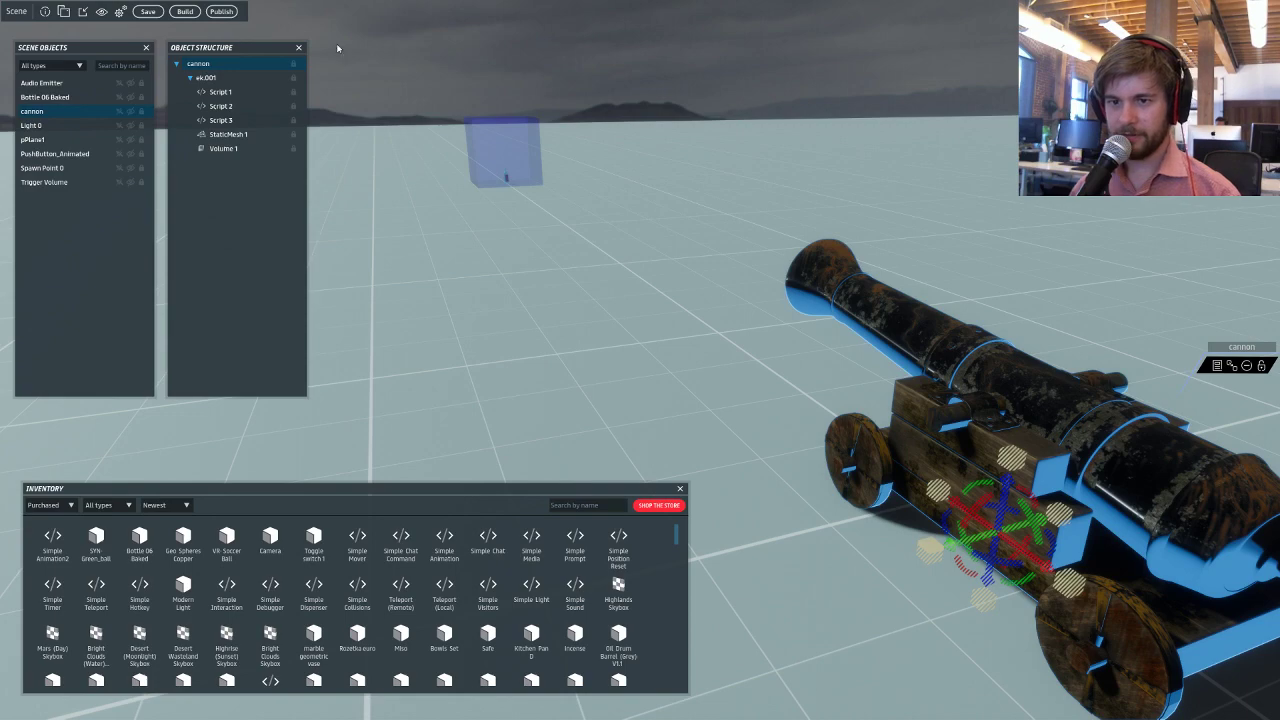
# Close the object structure view and move the red push button farther away from the cannon across the floor.
pyautogui.click(299, 48)
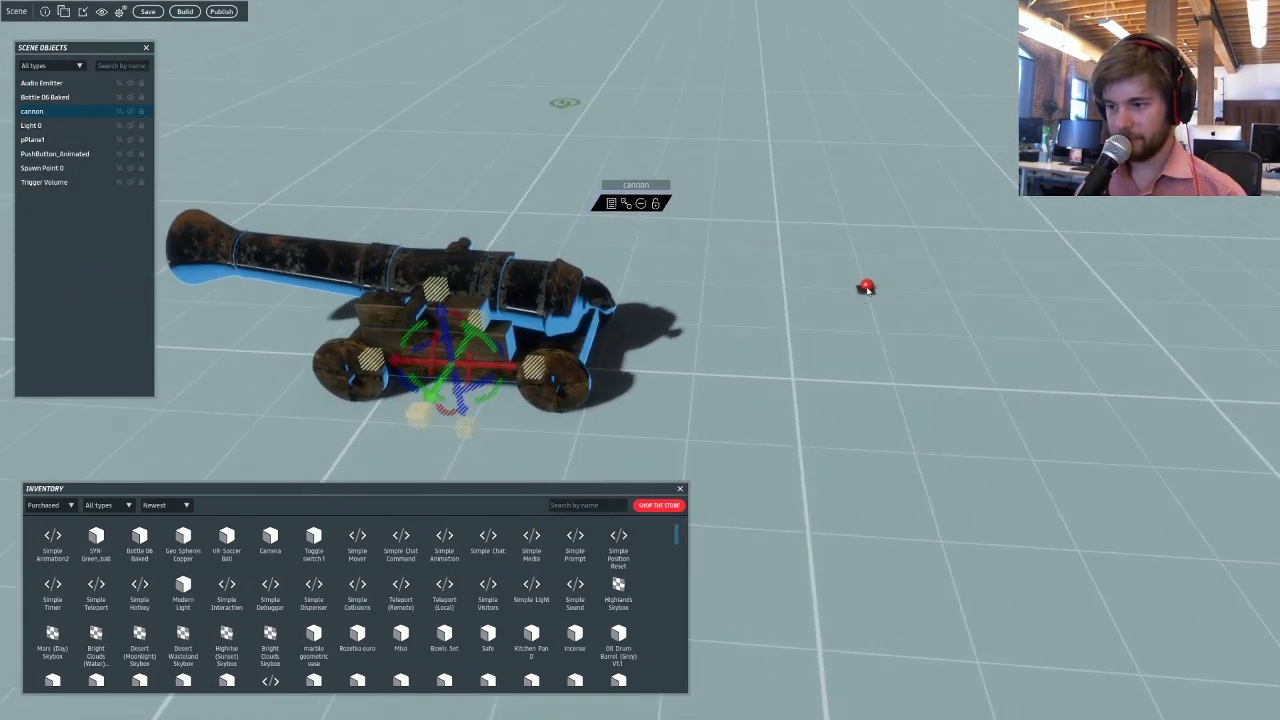
pyautogui.click(868, 310)
pyautogui.moveTo(868, 316); pyautogui.dragTo(787, 171)
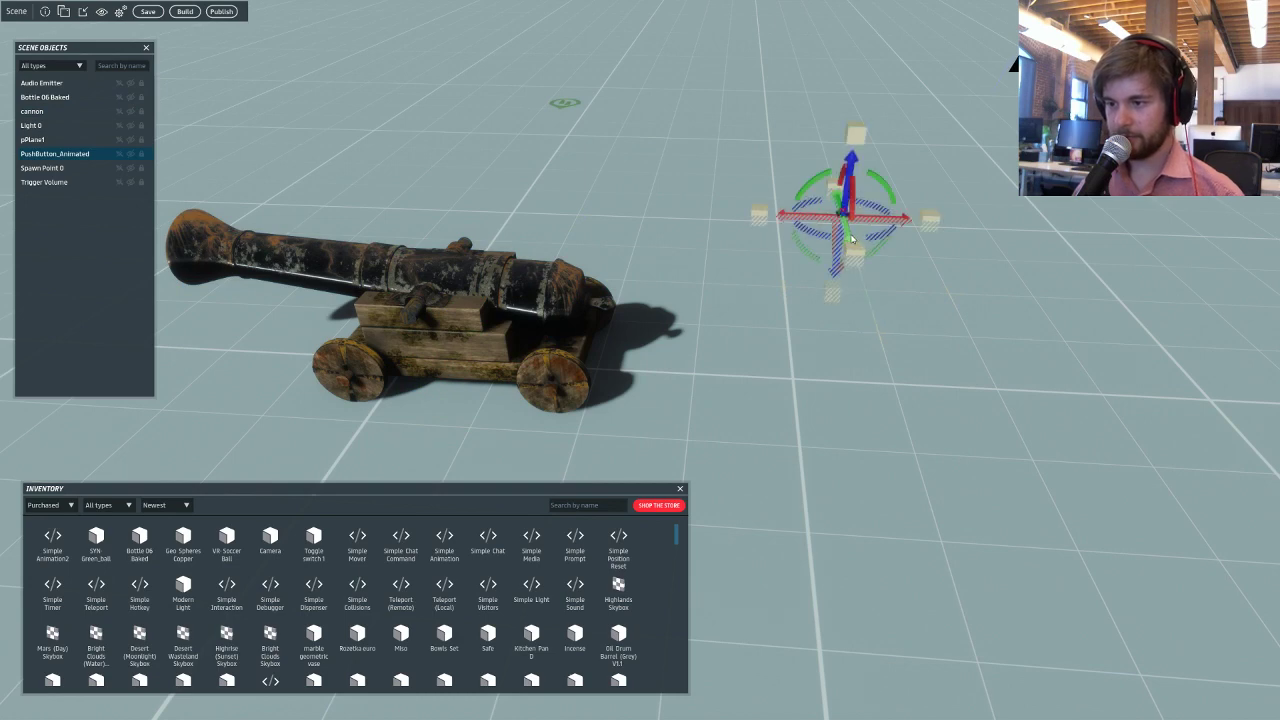
pyautogui.moveTo(851, 236); pyautogui.dragTo(798, 49)
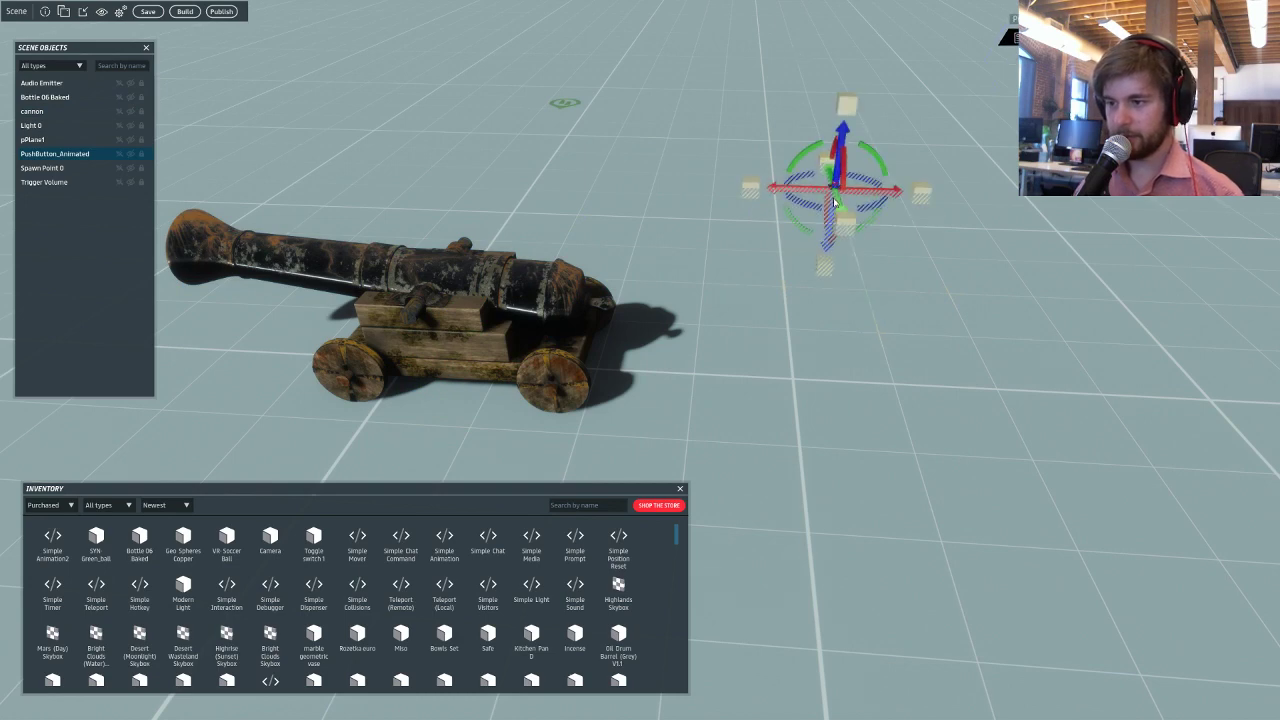
pyautogui.moveTo(840, 209); pyautogui.dragTo(806, 42)
pyautogui.moveTo(835, 183); pyautogui.dragTo(783, 60)
# Duplicate the push button and place the copy on the floor behind the cannon.
pyautogui.hotkey('ctrl', 'd')
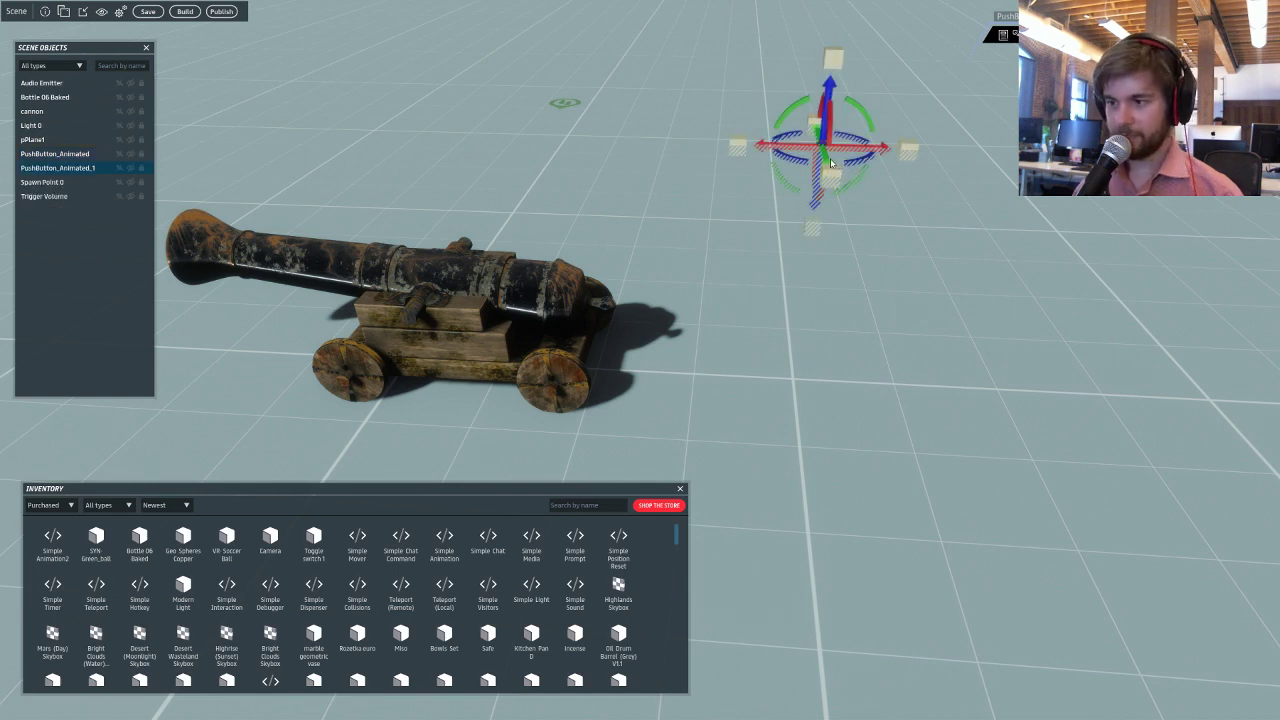
pyautogui.moveTo(842, 172); pyautogui.dragTo(895, 378)
pyautogui.moveTo(902, 412); pyautogui.dragTo(911, 437)
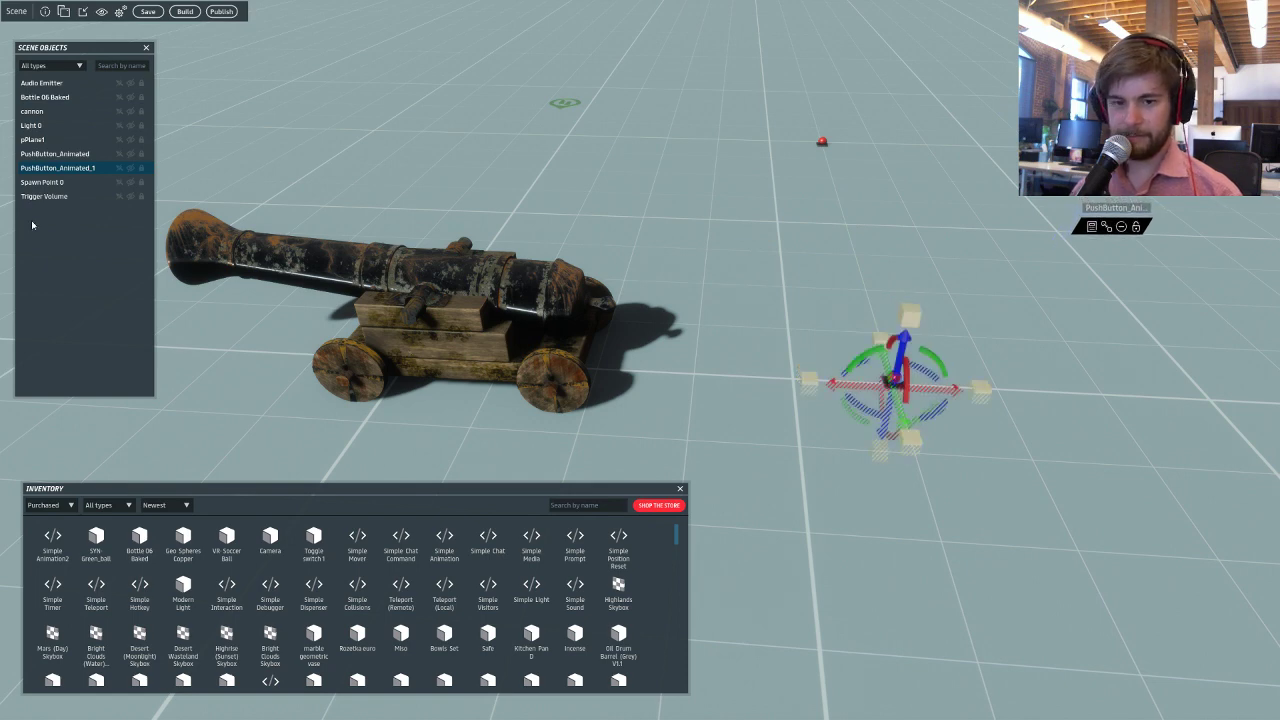
# In the copied push button's properties, set the interaction prompt to "Forward" and the first-click event to "forward".
pyautogui.rightClick(69, 168)
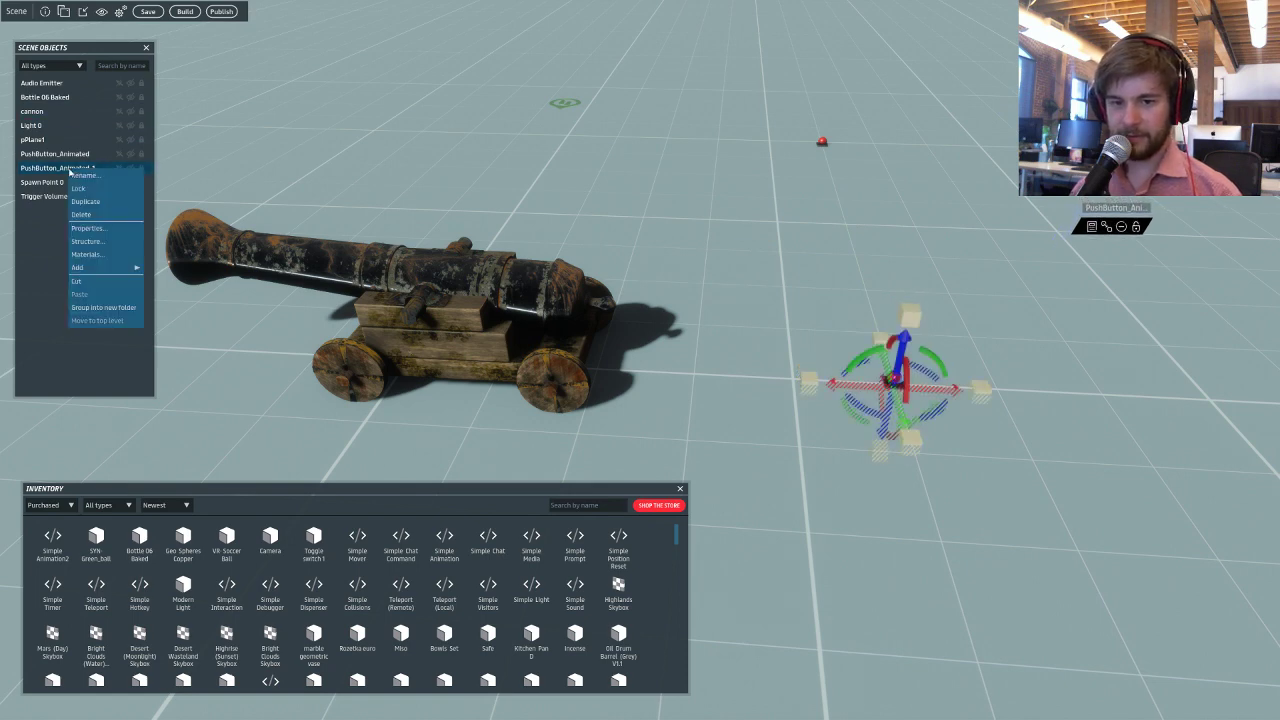
pyautogui.click(113, 231)
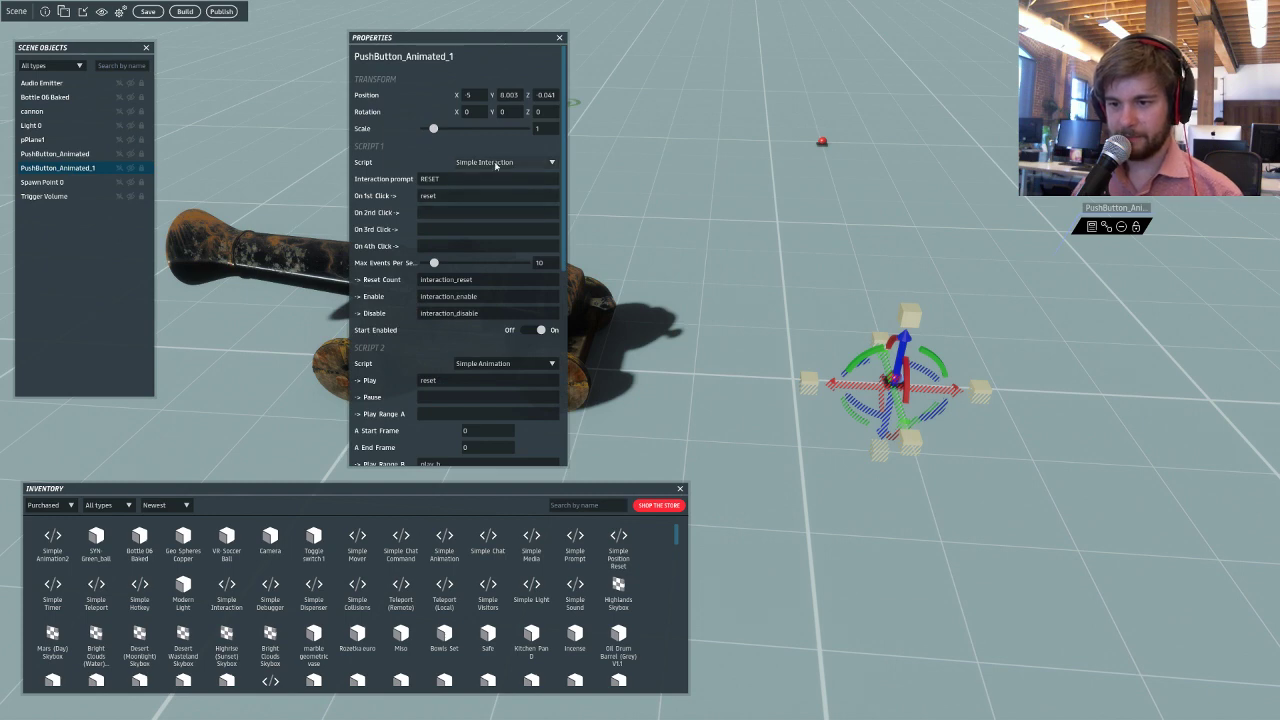
pyautogui.moveTo(443, 180); pyautogui.dragTo(397, 181)
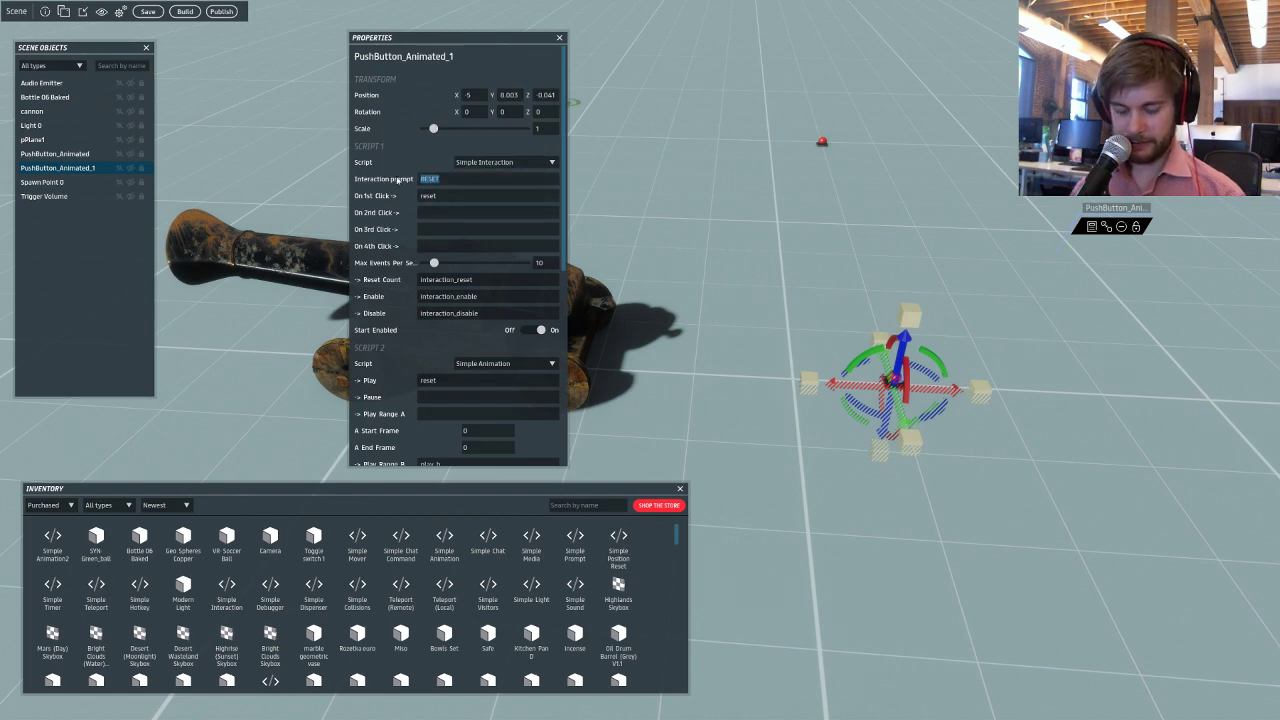
pyautogui.write('Mo')
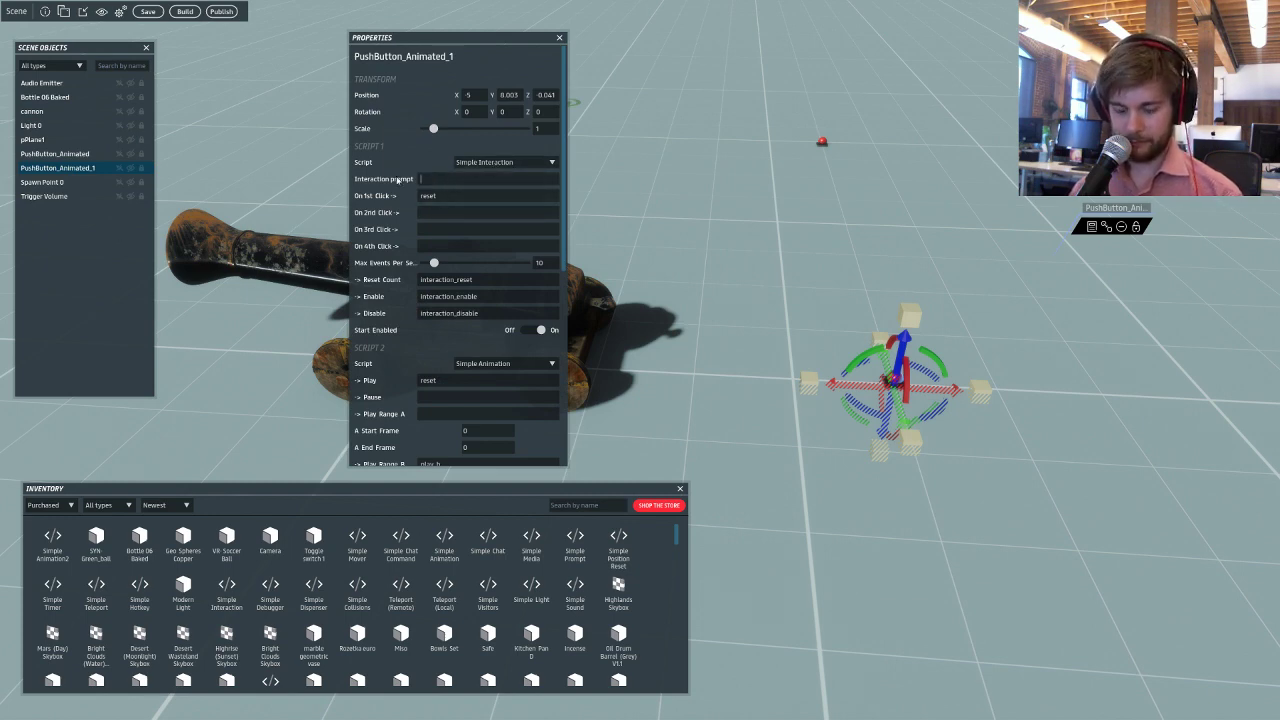
pyautogui.press('Tab')
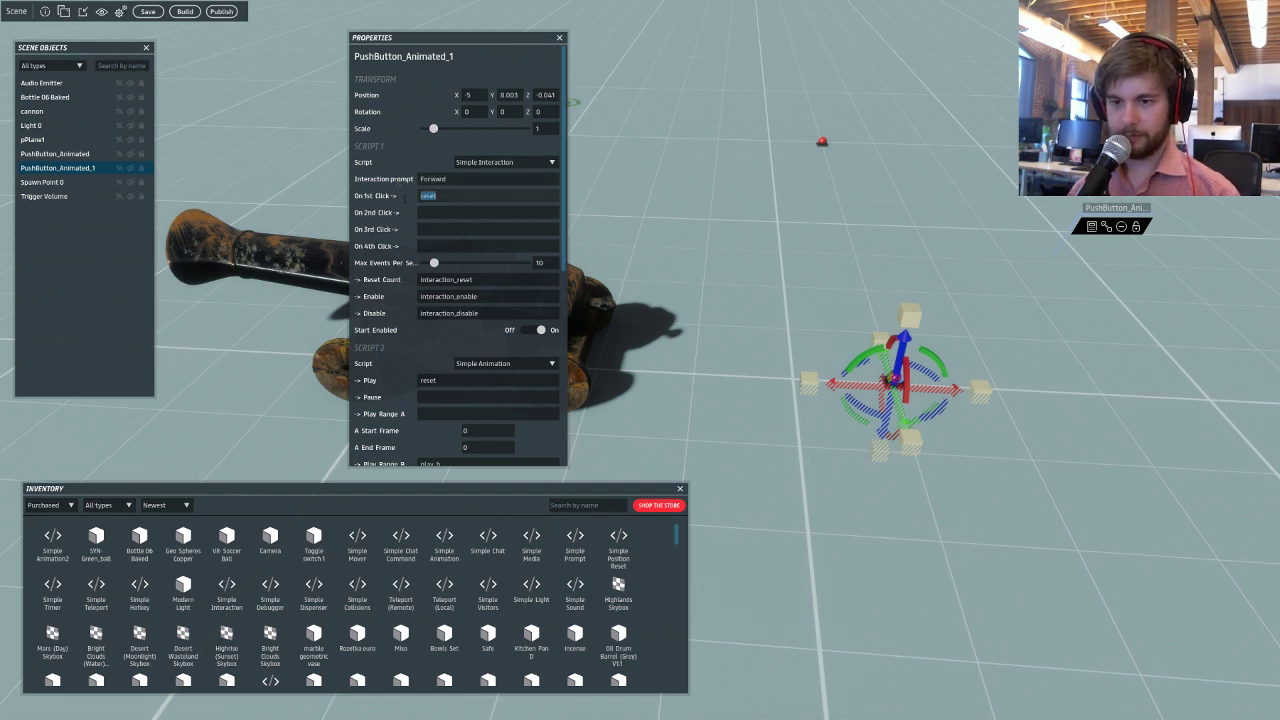
pyautogui.write('Fo')
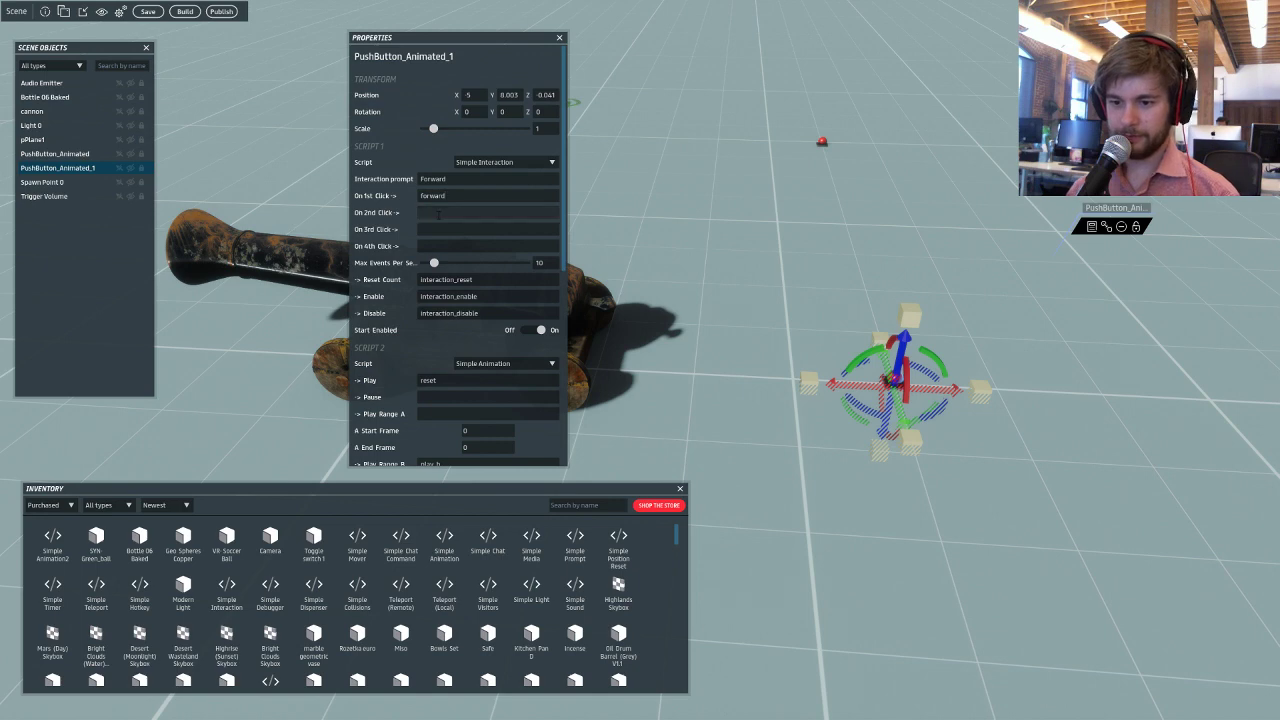
# Set the Play event of the copied button's Simple Animation script to "forward".
pyautogui.scroll(-5, 444, 206)
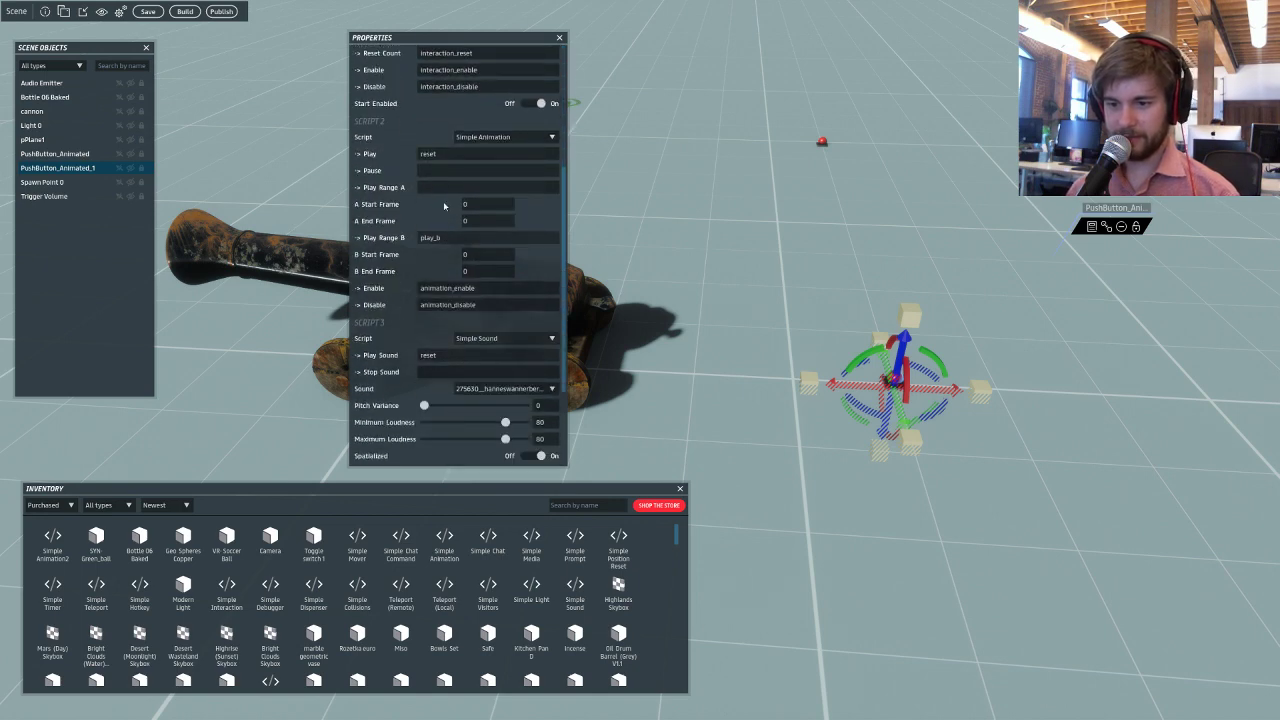
pyautogui.click(425, 153)
pyautogui.write('forward')
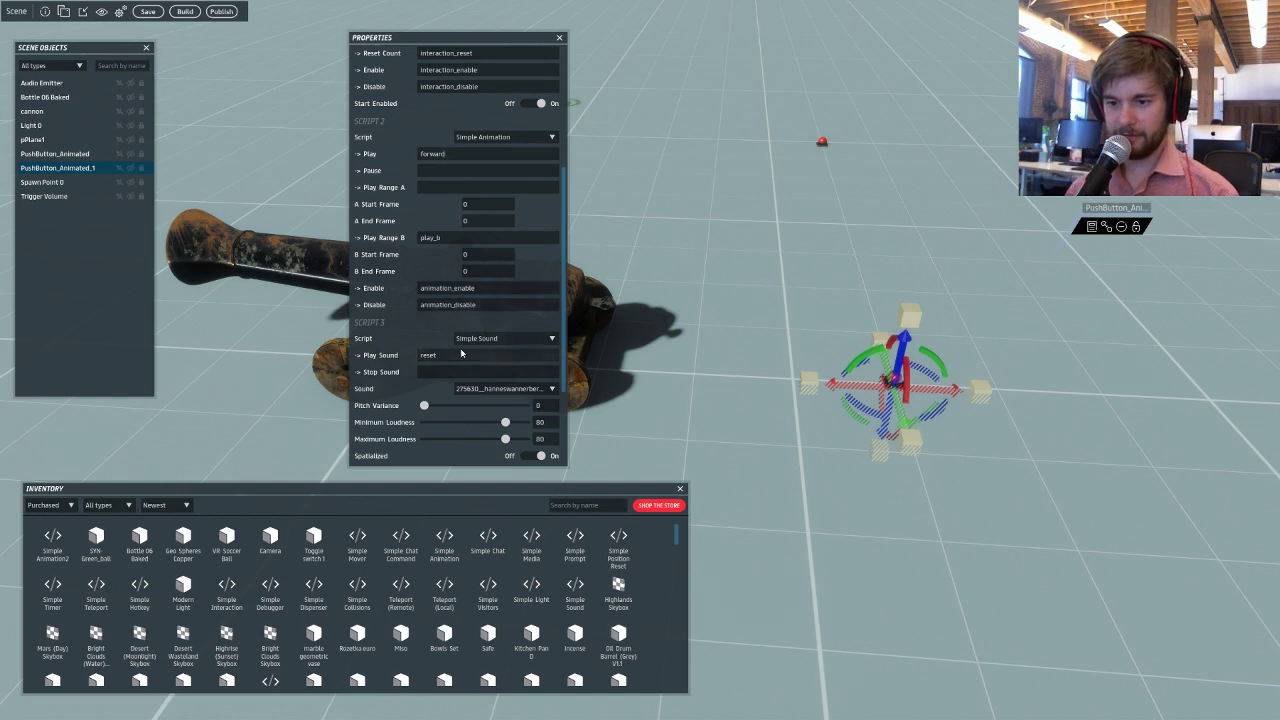
# Set the Play Sound event of the copied button's Simple Sound script to "forward" and choose beep1 as its sound.
pyautogui.click(428, 355)
pyautogui.write('forwar')
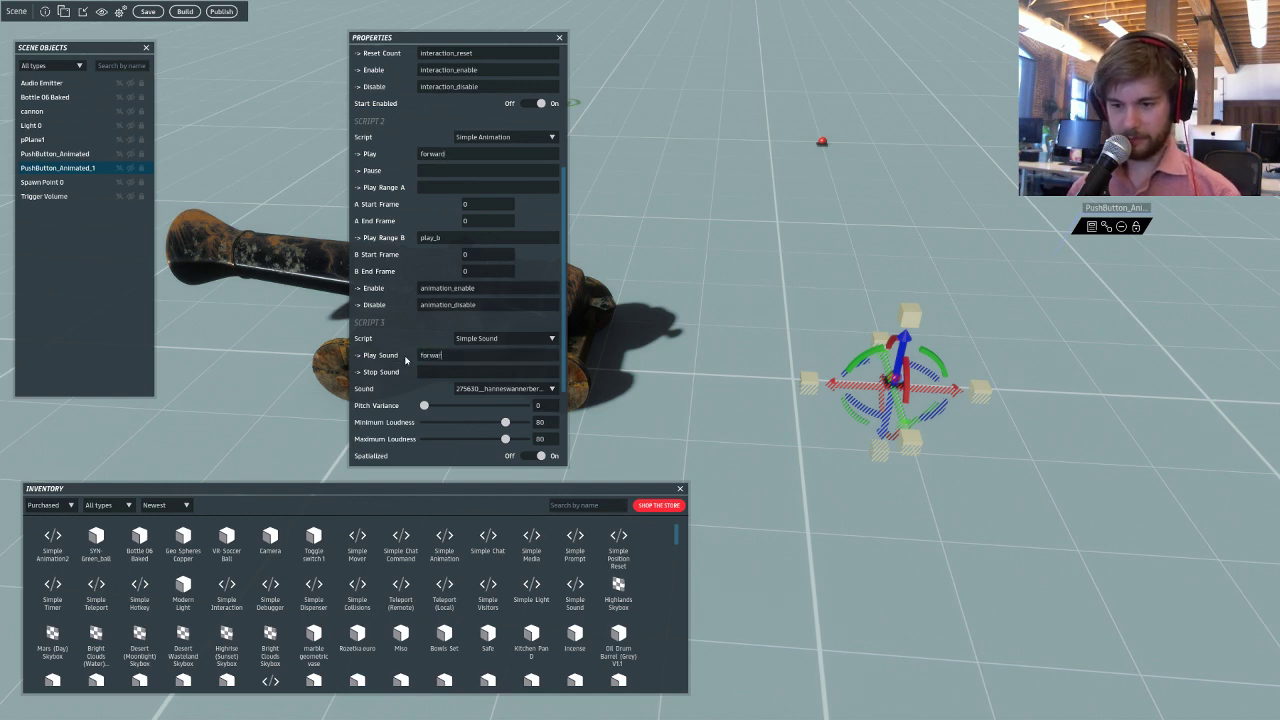
pyautogui.write('d')
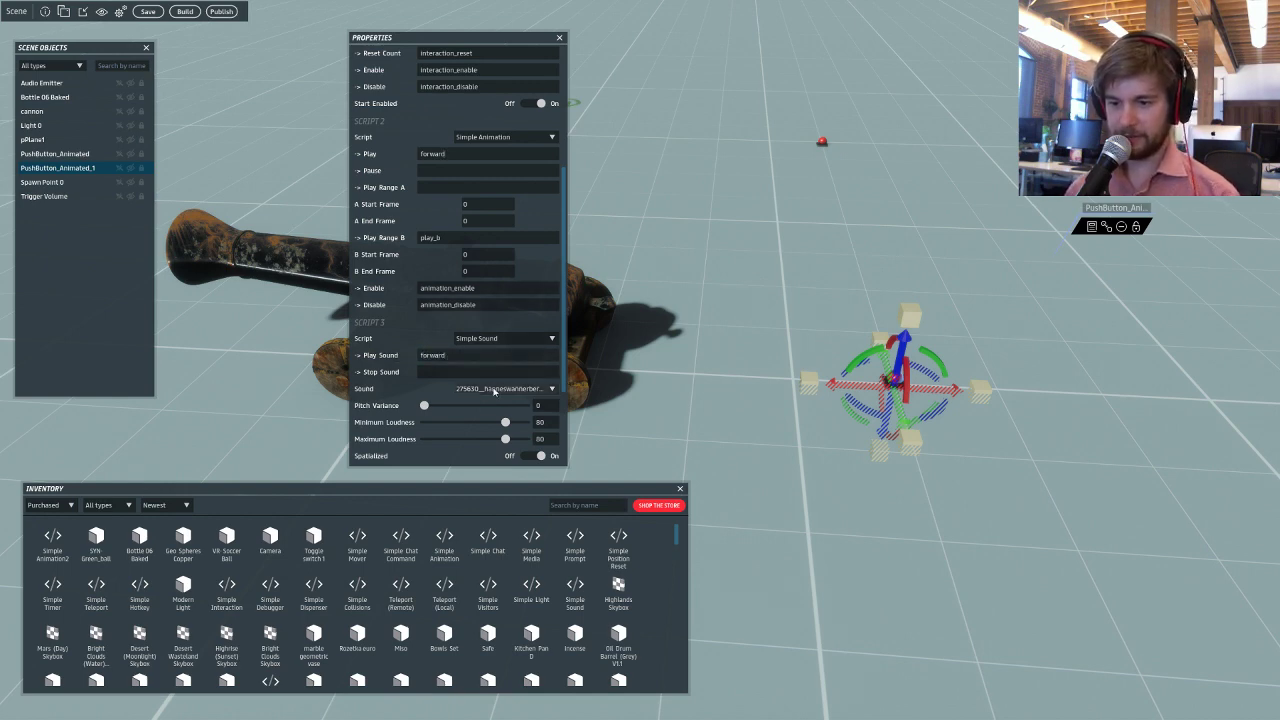
pyautogui.click(495, 388)
pyautogui.click(477, 329)
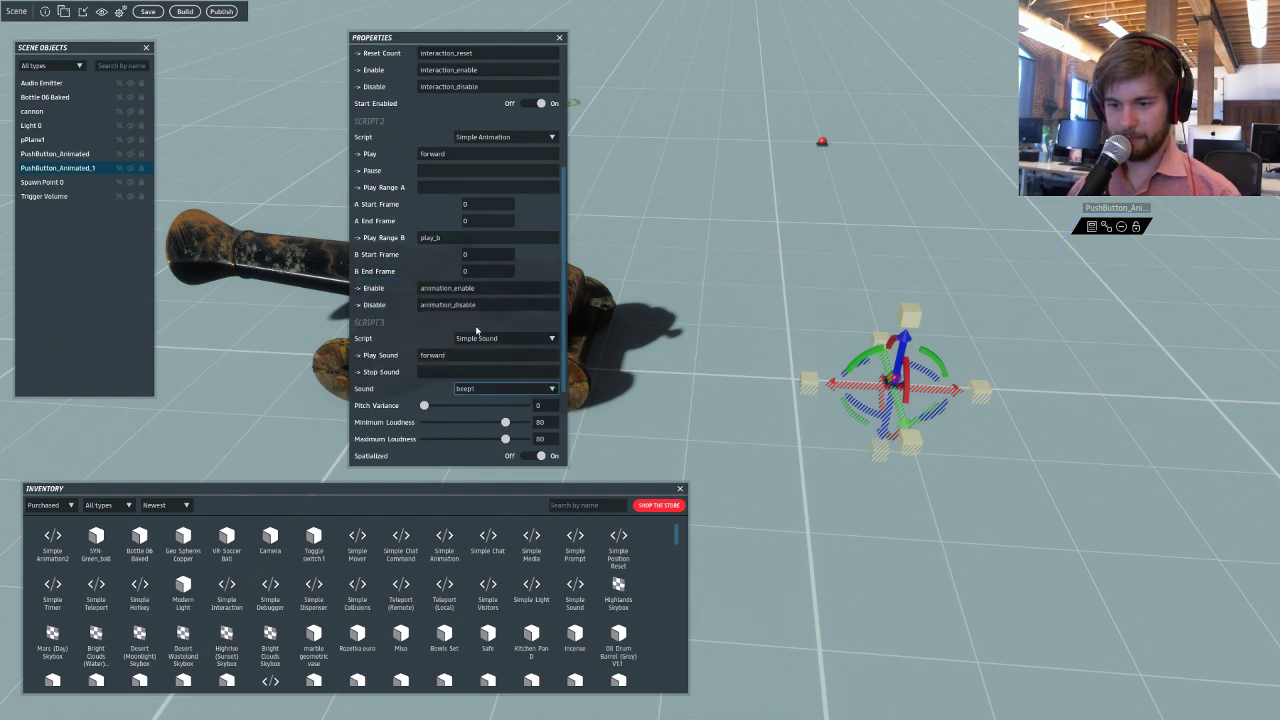
# Select the cannon and assign the Simple Mover script to its empty Script 4 slot.
pyautogui.moveTo(780, 386); pyautogui.dragTo(633, 386, button='right')
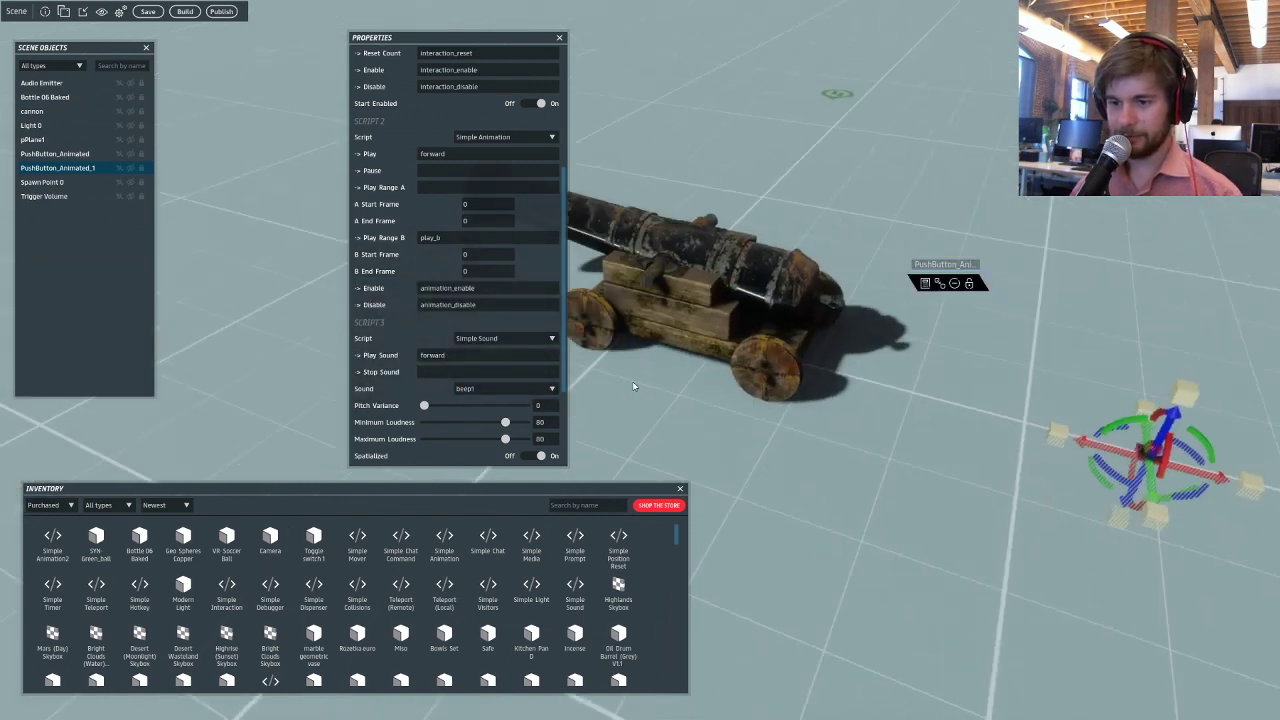
pyautogui.click(656, 331)
pyautogui.rightClick(40, 111)
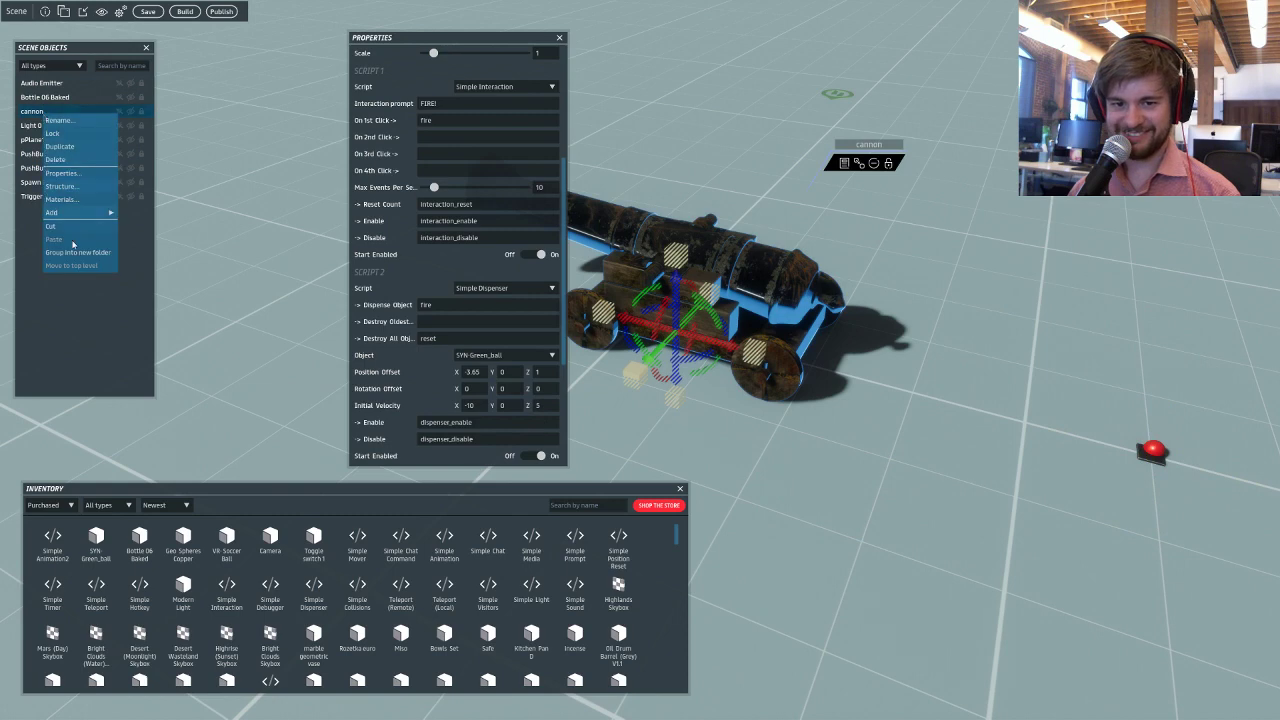
pyautogui.moveTo(60, 212)
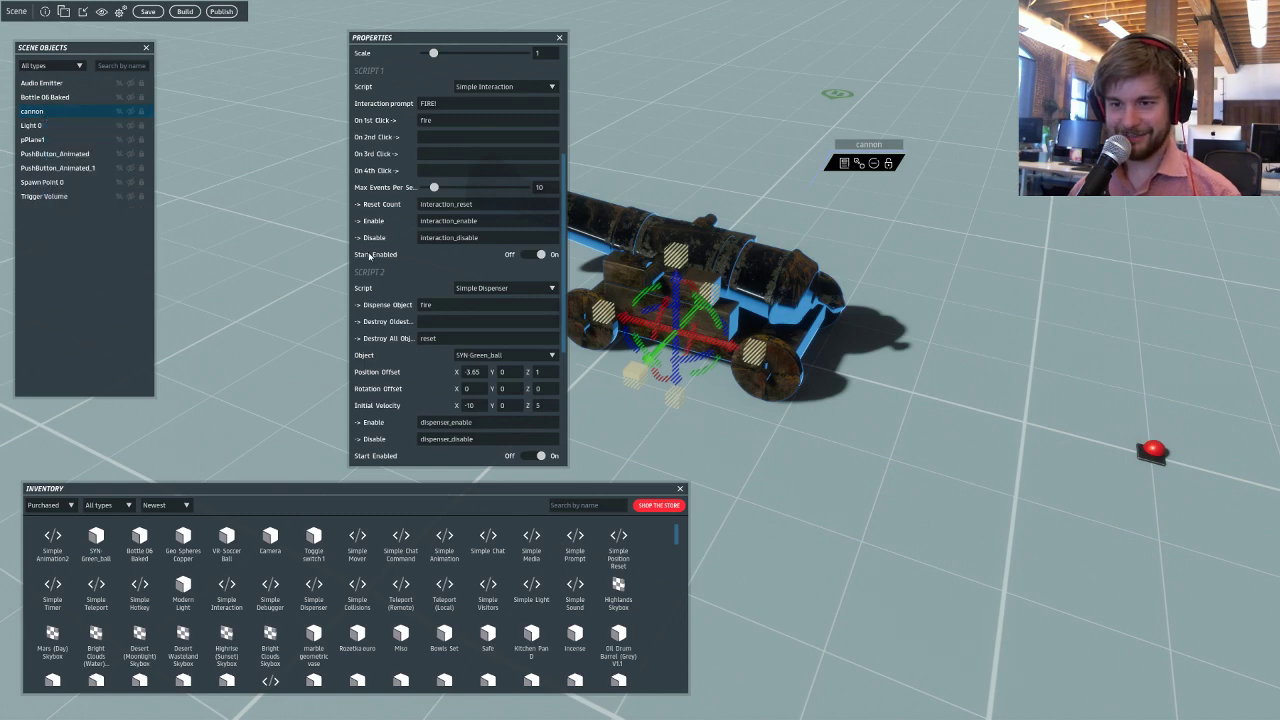
pyautogui.scroll(-5, 414, 285)
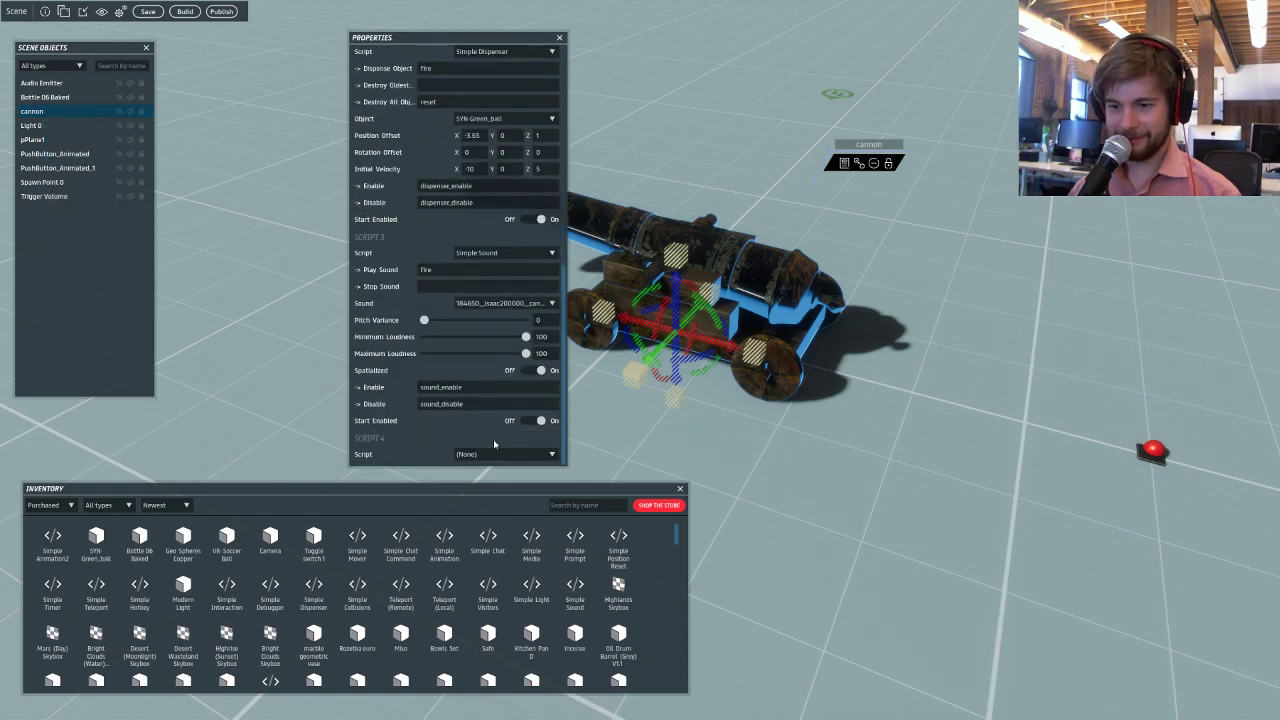
pyautogui.click(491, 453)
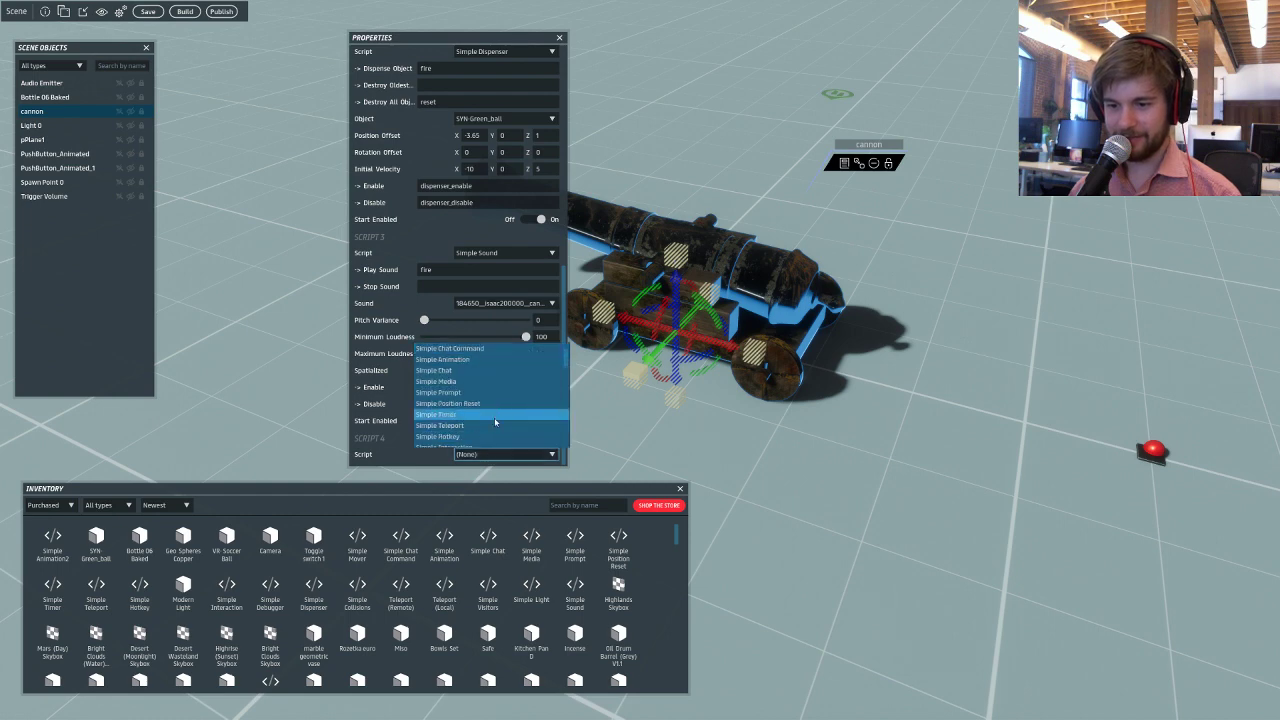
pyautogui.click(479, 370)
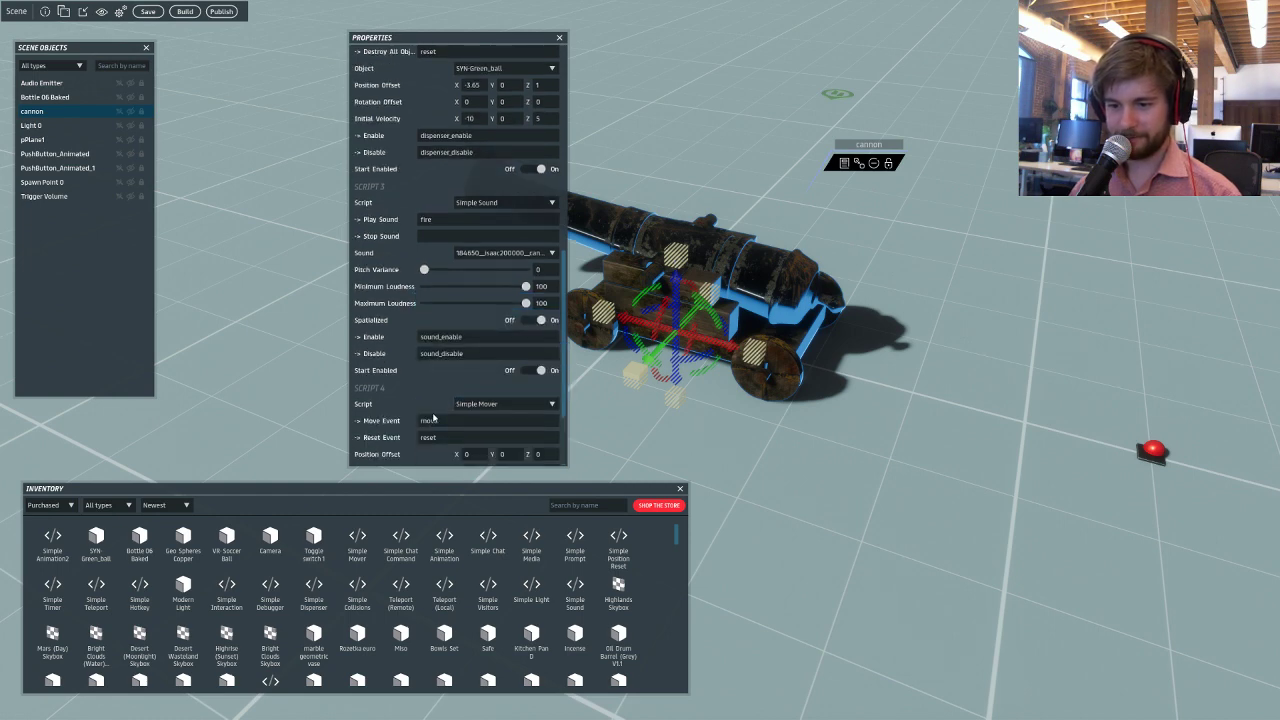
# Set the cannon mover's Move Event to "forward" and its Reset Event to "reset".
pyautogui.moveTo(471, 421); pyautogui.dragTo(374, 421)
pyautogui.write('forward')
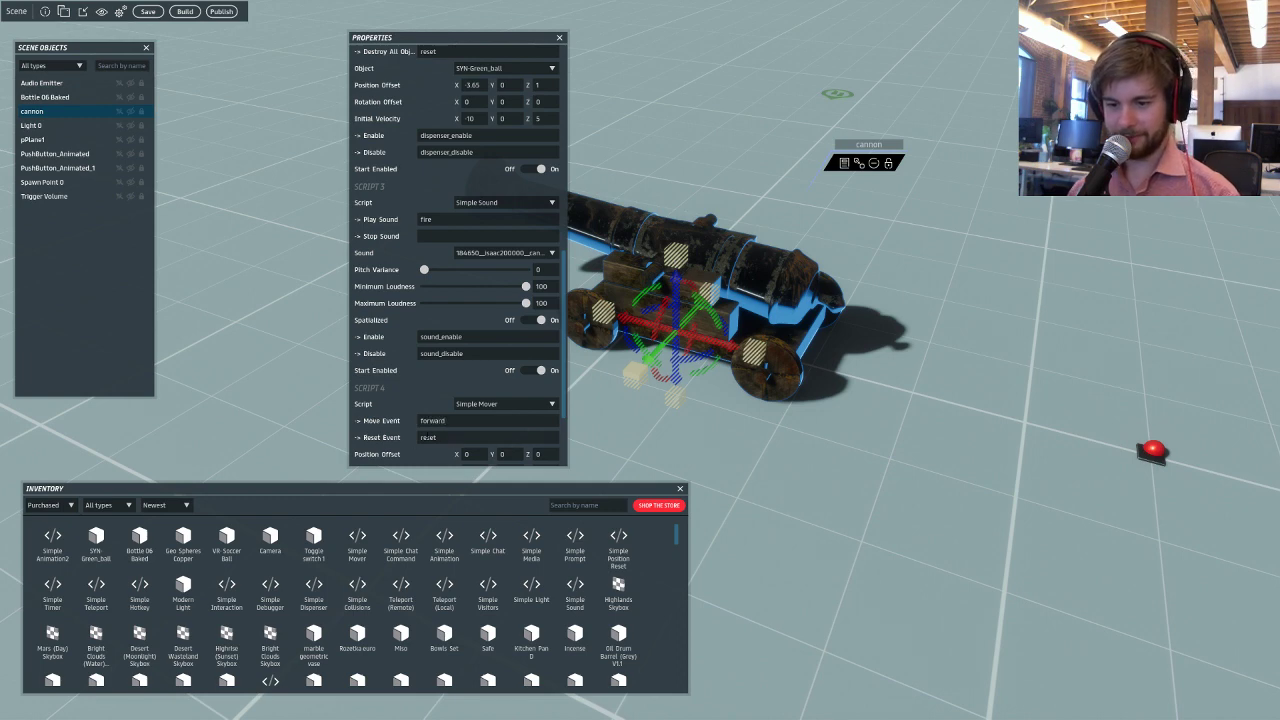
pyautogui.press('Tab')
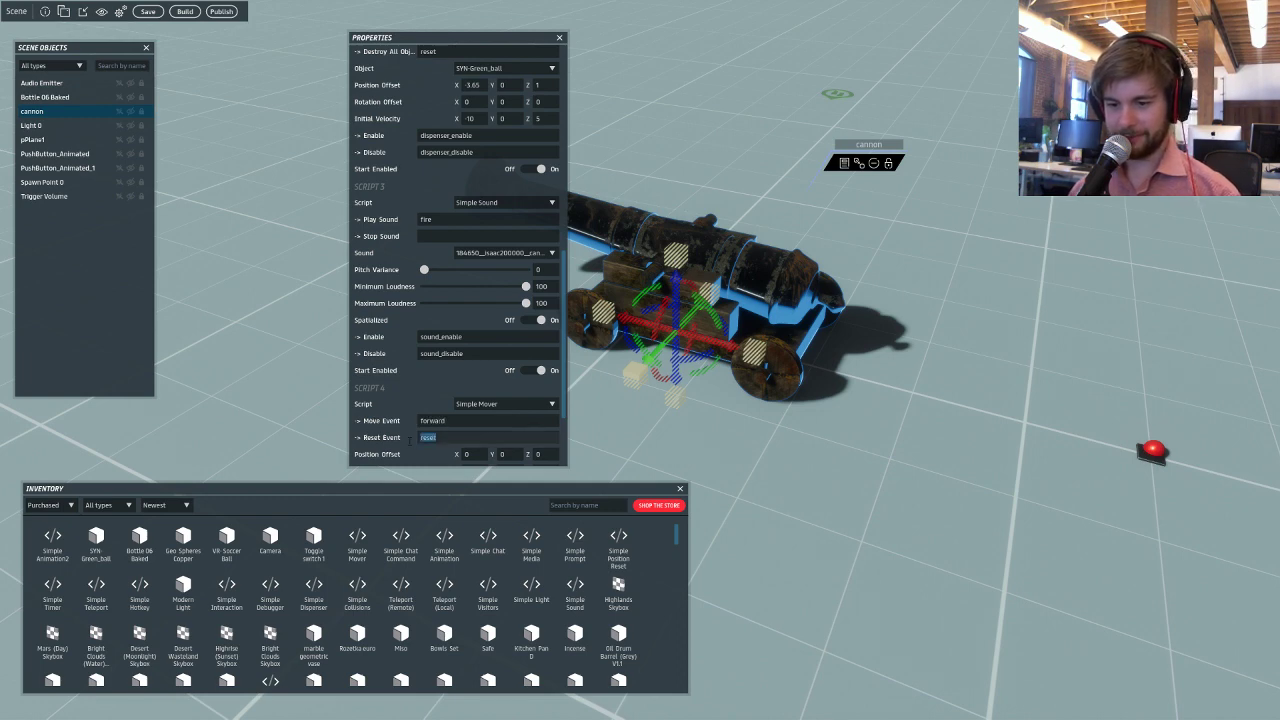
pyautogui.press('BackSpace')
pyautogui.scroll(-1, 448, 402)
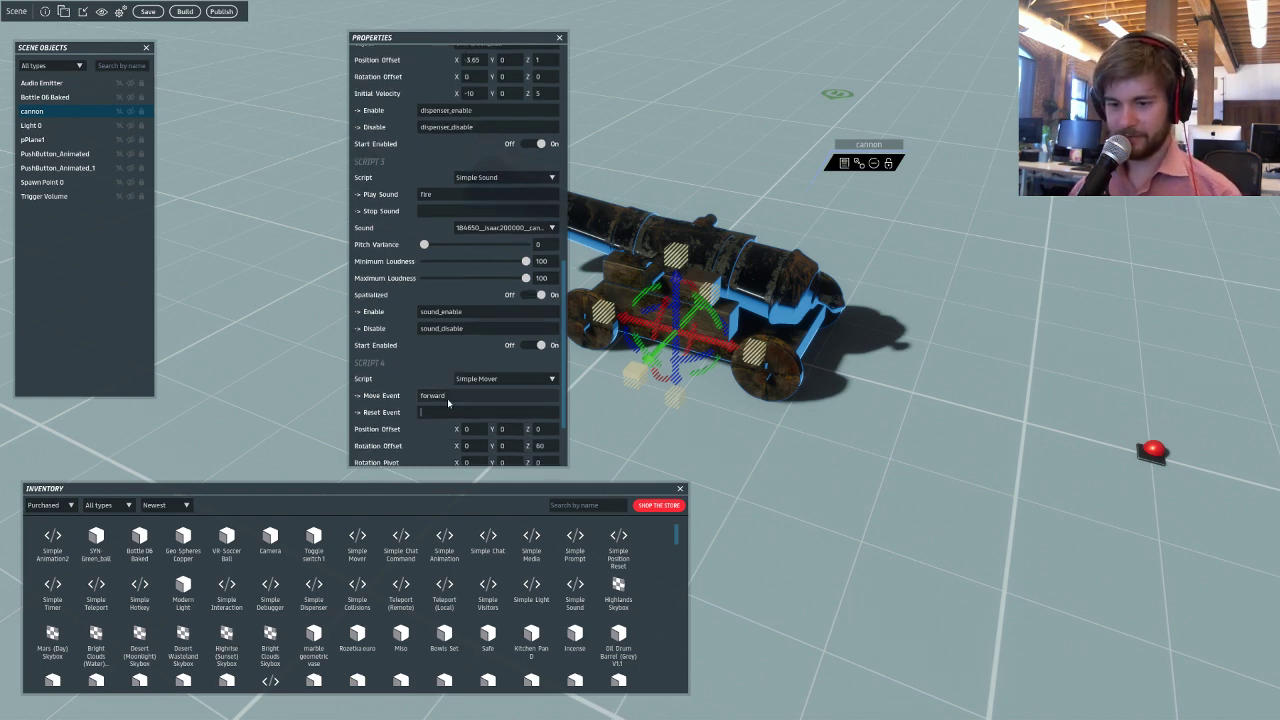
pyautogui.write('reset')
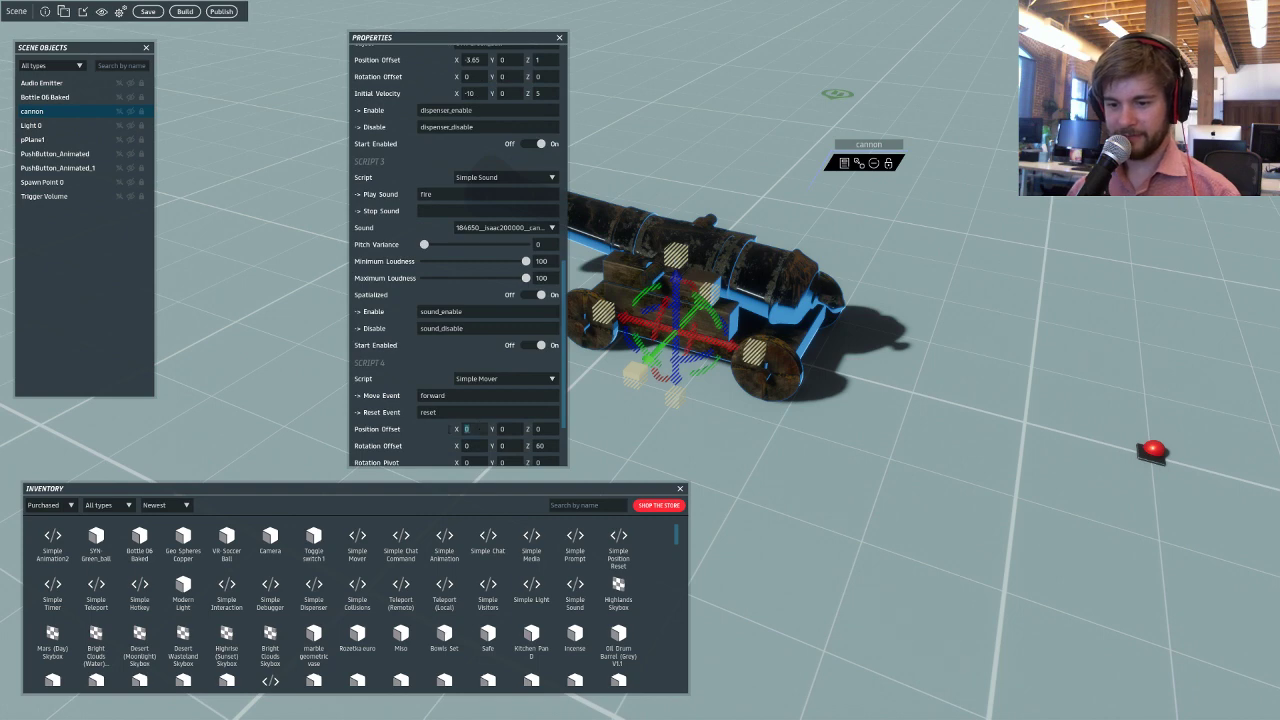
# Set the cannon mover's position offset X to -5, rotation offset Z to 0, Over time to 2 and Ease In/Out to 1.
pyautogui.scroll(-3, 455, 429)
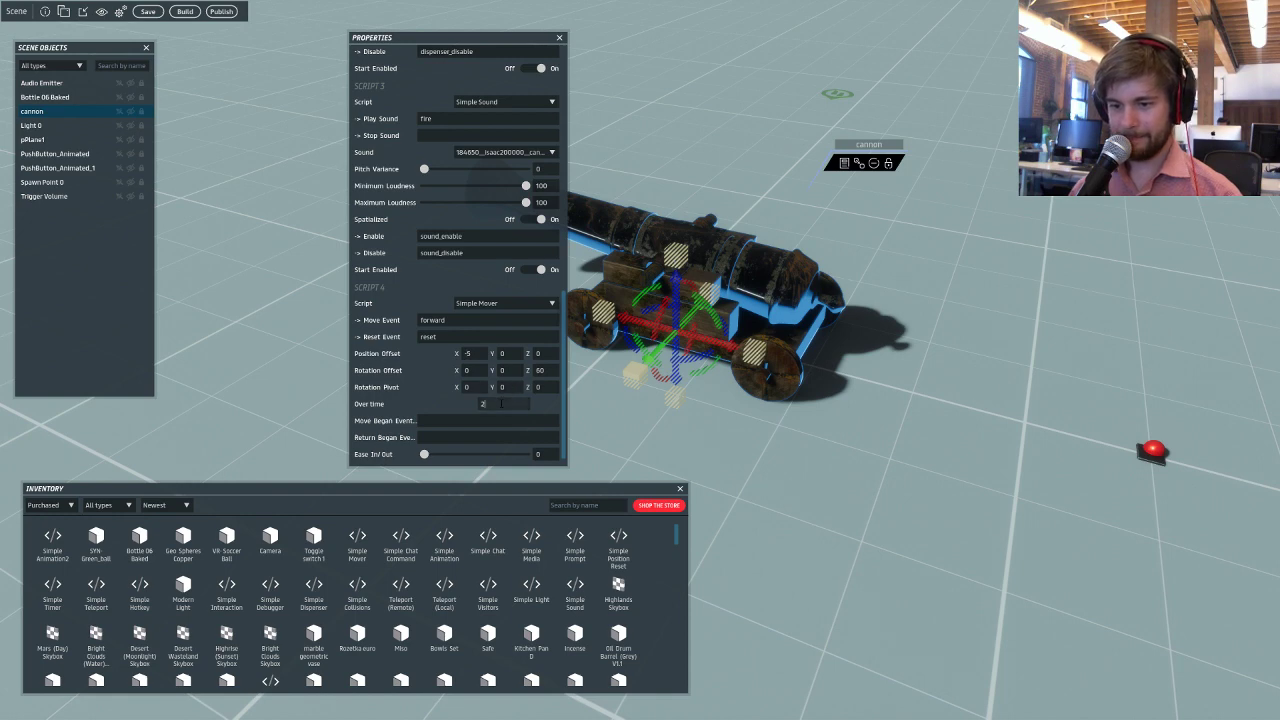
pyautogui.click(451, 420)
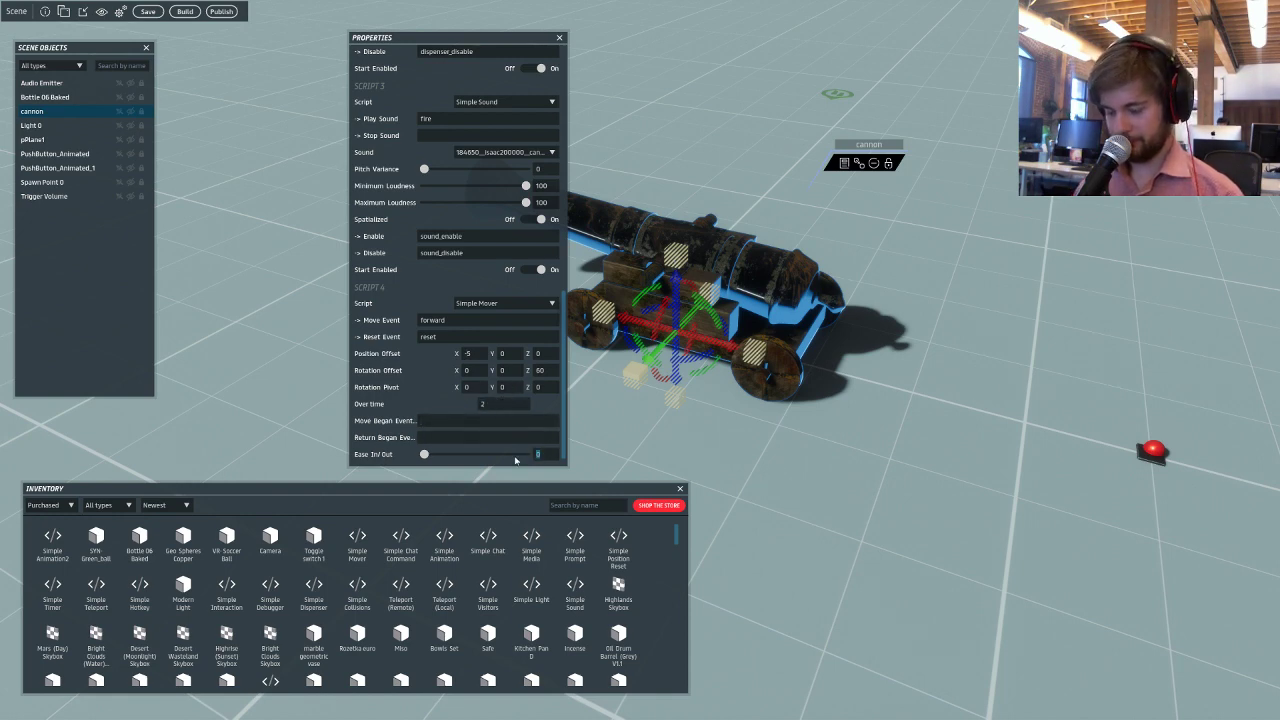
pyautogui.moveTo(549, 371); pyautogui.dragTo(503, 383)
pyautogui.write('0')
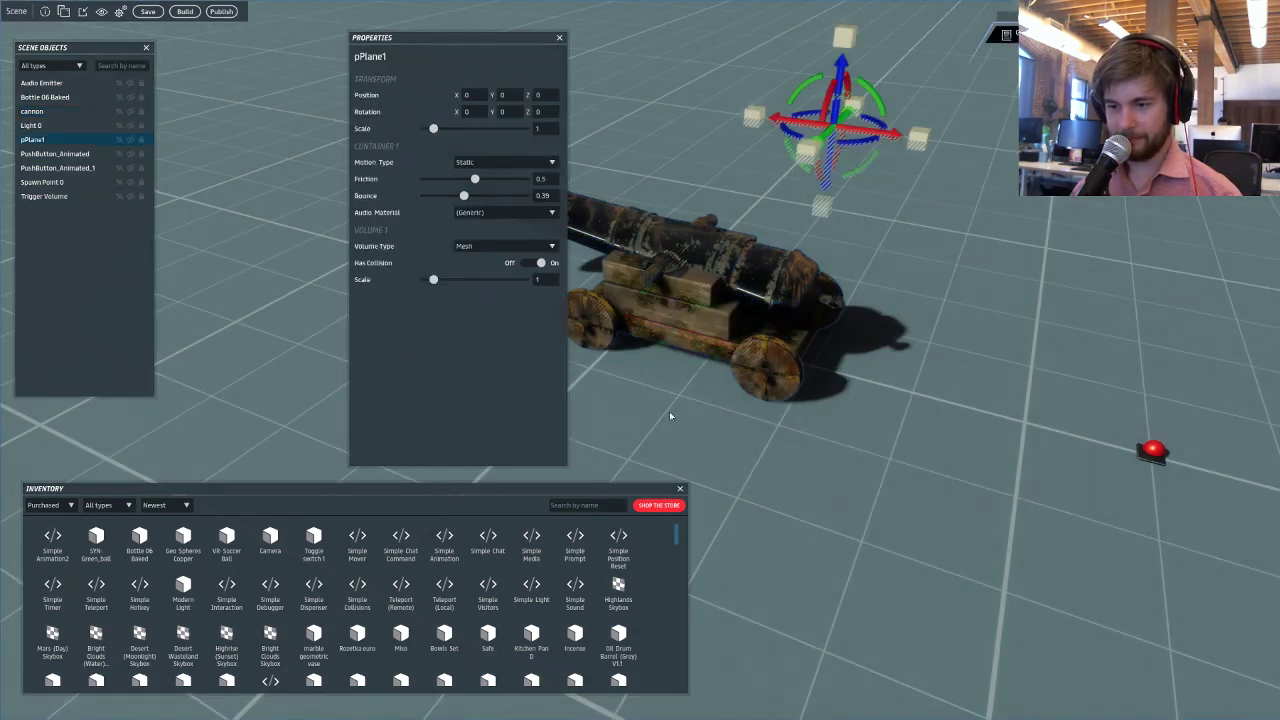
# Reselect the cannon and set its Simple Mover's Ease In/Out to 0.
pyautogui.click(681, 421)
pyautogui.click(829, 357)
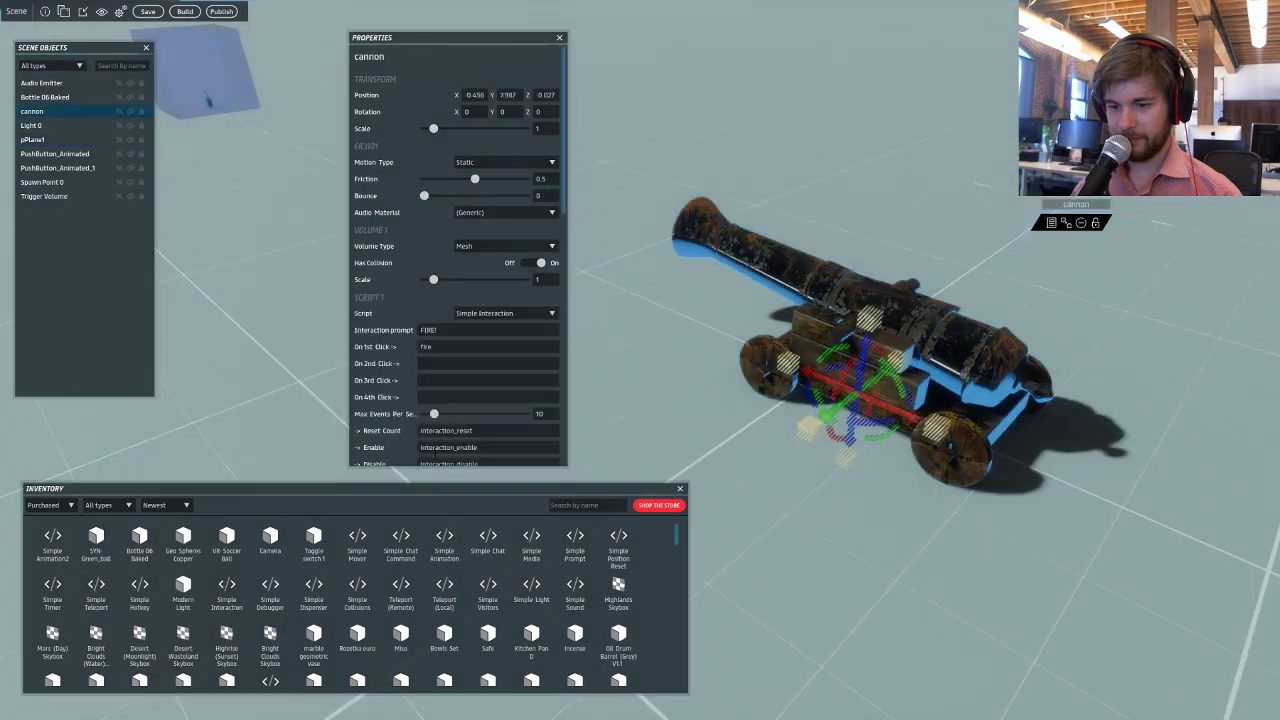
pyautogui.scroll(-10, 499, 432)
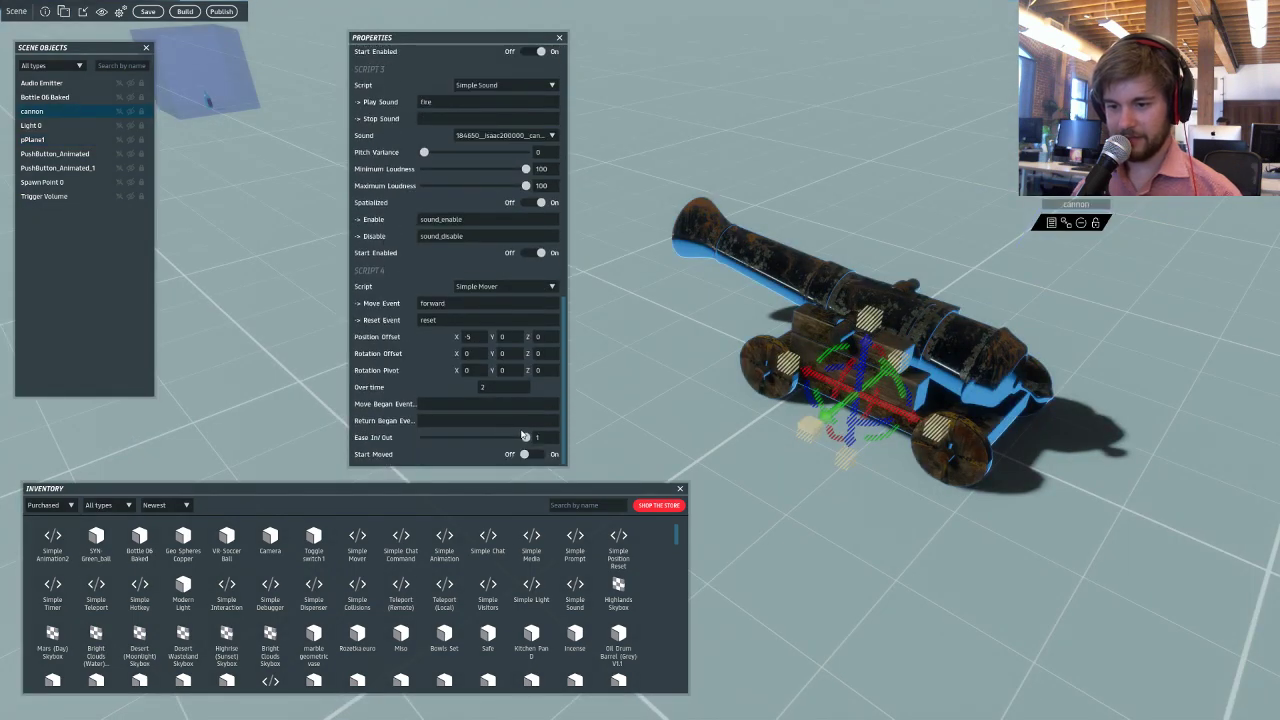
pyautogui.moveTo(525, 441); pyautogui.dragTo(422, 439)
# Move the cannon backward along its X axis toward the new push button, adjusting its final position slightly forward.
pyautogui.moveTo(735, 446); pyautogui.dragTo(846, 476, button='right')
pyautogui.moveTo(826, 384); pyautogui.dragTo(1060, 464)
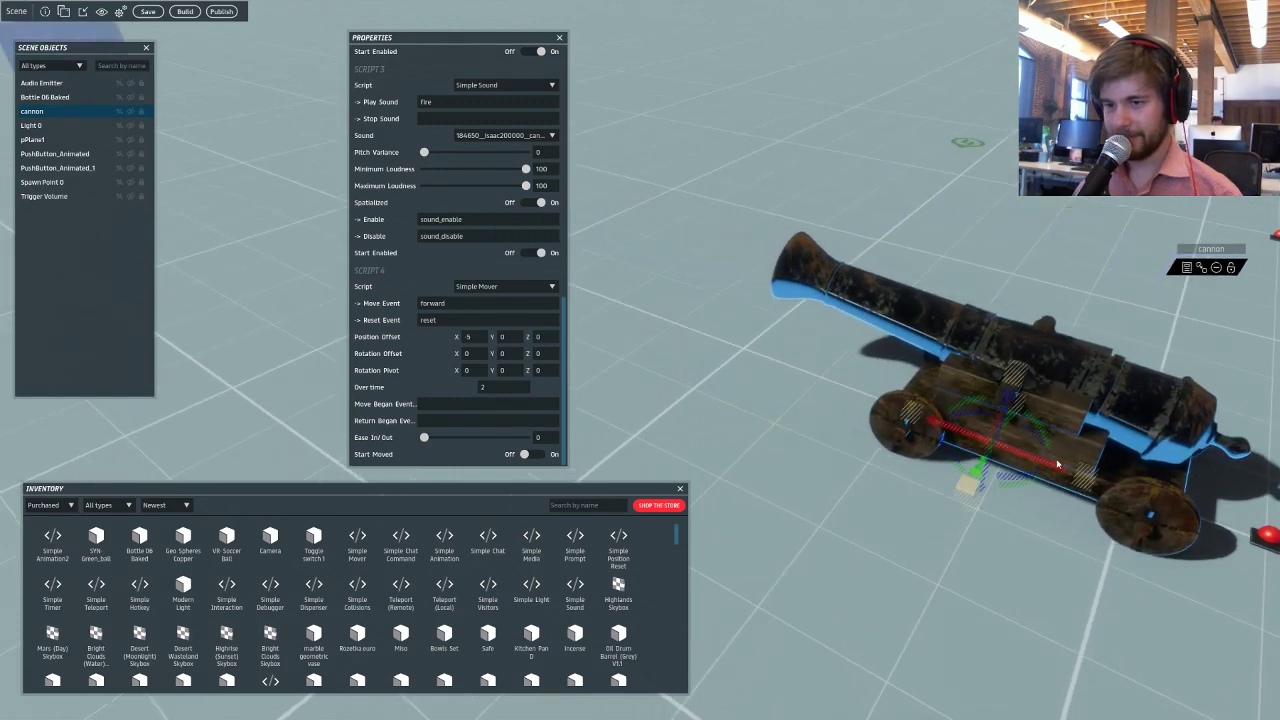
pyautogui.moveTo(1060, 464); pyautogui.dragTo(815, 396, button='right')
pyautogui.scroll(3, 420, 364)
pyautogui.scroll(5, 419, 363)
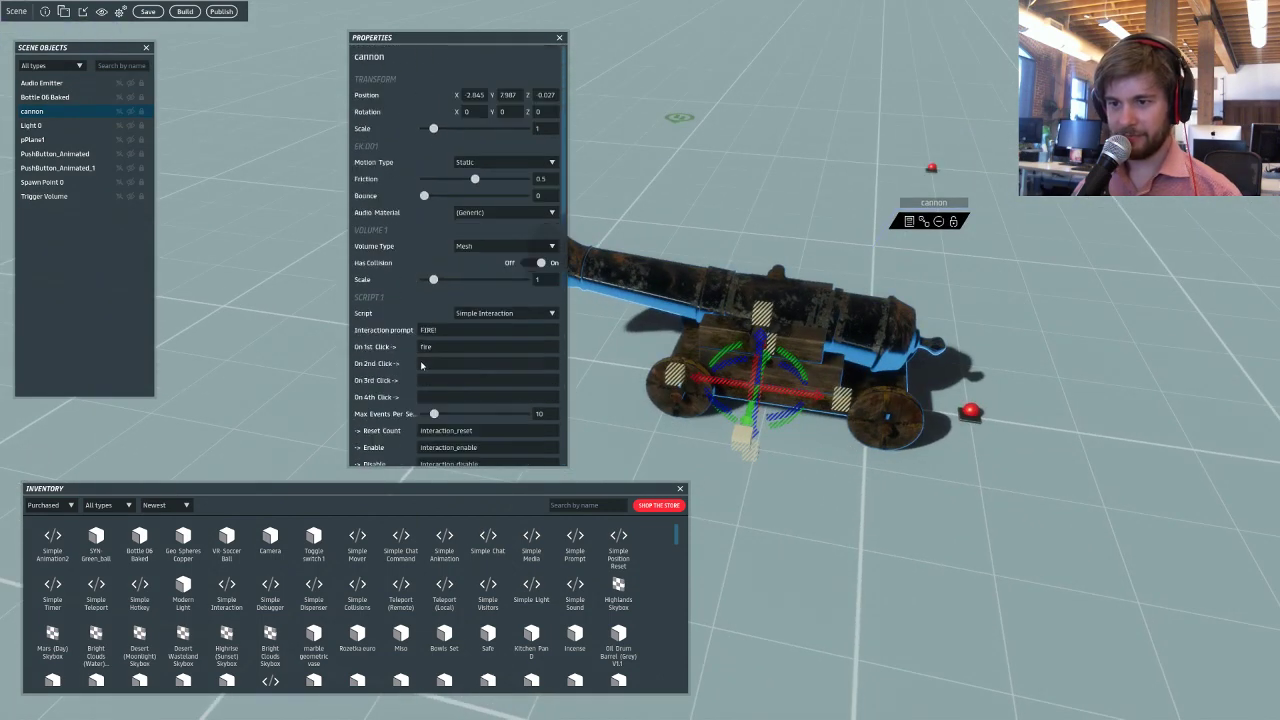
pyautogui.moveTo(650, 381); pyautogui.dragTo(737, 387, button='right')
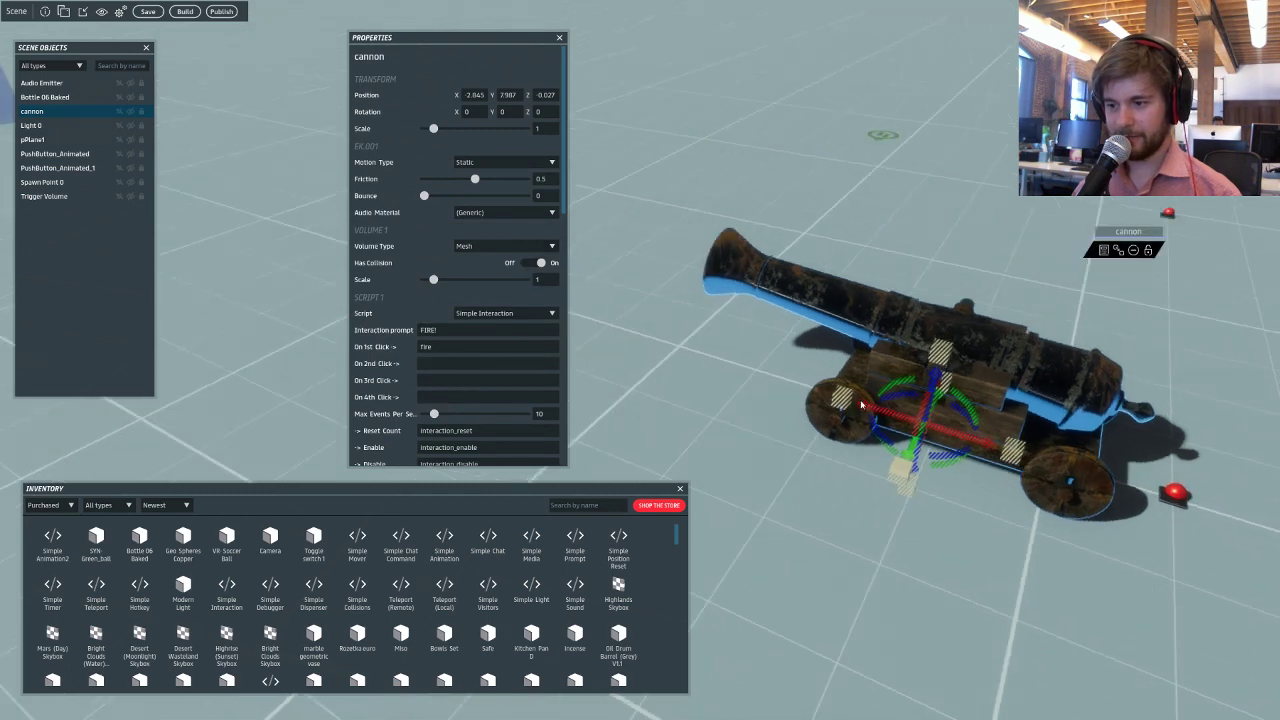
pyautogui.moveTo(864, 405); pyautogui.dragTo(835, 407)
pyautogui.scroll(-5, 497, 398)
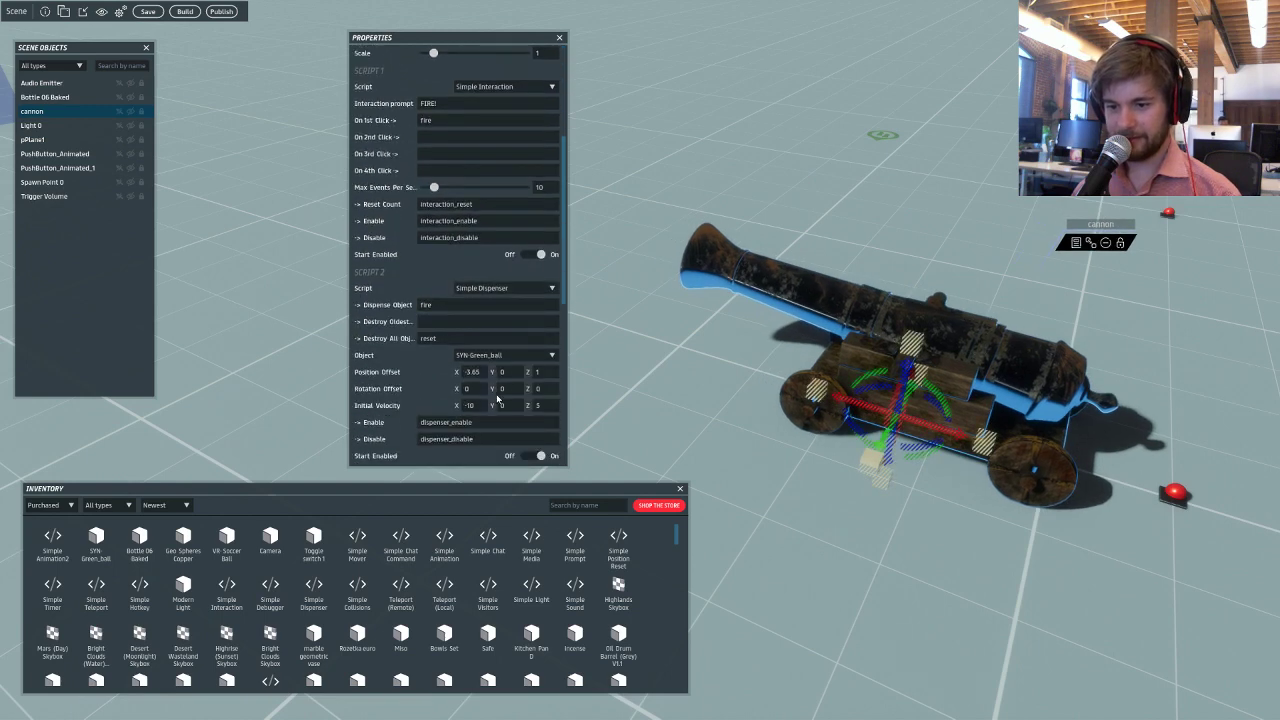
# Check the cannon's Simple Mover settings, then save and build the scene and visit the built version.
pyautogui.scroll(-9, 497, 398)
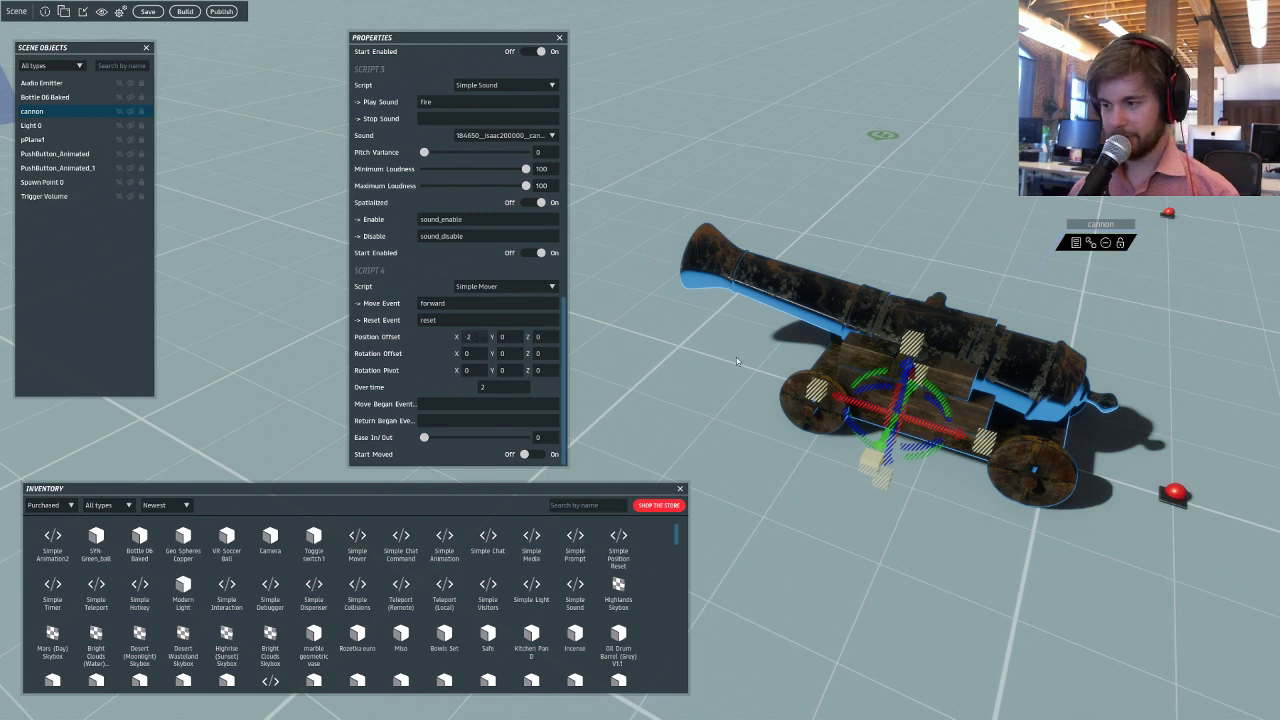
pyautogui.click(185, 11)
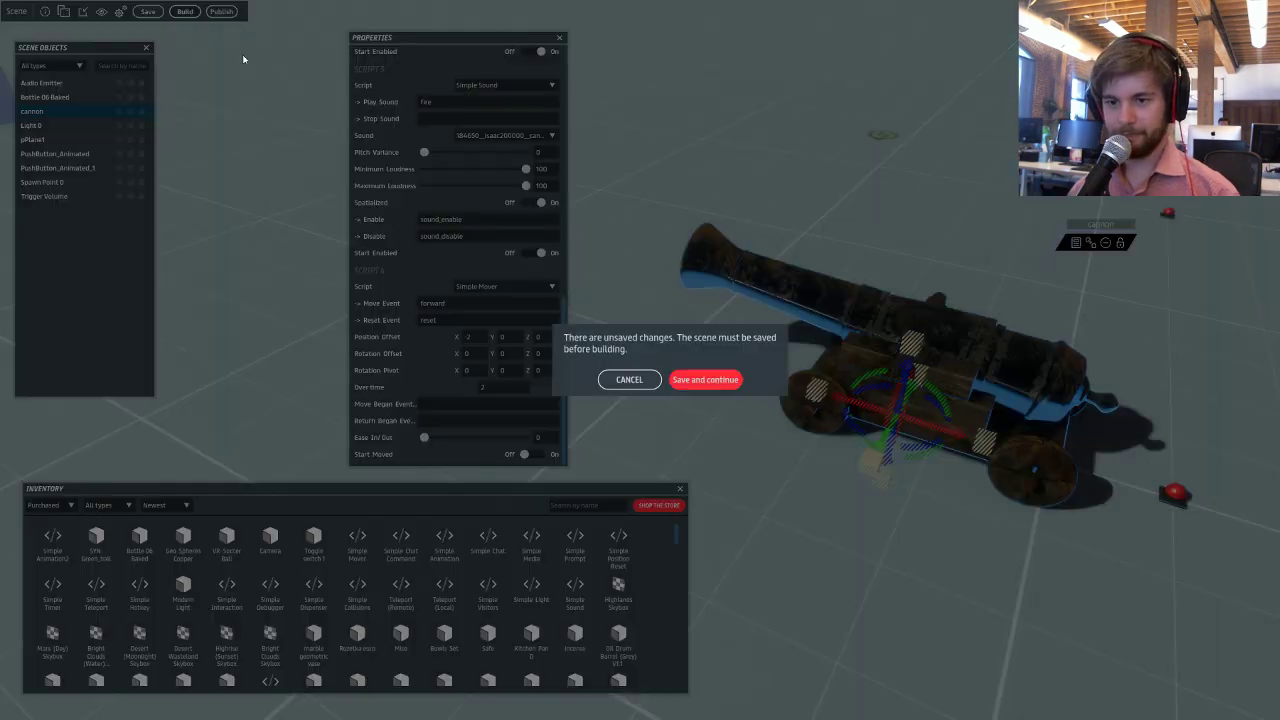
pyautogui.click(716, 385)
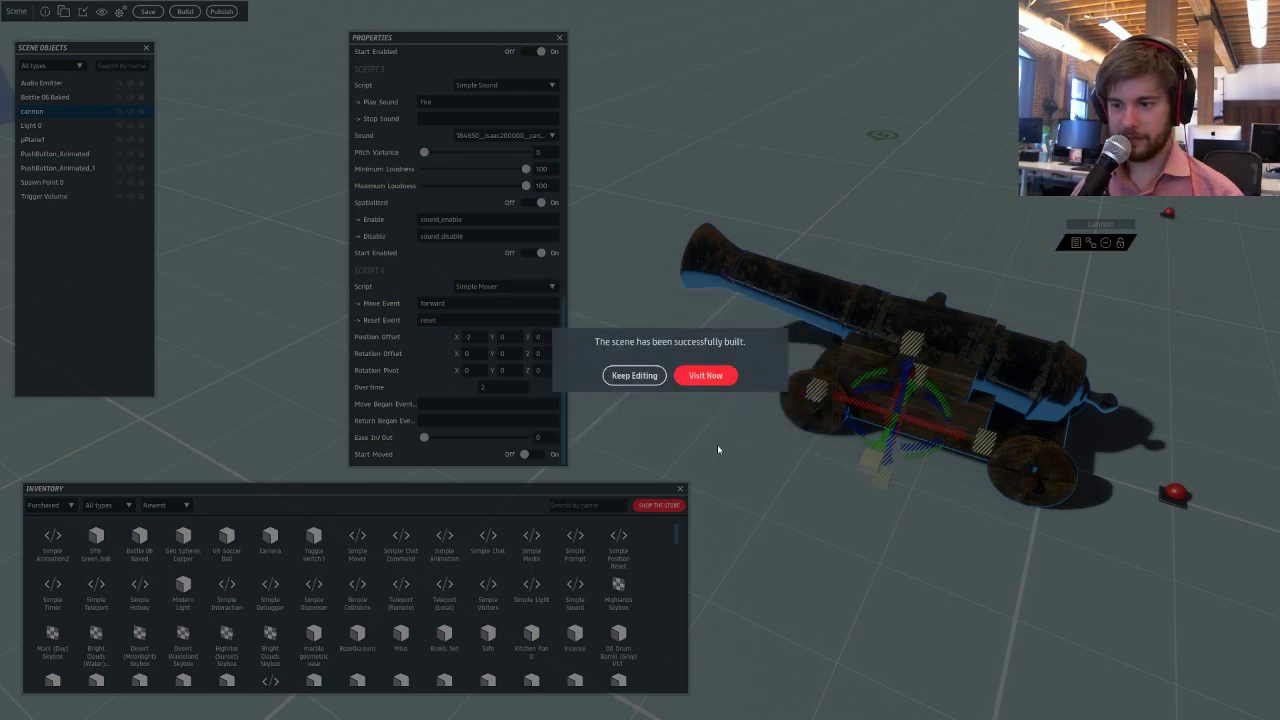
pyautogui.click(705, 375)
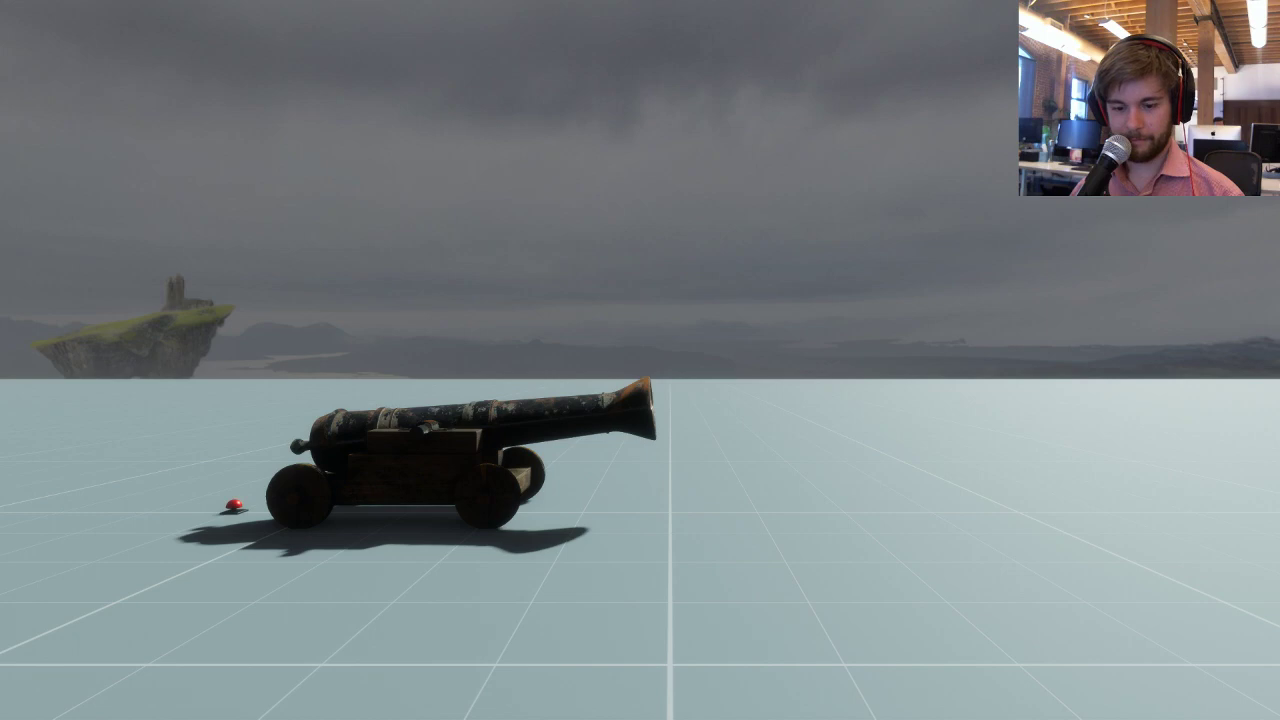
# Test the Forward push button and the cannon's fire interaction in the visited scene, then return to scene editing.
pyautogui.press('w')
pyautogui.moveTo(690, 508); pyautogui.dragTo(645, 580, button='right')
pyautogui.press('w')
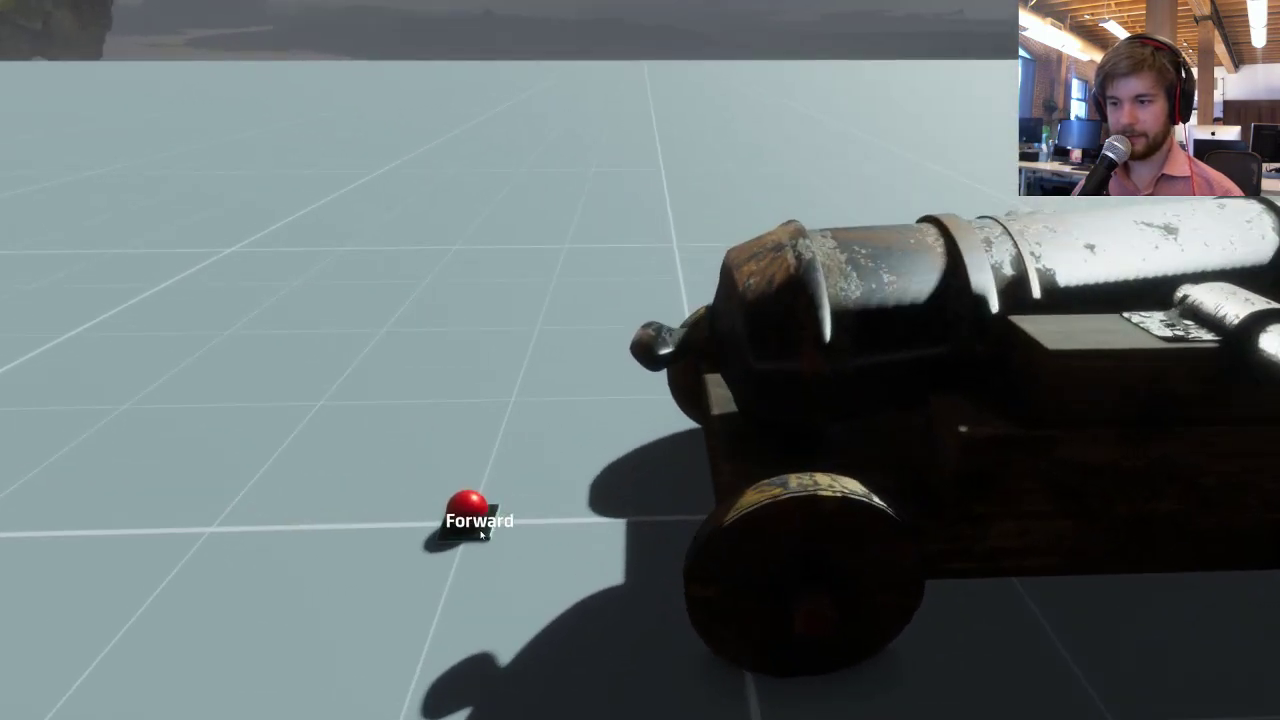
pyautogui.click(481, 534)
pyautogui.moveTo(492, 541); pyautogui.dragTo(620, 605, button='right')
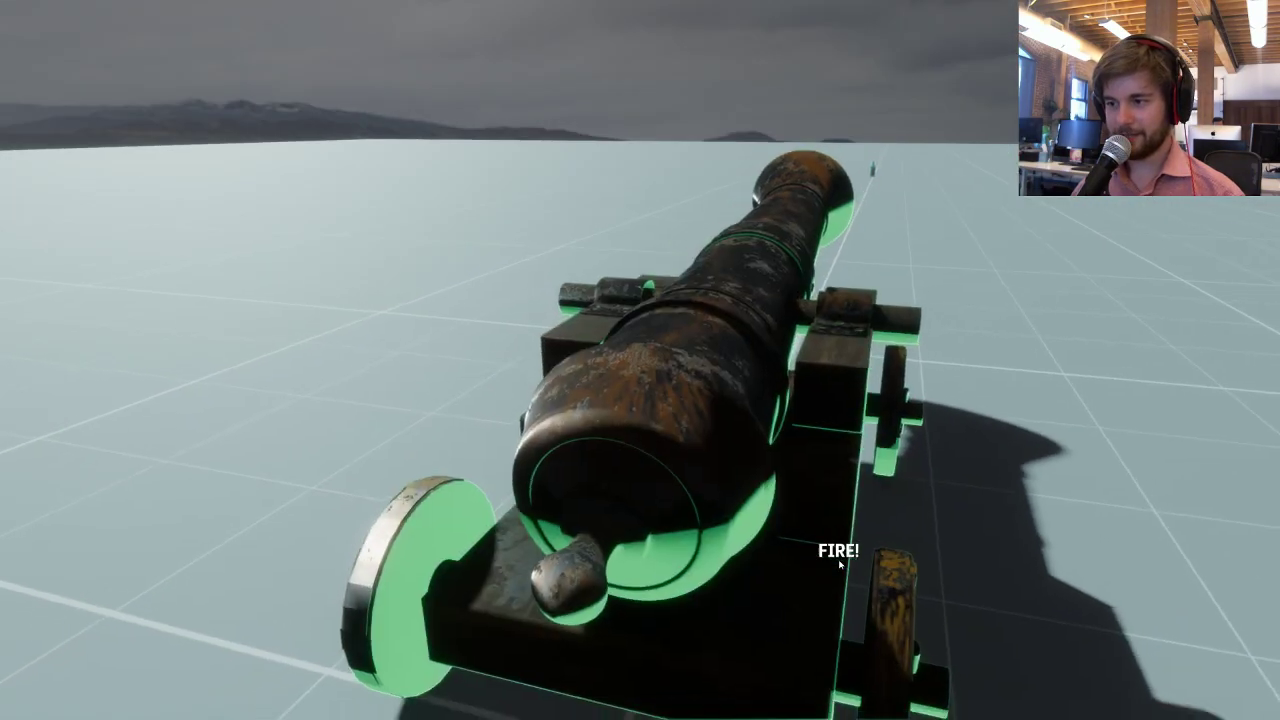
pyautogui.click(789, 539)
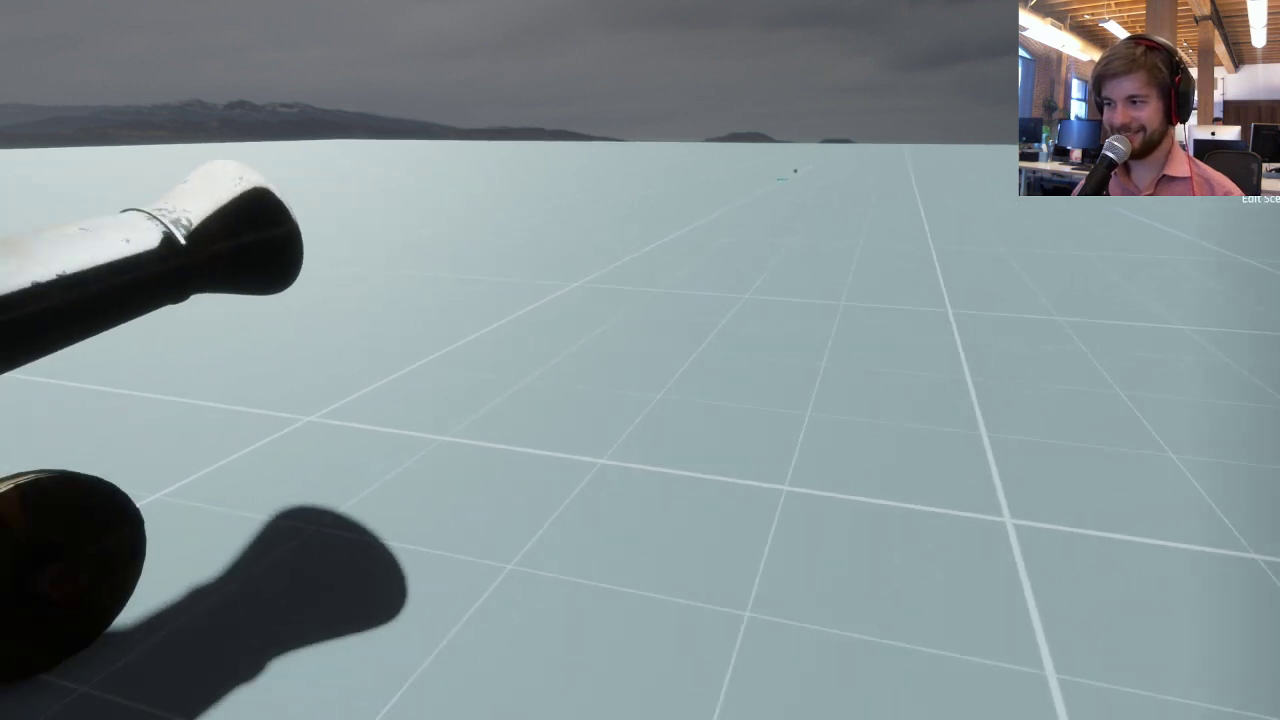
pyautogui.click(1252, 192)
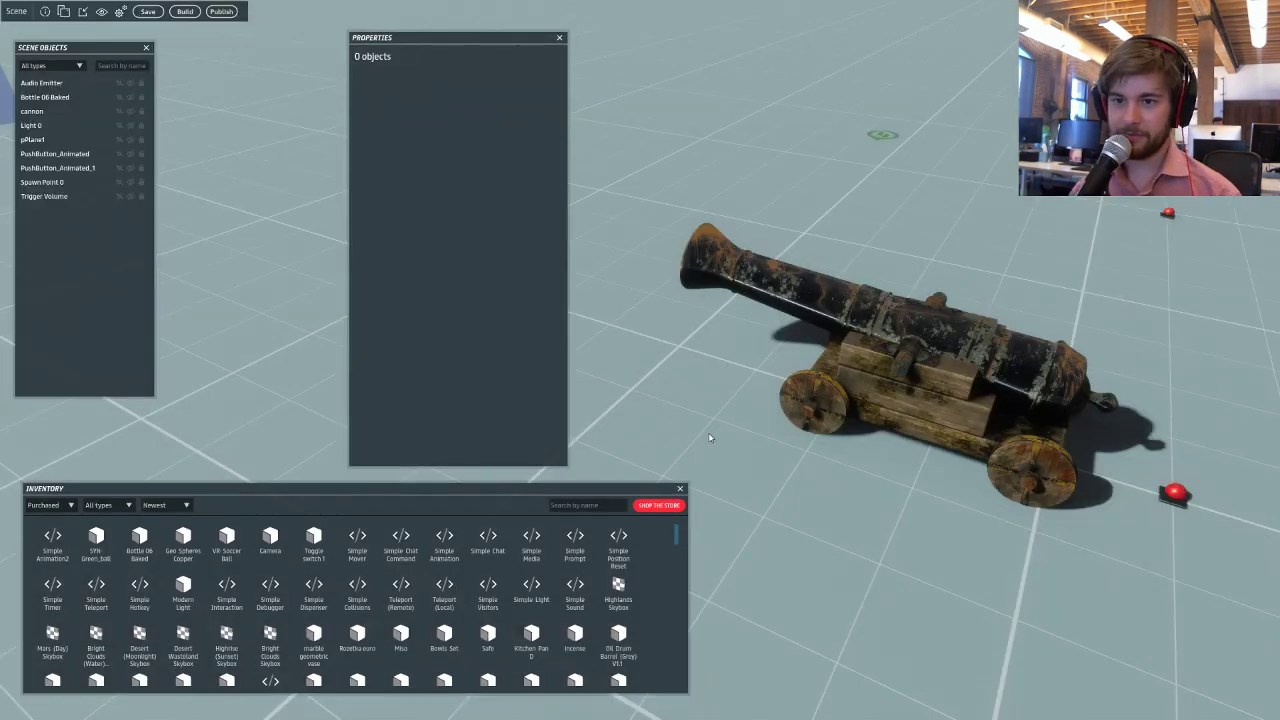
# Select the cannon and set its Motion Type to Keyframed.
pyautogui.moveTo(710, 437); pyautogui.dragTo(782, 414, button='right')
pyautogui.moveTo(782, 414); pyautogui.dragTo(766, 330, button='middle')
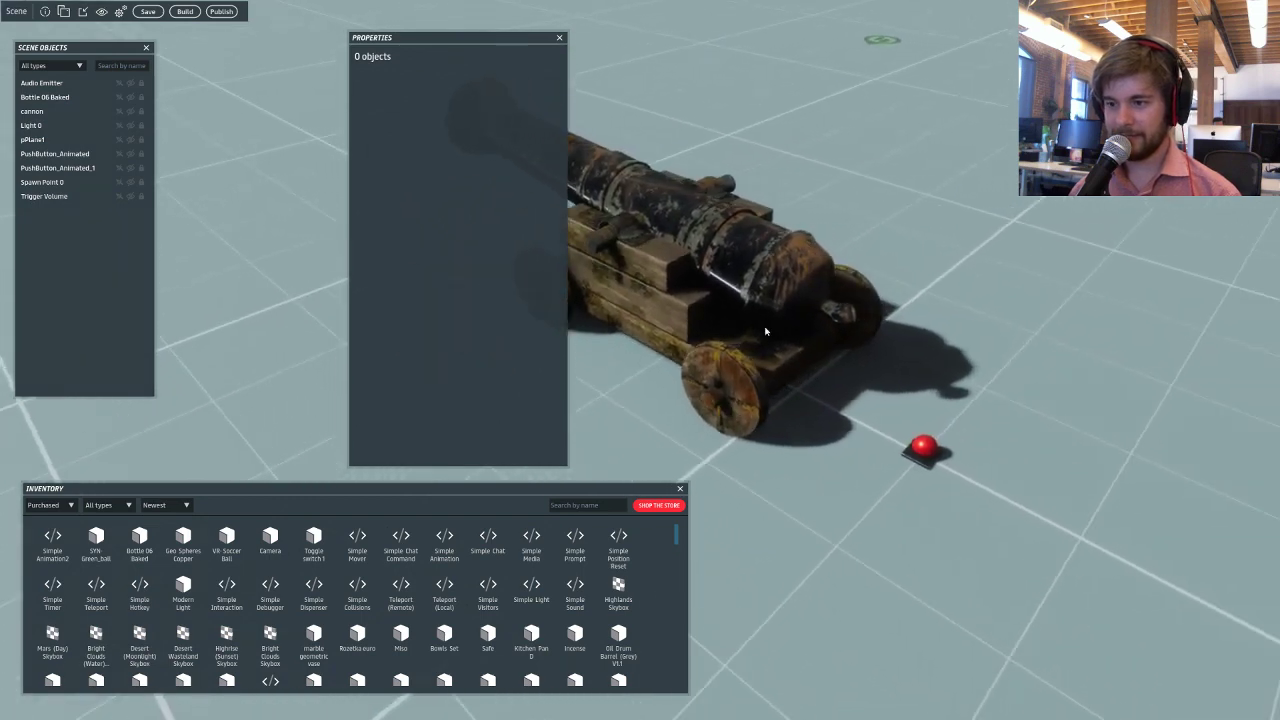
pyautogui.click(766, 330)
pyautogui.click(527, 164)
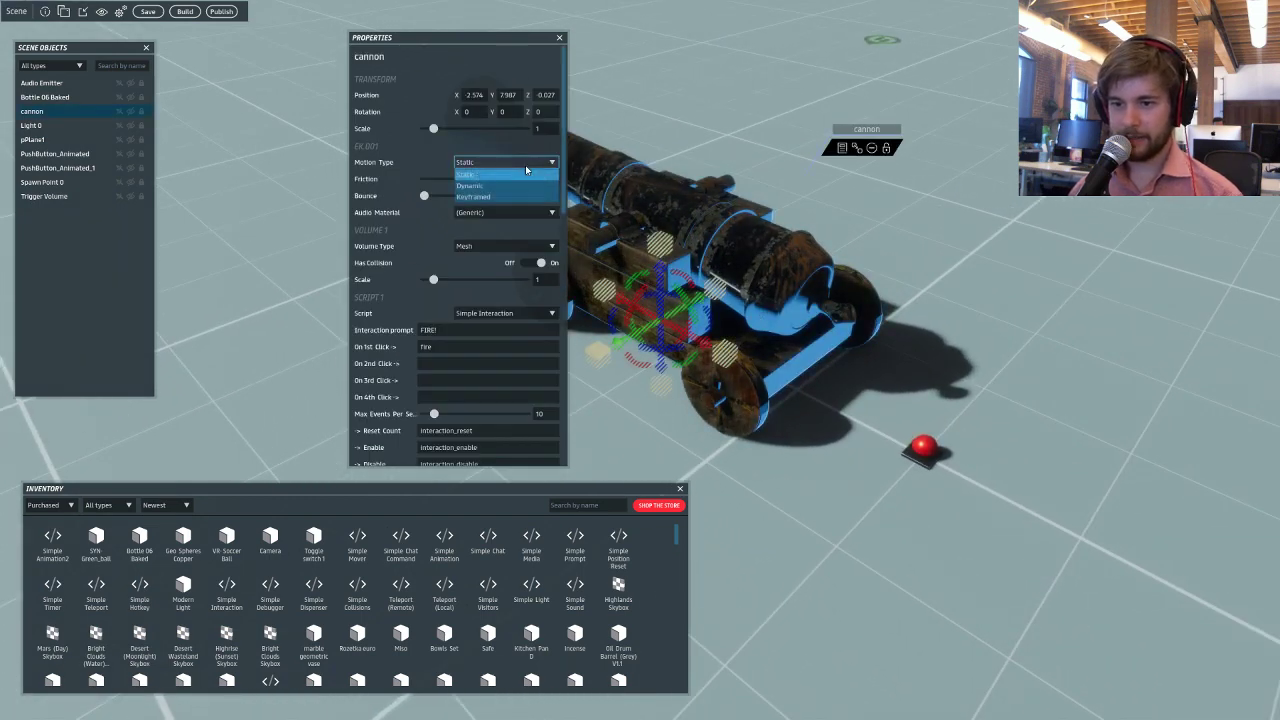
pyautogui.click(490, 196)
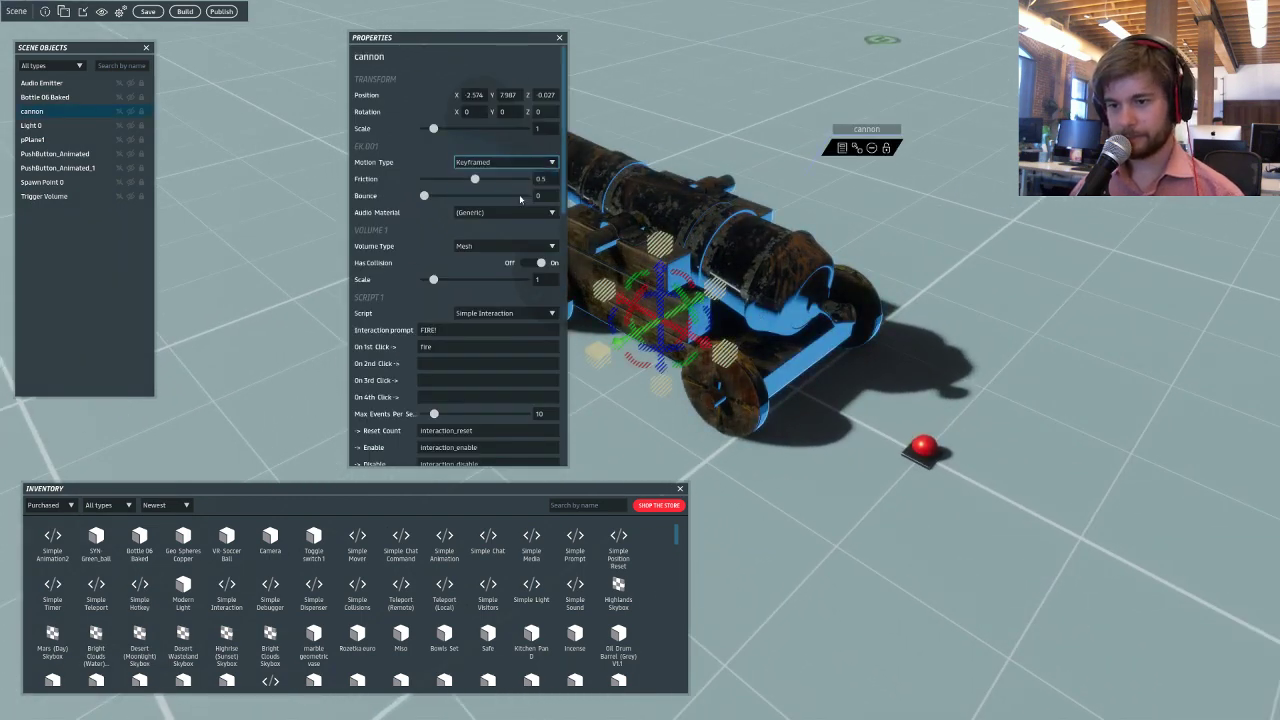
# Save and rebuild the scene with the cannon's new motion type, then visit it.
pyautogui.click(185, 11)
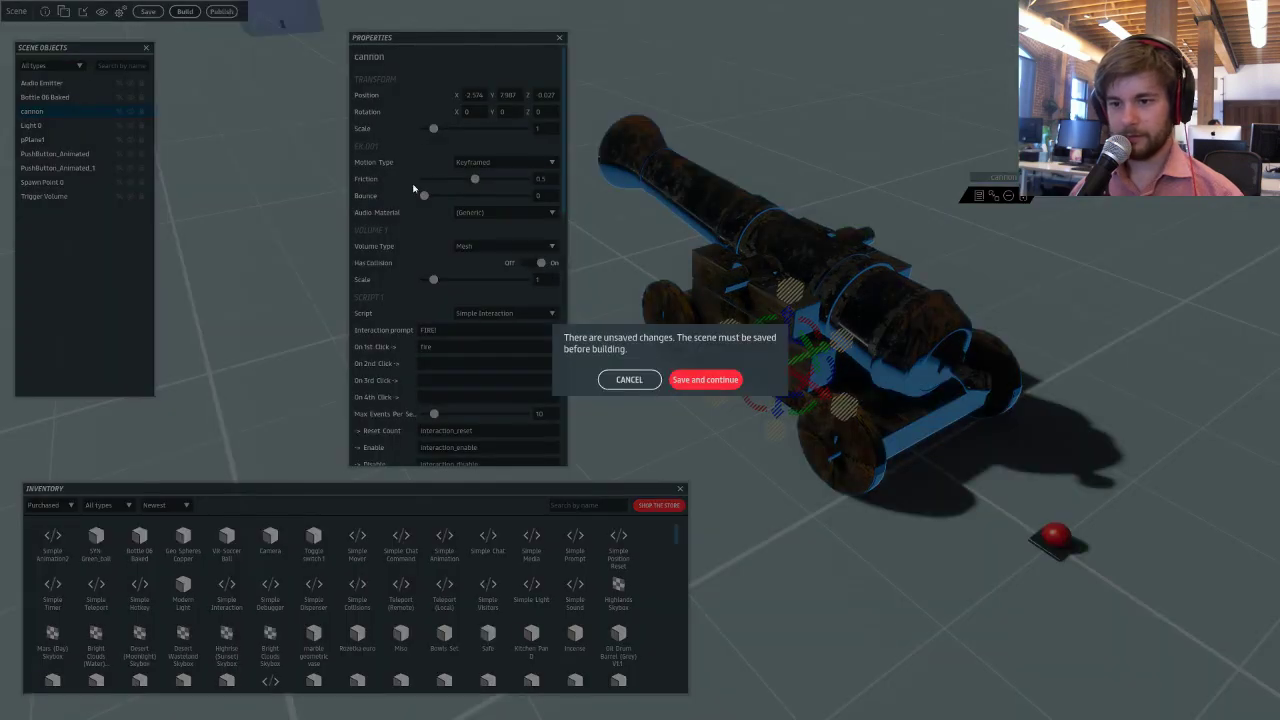
pyautogui.click(705, 381)
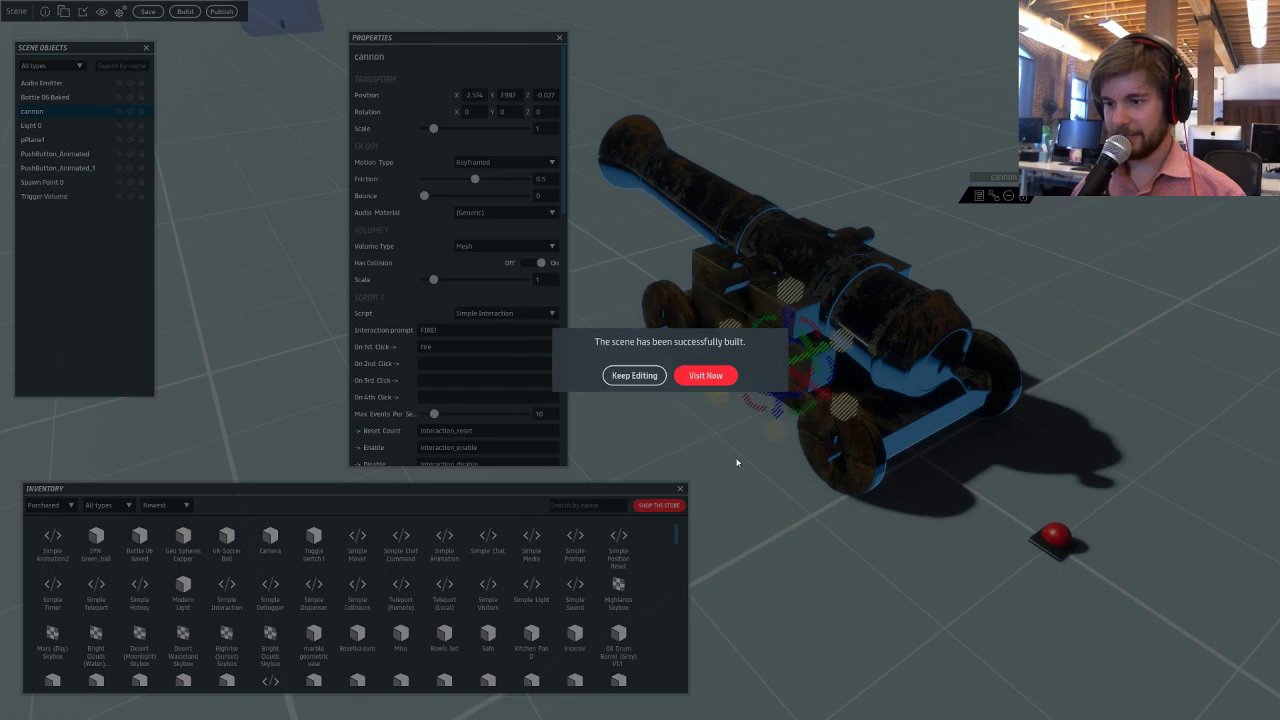
pyautogui.click(735, 385)
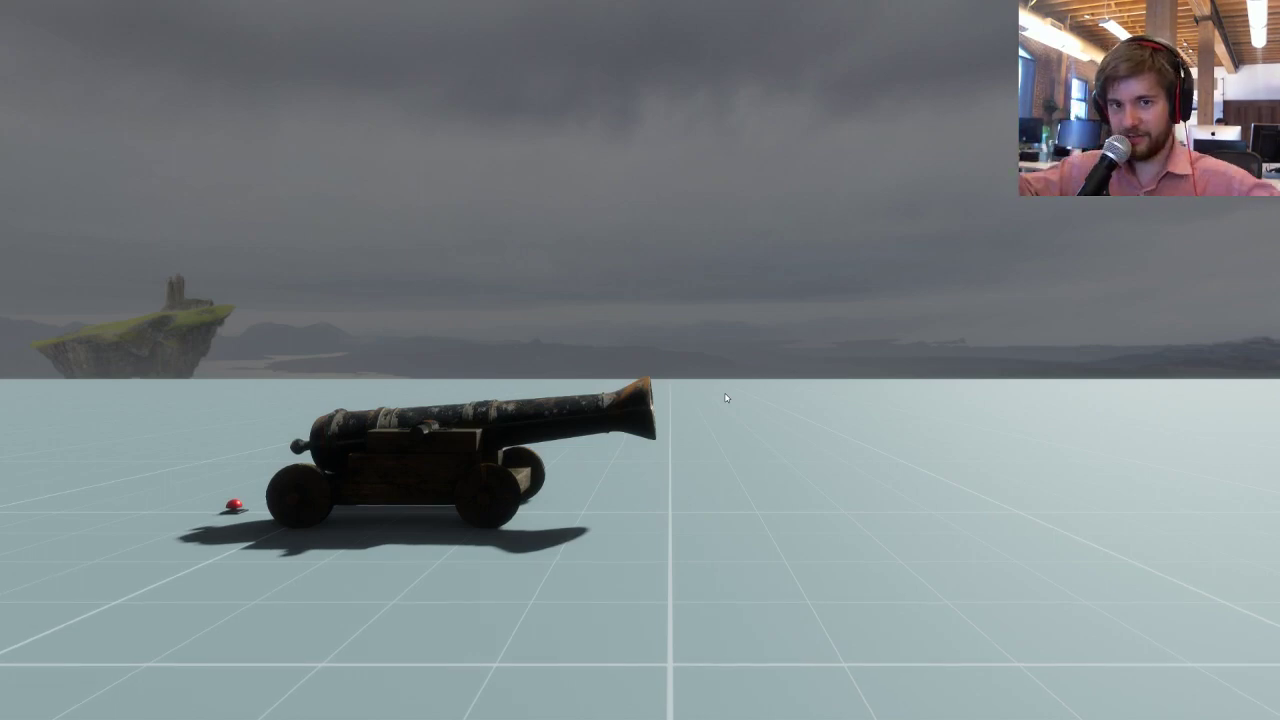
# Test the cannon's forward movement in the rebuilt scene, view it from behind, and return to scene editing.
pyautogui.moveTo(721, 418); pyautogui.dragTo(883, 511)
pyautogui.scroll(5, 641, 470)
pyautogui.scroll(3, 843, 479)
pyautogui.moveTo(883, 511); pyautogui.dragTo(980, 548, button='right')
pyautogui.click(288, 530)
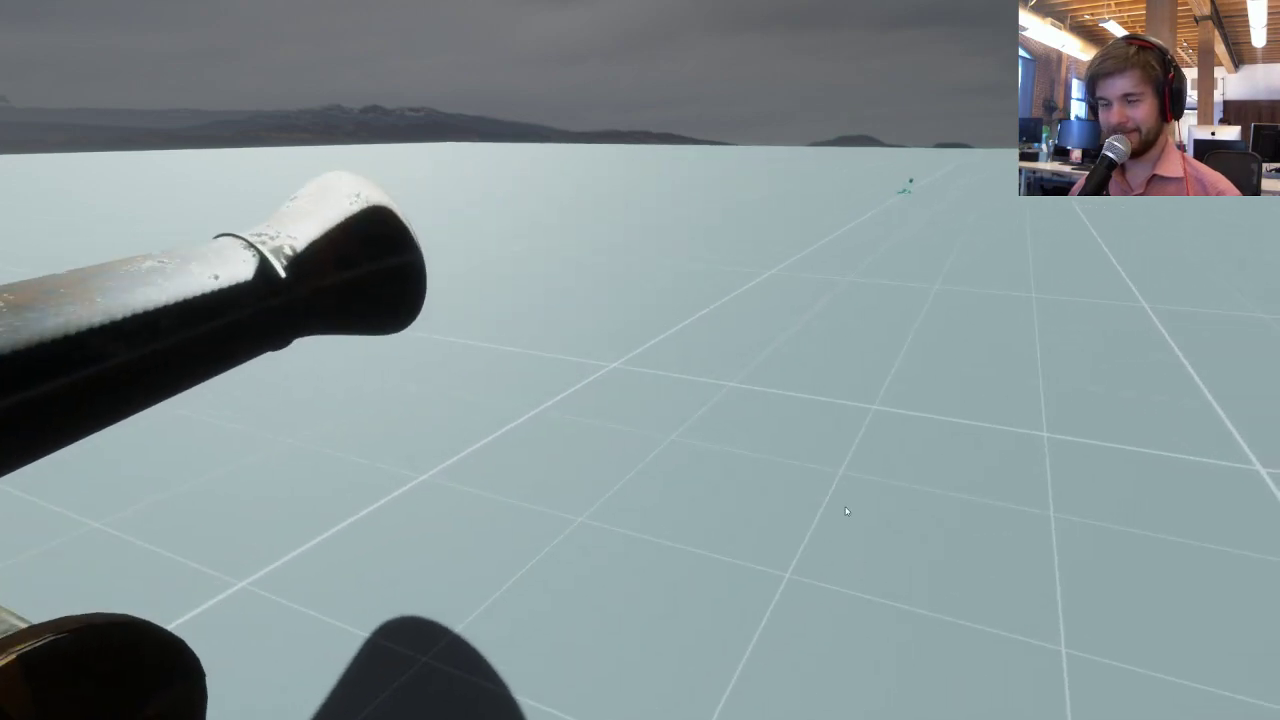
pyautogui.press('s')
pyautogui.moveTo(832, 512); pyautogui.dragTo(760, 420, button='right')
pyautogui.press('d')
pyautogui.press('s')
pyautogui.press('s')
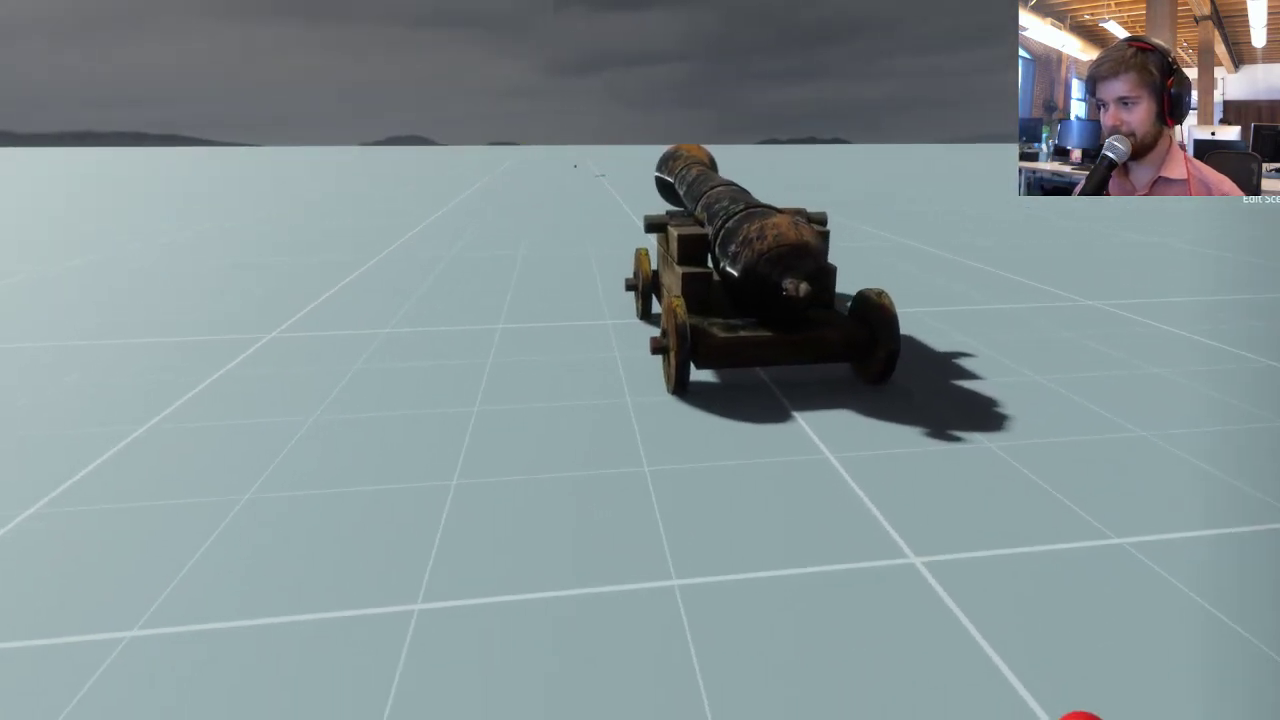
pyautogui.click(1200, 235)
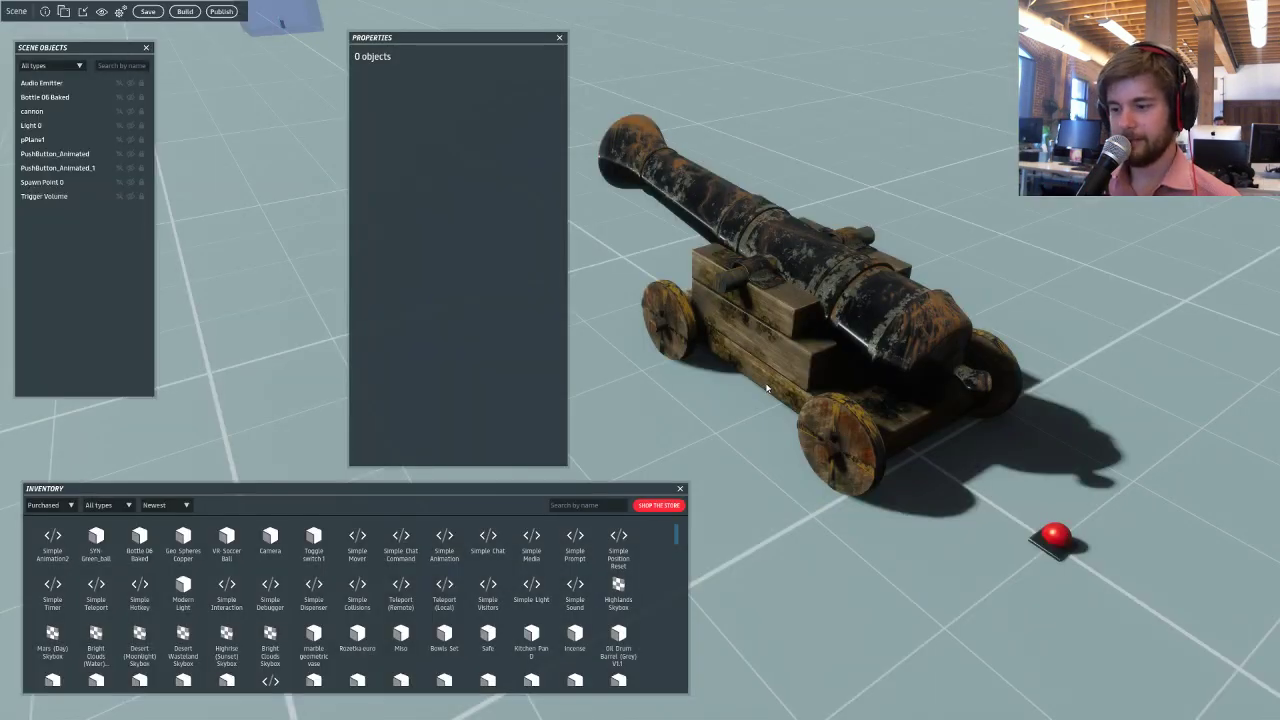
# Select the push button behind the cannon and set its Simple Interaction On 2nd Click event to "back".
pyautogui.press('s')
pyautogui.moveTo(752, 393); pyautogui.dragTo(782, 401, button='right')
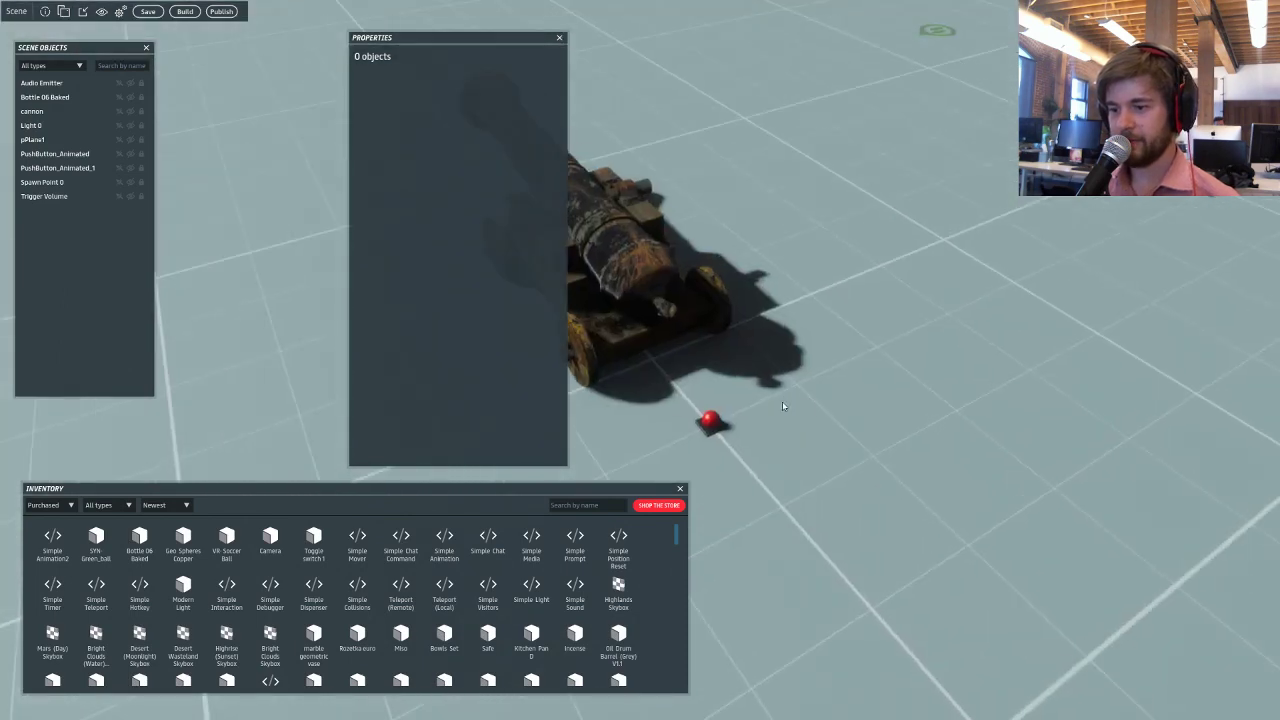
pyautogui.click(719, 437)
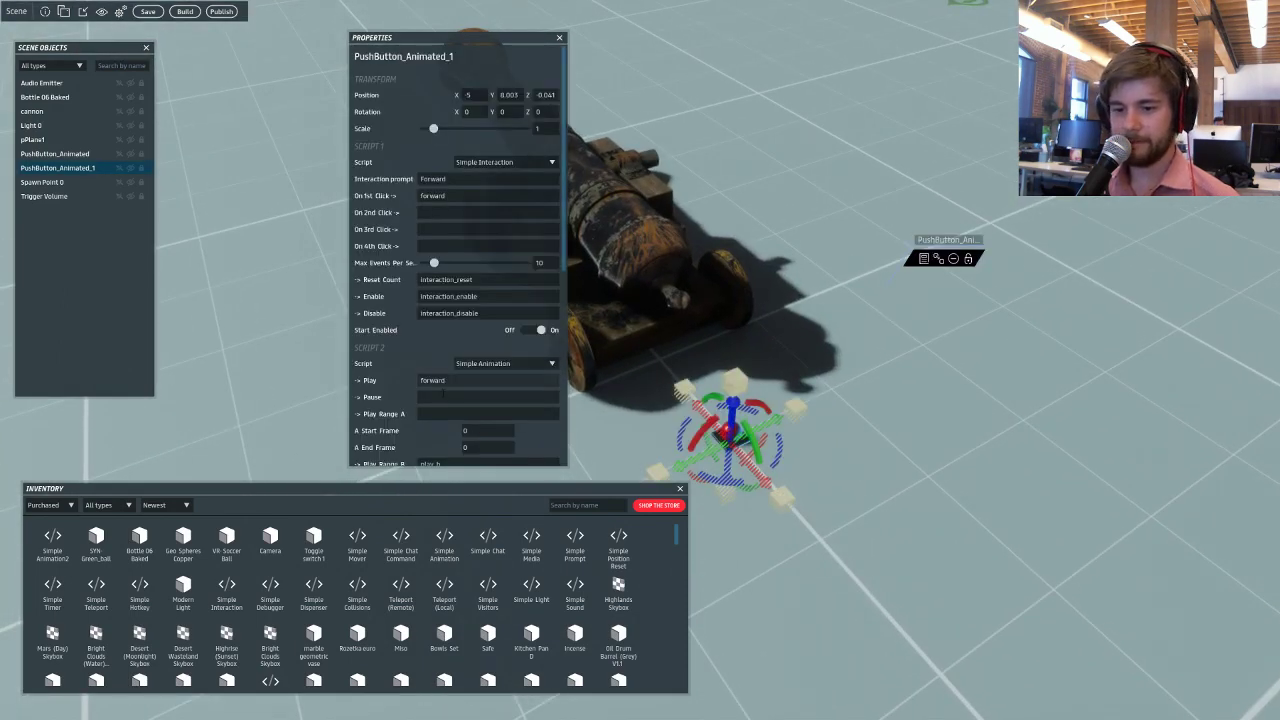
pyautogui.click(421, 212)
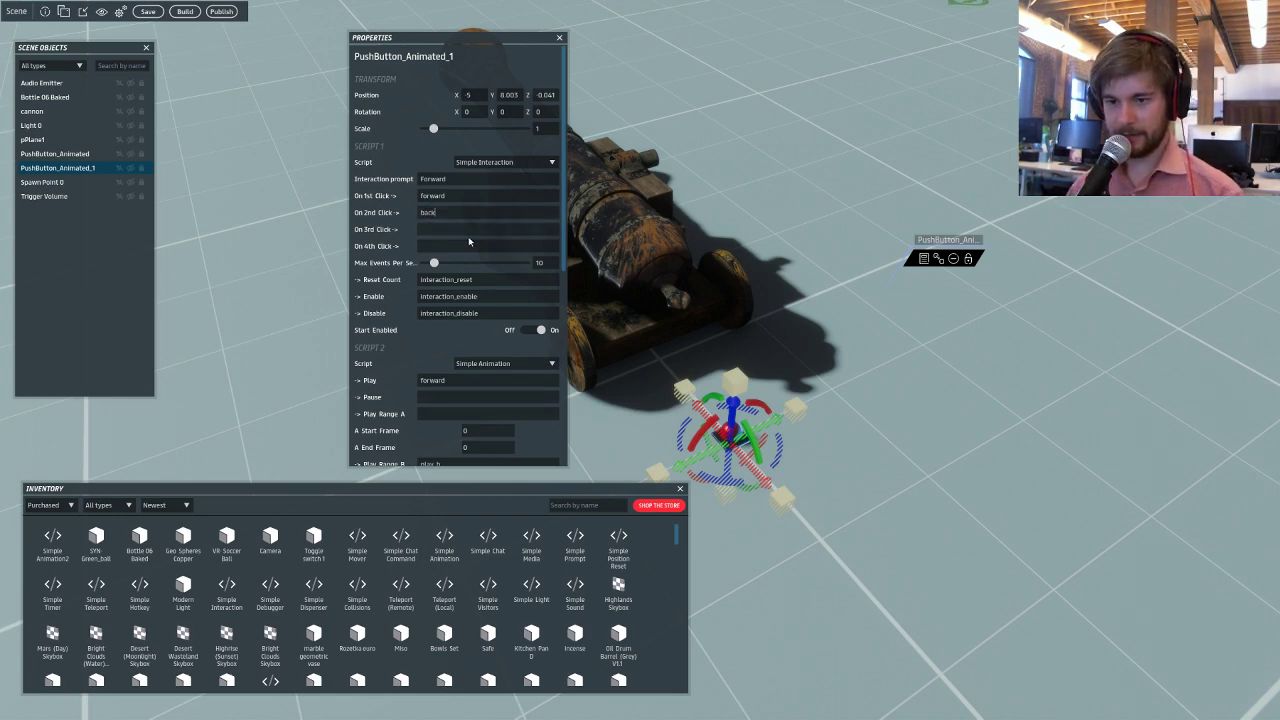
# Set the Stop Sound event of the push button's Simple Sound script to "back".
pyautogui.scroll(-5, 469, 241)
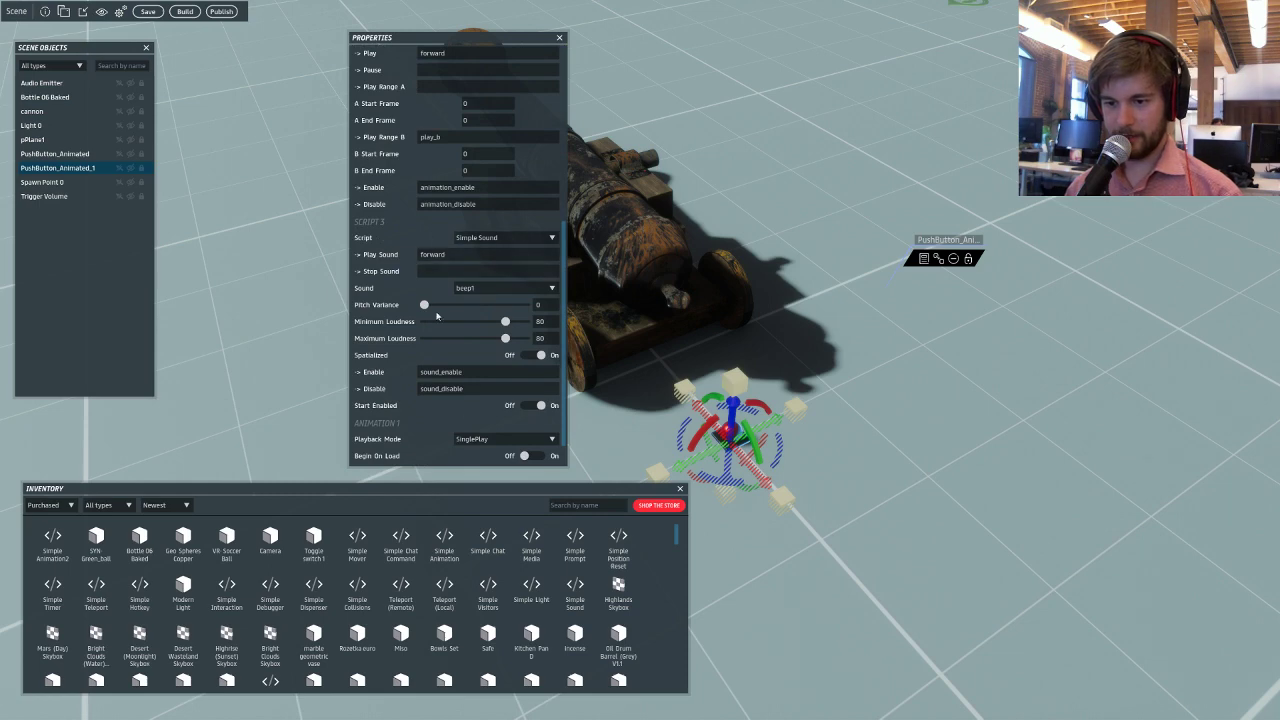
pyautogui.scroll(1, 436, 316)
pyautogui.click(440, 321)
pyautogui.write('b')
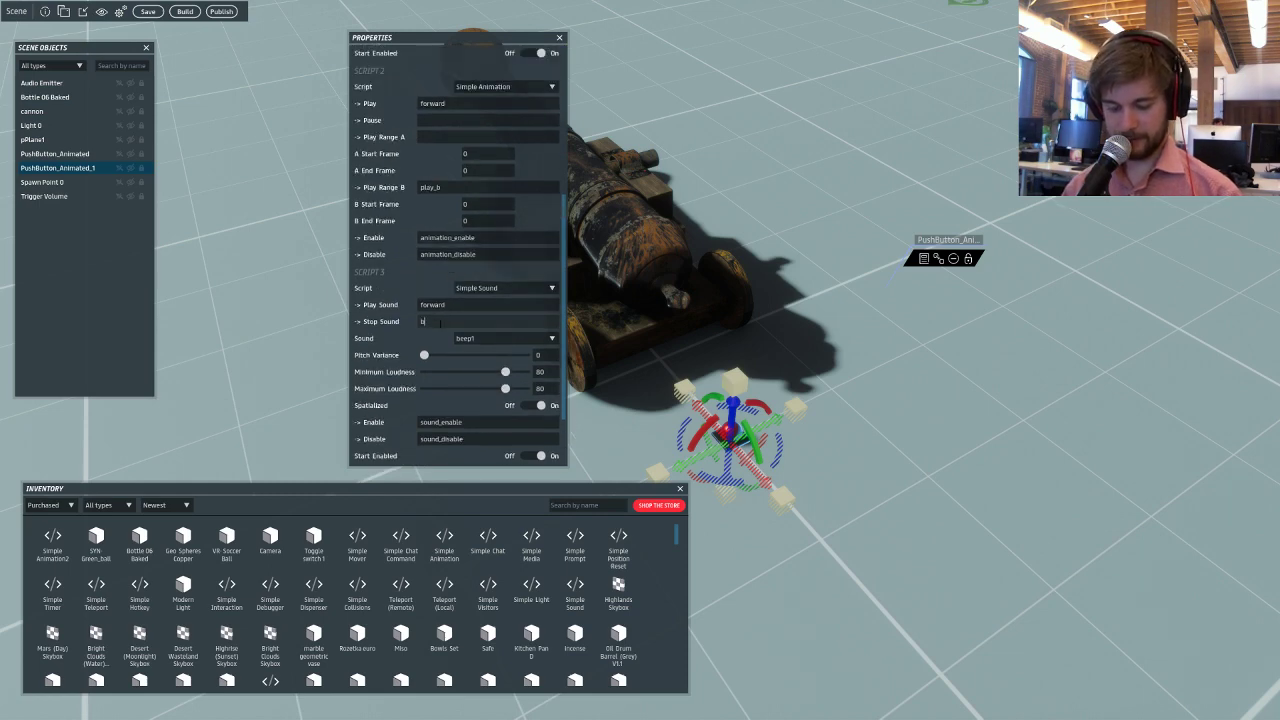
pyautogui.write('ack')
# Review the push button's interaction, animation and sound script settings for where the forward and back events are used.
pyautogui.scroll(1, 487, 330)
pyautogui.scroll(-2, 487, 330)
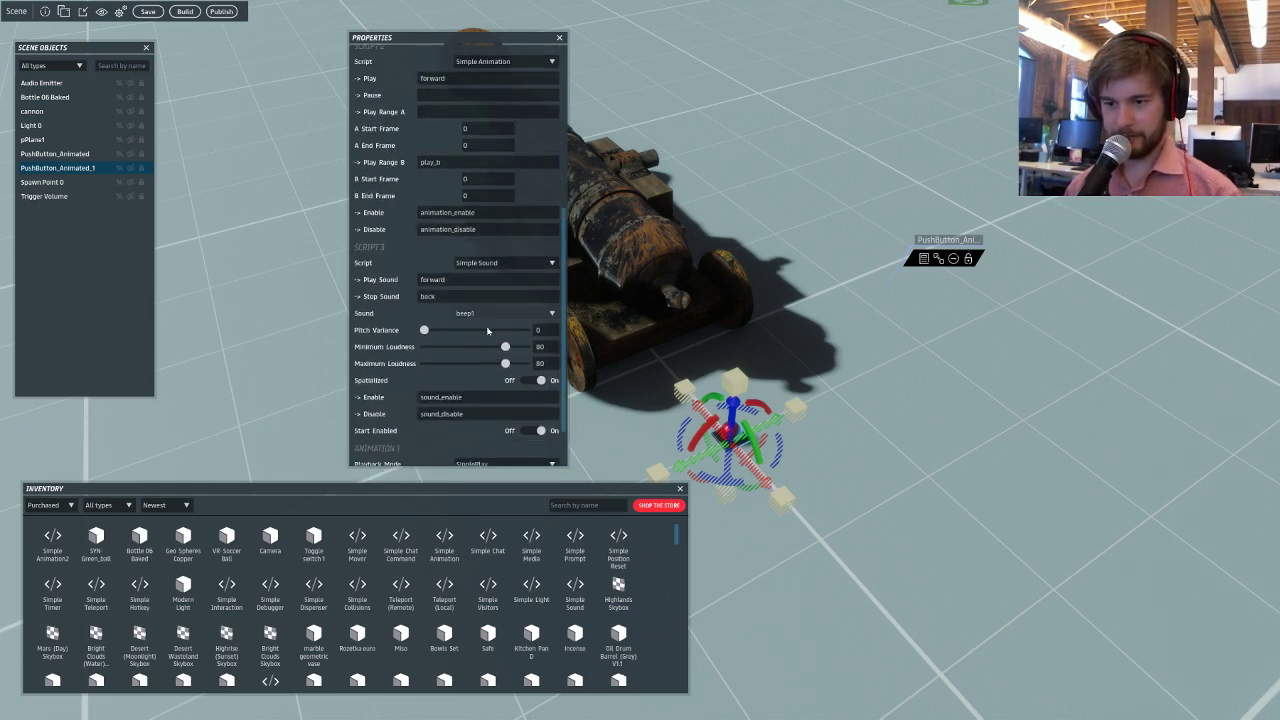
pyautogui.scroll(-1, 487, 330)
pyautogui.scroll(3, 487, 330)
pyautogui.scroll(-3, 487, 333)
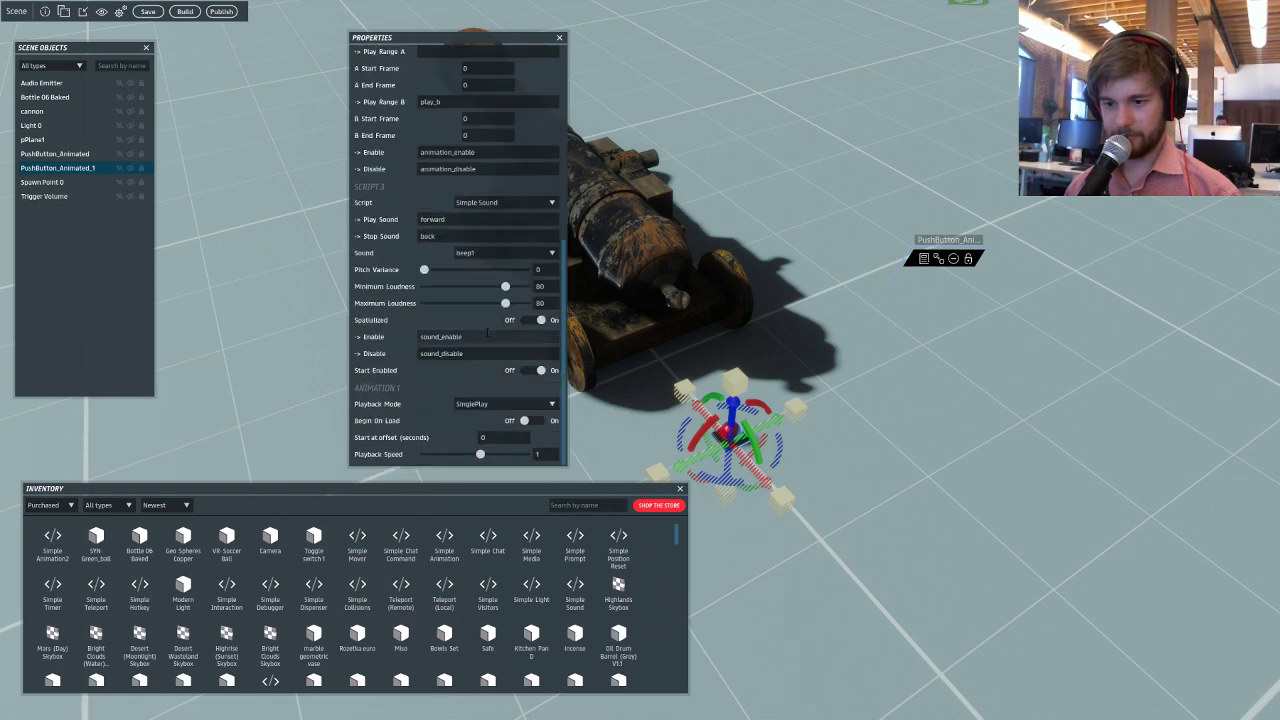
pyautogui.scroll(3, 487, 333)
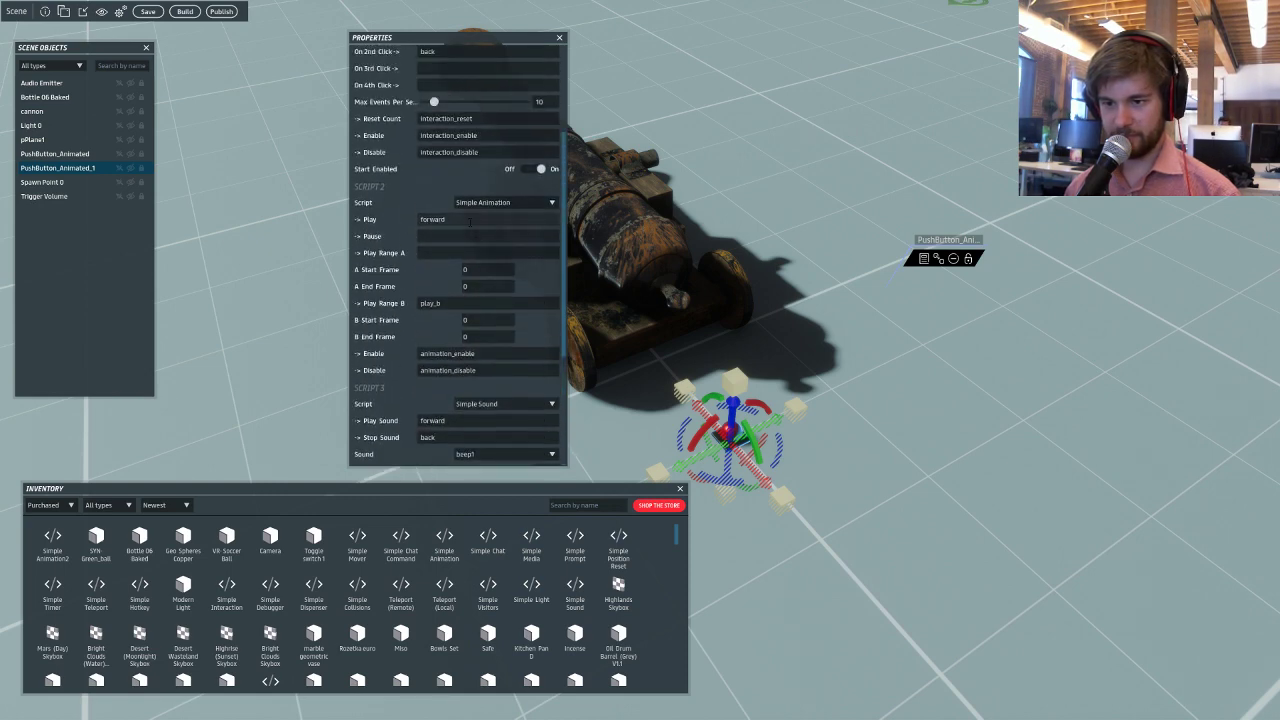
pyautogui.scroll(-3, 476, 242)
pyautogui.scroll(4, 476, 242)
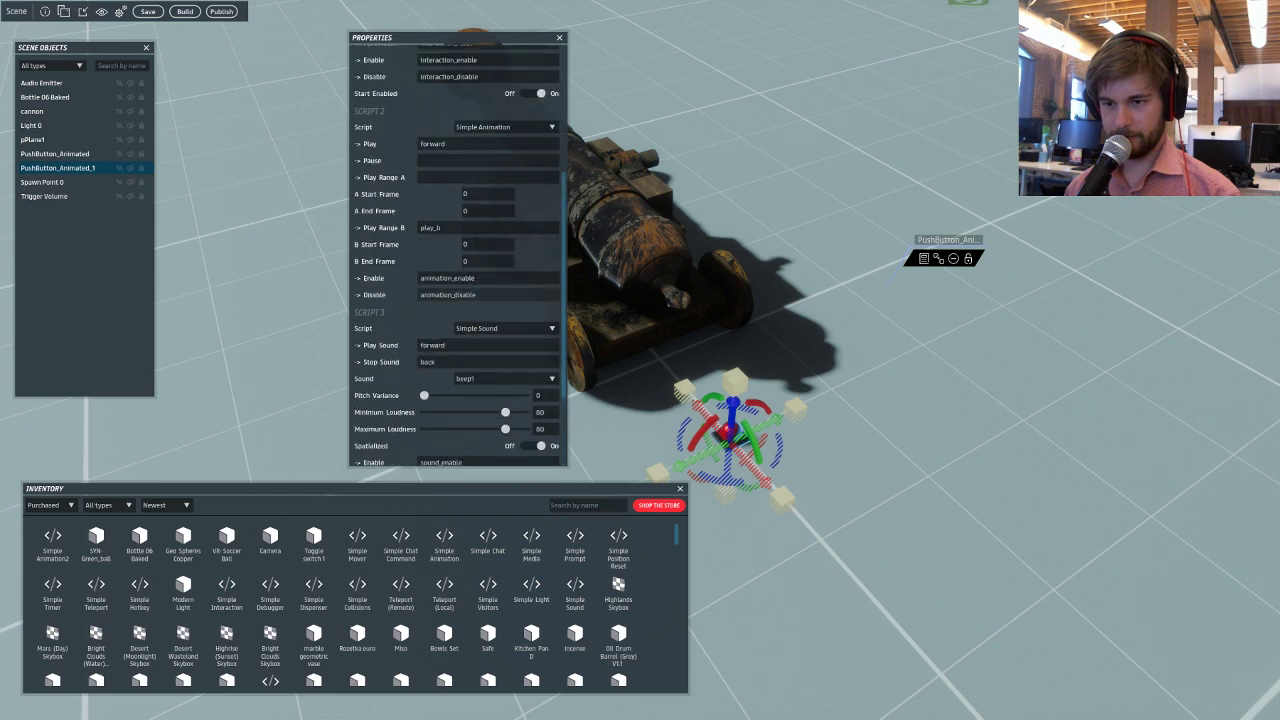
pyautogui.scroll(4, 480, 262)
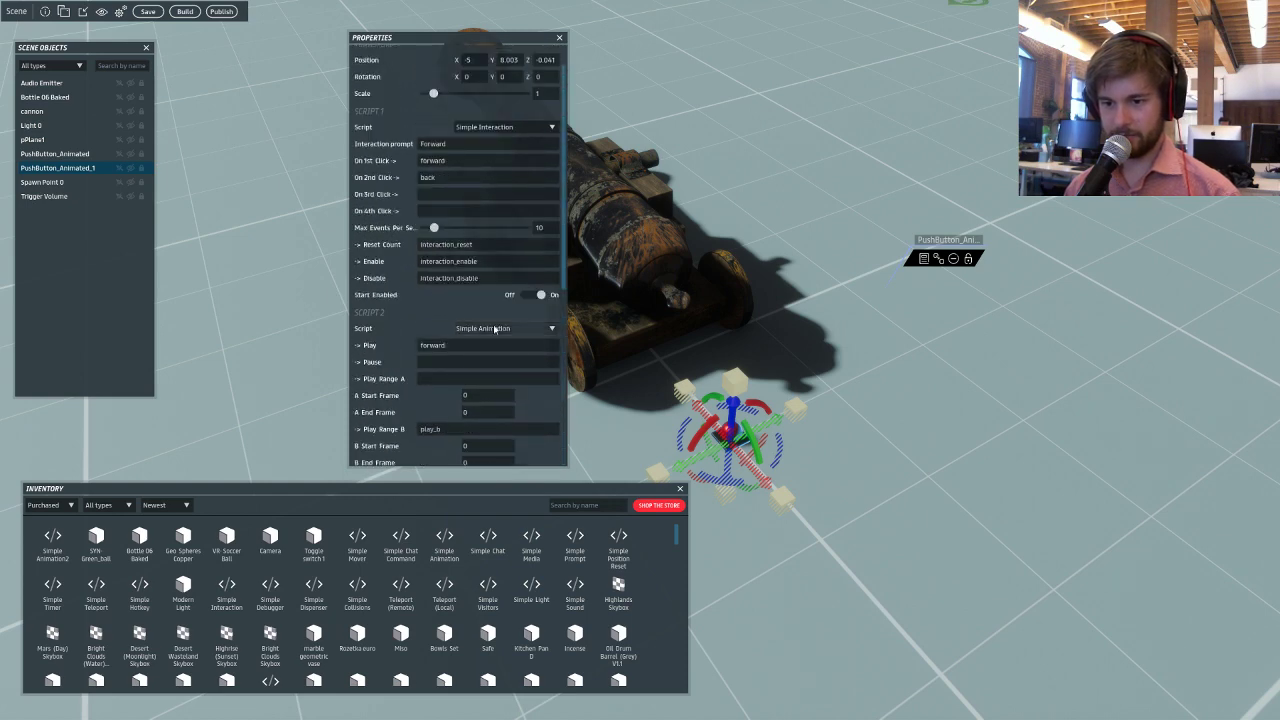
pyautogui.scroll(-4, 494, 330)
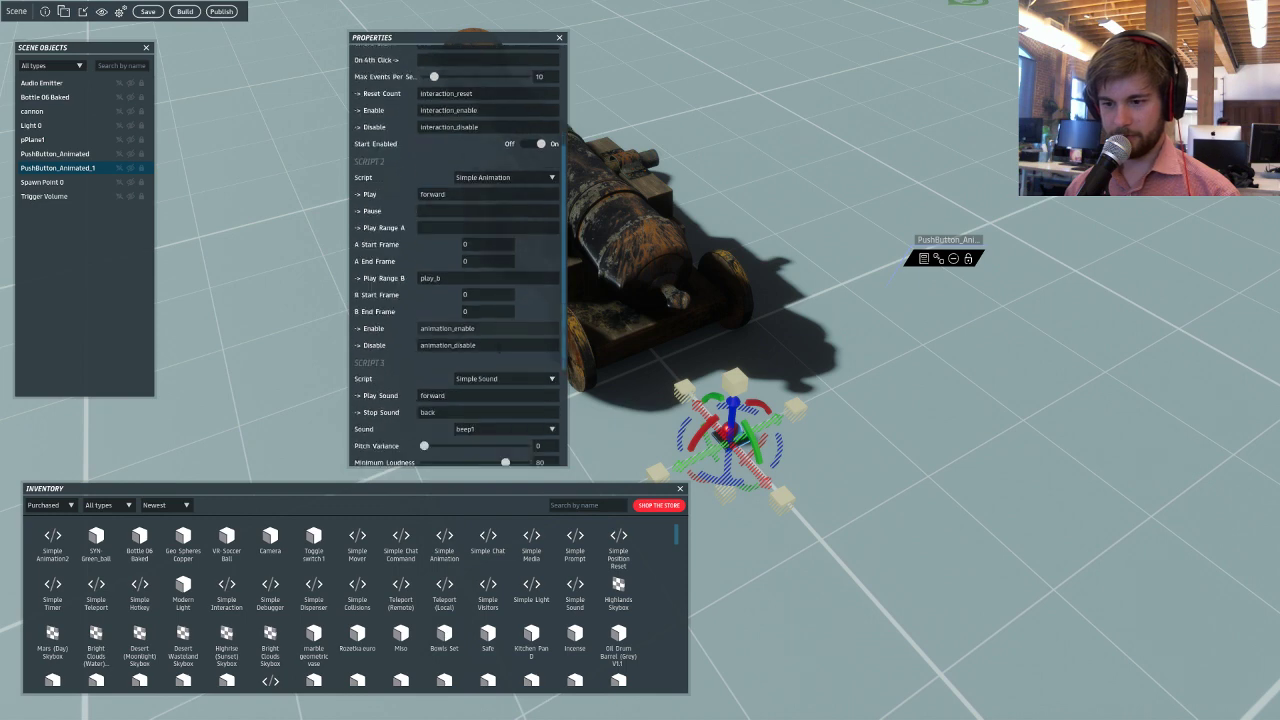
pyautogui.scroll(-4, 458, 256)
pyautogui.scroll(8, 458, 256)
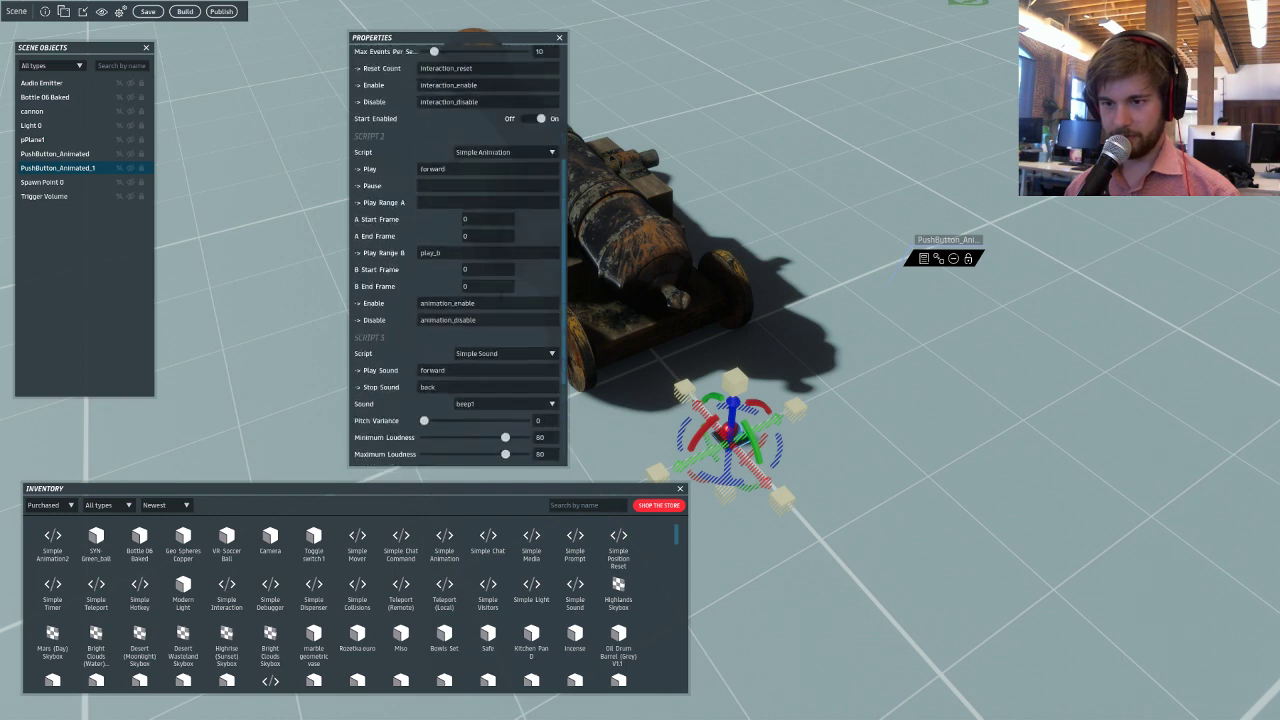
# Select the cannon and change its Simple Mover's Reset Event to "back".
pyautogui.moveTo(724, 336); pyautogui.dragTo(690, 365, button='right')
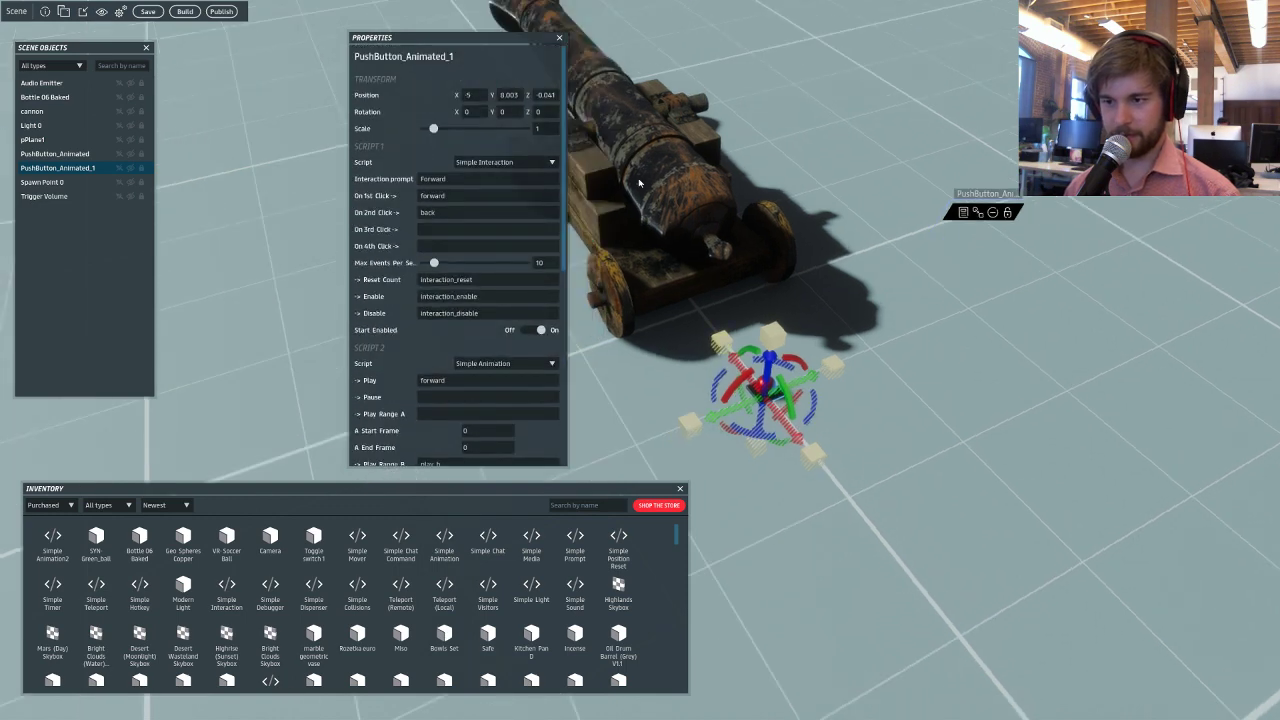
pyautogui.click(637, 183)
pyautogui.moveTo(637, 186); pyautogui.dragTo(570, 130, button='right')
pyautogui.scroll(-3, 527, 233)
pyautogui.scroll(-15, 515, 245)
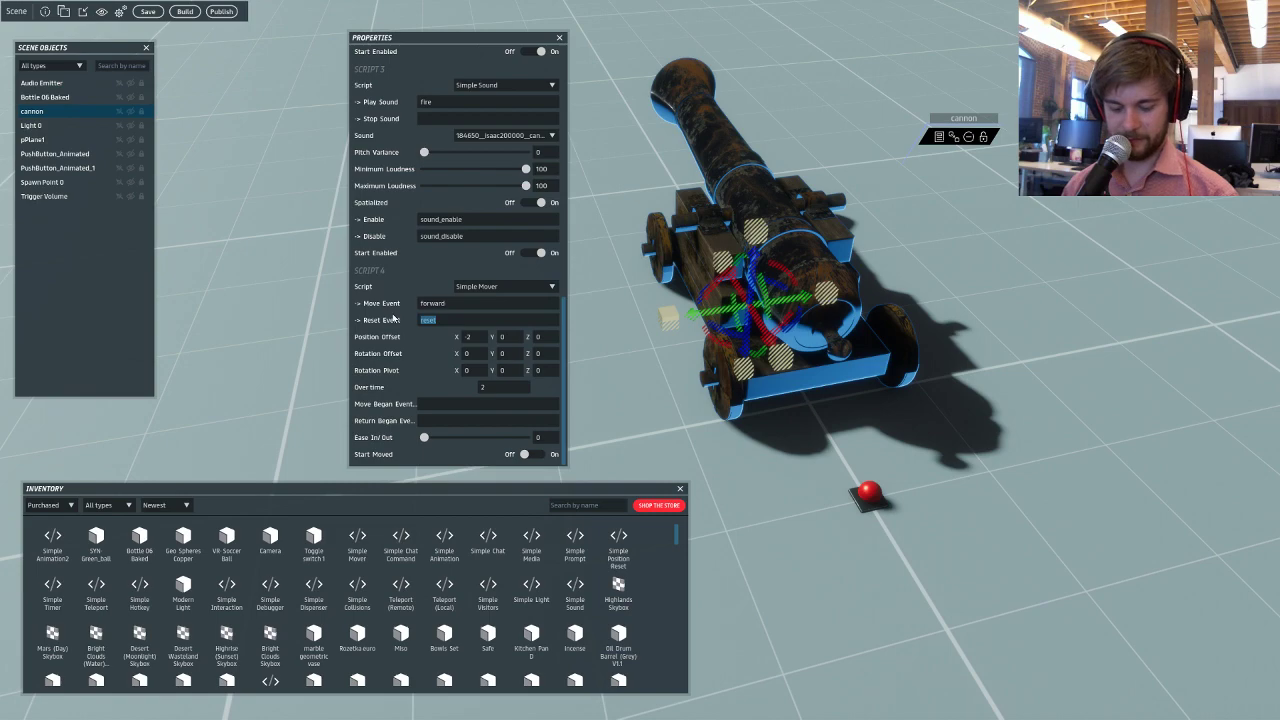
pyautogui.write('back')
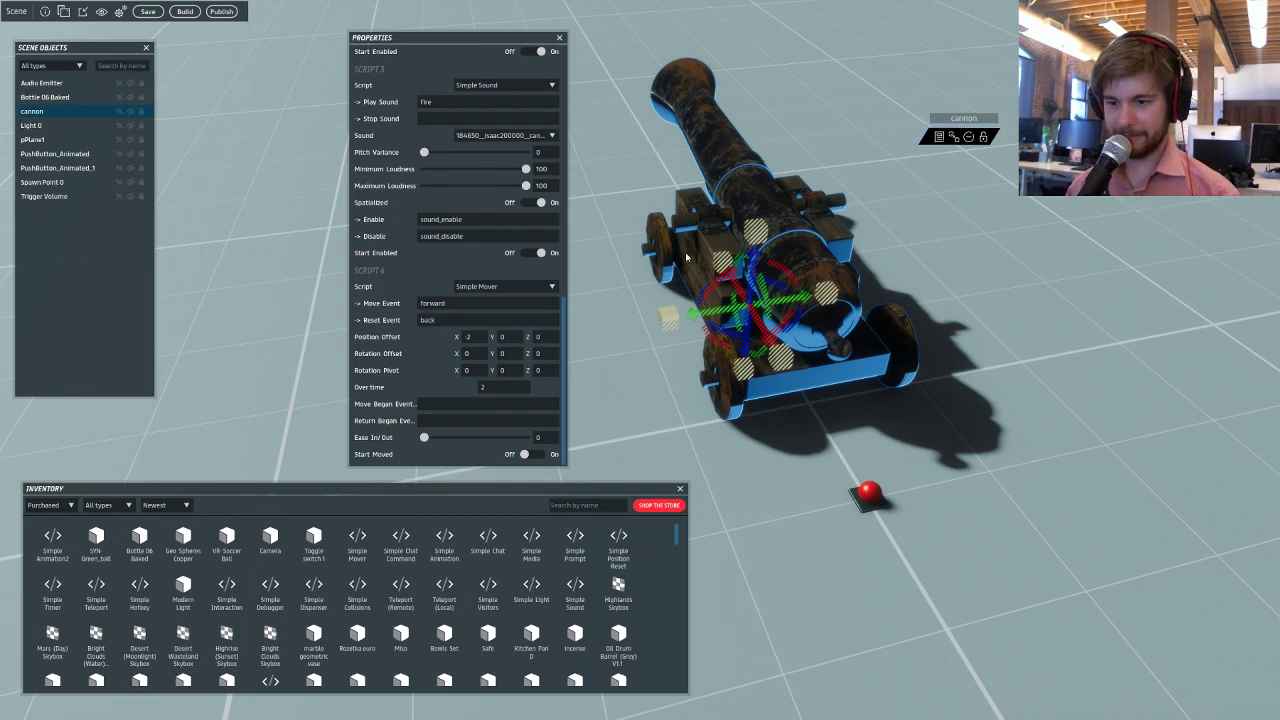
# Duplicate the push button behind the cannon and move the copy along the X axis, farther from the cannon.
pyautogui.moveTo(686, 257); pyautogui.dragTo(405, 398, button='right')
pyautogui.moveTo(732, 399); pyautogui.dragTo(749, 429, button='right')
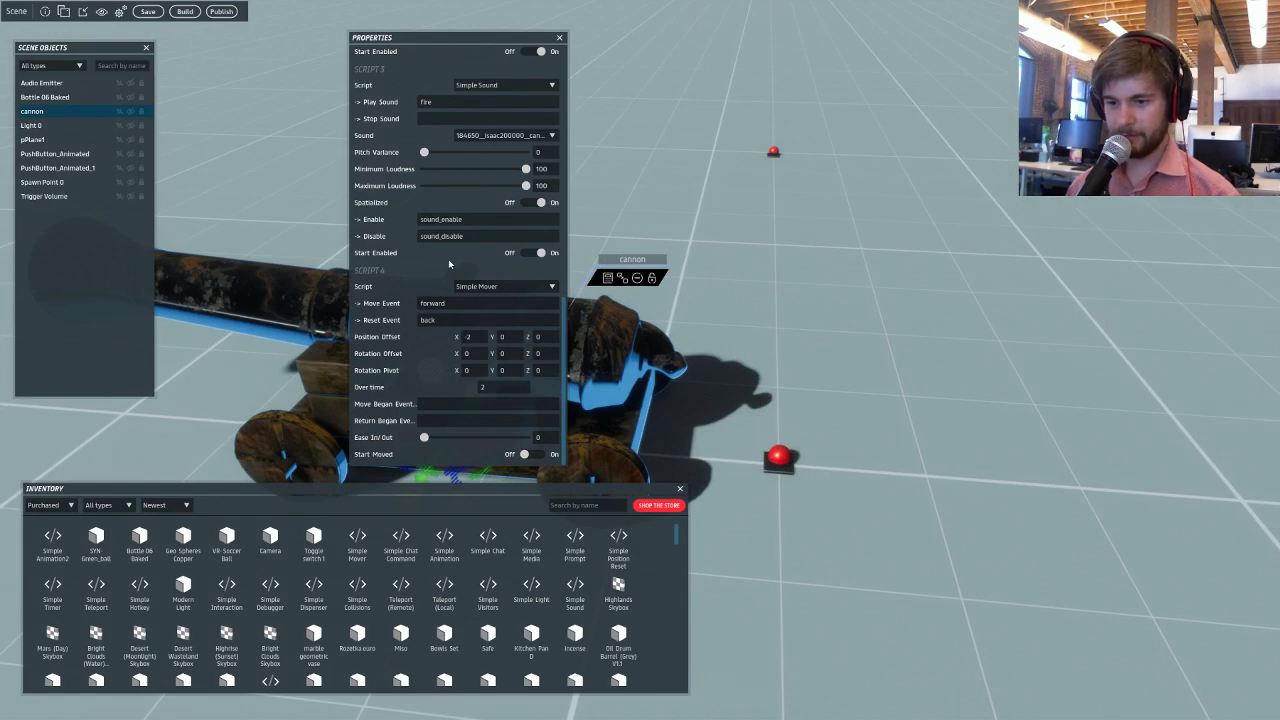
pyautogui.click(797, 468)
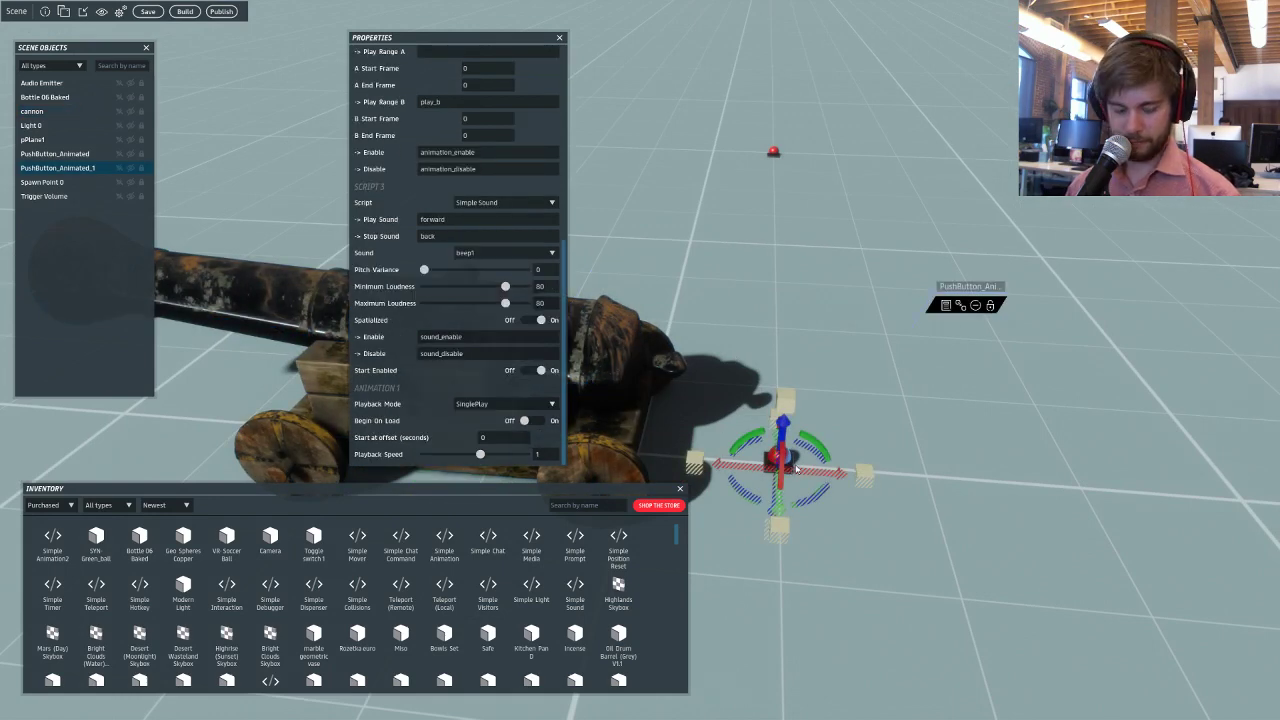
pyautogui.hotkey('ctrl', 'd')
pyautogui.moveTo(824, 472); pyautogui.dragTo(968, 481)
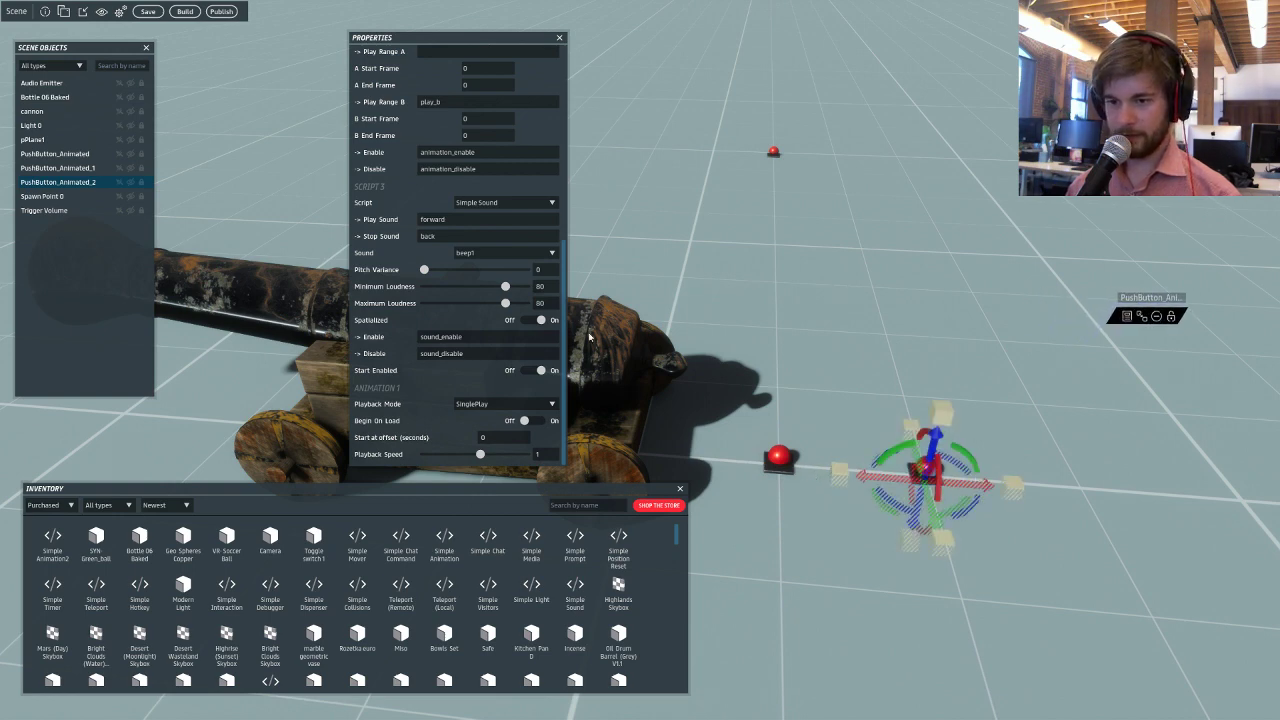
# Set the duplicated push button's interaction prompt to "Turn", its first click event to "left" and its second click event to "right".
pyautogui.scroll(6, 468, 198)
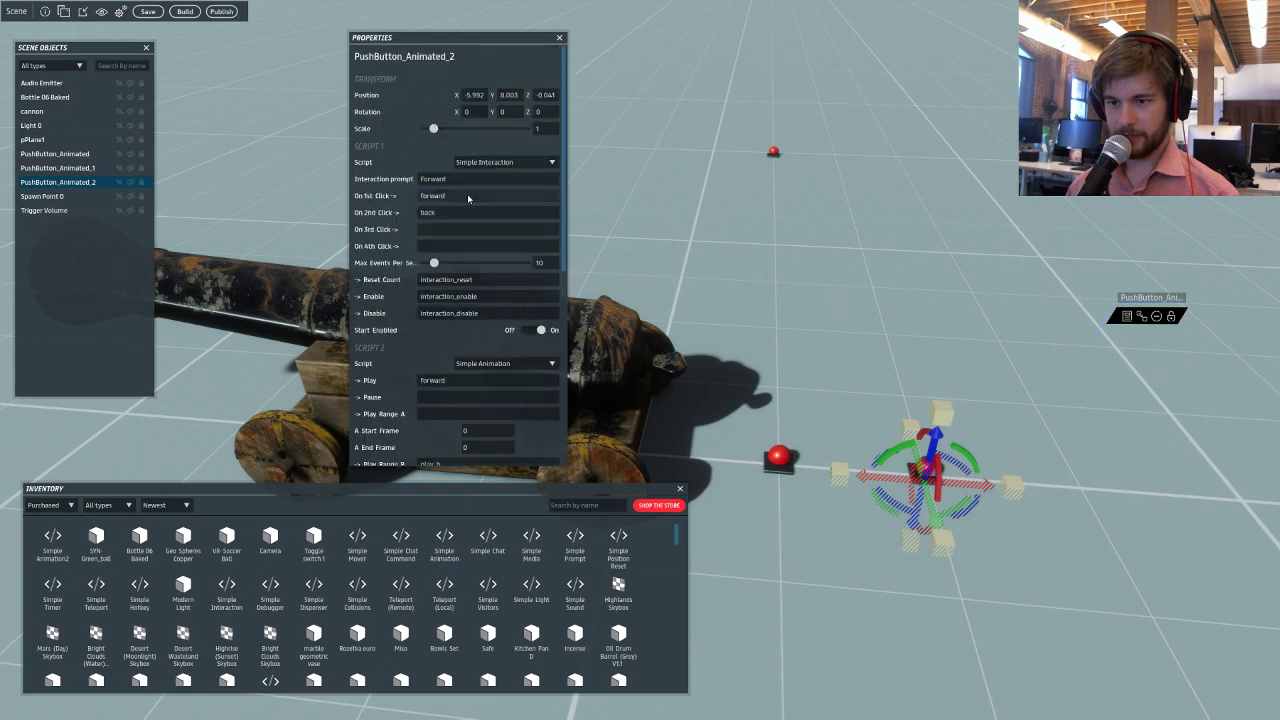
pyautogui.moveTo(470, 179); pyautogui.dragTo(404, 190)
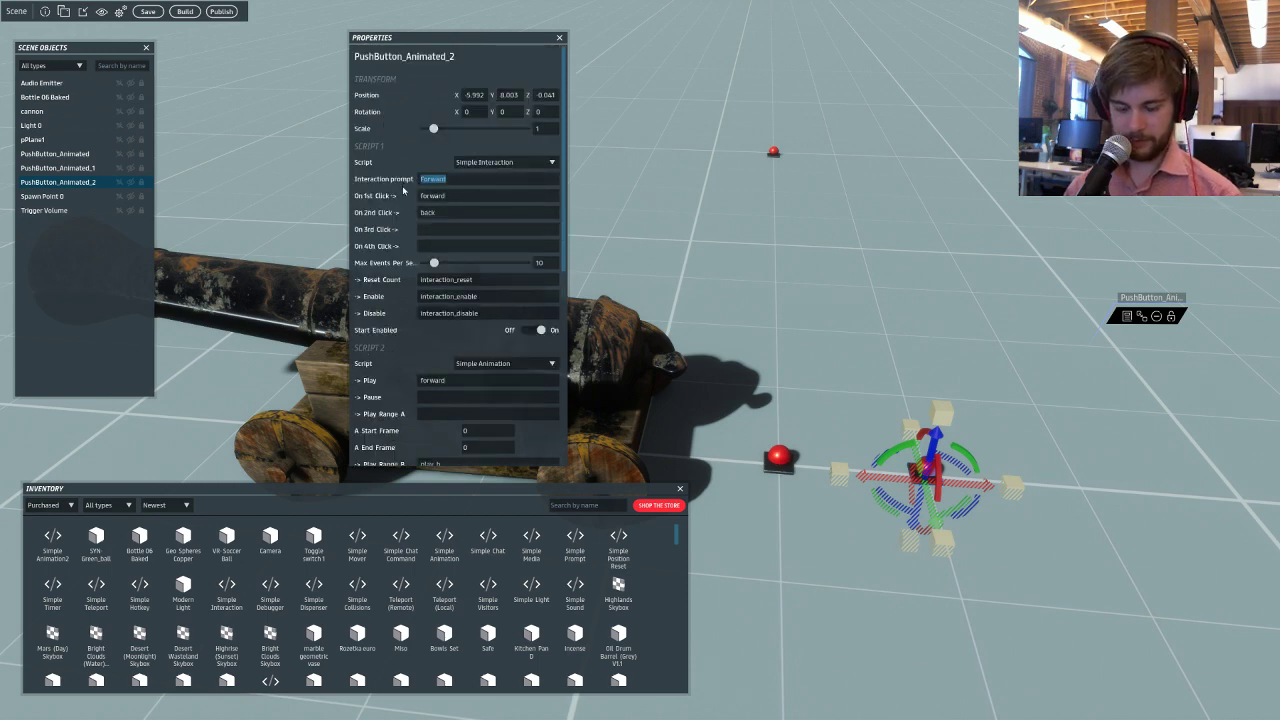
pyautogui.write('Turn')
pyautogui.moveTo(455, 196); pyautogui.dragTo(405, 197)
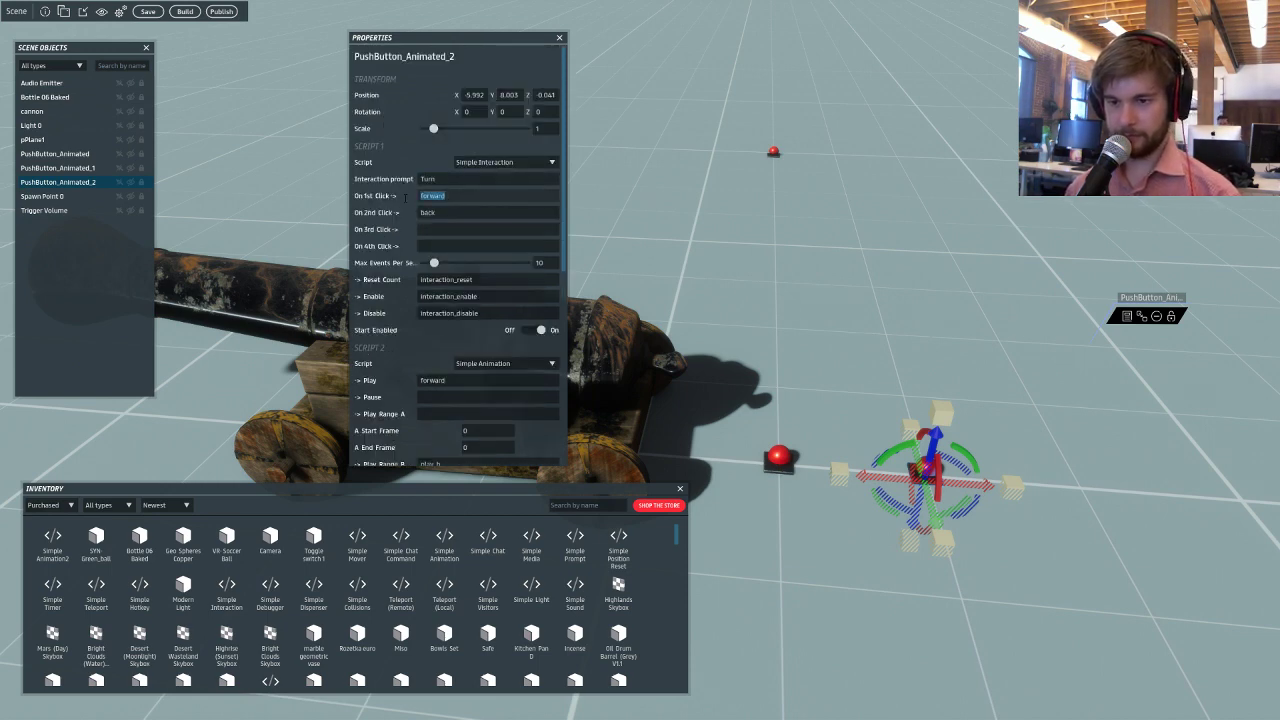
pyautogui.write('left')
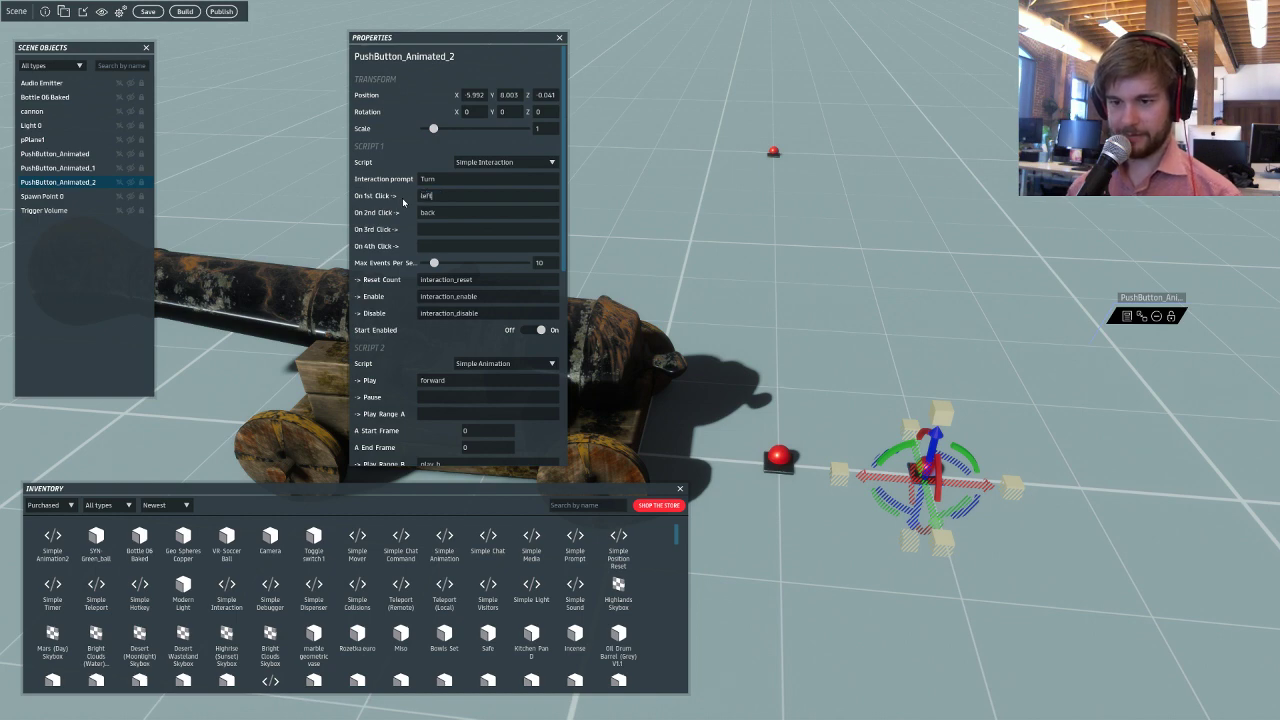
pyautogui.write('right')
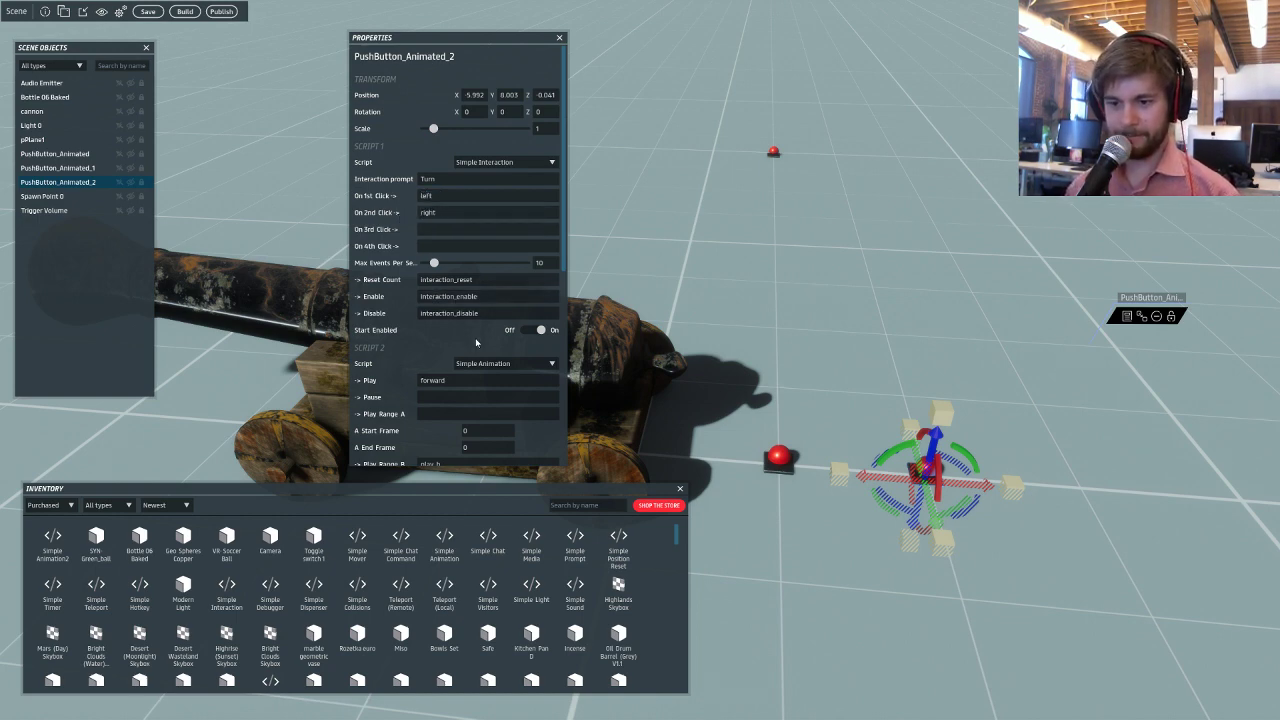
# In the duplicated push button's Simple Sound script, set Play Sound to "left" and clear the Stop Sound event.
pyautogui.scroll(-5, 436, 294)
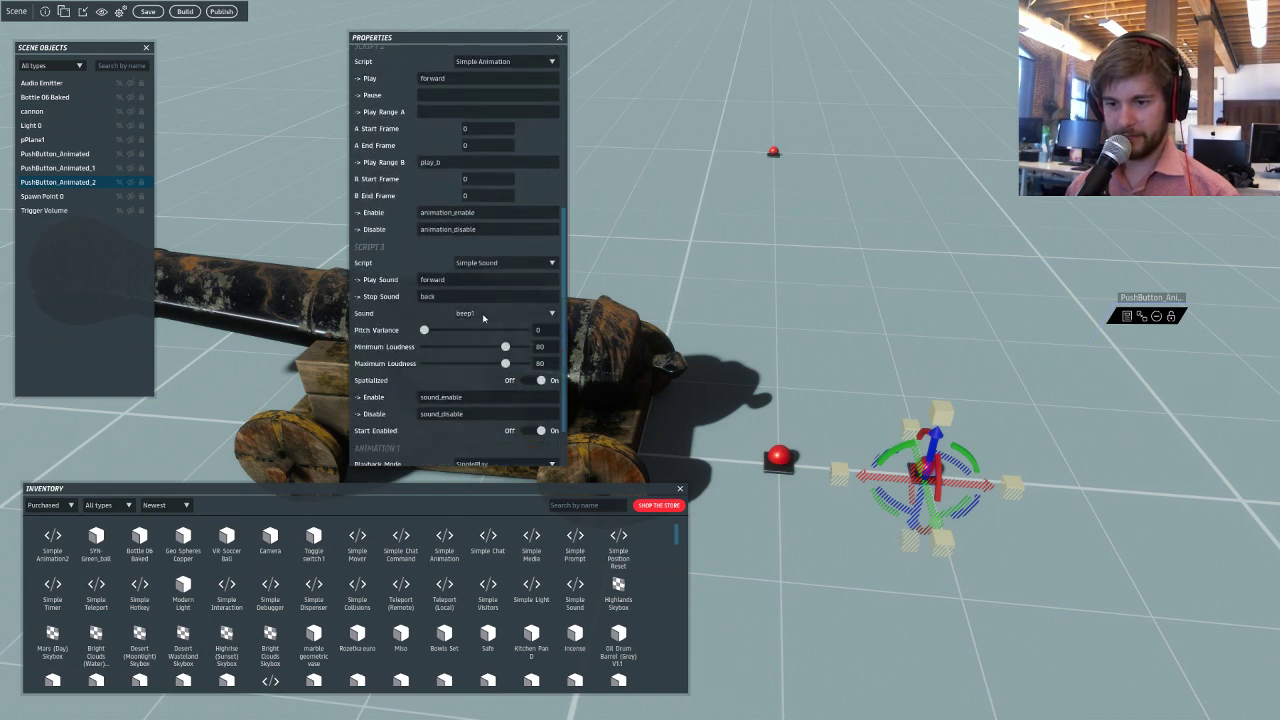
pyautogui.moveTo(450, 282); pyautogui.dragTo(356, 272)
pyautogui.write('left')
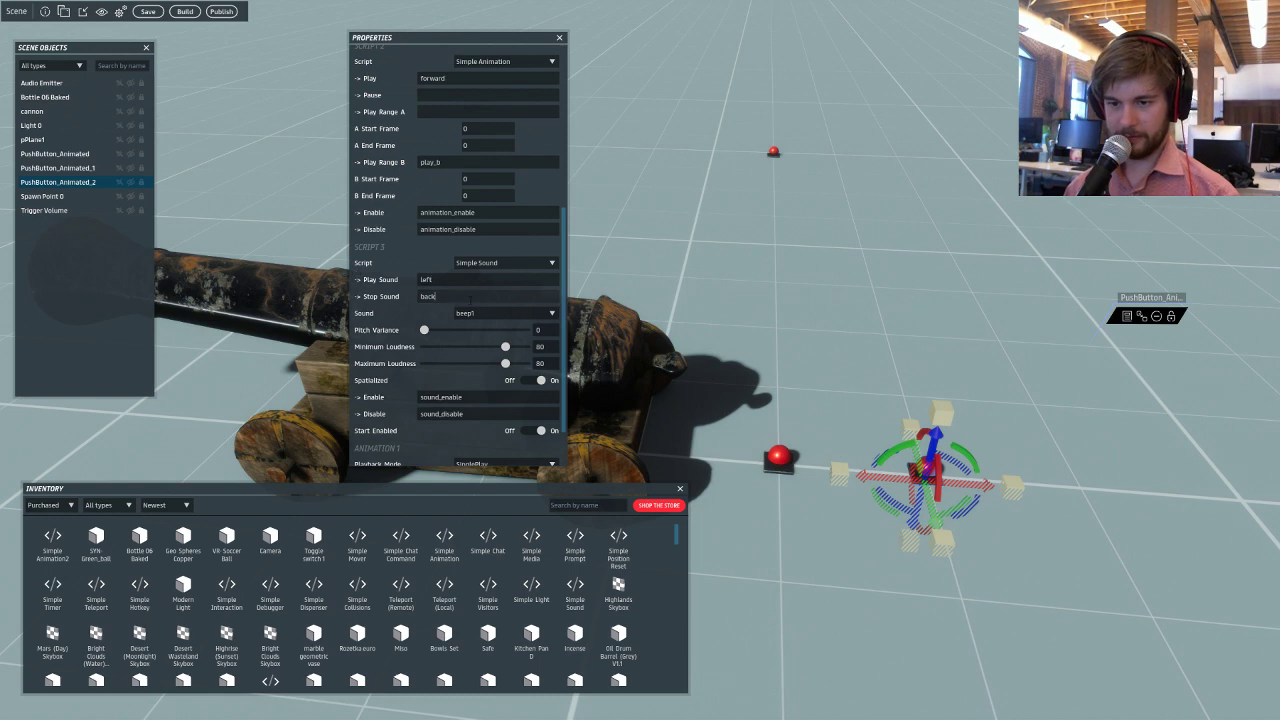
pyautogui.click(436, 296)
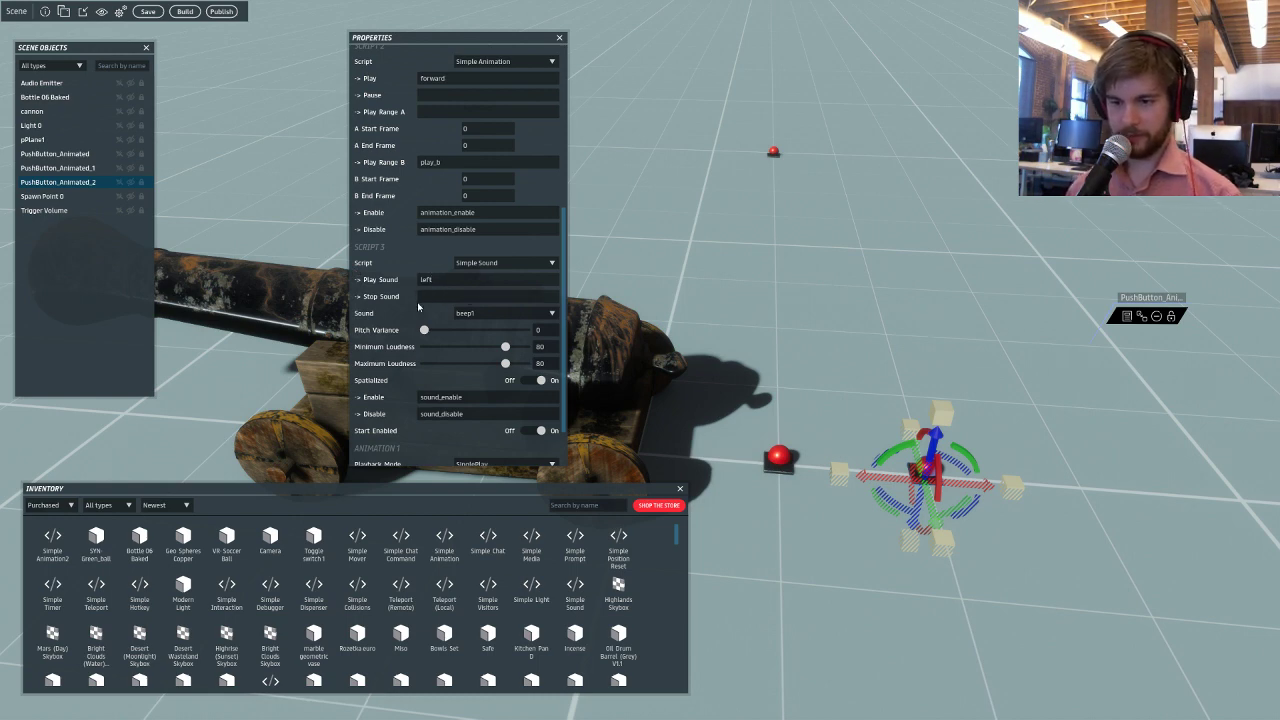
# Select the forward/back push button nearer the cannon, clear its Stop Sound event and set Play Sound to "forward, back".
pyautogui.moveTo(797, 338); pyautogui.dragTo(686, 360, button='right')
pyautogui.scroll(2, 660, 350)
pyautogui.click(627, 332)
pyautogui.click(440, 296)
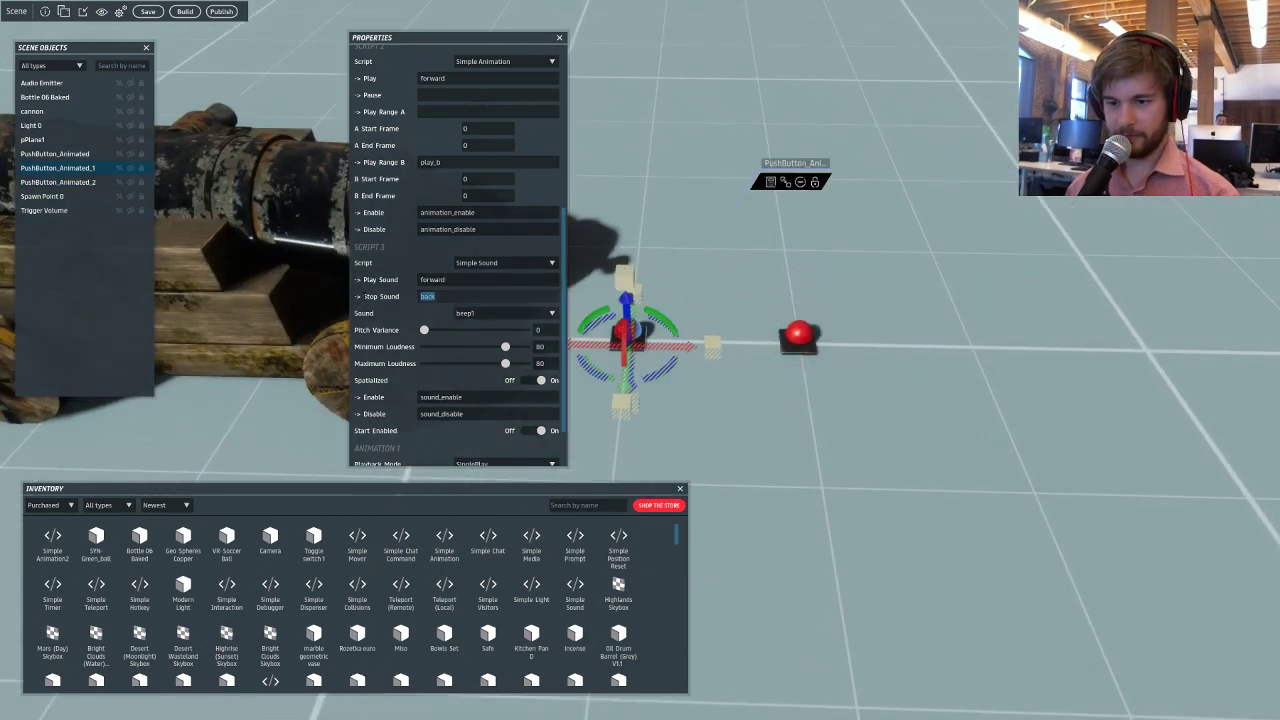
pyautogui.press('BackSpace')
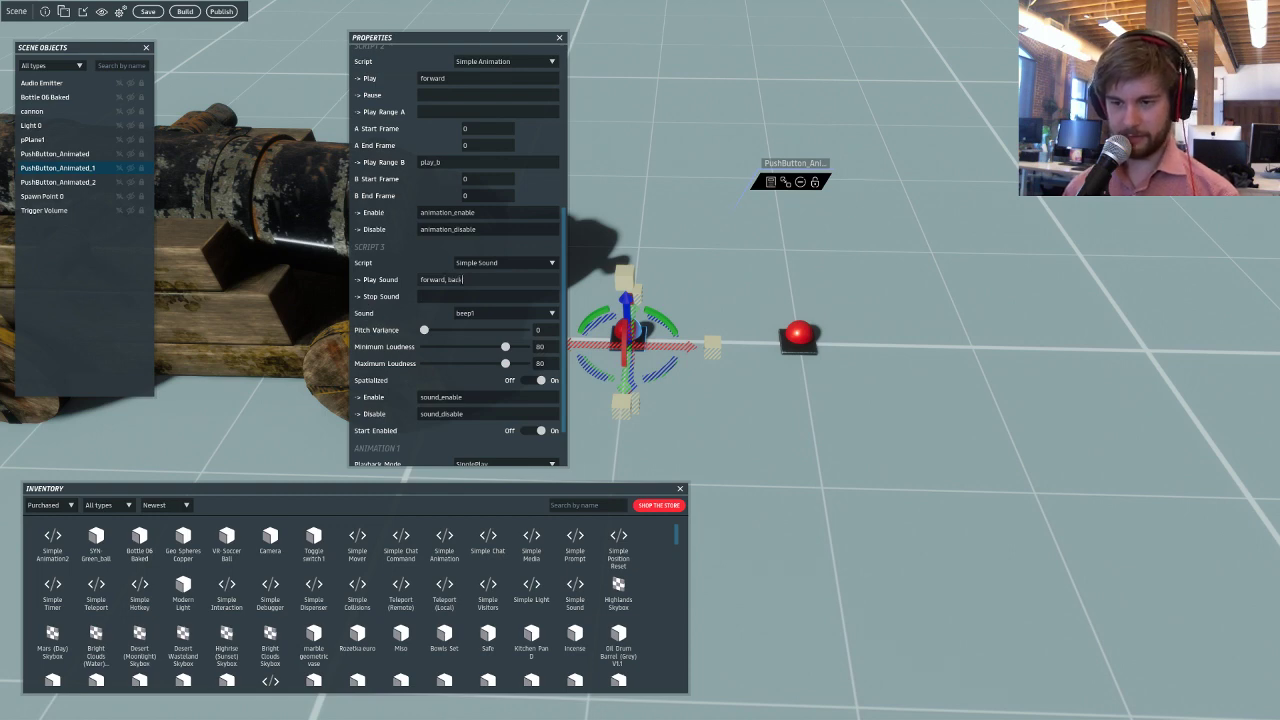
pyautogui.scroll(5, 483, 283)
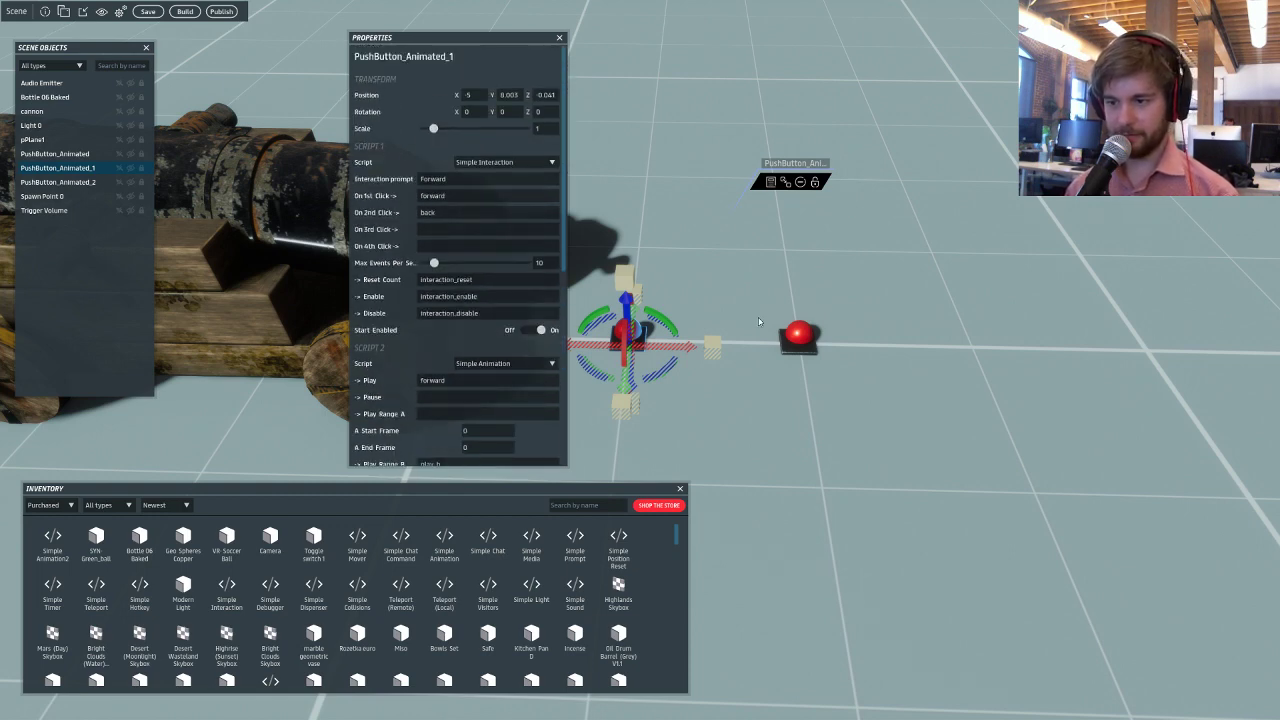
# Reselect the turn push button and extend its Play Sound events to "left, right".
pyautogui.click(797, 336)
pyautogui.scroll(-6, 440, 320)
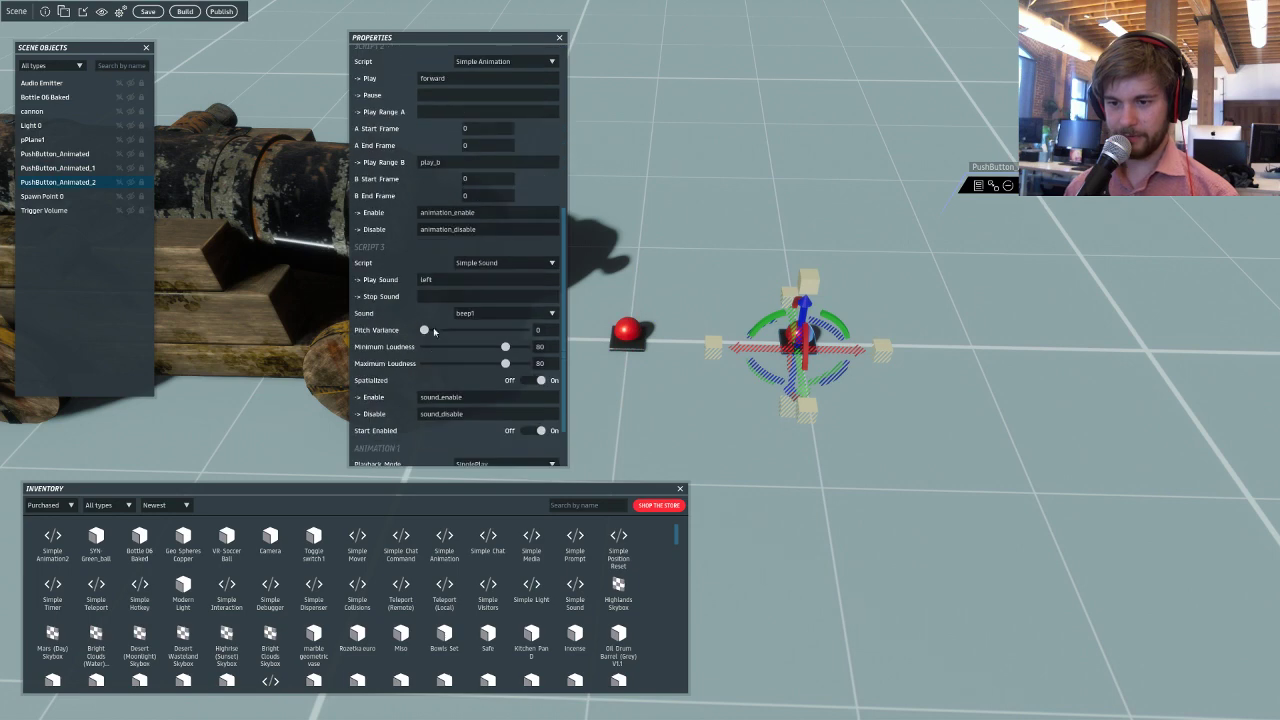
pyautogui.click(432, 280)
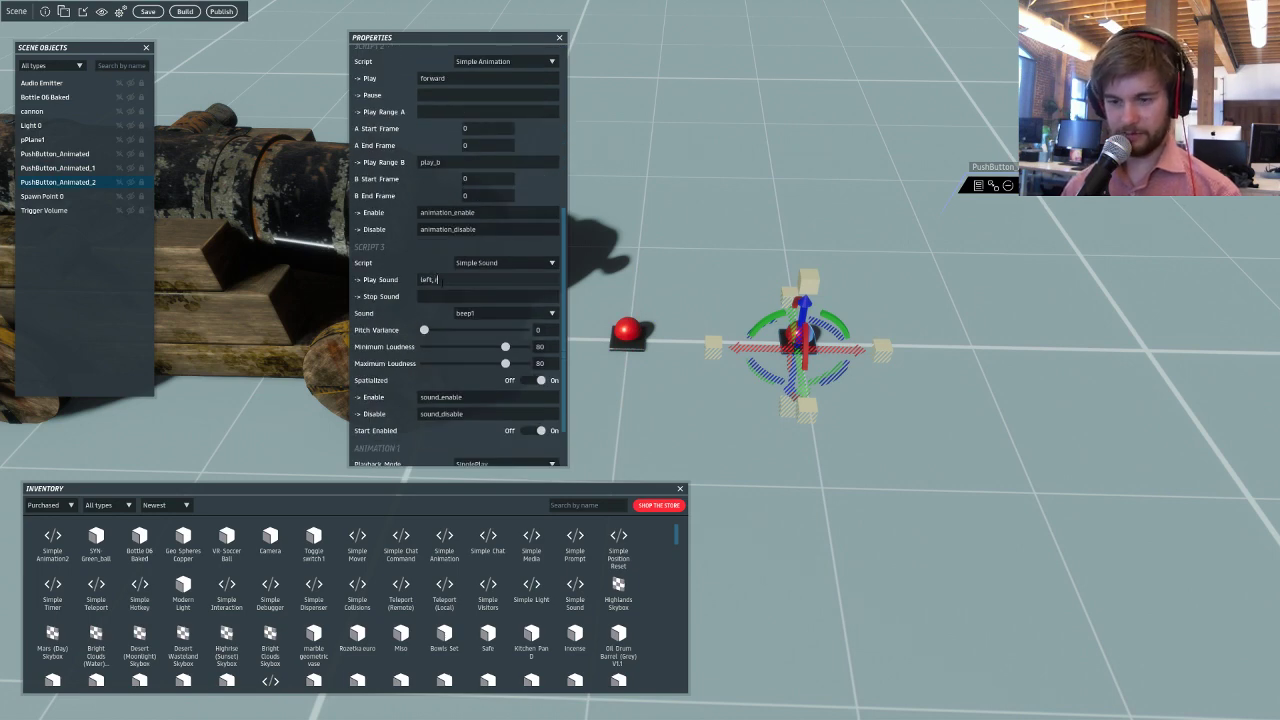
# Select the cannon, add a fifth script to it and assign Simple Mover to that script.
pyautogui.moveTo(668, 304); pyautogui.dragTo(734, 318, button='right')
pyautogui.scroll(-3, 535, 340)
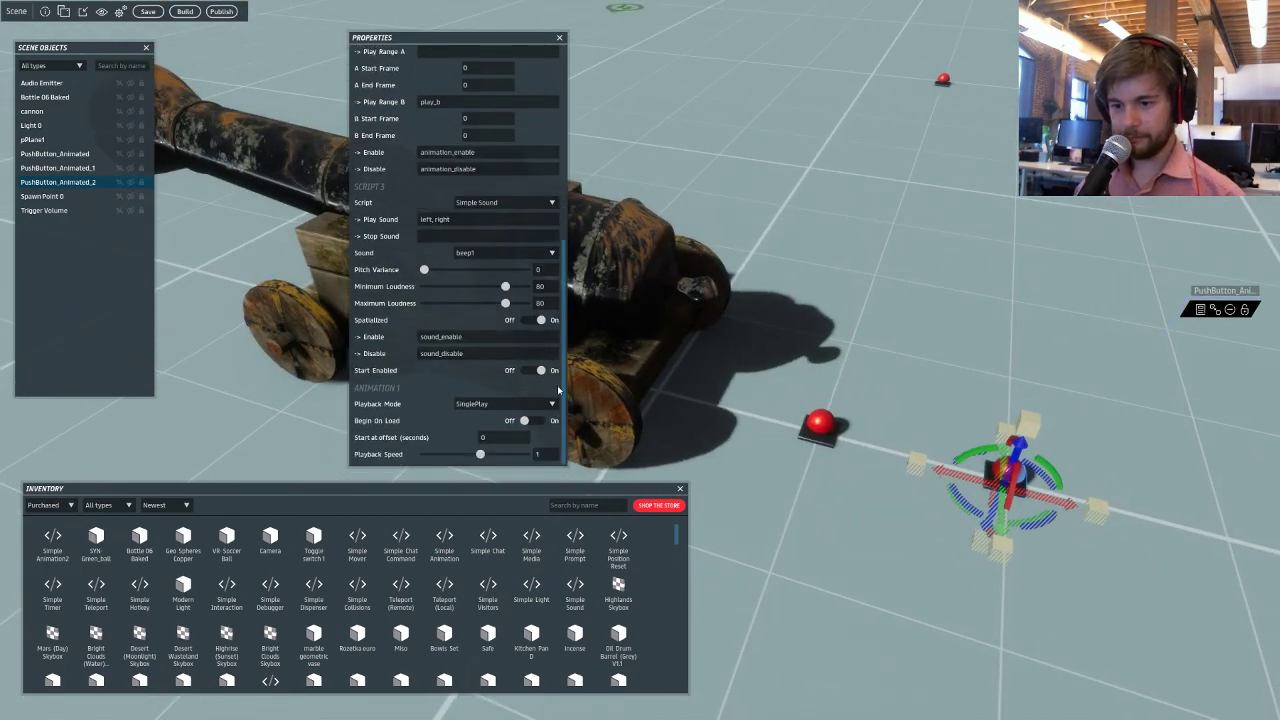
pyautogui.click(648, 288)
pyautogui.press('f')
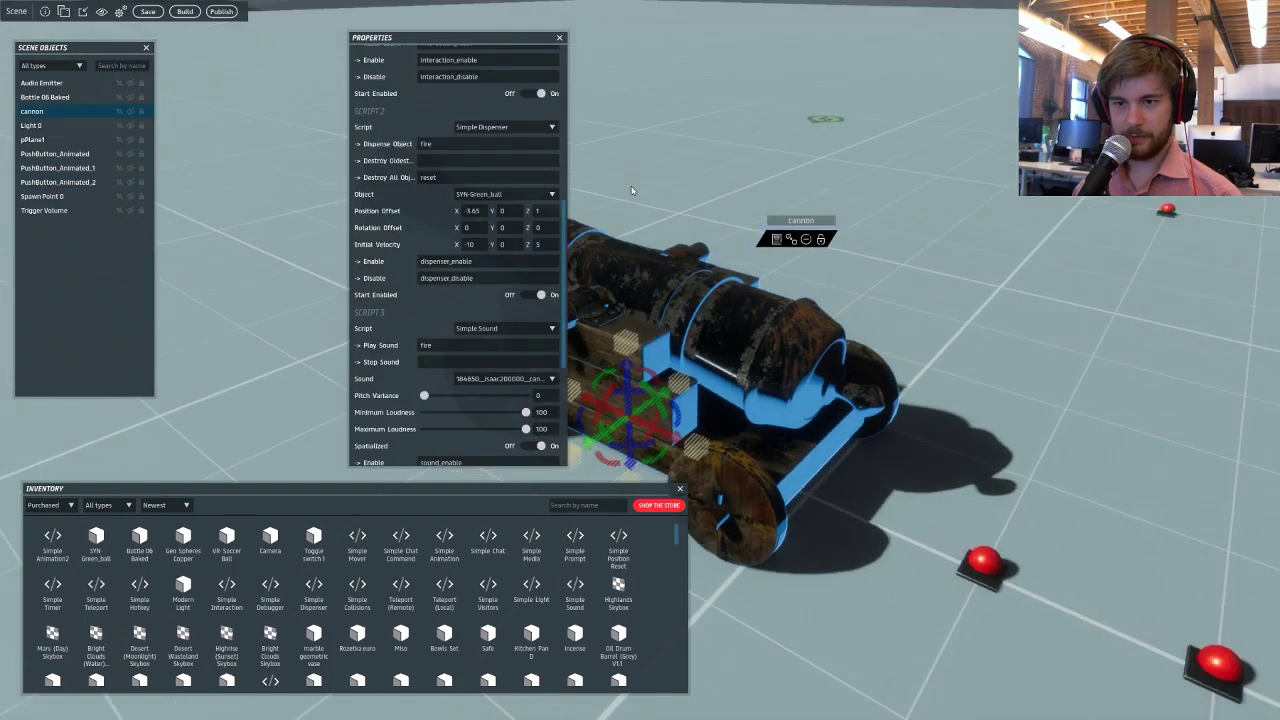
pyautogui.rightClick(47, 113)
pyautogui.moveTo(80, 222)
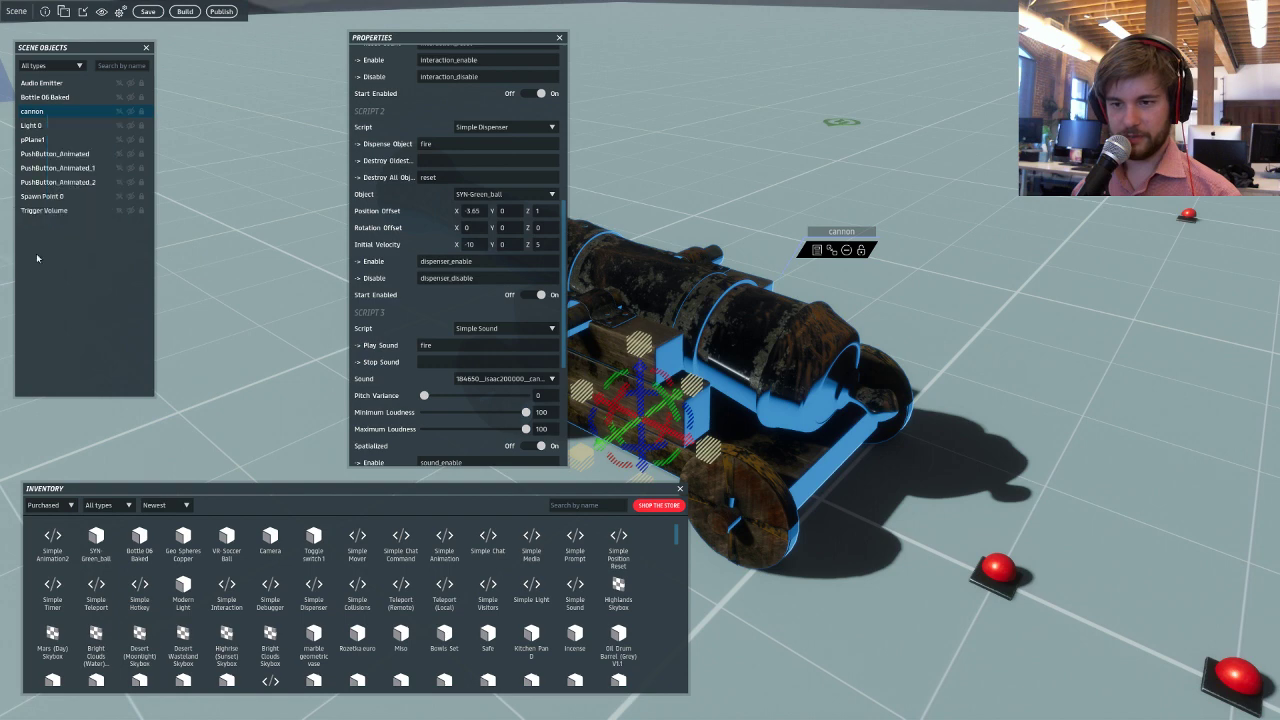
pyautogui.scroll(-2, 376, 220)
pyautogui.scroll(-3, 376, 222)
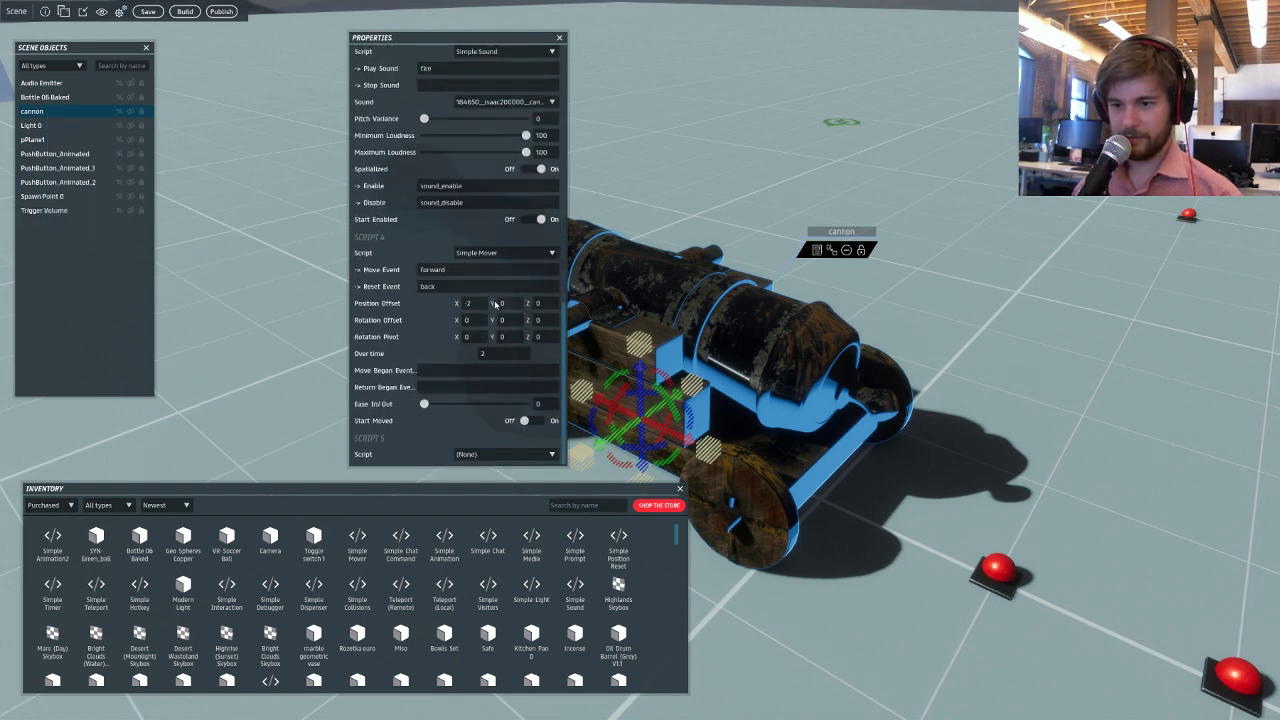
pyautogui.click(486, 454)
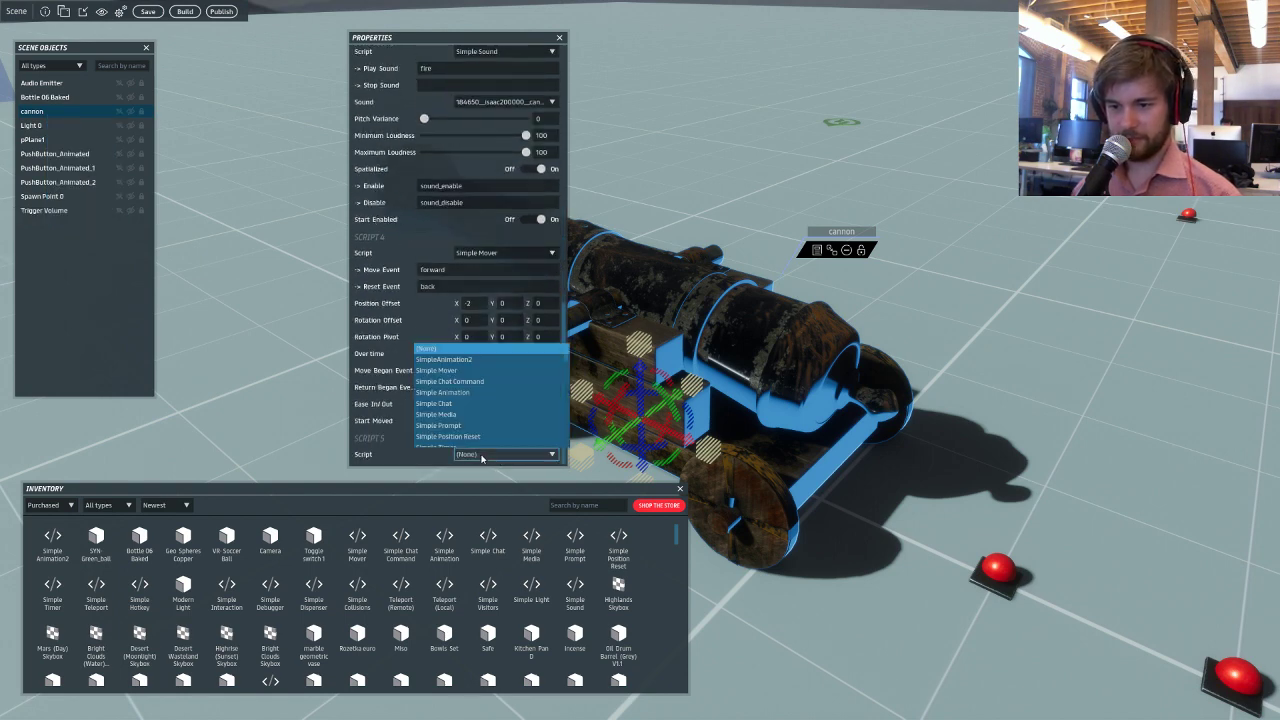
pyautogui.click(486, 370)
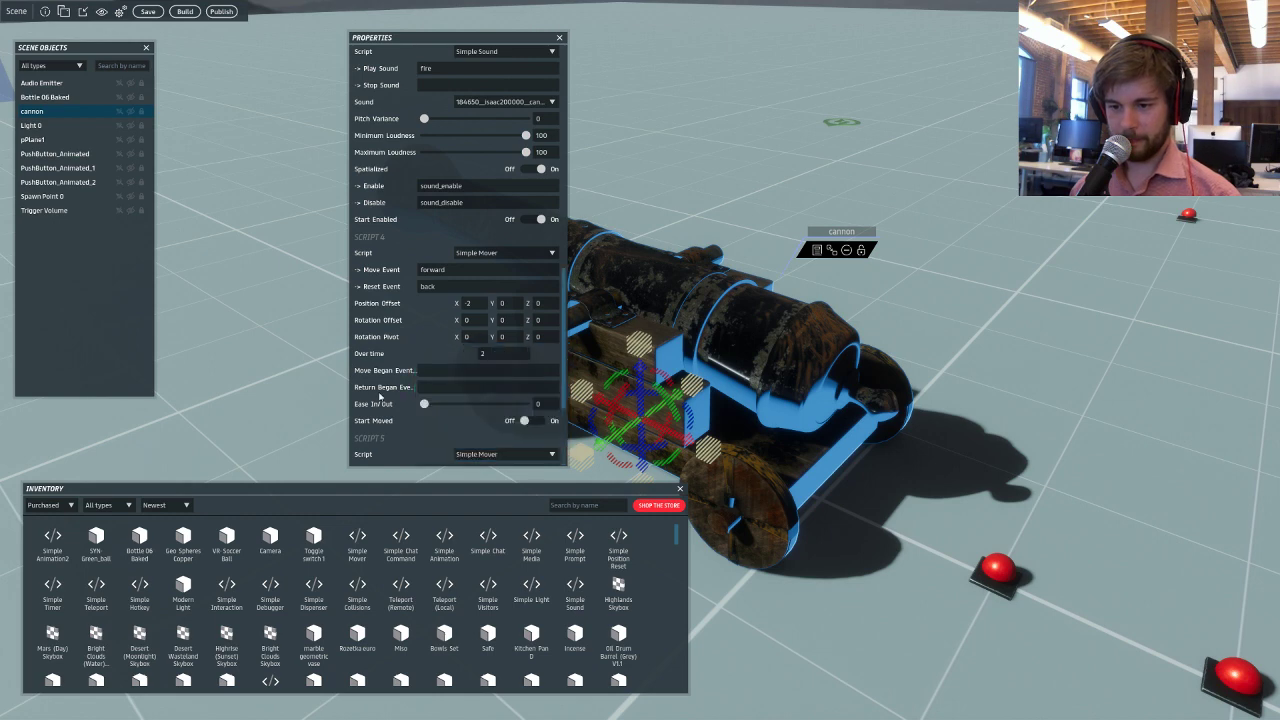
# In the cannon's fifth script, set Move Event to "left", Reset Event to "reset" and the Z Rotation Offset to 50.
pyautogui.scroll(-3, 455, 340)
pyautogui.moveTo(450, 304); pyautogui.dragTo(373, 303)
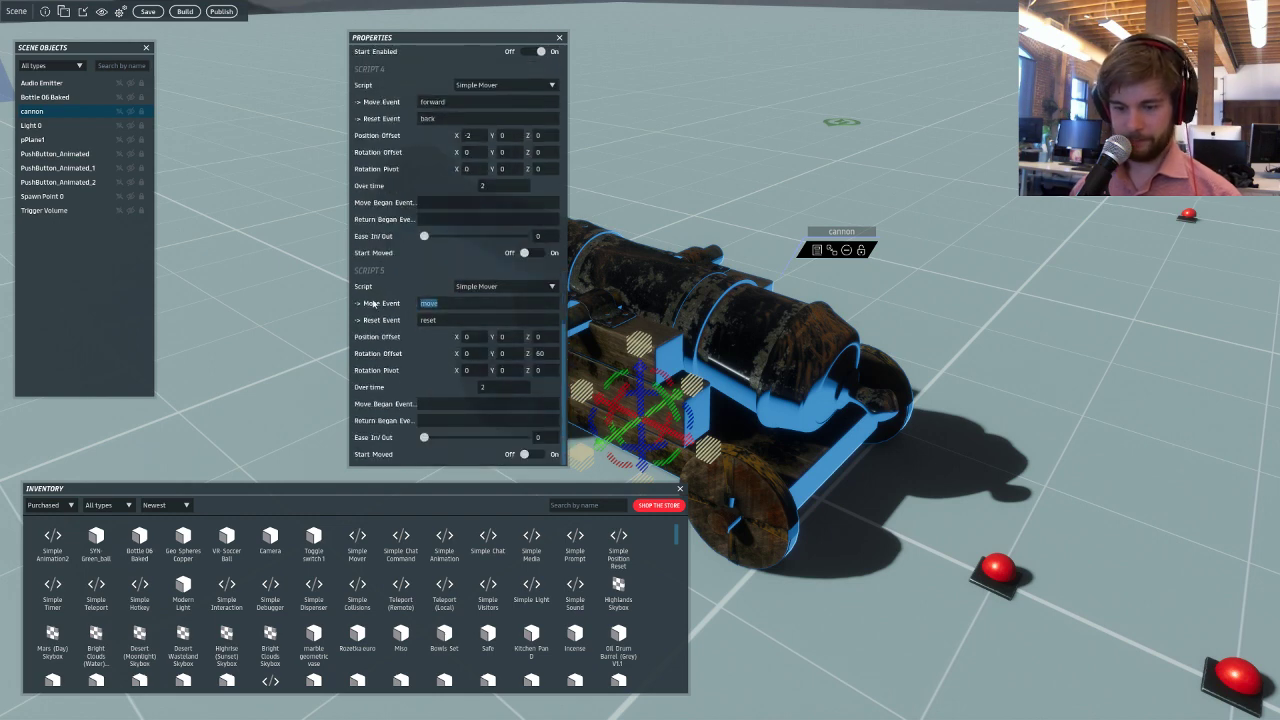
pyautogui.write('left')
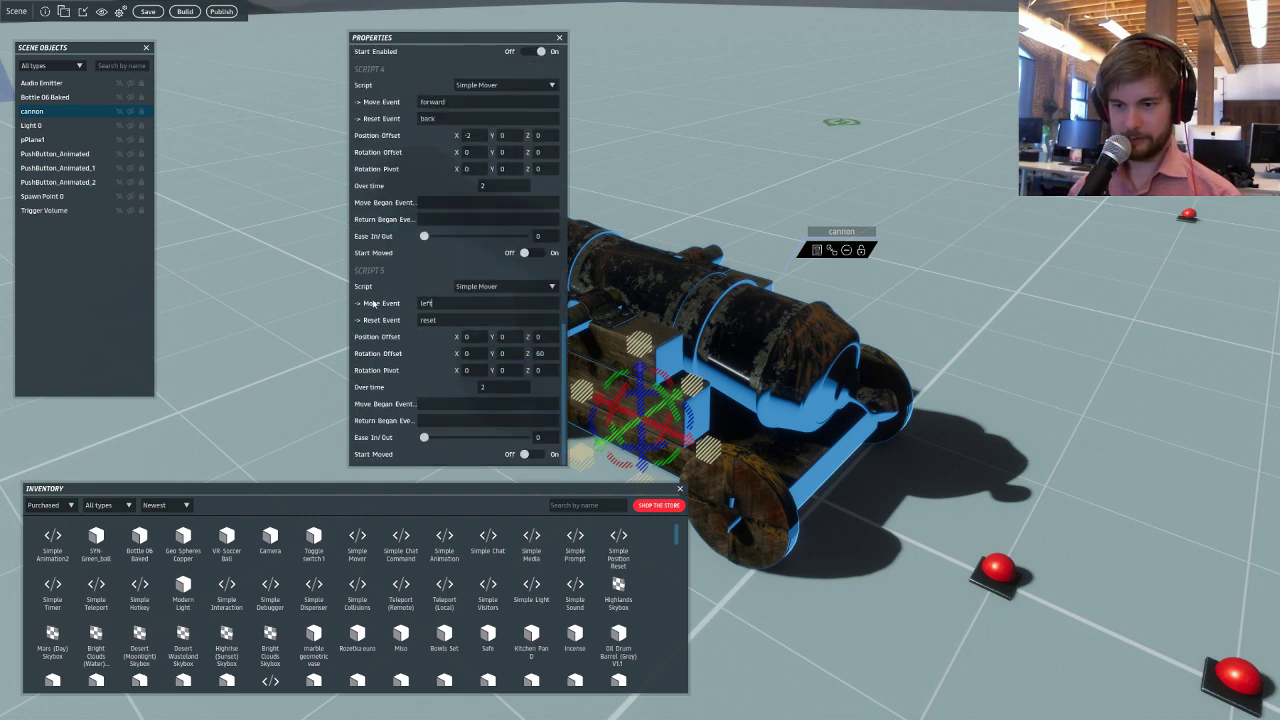
pyautogui.click(445, 320)
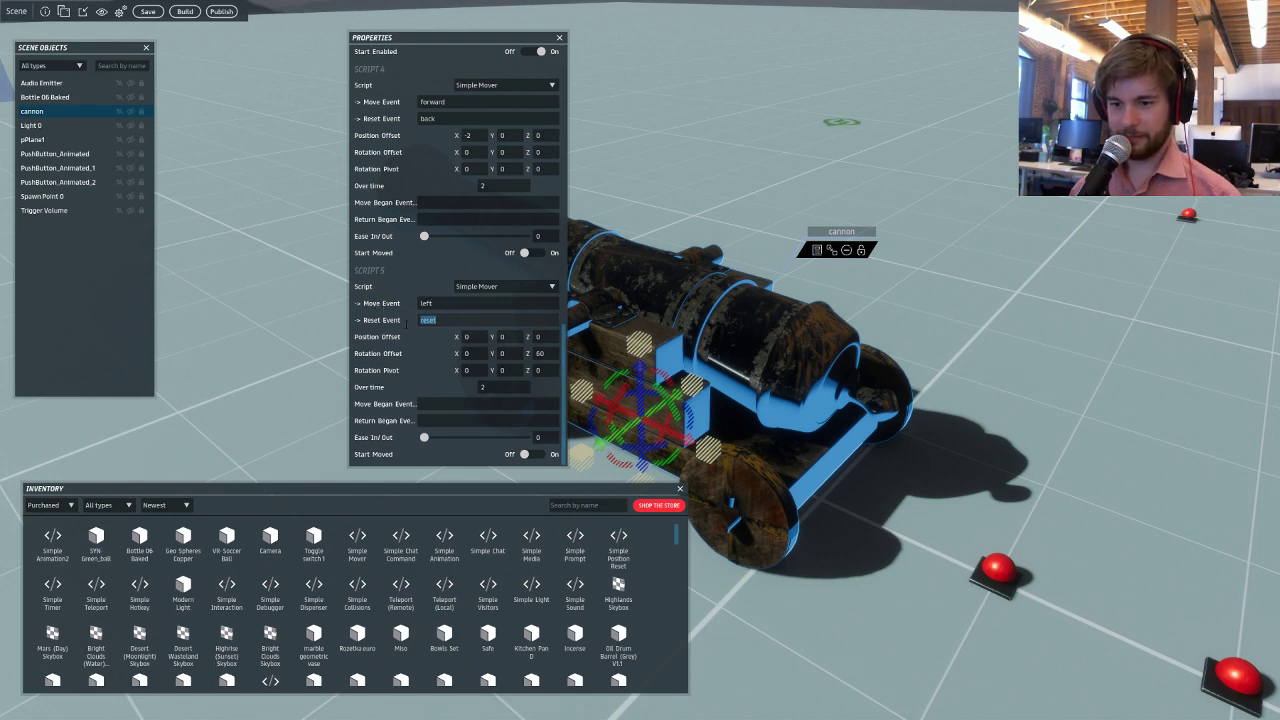
pyautogui.press('BackSpace')
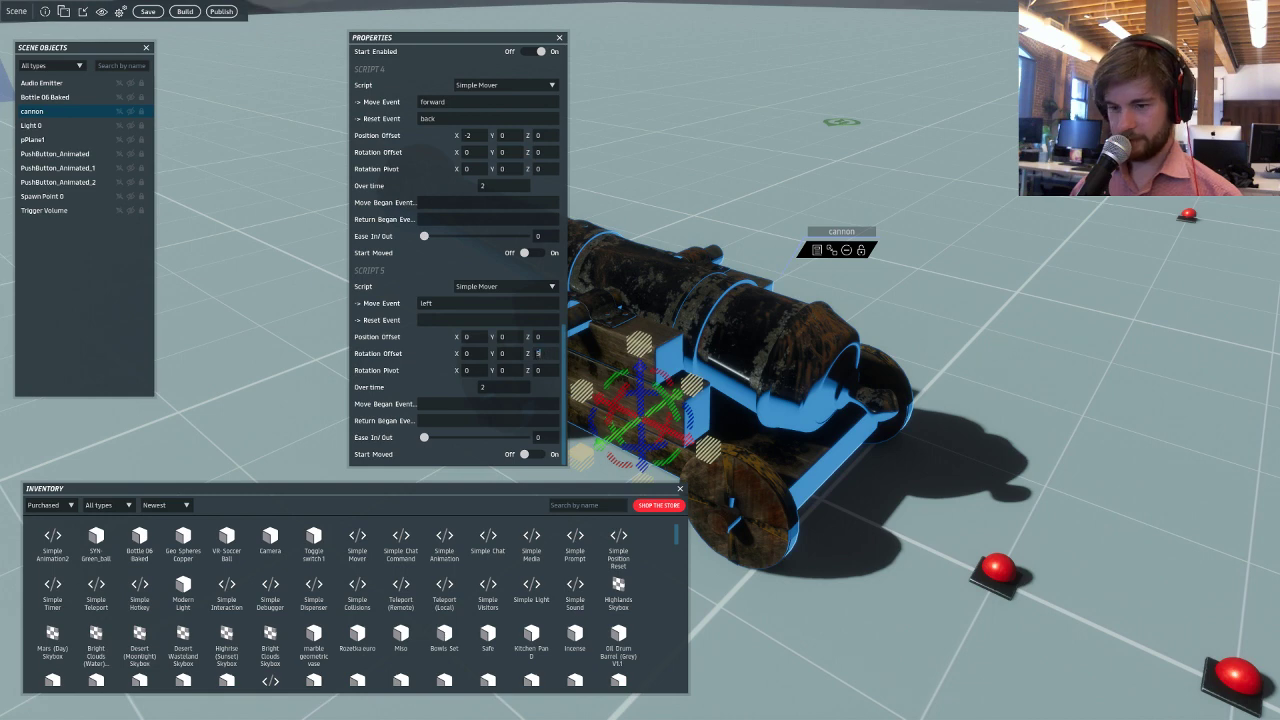
pyautogui.moveTo(670, 318); pyautogui.dragTo(655, 315, button='right')
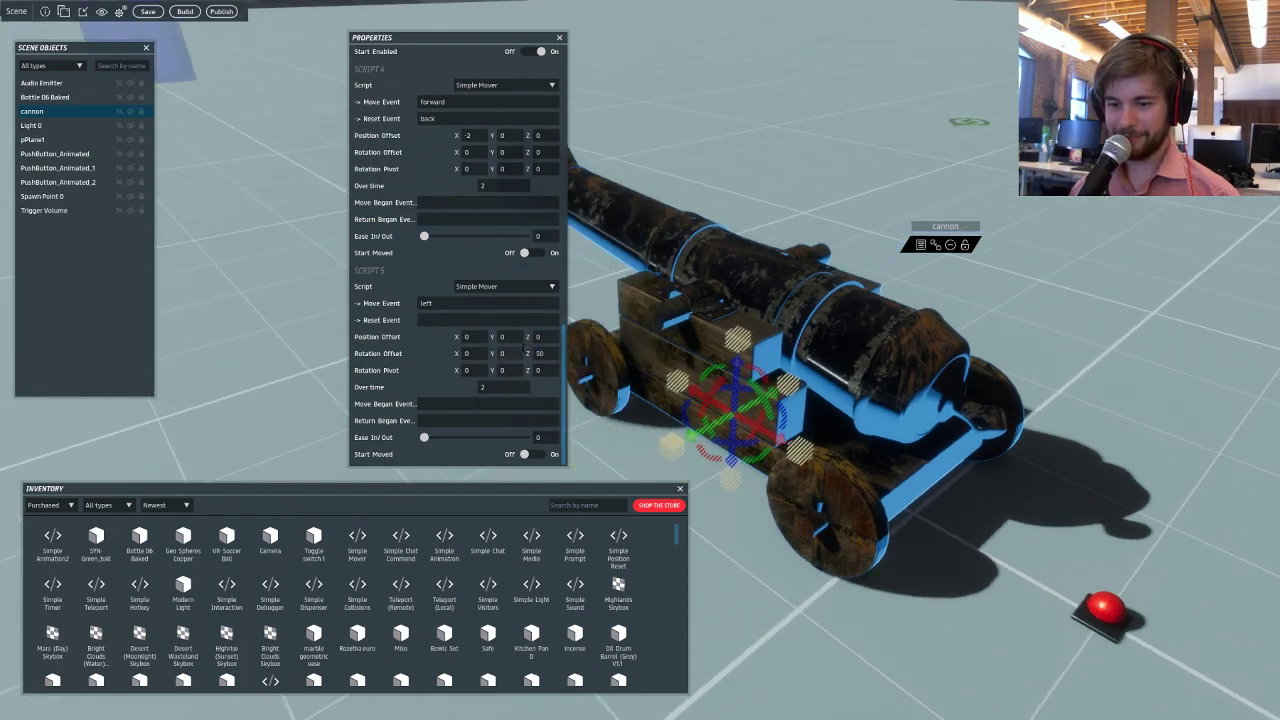
pyautogui.click(538, 353)
pyautogui.write('5')
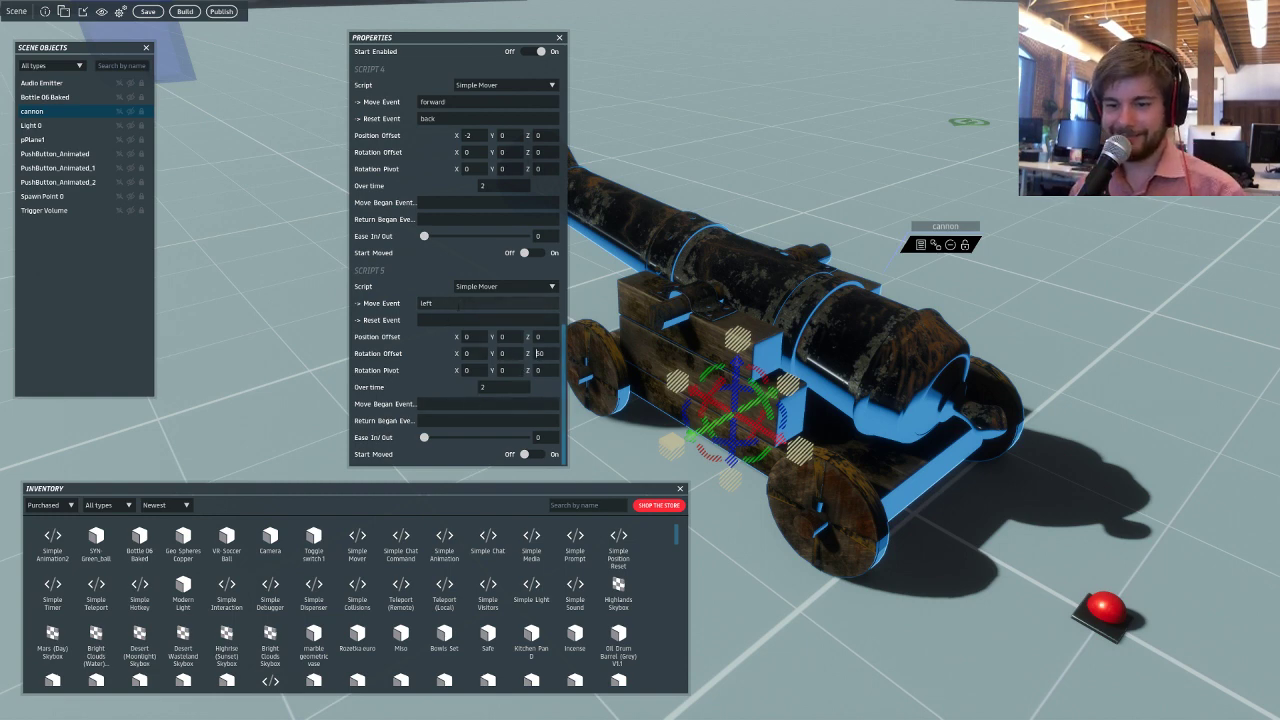
pyautogui.click(436, 320)
pyautogui.write('leset')
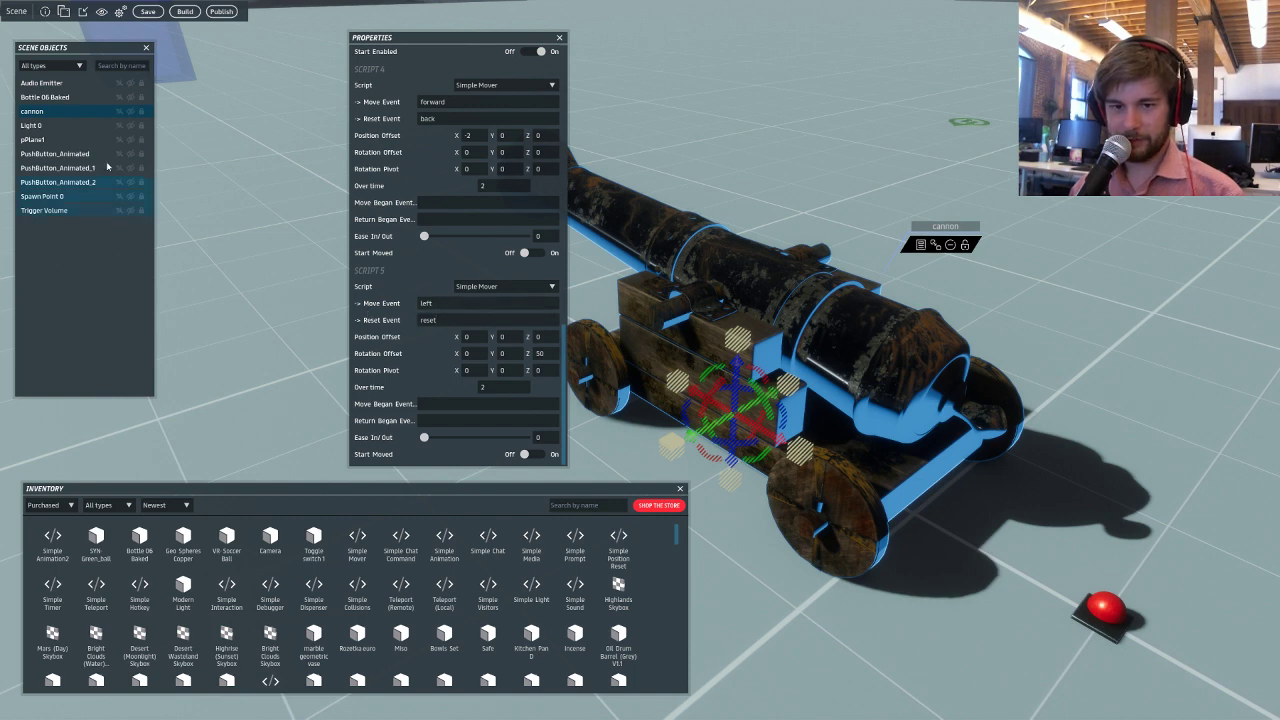
# Add a sixth script to the cannon and assign Simple Mover to it.
pyautogui.rightClick(64, 111)
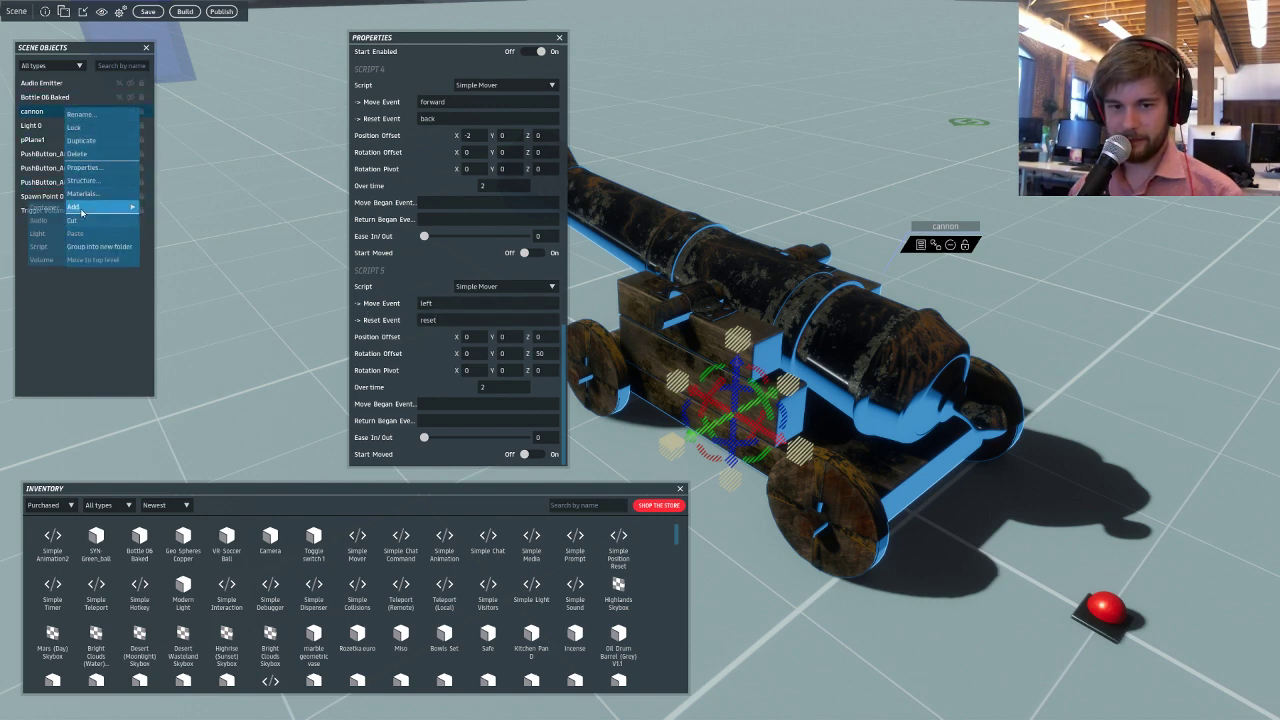
pyautogui.click(40, 246)
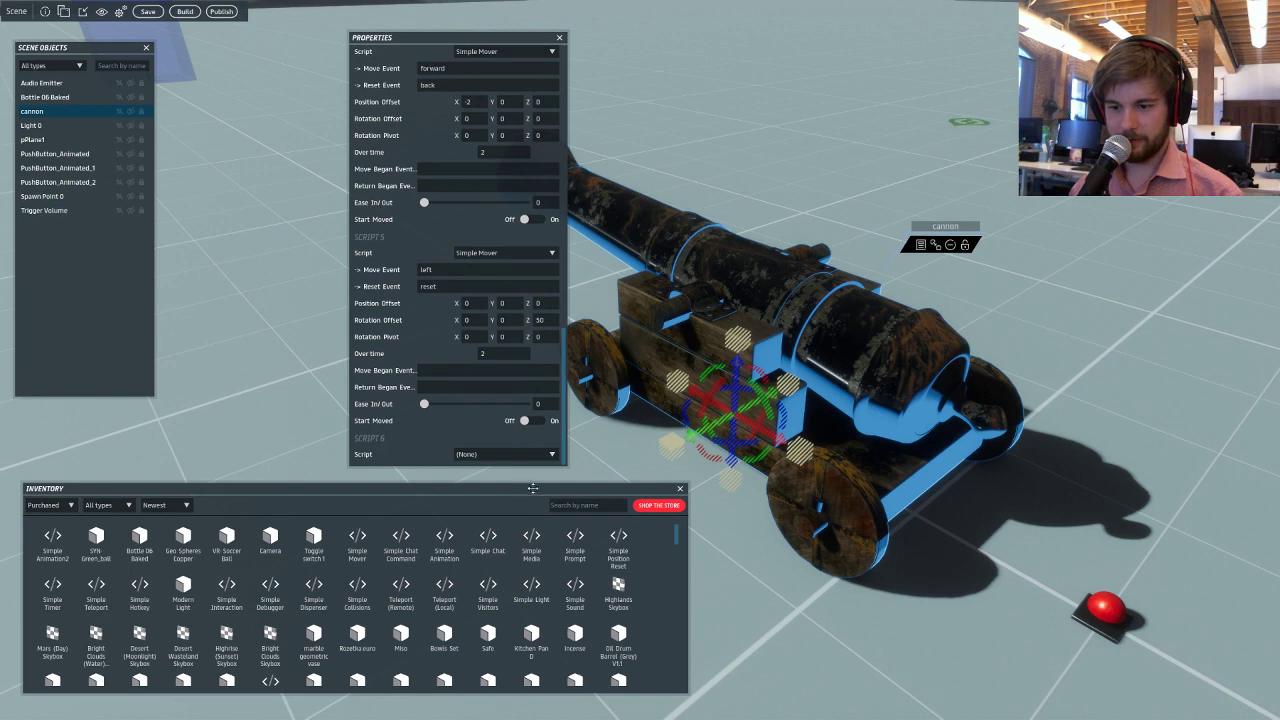
pyautogui.click(503, 454)
pyautogui.scroll(-3, 488, 399)
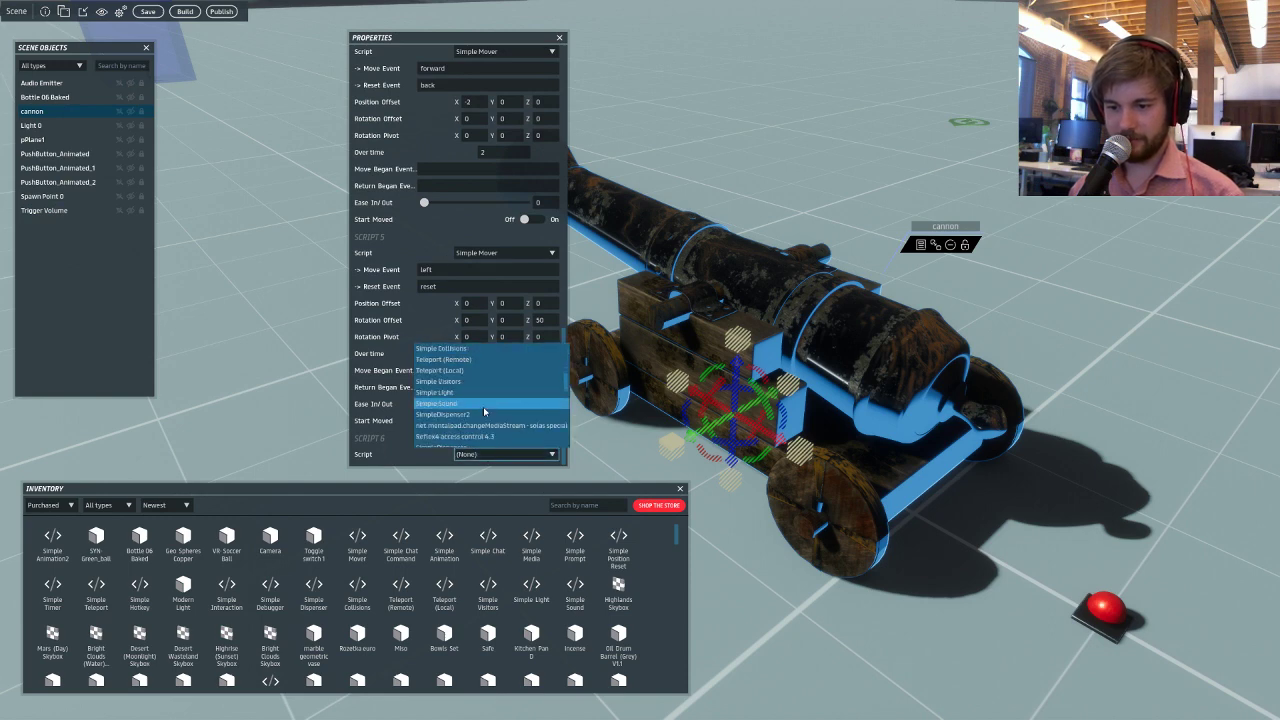
pyautogui.scroll(5, 483, 407)
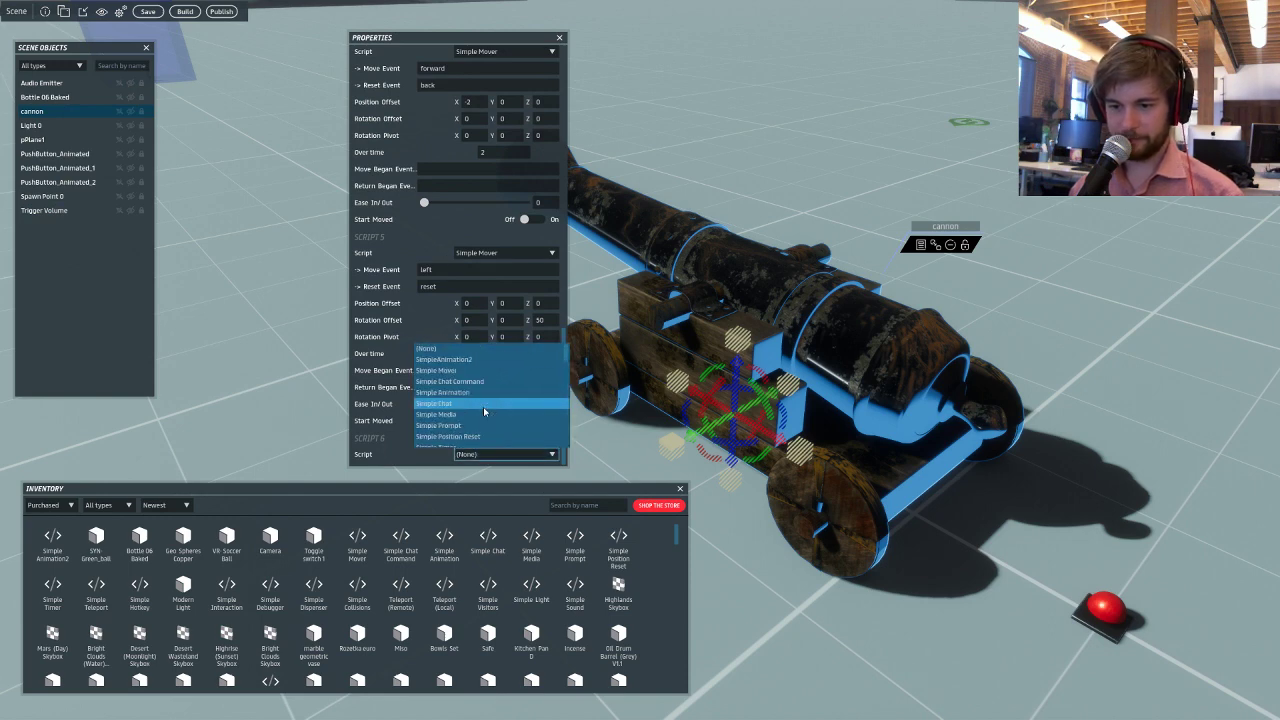
pyautogui.scroll(-3, 483, 407)
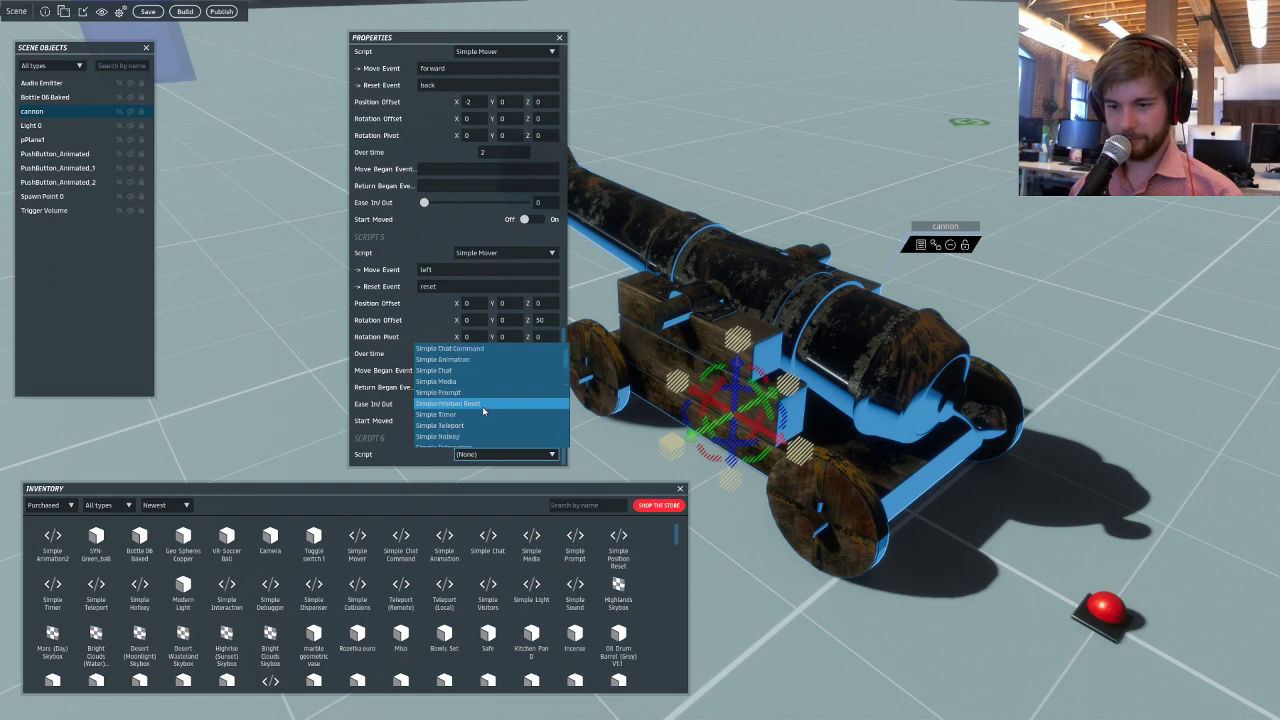
pyautogui.scroll(1, 482, 407)
pyautogui.click(477, 372)
# In the cannon's sixth script, set Move Event to "right" and the Z Rotation Offset to -50.
pyautogui.scroll(-1, 479, 404)
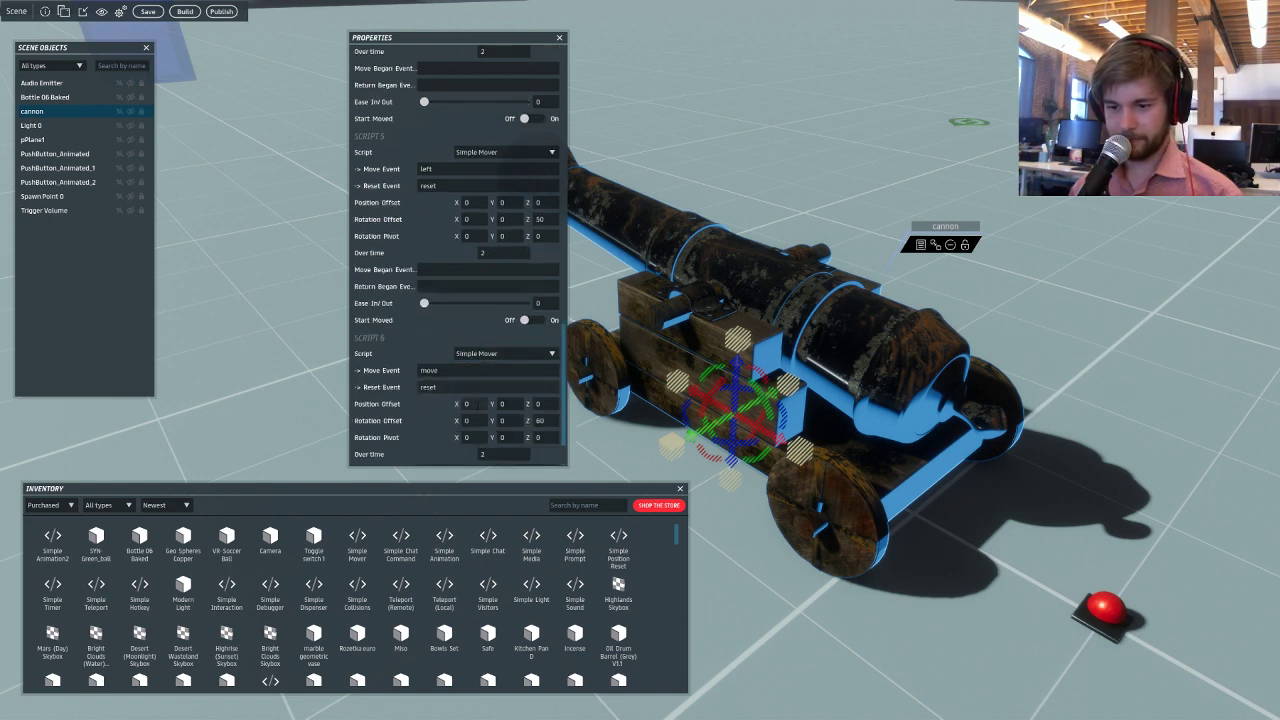
pyautogui.click(440, 371)
pyautogui.press('BackSpace')
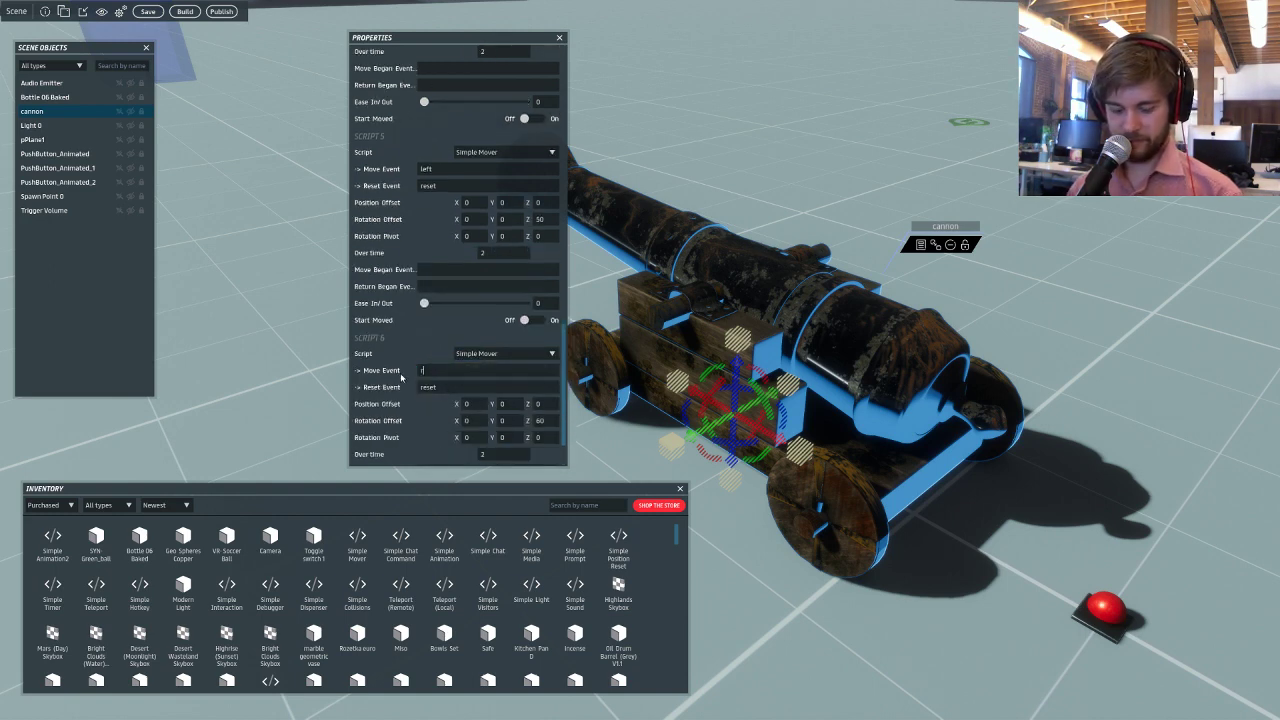
pyautogui.write('right')
pyautogui.press('Return')
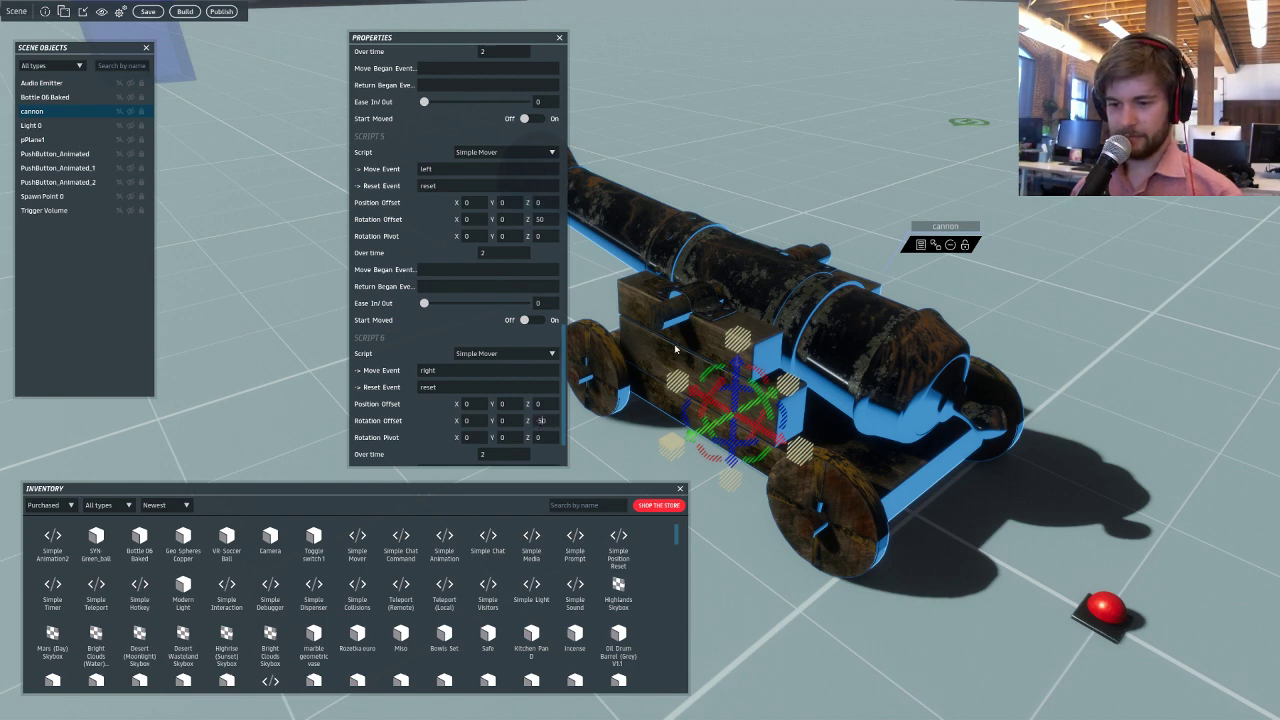
pyautogui.scroll(-2, 400, 341)
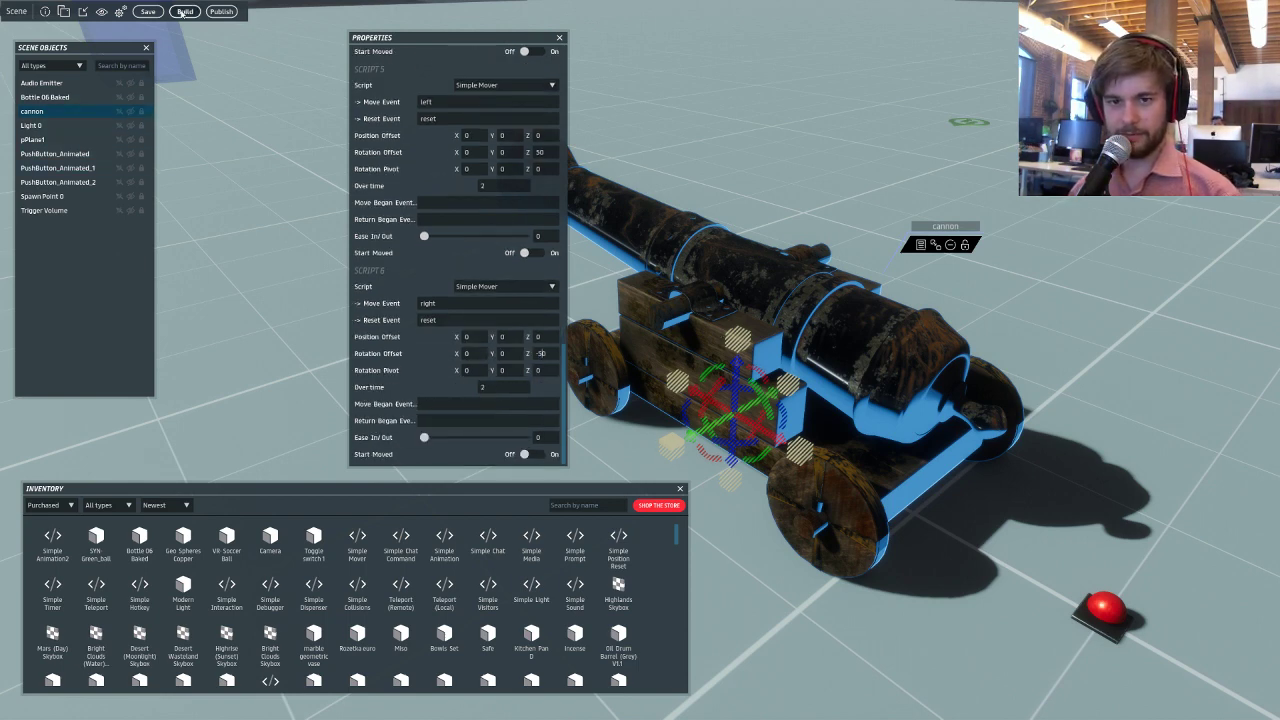
# Build the scene with the cannon's new turning scripts and continue editing it.
pyautogui.click(185, 11)
pyautogui.click(689, 377)
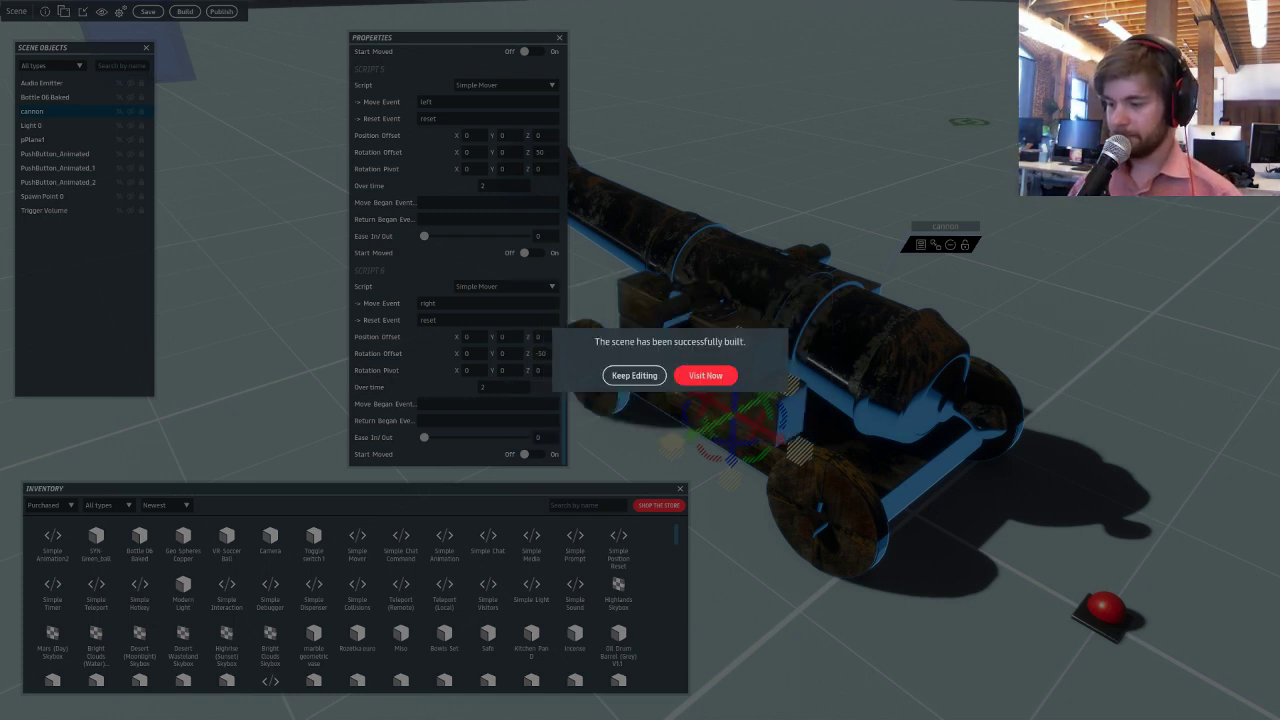
pyautogui.click(634, 375)
# In the bottle's SimpleAnimation2 script, set both the A Start Frame and the A End Frame to 1.
pyautogui.press('w')
pyautogui.moveTo(607, 342); pyautogui.dragTo(775, 338, button='right')
pyautogui.click(785, 396)
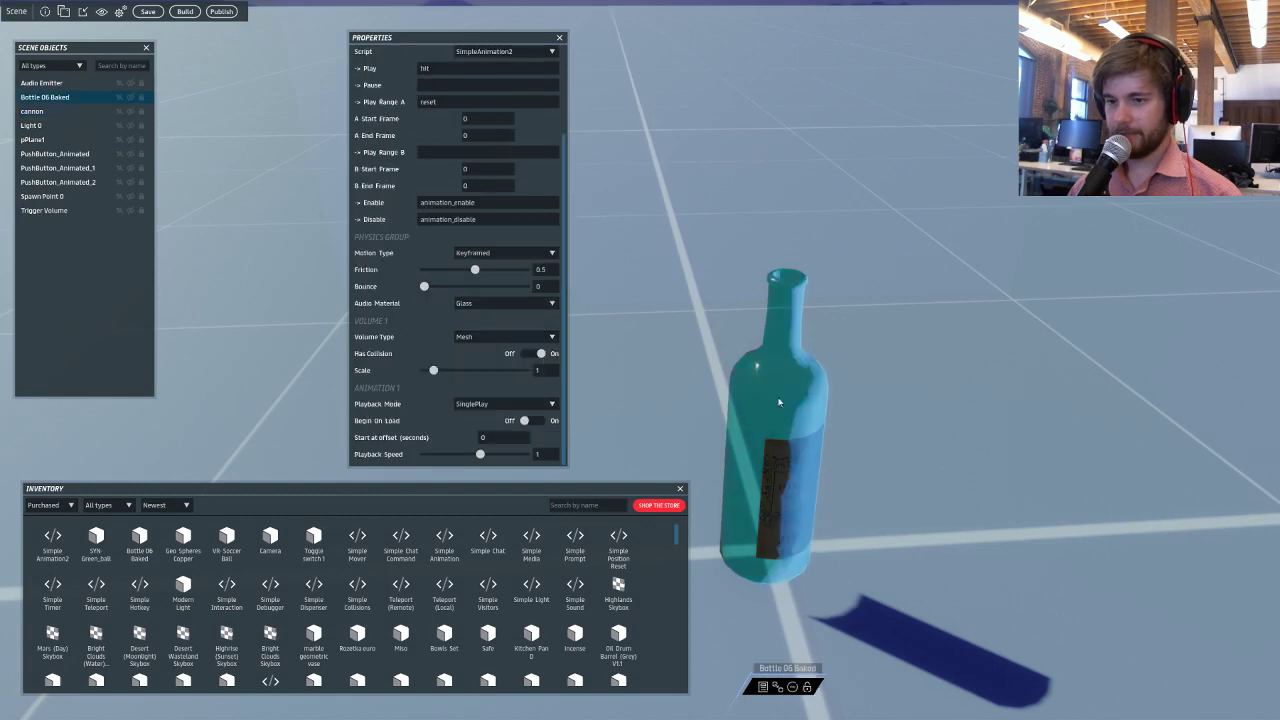
pyautogui.scroll(5, 493, 245)
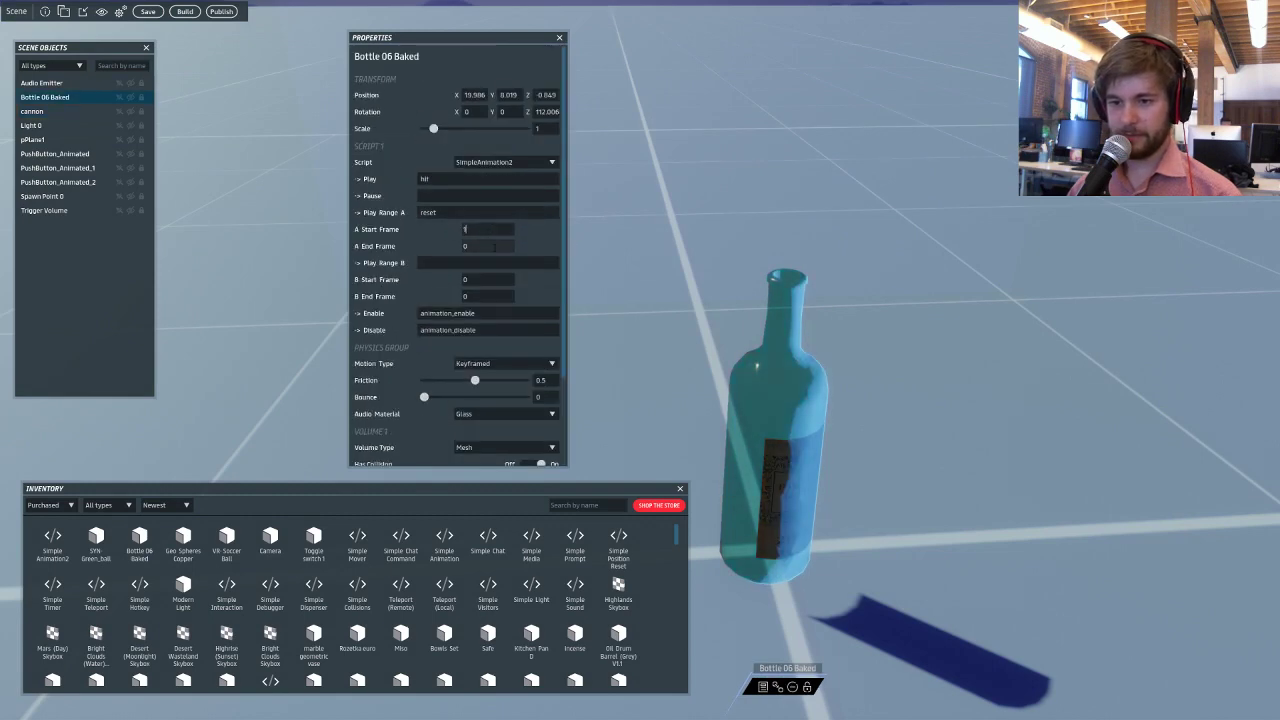
pyautogui.write('1')
pyautogui.scroll(-10, 686, 206)
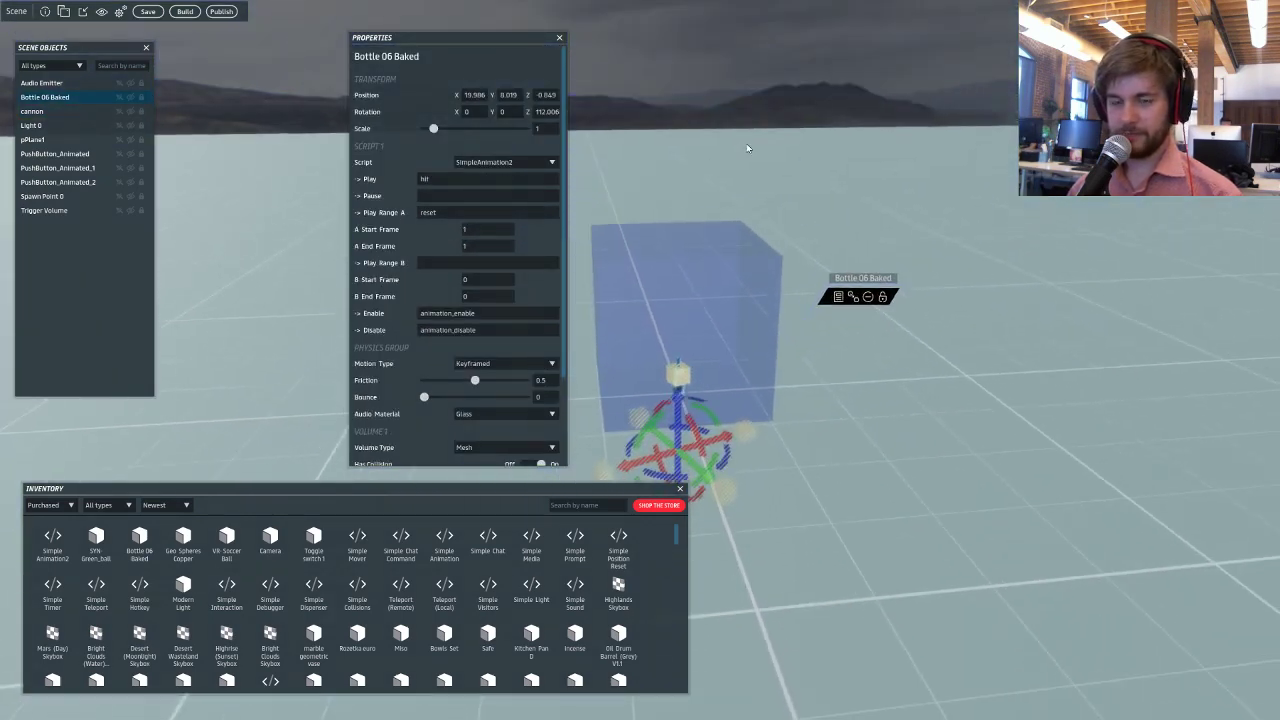
# Build the scene with the updated bottle and visit the resulting experience.
pyautogui.moveTo(746, 145); pyautogui.dragTo(260, 15, button='right')
pyautogui.click(186, 12)
pyautogui.click(690, 380)
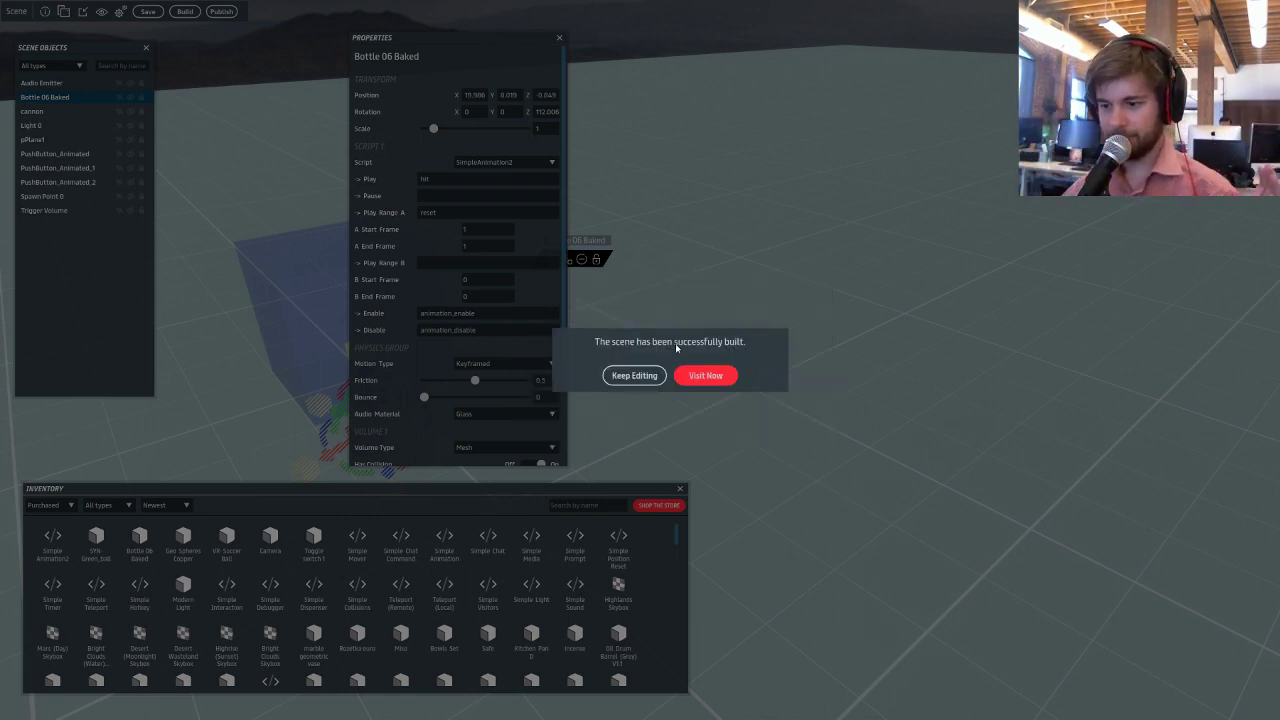
pyautogui.click(714, 373)
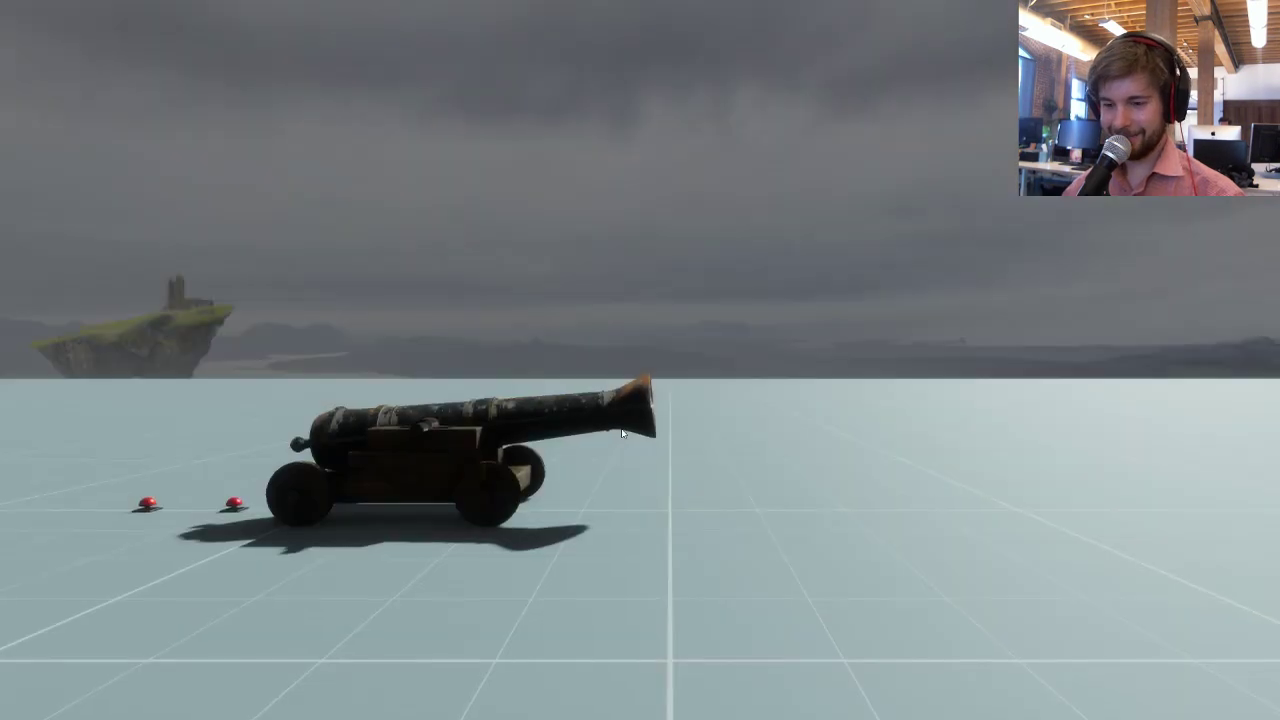
# Walk to the push buttons behind the cannon and test the Turn button.
pyautogui.moveTo(615, 450); pyautogui.dragTo(560, 449, button='right')
pyautogui.press('w')
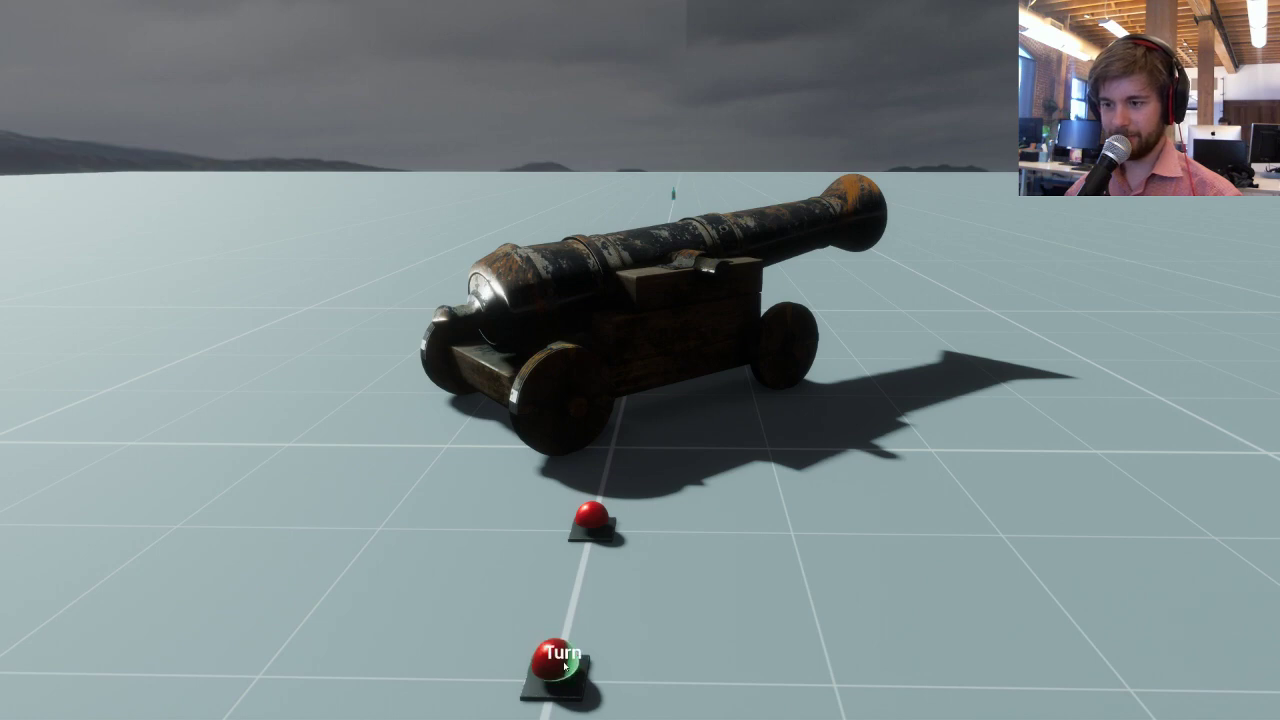
pyautogui.press('w')
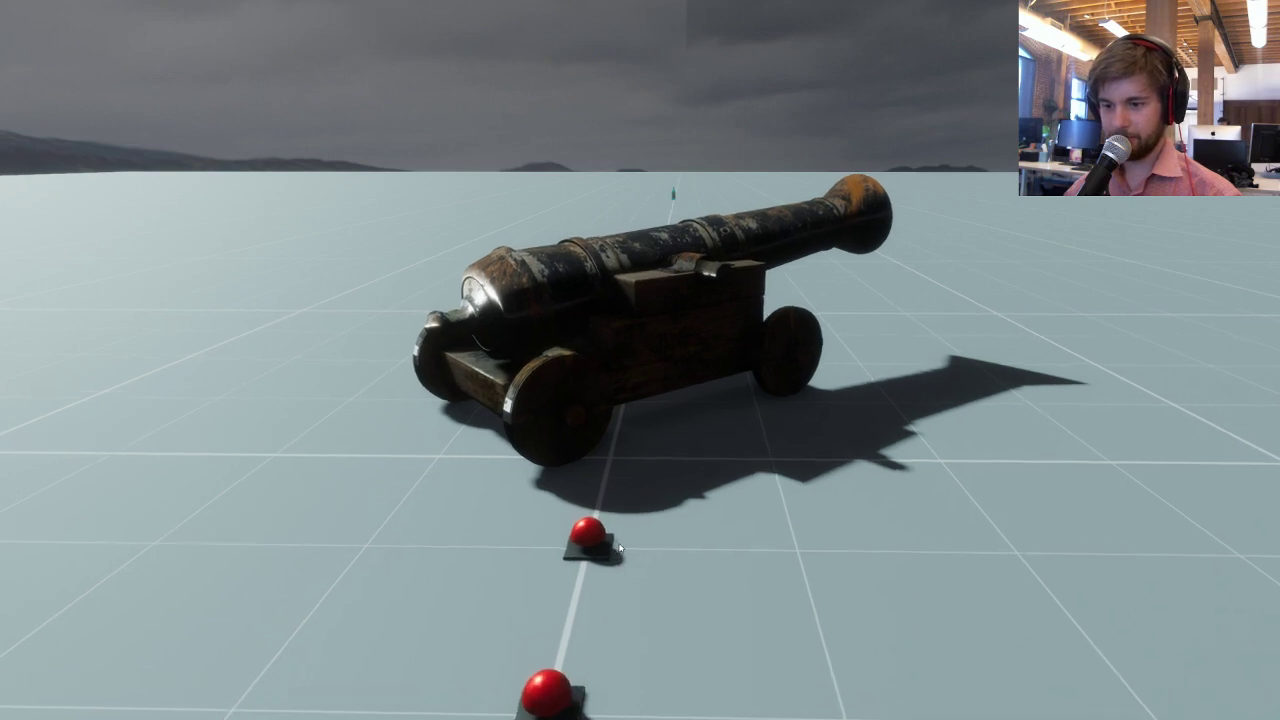
pyautogui.moveTo(564, 666); pyautogui.dragTo(573, 550, button='right')
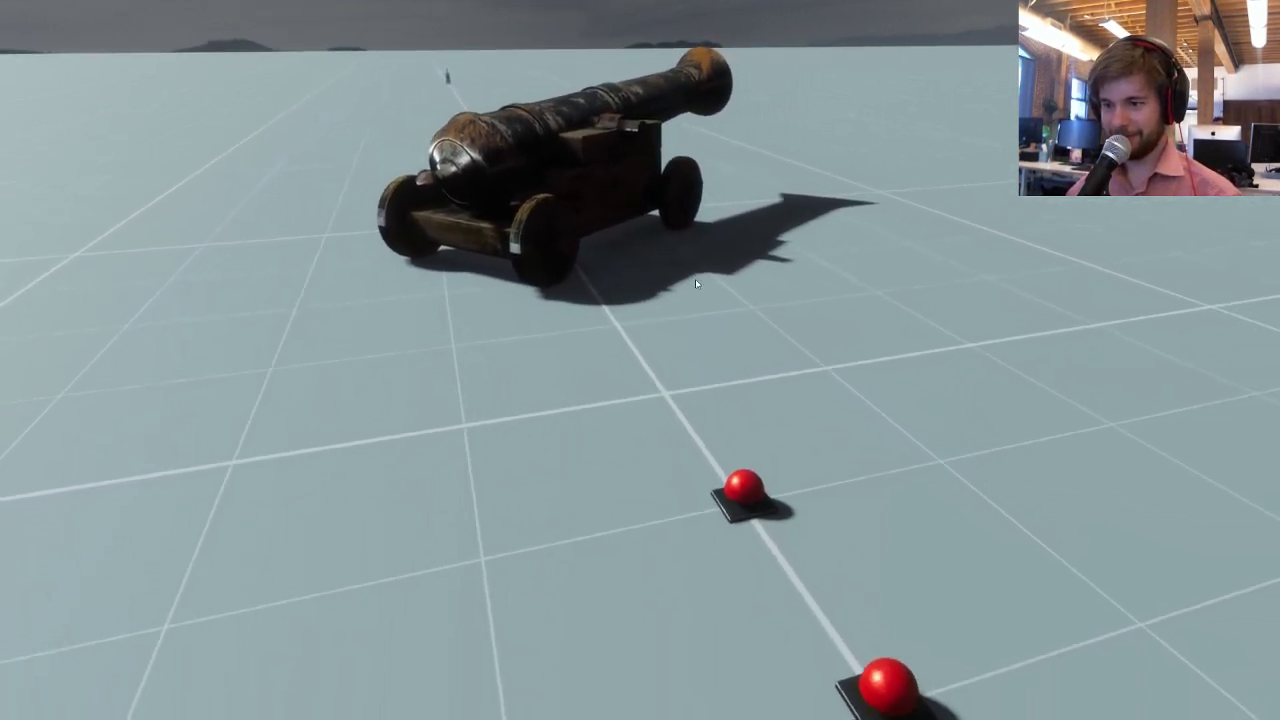
pyautogui.click(773, 594)
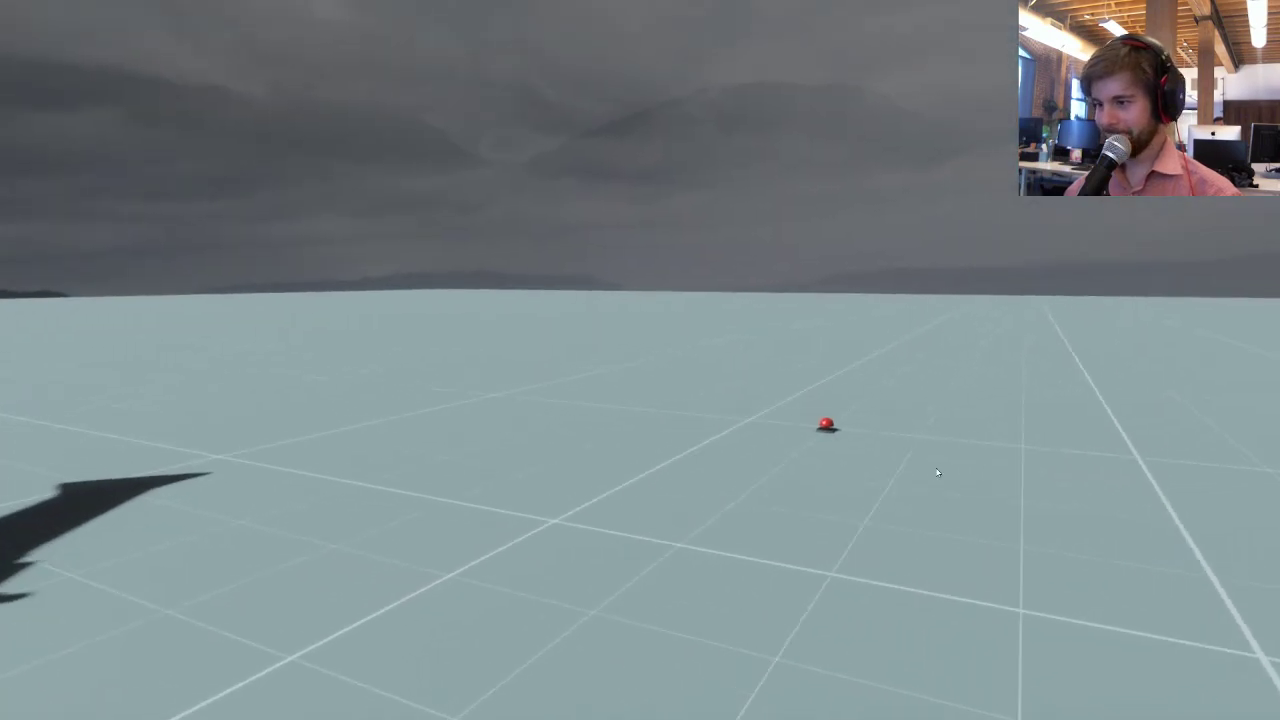
# Walk to the RESET button, trigger it and check the cannon and bottle.
pyautogui.press('w')
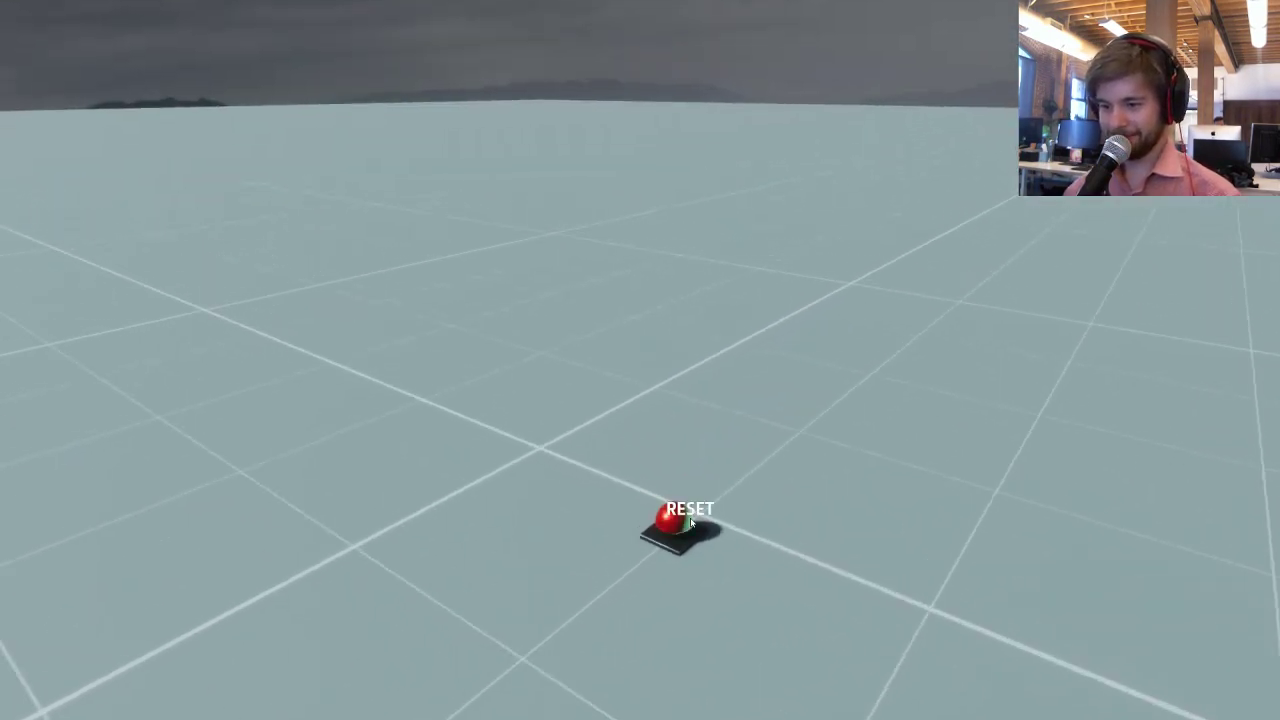
pyautogui.moveTo(961, 547); pyautogui.dragTo(316, 508, button='right')
pyautogui.press('w')
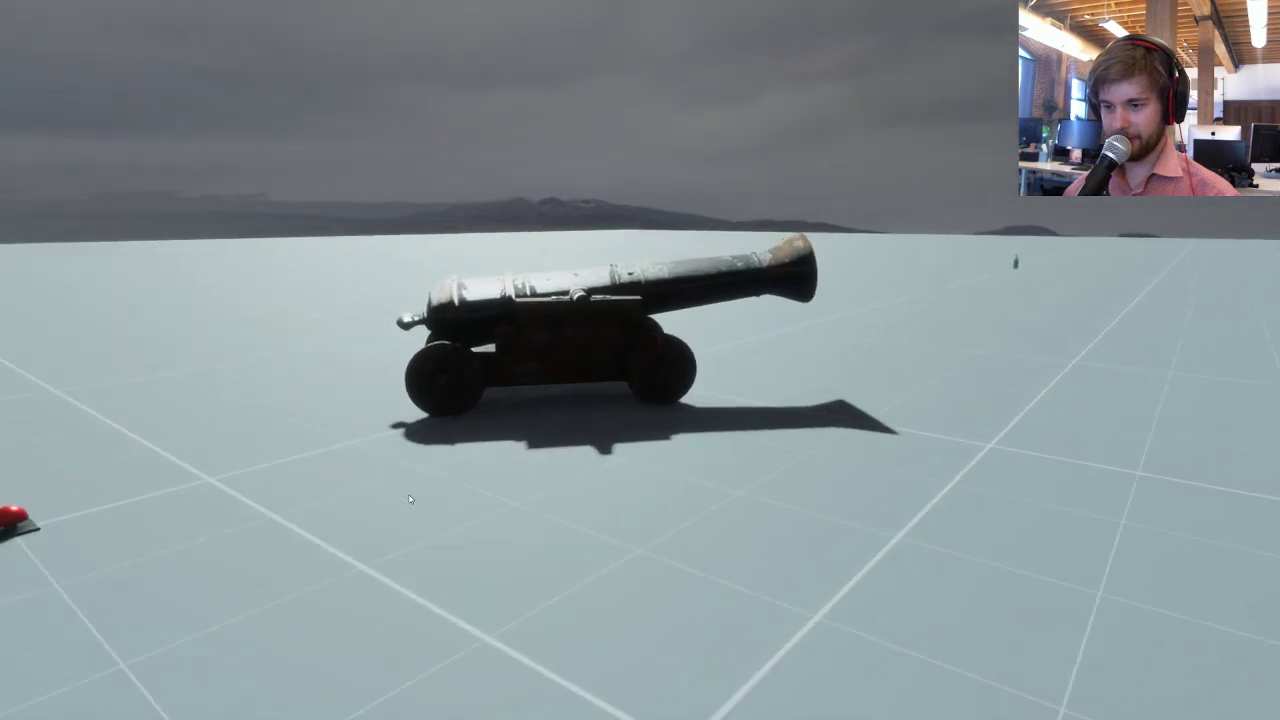
pyautogui.moveTo(460, 390); pyautogui.dragTo(380, 523, button='right')
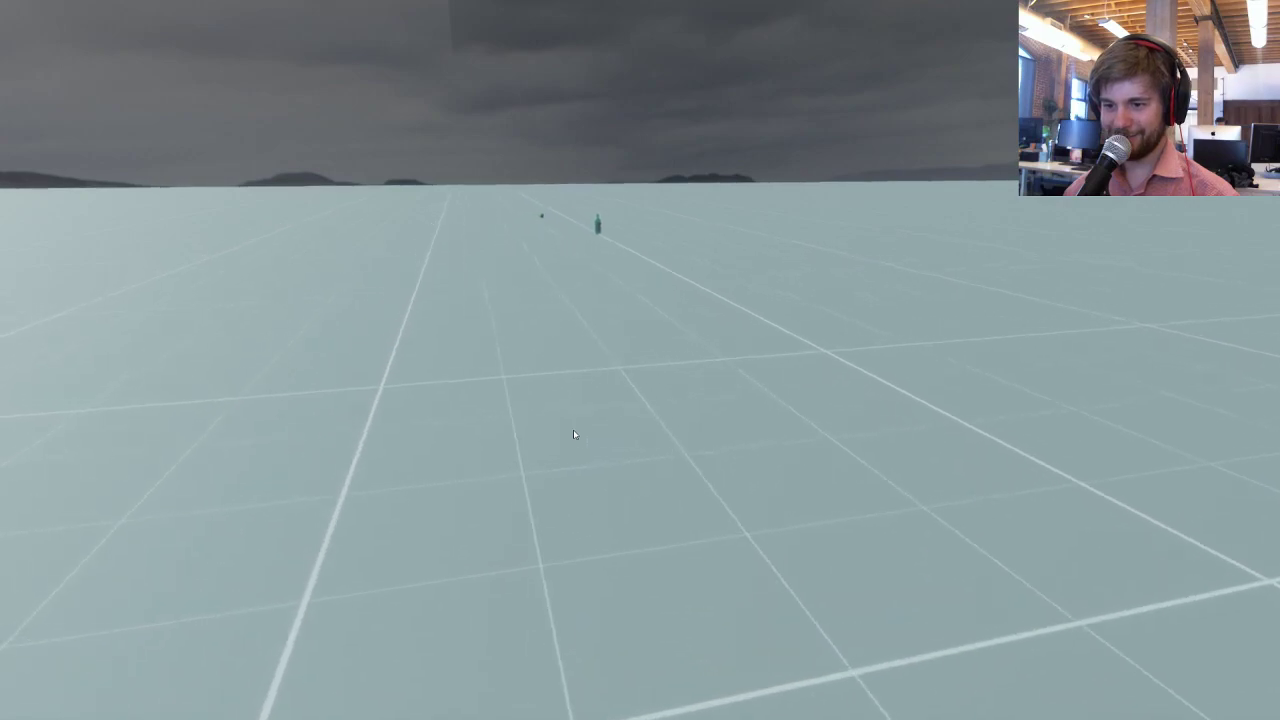
# Return to the cannon, fire it at the bottle and examine the bottle up close.
pyautogui.moveTo(531, 431); pyautogui.dragTo(979, 438, button='right')
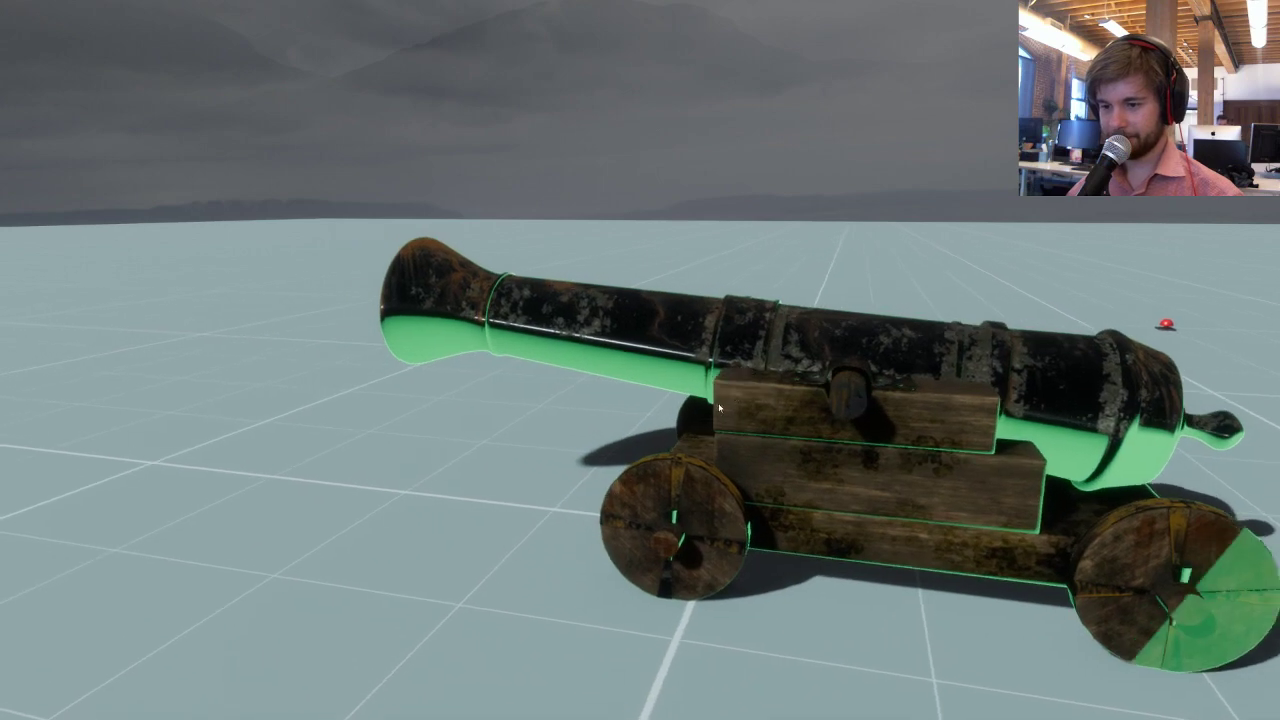
pyautogui.click(752, 390)
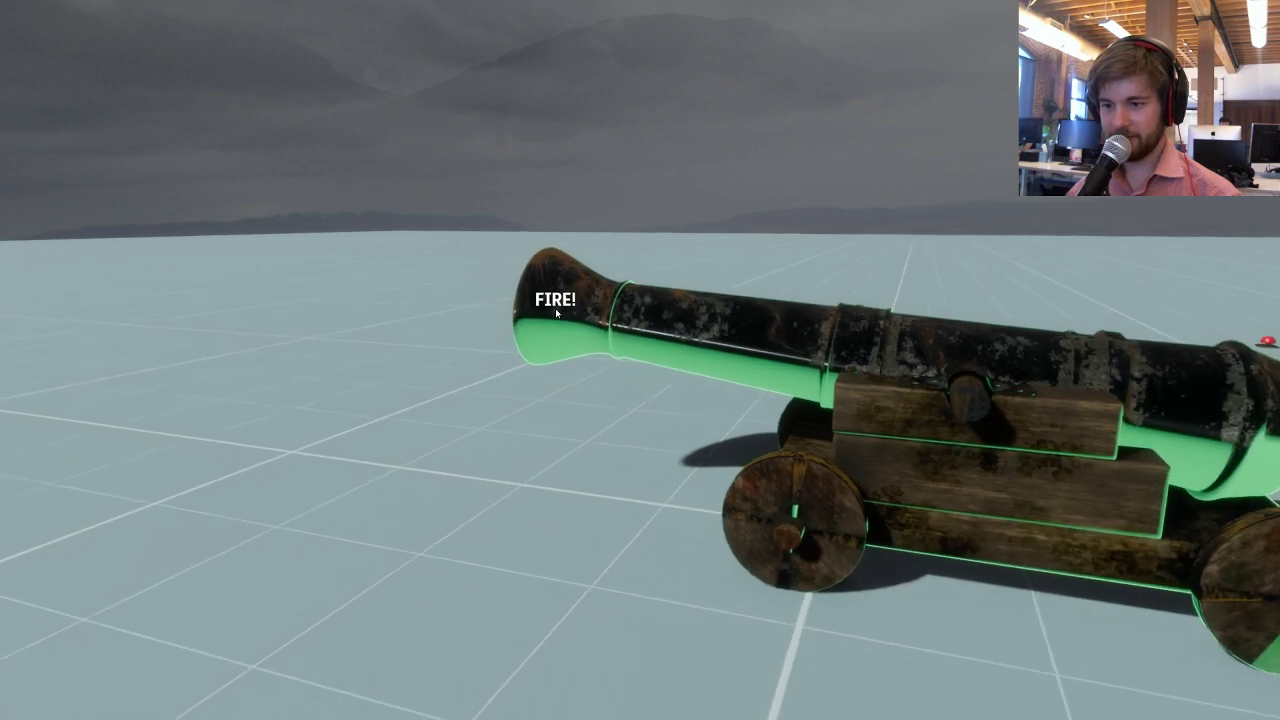
pyautogui.click(553, 299)
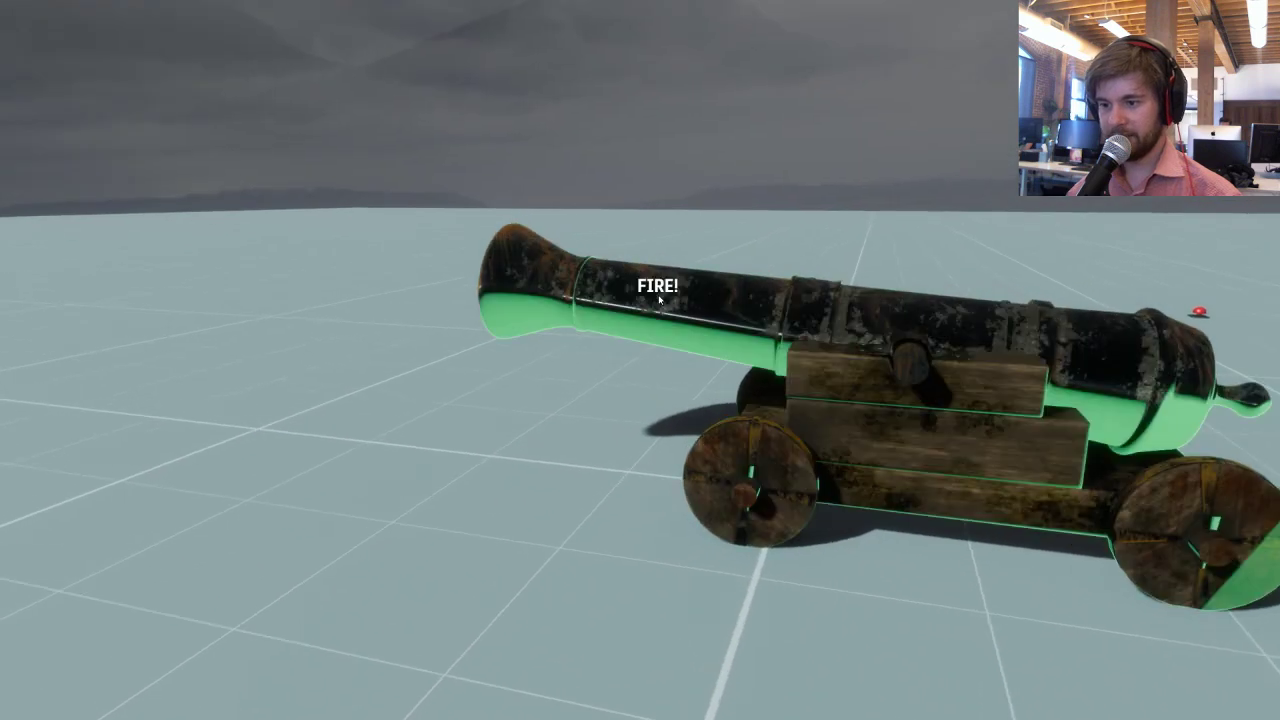
pyautogui.moveTo(600, 316); pyautogui.dragTo(439, 317, button='right')
pyautogui.press('w')
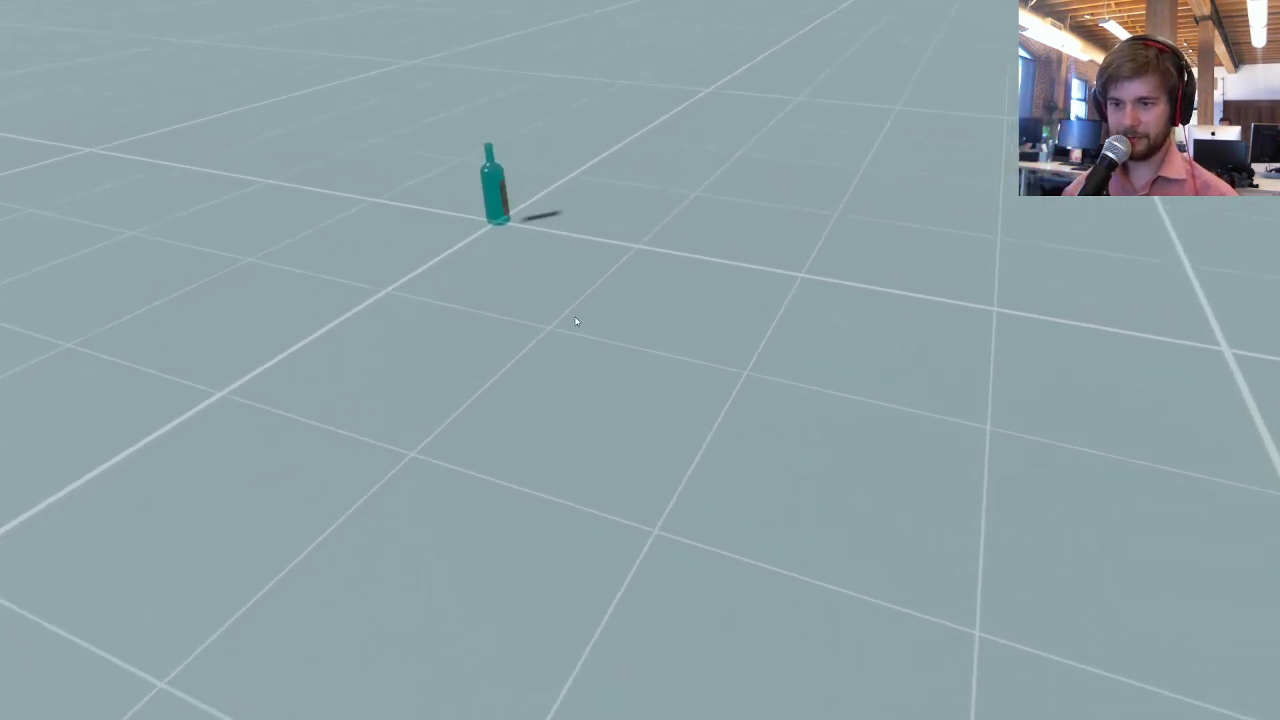
# Go back around the cannon to the Forward and Turn buttons and trigger the Turn button.
pyautogui.moveTo(569, 325); pyautogui.dragTo(955, 233, button='right')
pyautogui.press('w')
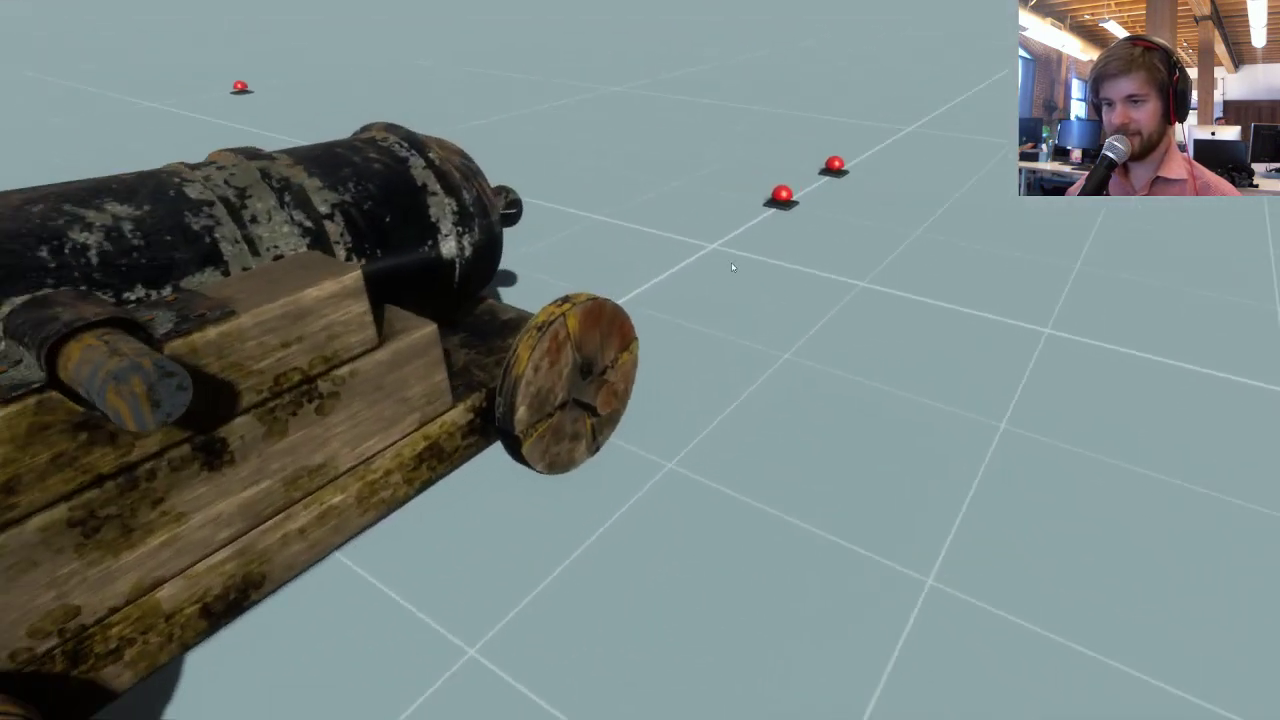
pyautogui.moveTo(731, 266); pyautogui.dragTo(483, 245, button='right')
pyautogui.press('s')
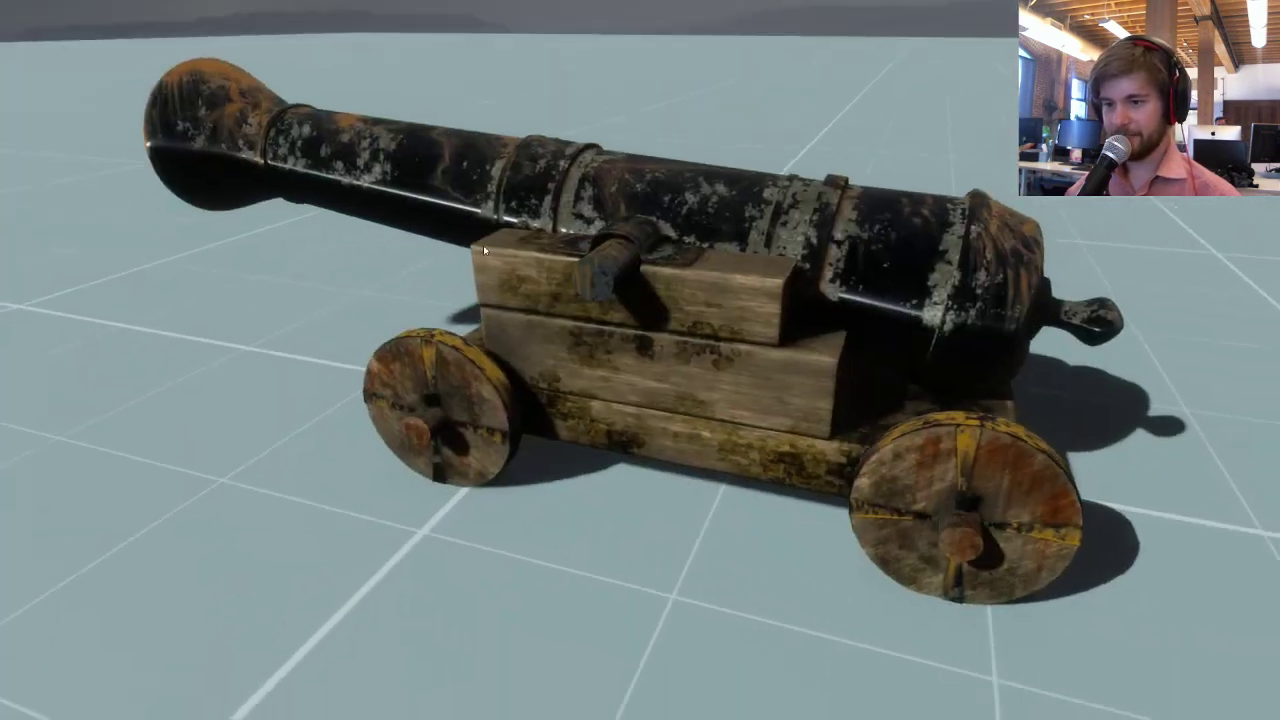
pyautogui.press('s')
pyautogui.press('d')
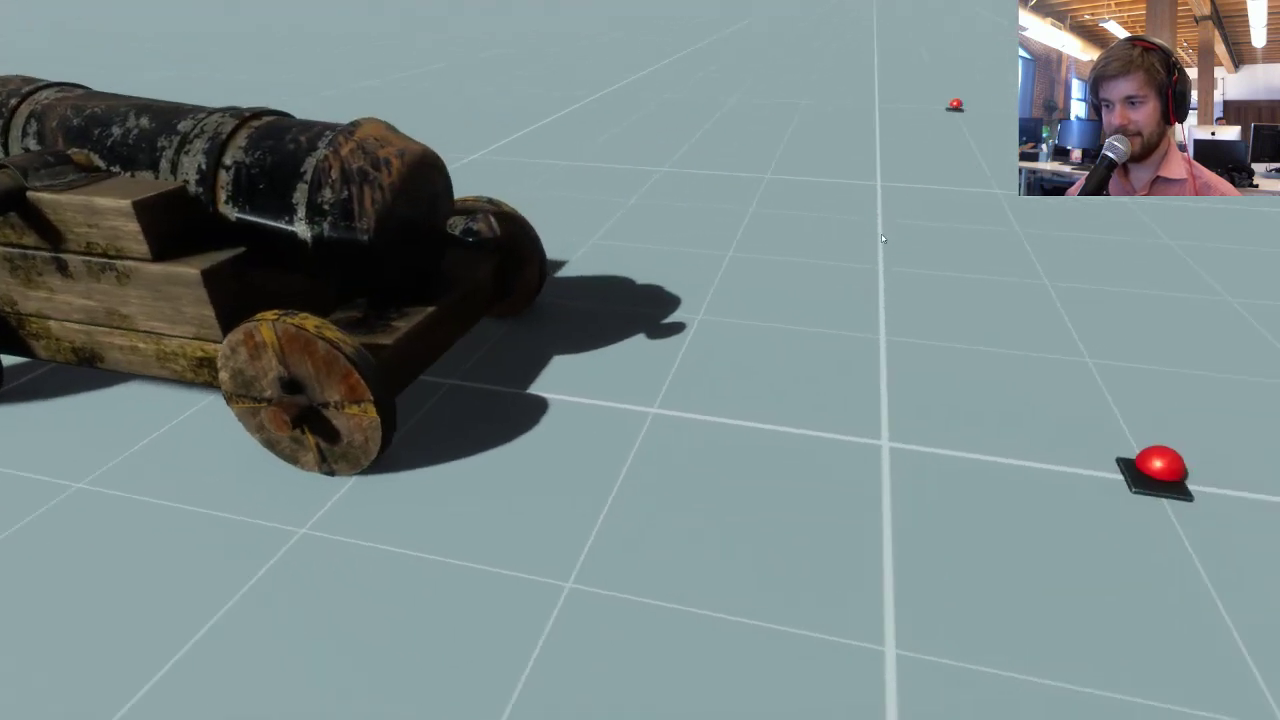
pyautogui.press('d')
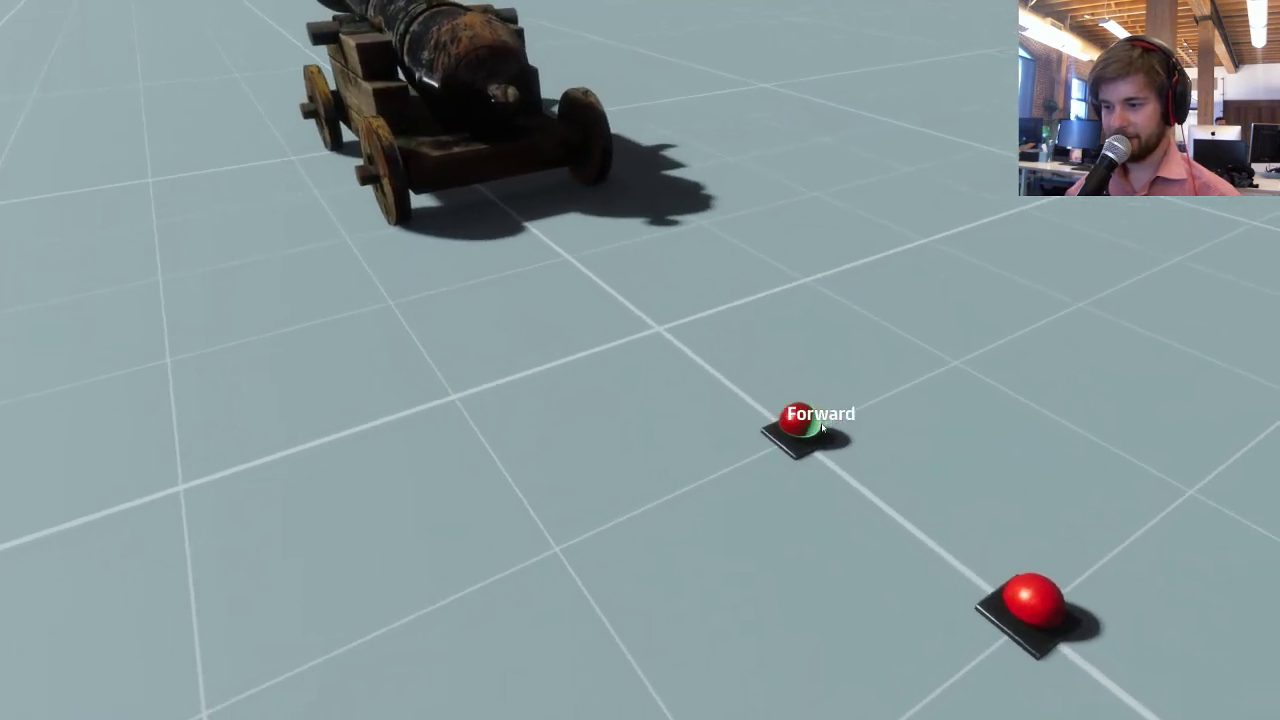
pyautogui.moveTo(797, 414); pyautogui.dragTo(763, 402, button='right')
pyautogui.press('s')
pyautogui.press('s')
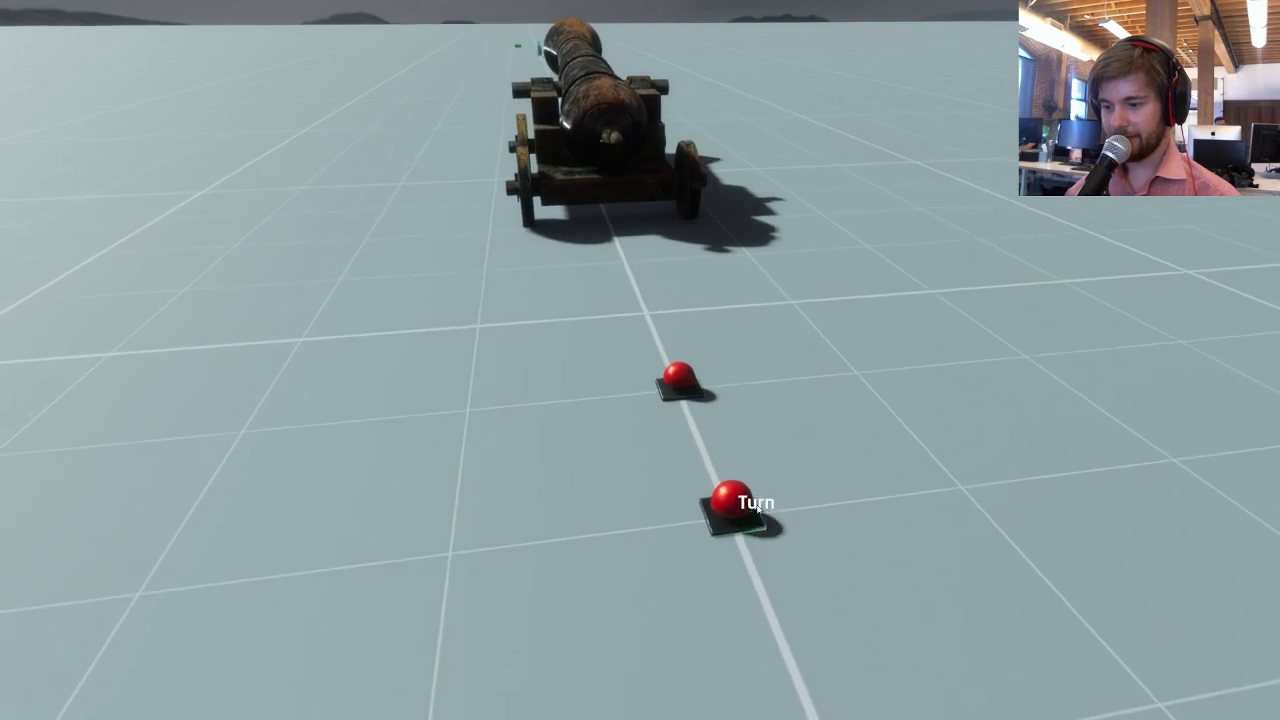
pyautogui.press('w')
pyautogui.moveTo(750, 560); pyautogui.dragTo(732, 471, button='right')
pyautogui.press('s')
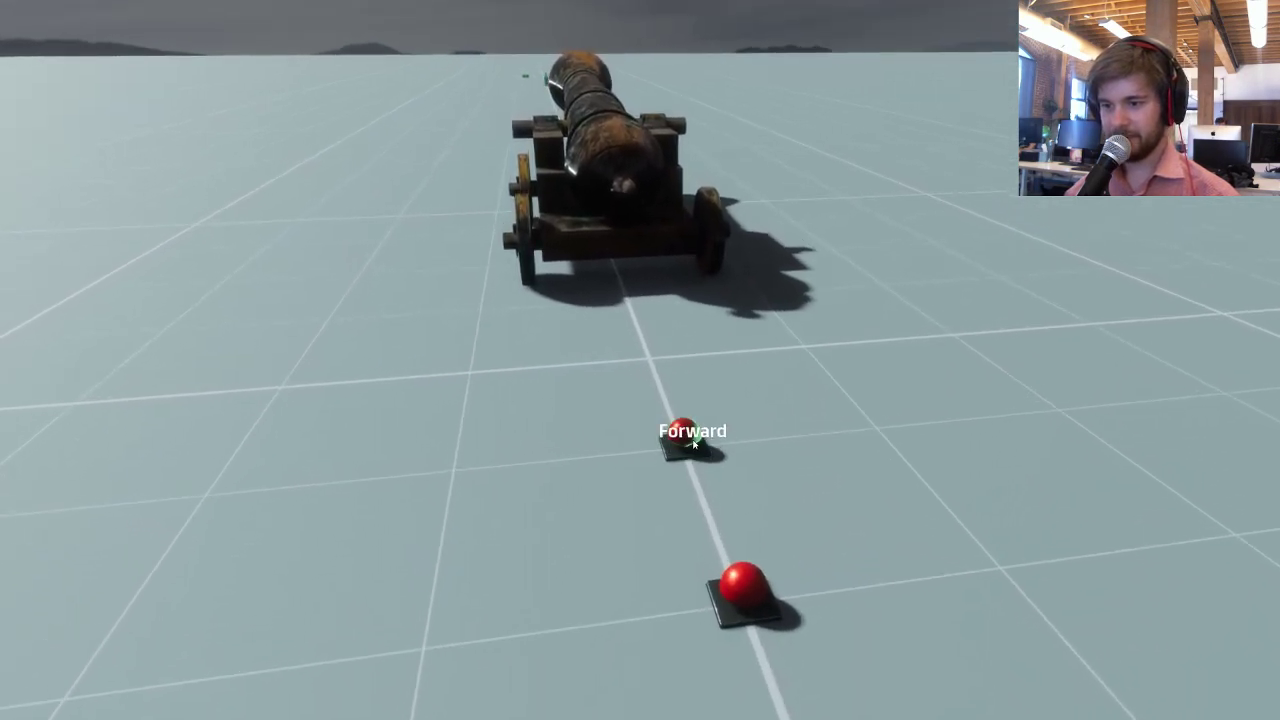
pyautogui.click(753, 580)
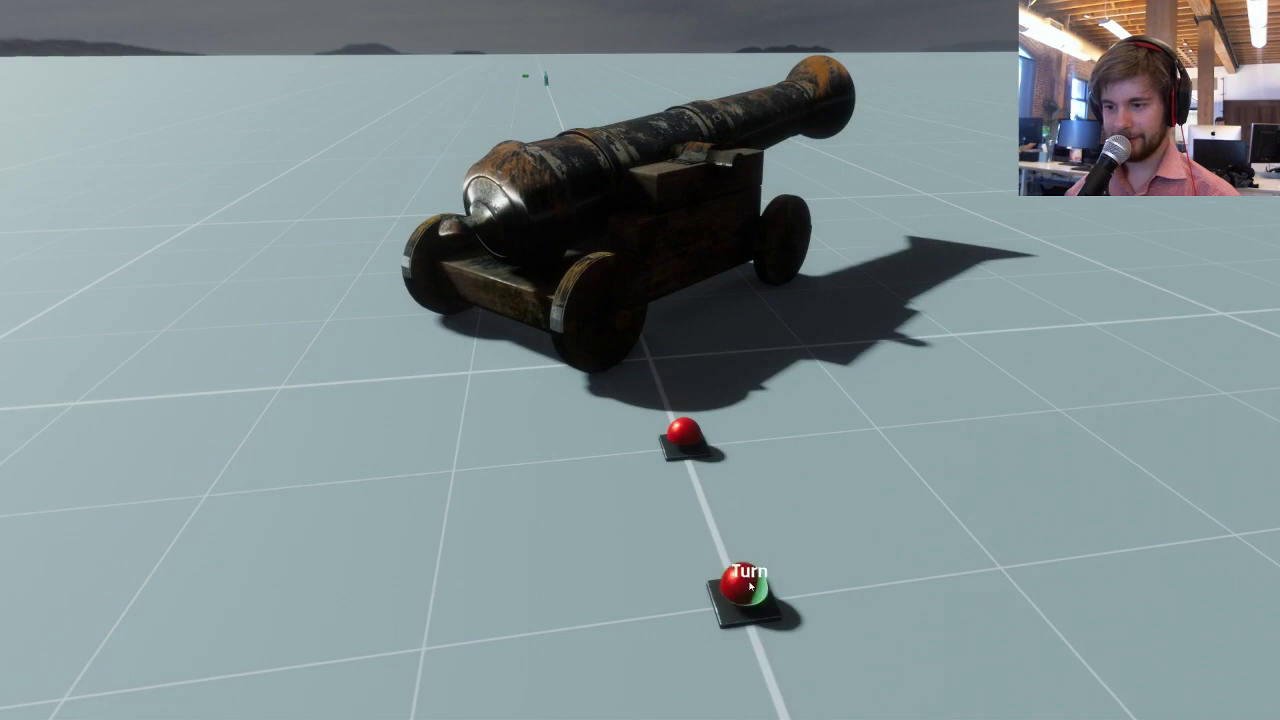
# Inspect the turned cannon from its side and return to the scene editor.
pyautogui.press('w')
pyautogui.press('a')
pyautogui.moveTo(813, 496); pyautogui.dragTo(1017, 484, button='right')
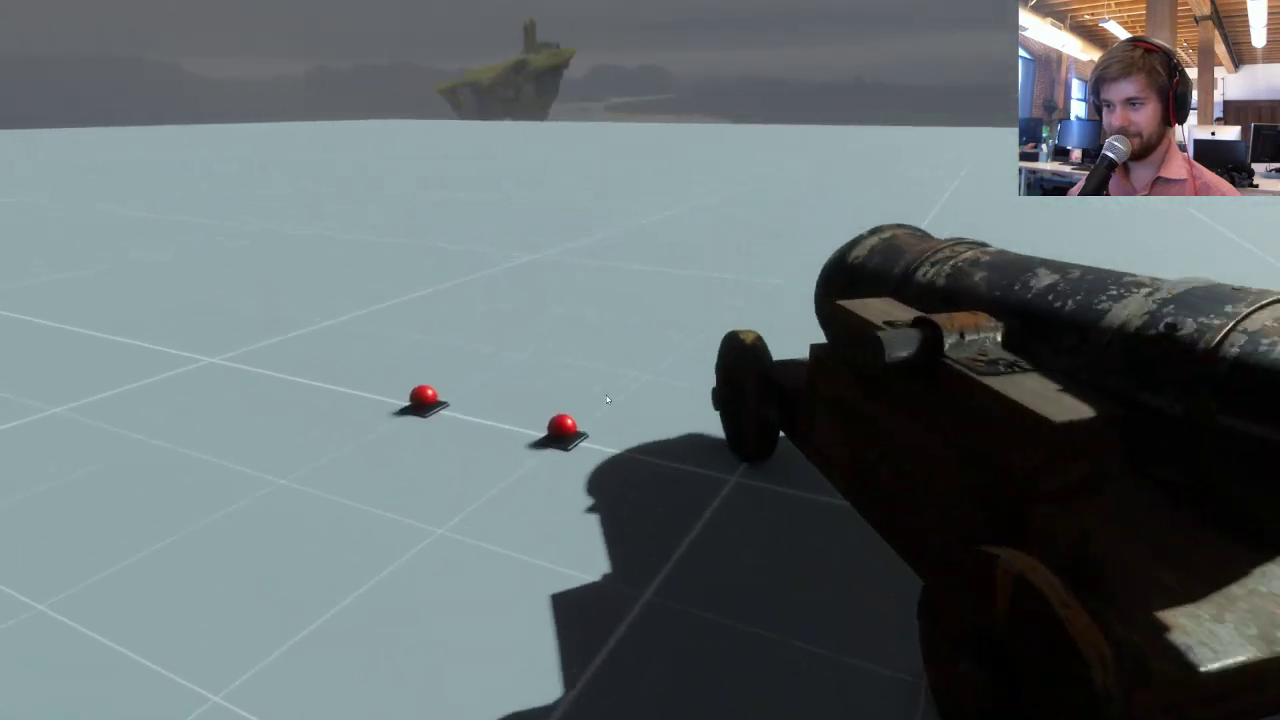
pyautogui.press('s')
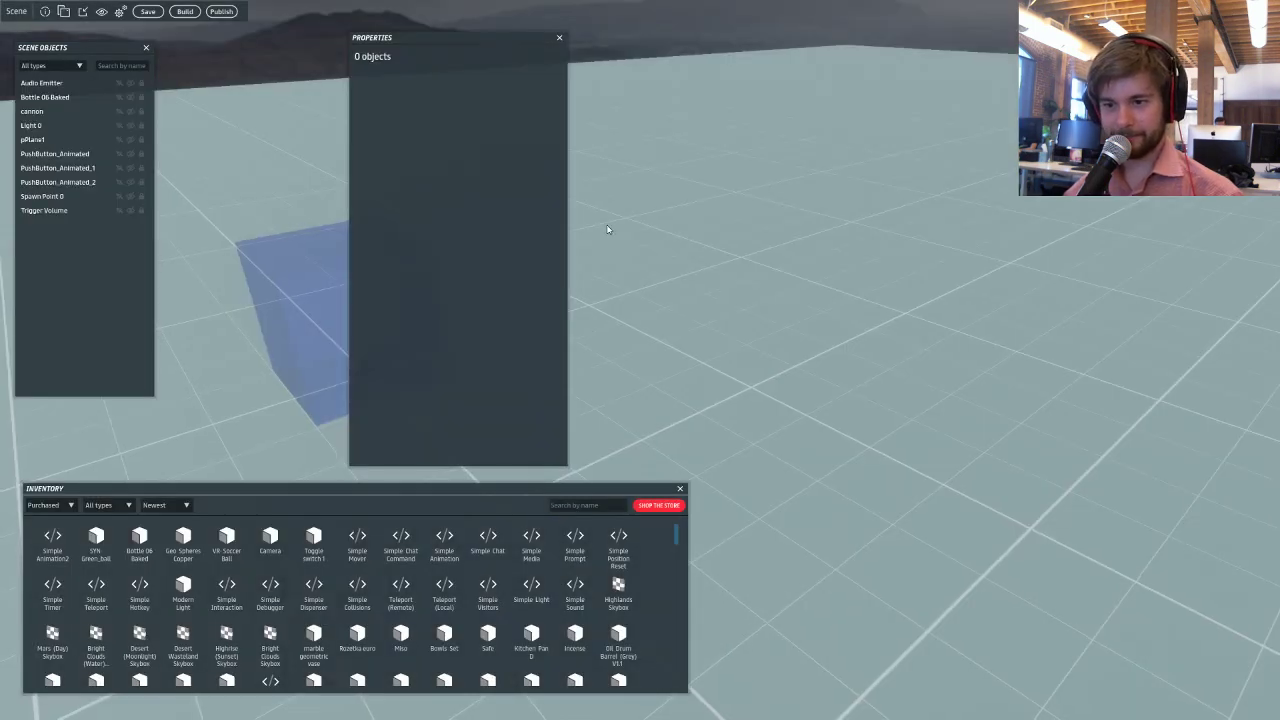
# Look over the cannon and its push buttons in the scene and hide the object properties.
pyautogui.moveTo(640, 190); pyautogui.dragTo(701, 203, button='right')
pyautogui.press('w')
pyautogui.moveTo(745, 195); pyautogui.dragTo(1061, 270, button='right')
pyautogui.press('s')
pyautogui.press('a')
pyautogui.press('a')
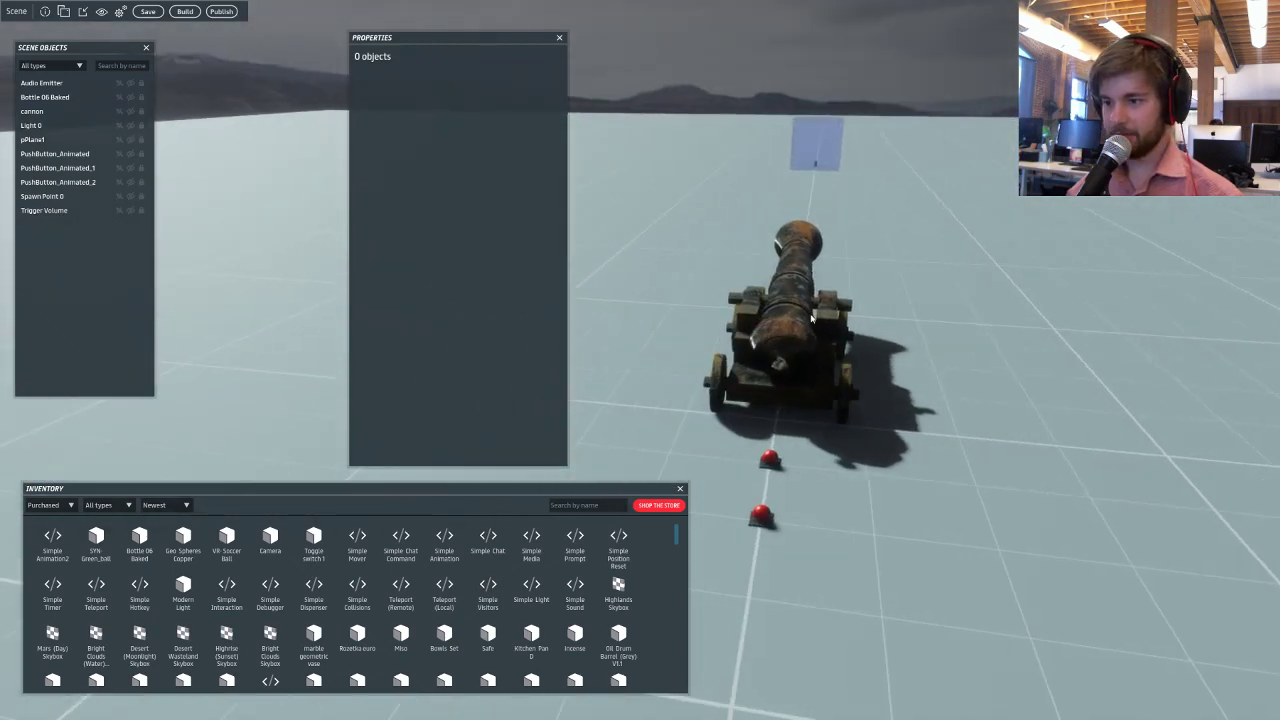
pyautogui.moveTo(812, 312); pyautogui.dragTo(949, 307, button='right')
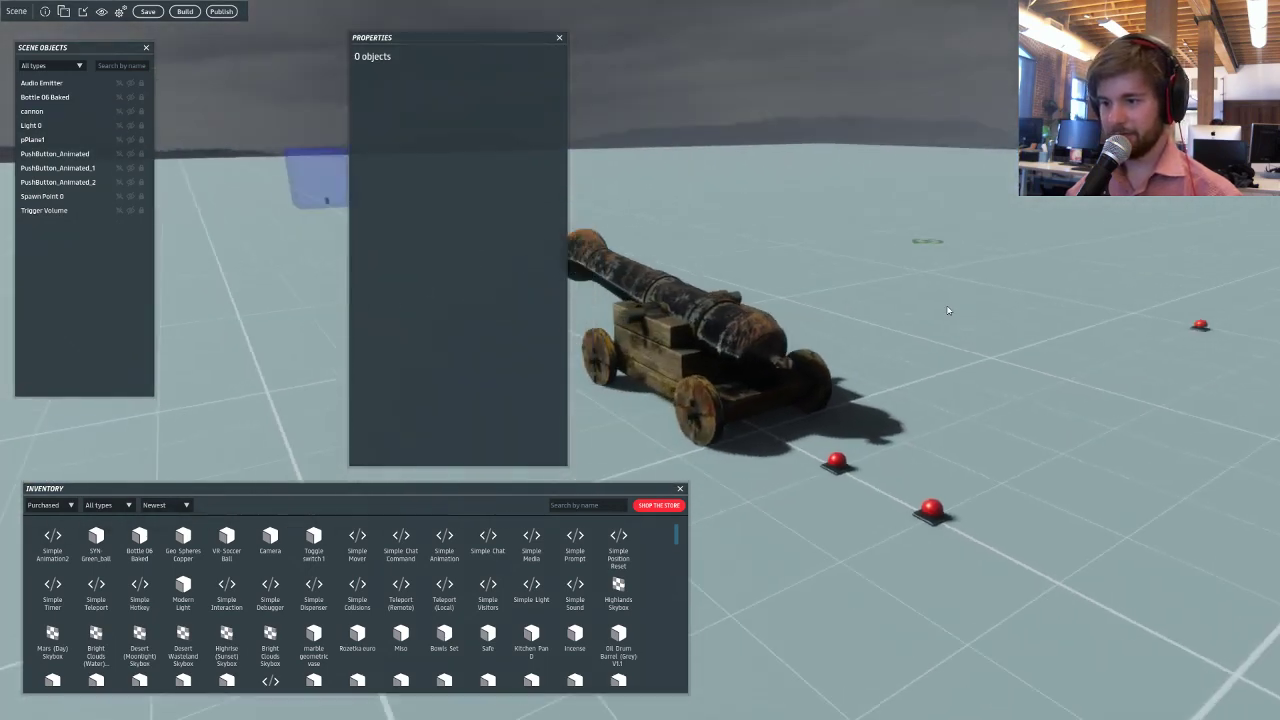
pyautogui.click(559, 38)
pyautogui.moveTo(703, 143); pyautogui.dragTo(318, 266, button='right')
pyautogui.press('w')
pyautogui.press('w')
pyautogui.press('w')
pyautogui.press('w')
pyautogui.press('a')
pyautogui.press('s')
pyautogui.moveTo(729, 297); pyautogui.dragTo(870, 316, button='right')
pyautogui.press('a')
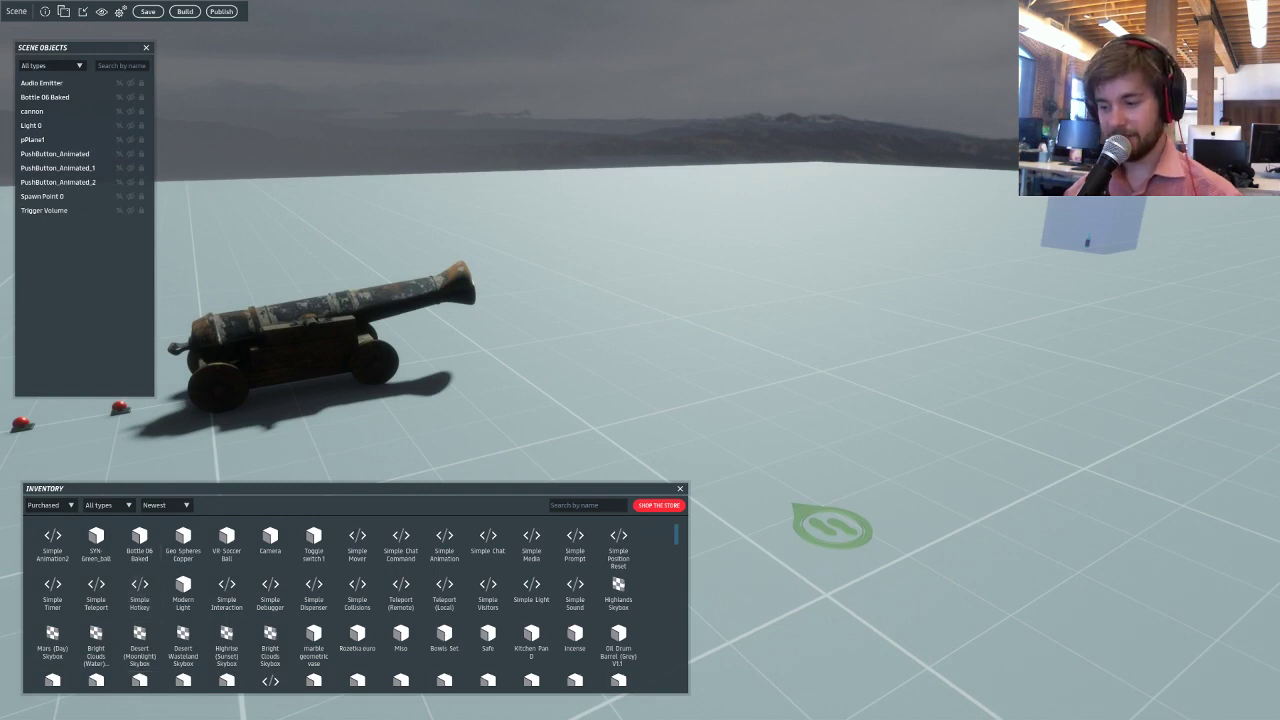
pyautogui.click(438, 428)
pyautogui.click(501, 144)
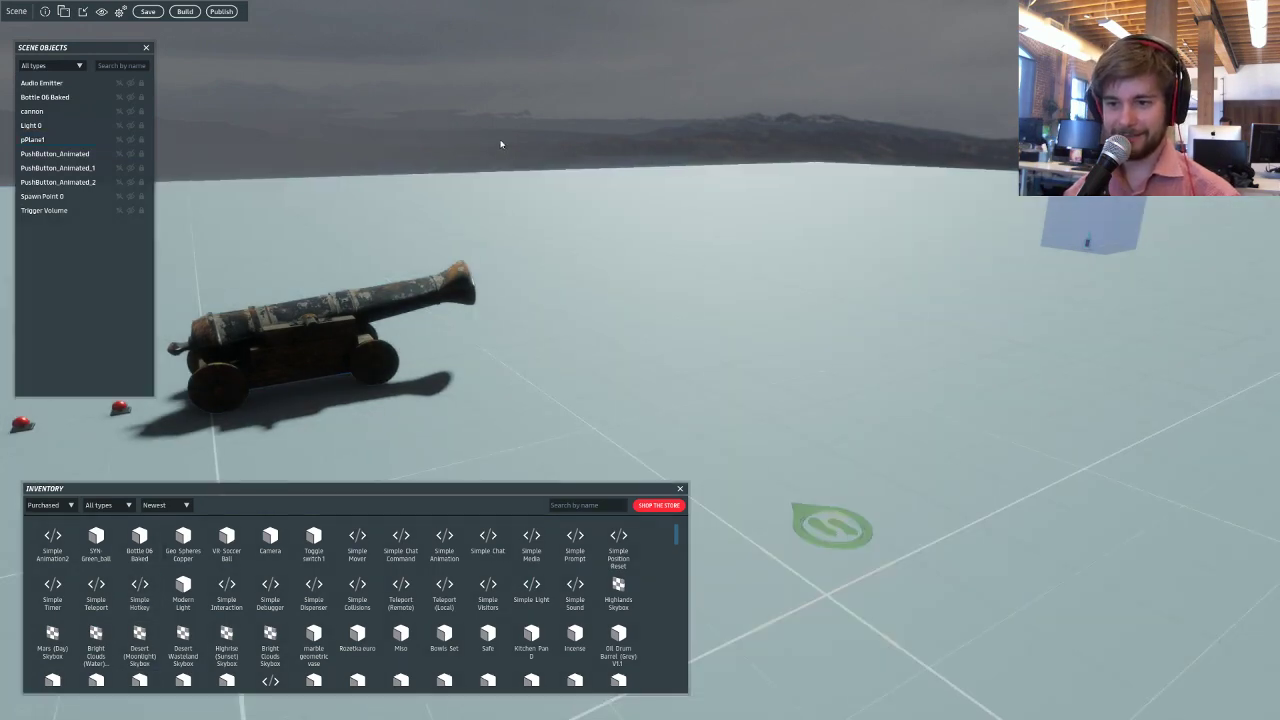
pyautogui.moveTo(501, 144); pyautogui.dragTo(477, 143, button='right')
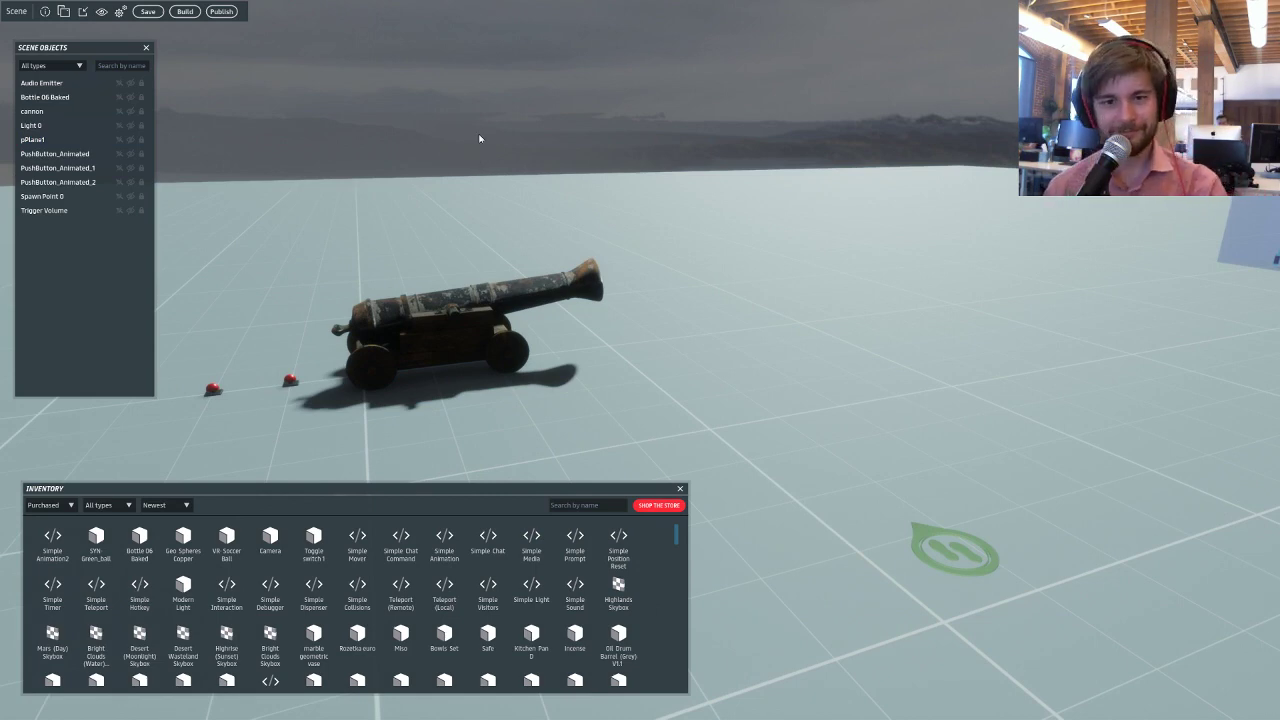
pyautogui.moveTo(472, 127); pyautogui.dragTo(606, 131, button='right')
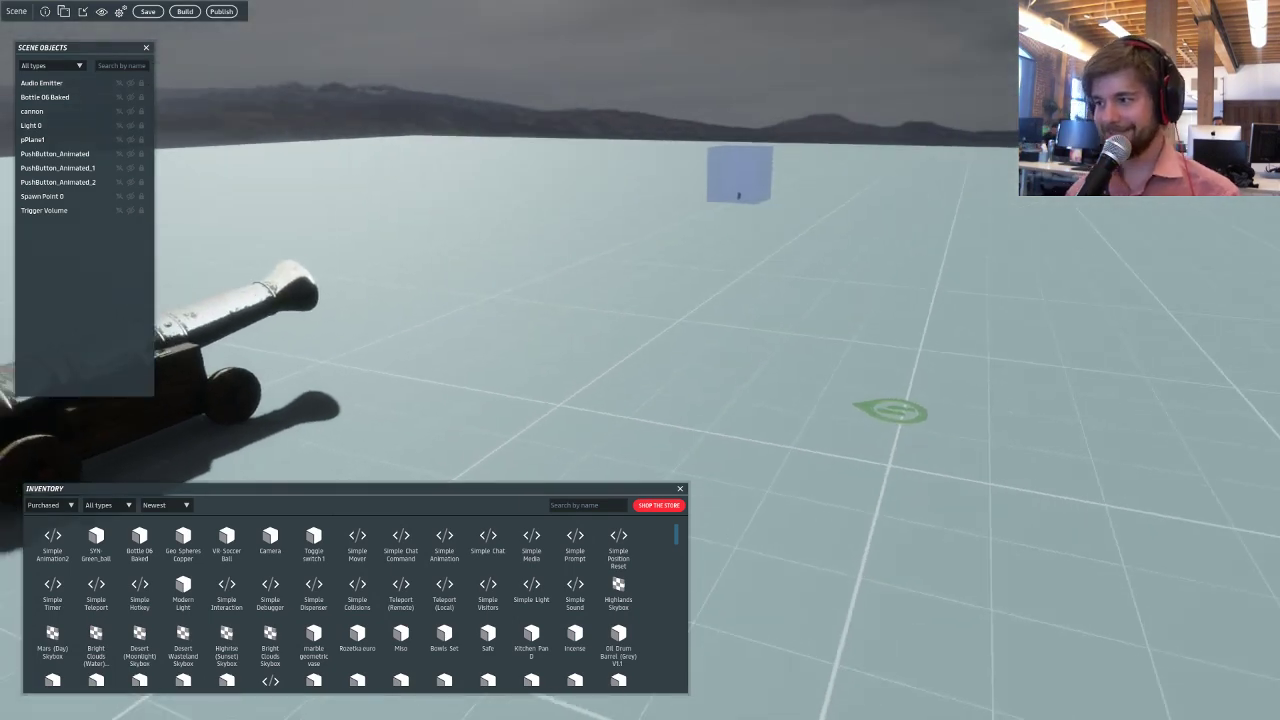
pyautogui.moveTo(944, 130); pyautogui.dragTo(939, 173, button='right')
# Check the list of own experiences, close it and browse all experiences in the Atlas.
pyautogui.click(1253, 110)
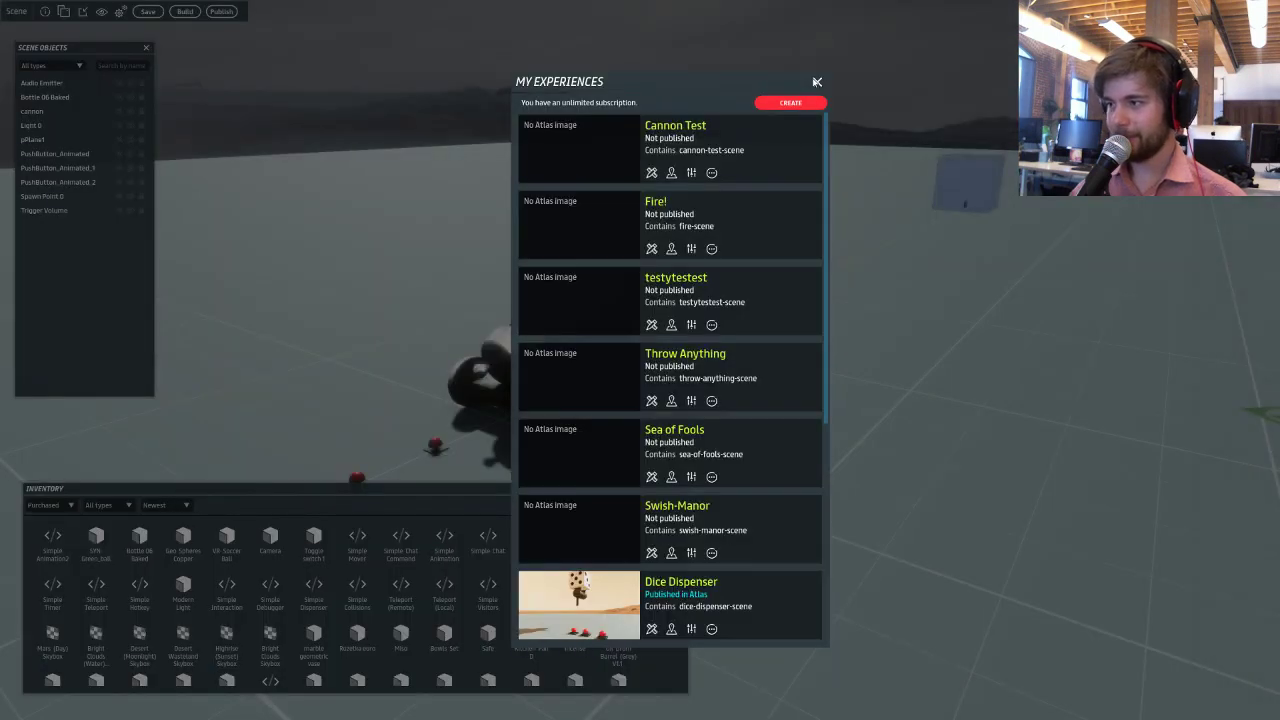
pyautogui.click(817, 83)
pyautogui.click(1253, 75)
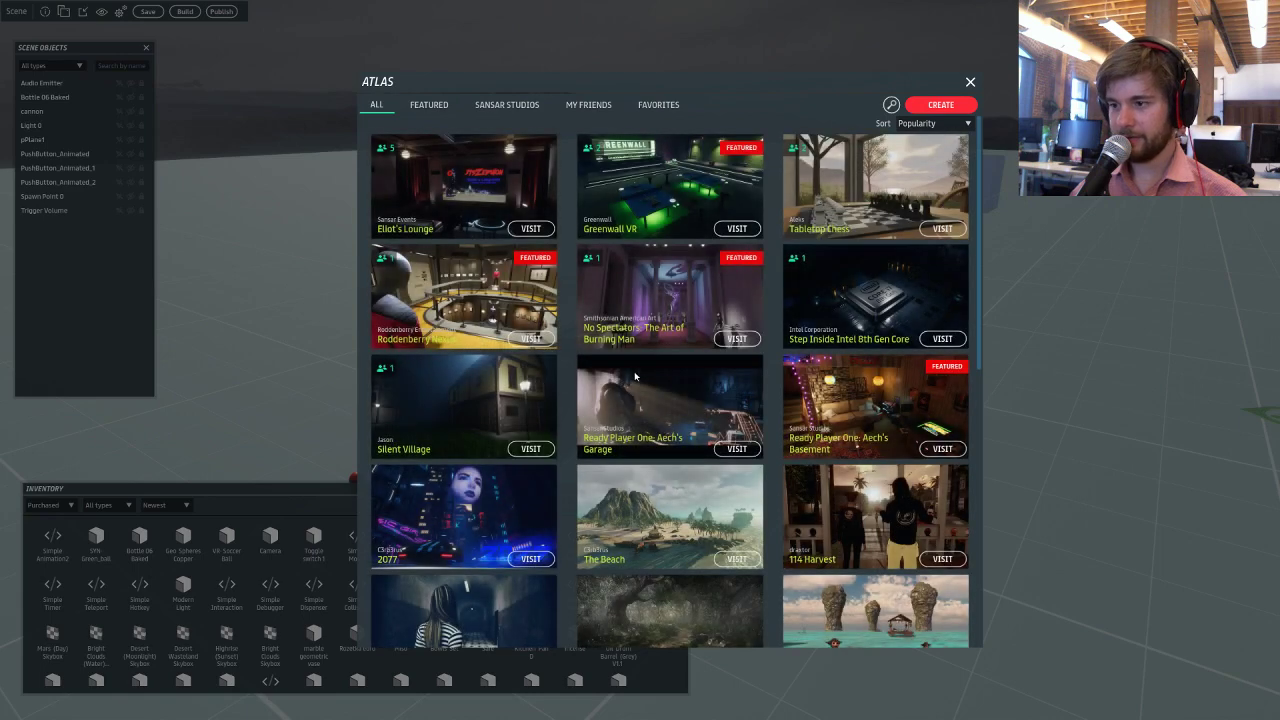
pyautogui.scroll(-2, 787, 357)
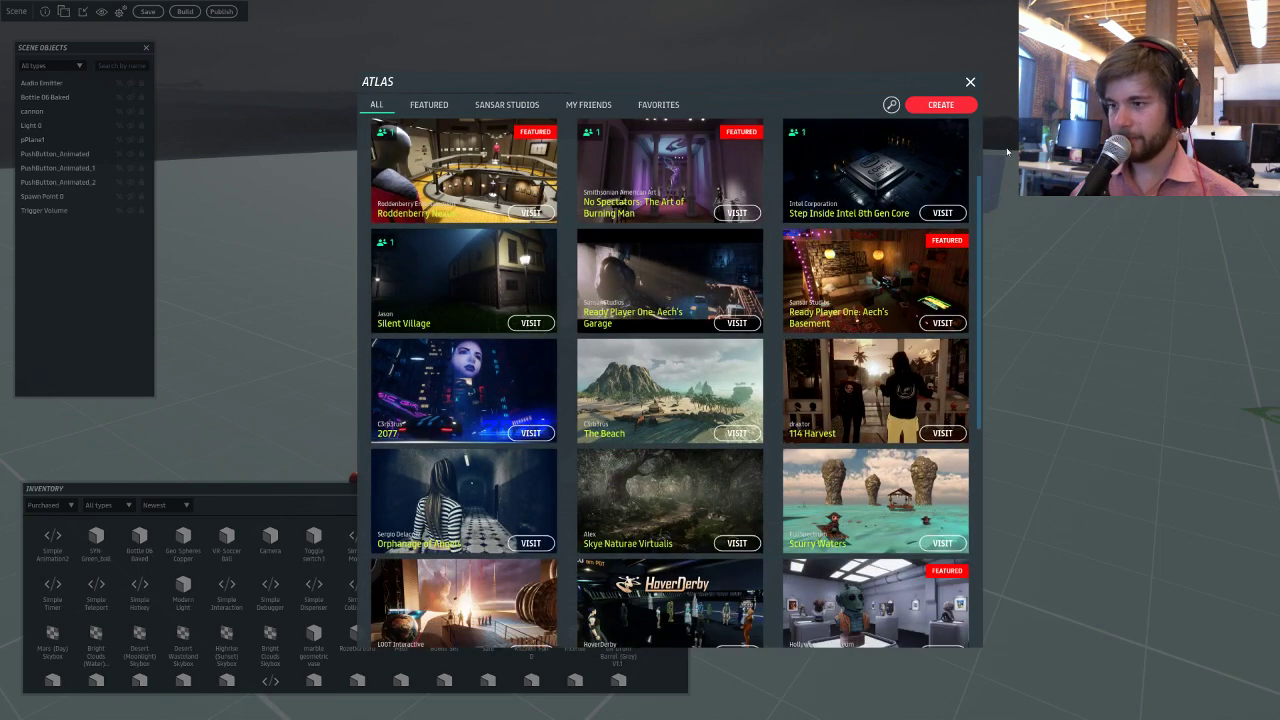
# Close the Atlas and examine the script properties of the Turn push button behind the cannon.
pyautogui.click(970, 82)
pyautogui.moveTo(900, 126); pyautogui.dragTo(828, 126, button='right')
pyautogui.press('d')
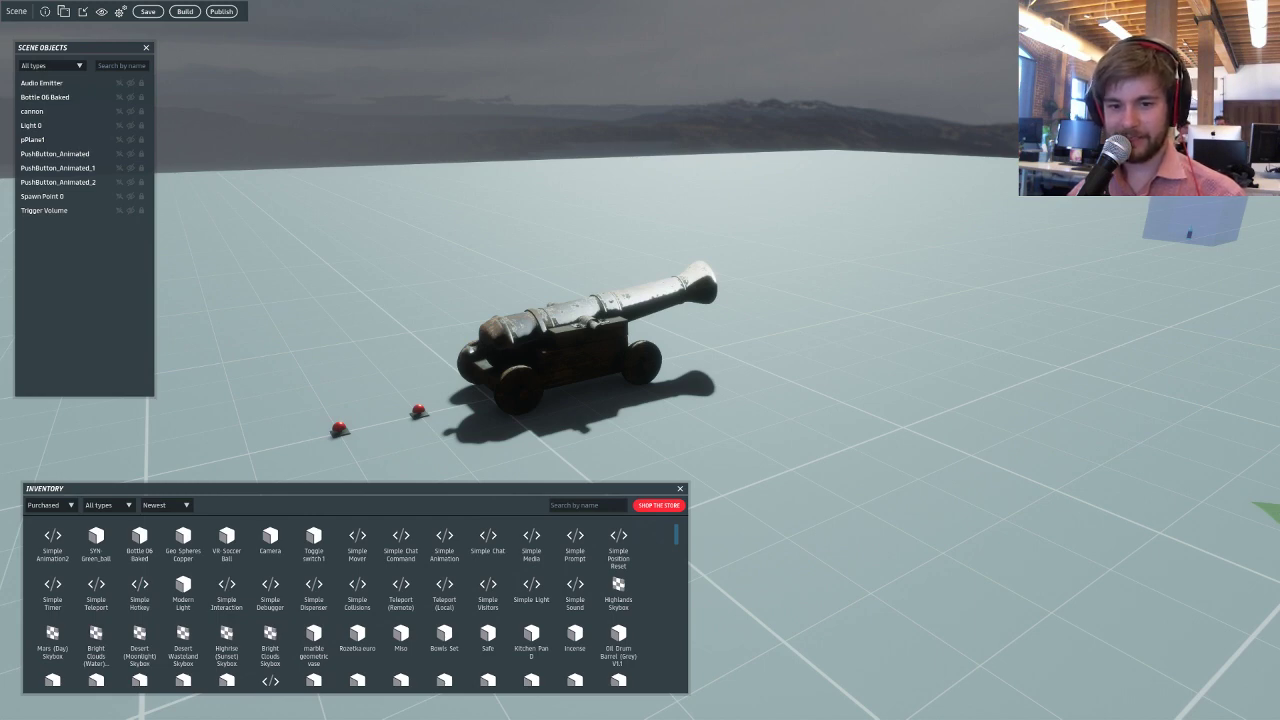
pyautogui.click(419, 416)
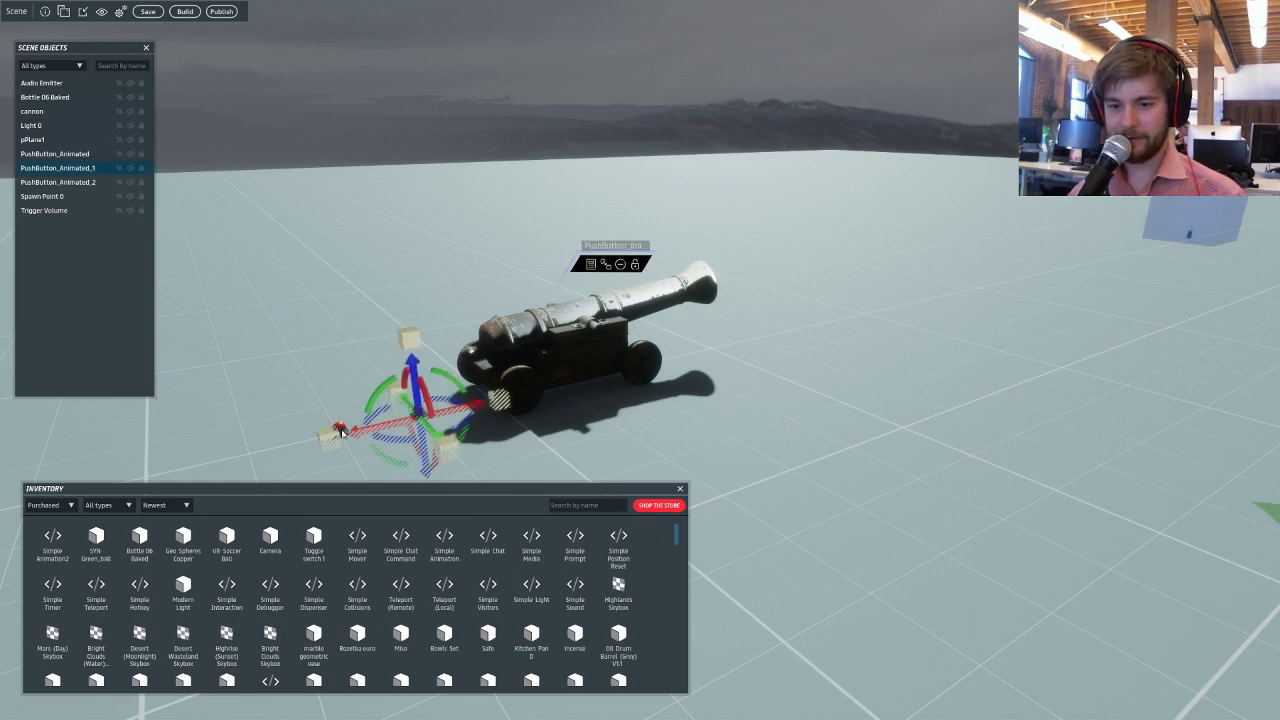
pyautogui.click(340, 430)
pyautogui.click(513, 280)
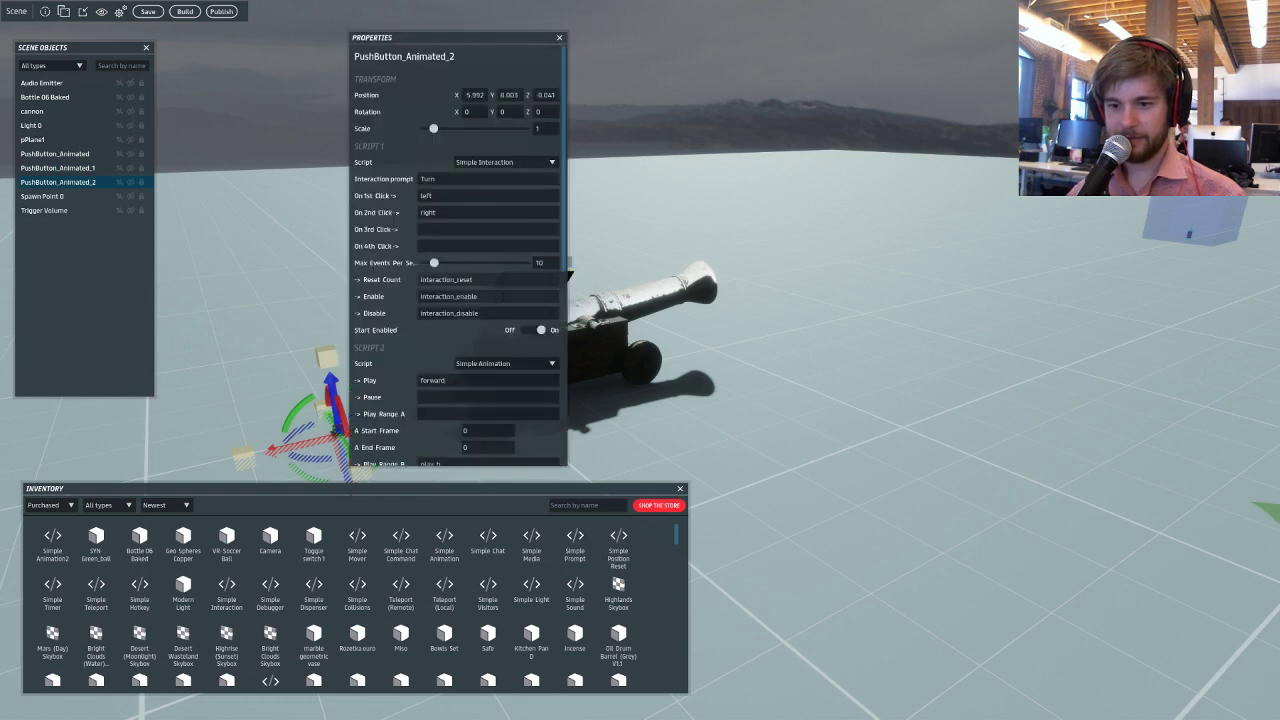
pyautogui.scroll(-2, 459, 319)
pyautogui.scroll(1, 459, 319)
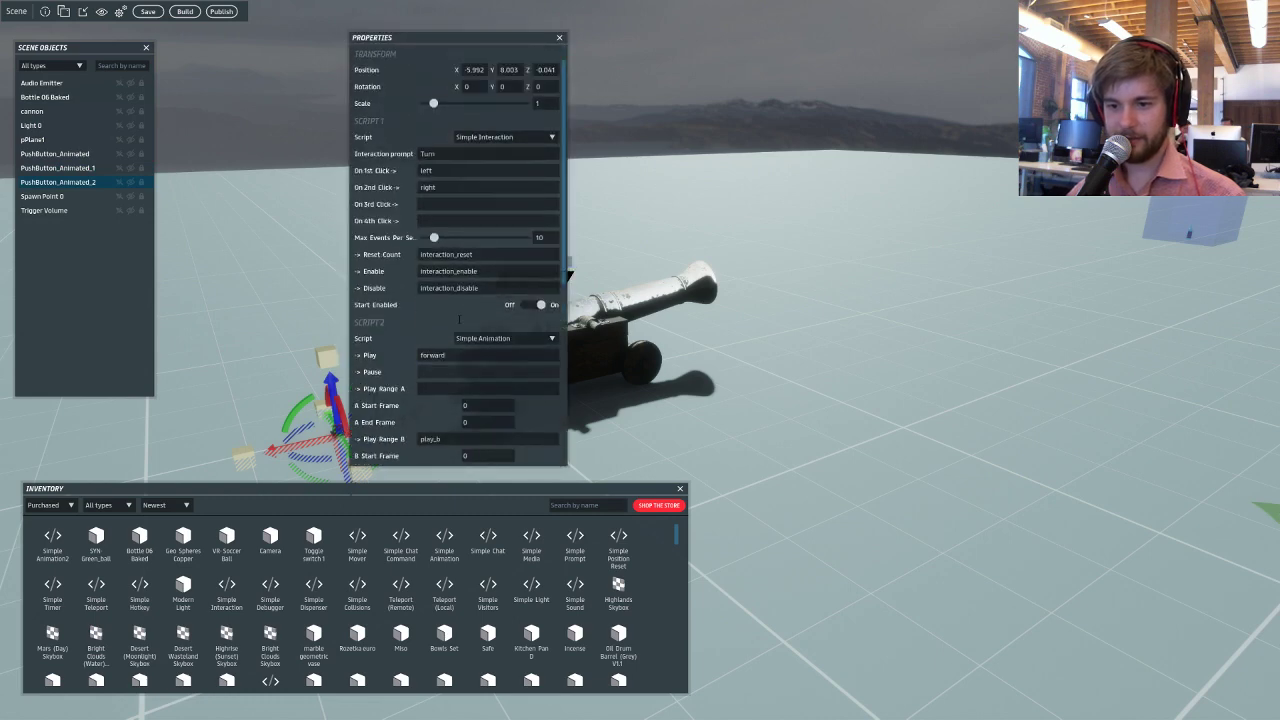
# Set the Reset Event of the cannon's left and right Simple Mover scripts to centre.
pyautogui.click(628, 314)
pyautogui.scroll(-8, 478, 193)
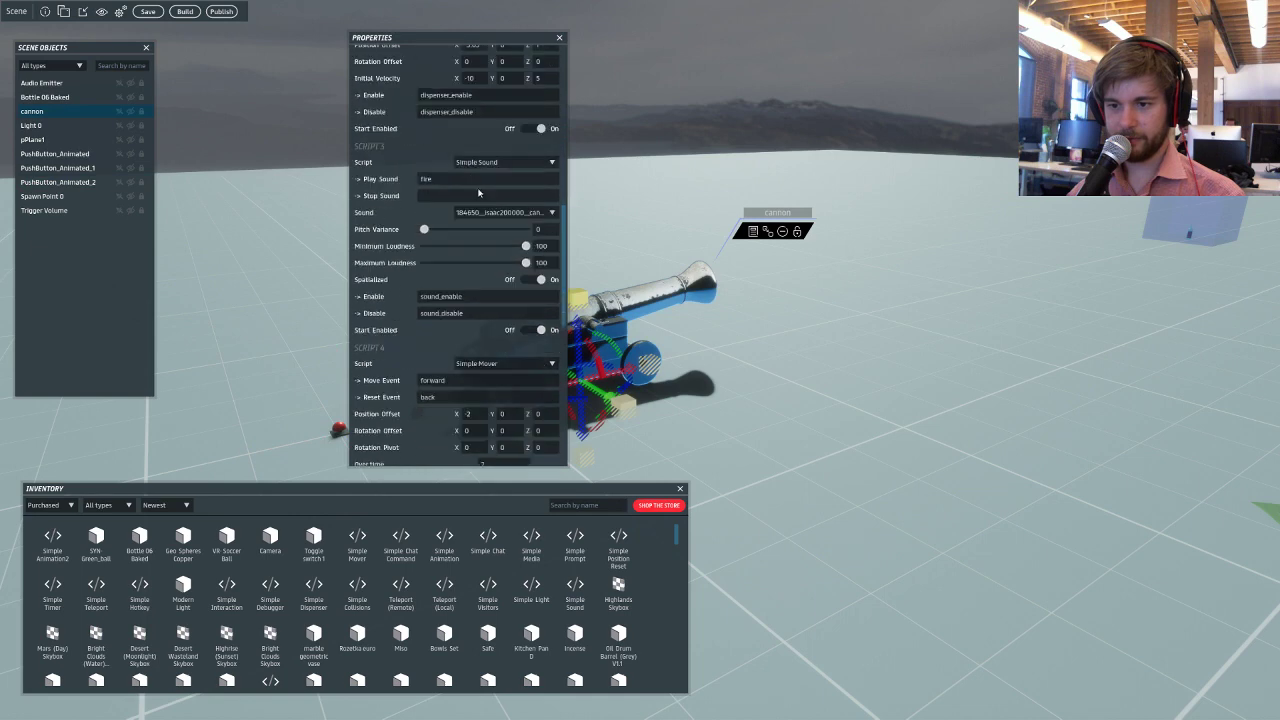
pyautogui.scroll(-8, 478, 193)
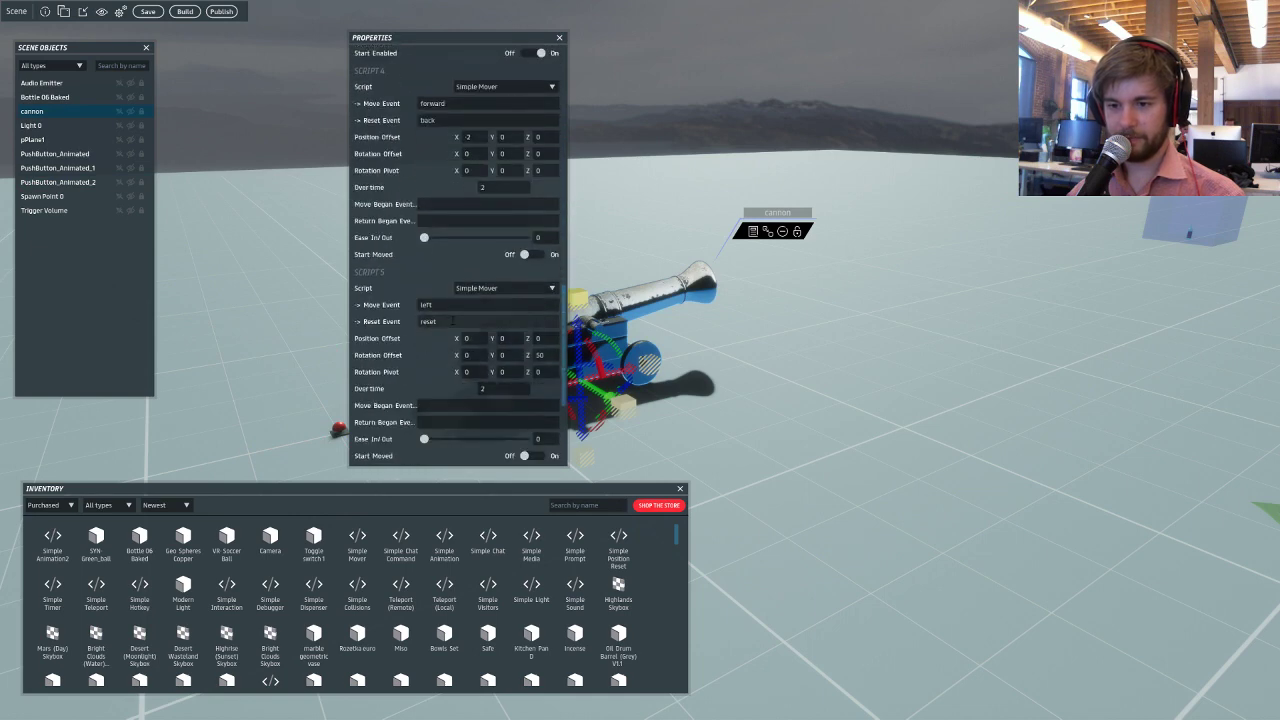
pyautogui.scroll(-3, 450, 271)
pyautogui.scroll(-4, 451, 277)
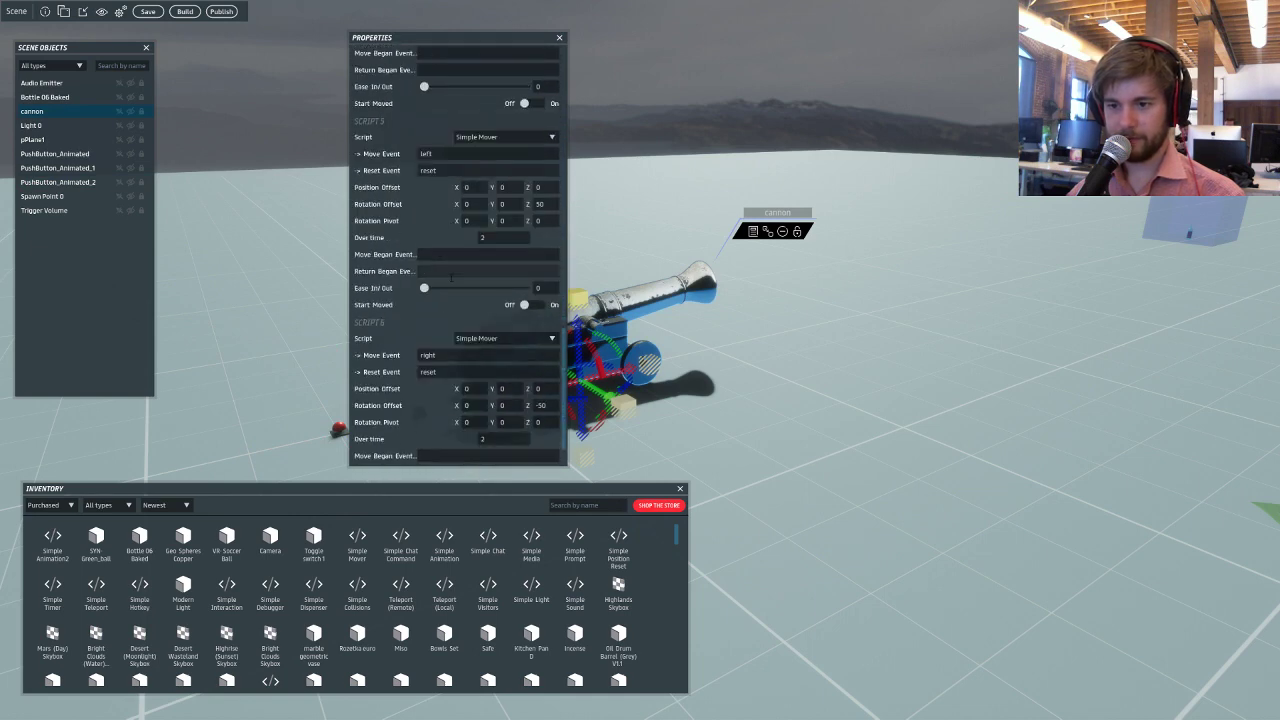
pyautogui.moveTo(577, 297); pyautogui.dragTo(700, 312, button='right')
pyautogui.doubleClick(428, 118)
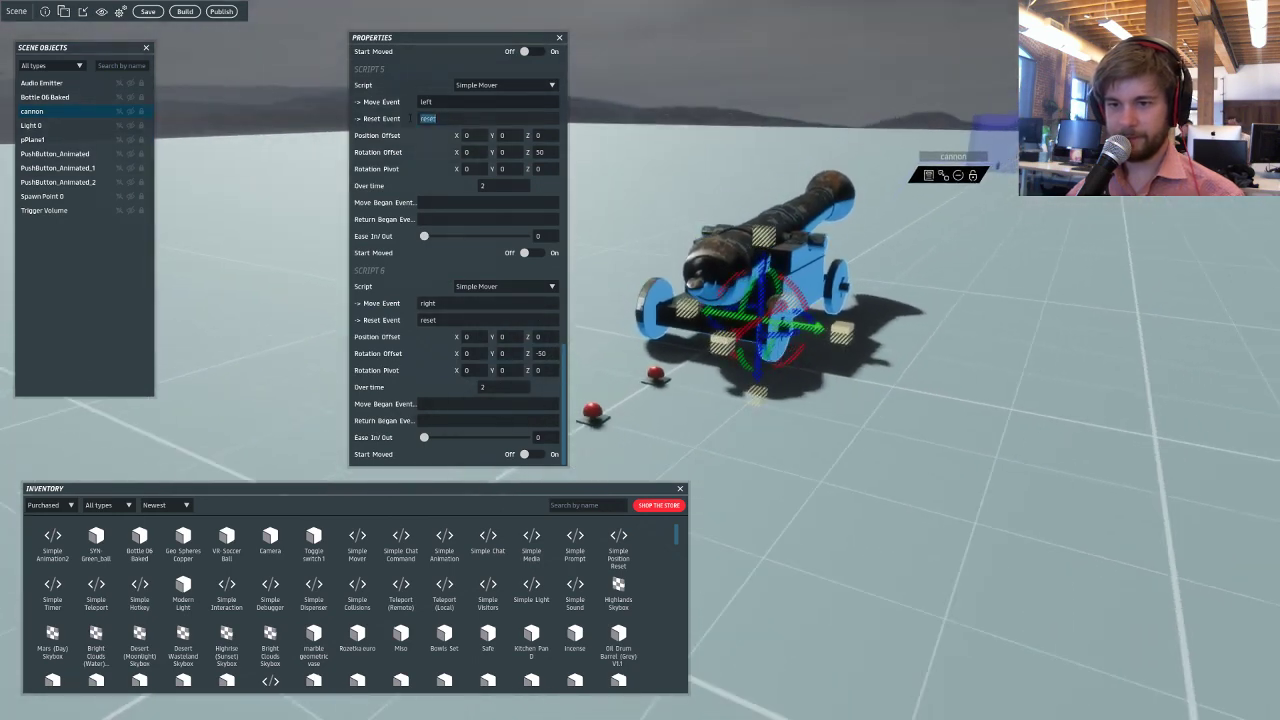
pyautogui.write('centre')
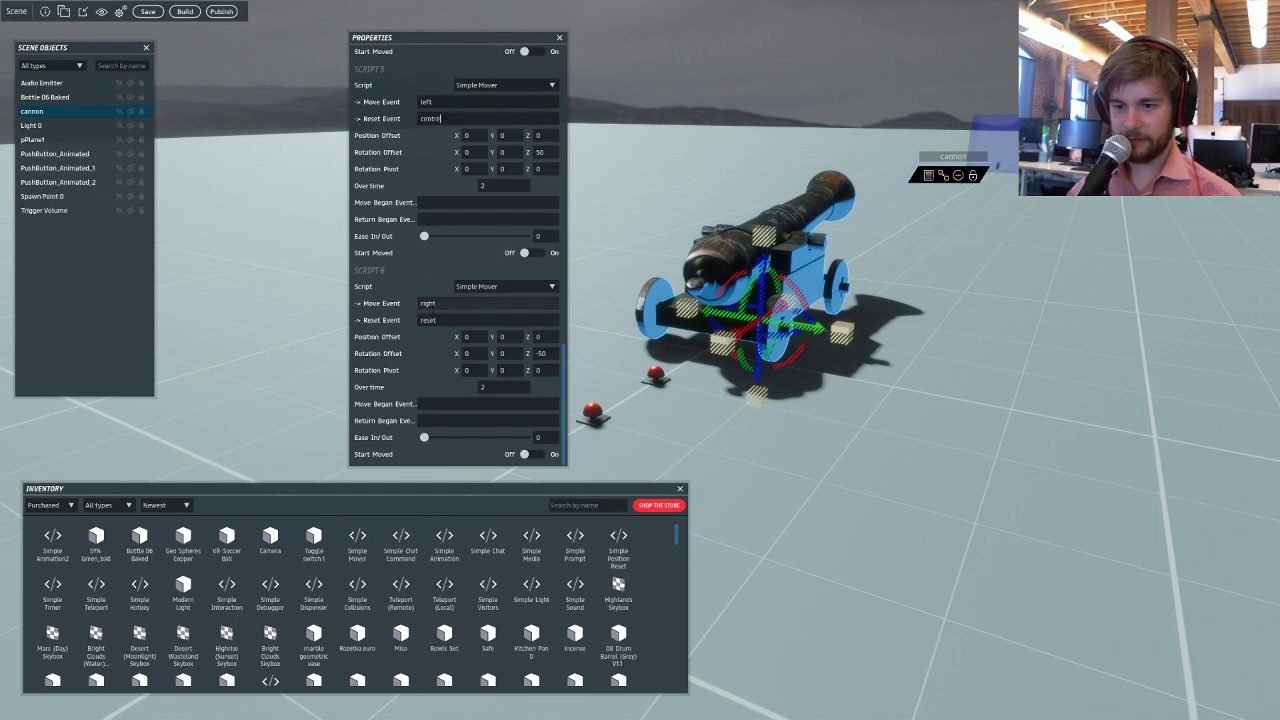
pyautogui.click(428, 319)
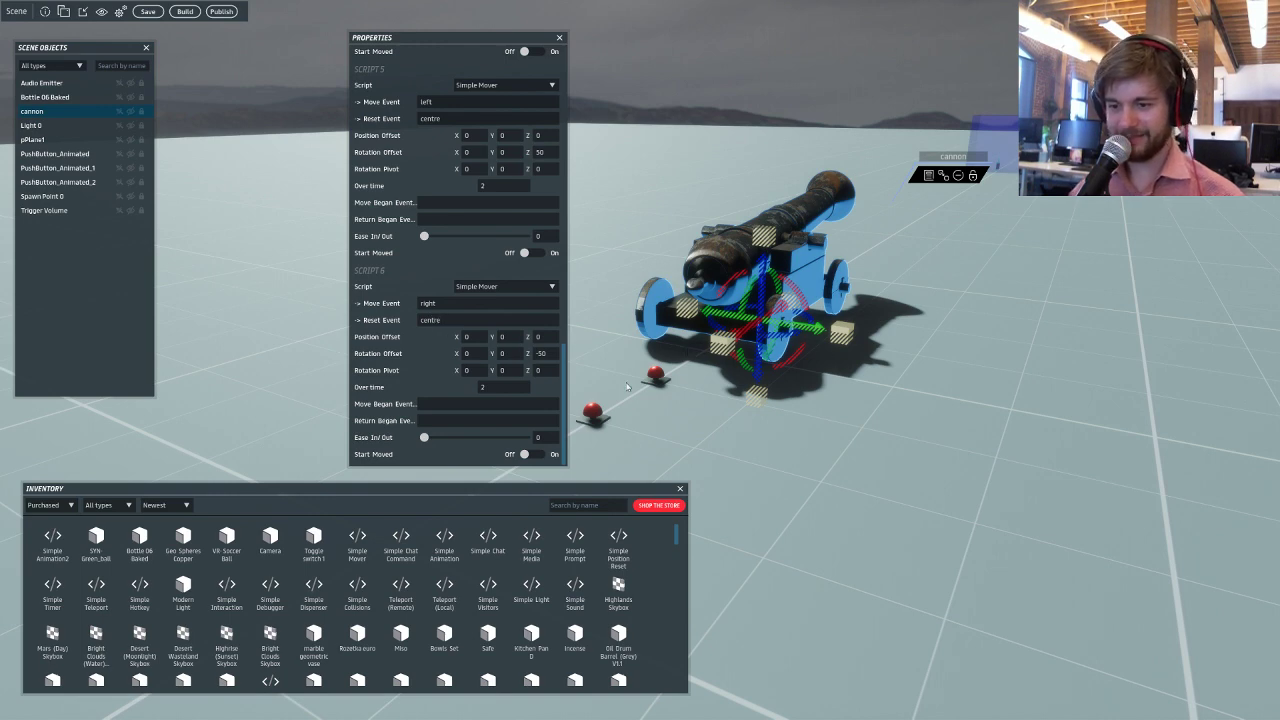
# Extend the Turn button's Play Sound events to left, right, centre.
pyautogui.click(594, 413)
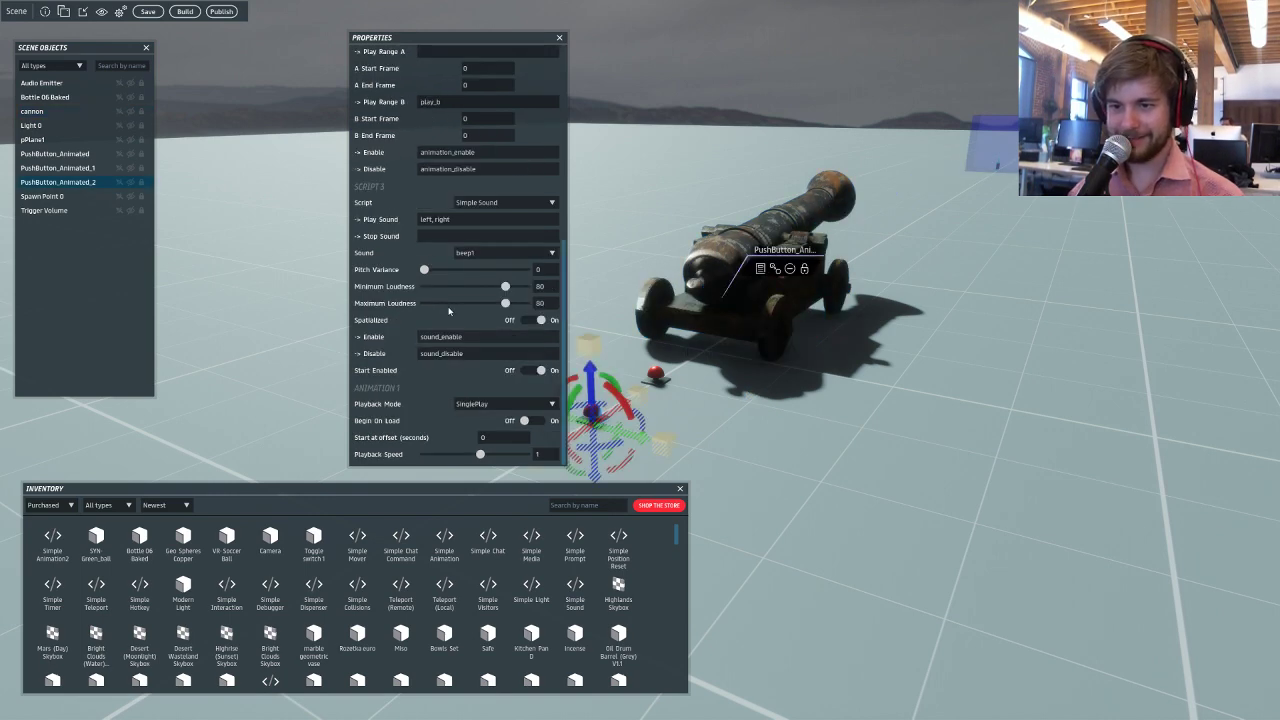
pyautogui.scroll(-3, 447, 311)
pyautogui.scroll(1, 456, 305)
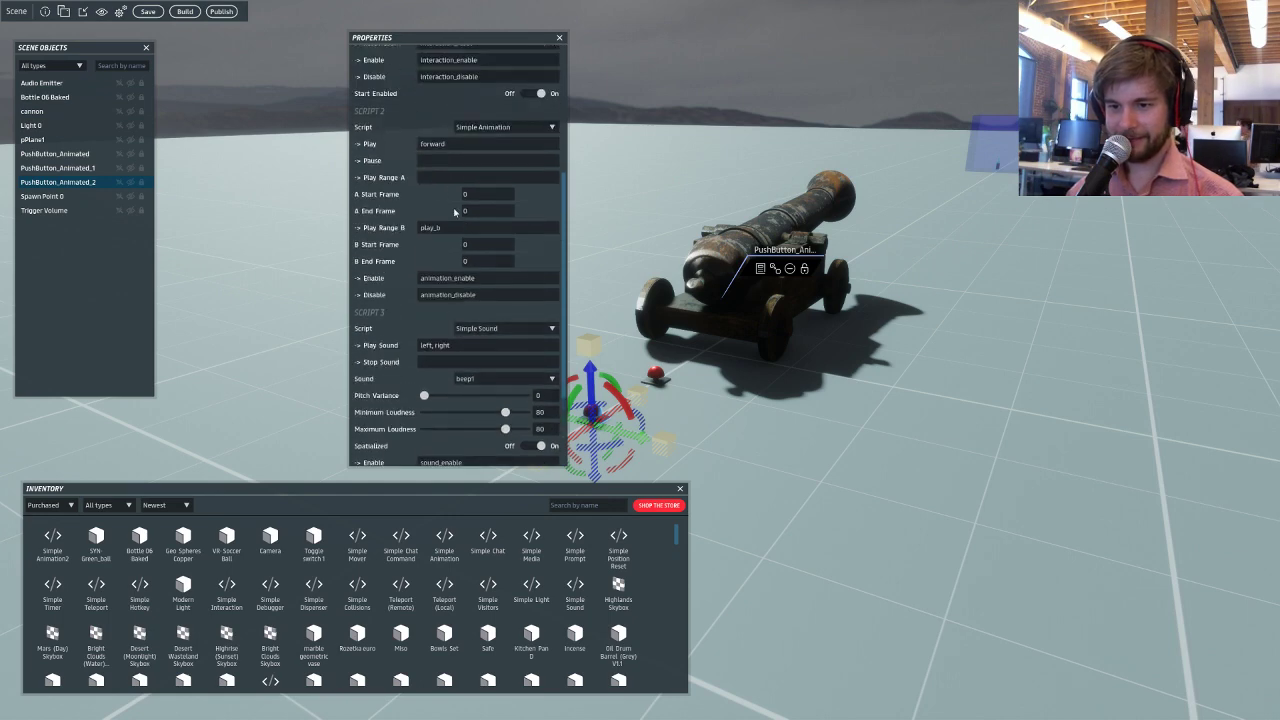
pyautogui.click(464, 345)
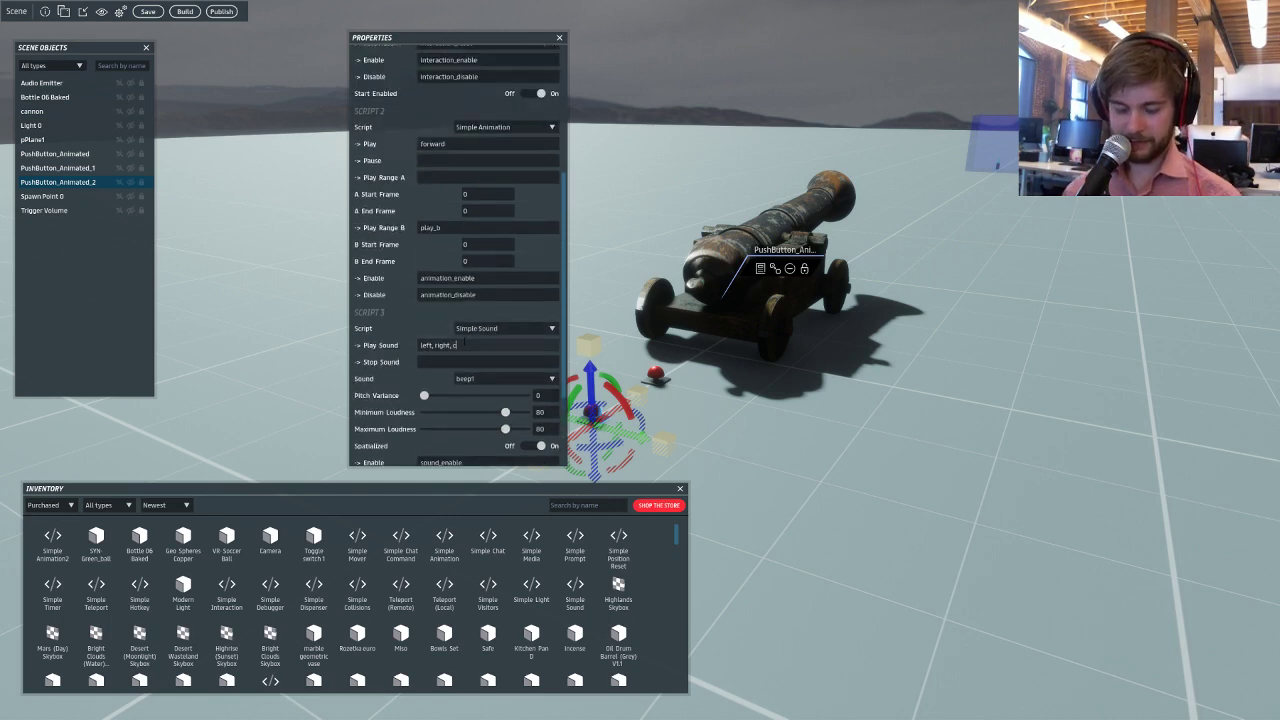
pyautogui.press('Return')
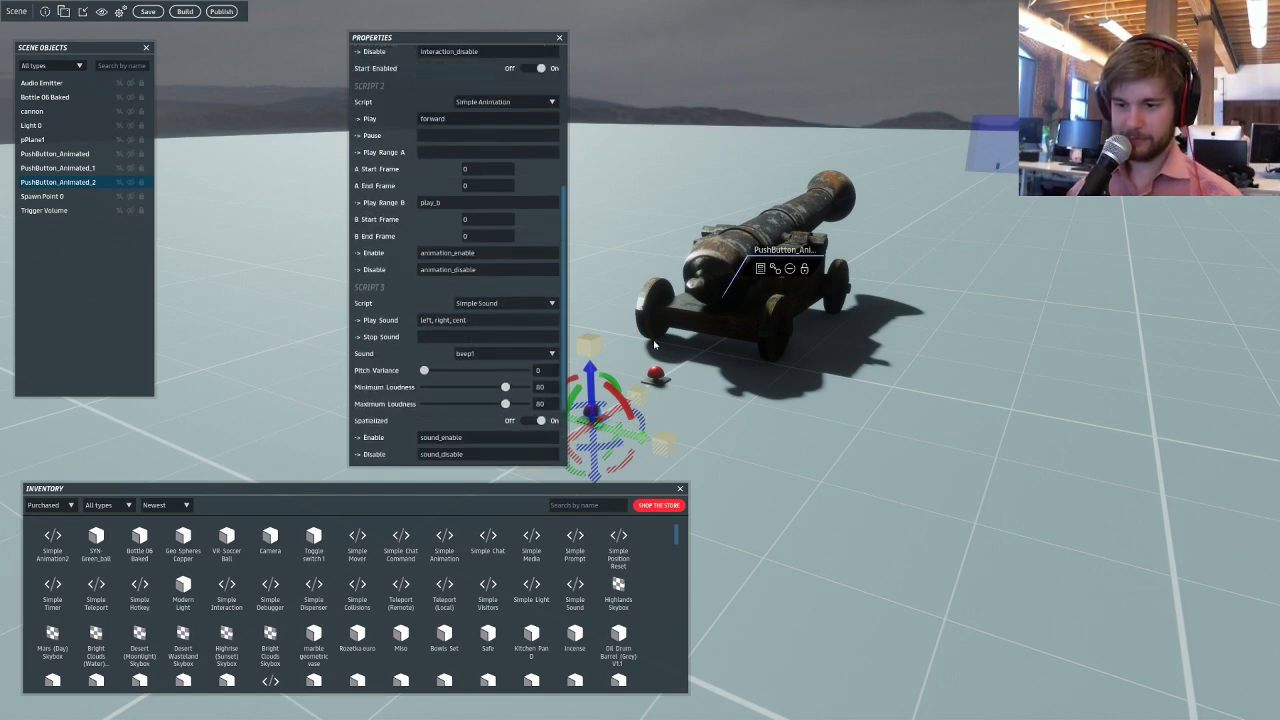
pyautogui.write('re')
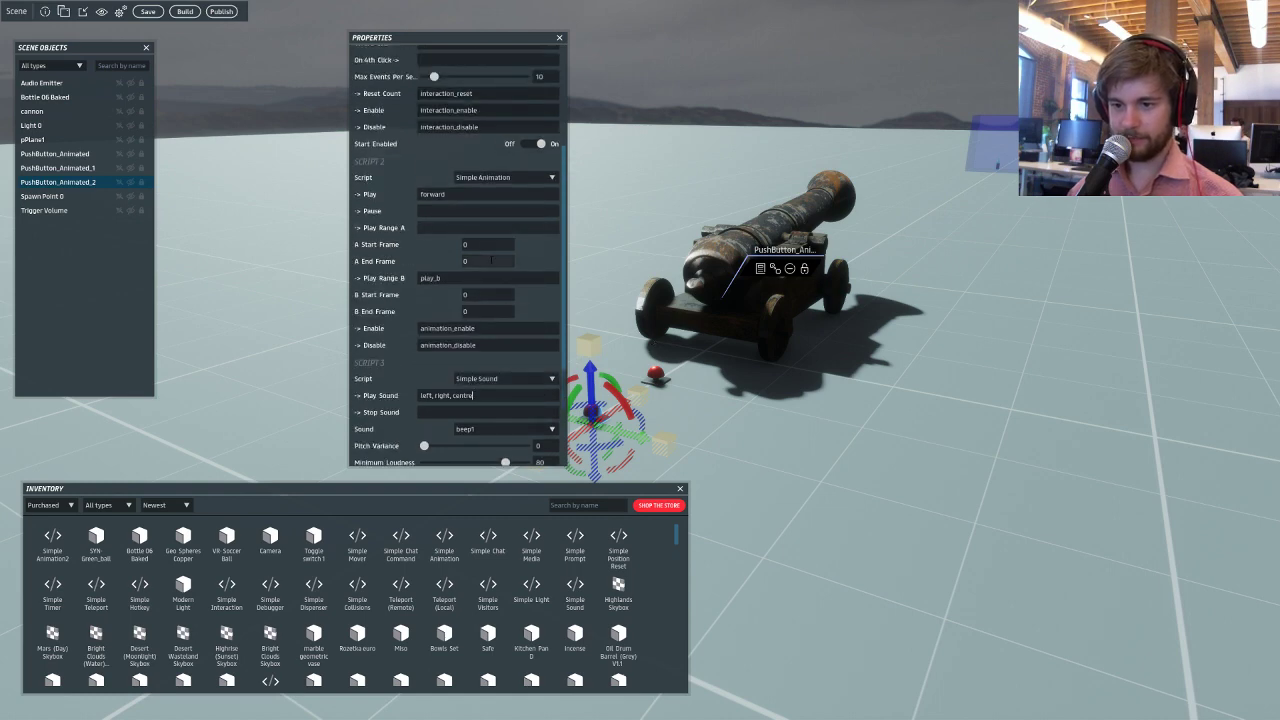
# Set the Turn button's Simple Animation Play events to left, right, centre and make its third click send the centre event.
pyautogui.scroll(1, 497, 283)
pyautogui.scroll(3, 496, 282)
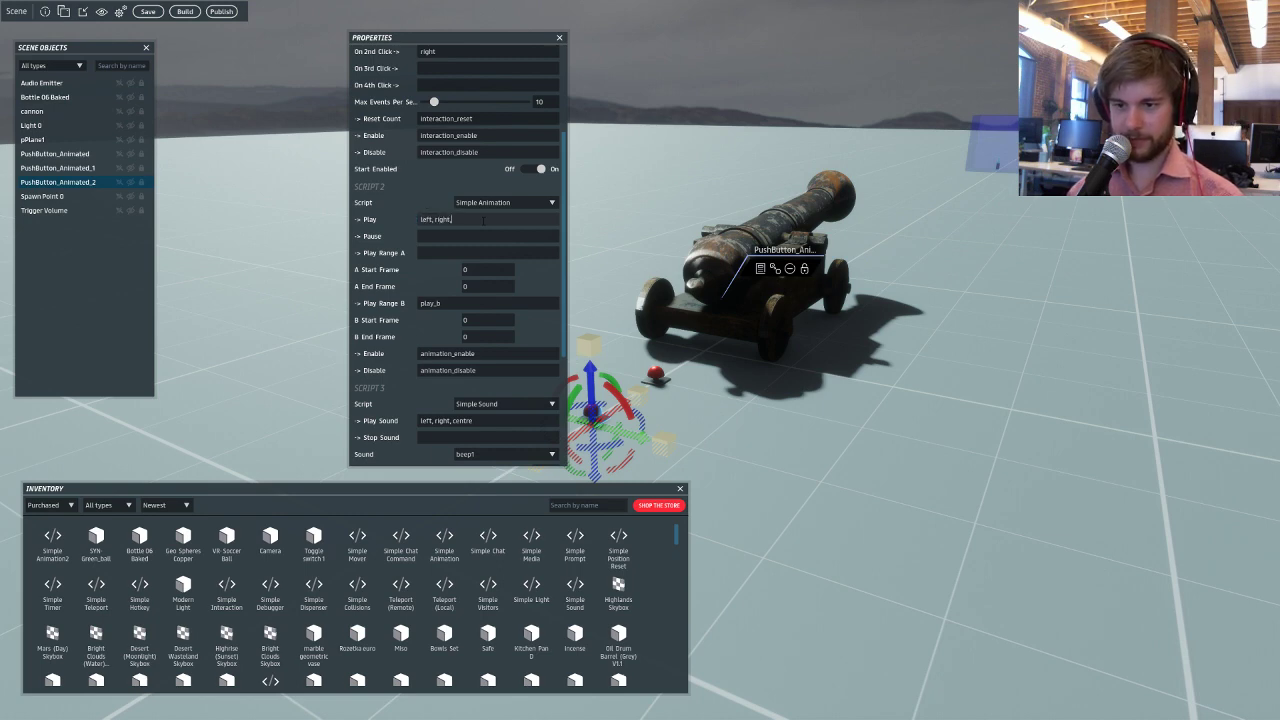
pyautogui.click(438, 170)
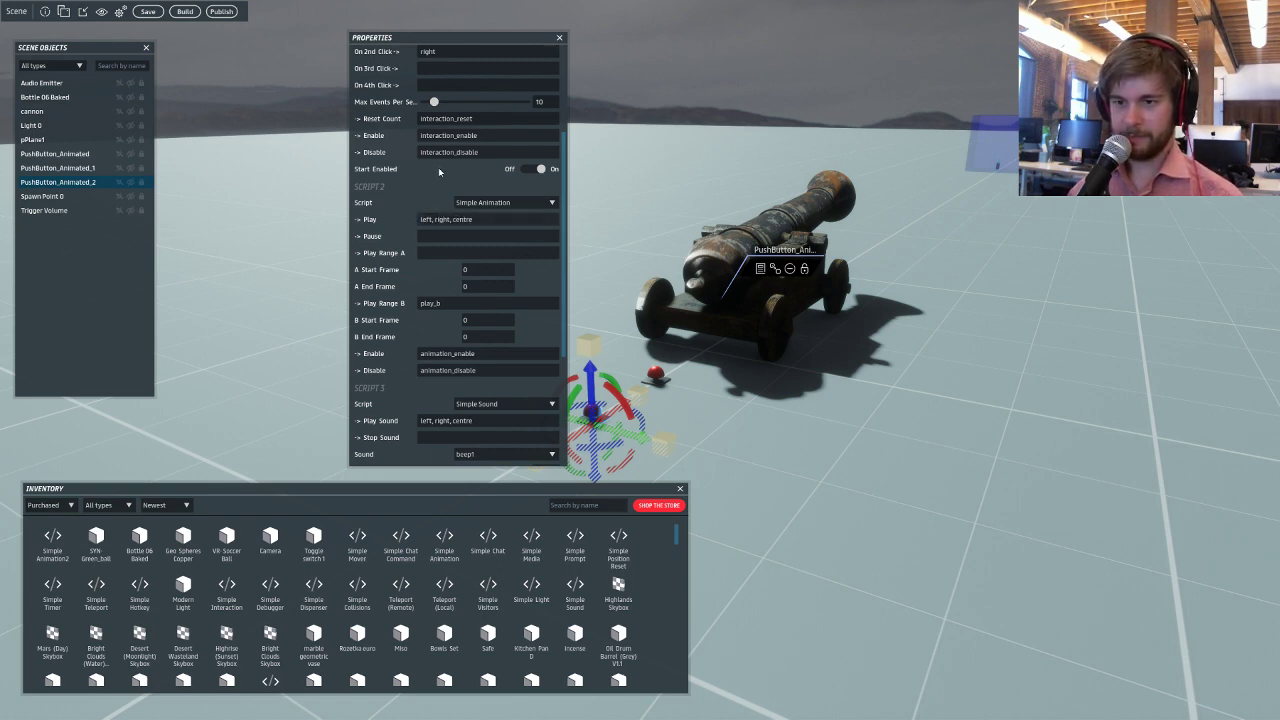
pyautogui.click(434, 68)
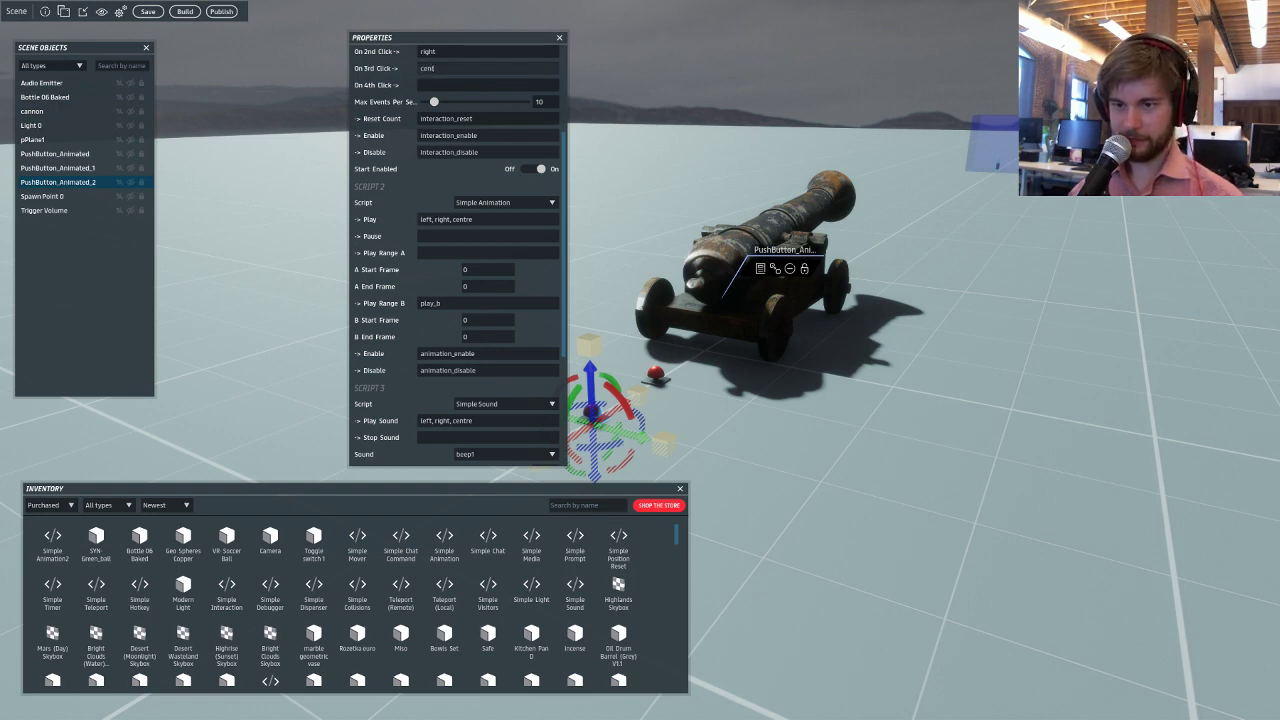
# Select the bottle together with its trigger volume, raise both above the floor and adjust their position.
pyautogui.scroll(4, 486, 215)
pyautogui.moveTo(699, 220); pyautogui.dragTo(829, 322, button='right')
pyautogui.click(775, 304)
pyautogui.press('f')
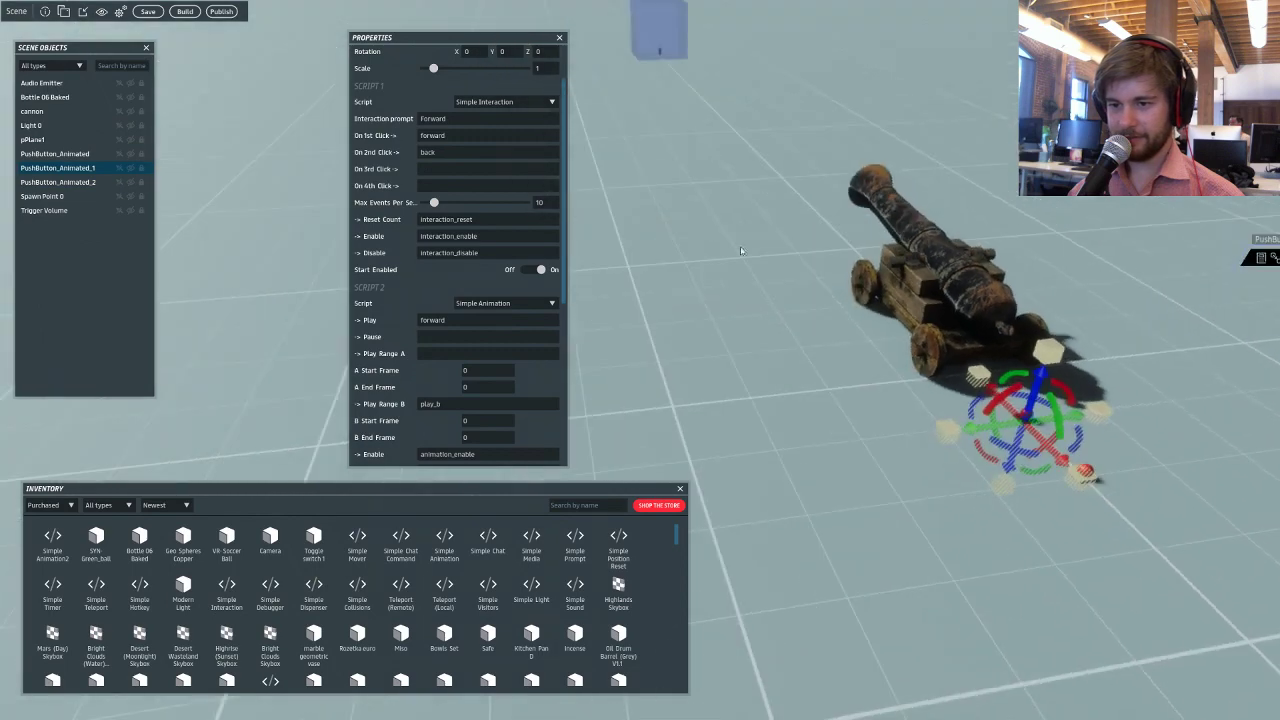
pyautogui.moveTo(791, 531); pyautogui.dragTo(806, 457, button='right')
pyautogui.press('w')
pyautogui.press('w')
pyautogui.moveTo(722, 364); pyautogui.dragTo(963, 275, button='right')
pyautogui.click(959, 266)
pyautogui.press('w')
pyautogui.keyDown('ctrl'); pyautogui.click(803, 253); pyautogui.keyUp('ctrl')
pyautogui.press('s')
pyautogui.moveTo(803, 253); pyautogui.dragTo(683, 300, button='right')
pyautogui.moveTo(667, 298); pyautogui.dragTo(678, 138)
pyautogui.press('d')
pyautogui.moveTo(838, 340); pyautogui.dragTo(664, 308, button='right')
pyautogui.moveTo(808, 232); pyautogui.dragTo(805, 286)
pyautogui.moveTo(703, 320); pyautogui.dragTo(821, 334, button='right')
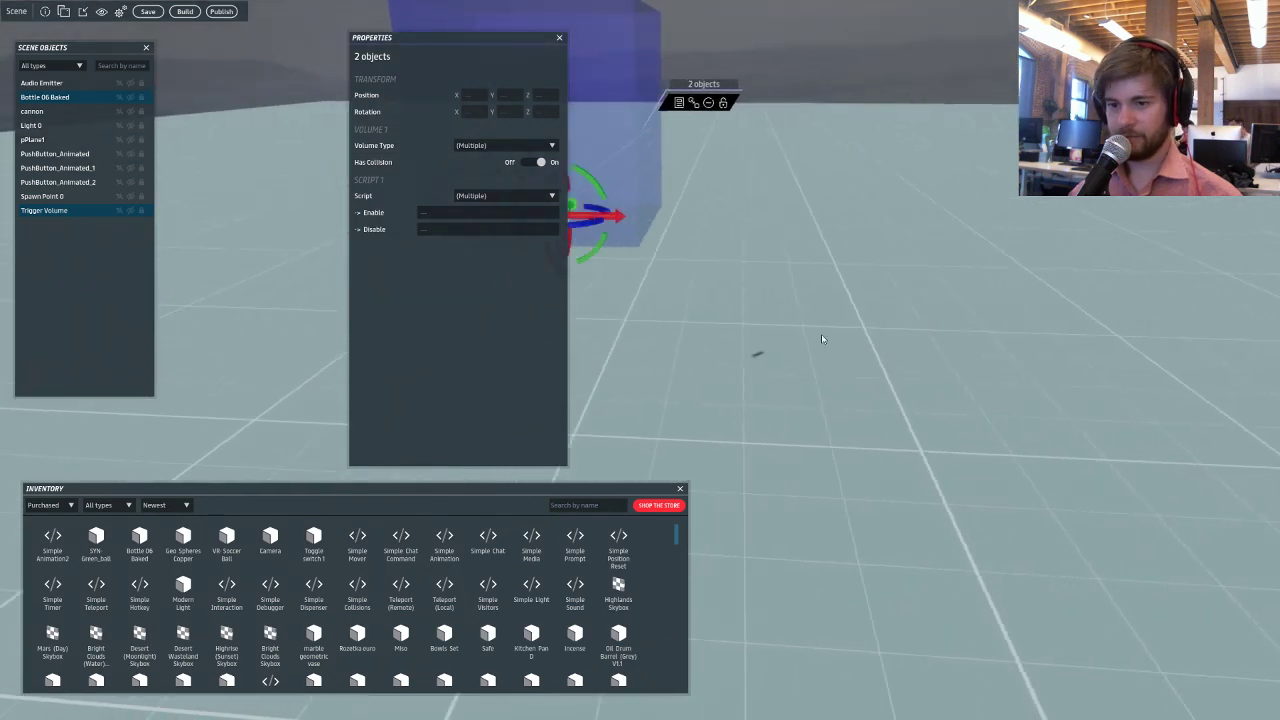
# Search the inventory for plafond and place it on the floor near the raised bottle.
pyautogui.click(821, 334)
pyautogui.click(570, 505)
pyautogui.write('p')
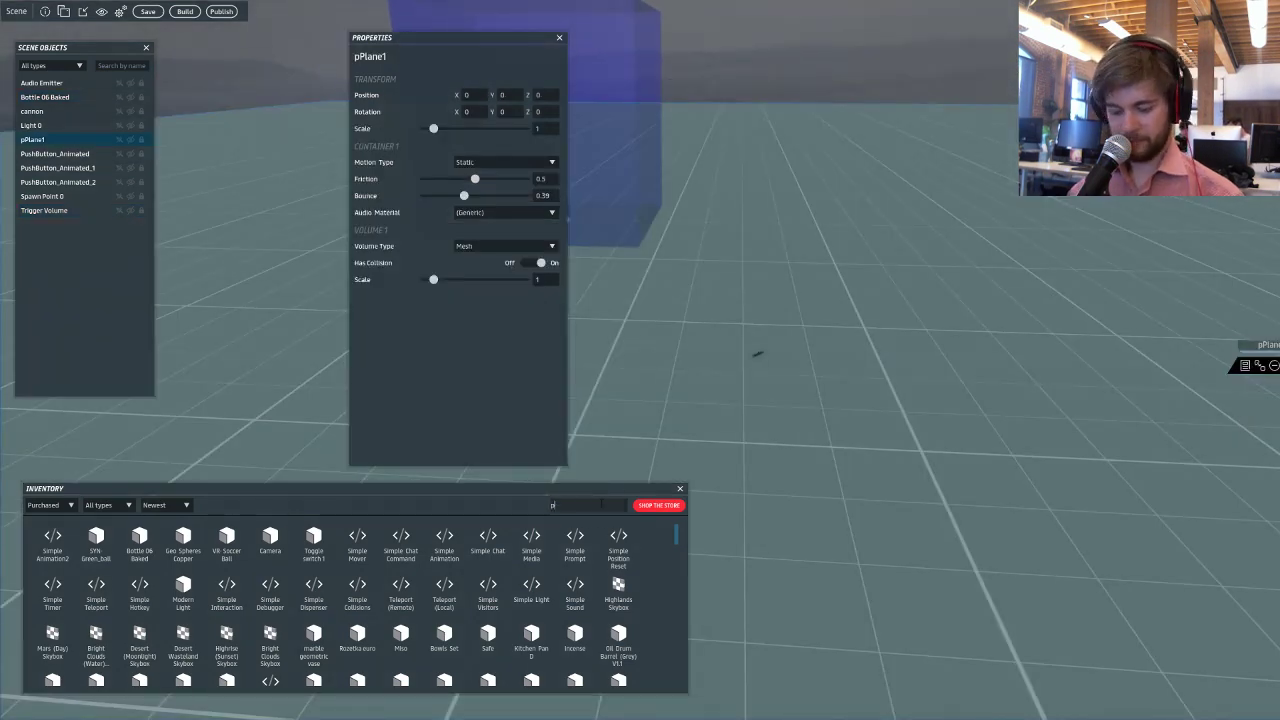
pyautogui.write('lafond')
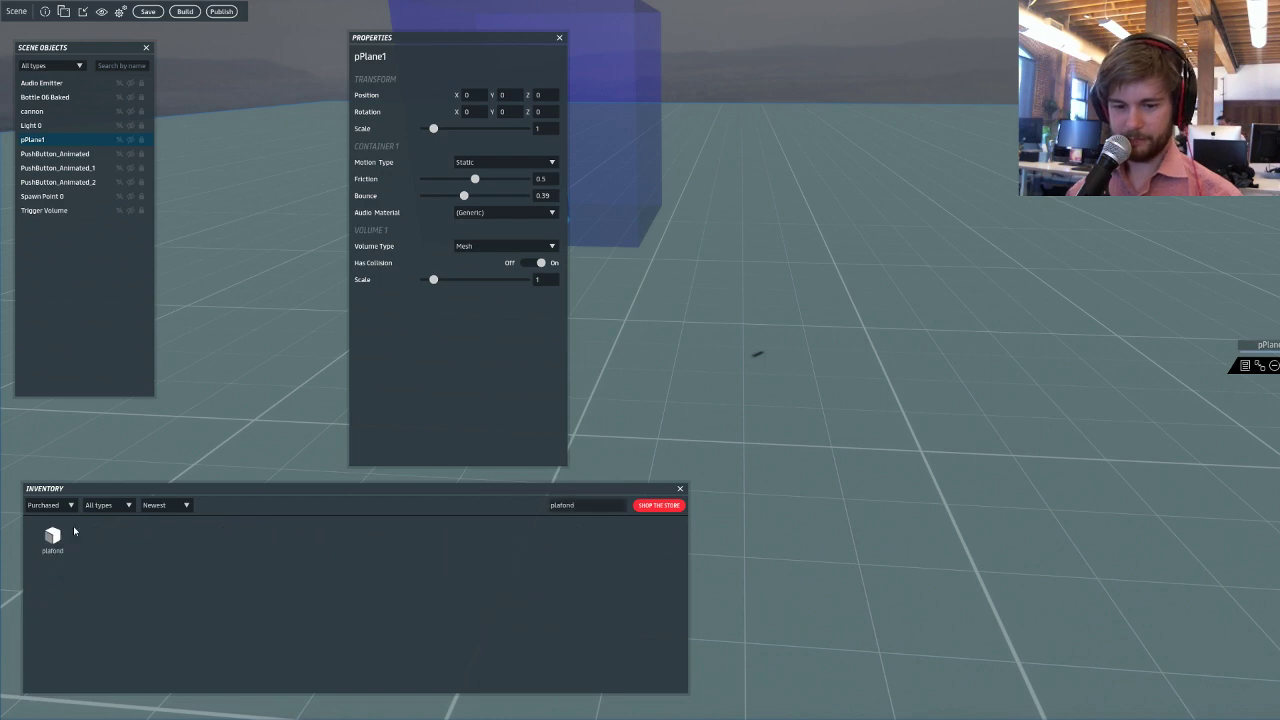
pyautogui.moveTo(56, 538); pyautogui.dragTo(594, 453)
# Scale the plafond to about 0.49 and raise it beneath the bottle, to a Z position of about 1.8.
pyautogui.moveTo(790, 325); pyautogui.dragTo(740, 346, button='right')
pyautogui.scroll(-5, 740, 346)
pyautogui.moveTo(828, 441)
pyautogui.mouseDown()
pyautogui.moveTo(711, 445)
pyautogui.moveTo(807, 434)
pyautogui.mouseUp()
pyautogui.moveTo(750, 403); pyautogui.dragTo(769, 257)
pyautogui.moveTo(829, 331); pyautogui.dragTo(753, 268)
# Set the Z rotation offset of the cannon's left mover to 20 and of its right mover to -20.
pyautogui.press('w')
pyautogui.moveTo(714, 334); pyautogui.dragTo(1136, 324, button='right')
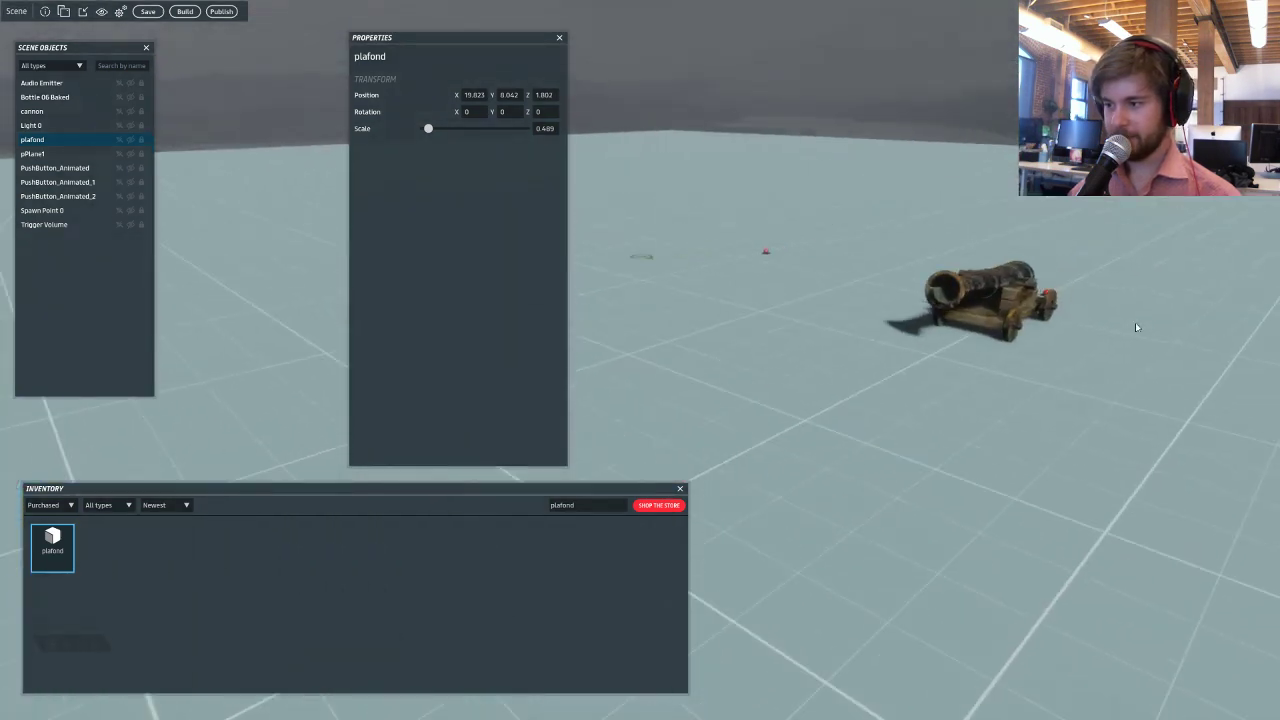
pyautogui.click(1028, 306)
pyautogui.scroll(-10, 486, 308)
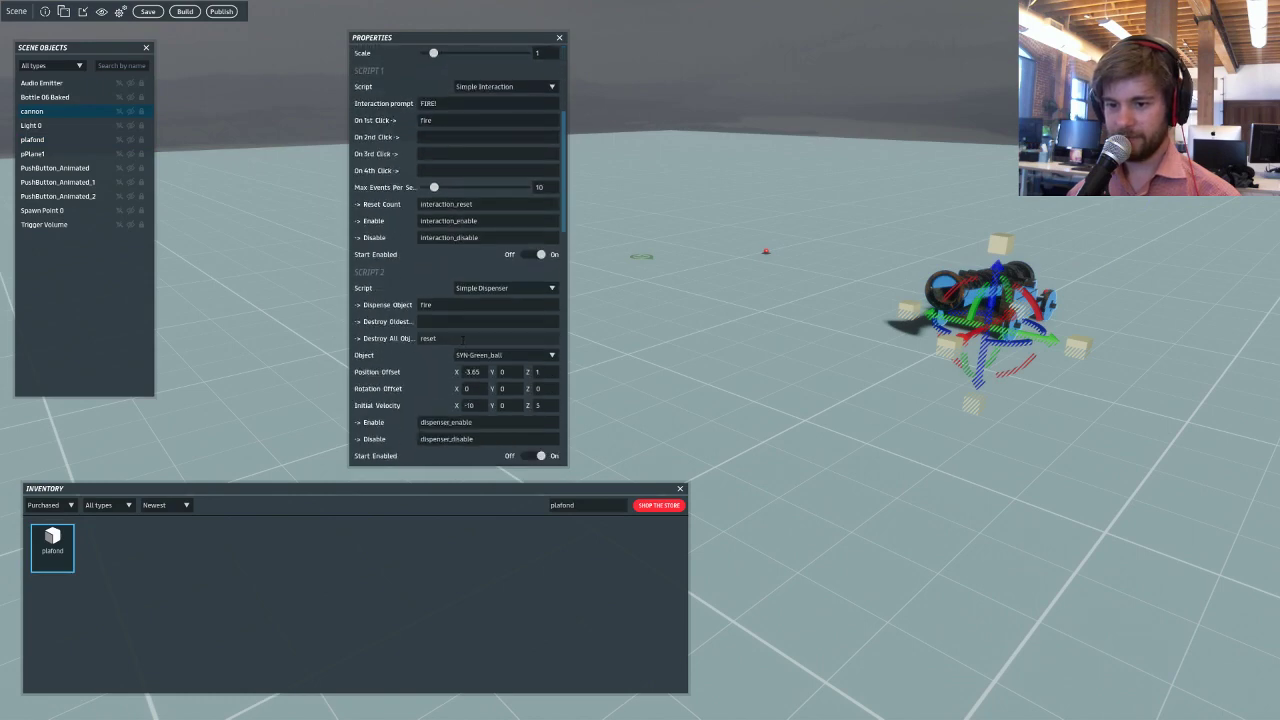
pyautogui.scroll(-6, 486, 308)
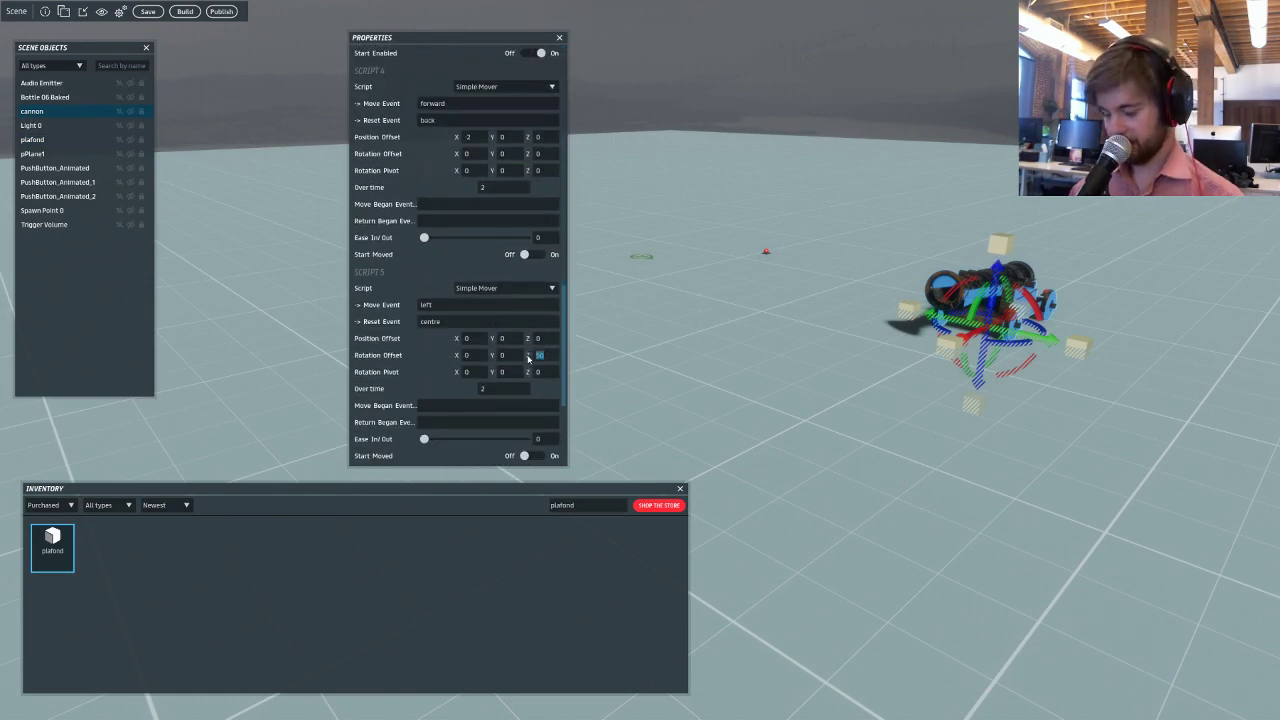
pyautogui.scroll(-6, 528, 358)
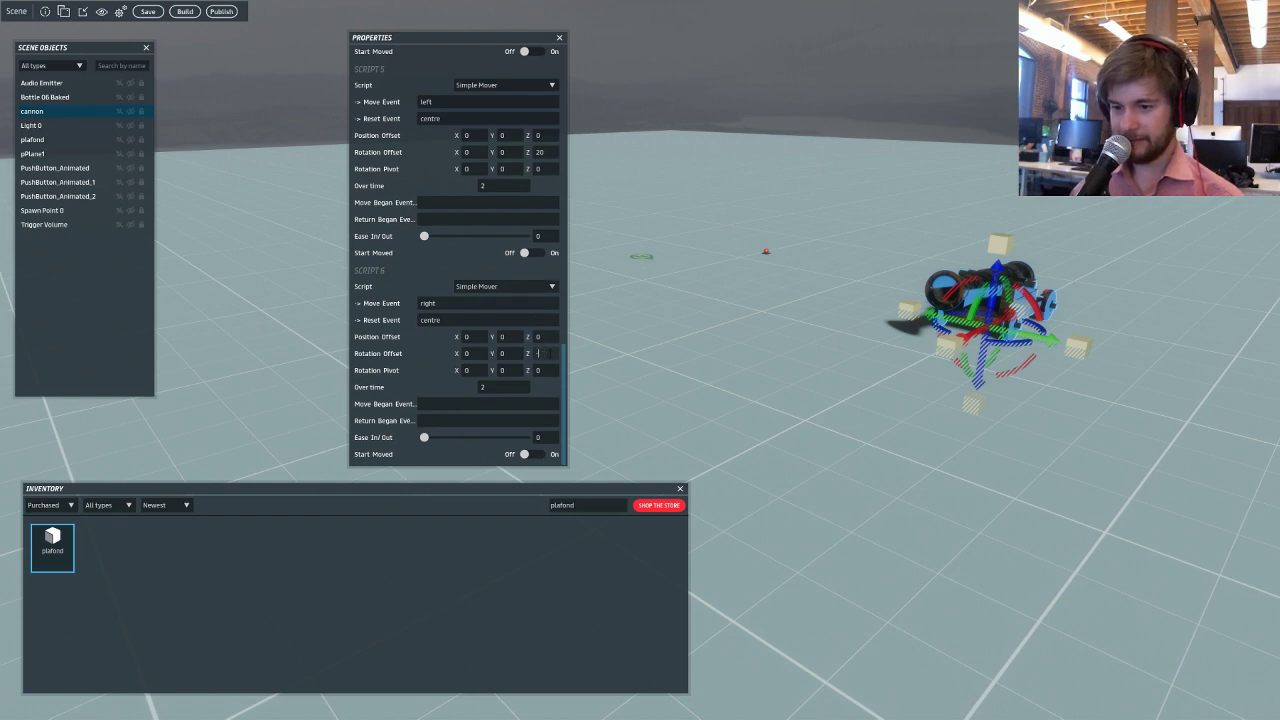
# Set the Z rotation offset of the cannon's left mover to 10 and give the right mover the matching negative value.
pyautogui.moveTo(696, 280); pyautogui.dragTo(467, 225, button='right')
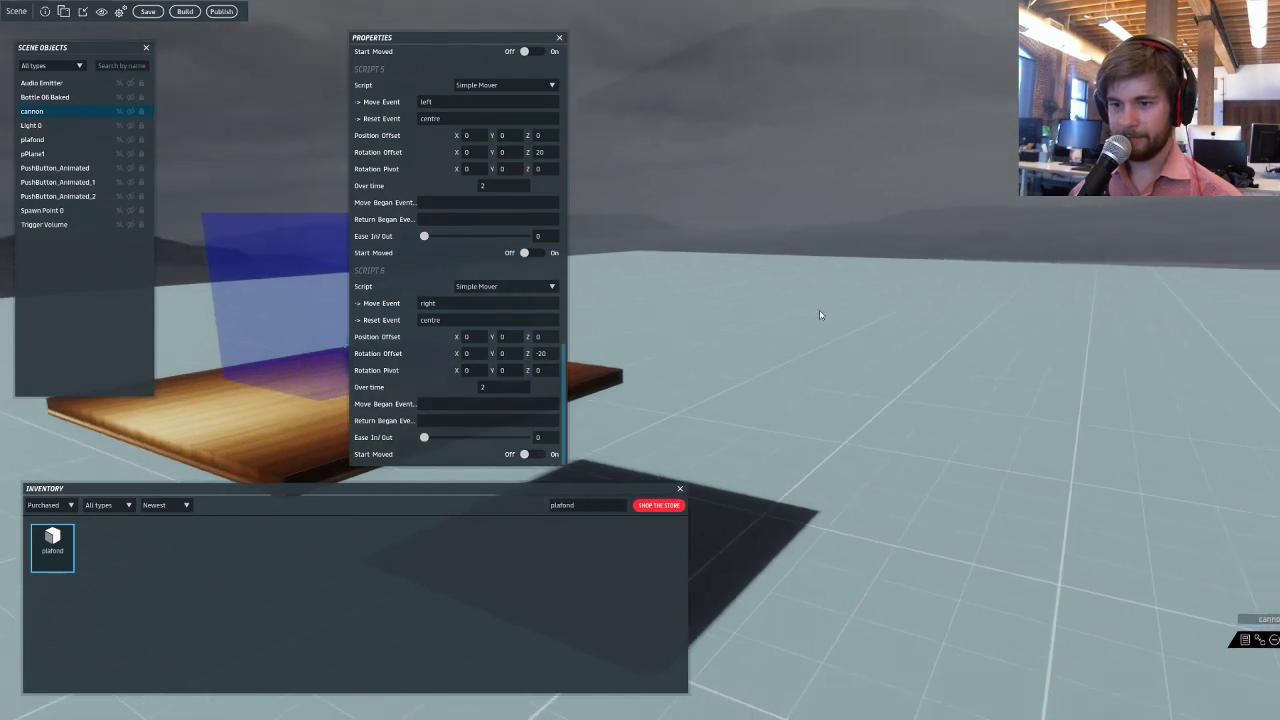
pyautogui.moveTo(820, 314); pyautogui.dragTo(562, 165, button='right')
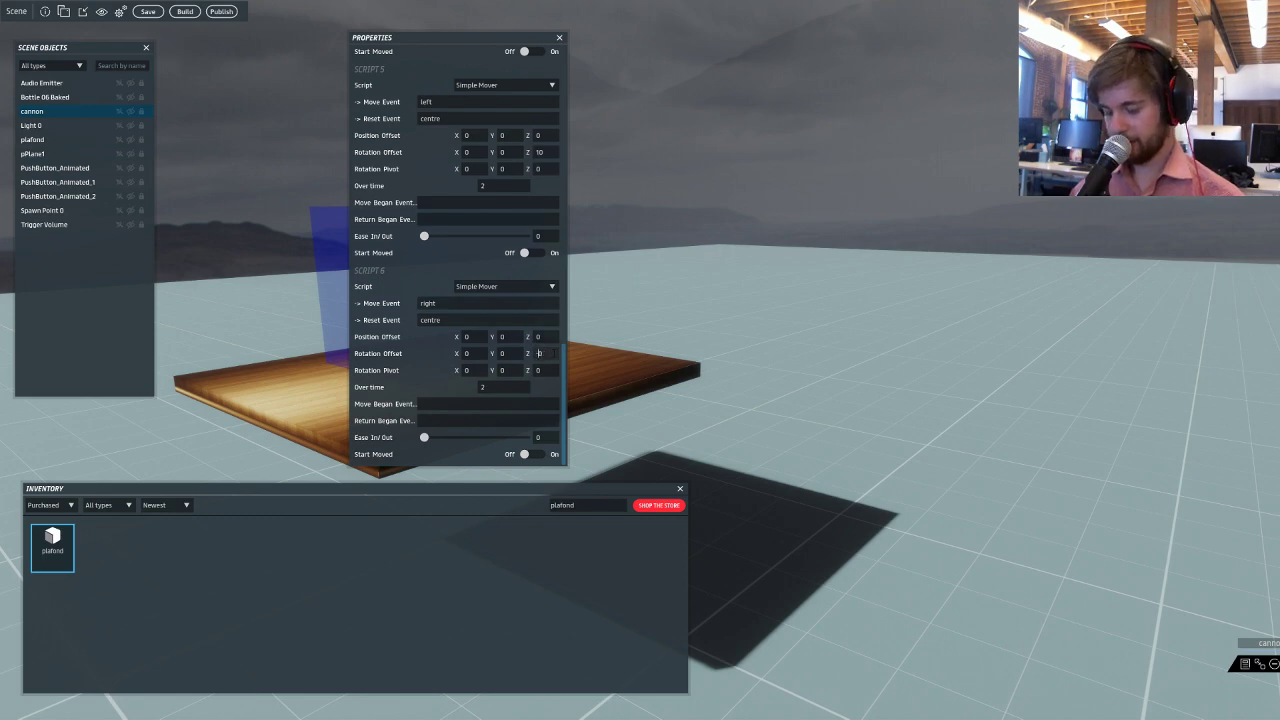
pyautogui.click(634, 352)
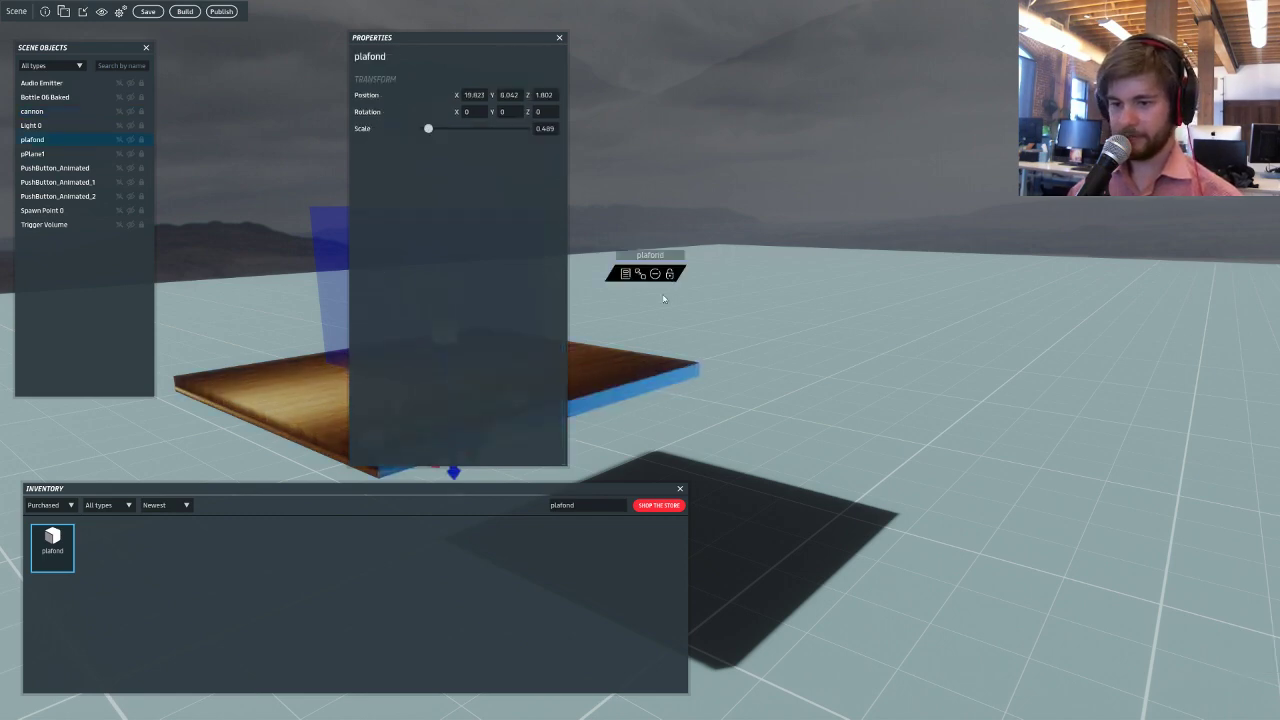
pyautogui.moveTo(806, 277); pyautogui.dragTo(722, 352, button='right')
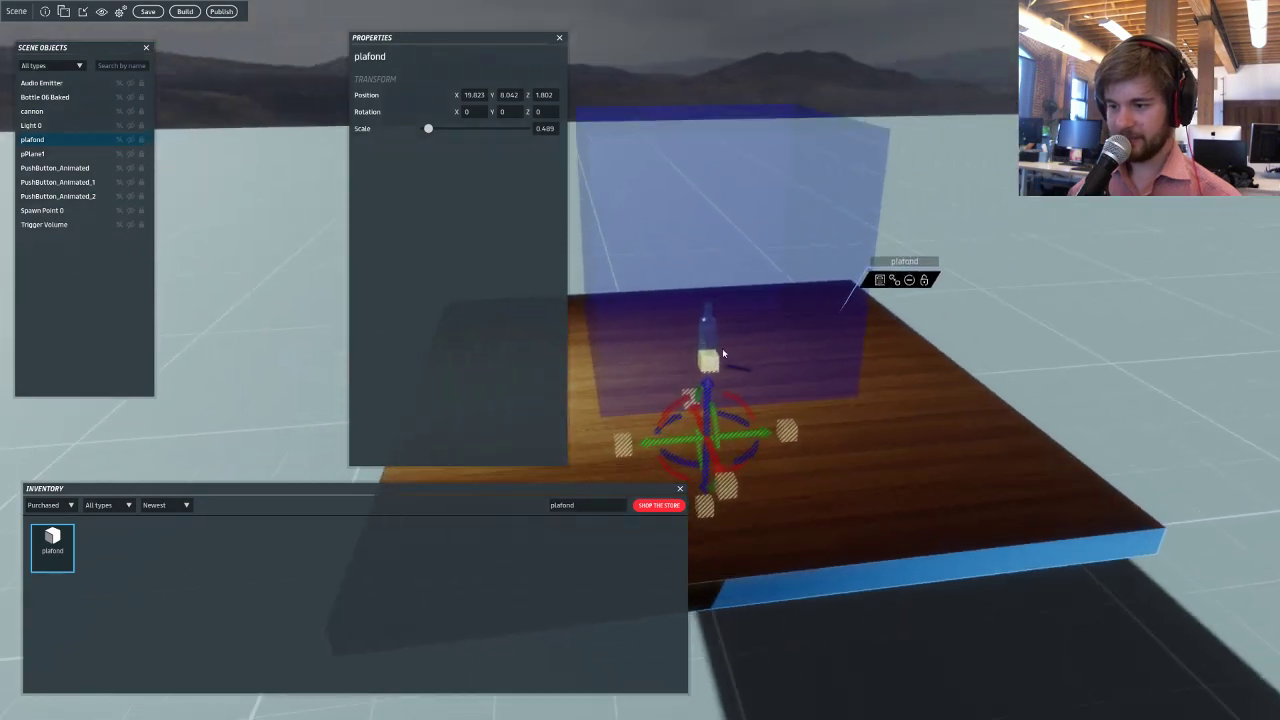
pyautogui.keyDown('ctrl'); pyautogui.click(755, 250); pyautogui.keyUp('ctrl')
pyautogui.moveTo(755, 250); pyautogui.dragTo(829, 377, button='right')
pyautogui.press('w')
pyautogui.keyDown('shift'); pyautogui.click(835, 520); pyautogui.keyUp('shift')
pyautogui.press('f')
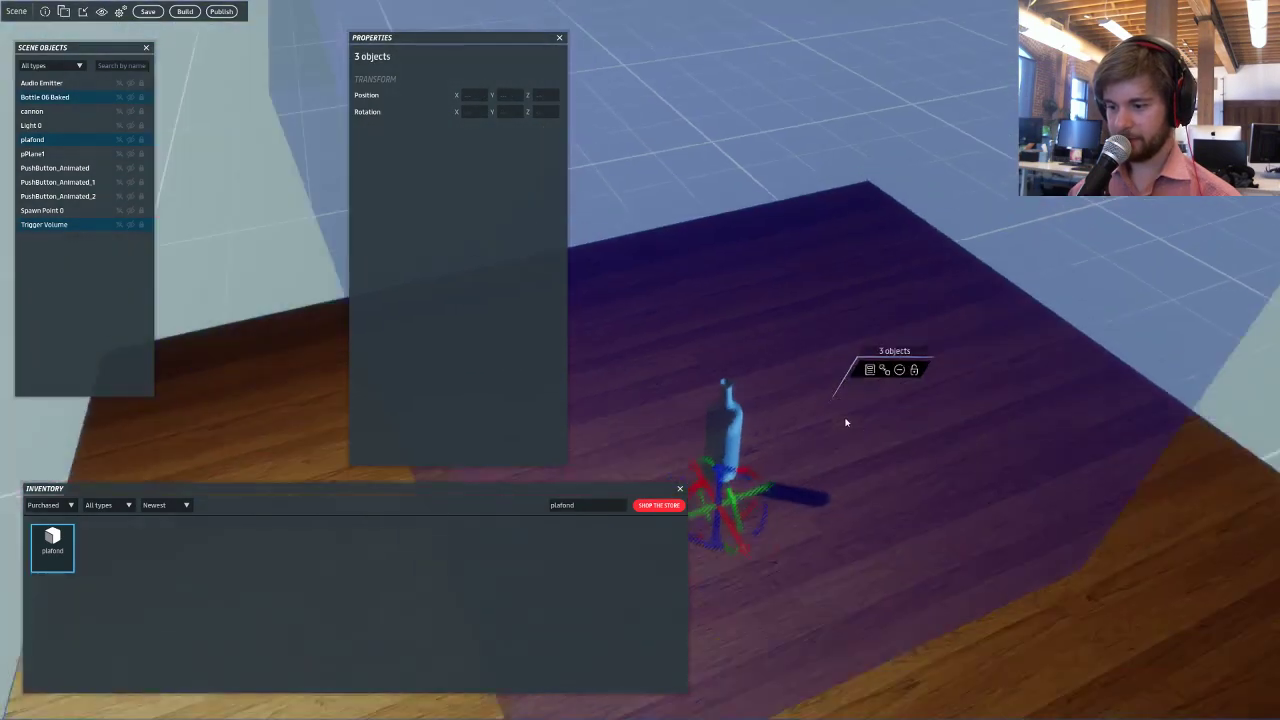
pyautogui.moveTo(783, 427); pyautogui.dragTo(792, 350, button='right')
pyautogui.press('s')
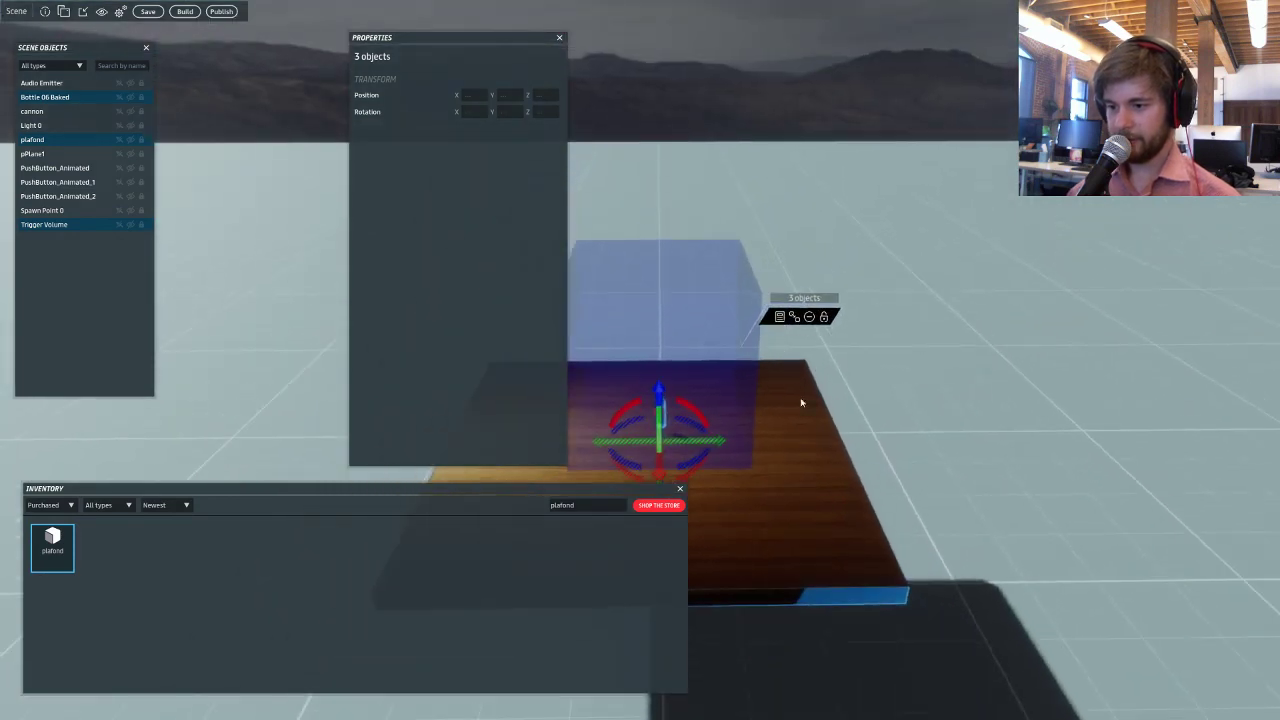
# Select only the plafond and set its scale to 0.25.
pyautogui.click(843, 522)
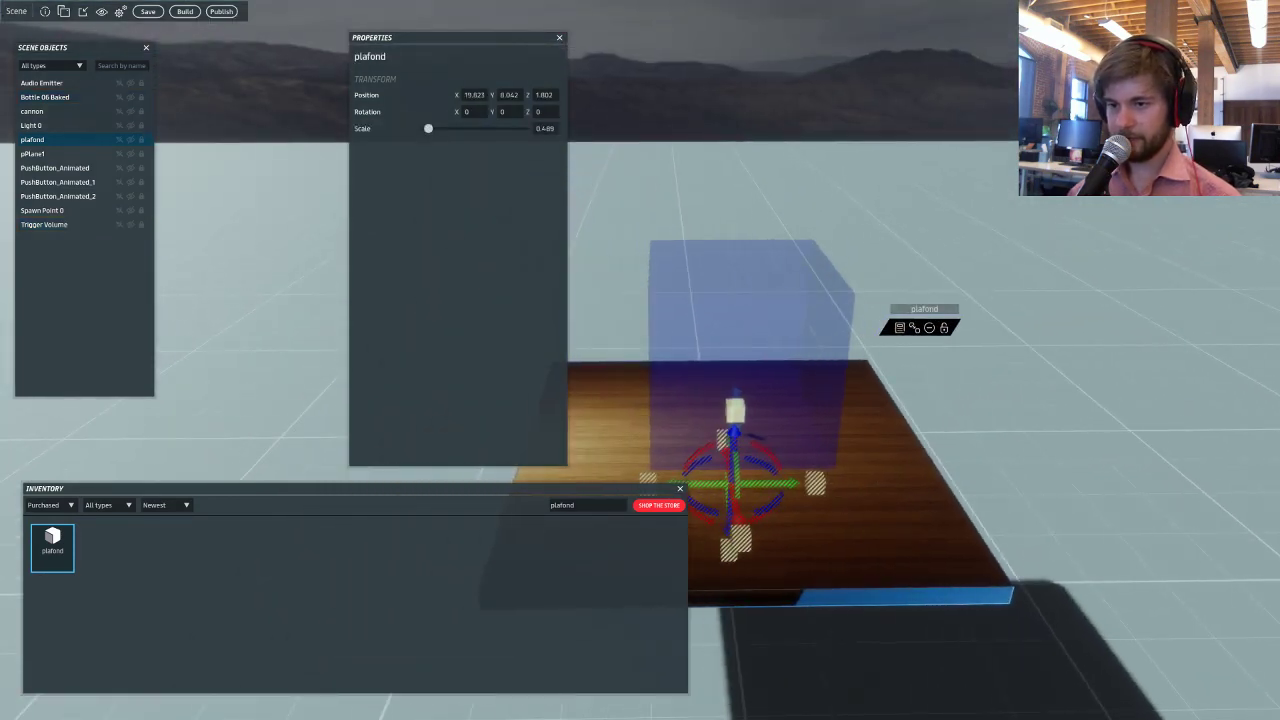
pyautogui.press('Return')
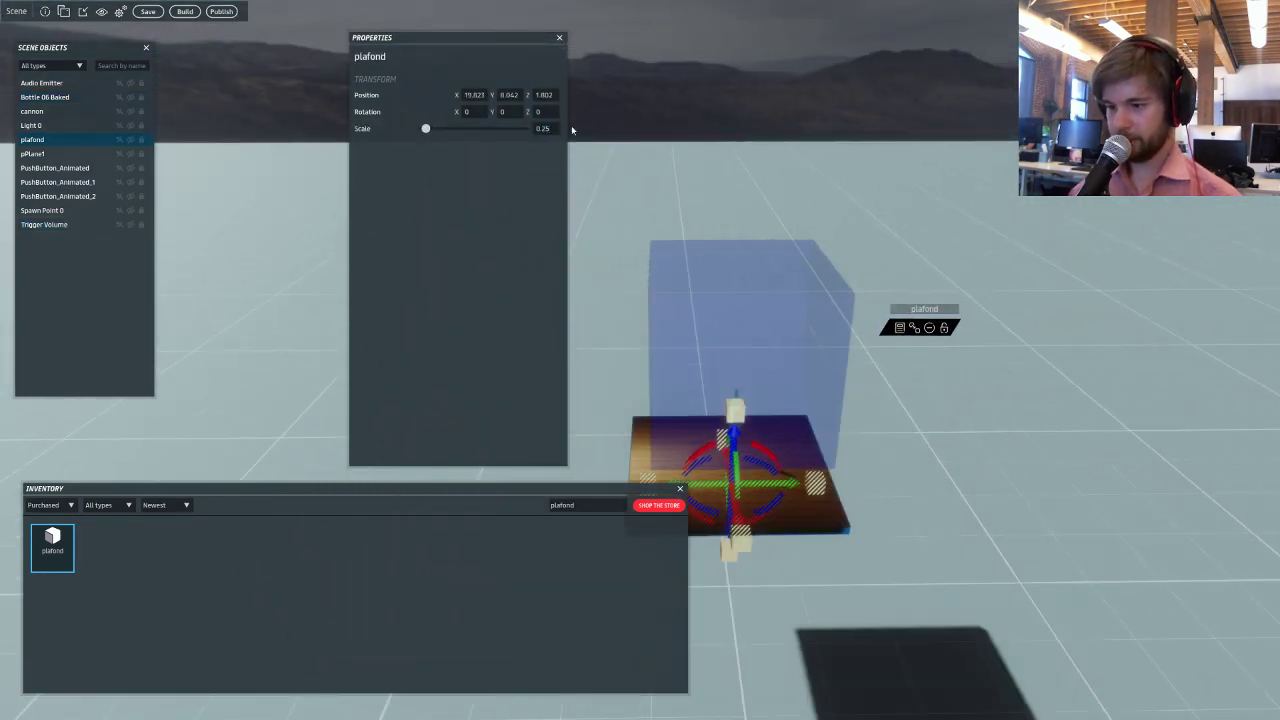
pyautogui.press('w')
pyautogui.moveTo(583, 285); pyautogui.dragTo(868, 261, button='right')
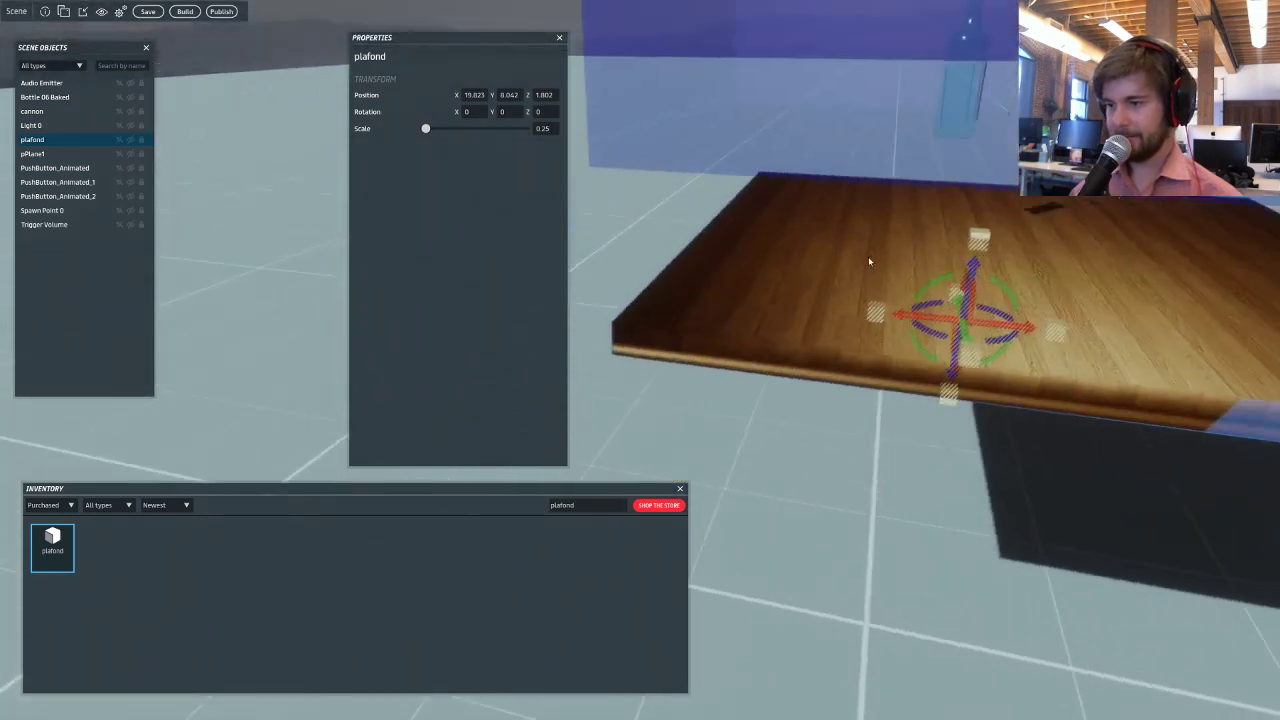
# Move the plafond so it sits directly beneath the bottle at the base of the trigger volume.
pyautogui.moveTo(957, 261); pyautogui.dragTo(973, 172)
pyautogui.moveTo(922, 231); pyautogui.dragTo(868, 236)
pyautogui.press('s')
pyautogui.press('d')
pyautogui.press('s')
pyautogui.press('d')
pyautogui.moveTo(1004, 340); pyautogui.dragTo(831, 340, button='right')
pyautogui.moveTo(747, 347); pyautogui.dragTo(795, 327)
pyautogui.press('a')
# Duplicate the bottle, plafond and trigger volume together and place the copy beside the original along the Y axis.
pyautogui.keyDown('ctrl'); pyautogui.click(758, 176); pyautogui.keyUp('ctrl')
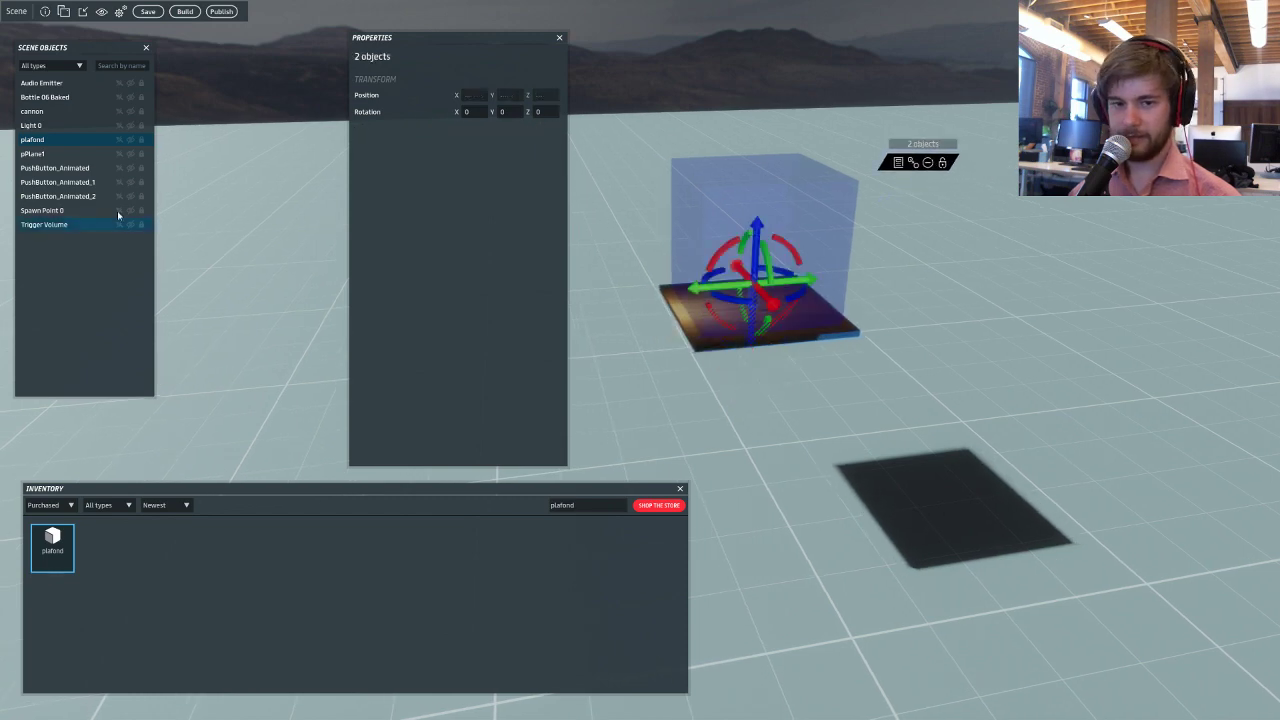
pyautogui.click(76, 97)
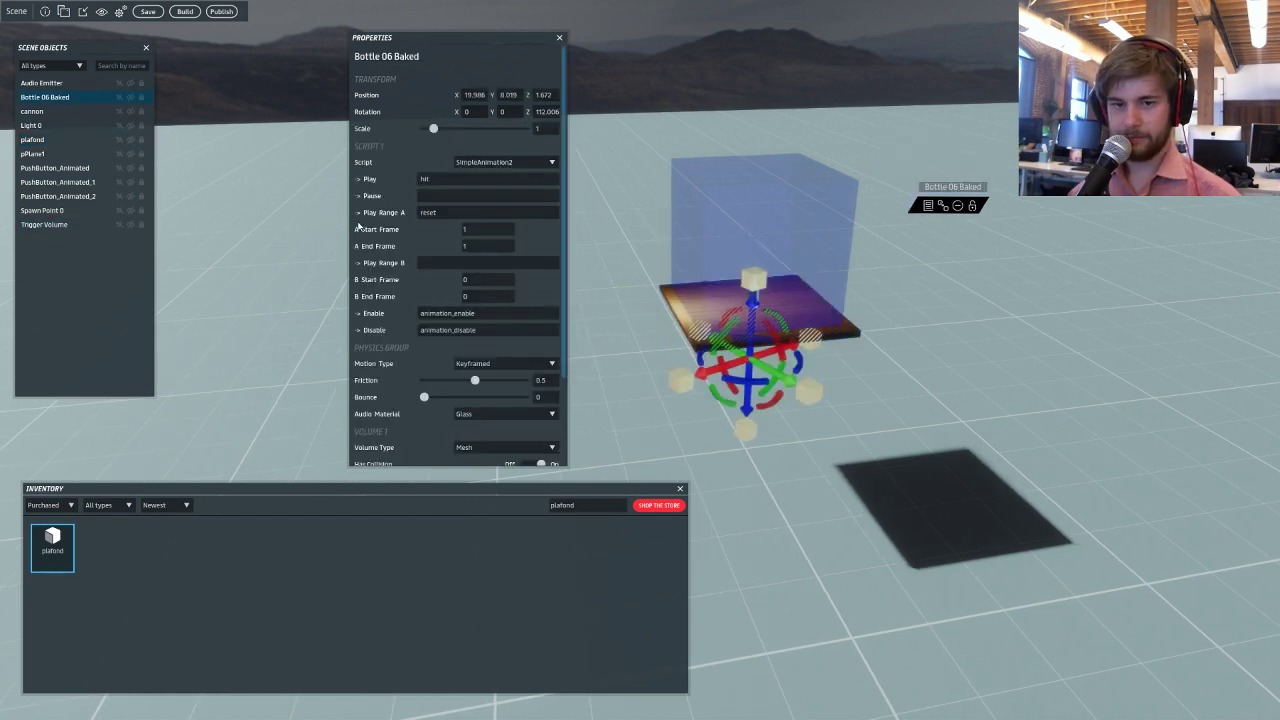
pyautogui.keyDown('ctrl'); pyautogui.click(52, 141); pyautogui.keyUp('ctrl')
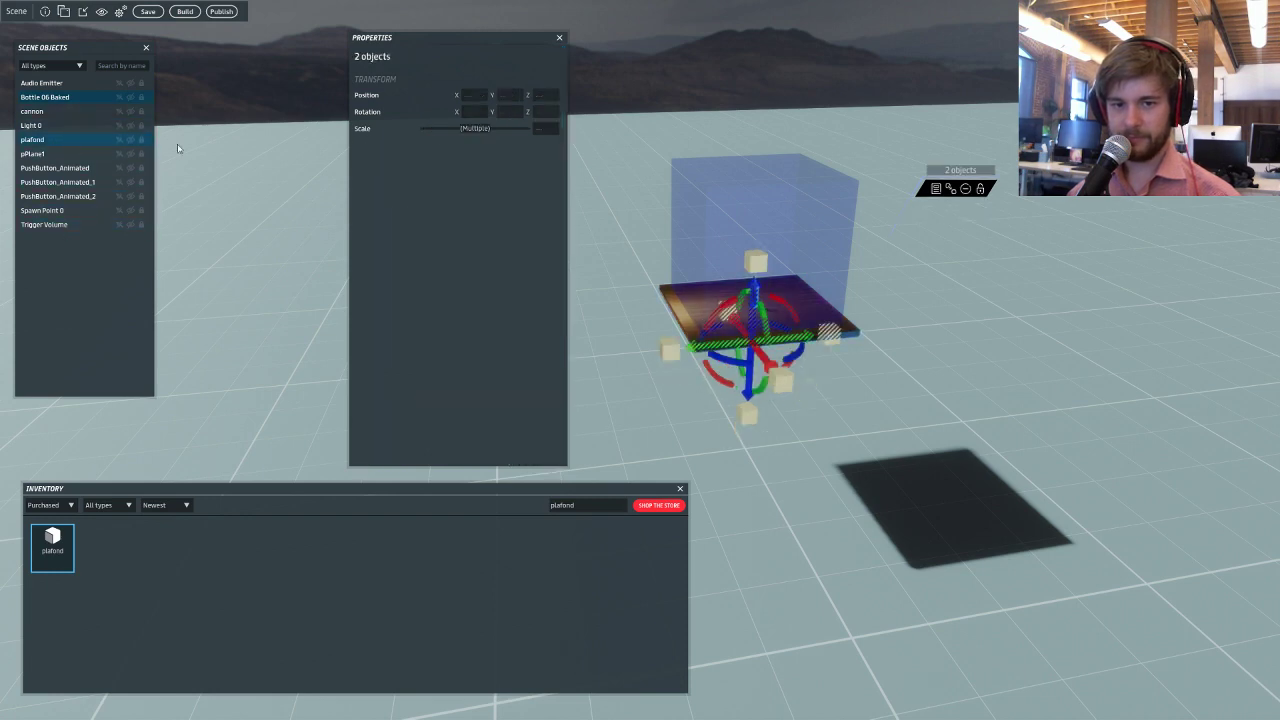
pyautogui.keyDown('ctrl'); pyautogui.click(724, 240); pyautogui.keyUp('ctrl')
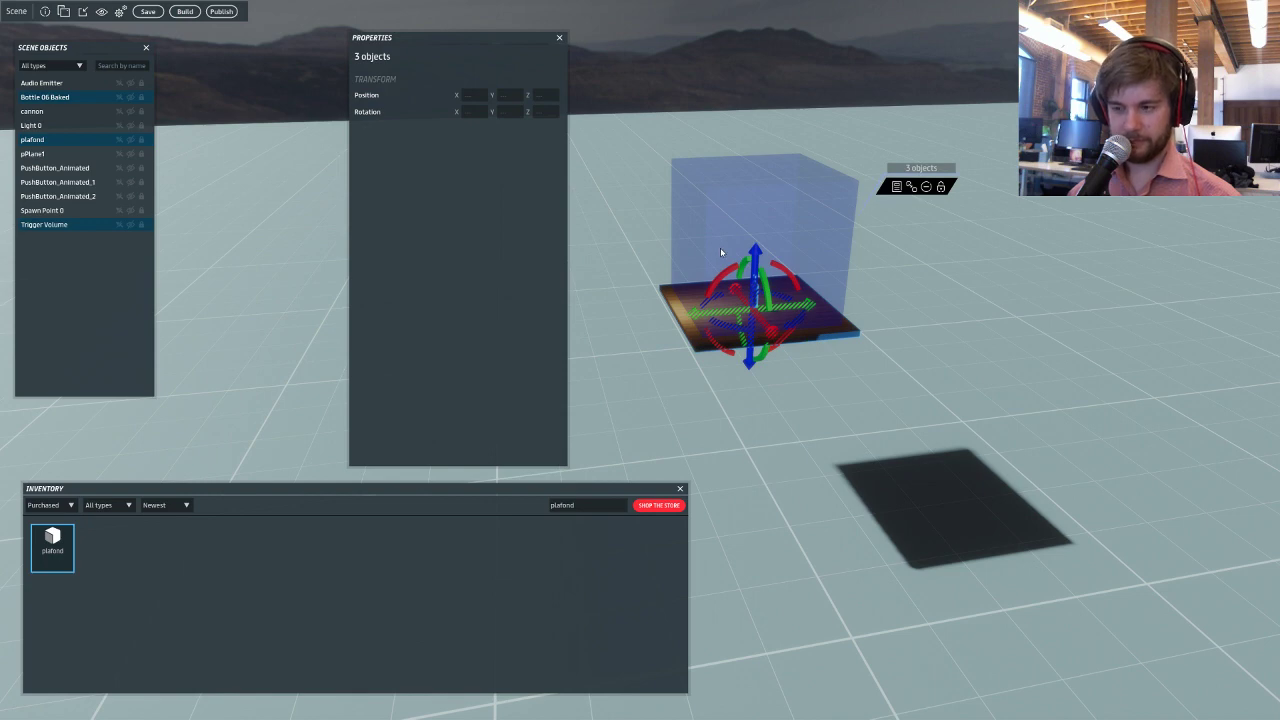
pyautogui.hotkey('ctrl', 'd')
pyautogui.moveTo(733, 313); pyautogui.dragTo(546, 310)
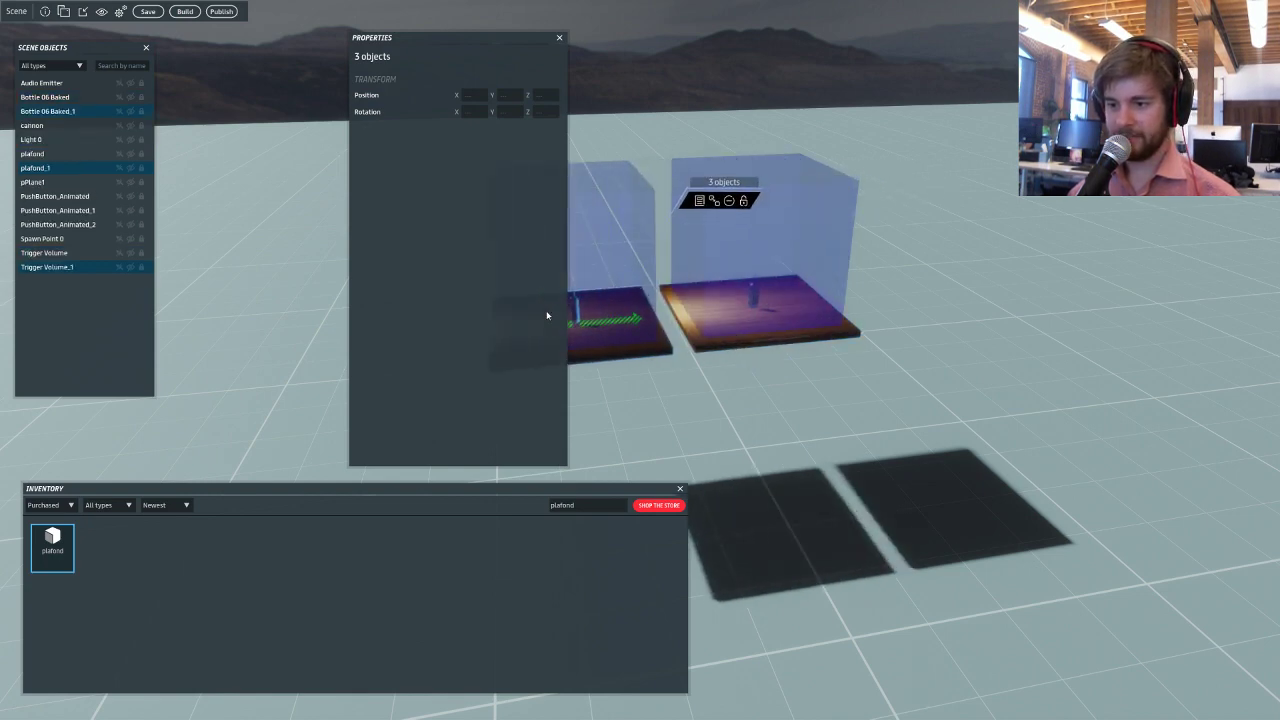
# Add more copies of the bottle, plafond and trigger volume to complete a row of three and a matching lower row at about Z 1.2.
pyautogui.hotkey('ctrl', 'd')
pyautogui.moveTo(627, 320); pyautogui.dragTo(520, 442)
pyautogui.hotkey('ctrl', 'd')
pyautogui.hotkey('ctrl', 'd')
pyautogui.hotkey('ctrl', 'd')
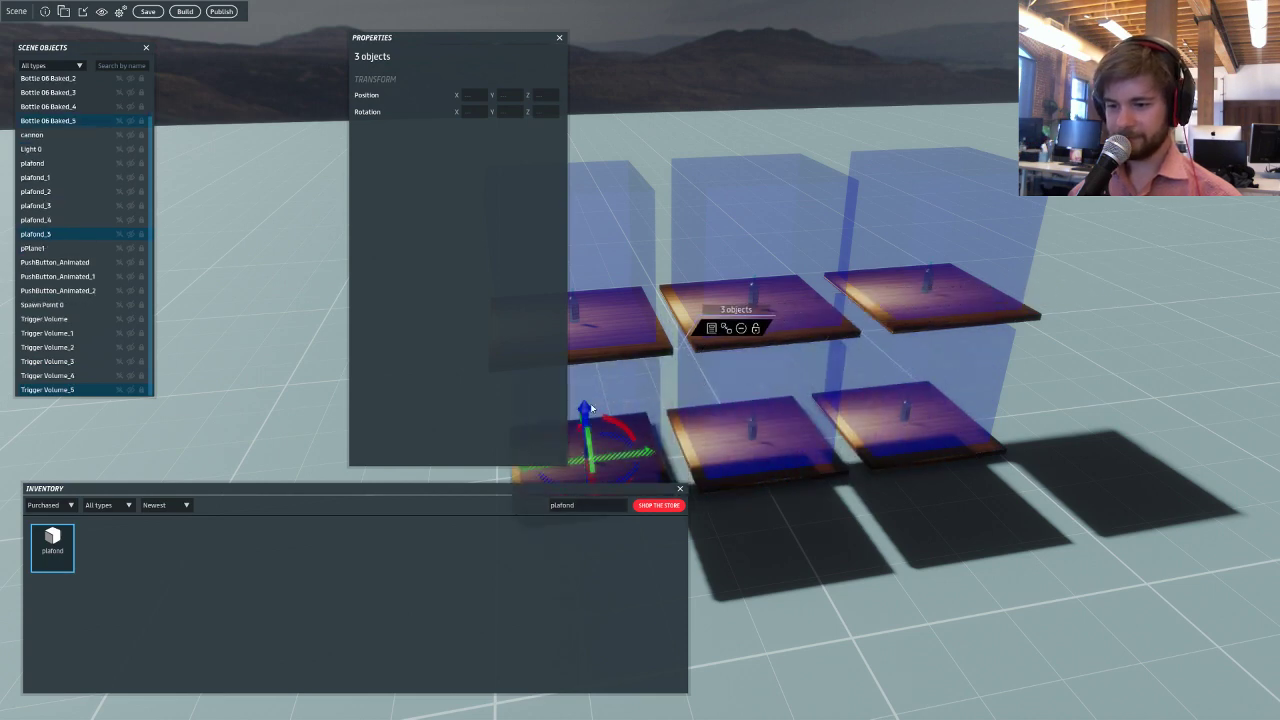
# Duplicate the bottle, plafond and trigger volume set into an upper row of three, with the trigger volumes at about Z 5.97.
pyautogui.hotkey('ctrl', 'd')
pyautogui.moveTo(586, 418); pyautogui.dragTo(557, 58)
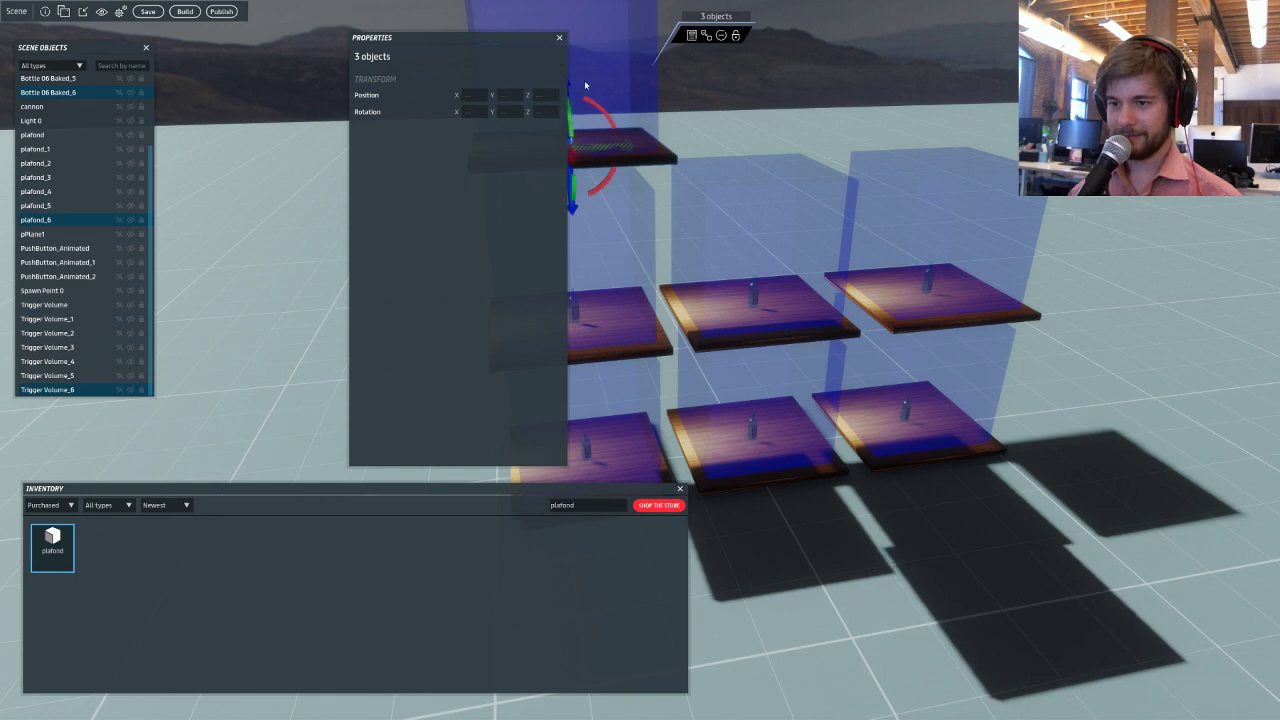
pyautogui.hotkey('ctrl', 'd')
pyautogui.moveTo(625, 148); pyautogui.dragTo(1038, 134)
pyautogui.hotkey('ctrl', 'd')
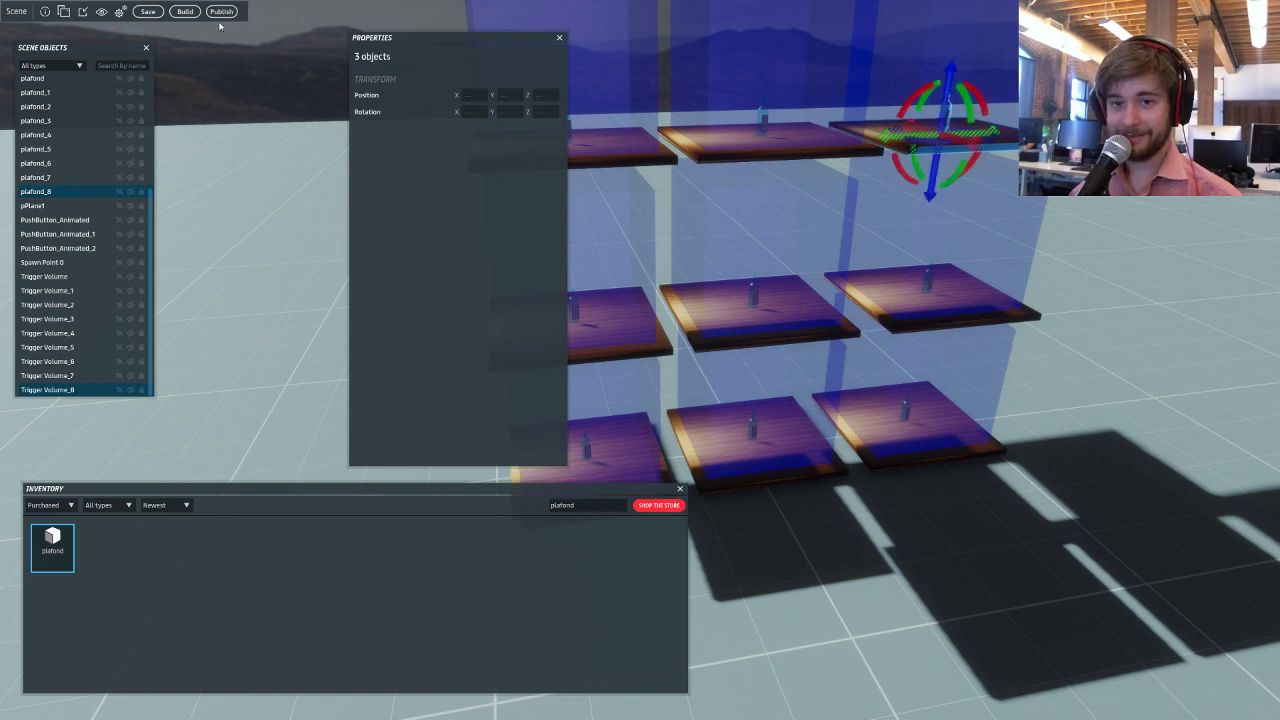
# Save and build the scene, and visit the built version.
pyautogui.click(185, 12)
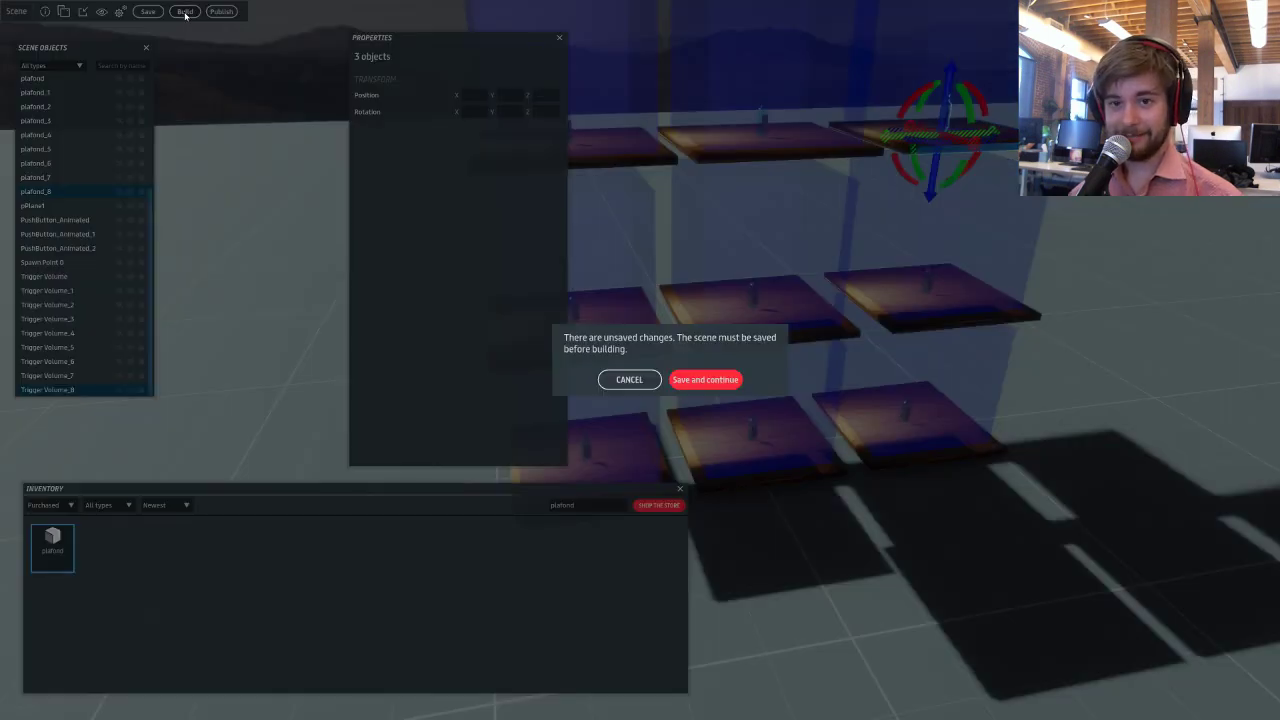
pyautogui.click(694, 381)
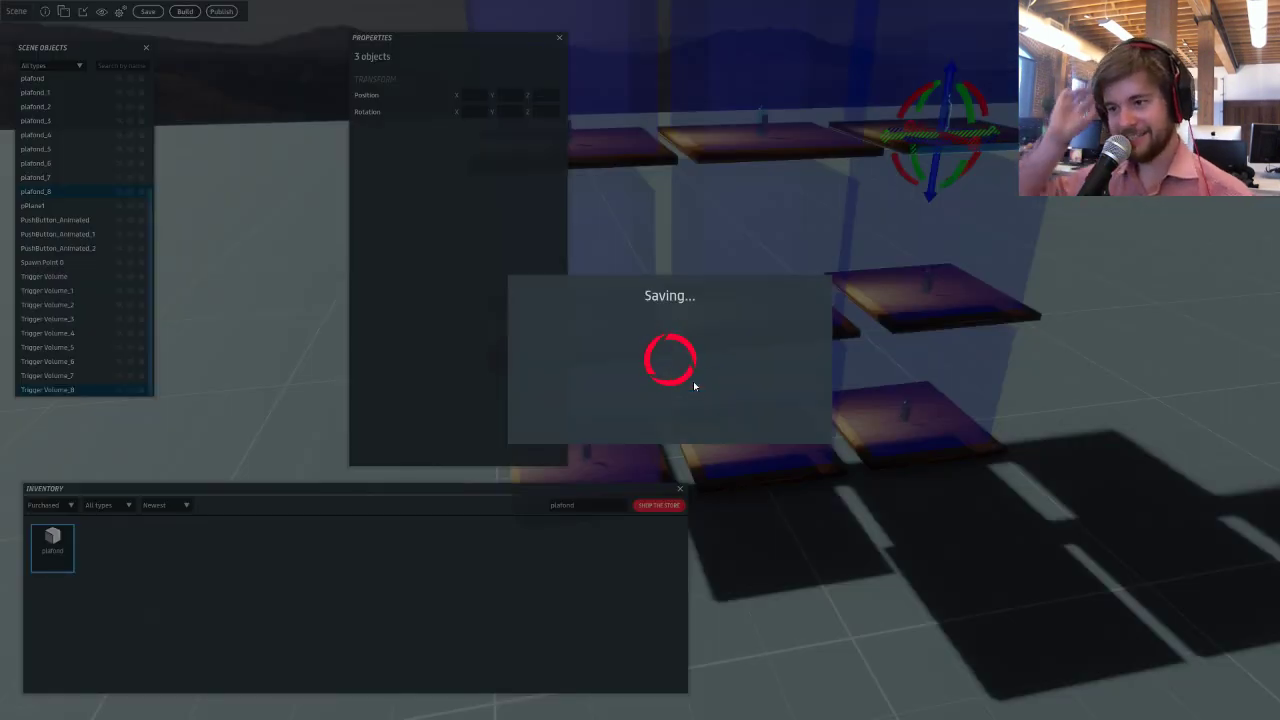
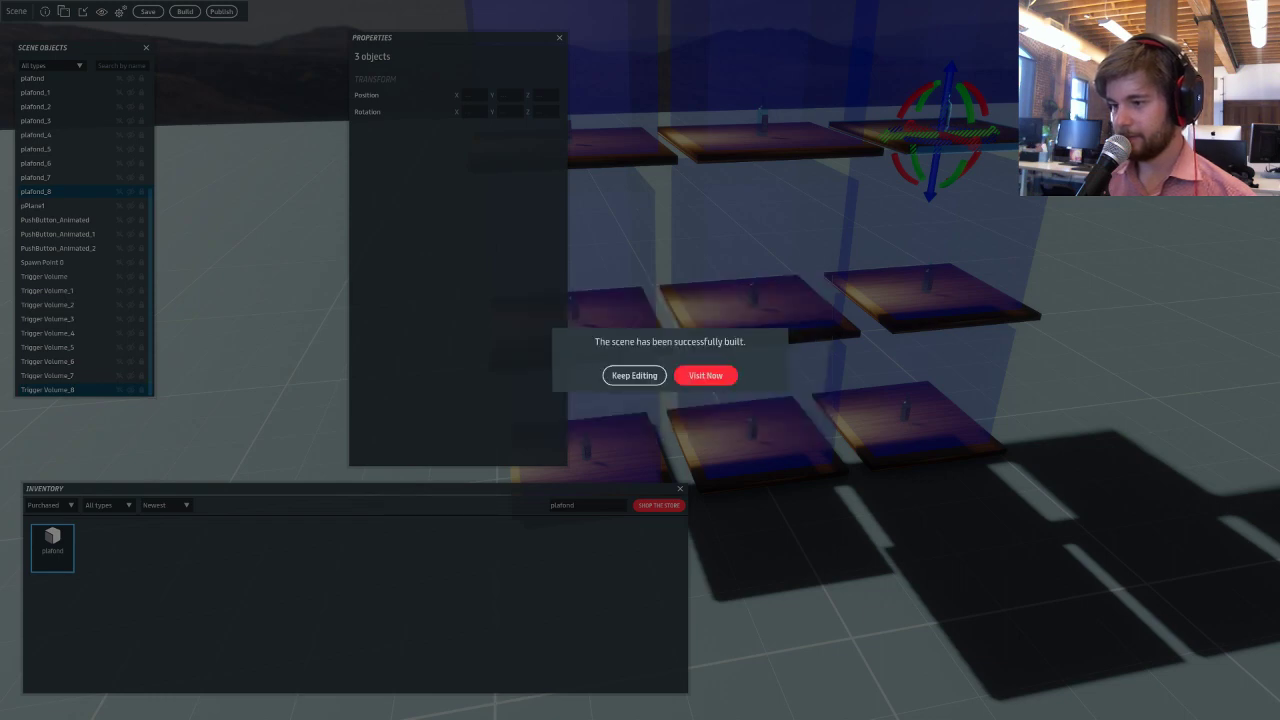
pyautogui.click(724, 380)
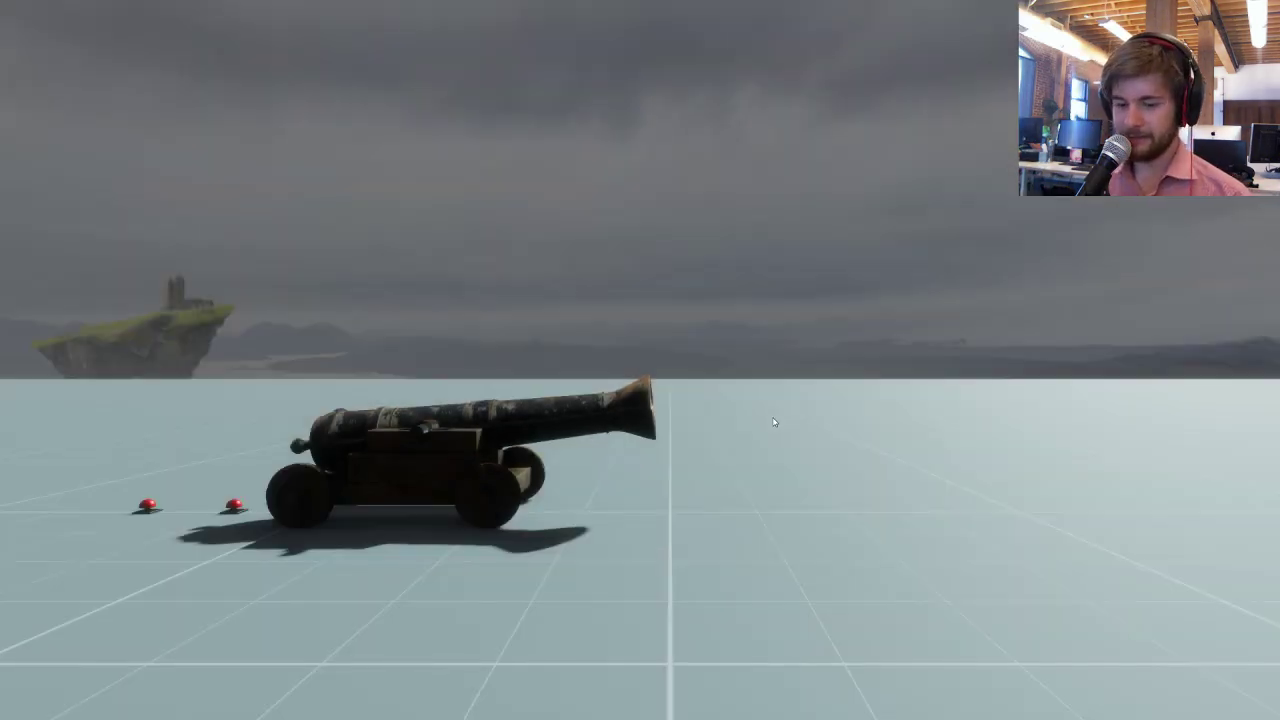
# Test firing the cannon at the bottle platforms and turning it with the red button farthest behind it.
pyautogui.moveTo(772, 423); pyautogui.dragTo(1016, 427, button='right')
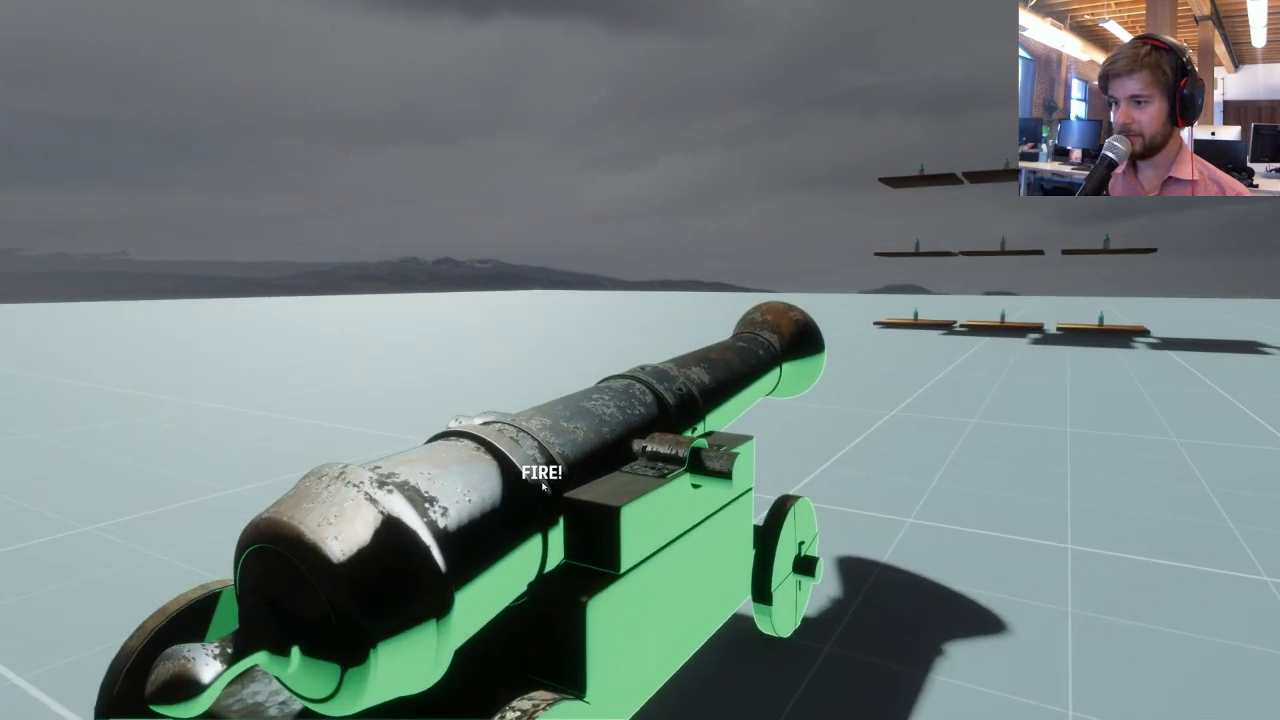
pyautogui.click(543, 485)
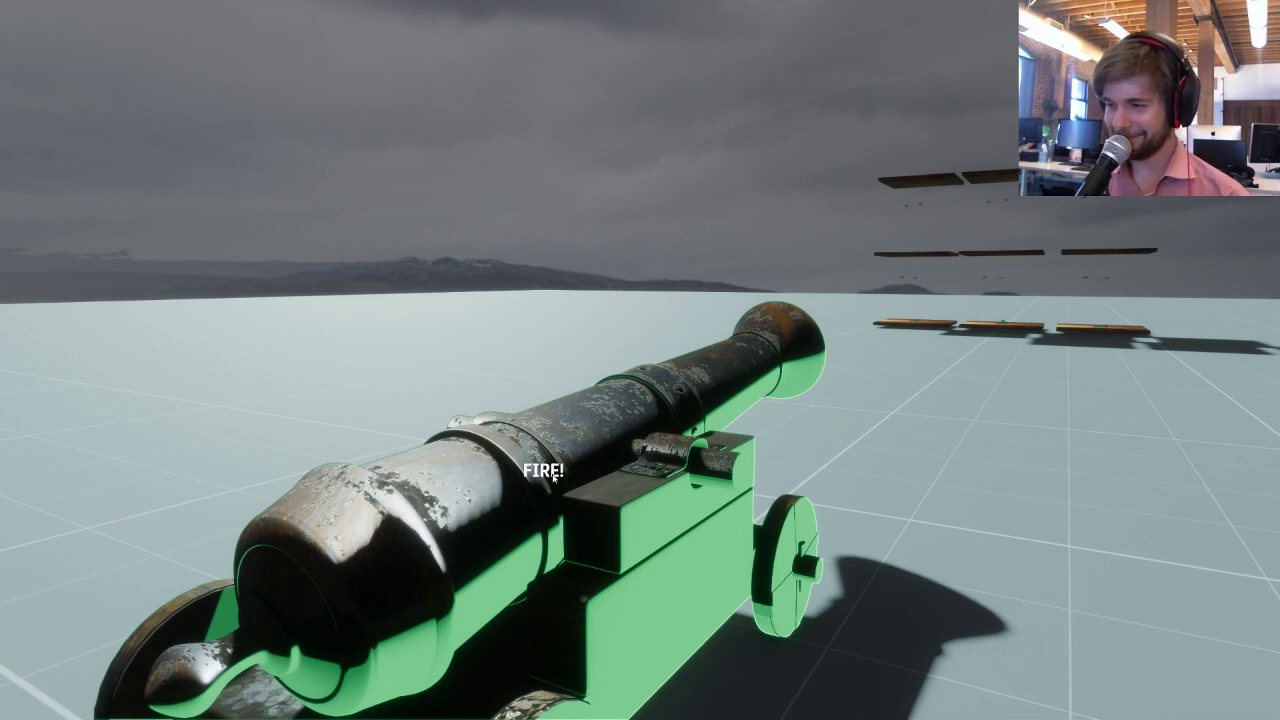
pyautogui.press('s')
pyautogui.press('a')
pyautogui.press('a')
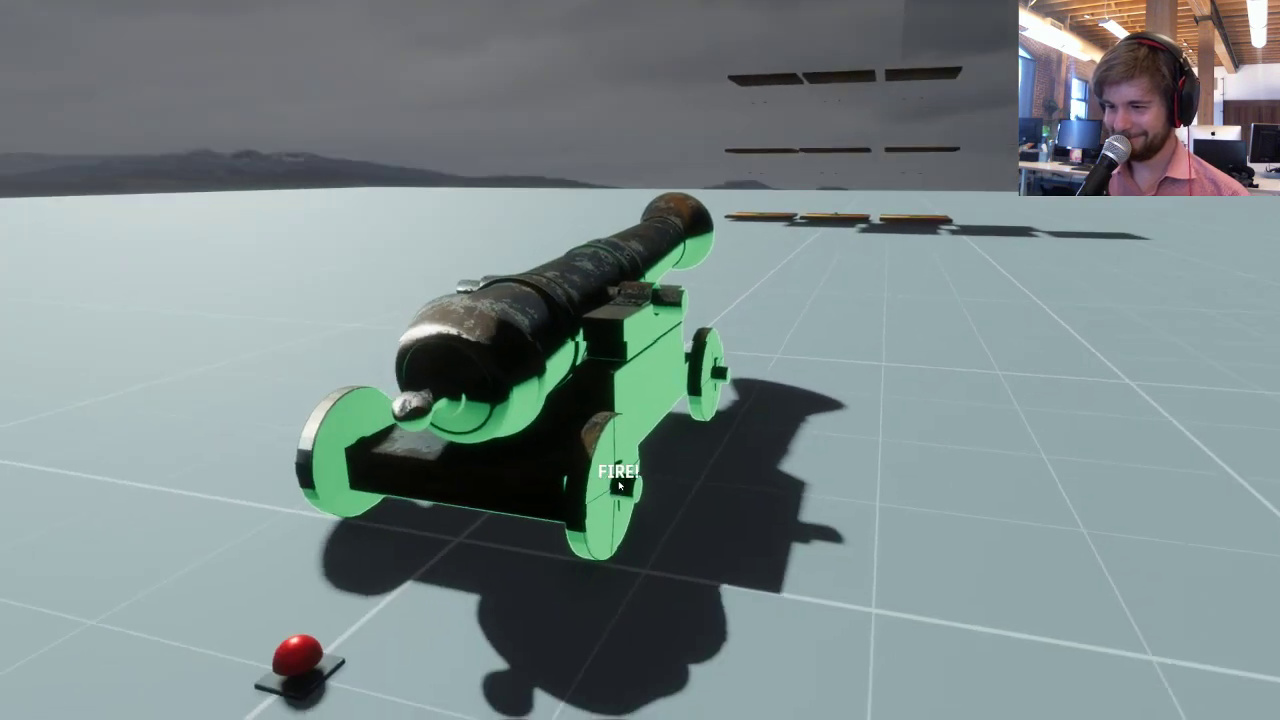
pyautogui.press('s')
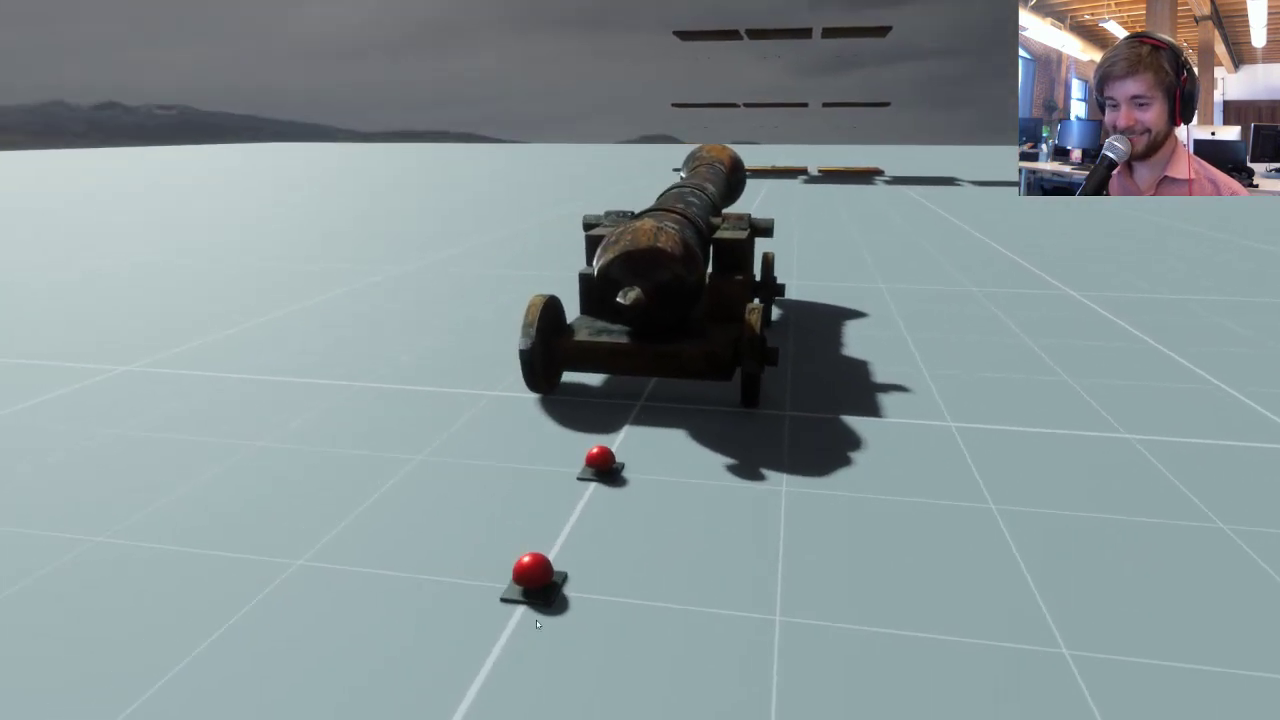
pyautogui.click(535, 576)
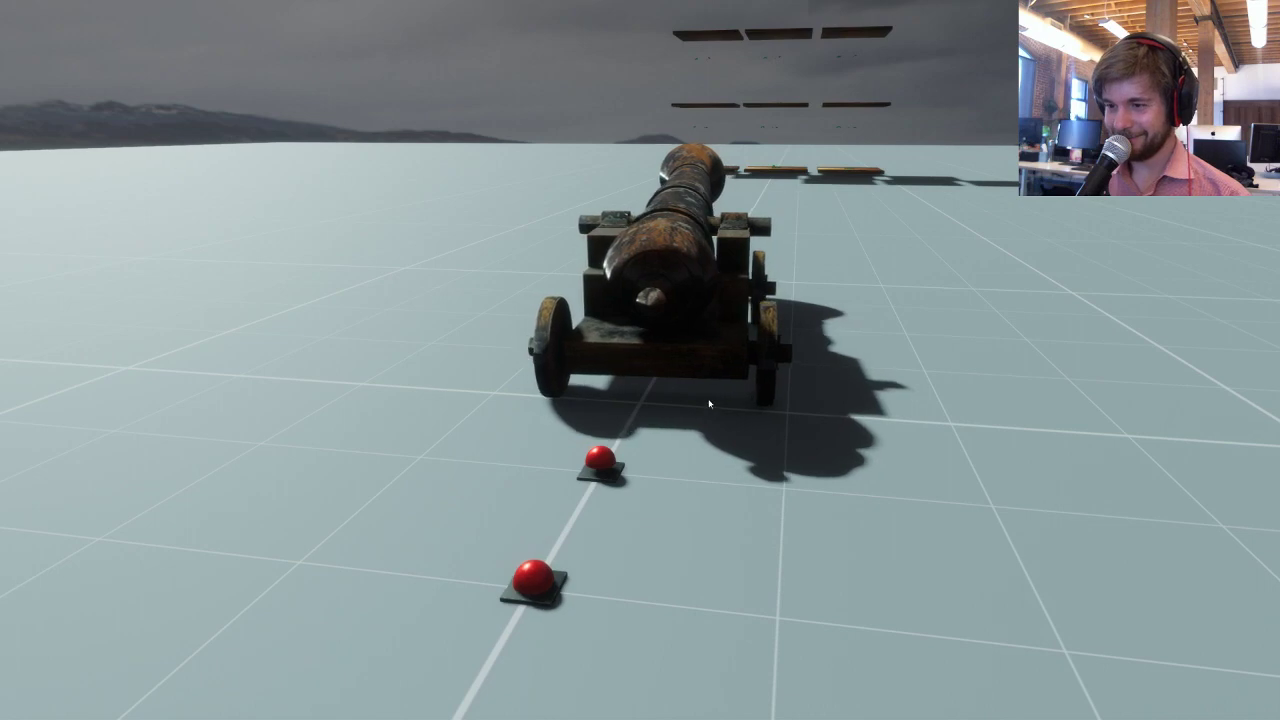
pyautogui.press('w')
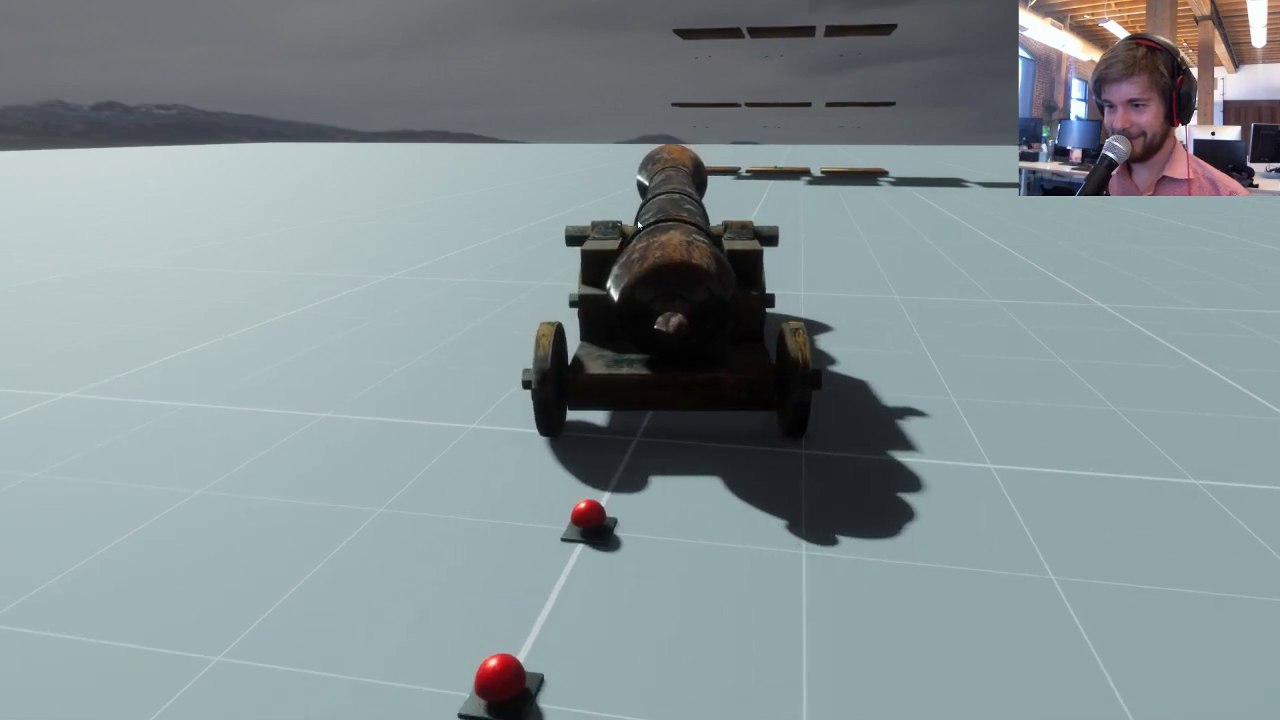
pyautogui.press('w')
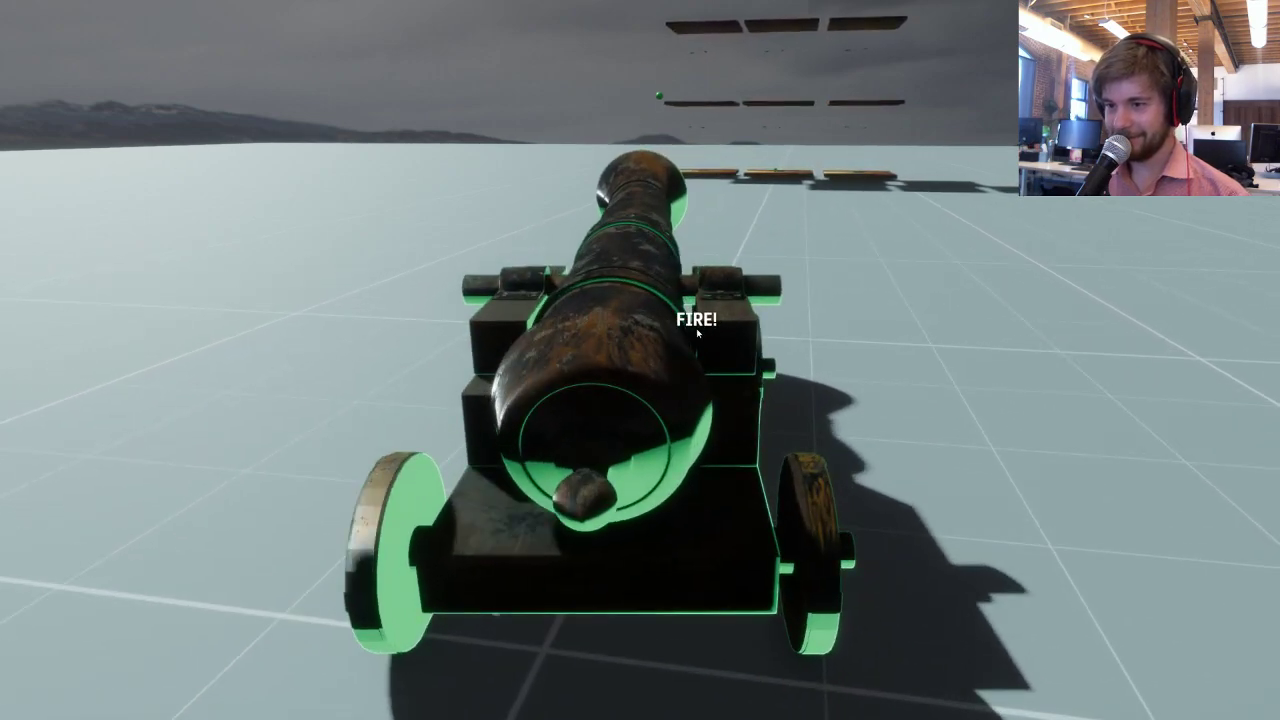
# Test the red button nearest the cannon and fire at the bottle platforms again, watching from beside the barrel.
pyautogui.press('d')
pyautogui.press('s')
pyautogui.moveTo(695, 334); pyautogui.dragTo(610, 390, button='right')
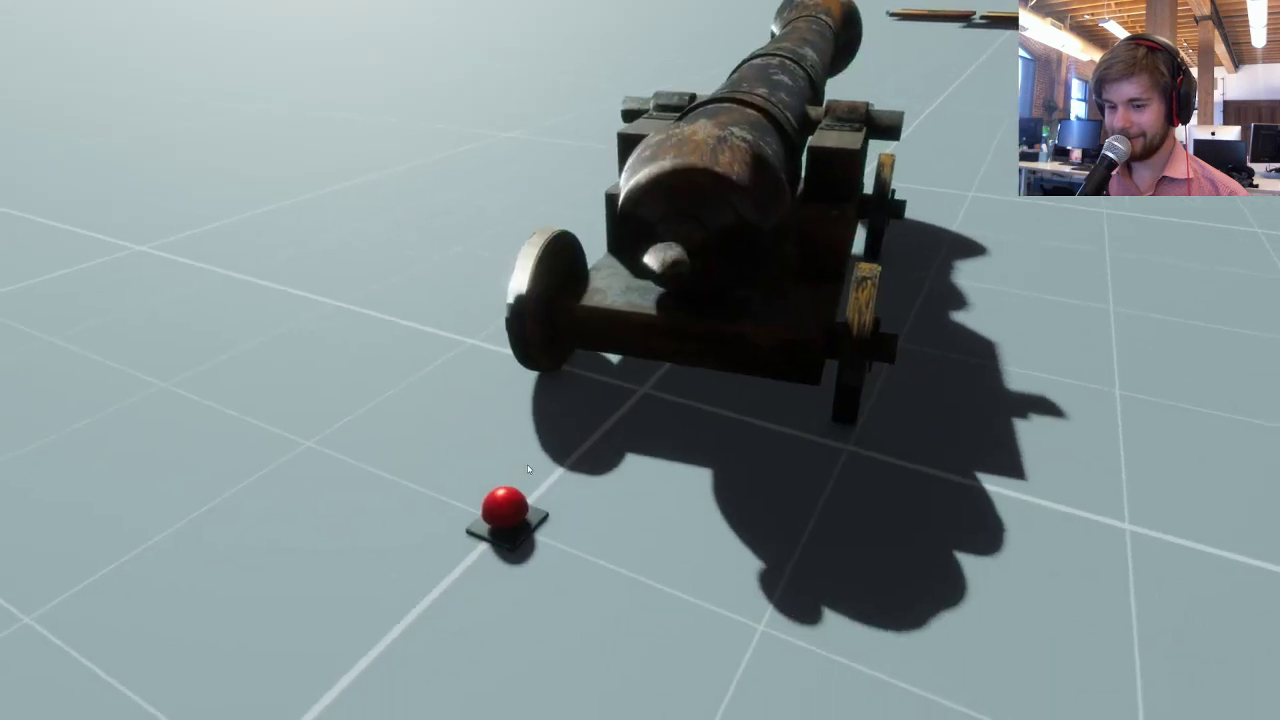
pyautogui.click(508, 506)
pyautogui.moveTo(508, 506); pyautogui.dragTo(730, 447, button='right')
pyautogui.press('w')
pyautogui.press('a')
pyautogui.click(810, 524)
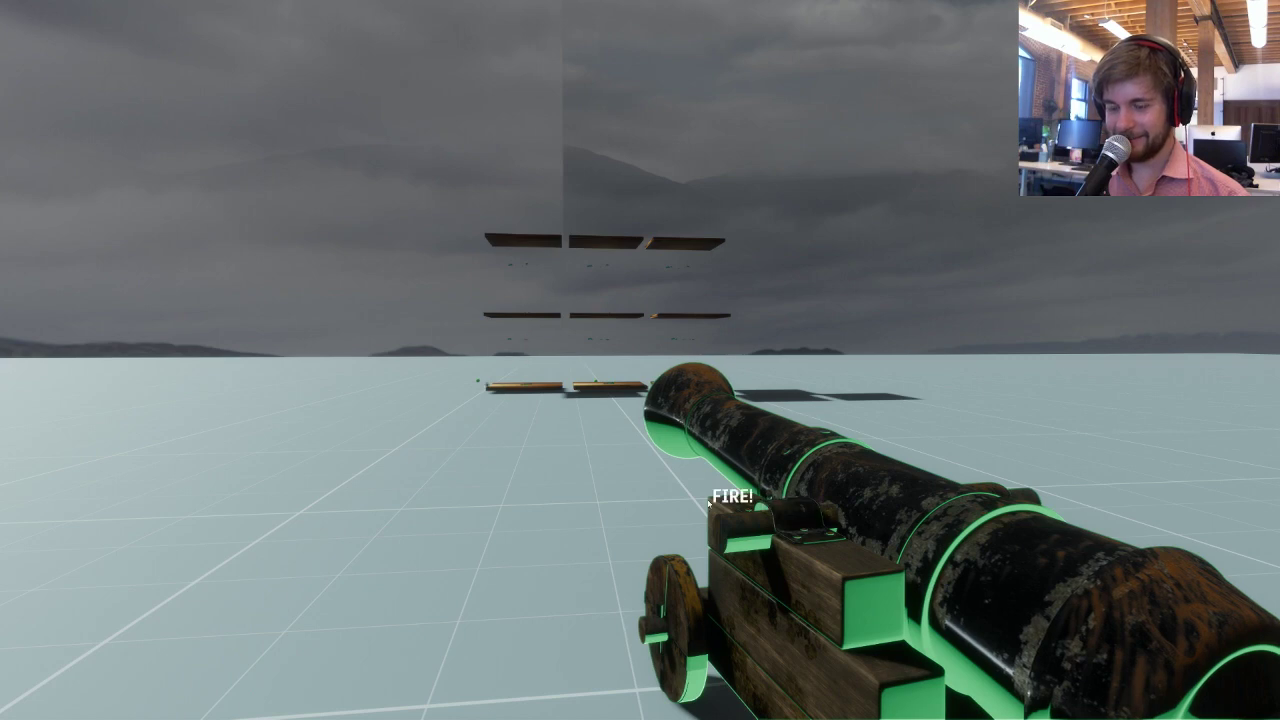
pyautogui.press('w')
pyautogui.moveTo(769, 498); pyautogui.dragTo(890, 508, button='right')
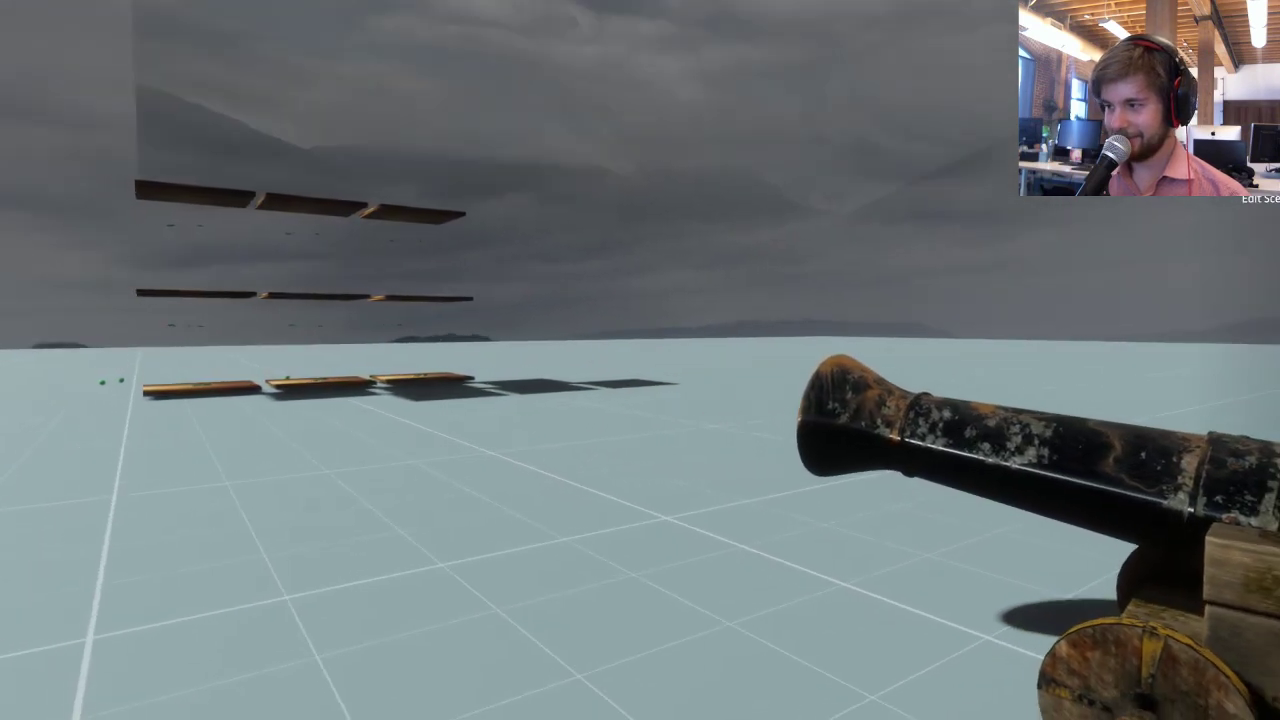
# Return to scene editing and set On Object Collide of the top-row trigger volumes 6, 7 and 8 to hit9, hit8 and hit7.
pyautogui.click(1257, 172)
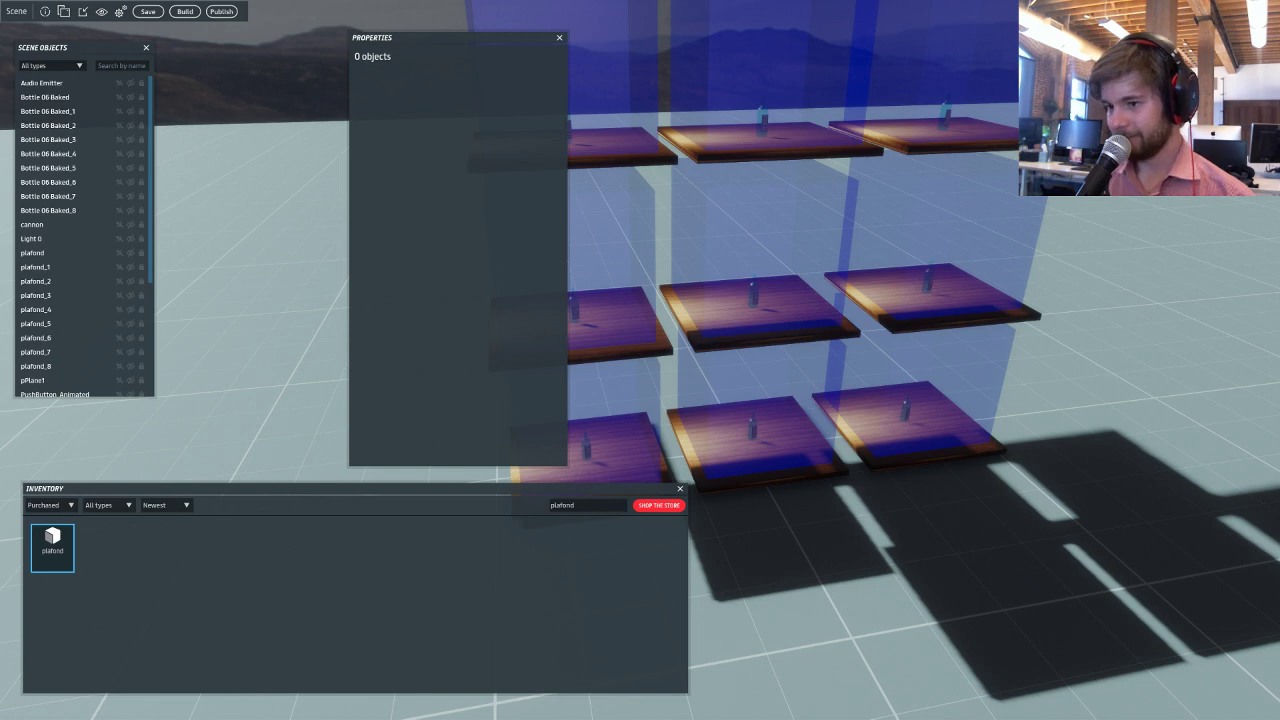
pyautogui.click(651, 265)
pyautogui.press('f')
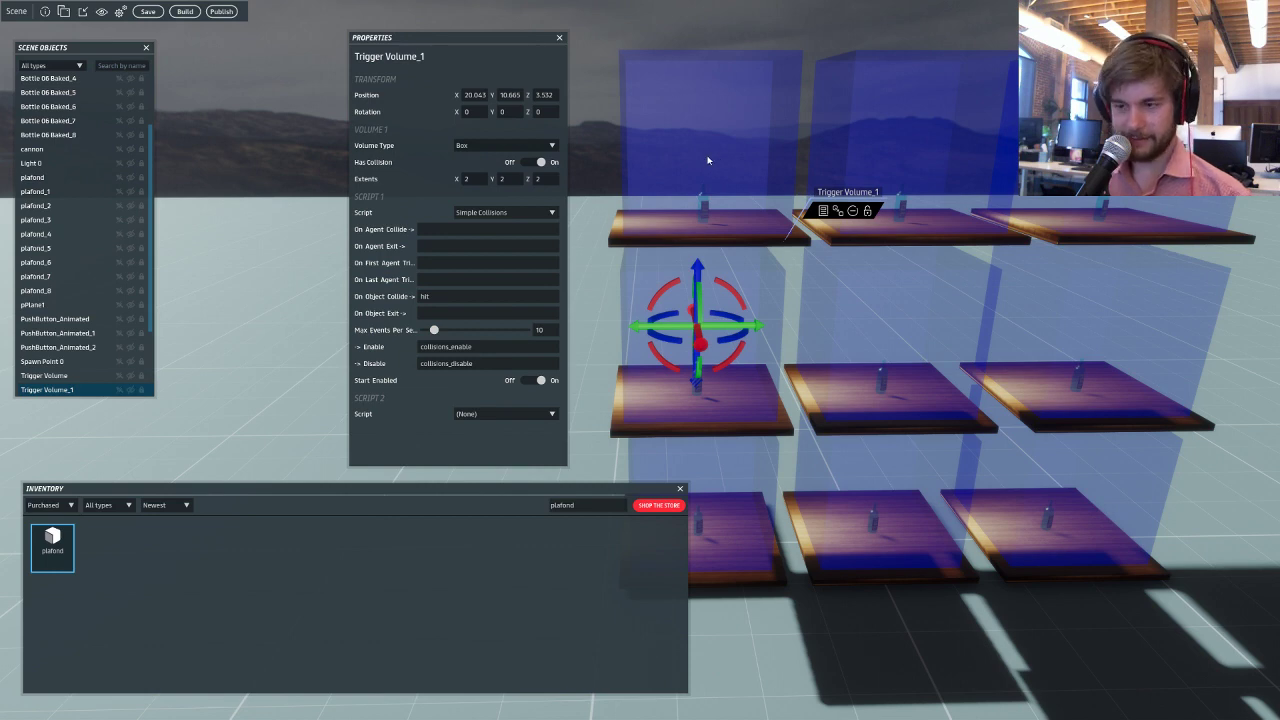
pyautogui.click(668, 155)
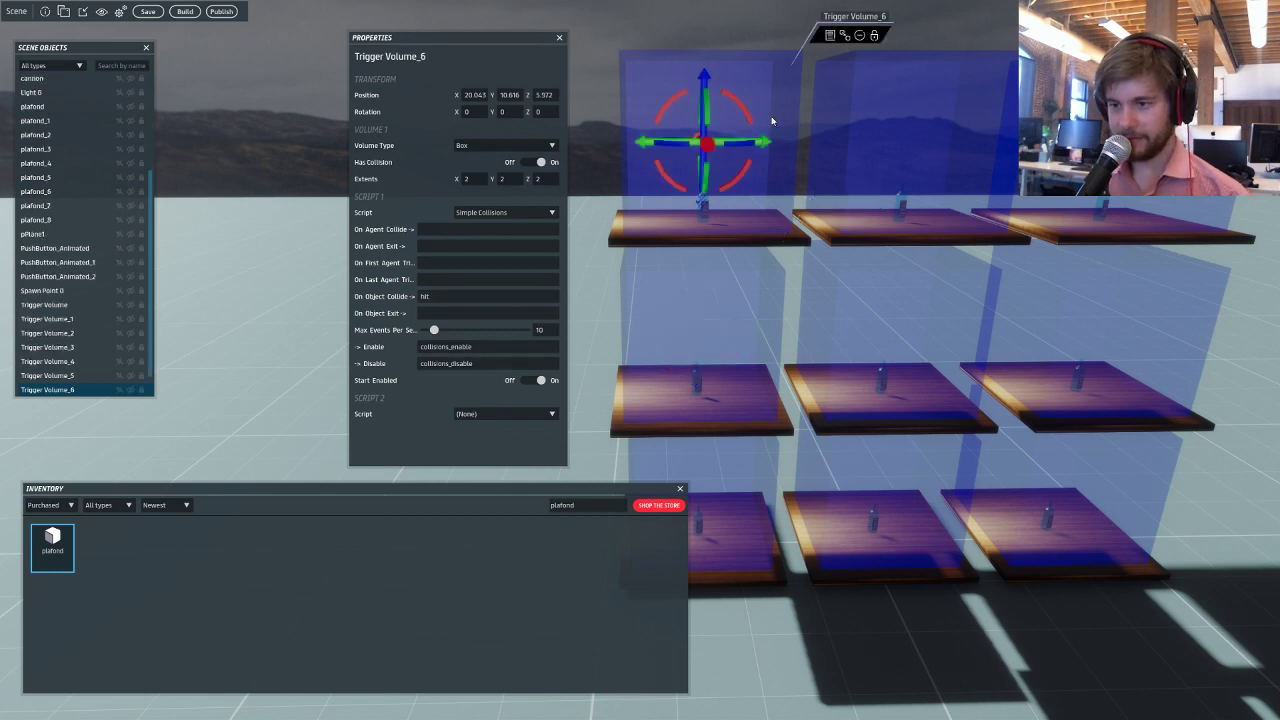
pyautogui.click(508, 303)
pyautogui.write('7')
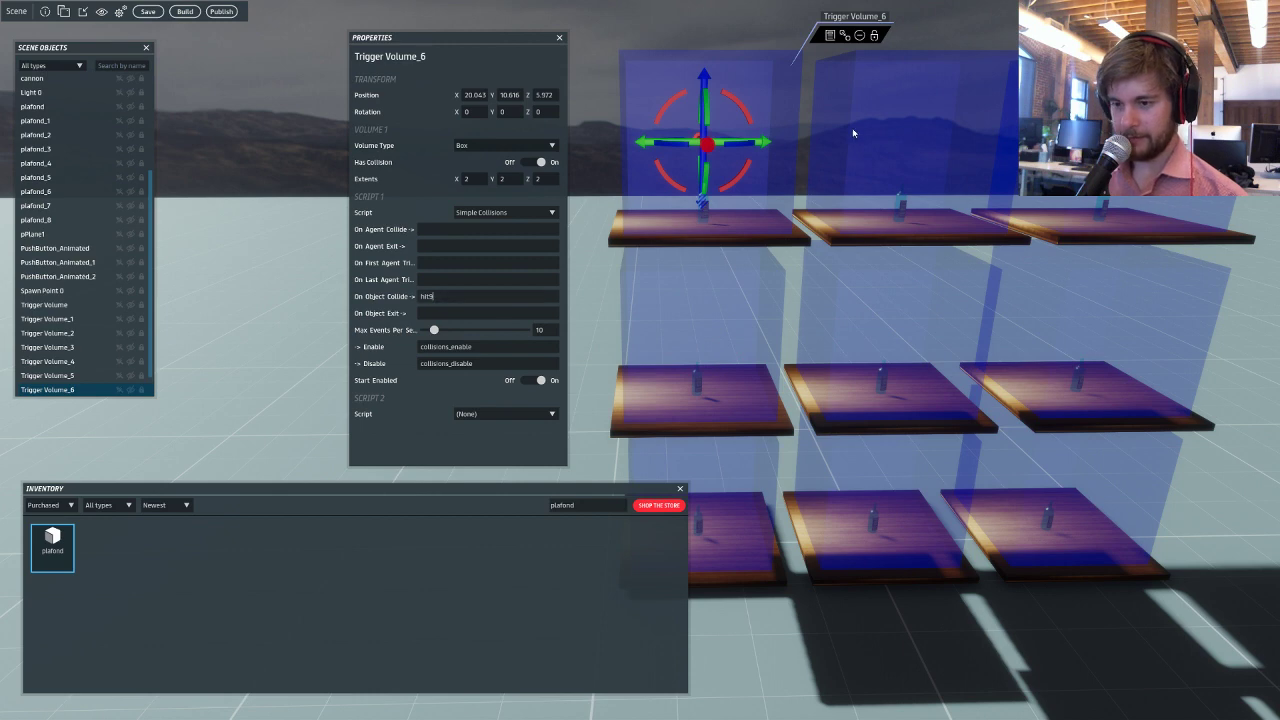
pyautogui.click(854, 132)
pyautogui.click(501, 299)
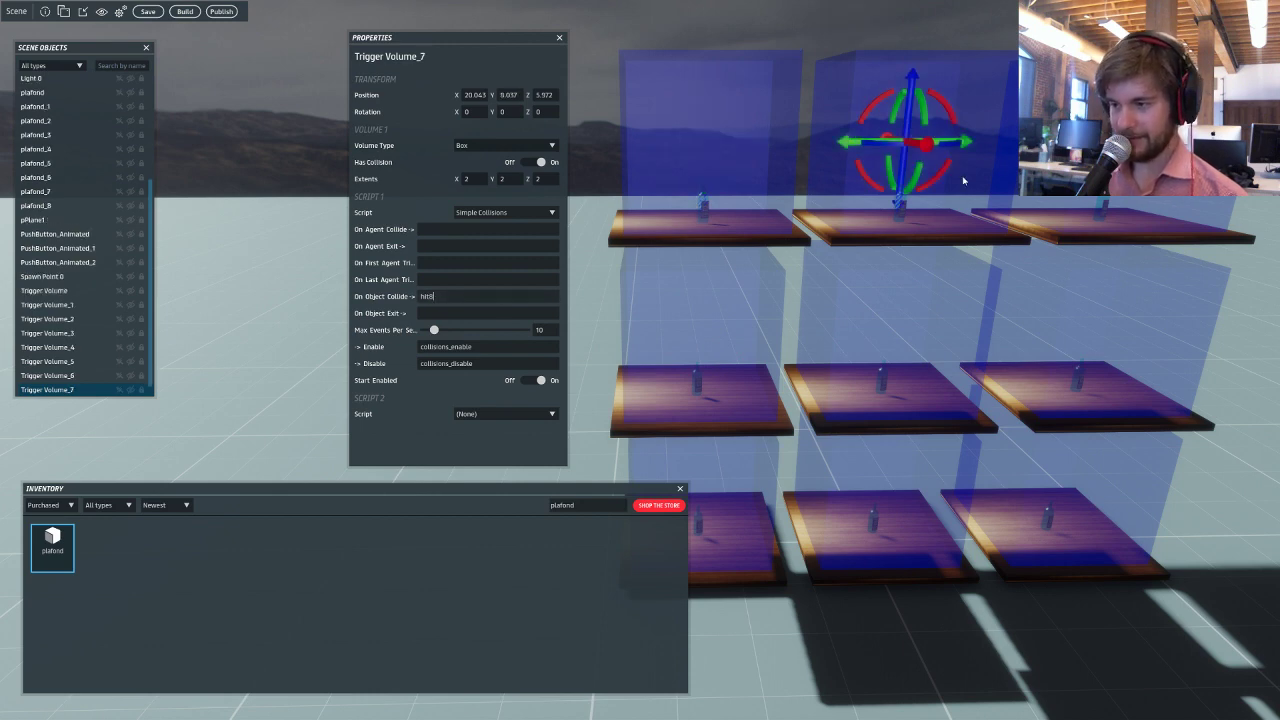
pyautogui.click(1010, 171)
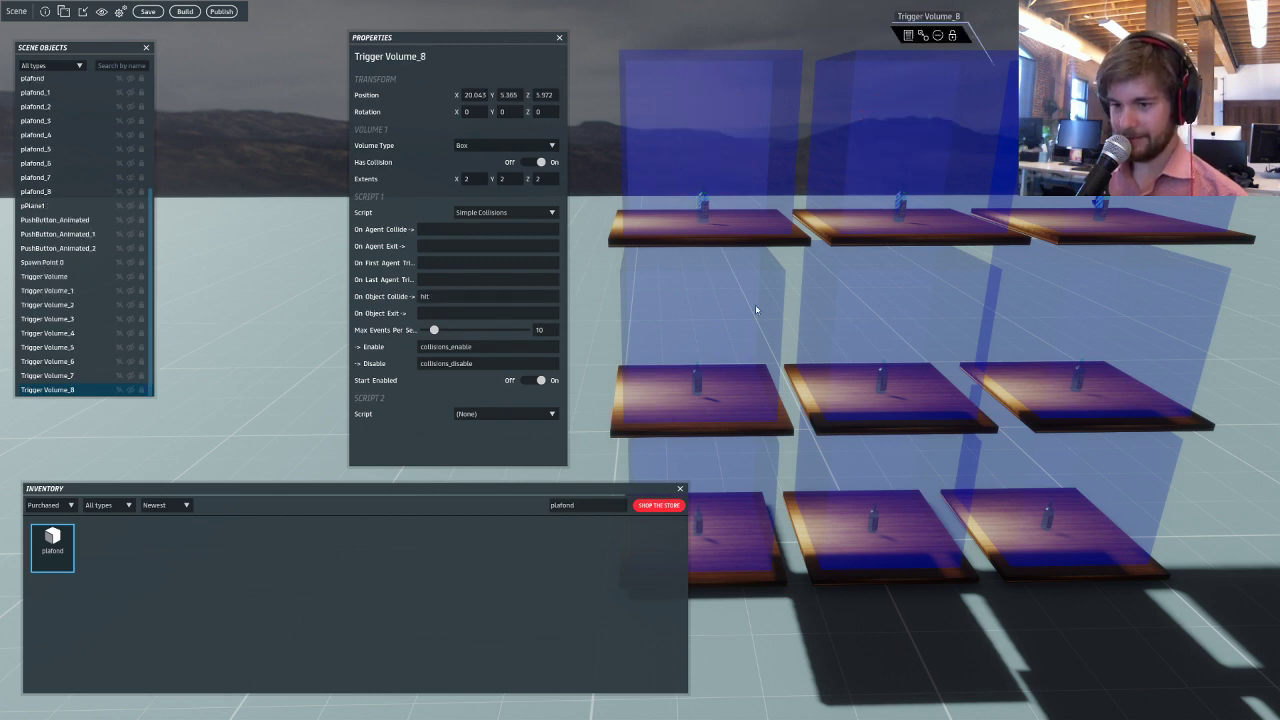
# Number the On Object Collide events of the middle-row trigger volumes in descending order, starting with hit6 on Trigger Volume_1.
pyautogui.click(704, 352)
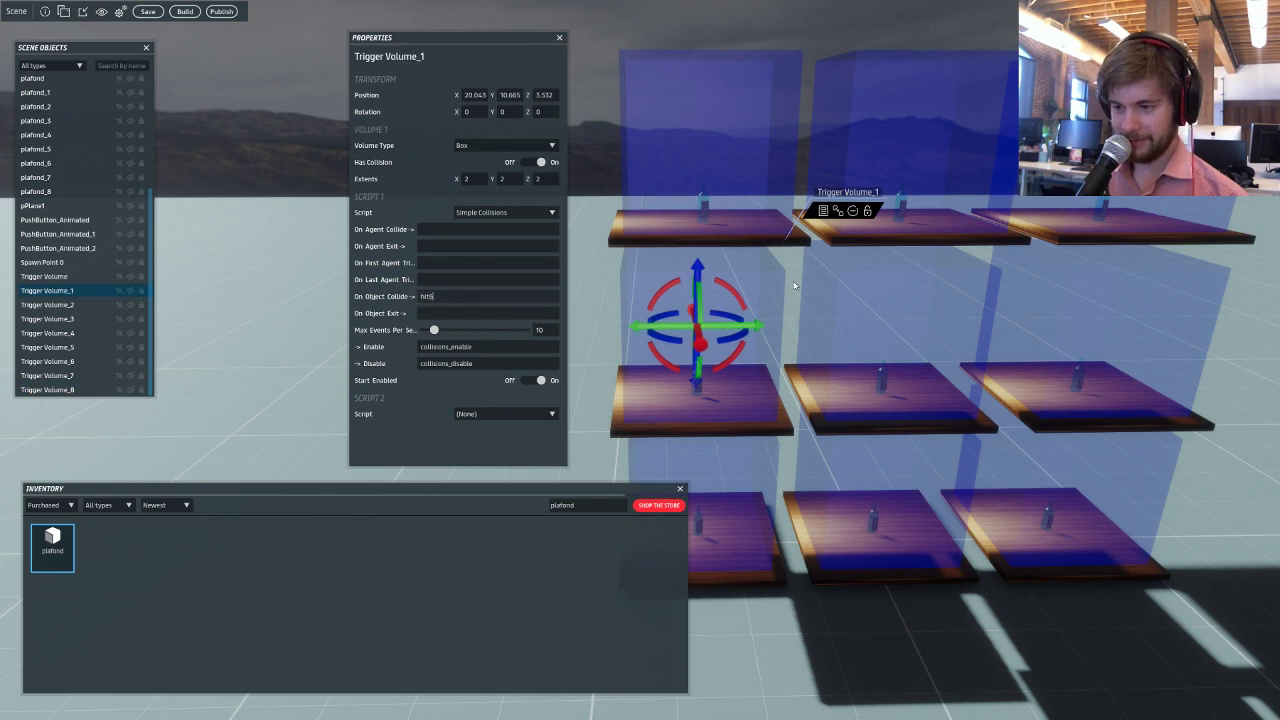
pyautogui.click(822, 292)
pyautogui.click(513, 296)
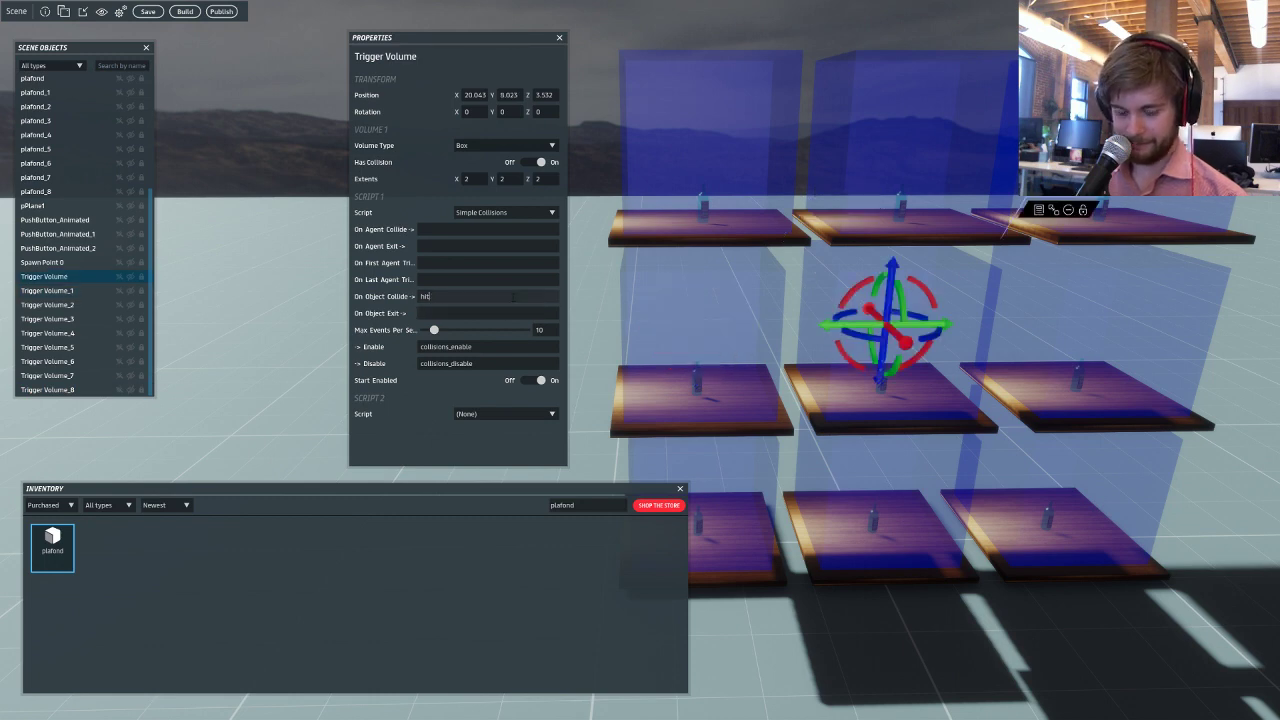
pyautogui.click(1100, 315)
pyautogui.click(466, 297)
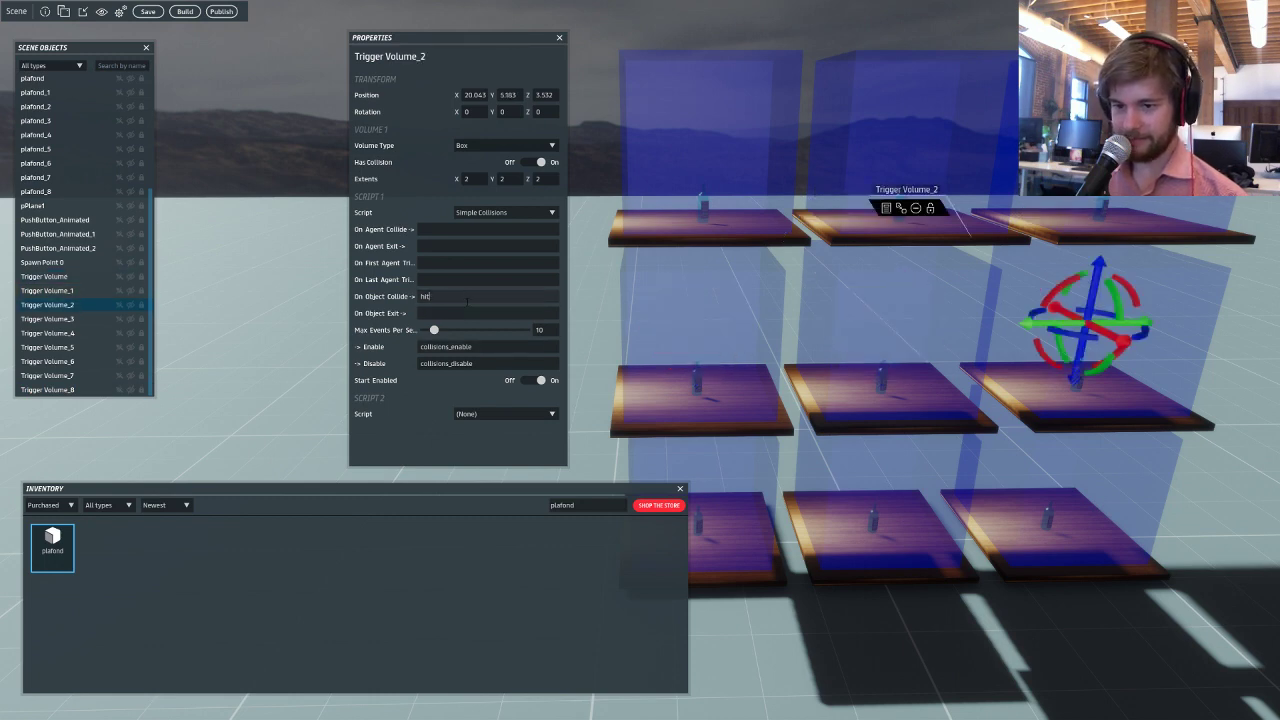
# Number the On Object Collide events of the bottom-row trigger volumes in descending order, with hit2 on Trigger Volume_4 and hit1 on Trigger Volume_3.
pyautogui.click(640, 356)
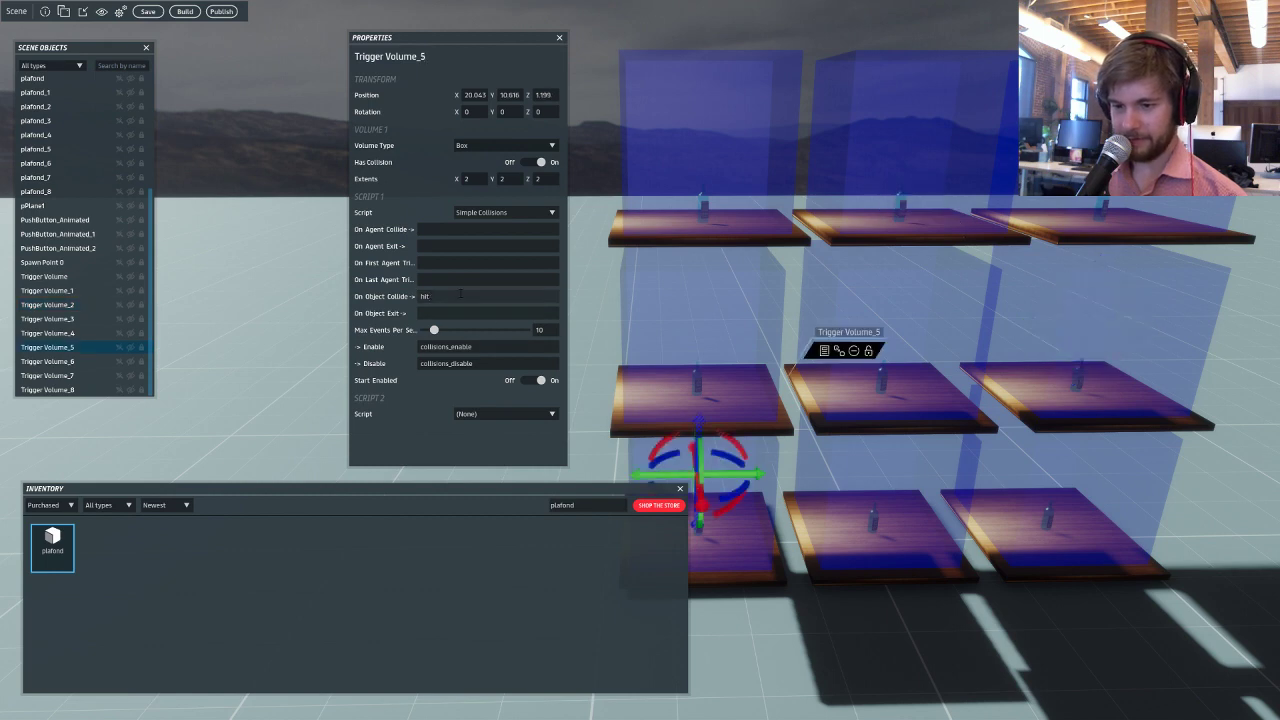
pyautogui.click(893, 481)
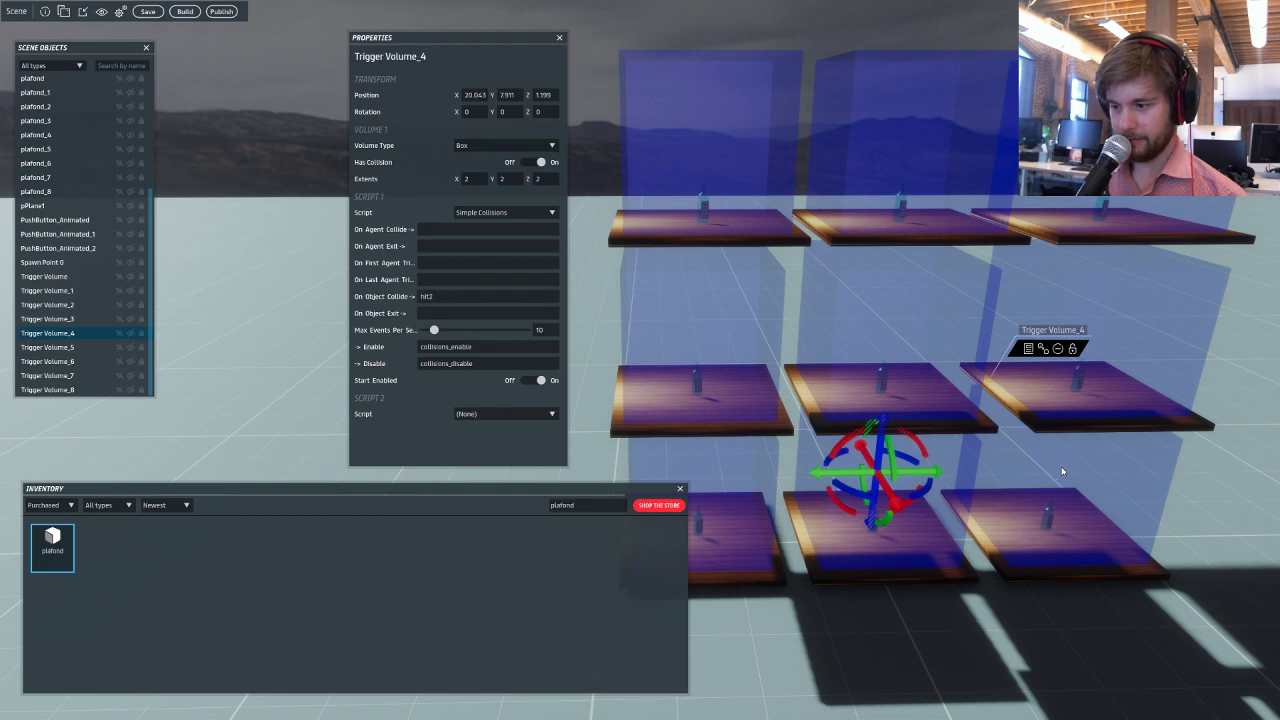
pyautogui.click(1052, 460)
pyautogui.click(453, 297)
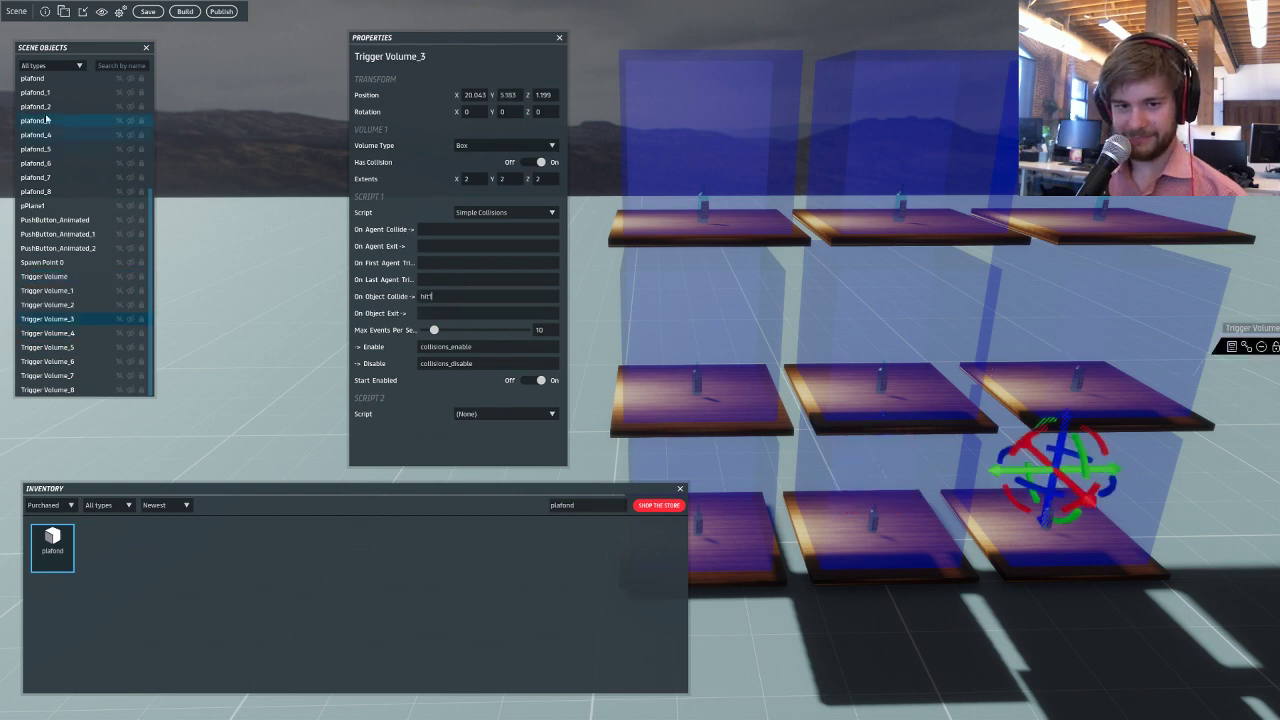
# Number the Play events of the top-row bottles in descending order, with hit9 on Bottle 06 Baked_6 and hit8 on Bottle 06 Baked_7.
pyautogui.scroll(5, 62, 257)
pyautogui.scroll(1, 62, 257)
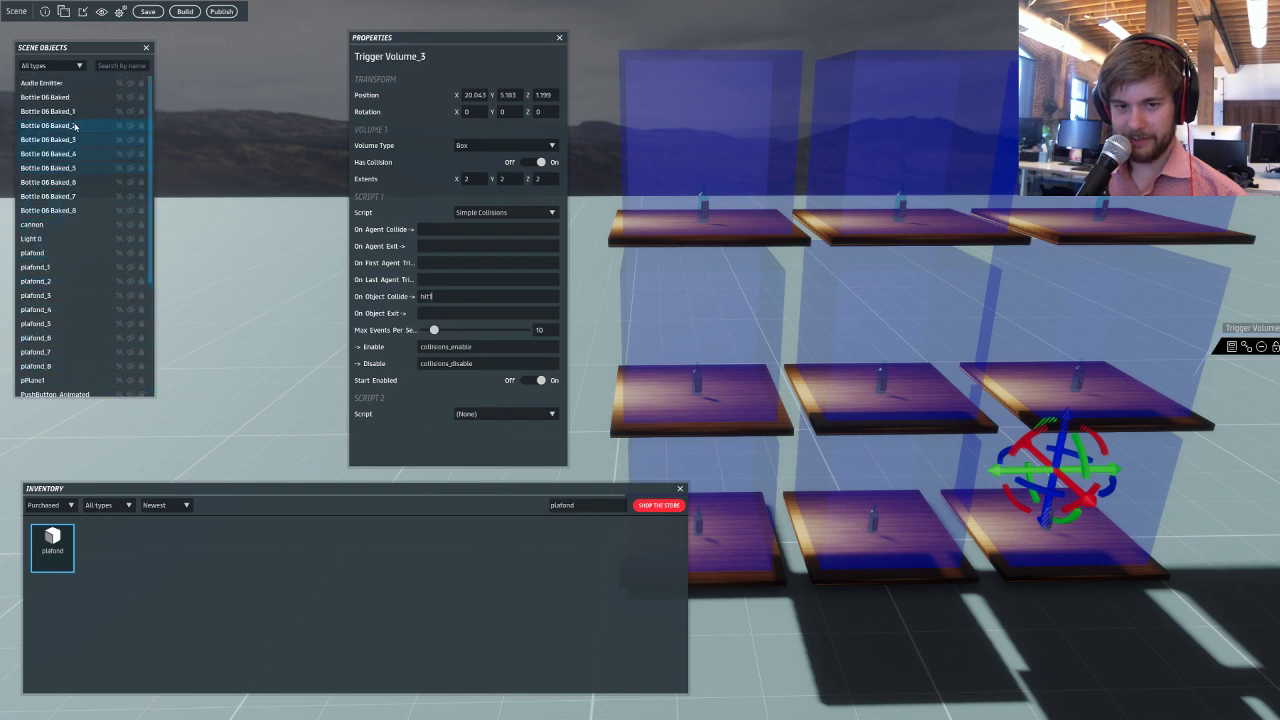
pyautogui.click(76, 99)
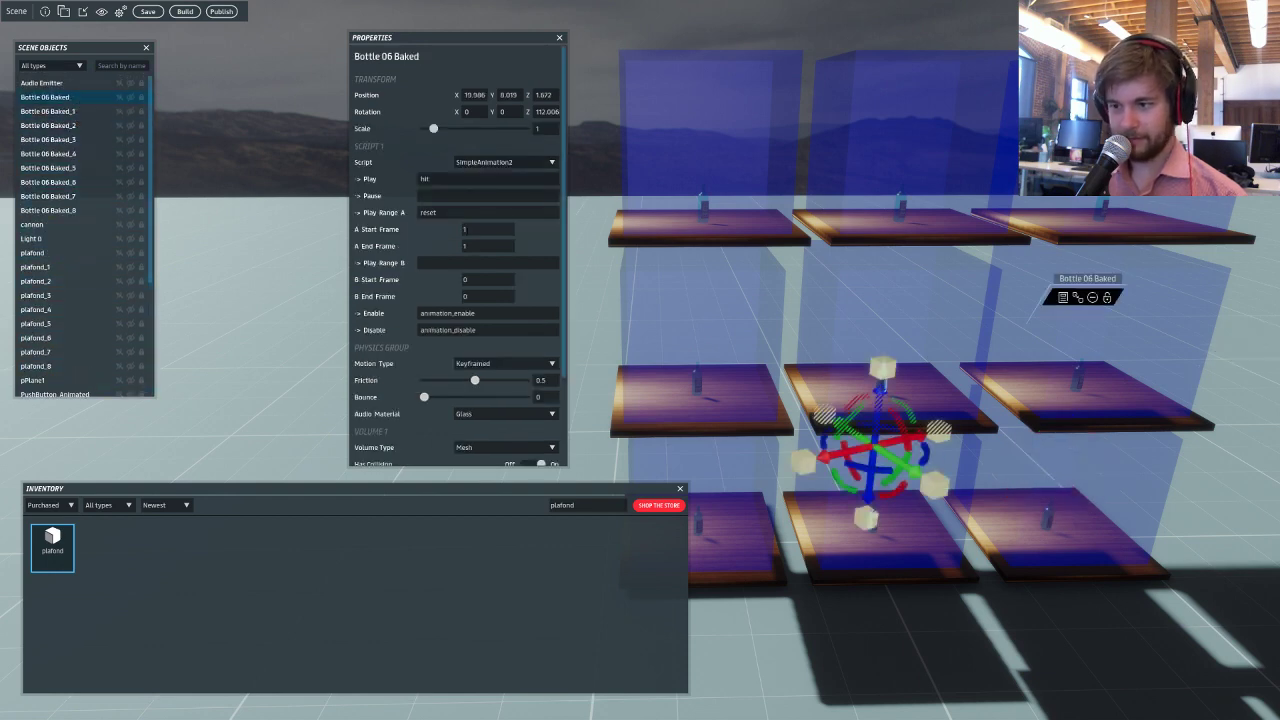
pyautogui.click(75, 211)
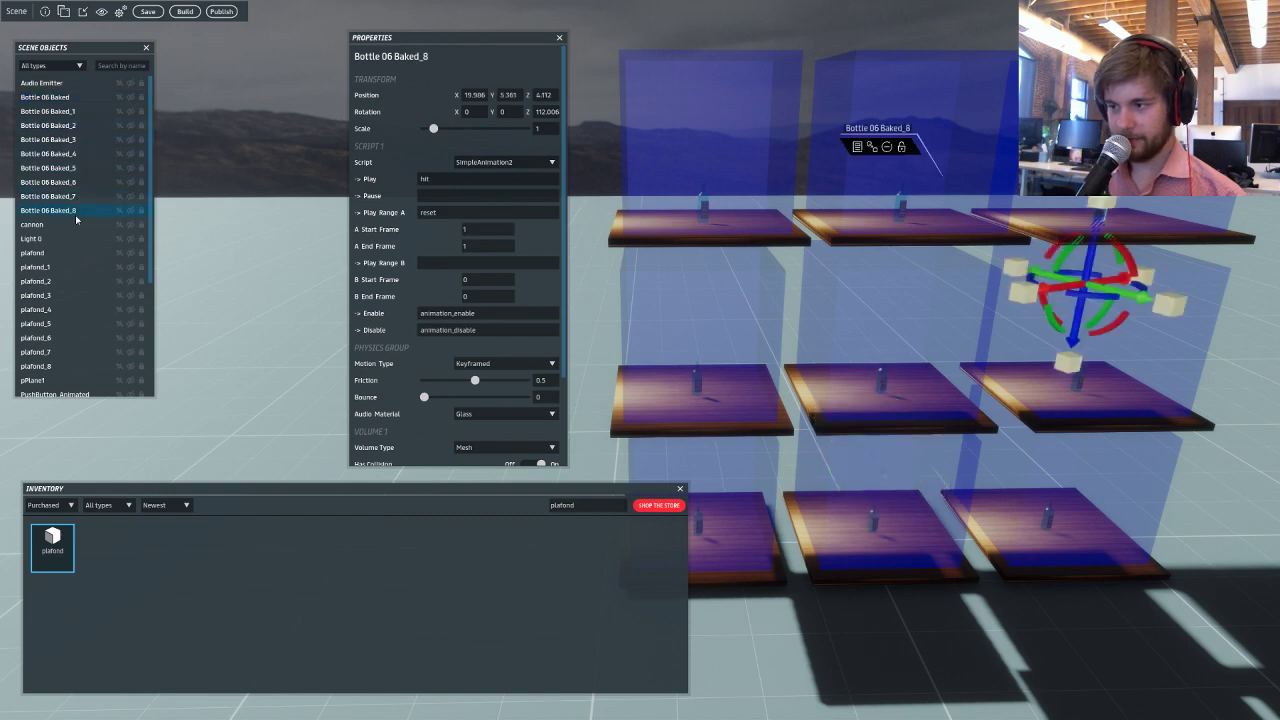
pyautogui.click(74, 197)
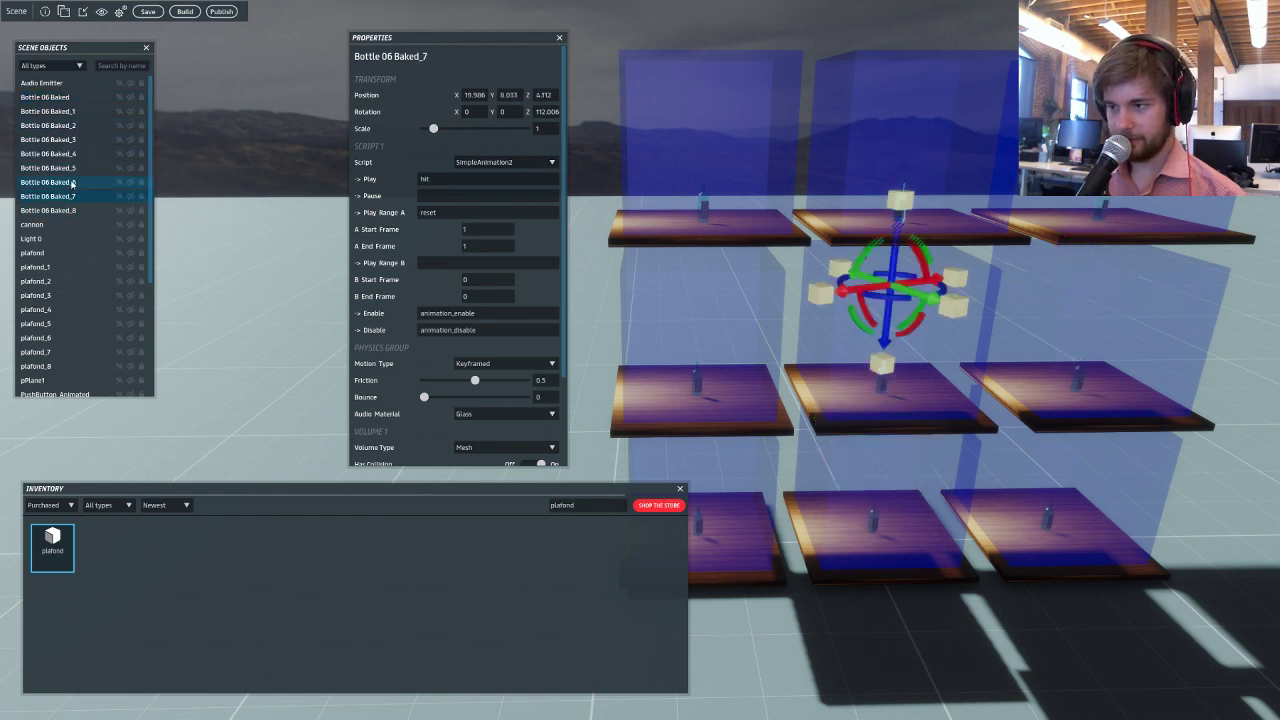
pyautogui.click(72, 183)
pyautogui.click(436, 180)
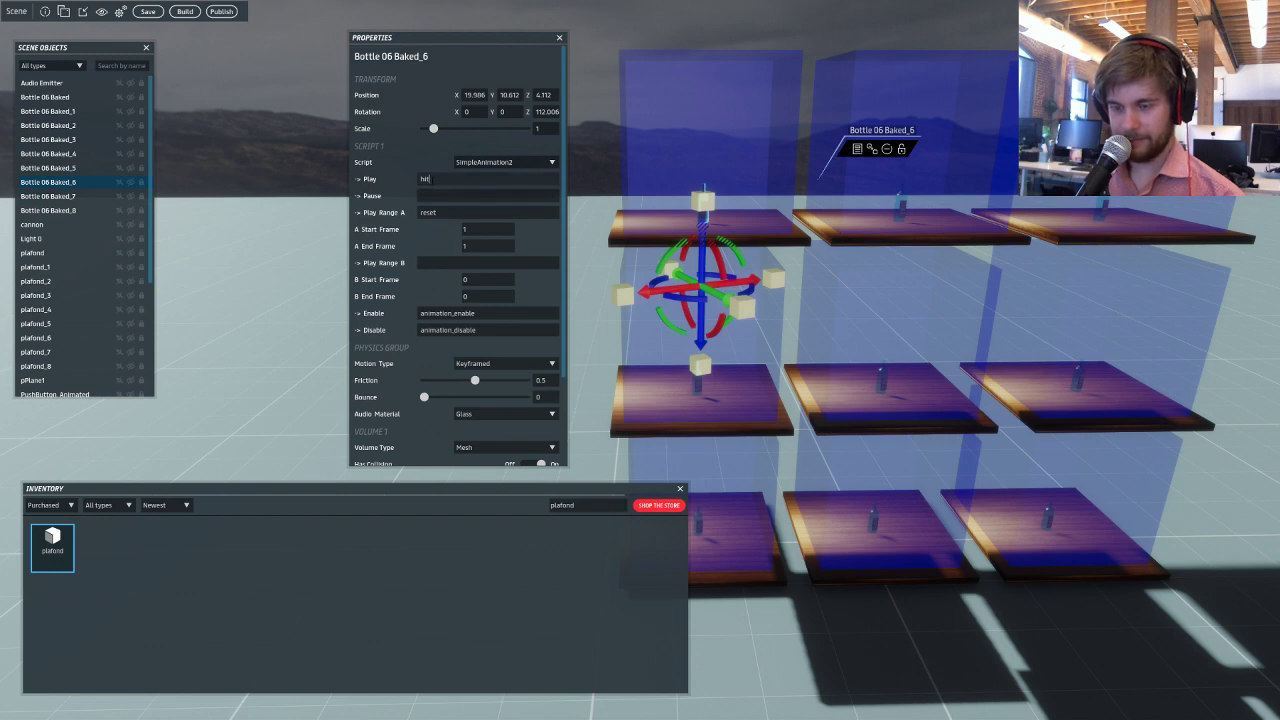
pyautogui.write('9')
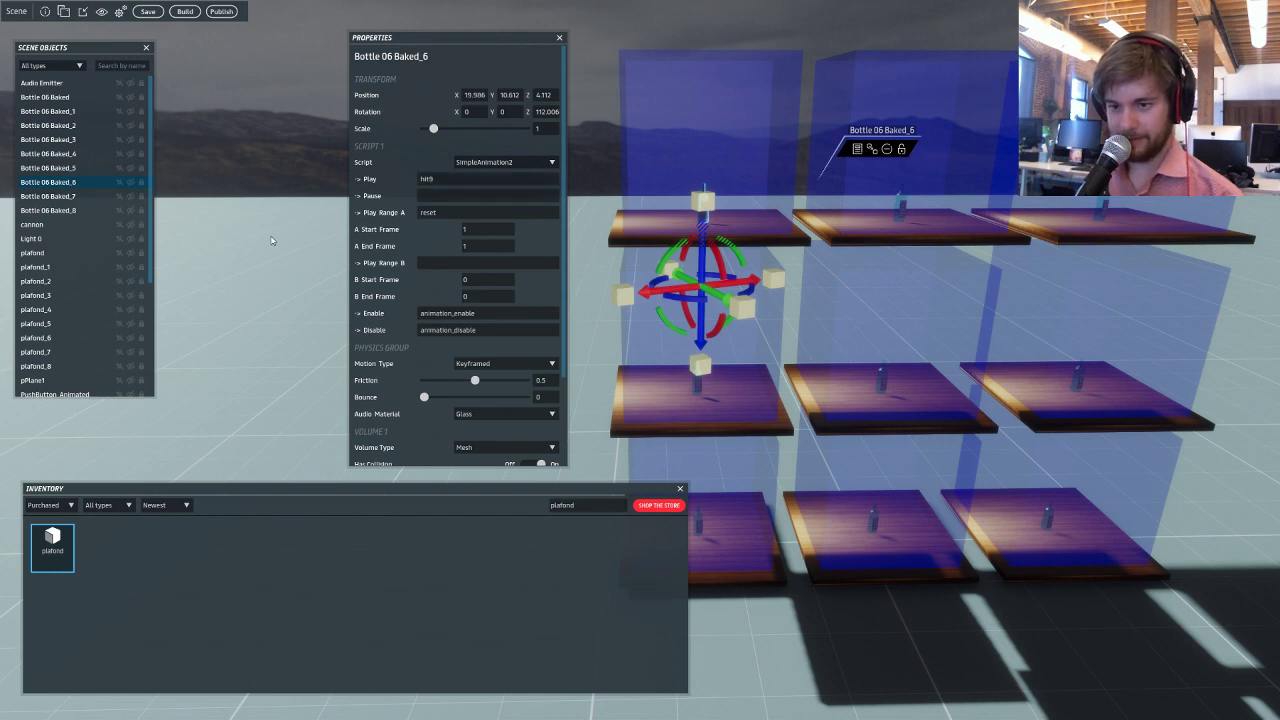
pyautogui.click(68, 197)
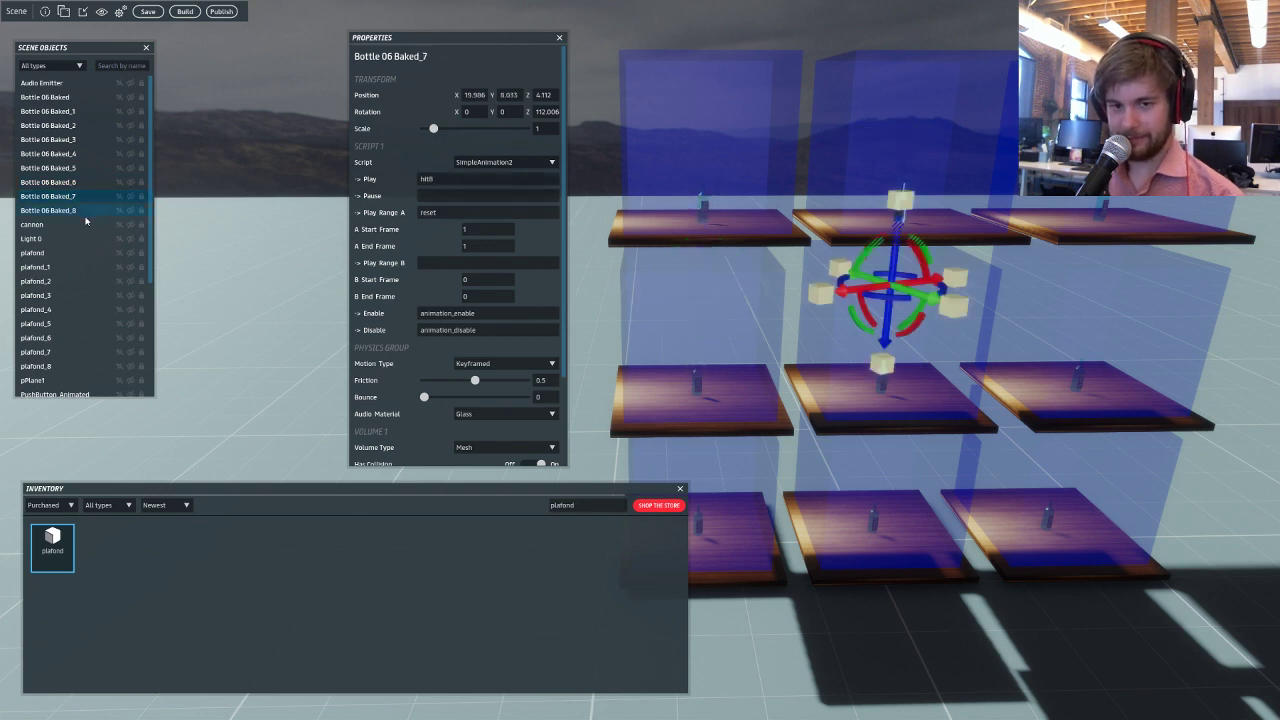
pyautogui.click(86, 211)
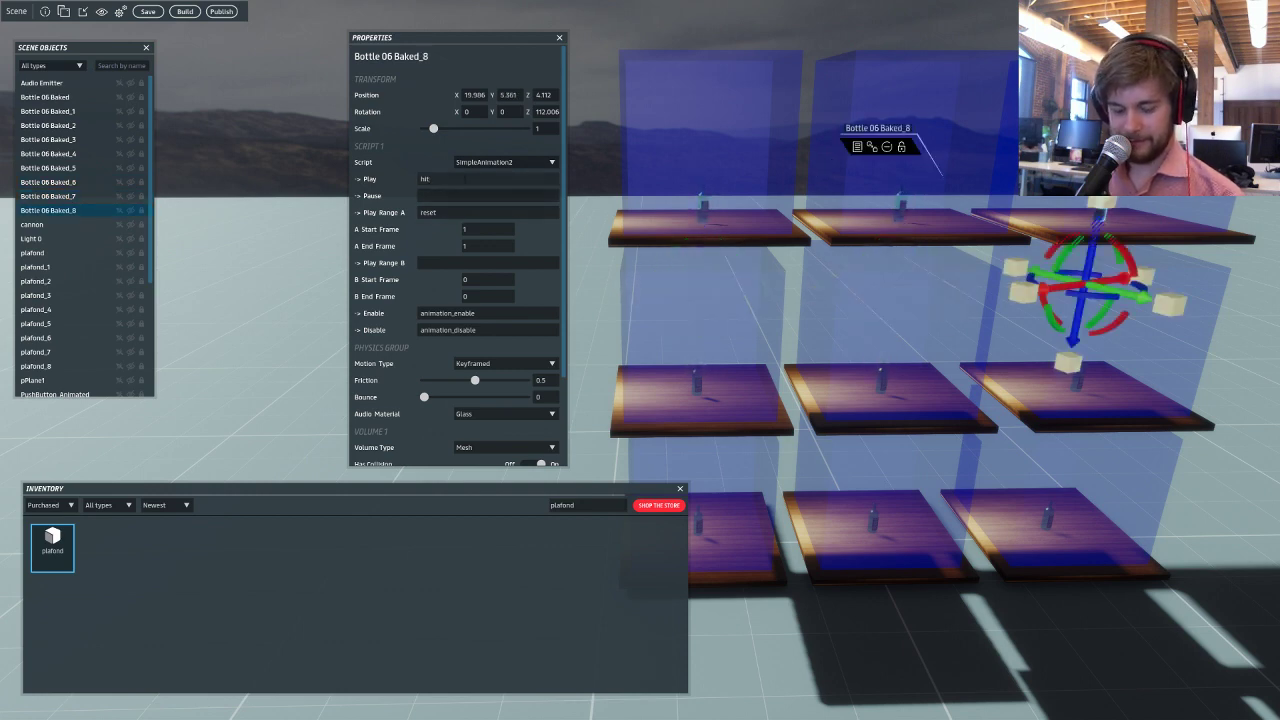
# Number the Play events of the bottom-row bottles 5, 4 and 3 in descending order, ending with hit1 on Bottle 06 Baked_3.
pyautogui.click(91, 167)
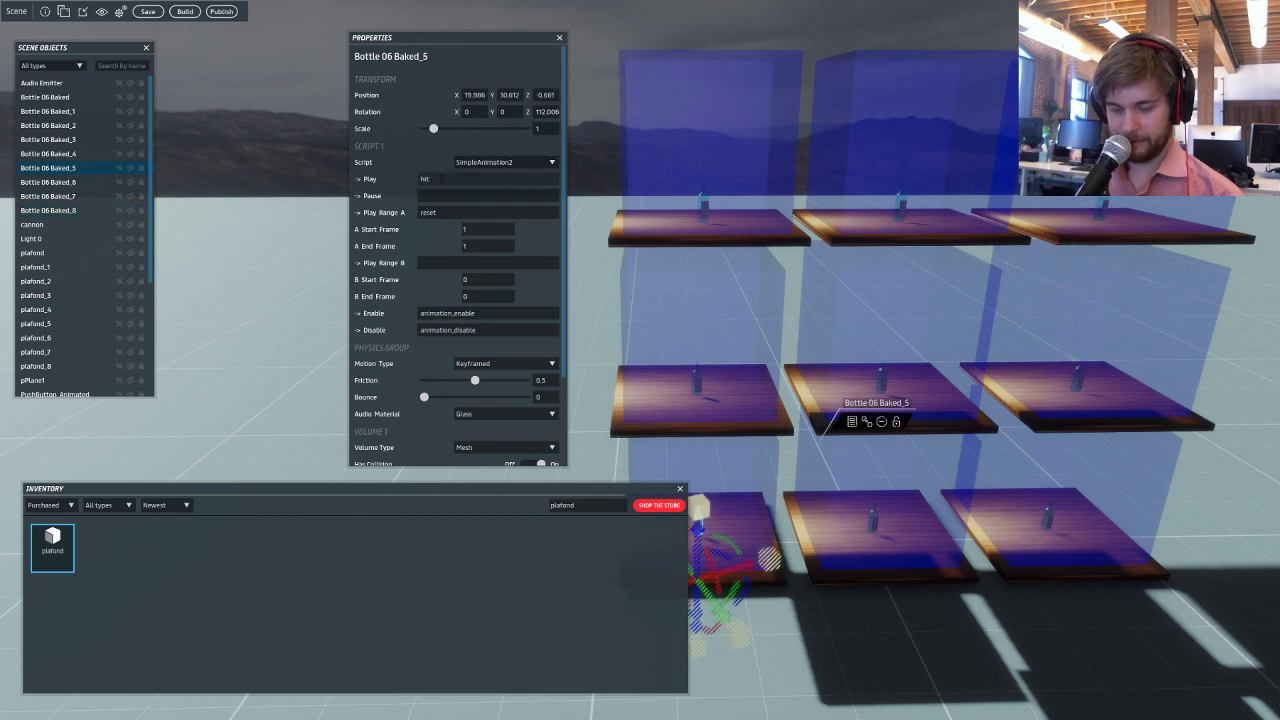
pyautogui.click(73, 155)
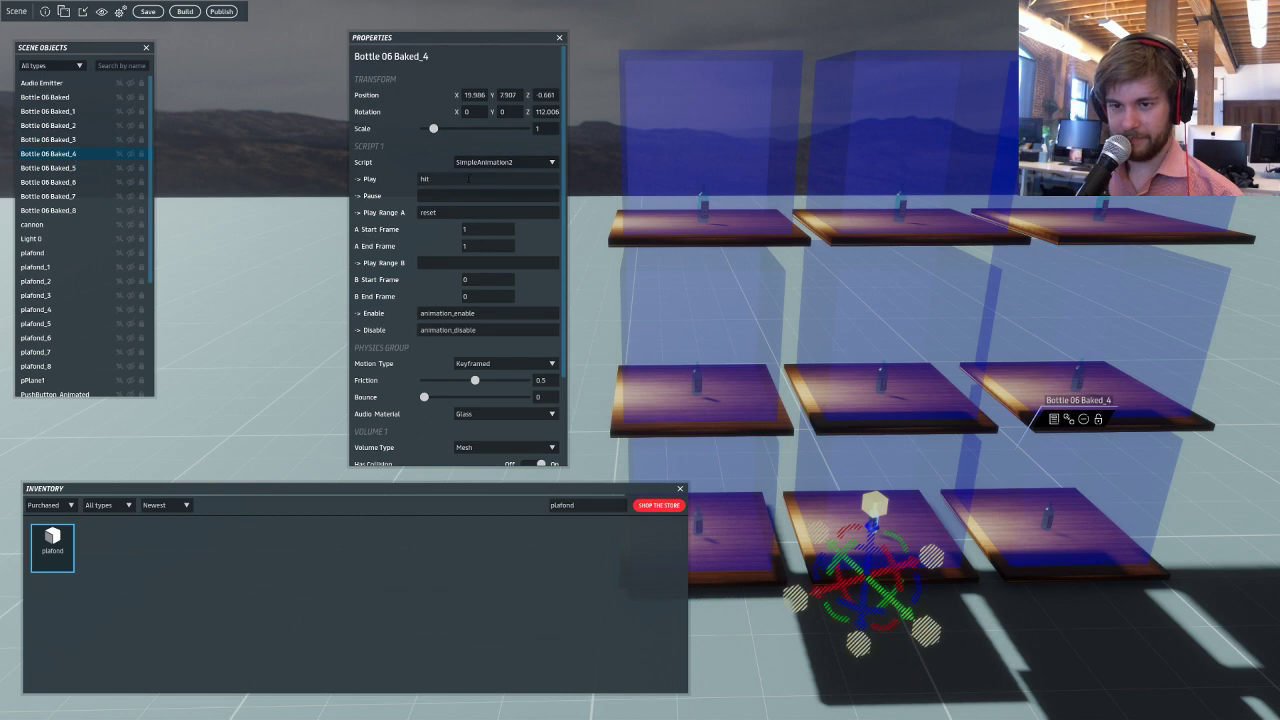
pyautogui.click(84, 142)
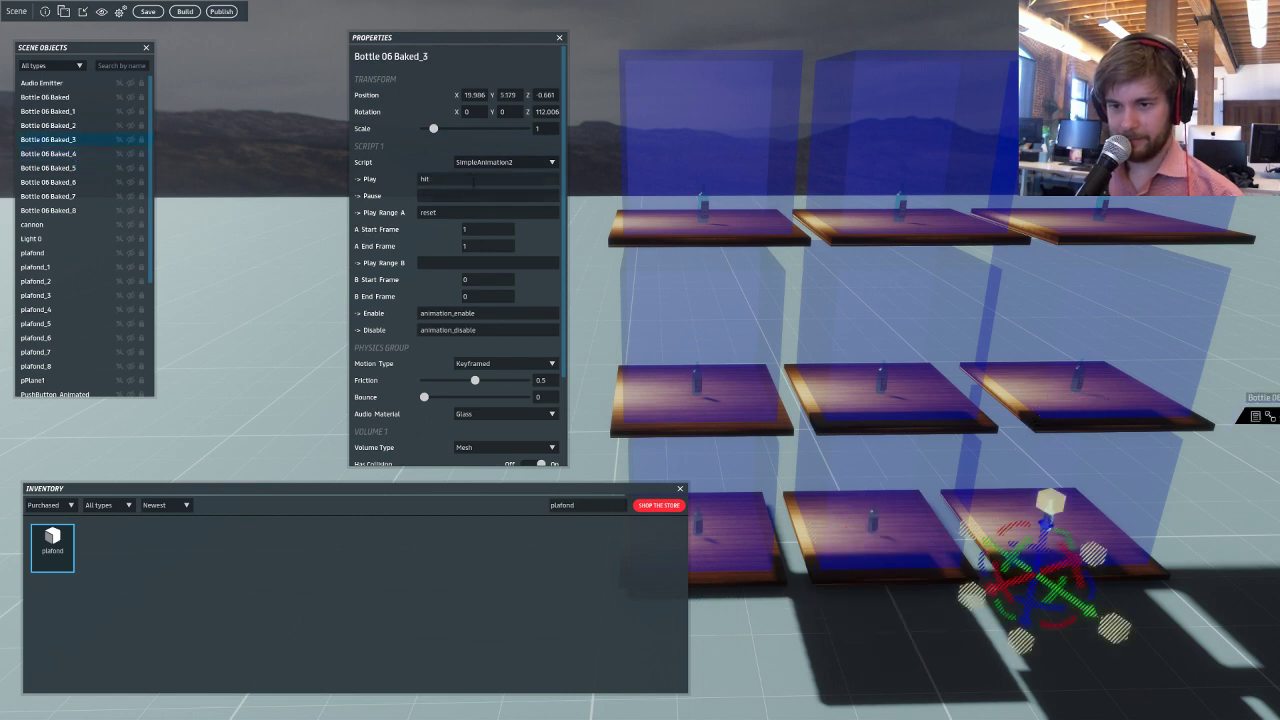
# Number the Play events of the middle-row bottles, with hit4 on Bottle 06 Baked_2 and hit5 on Bottle 06 Baked.
pyautogui.click(108, 126)
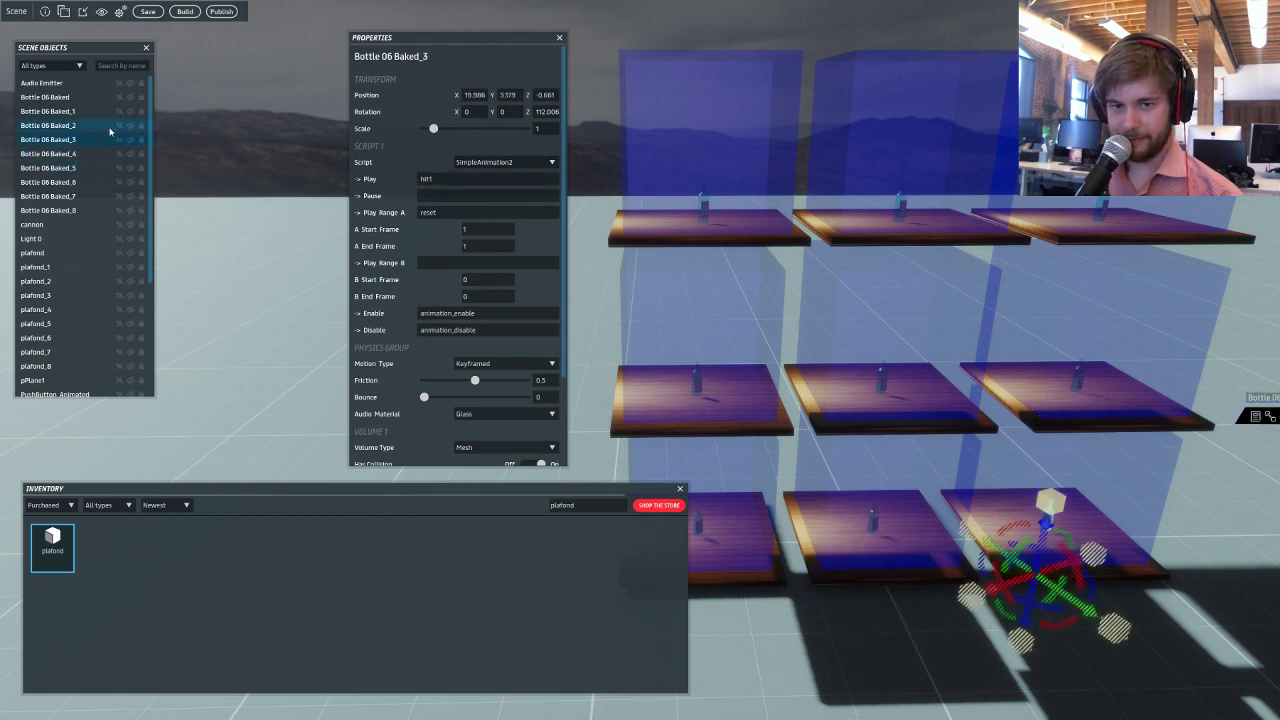
pyautogui.click(452, 179)
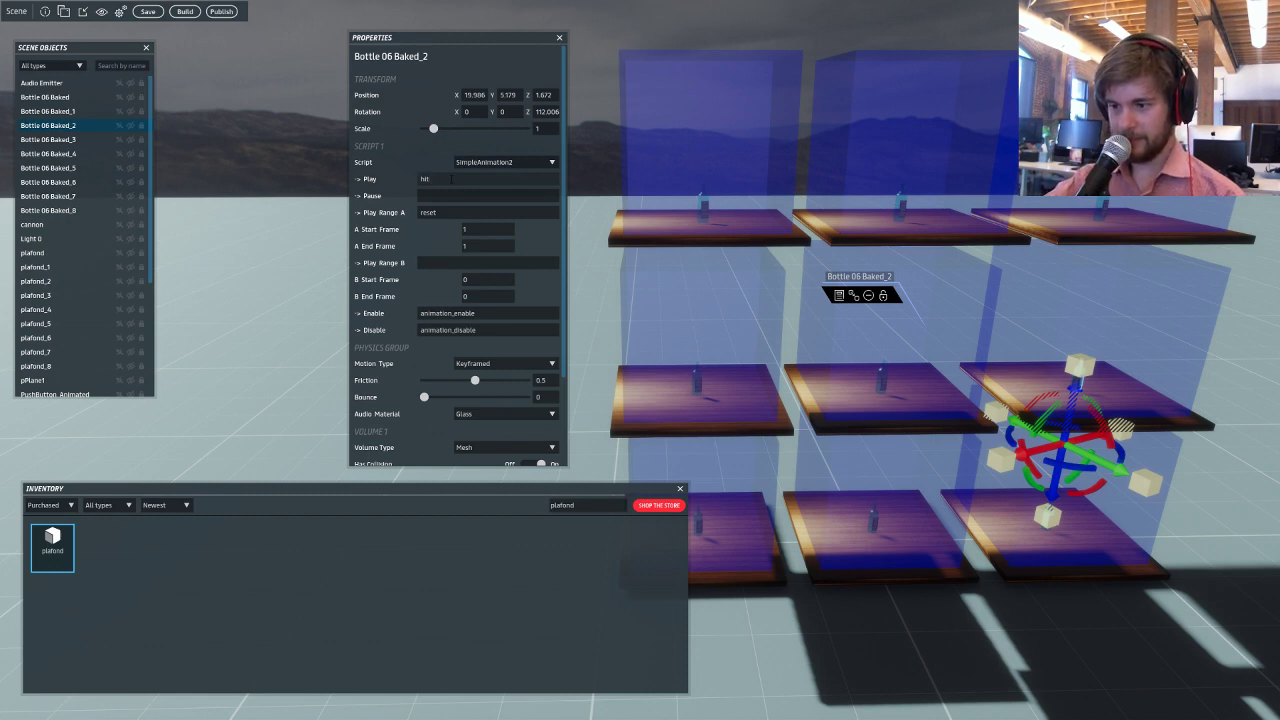
pyautogui.write('4')
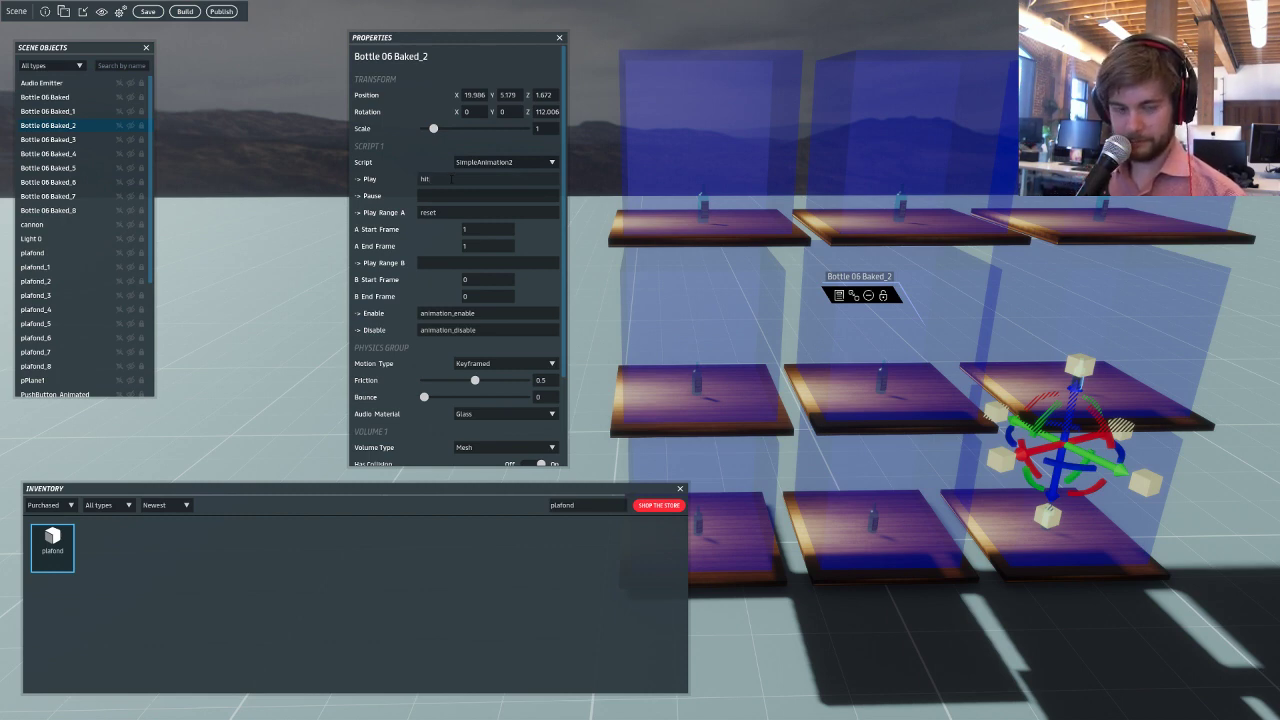
pyautogui.click(50, 110)
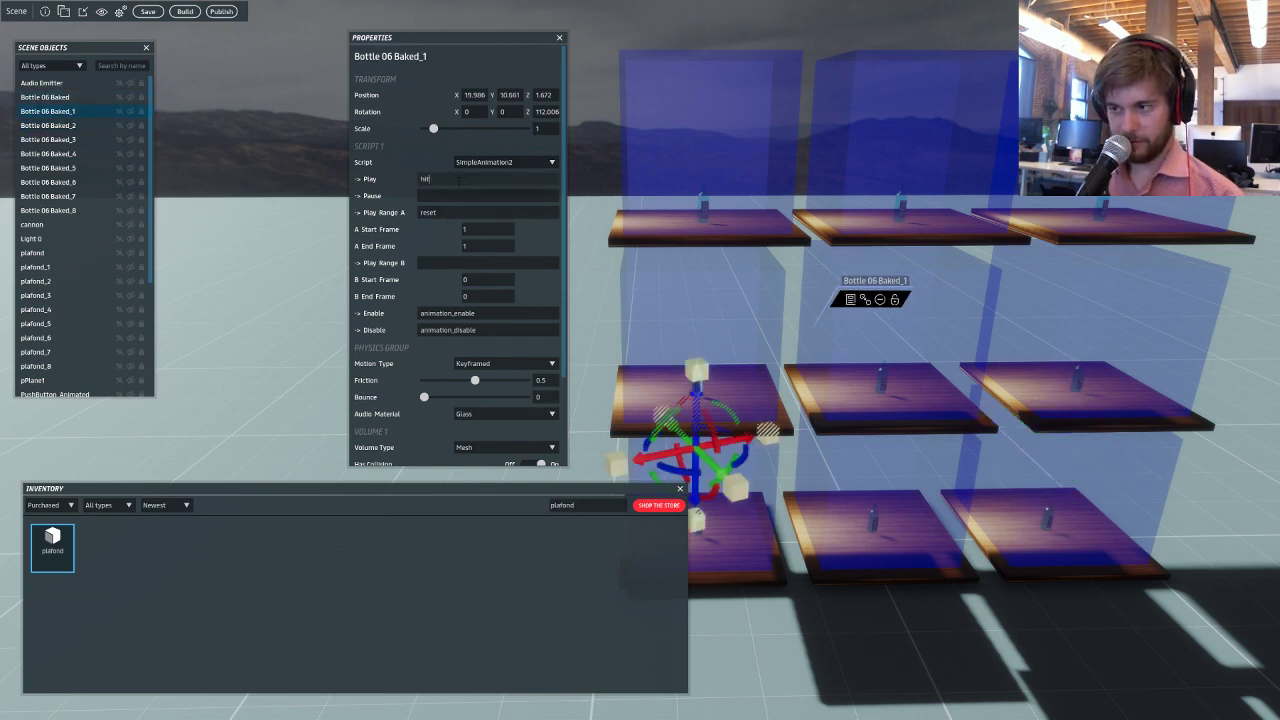
pyautogui.click(45, 97)
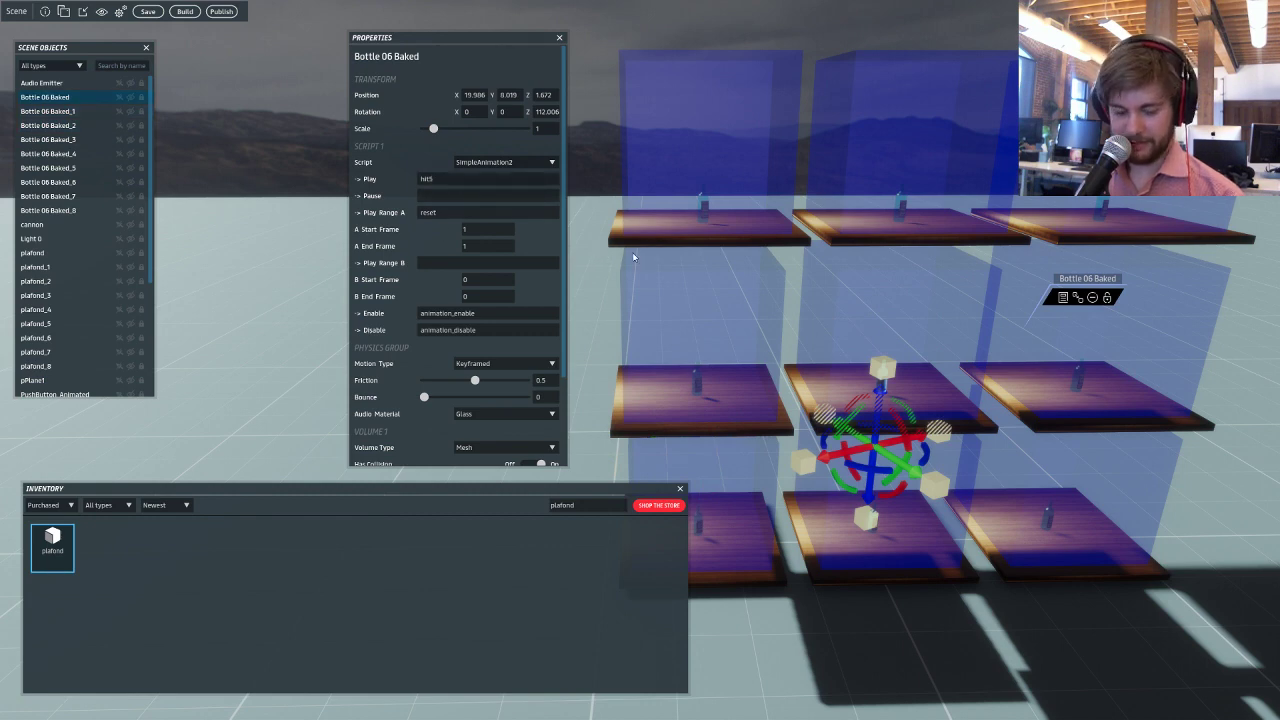
# Compare the On Object Collide event of the first Trigger Volume with the Play events of the bottles, including Bottle 06 Baked_7.
pyautogui.scroll(-4, 60, 280)
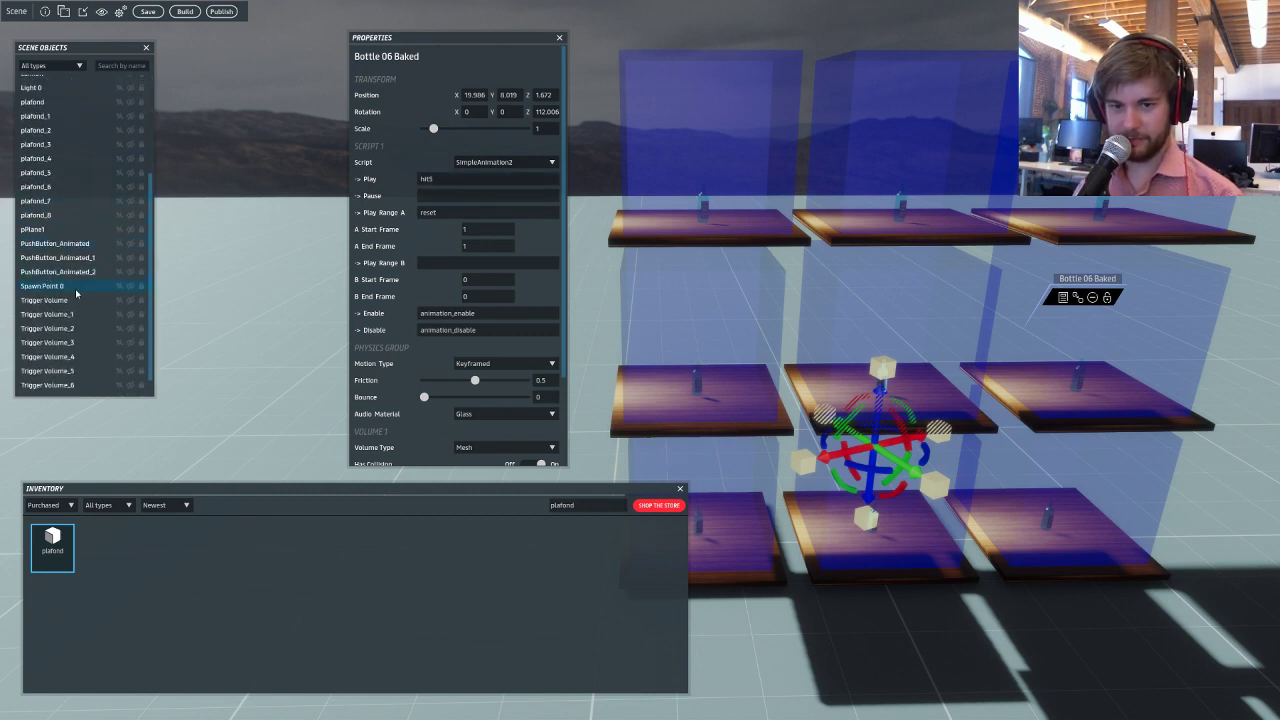
pyautogui.scroll(-3, 383, 327)
pyautogui.scroll(3, 366, 313)
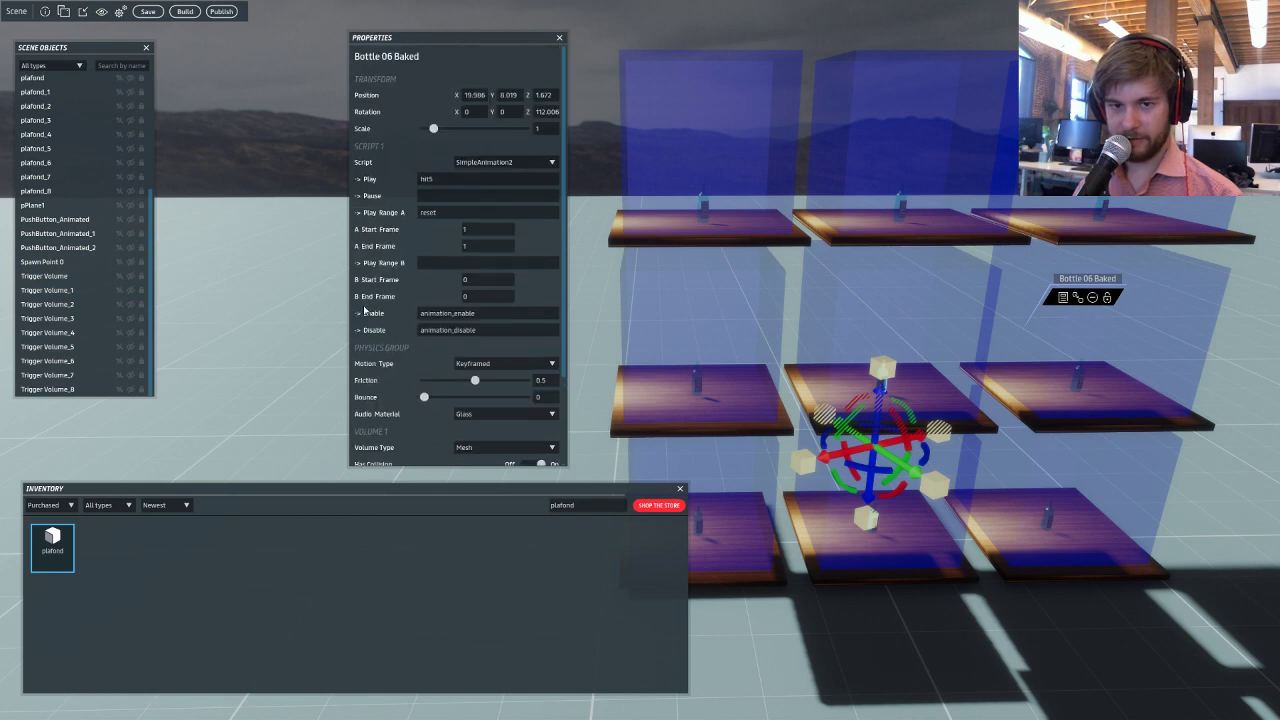
pyautogui.scroll(-3, 97, 212)
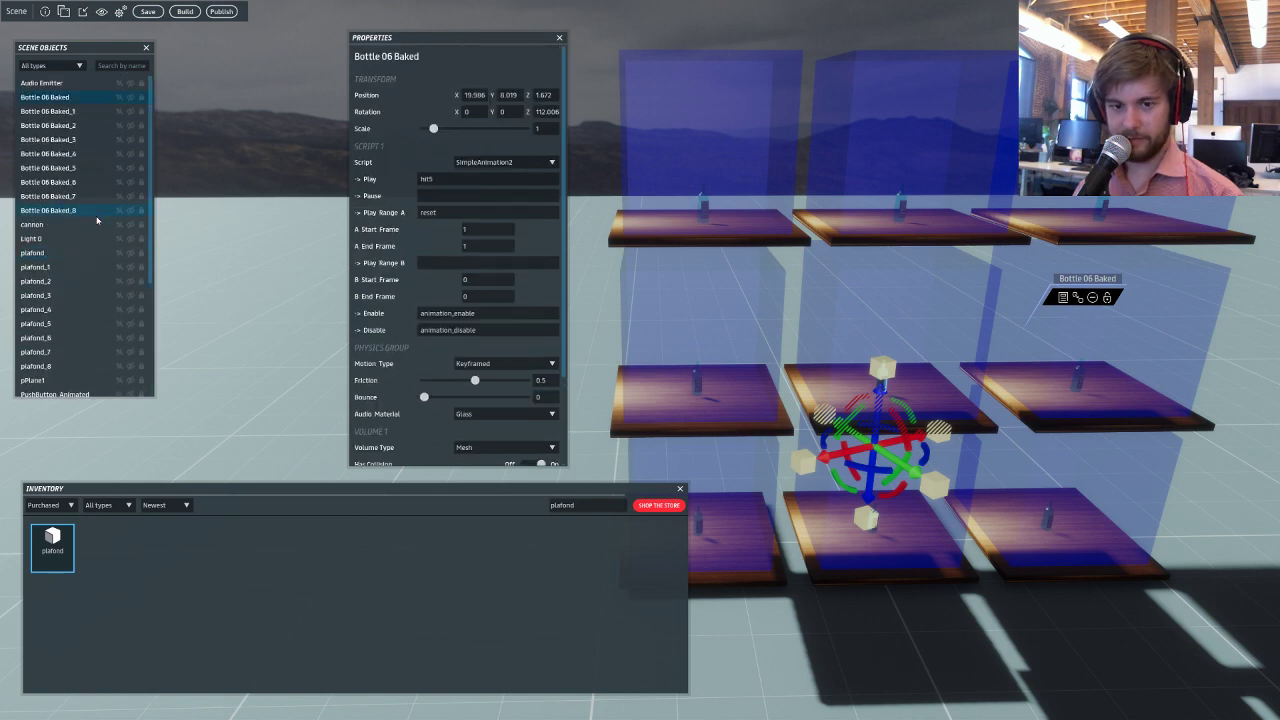
pyautogui.click(72, 277)
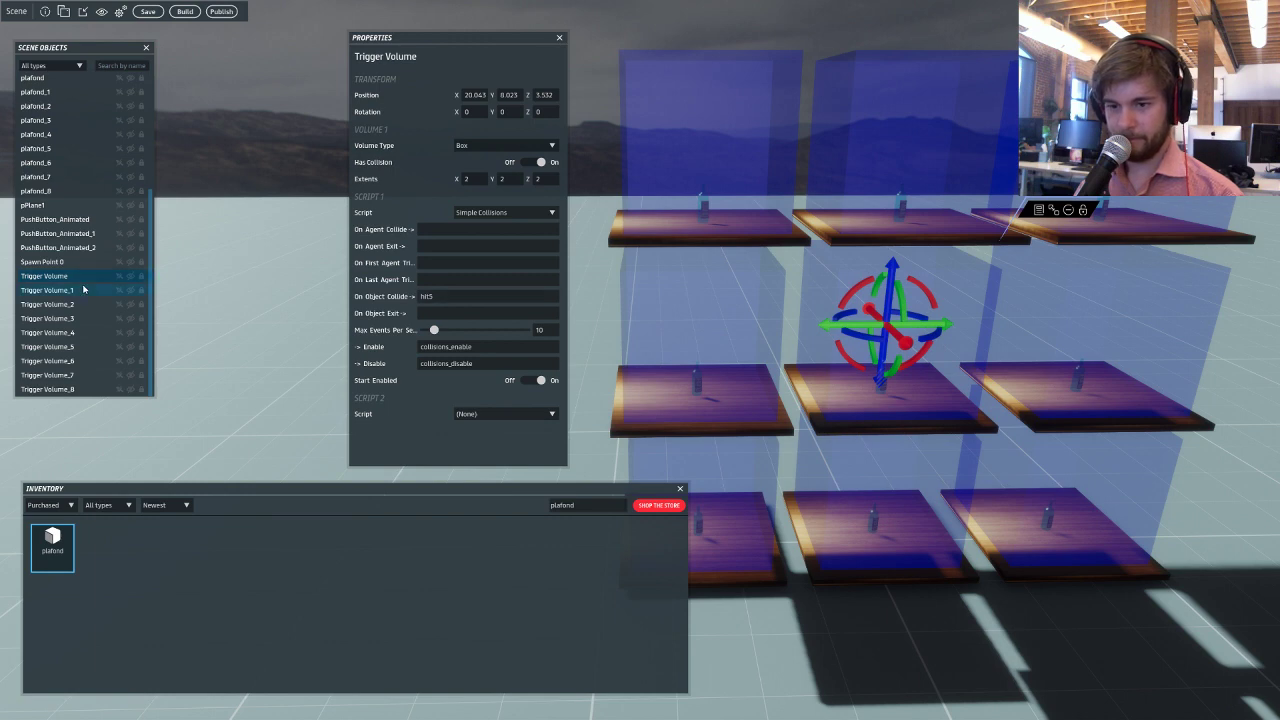
pyautogui.scroll(3, 74, 200)
pyautogui.click(70, 173)
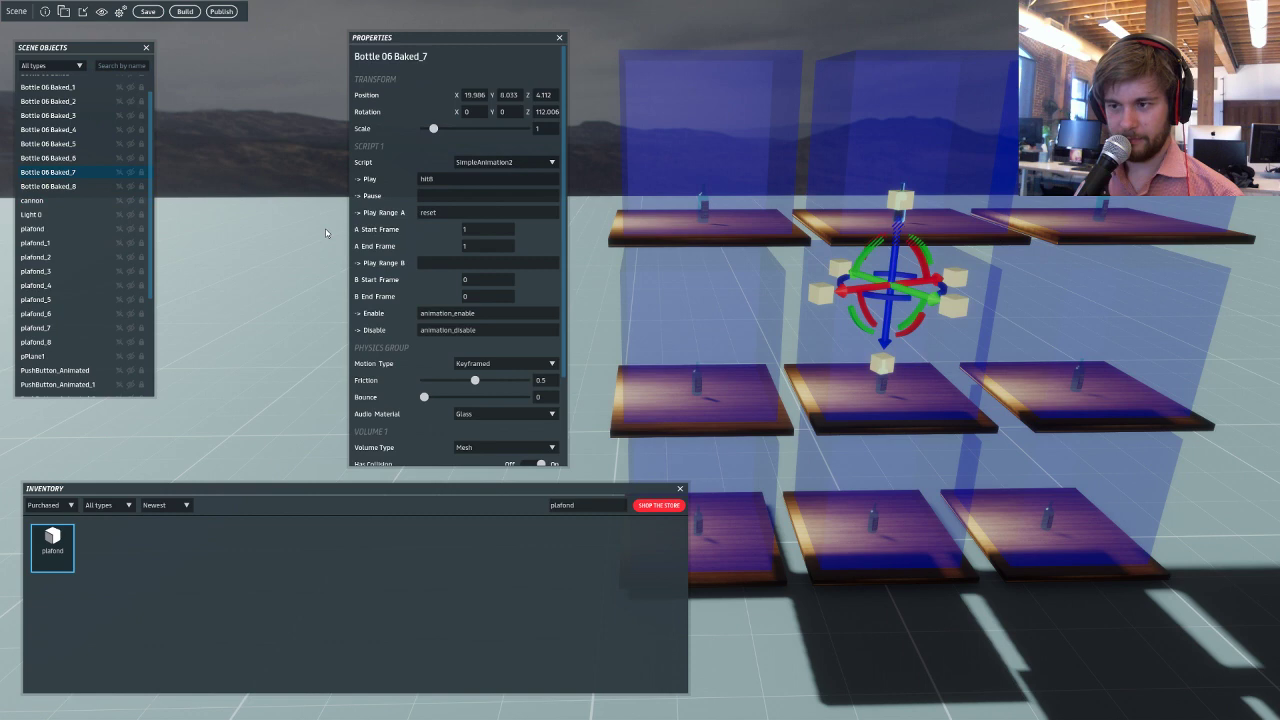
# Review the On Object Collide event names across the trigger volumes up to Trigger Volume_8.
pyautogui.scroll(-3, 57, 236)
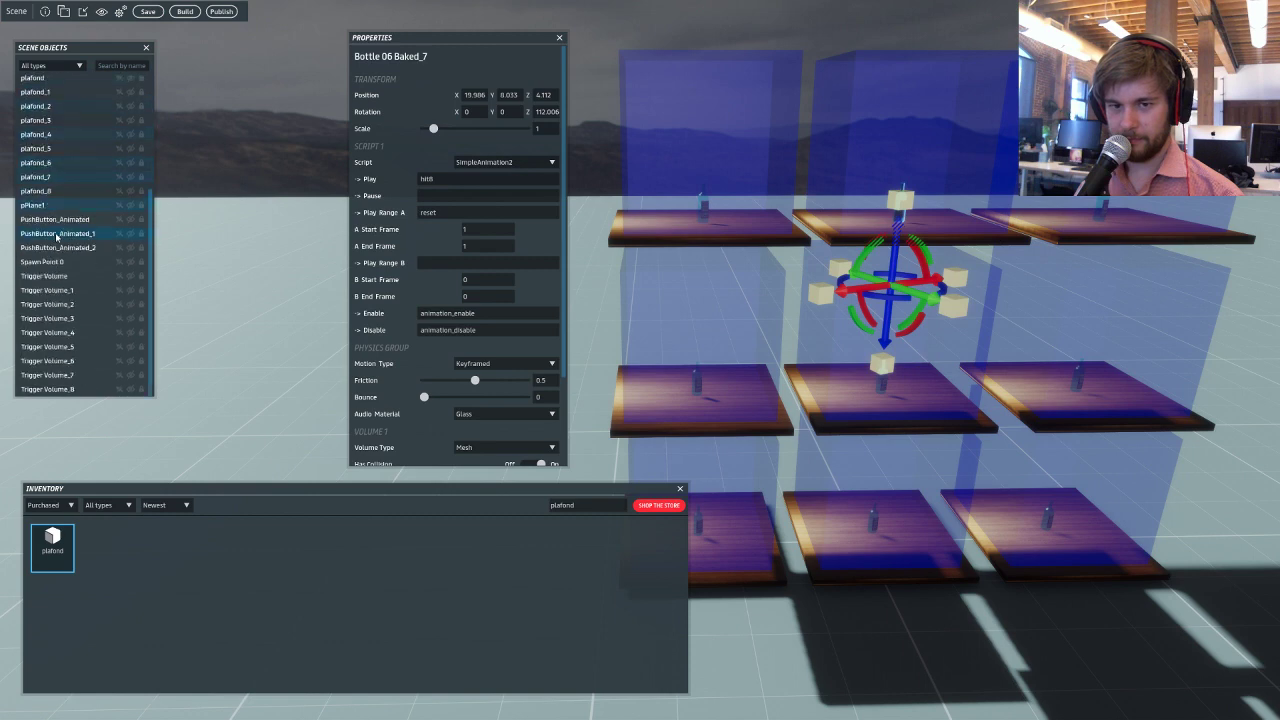
pyautogui.click(68, 290)
pyautogui.click(68, 276)
pyautogui.click(68, 290)
pyautogui.click(58, 318)
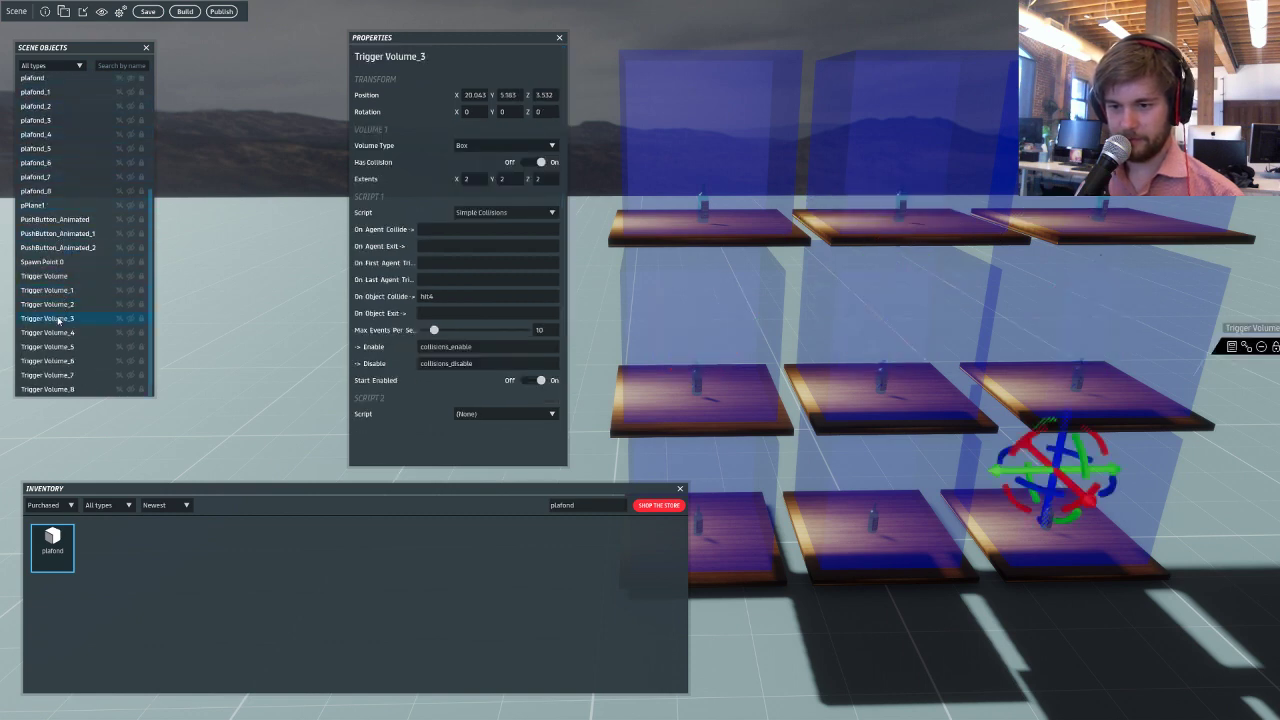
pyautogui.click(54, 332)
pyautogui.click(52, 361)
pyautogui.click(47, 346)
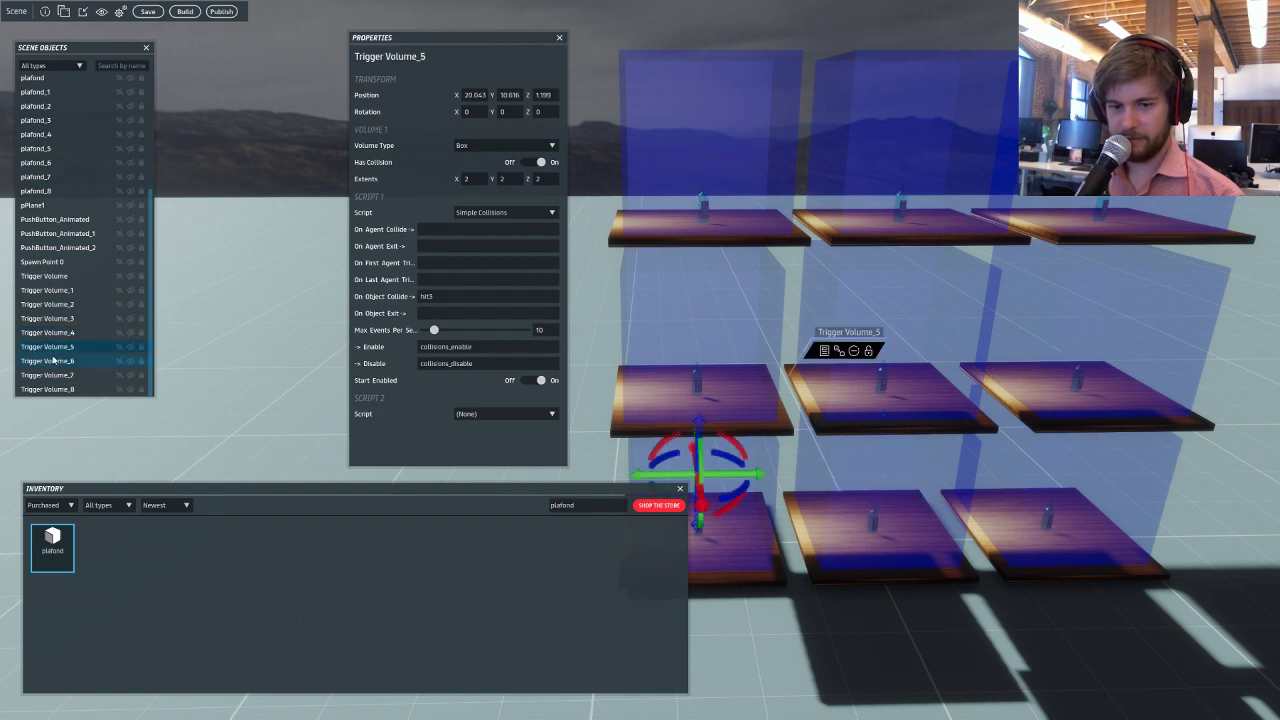
pyautogui.click(55, 361)
pyautogui.click(55, 375)
pyautogui.click(57, 389)
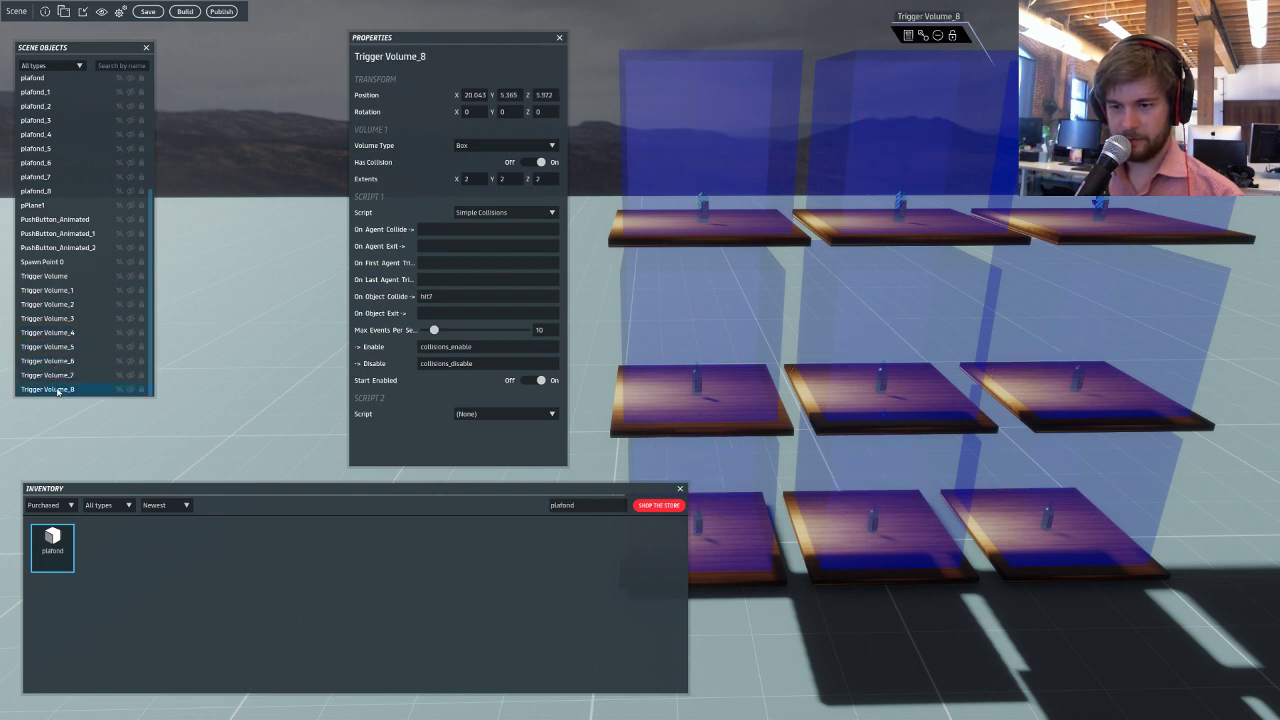
# Set the Z Rotation Offset of the cannon's left Simple Mover script to 5.
pyautogui.scroll(5, 80, 286)
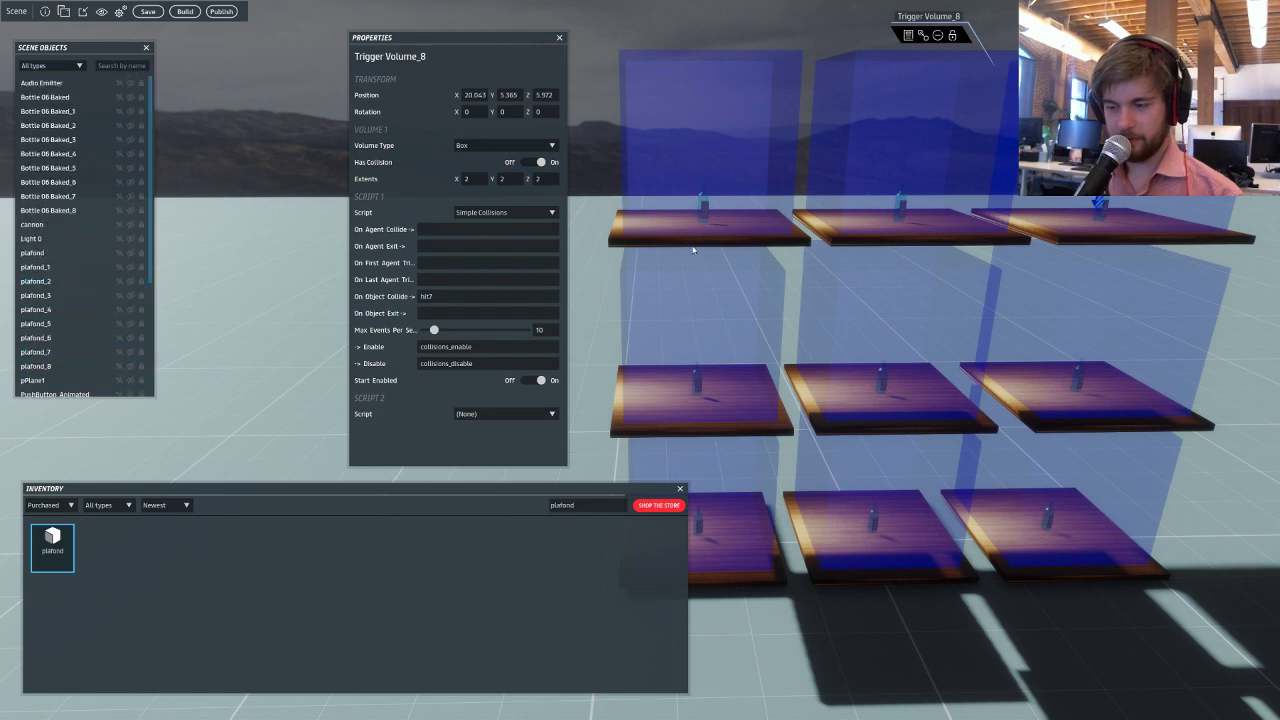
pyautogui.moveTo(693, 250); pyautogui.dragTo(1272, 336, button='right')
pyautogui.press('s')
pyautogui.click(1096, 253)
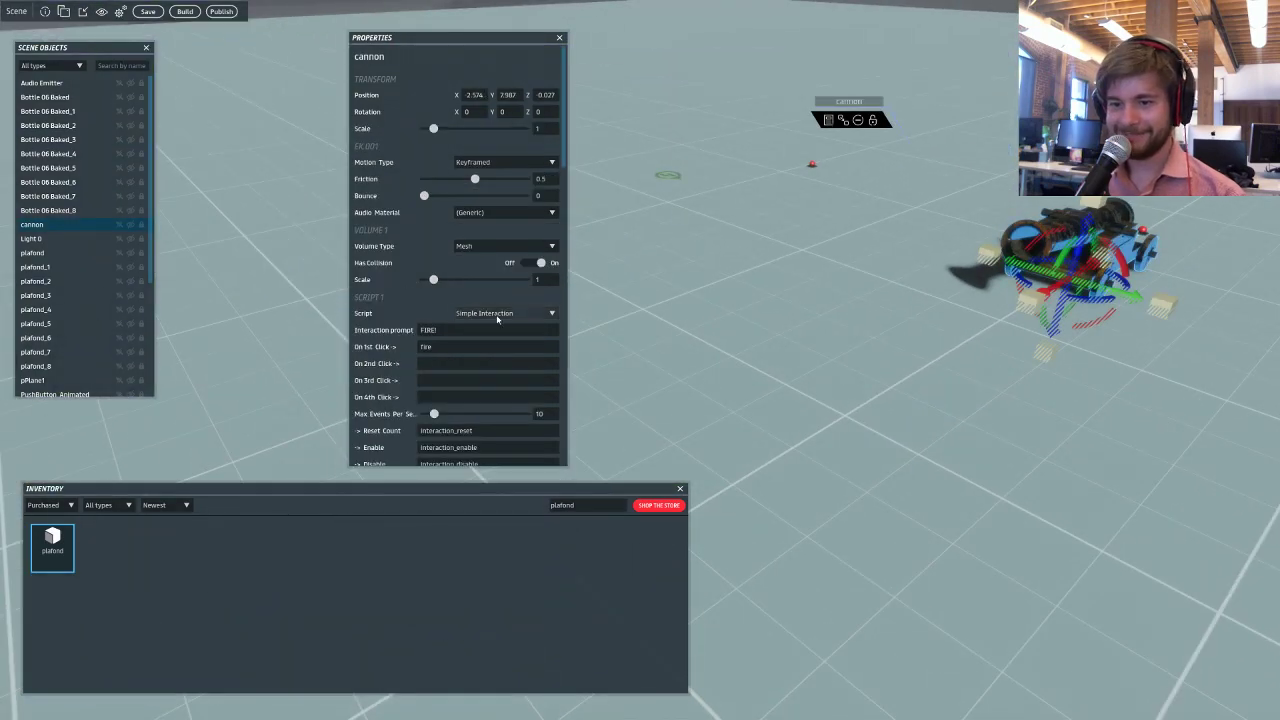
pyautogui.scroll(-15, 497, 318)
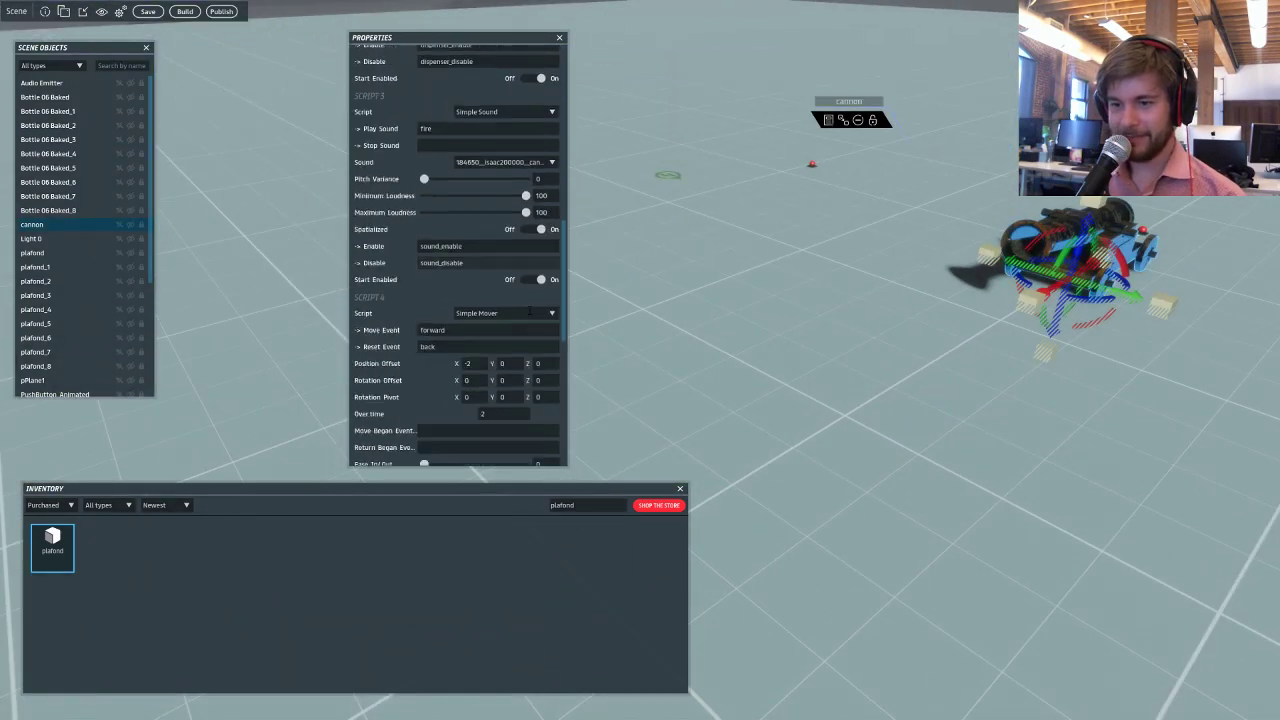
pyautogui.scroll(-6, 530, 312)
pyautogui.click(538, 280)
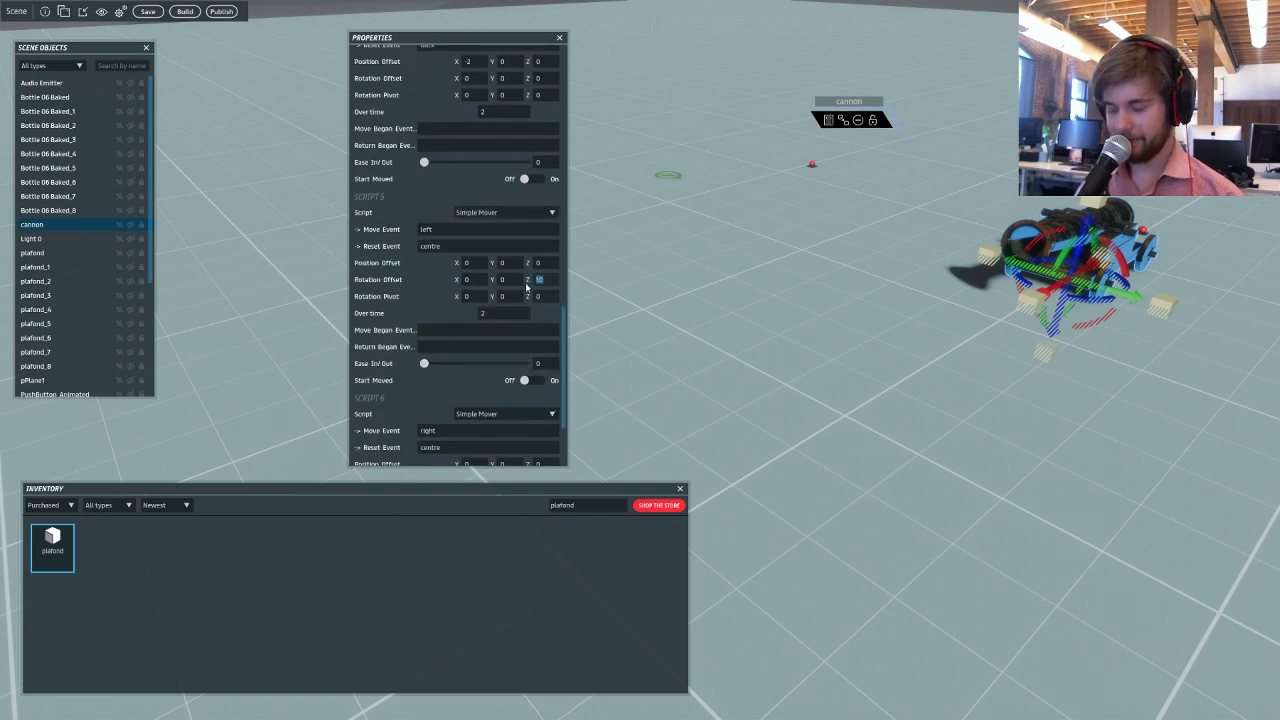
pyautogui.write('5')
# Review the cannon's dispenser, sound and Simple Mover scripts, including the offsets for moving forward and turning left and right.
pyautogui.scroll(-3, 530, 300)
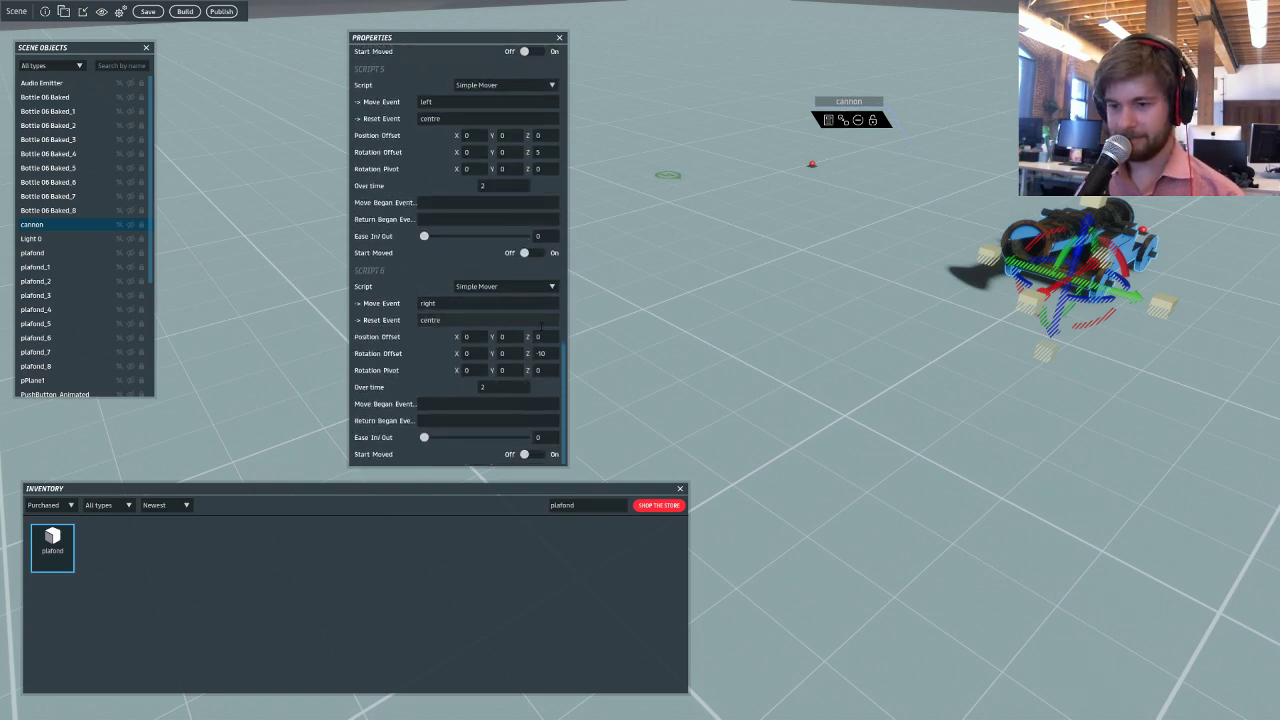
pyautogui.scroll(6, 492, 270)
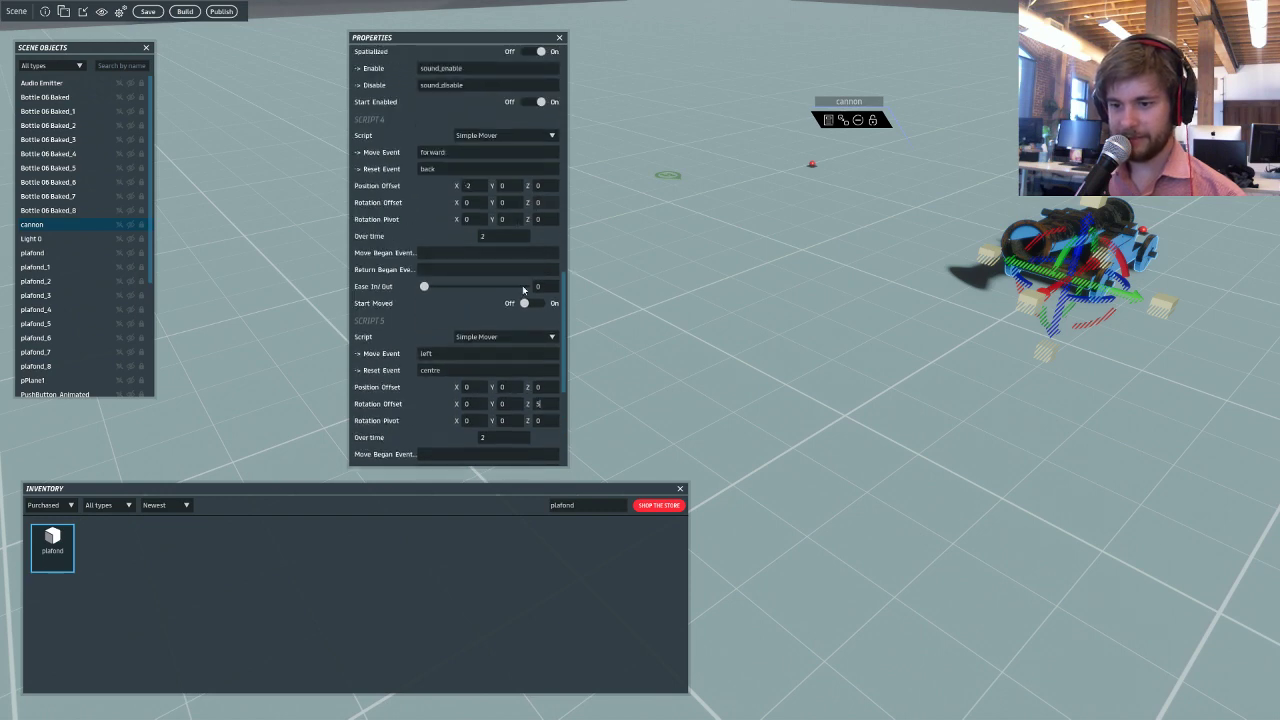
pyautogui.scroll(-2, 523, 289)
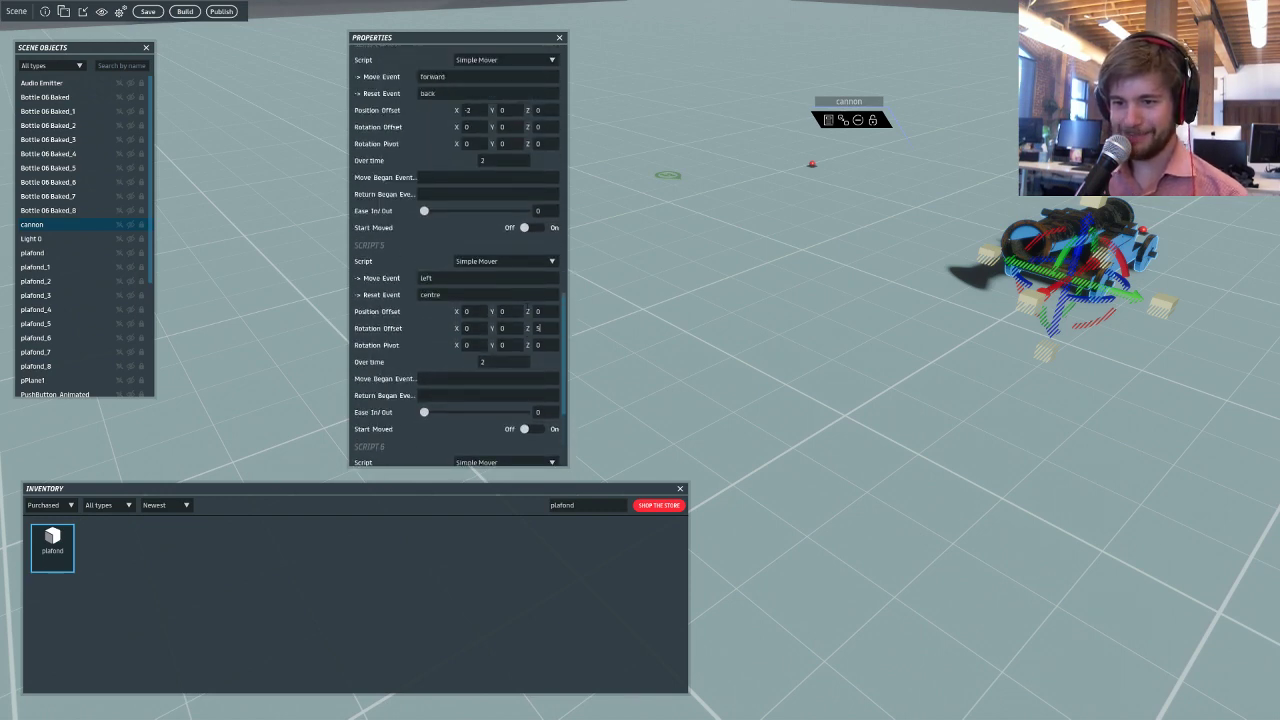
pyautogui.scroll(10, 523, 289)
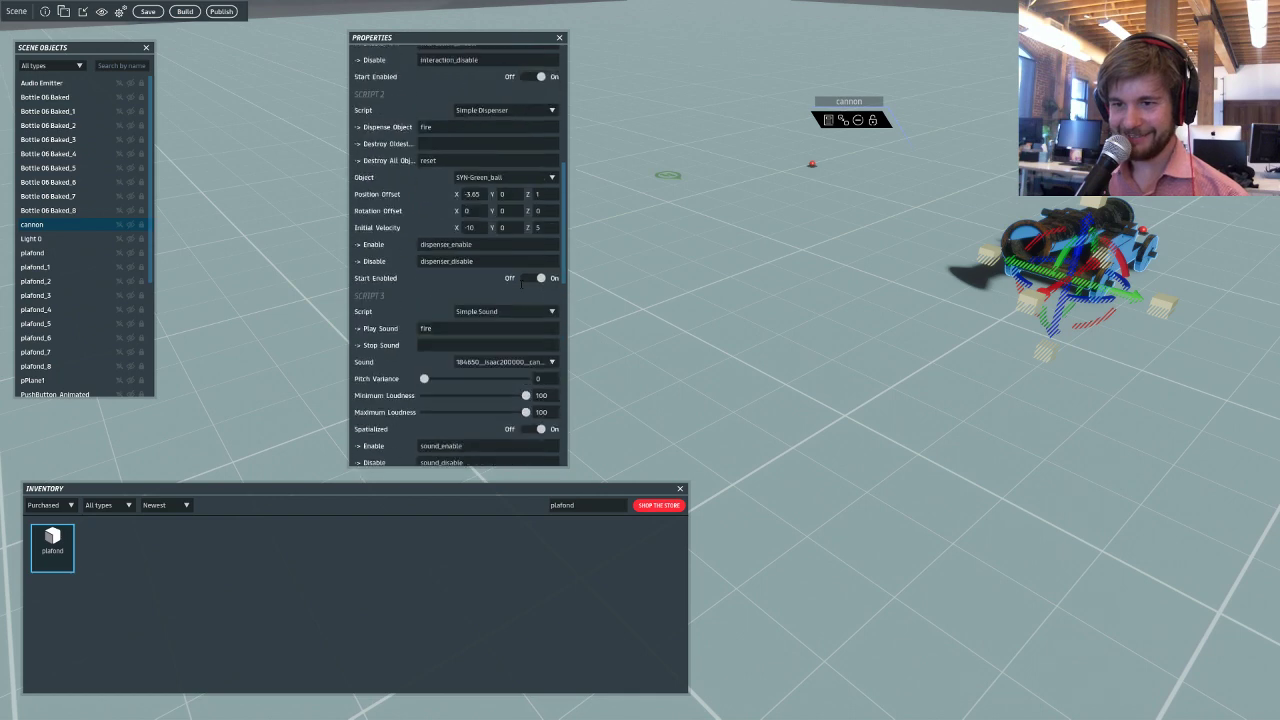
pyautogui.scroll(10, 521, 284)
pyautogui.scroll(-9, 521, 284)
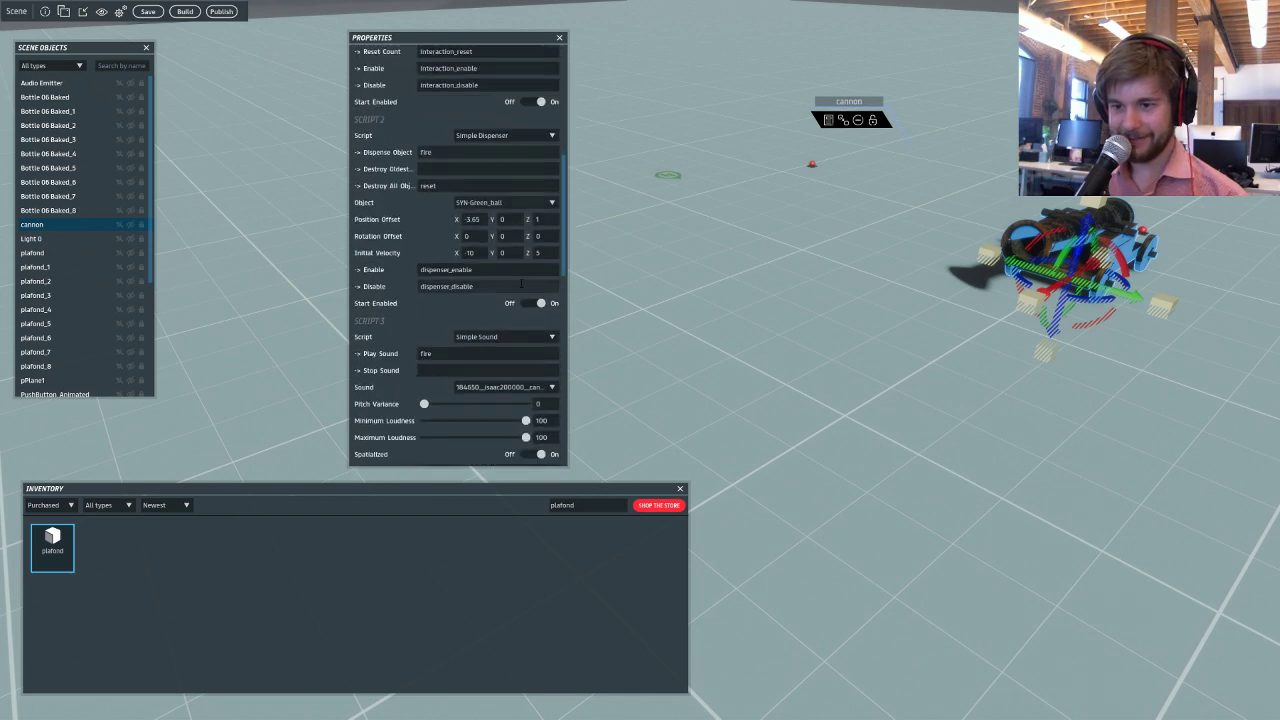
pyautogui.scroll(-10, 521, 284)
pyautogui.scroll(-3, 517, 270)
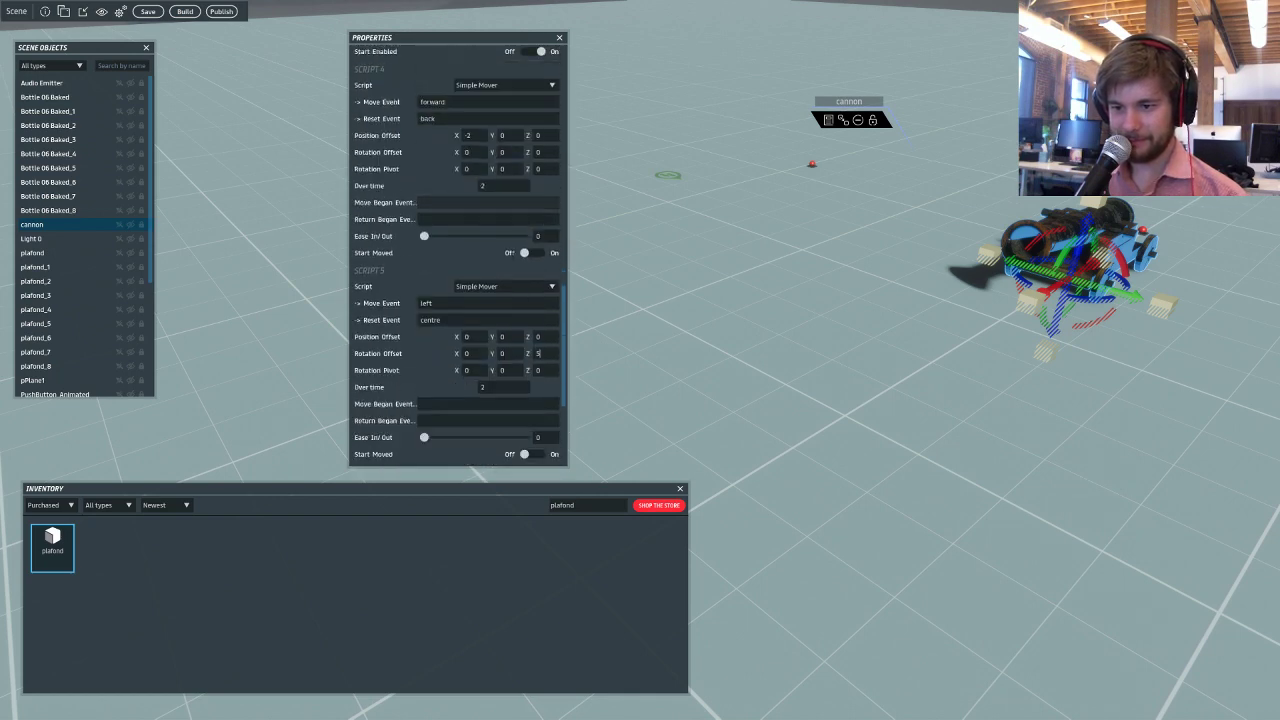
# Set the Z Rotation Offset of the cannon's right Simple Mover script to -5 and check the cannon's other scripts.
pyautogui.scroll(-6, 530, 305)
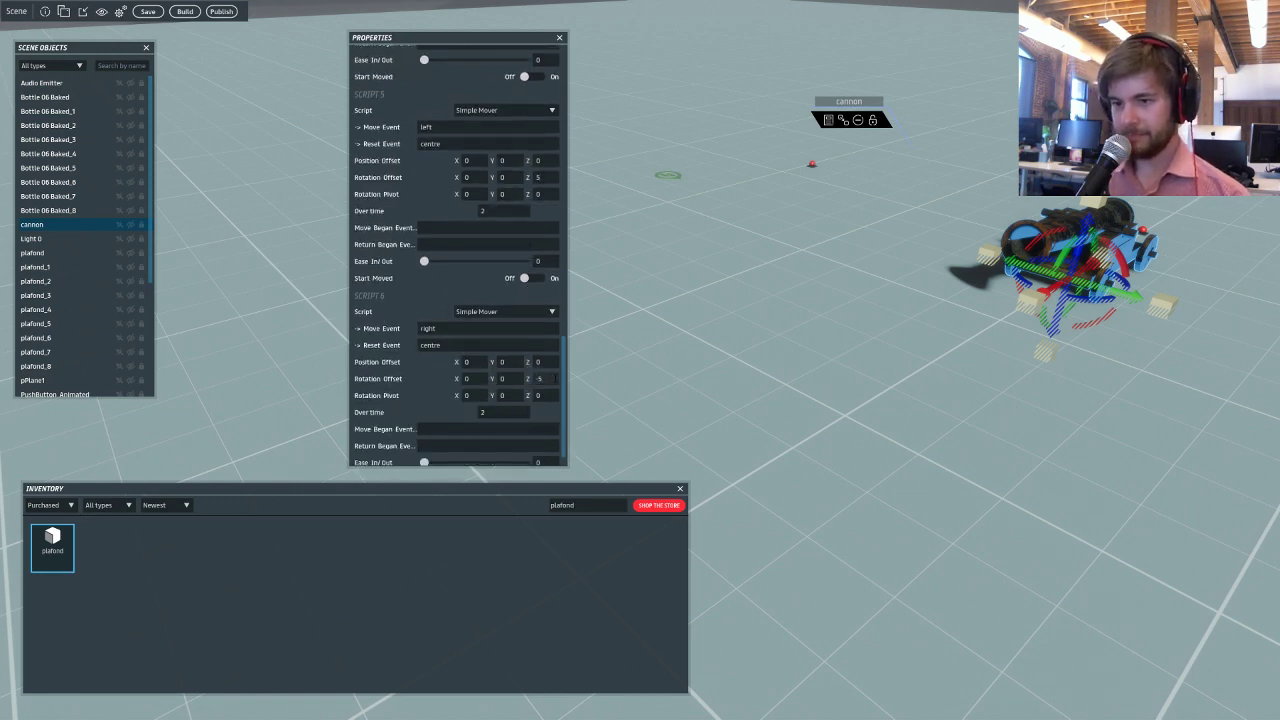
pyautogui.moveTo(719, 279); pyautogui.dragTo(776, 264, button='right')
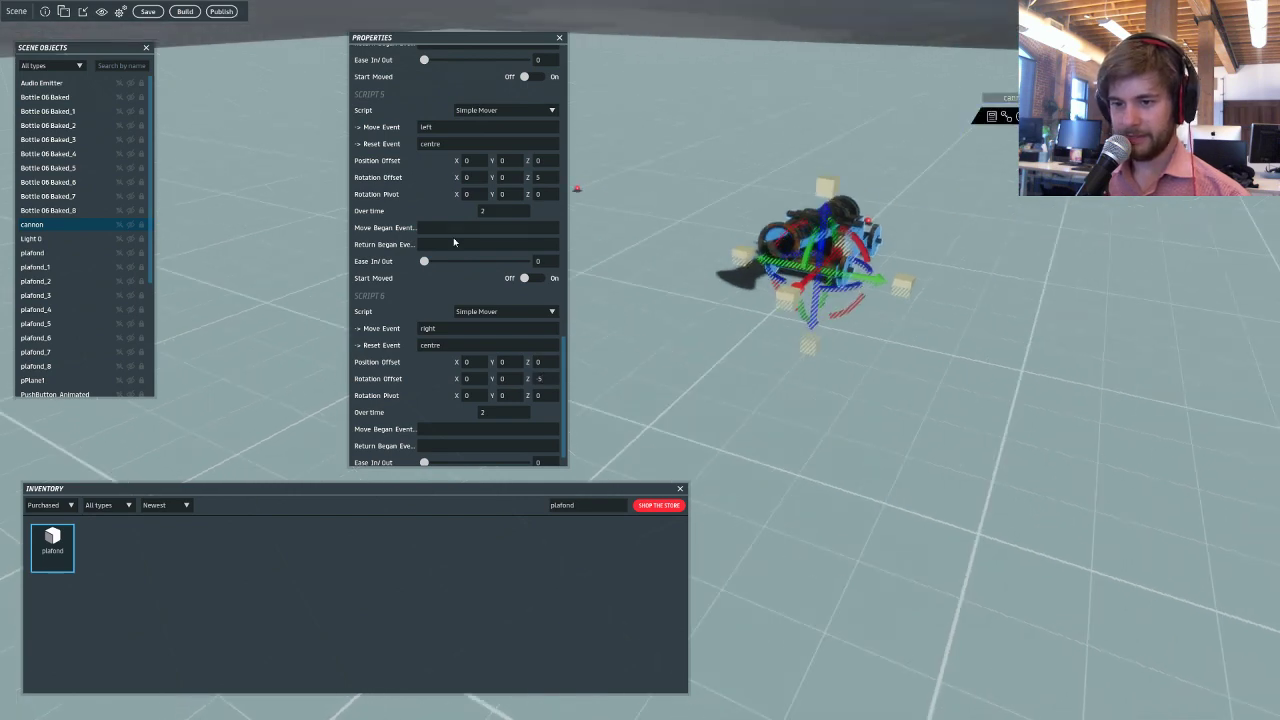
pyautogui.scroll(4, 458, 241)
pyautogui.scroll(8, 461, 240)
pyautogui.scroll(-13, 476, 250)
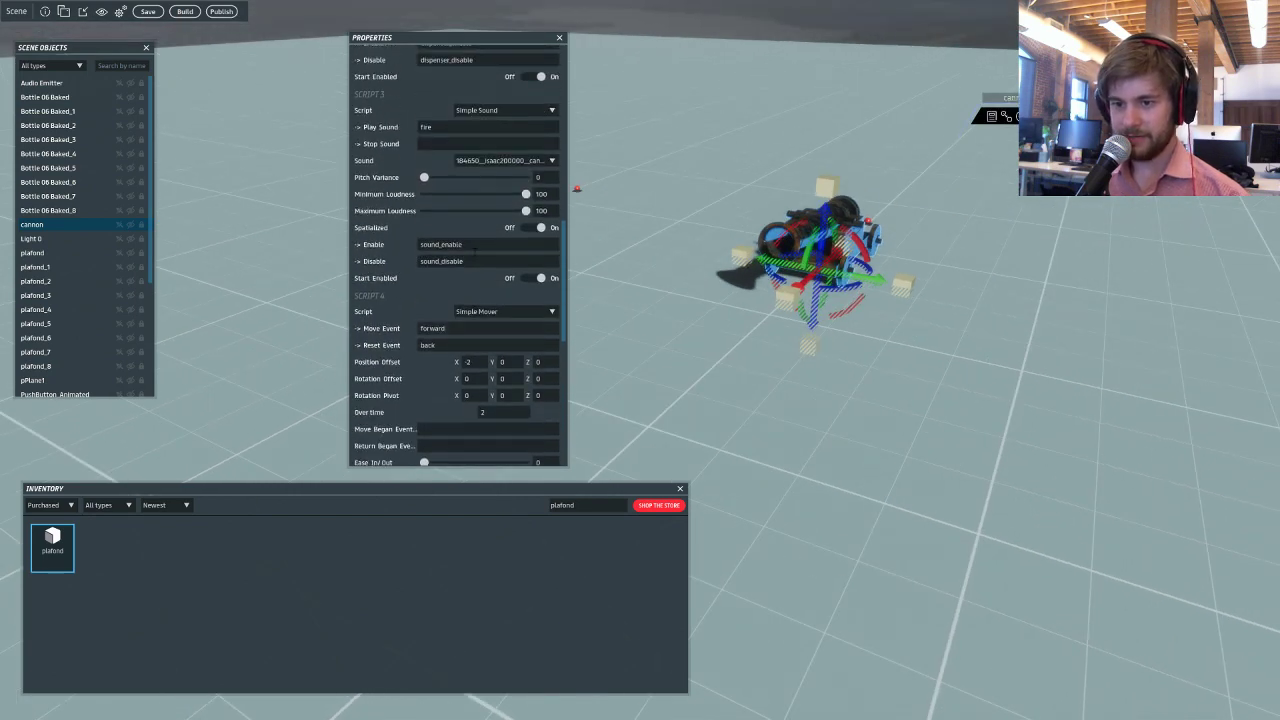
pyautogui.scroll(20, 481, 250)
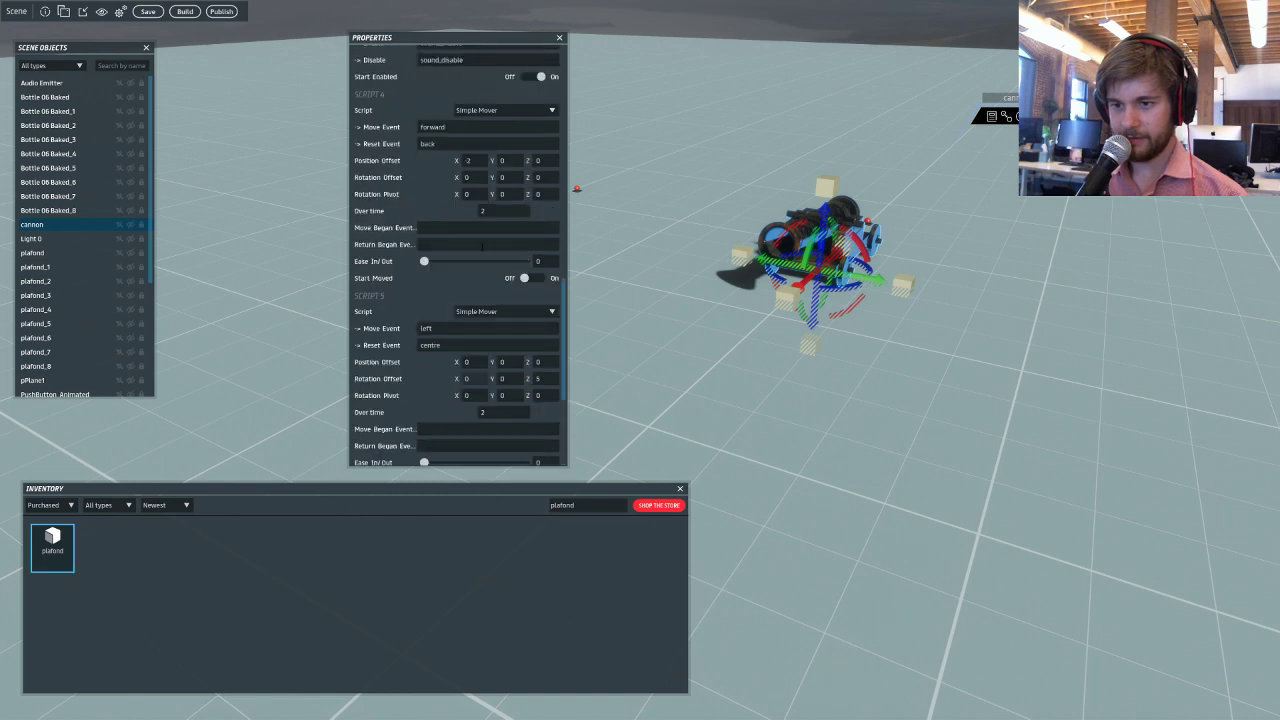
pyautogui.scroll(3, 481, 248)
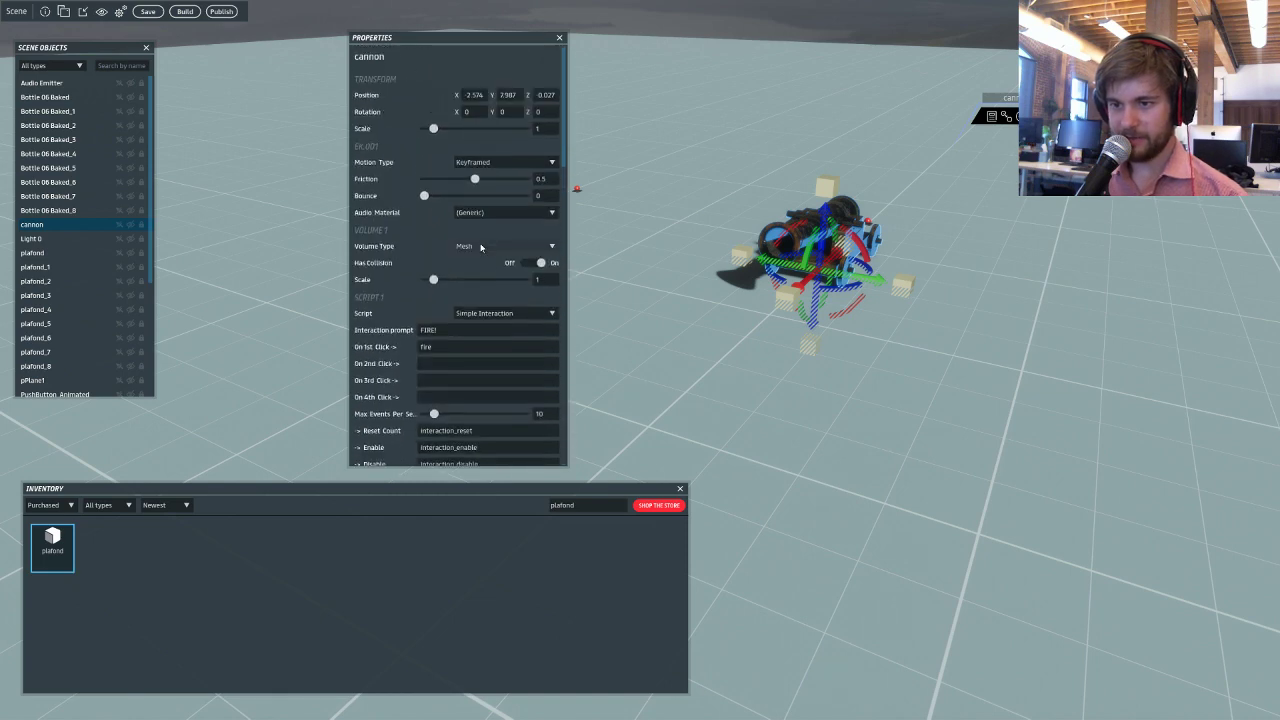
# Set the Initial Velocity of the cannon's Simple Dispenser to X -25, trying Z 15 before entering Z 10.
pyautogui.scroll(-13, 481, 248)
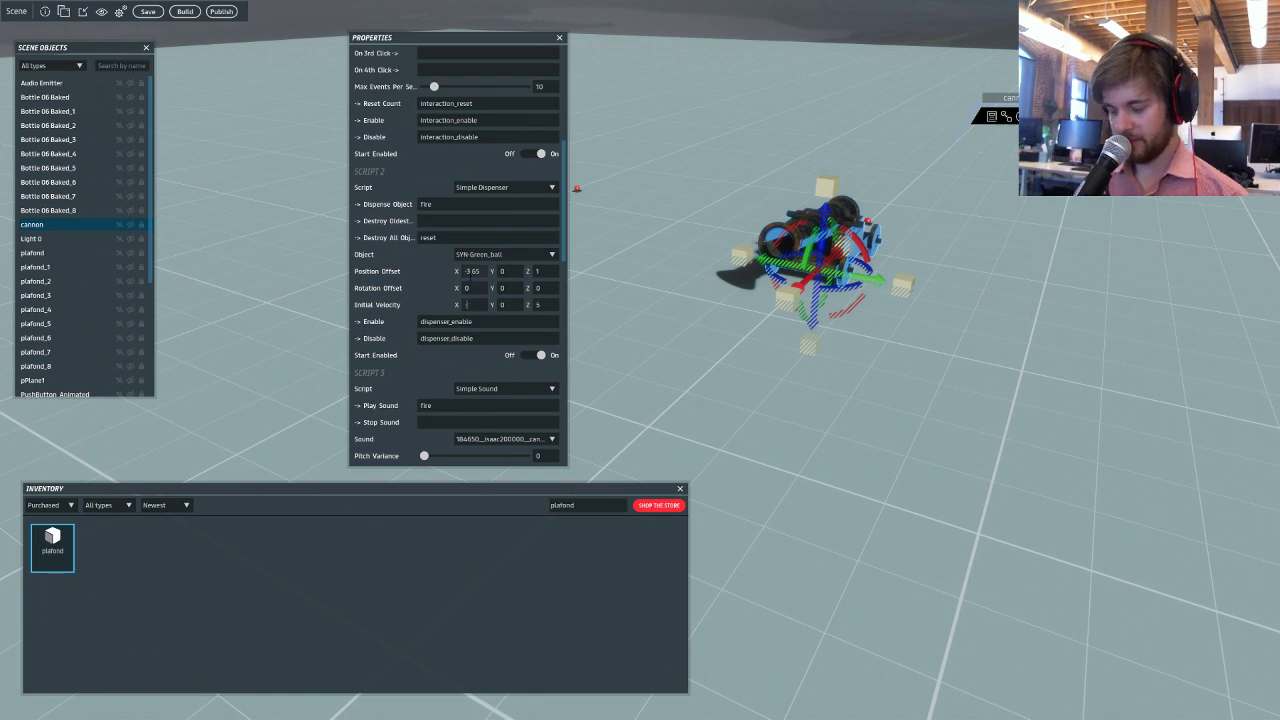
pyautogui.moveTo(741, 380); pyautogui.dragTo(745, 366, button='right')
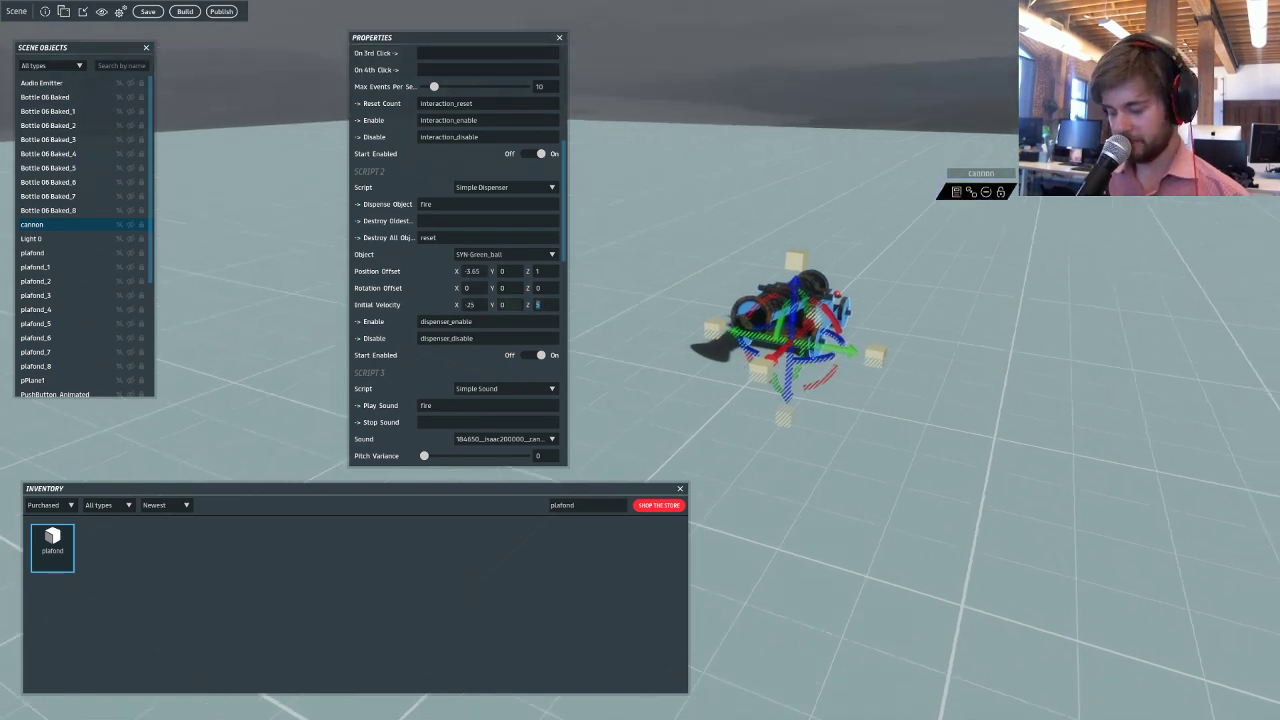
pyautogui.moveTo(724, 315); pyautogui.dragTo(739, 312, button='right')
pyautogui.doubleClick(540, 305)
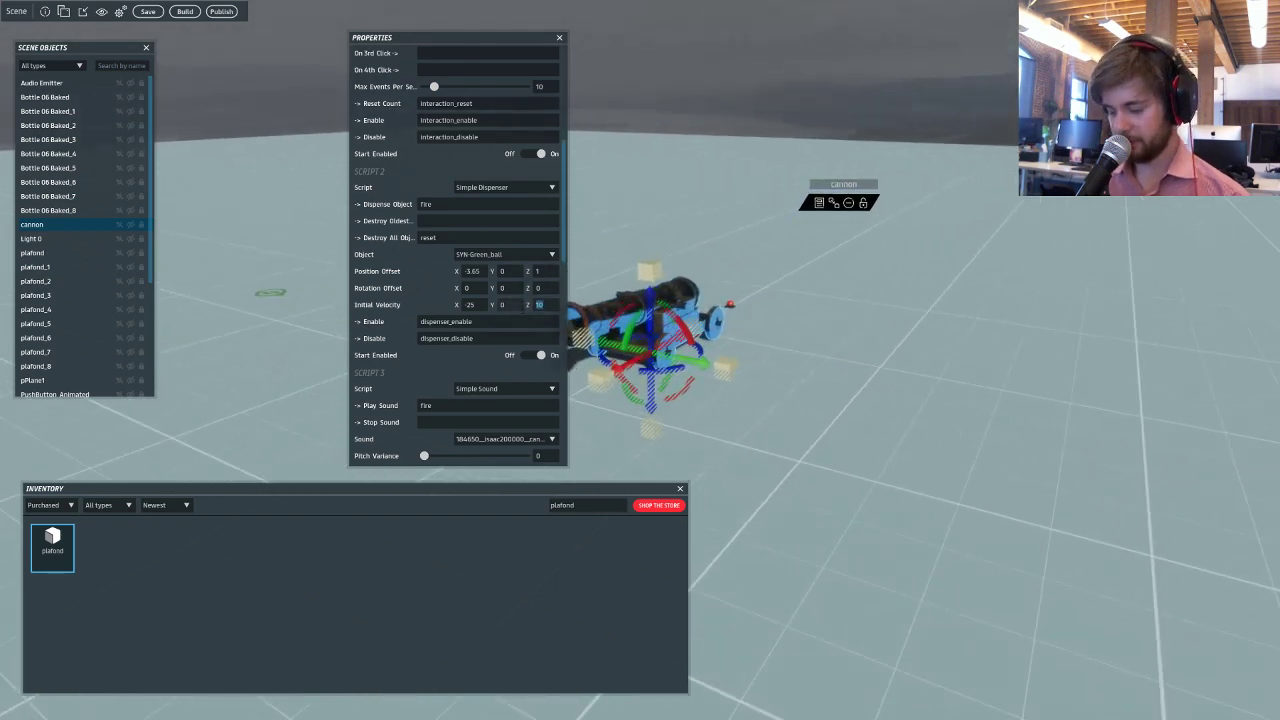
pyautogui.write('15')
pyautogui.moveTo(872, 352)
pyautogui.mouseDown(button='right')
pyautogui.moveTo(840, 354)
pyautogui.moveTo(852, 352)
pyautogui.mouseUp(button='right')
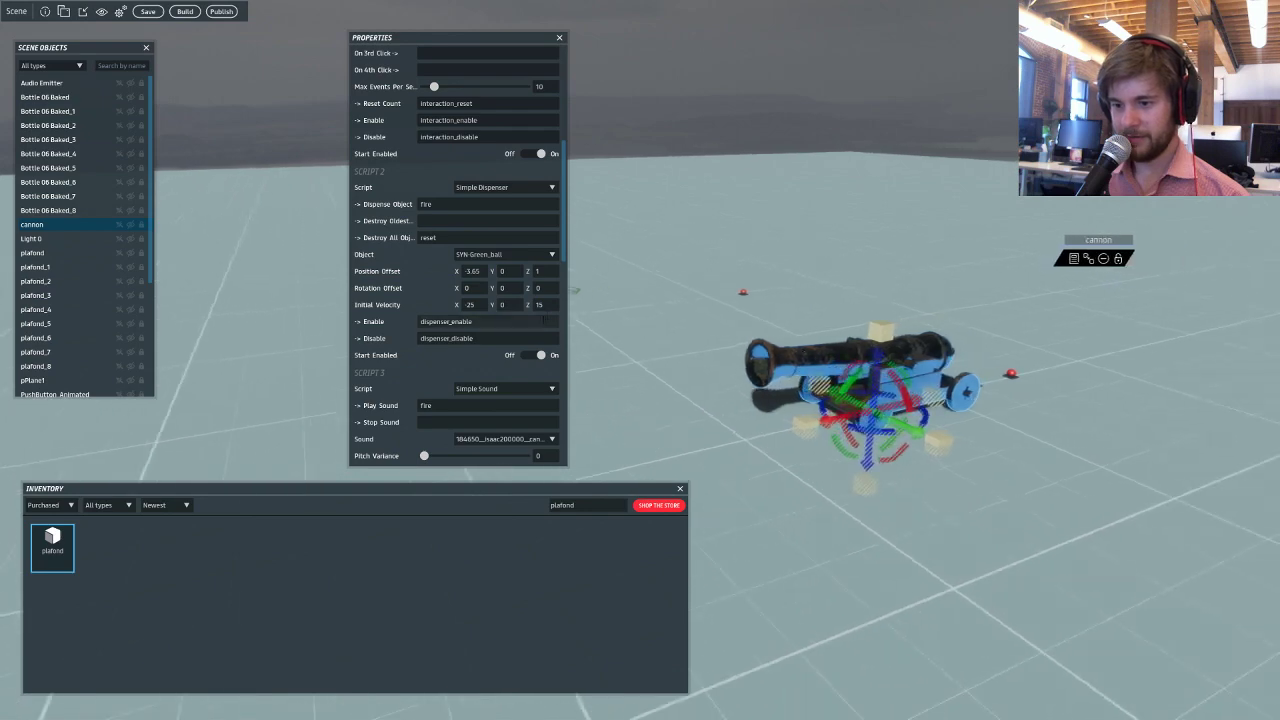
pyautogui.moveTo(545, 305); pyautogui.dragTo(521, 306)
# For all nine bottles together, set the Play Range B event to hit5 with B Start Frame 9 and B End Frame 90.
pyautogui.moveTo(765, 290); pyautogui.dragTo(489, 226, button='right')
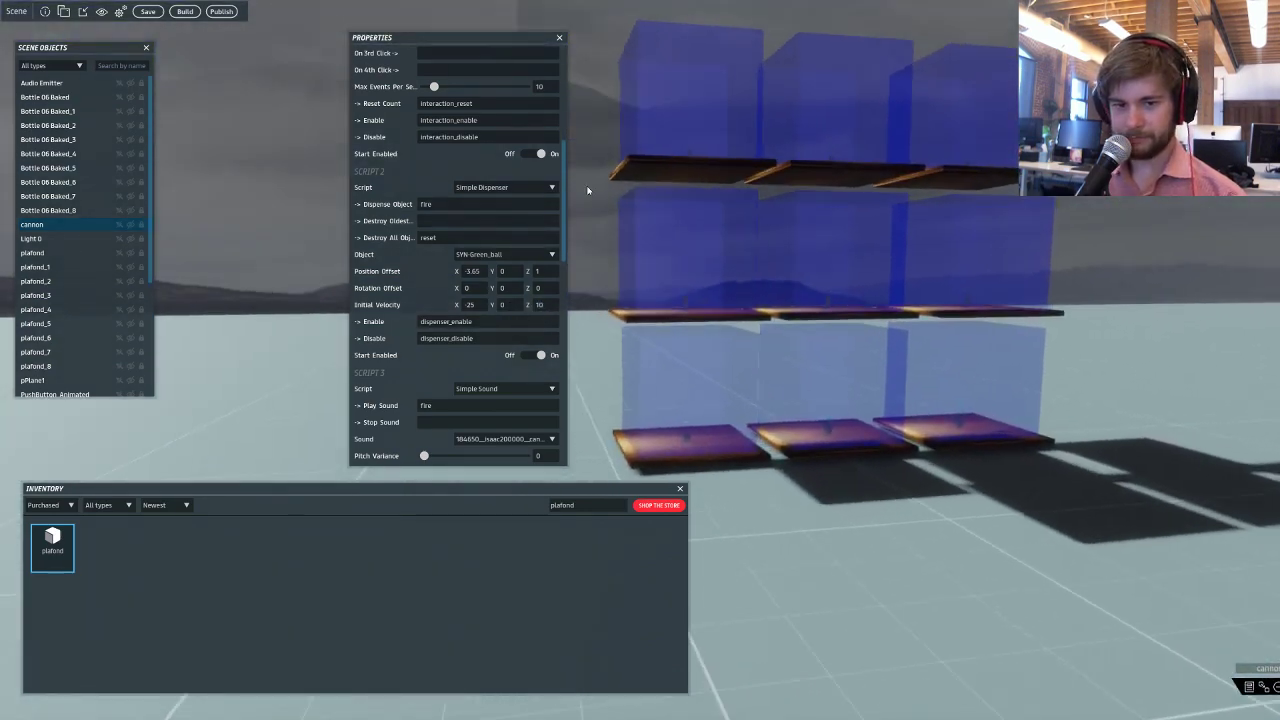
pyautogui.click(95, 210)
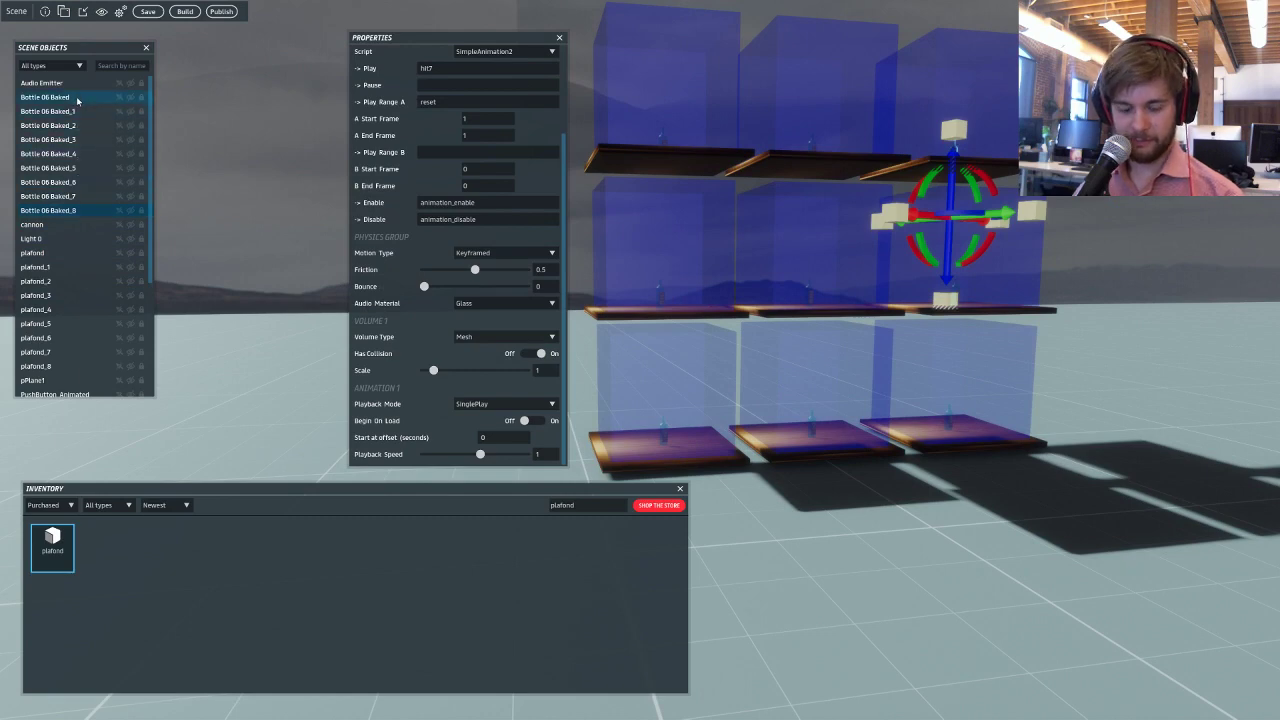
pyautogui.keyDown('ctrl'); pyautogui.click(75, 198); pyautogui.keyUp('ctrl')
pyautogui.keyDown('ctrl'); pyautogui.click(76, 184); pyautogui.keyUp('ctrl')
pyautogui.keyDown('ctrl'); pyautogui.click(77, 169); pyautogui.keyUp('ctrl')
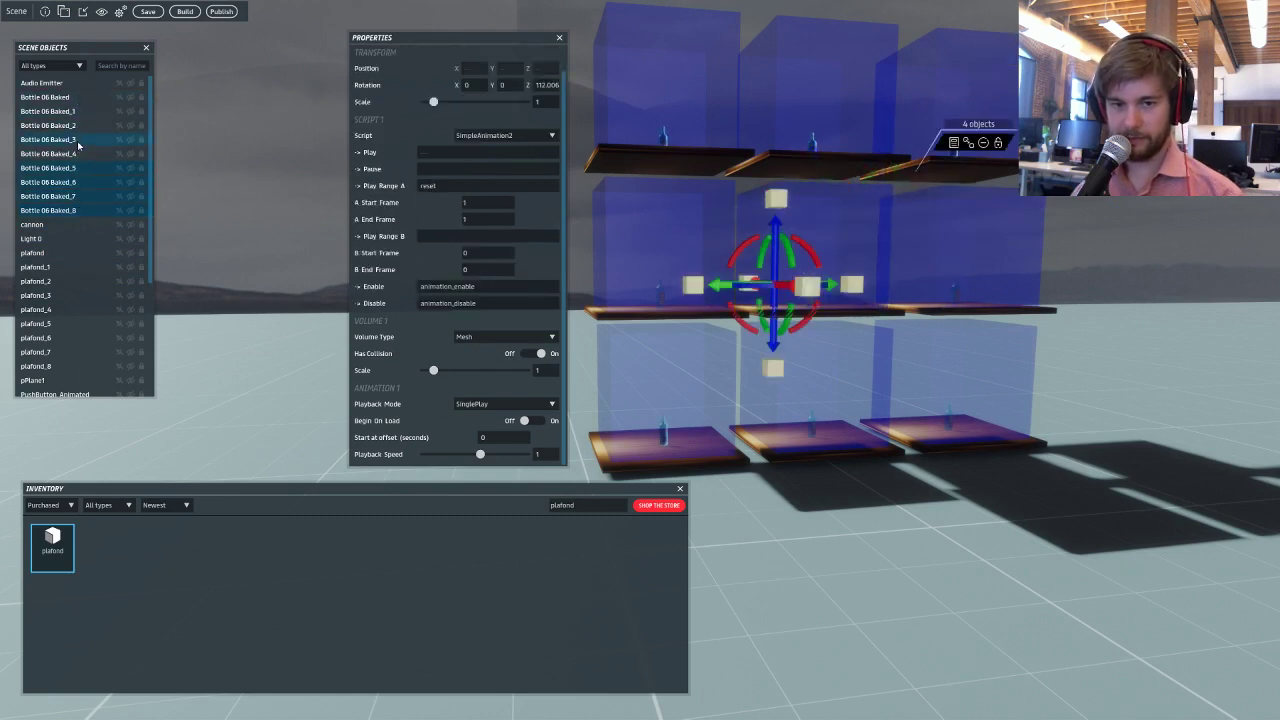
pyautogui.keyDown('ctrl'); pyautogui.click(78, 153); pyautogui.keyUp('ctrl')
pyautogui.keyDown('ctrl'); pyautogui.click(78, 140); pyautogui.keyUp('ctrl')
pyautogui.keyDown('ctrl'); pyautogui.click(78, 125); pyautogui.keyUp('ctrl')
pyautogui.keyDown('ctrl'); pyautogui.click(80, 111); pyautogui.keyUp('ctrl')
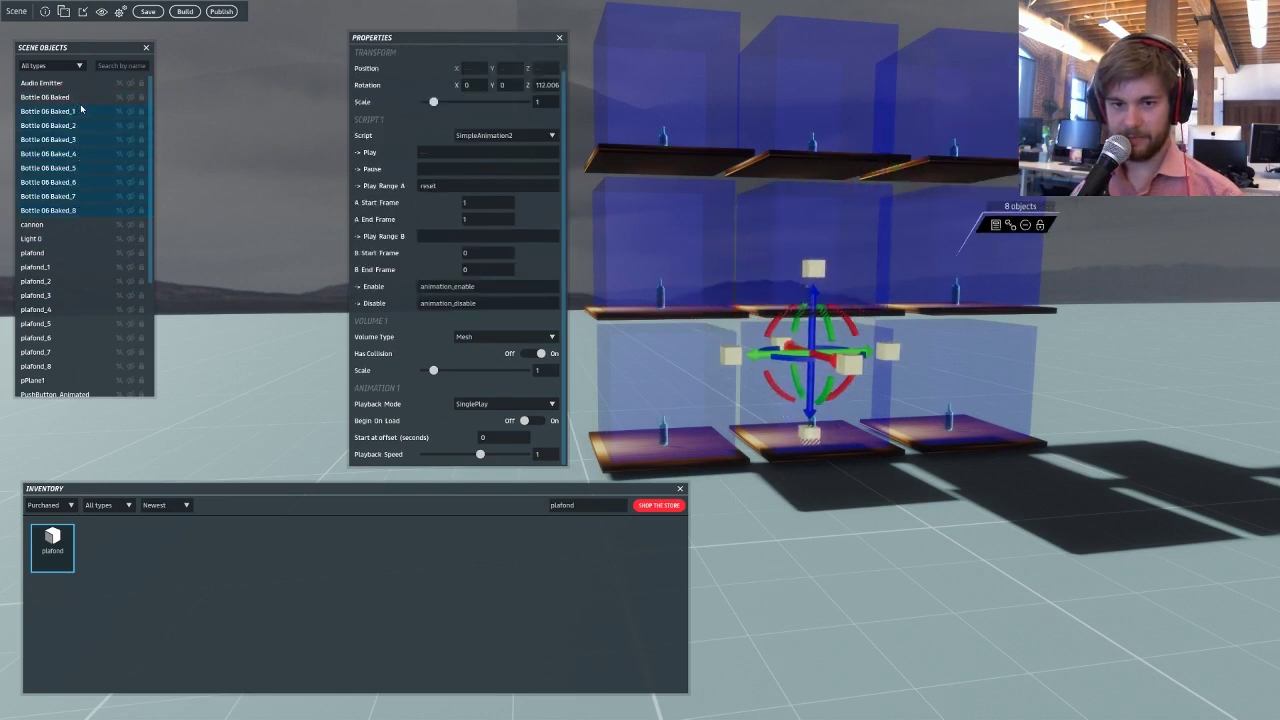
pyautogui.keyDown('ctrl'); pyautogui.click(82, 98); pyautogui.keyUp('ctrl')
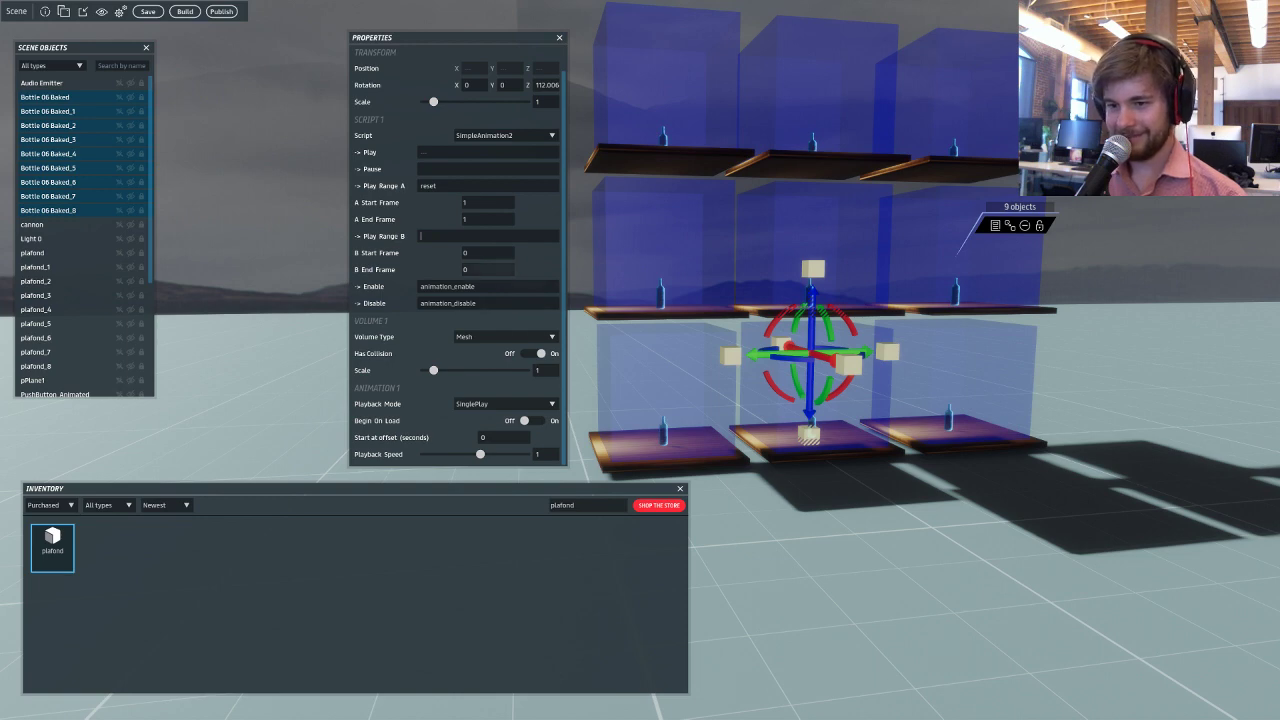
pyautogui.click(434, 236)
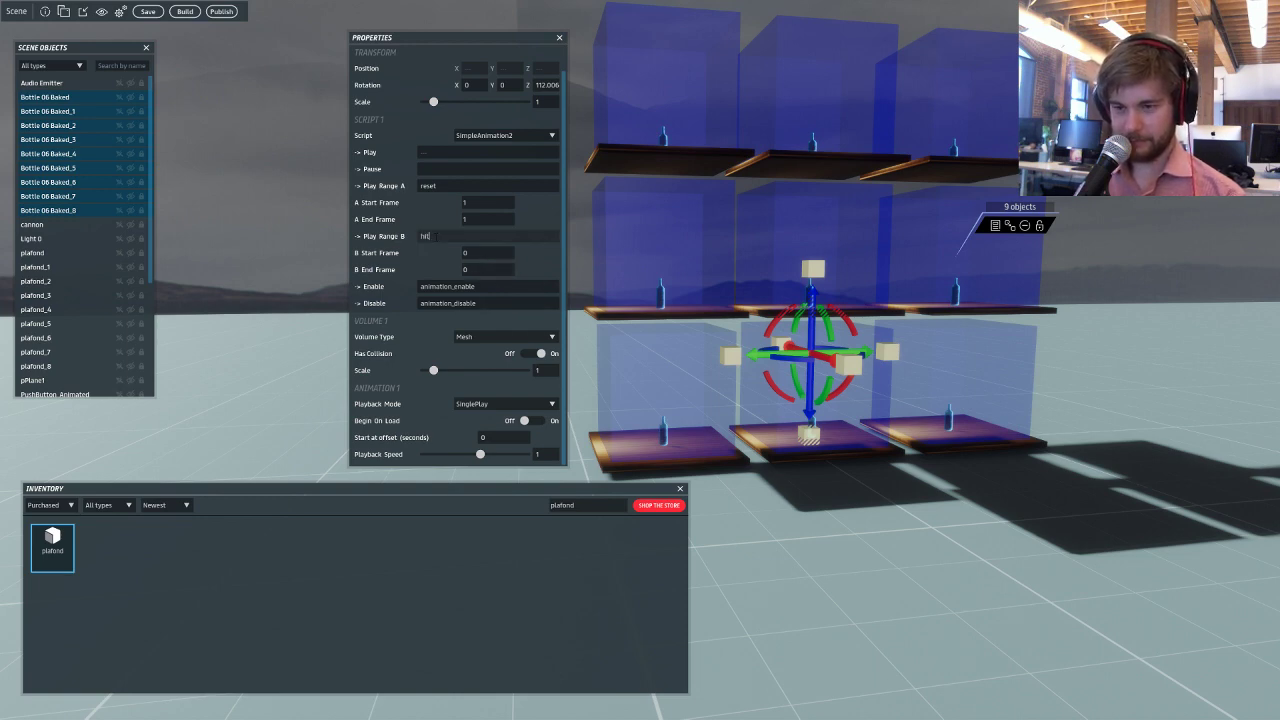
pyautogui.write('hit1')
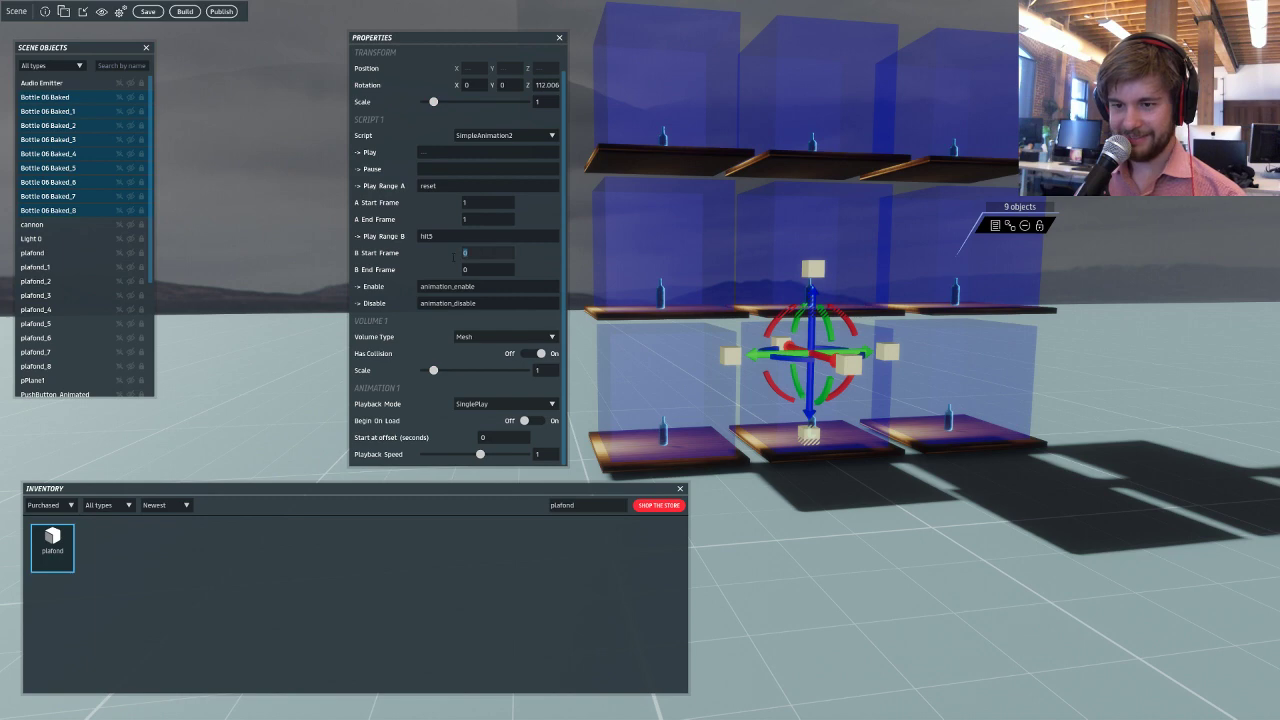
pyautogui.write('9')
pyautogui.press('Tab')
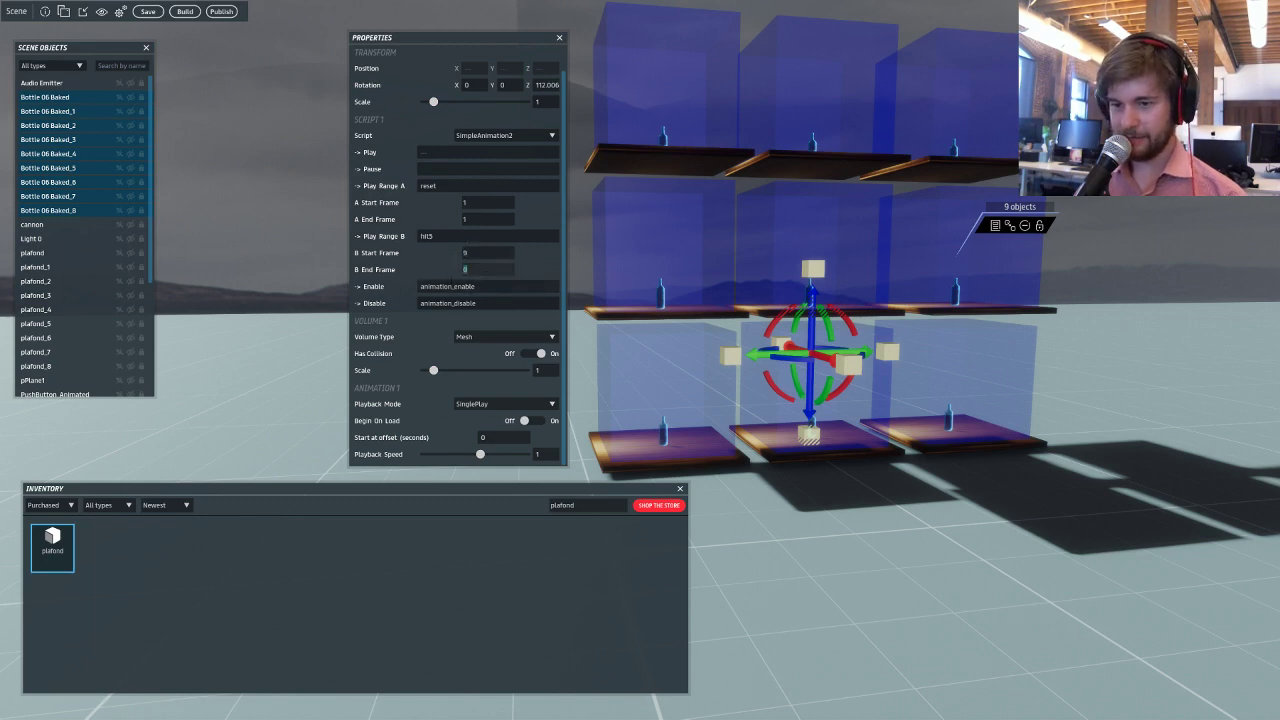
# Build the scene and visit the built version.
pyautogui.click(185, 11)
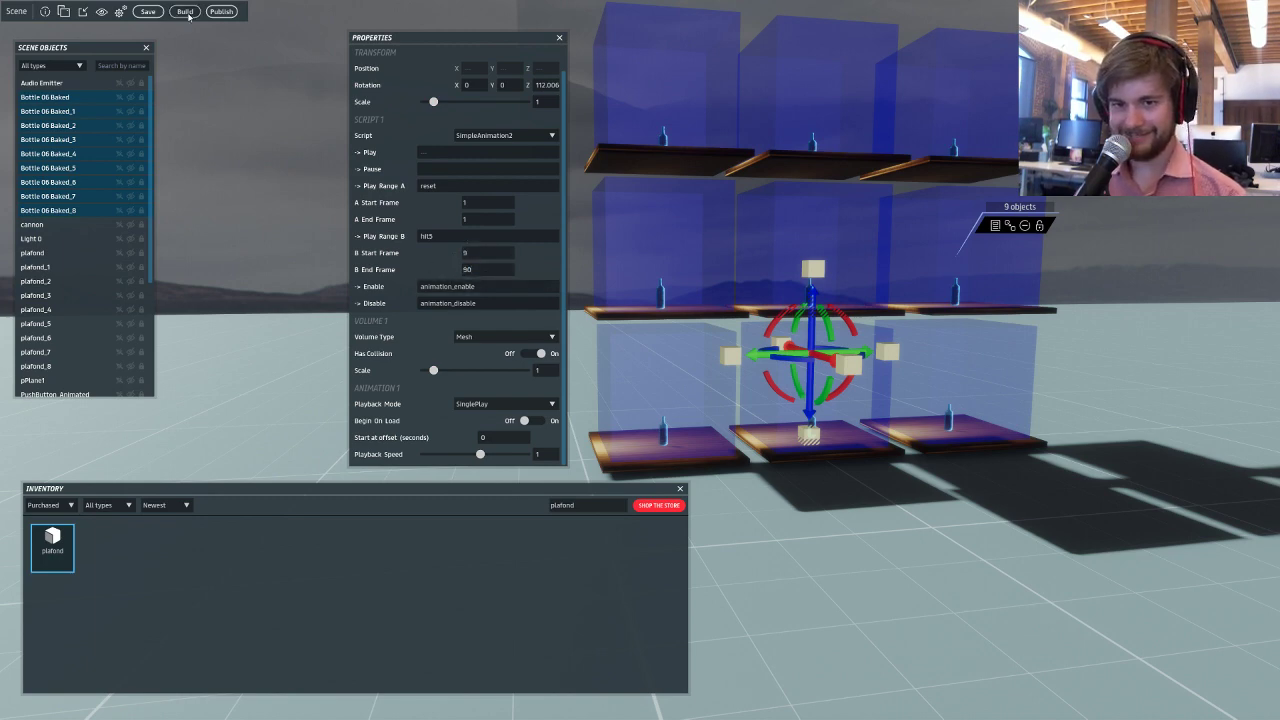
pyautogui.click(711, 384)
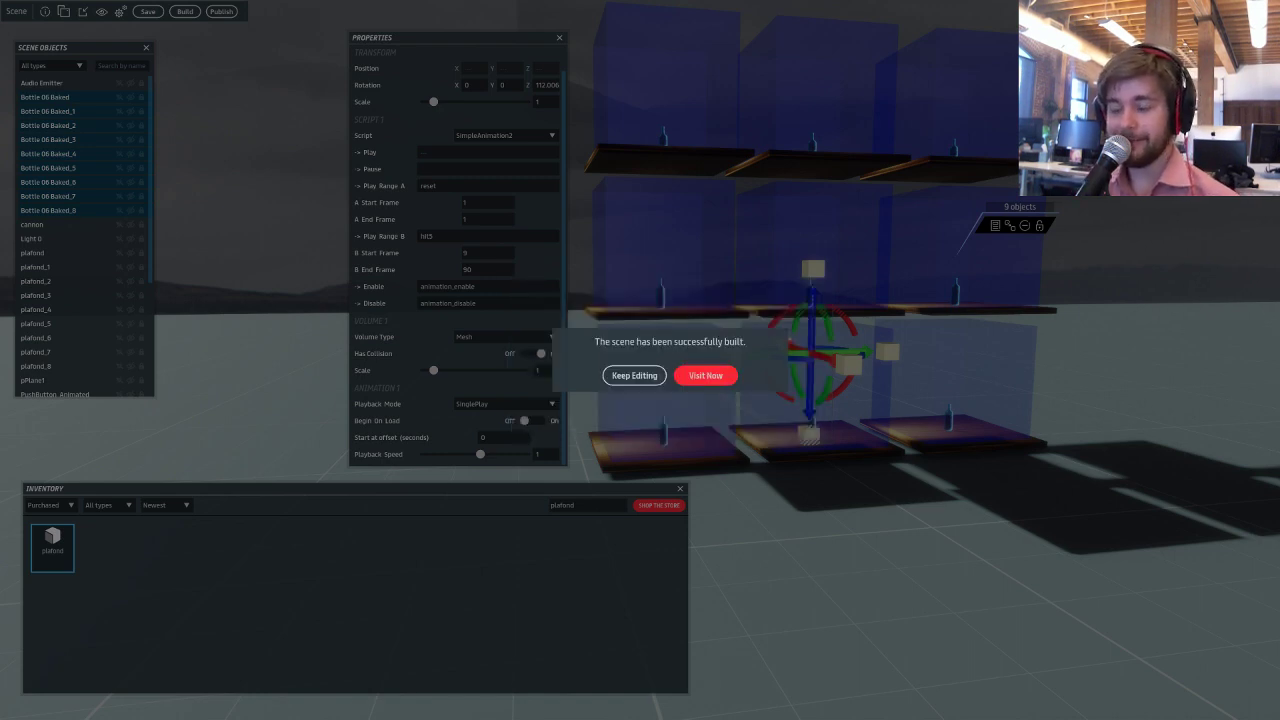
pyautogui.click(723, 375)
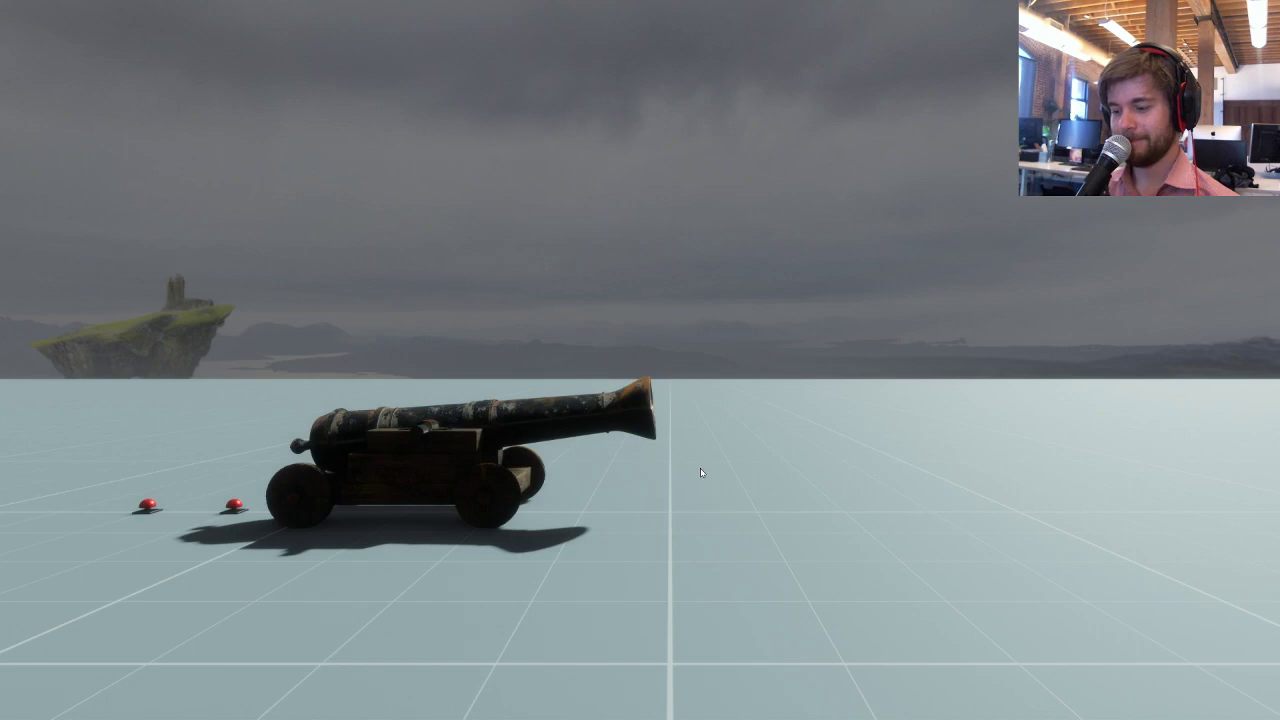
# Walk up beside the cannon and fire a first test shot.
pyautogui.press('w')
pyautogui.moveTo(614, 477); pyautogui.dragTo(834, 489, button='right')
pyautogui.press('a')
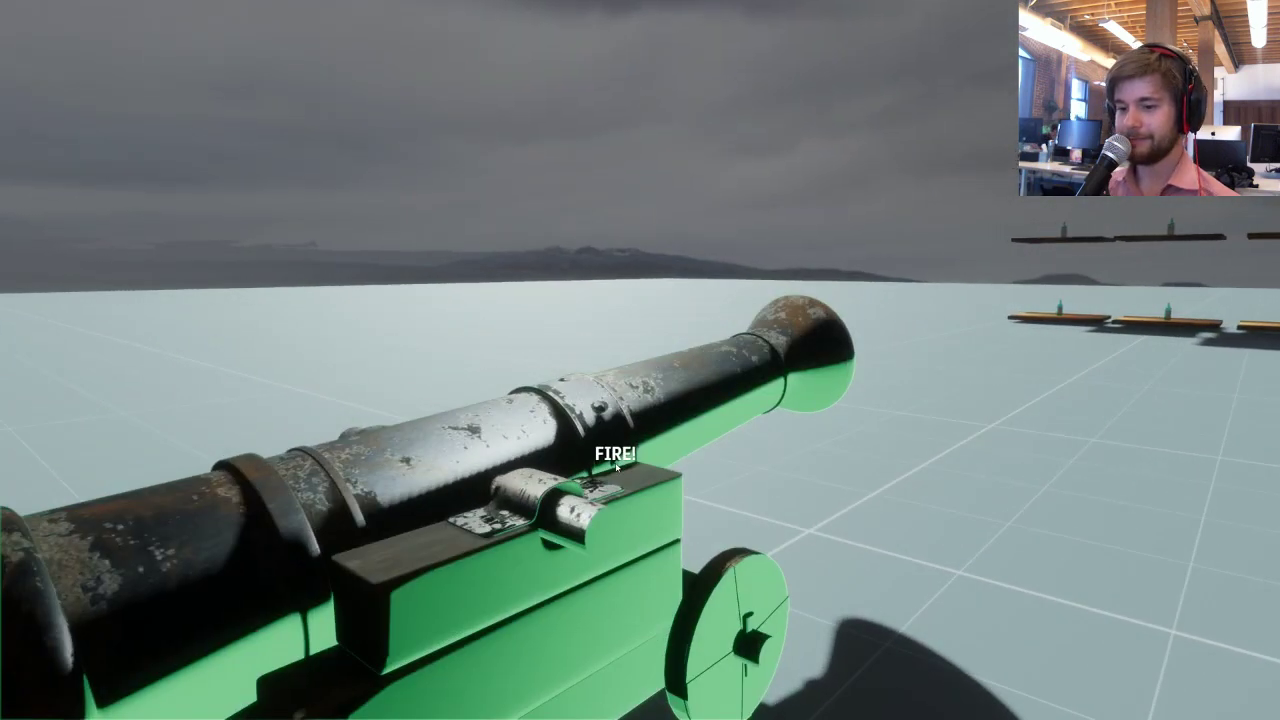
pyautogui.click(615, 468)
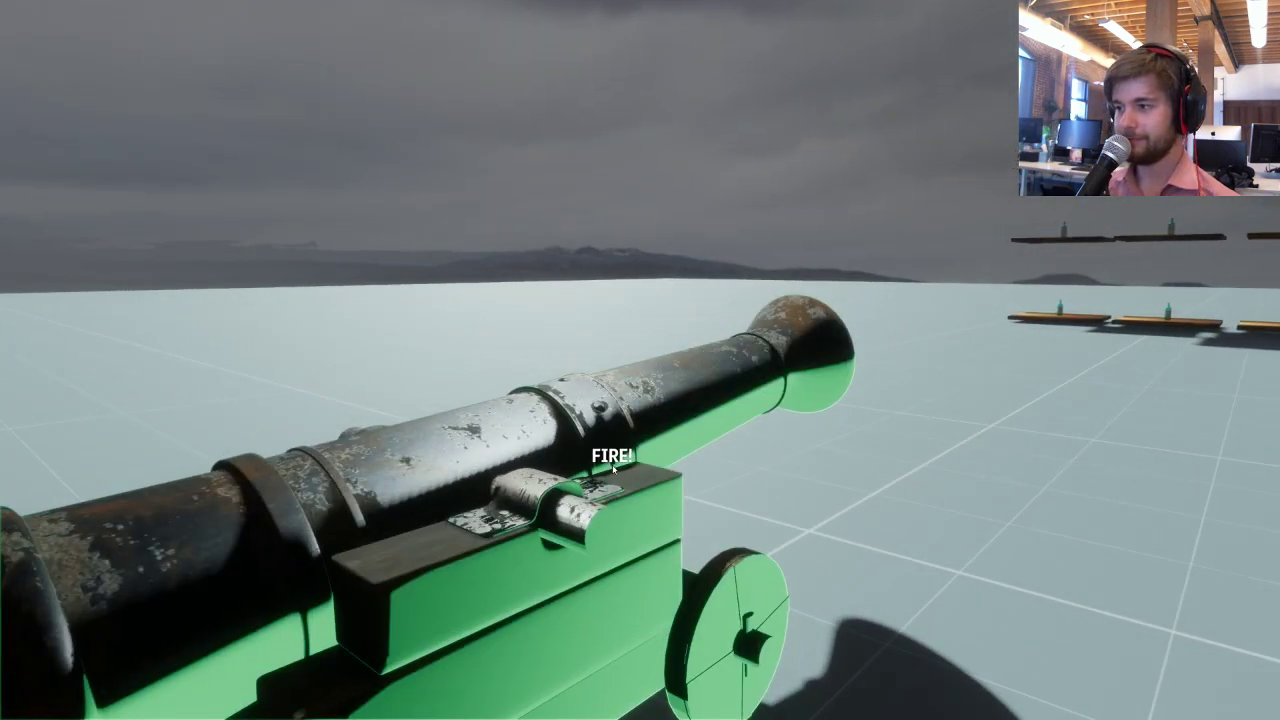
# Test the aim by turning the cannon with the red Turn button and firing, twice in a row.
pyautogui.press('s')
pyautogui.press('a')
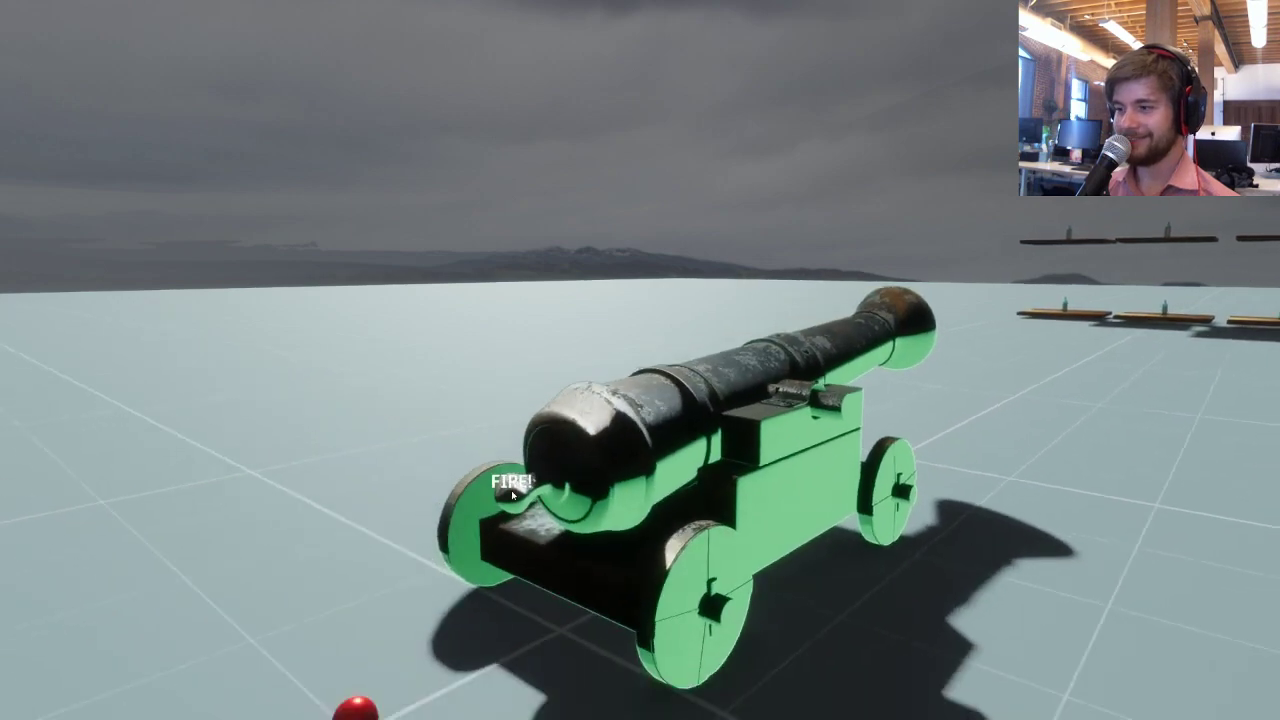
pyautogui.moveTo(511, 490); pyautogui.dragTo(493, 530, button='right')
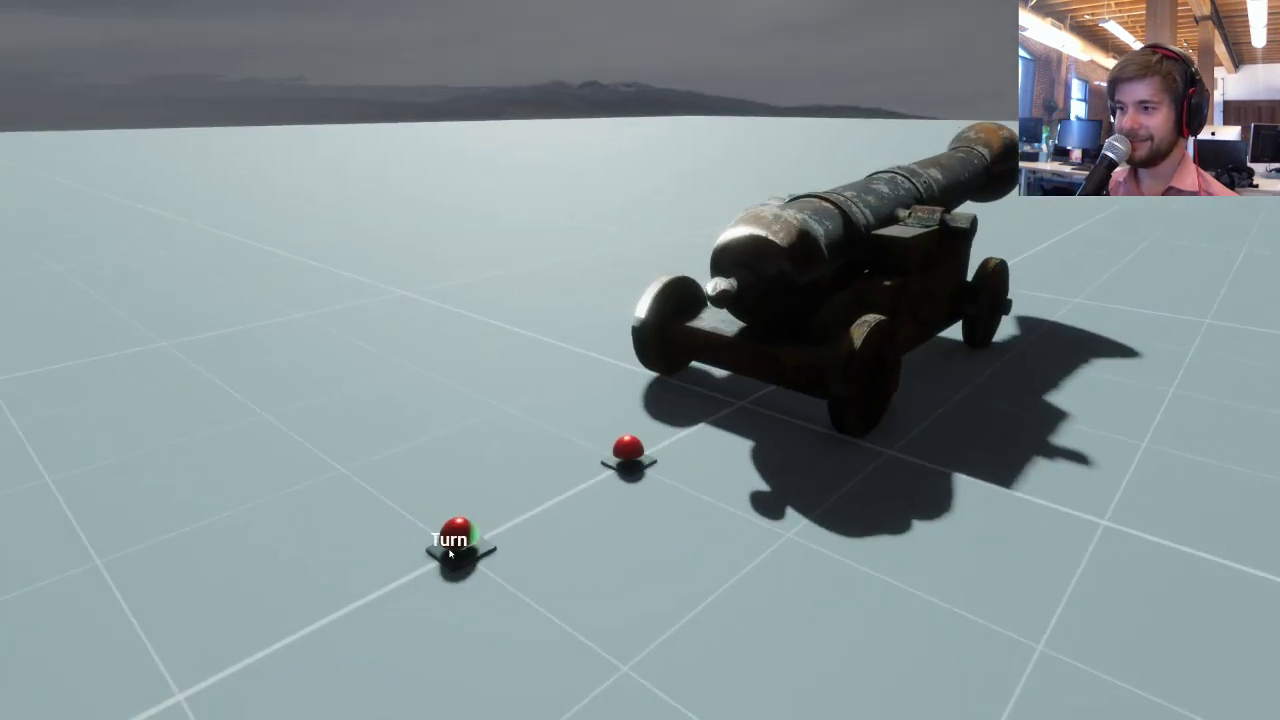
pyautogui.click(455, 540)
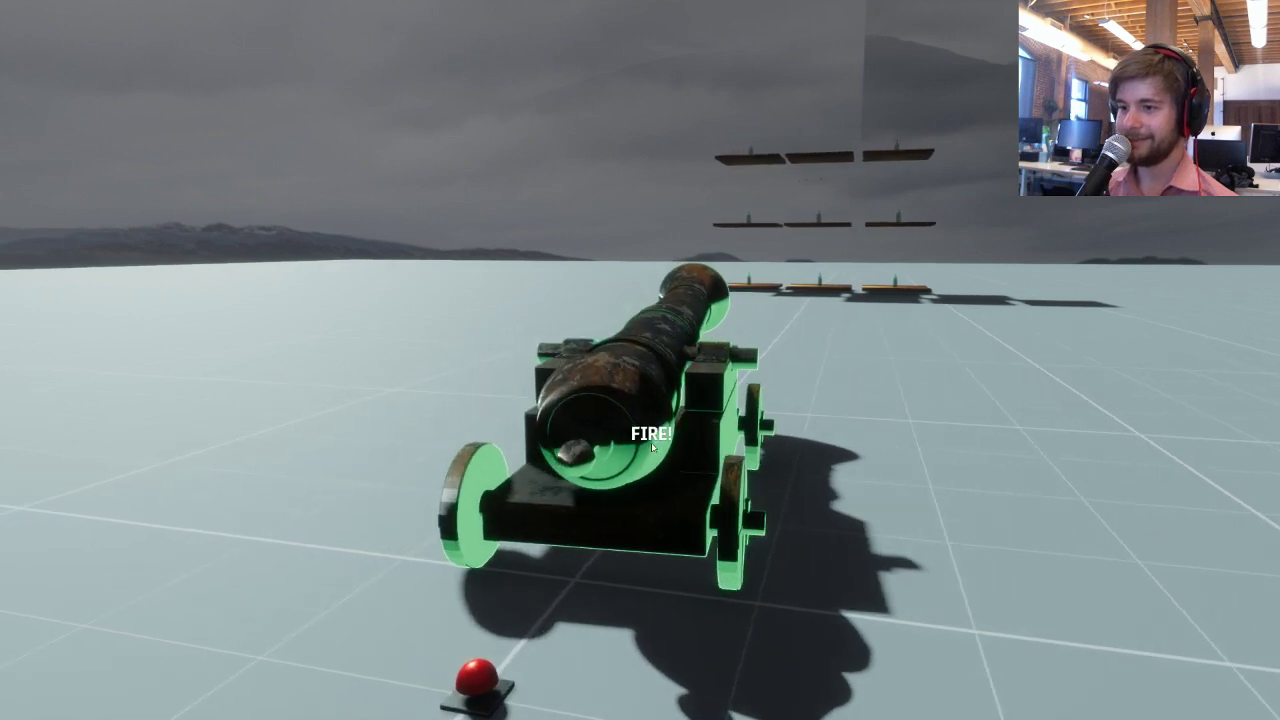
pyautogui.click(651, 442)
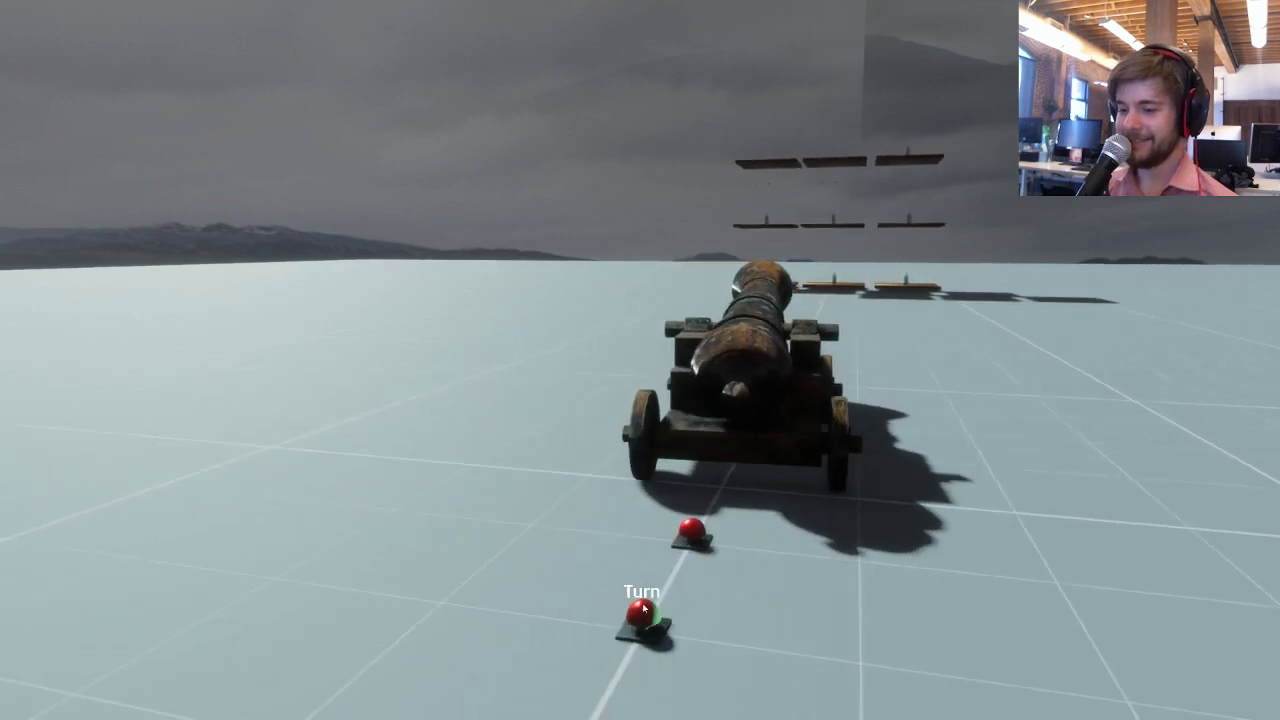
pyautogui.click(641, 610)
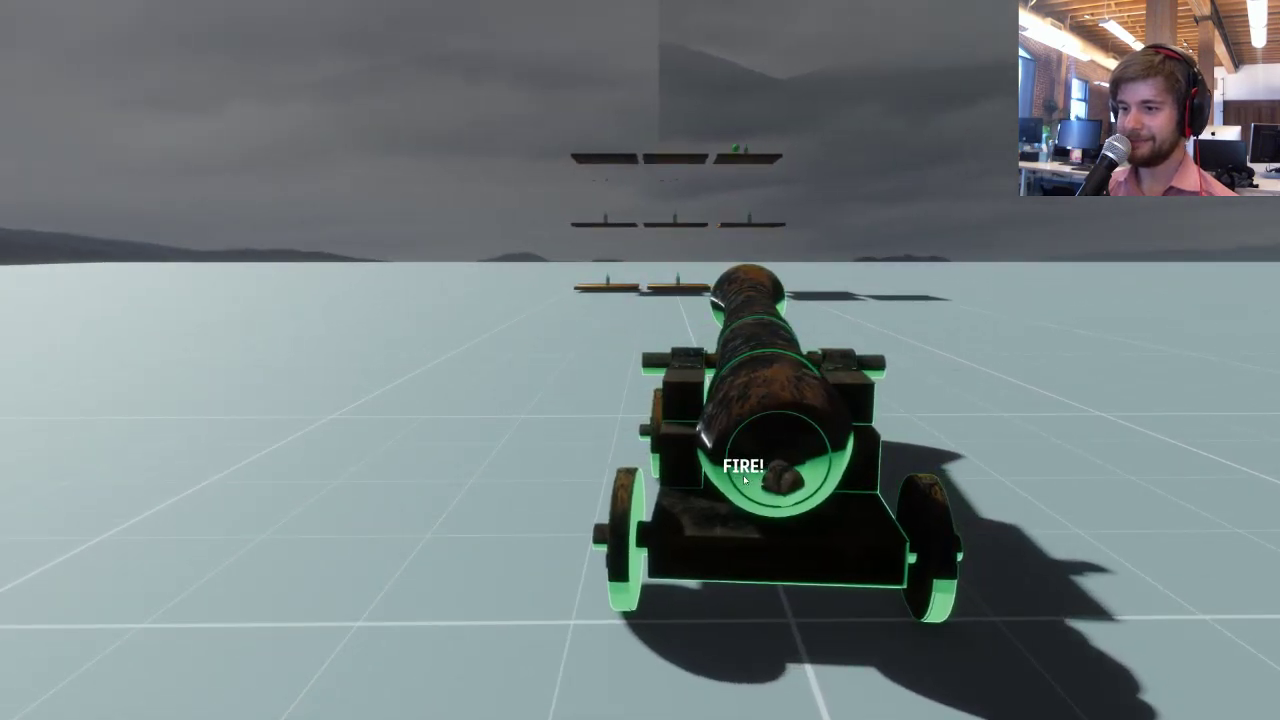
pyautogui.click(744, 480)
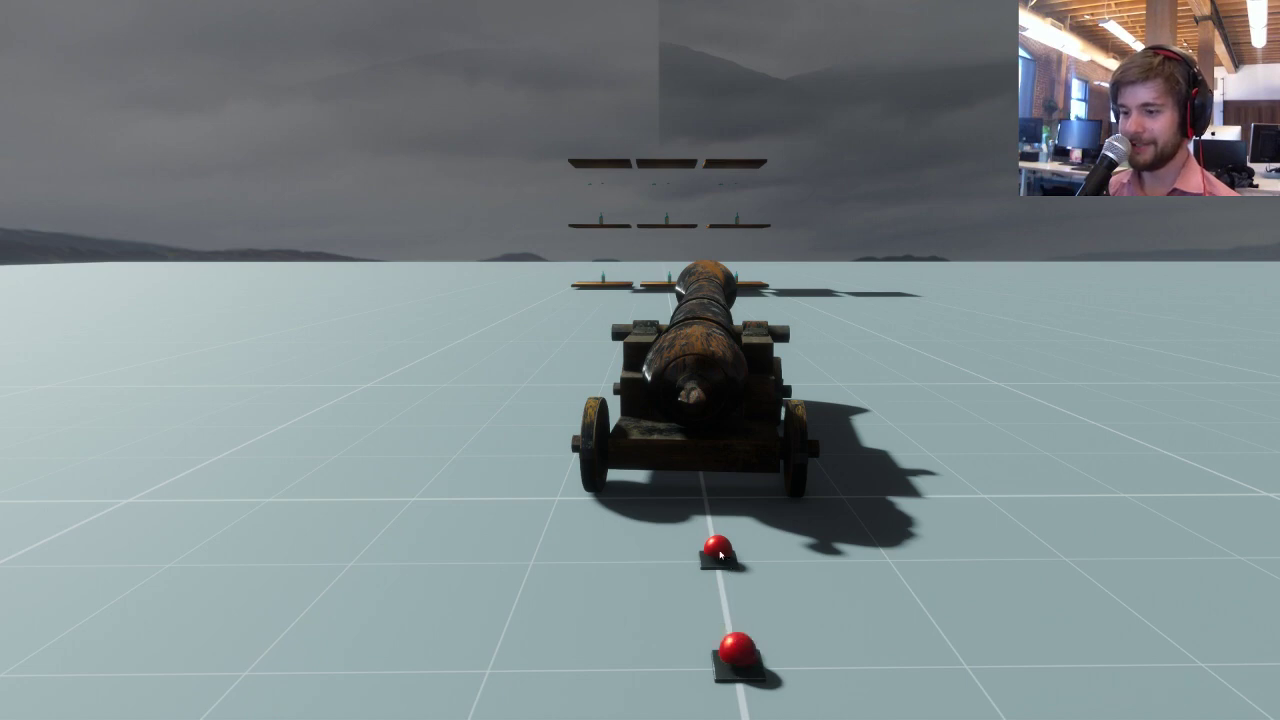
# Inspect the aim from around the red buttons, line up behind the cannon and fire another shot at the bottles.
pyautogui.press('w')
pyautogui.moveTo(718, 580); pyautogui.dragTo(743, 633, button='right')
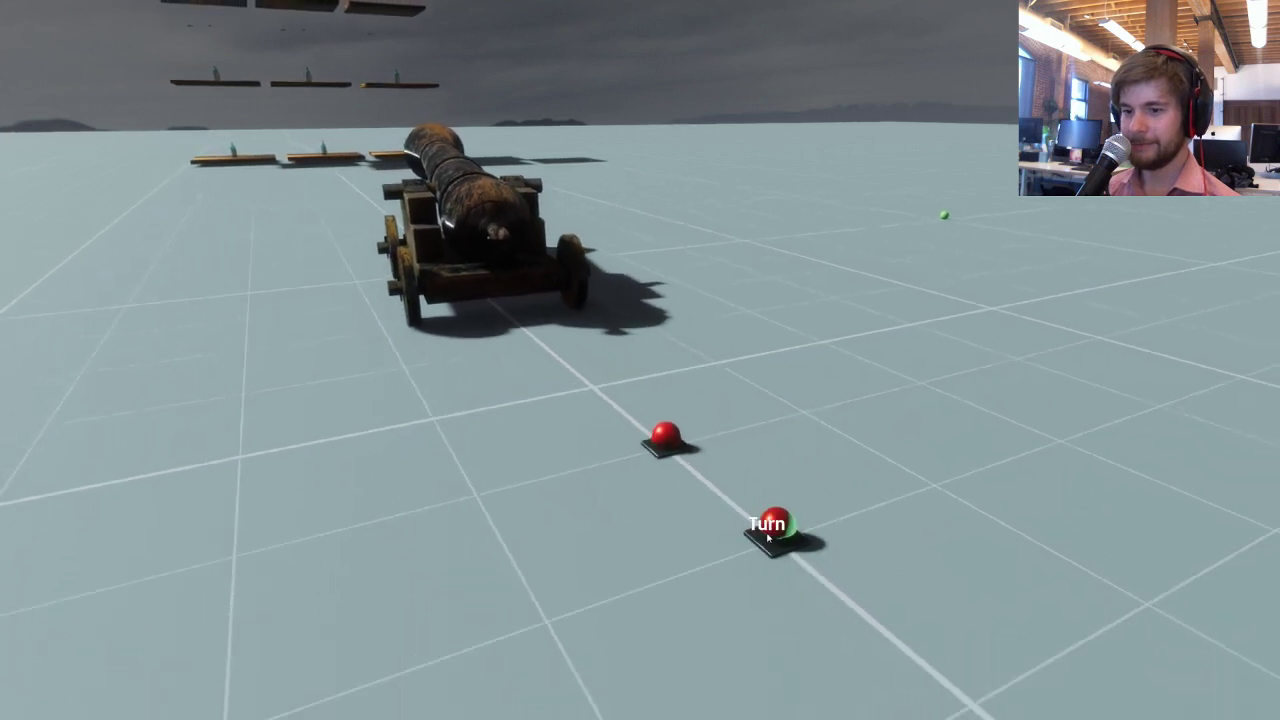
pyautogui.moveTo(760, 470); pyautogui.dragTo(680, 462, button='right')
pyautogui.press('d')
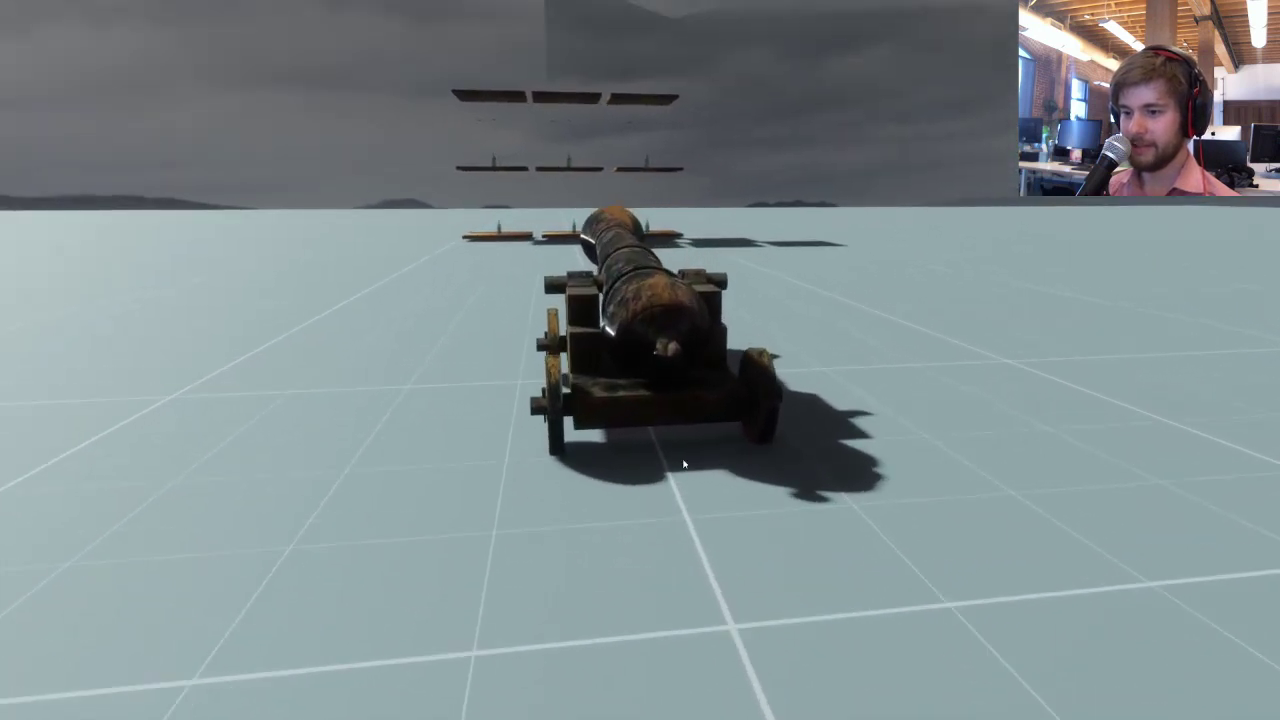
pyautogui.press('s')
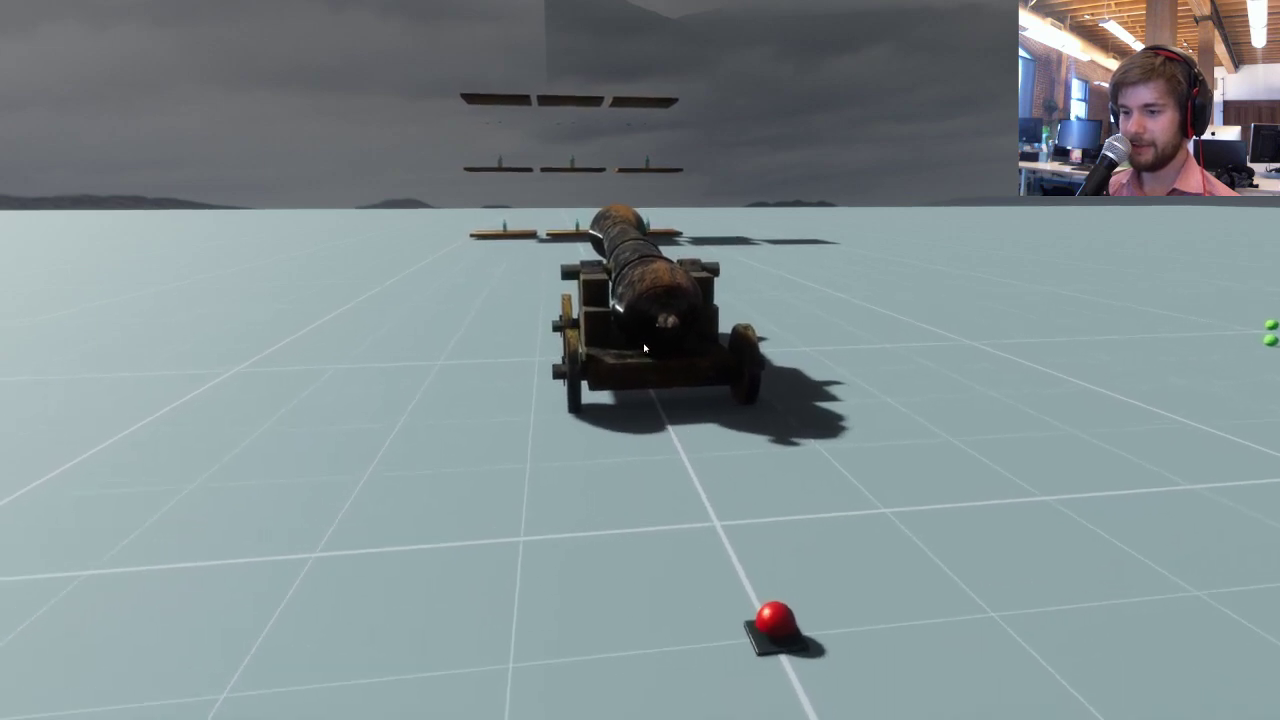
pyautogui.press('w')
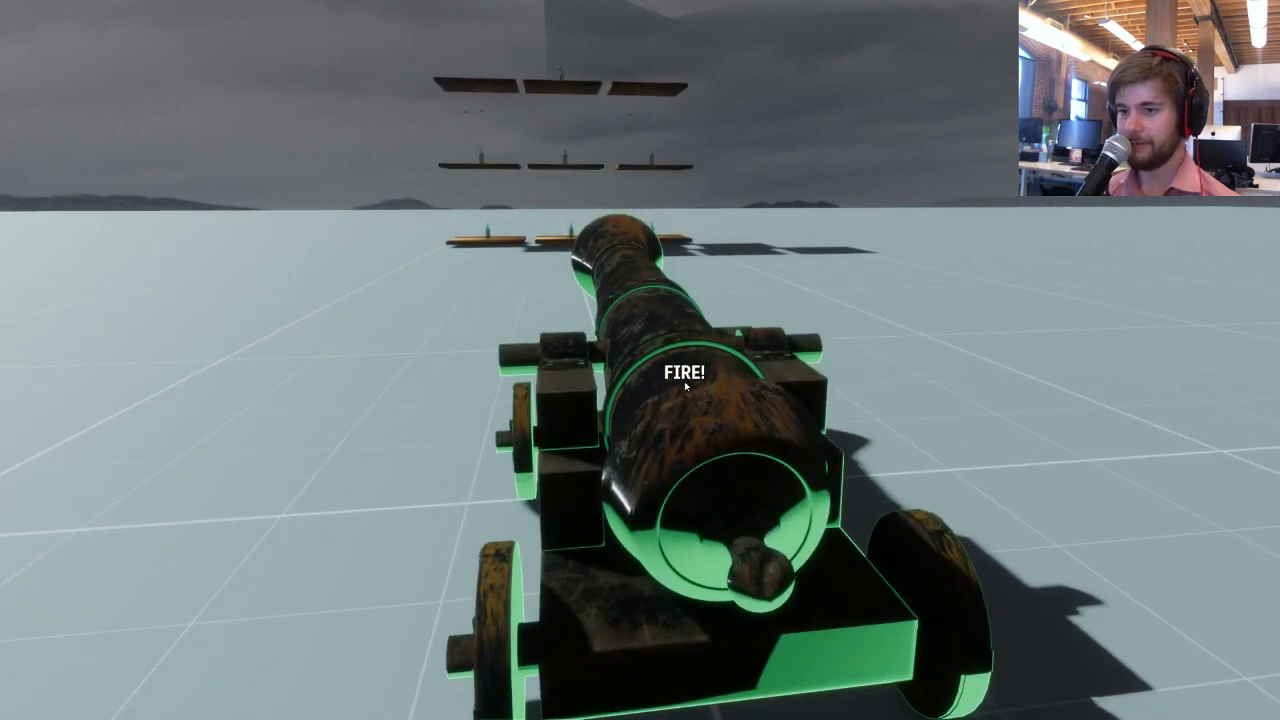
pyautogui.click(679, 390)
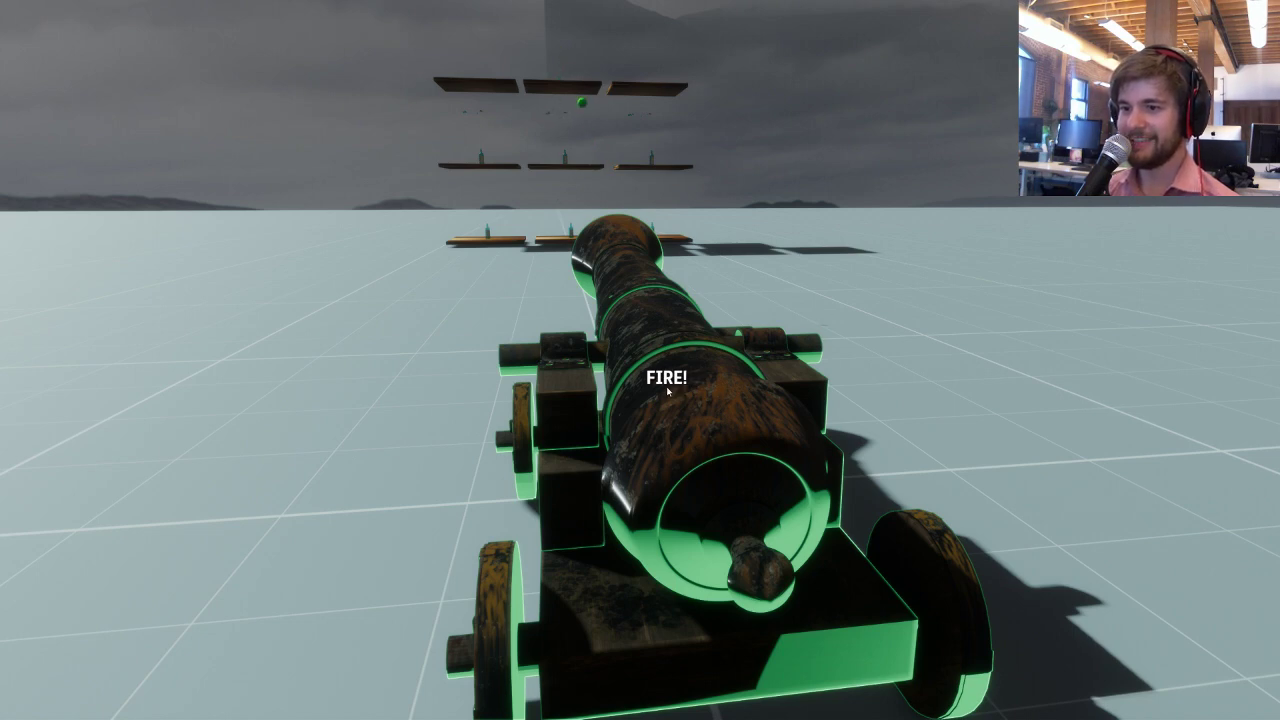
# Back away from the cannon, turn toward the red button standing alone on the floor and activate it.
pyautogui.press('d')
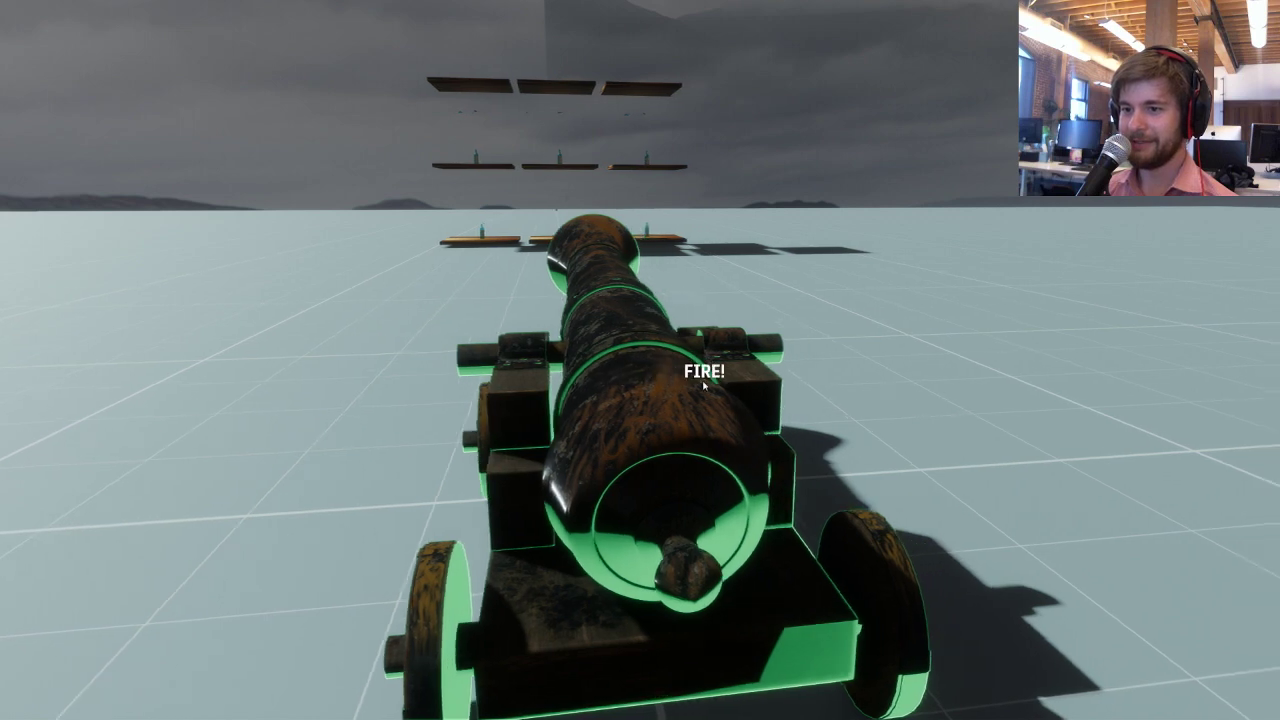
pyautogui.moveTo(708, 382); pyautogui.dragTo(898, 403, button='right')
pyautogui.press('s')
pyautogui.press('s')
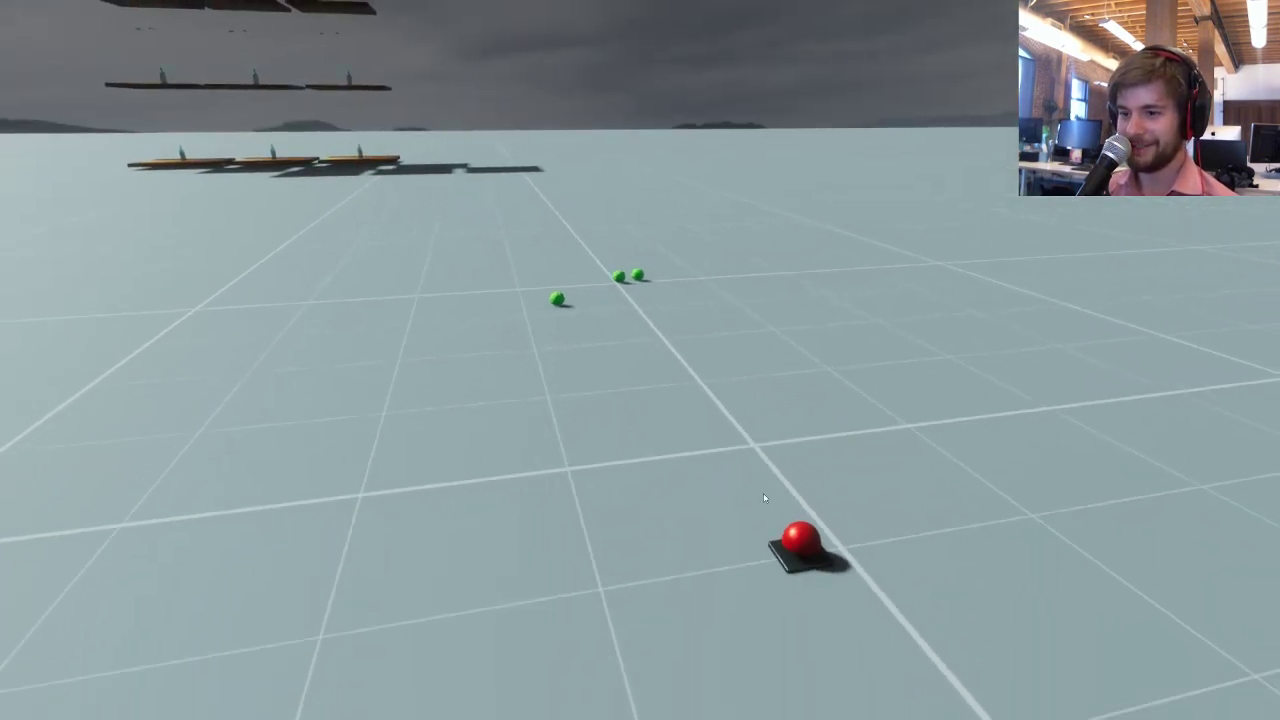
pyautogui.click(797, 540)
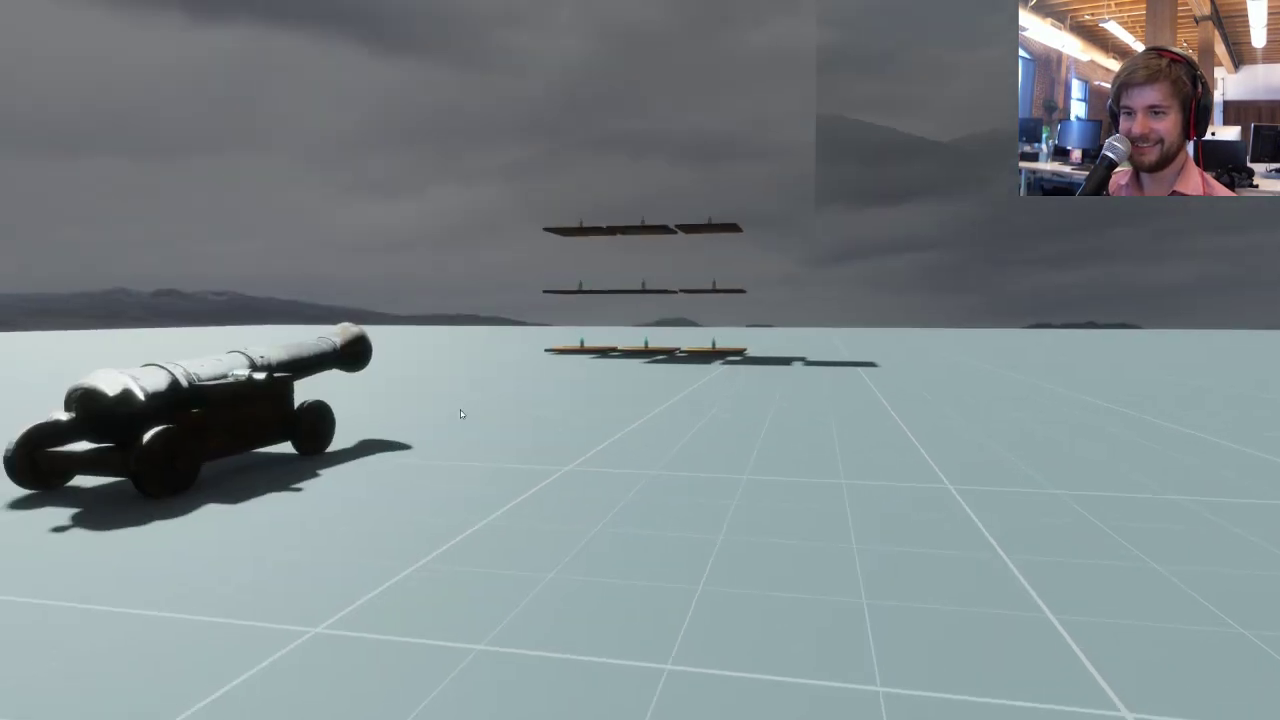
# Walk up to the side of the cannon and fire a test shot at the bottles.
pyautogui.moveTo(457, 413); pyautogui.dragTo(419, 409, button='right')
pyautogui.press('w')
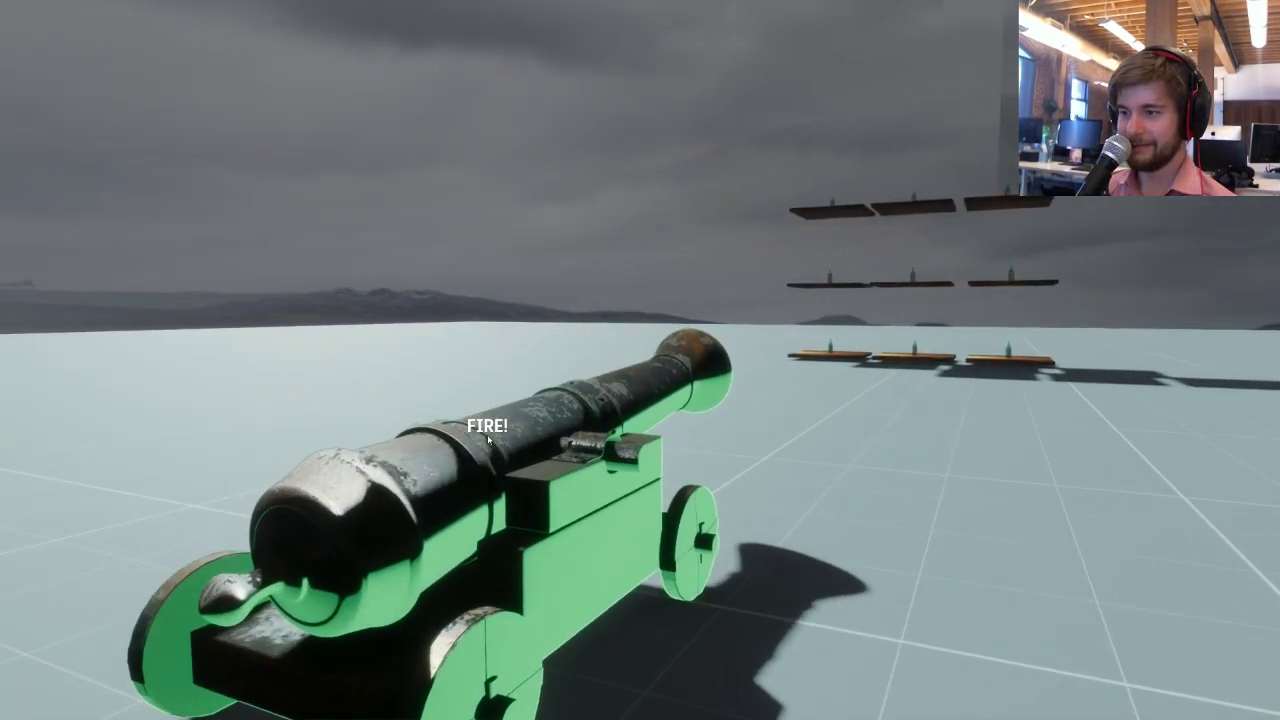
pyautogui.click(500, 441)
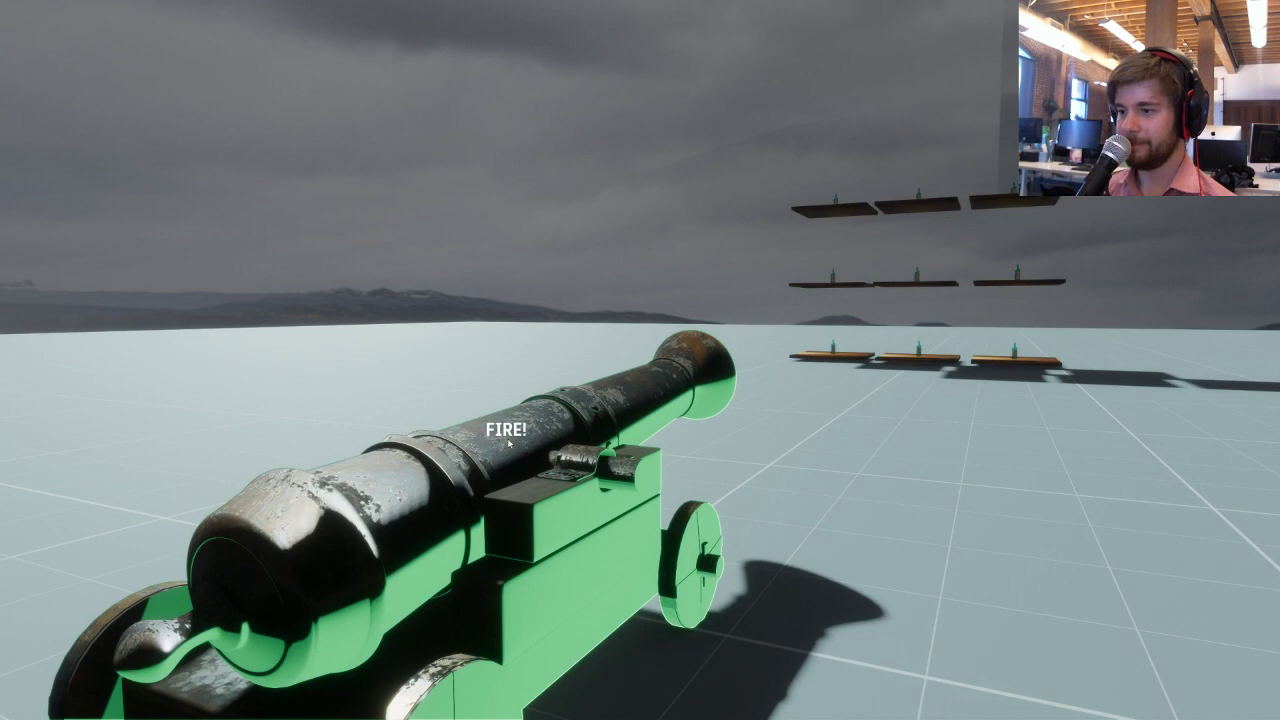
# Look over the red buttons, line up directly behind the cannon, fire another test shot and return to editing the scene.
pyautogui.press('s')
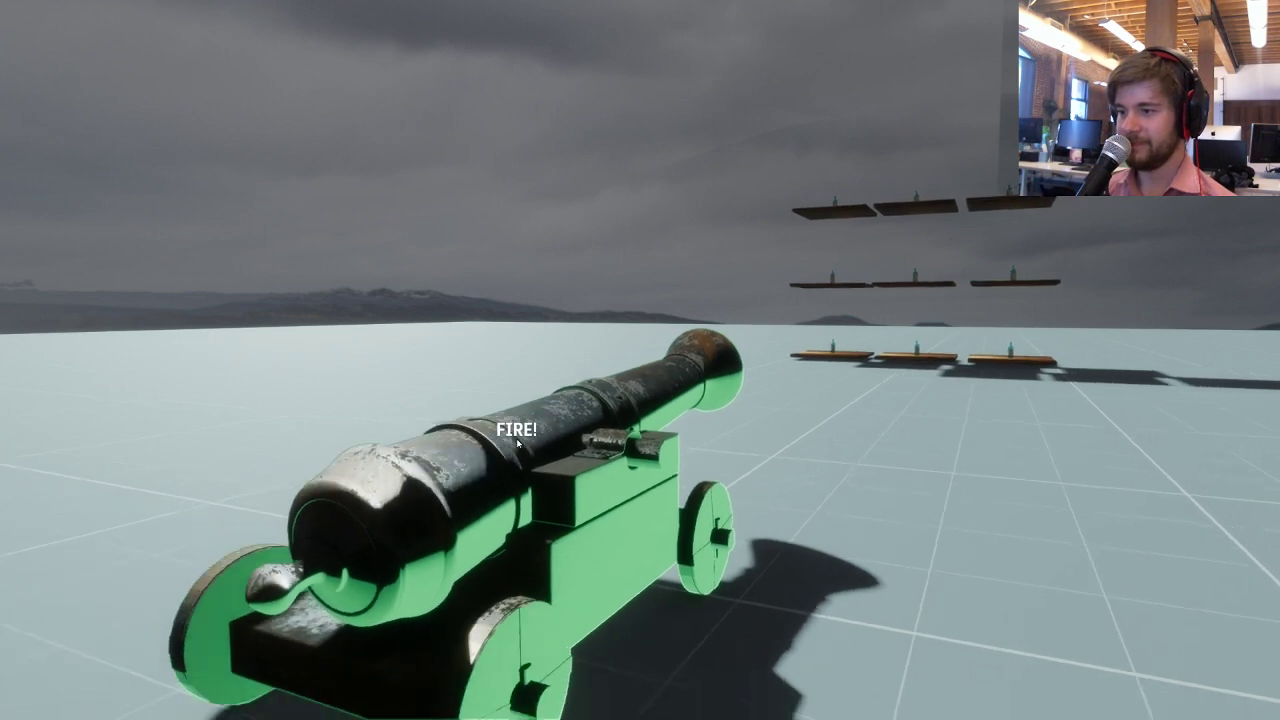
pyautogui.moveTo(513, 443); pyautogui.dragTo(494, 482, button='right')
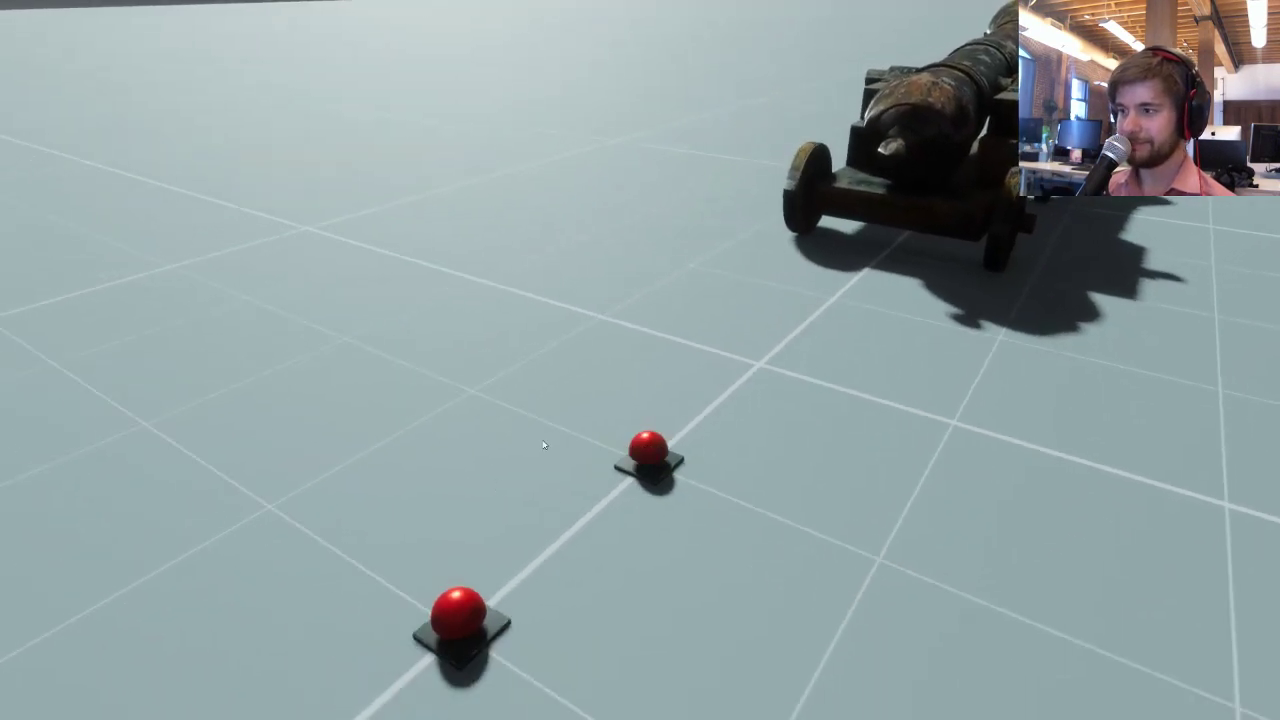
pyautogui.moveTo(543, 445); pyautogui.dragTo(713, 385, button='right')
pyautogui.press('a')
pyautogui.press('w')
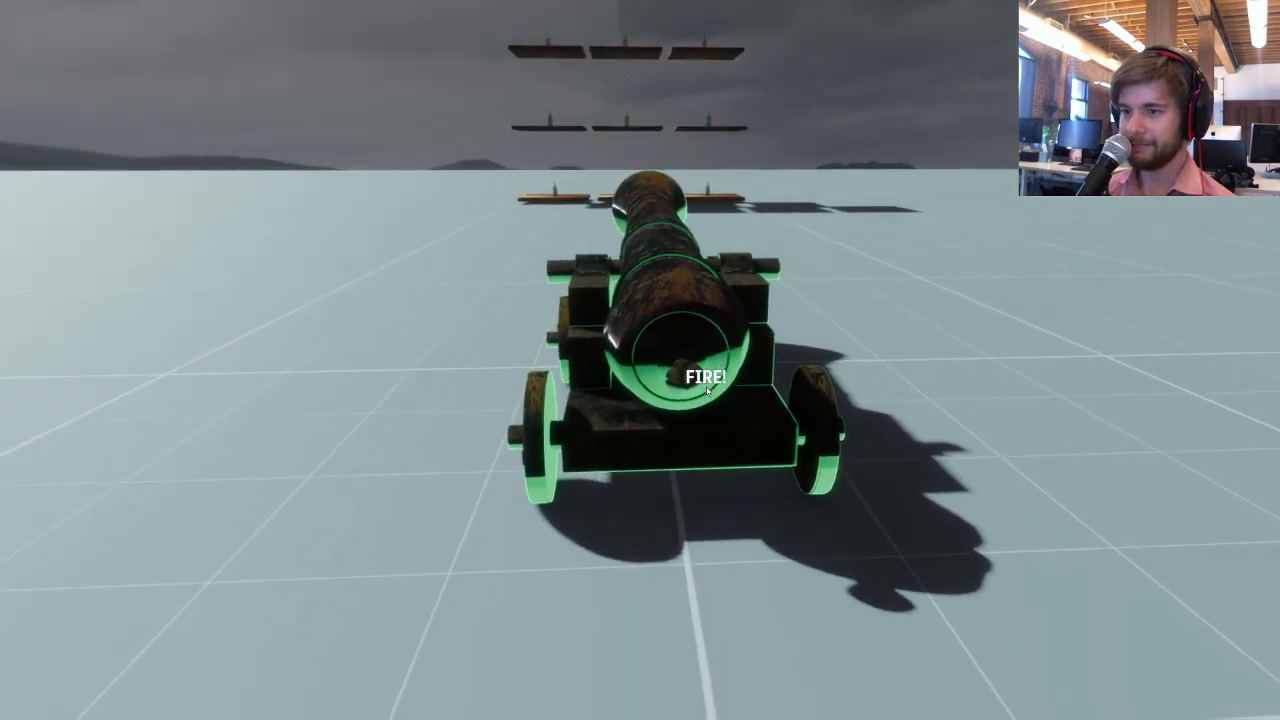
pyautogui.click(706, 388)
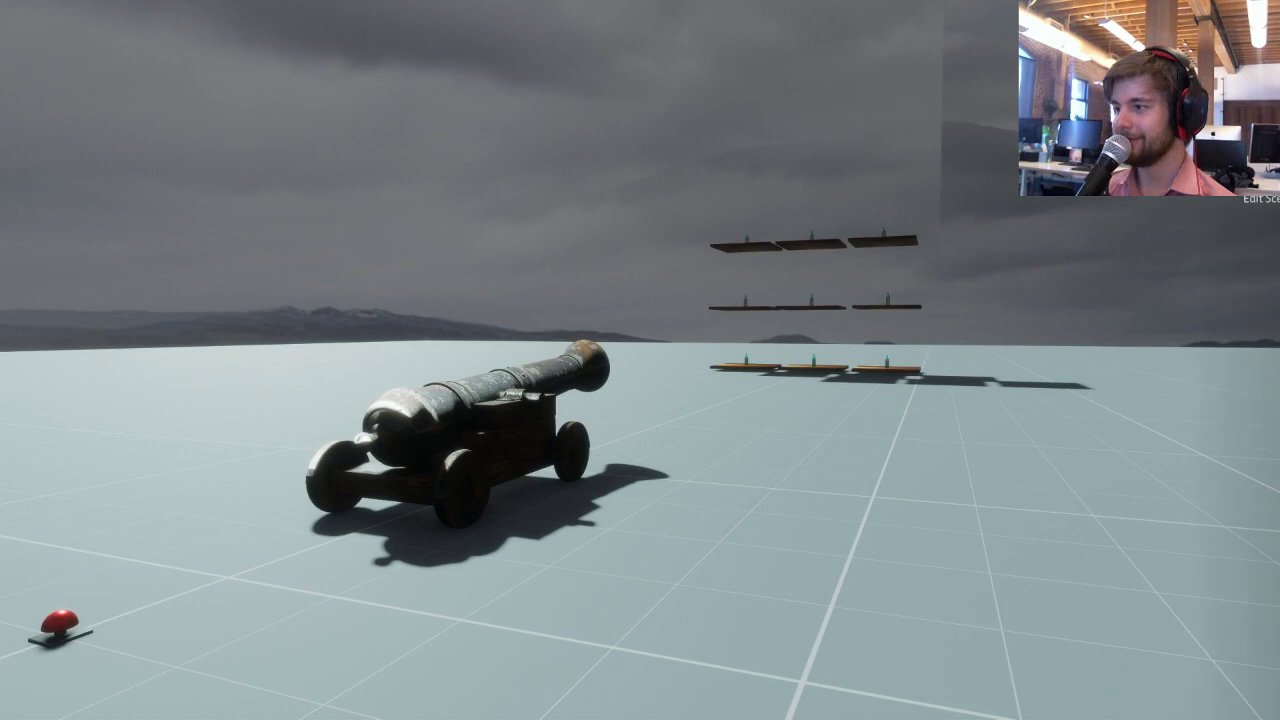
pyautogui.press('Escape')
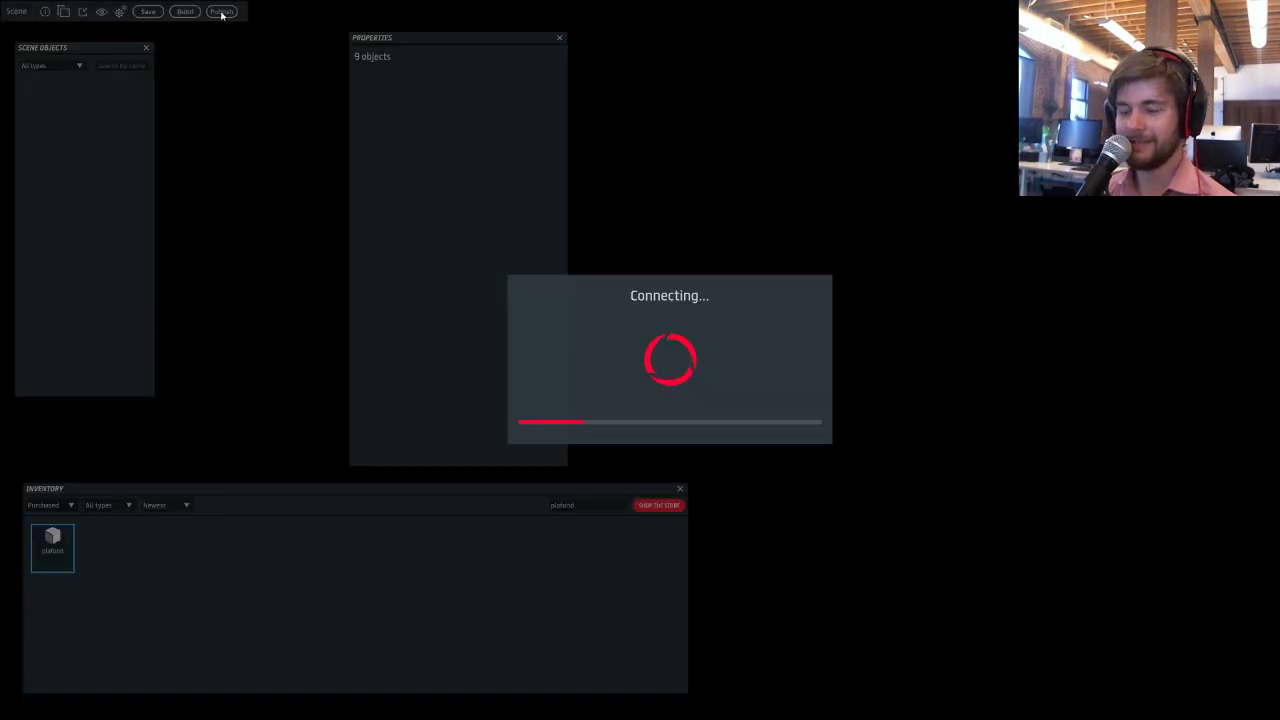